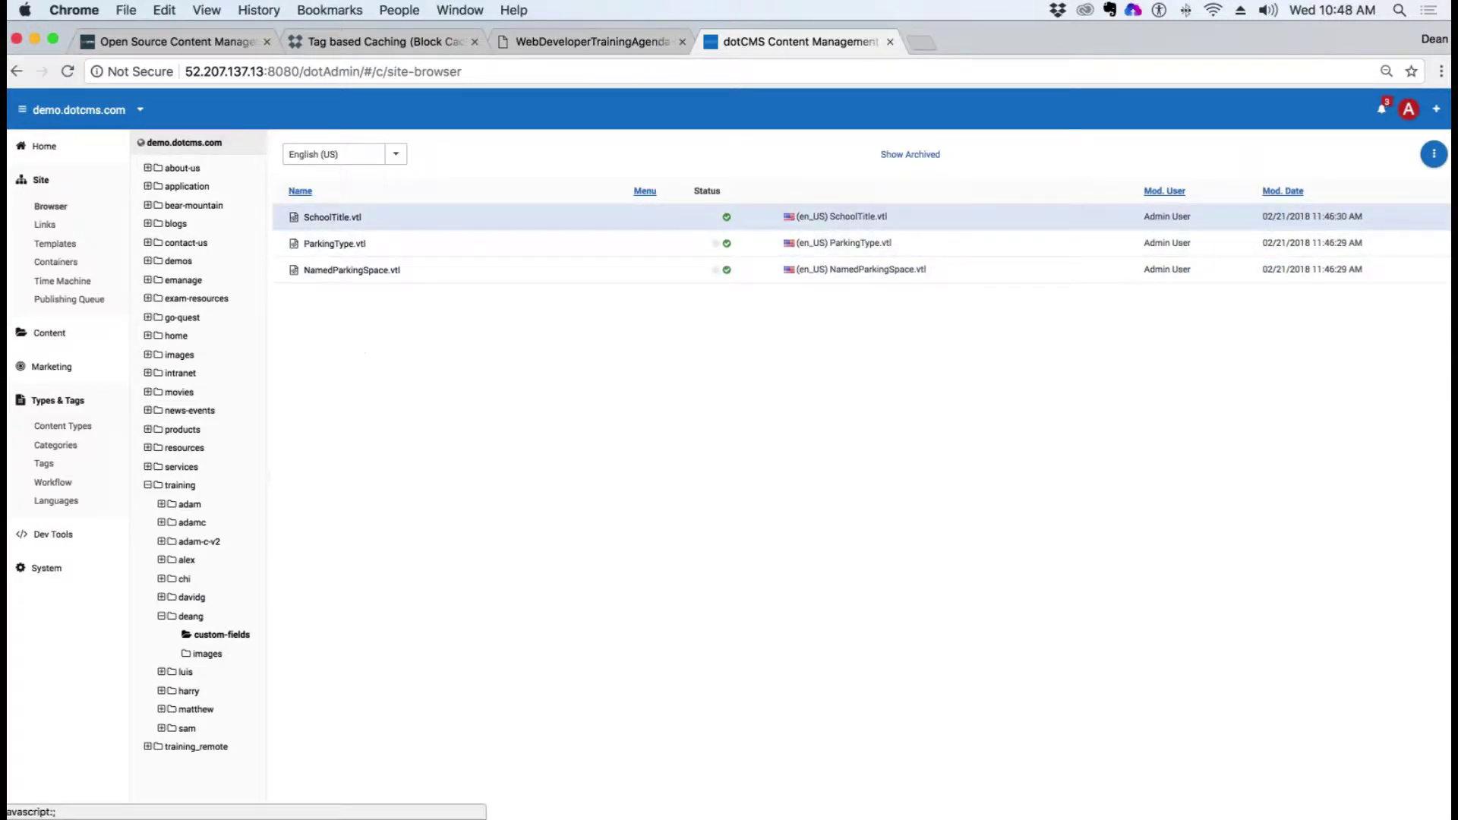
Step: Copy SchoolTitle.vtl's resource link path, then leave its edit form without changes
right_click(332, 218)
click(365, 252)
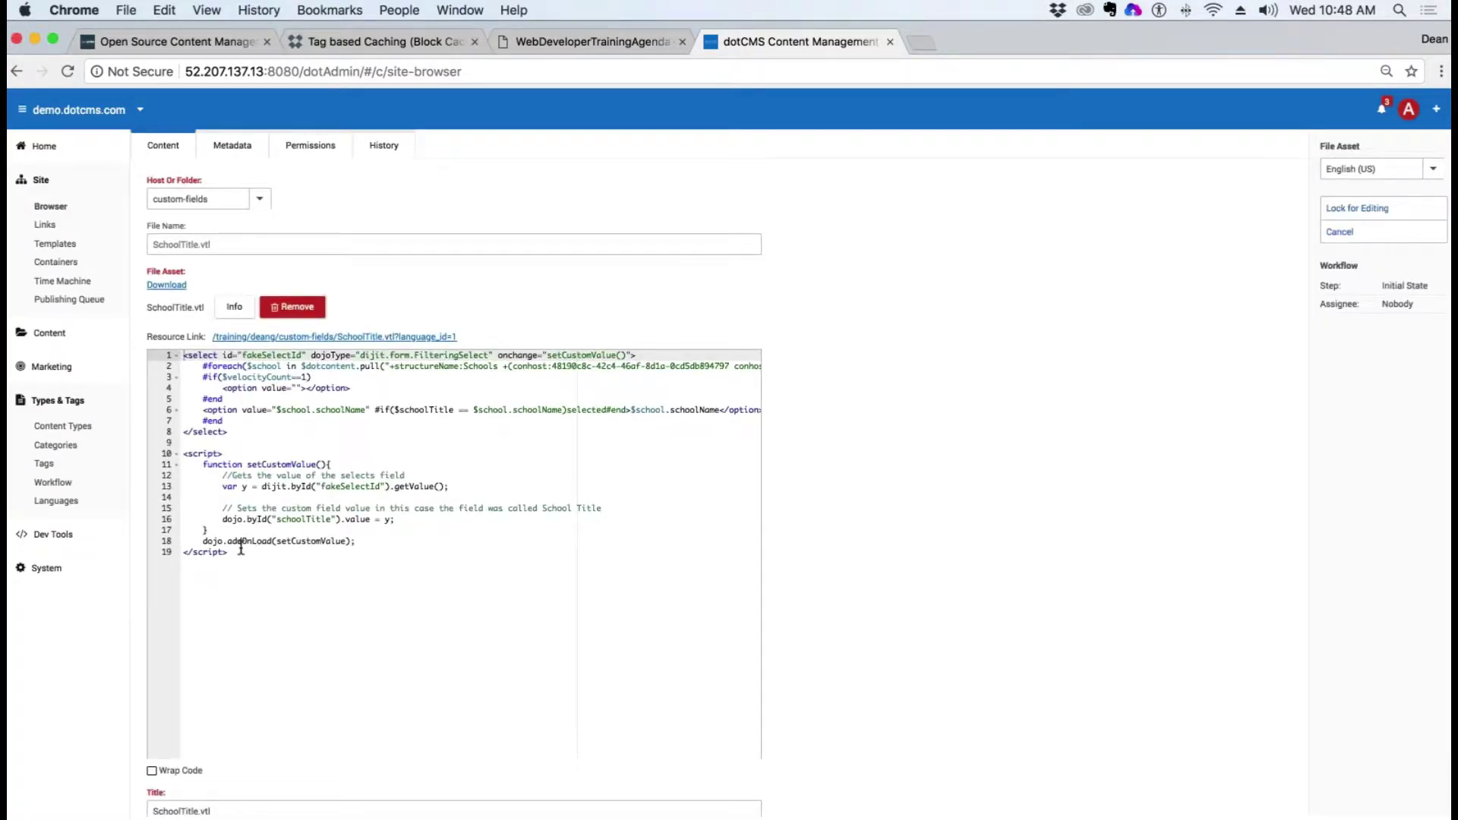
drag(458, 337, 212, 336)
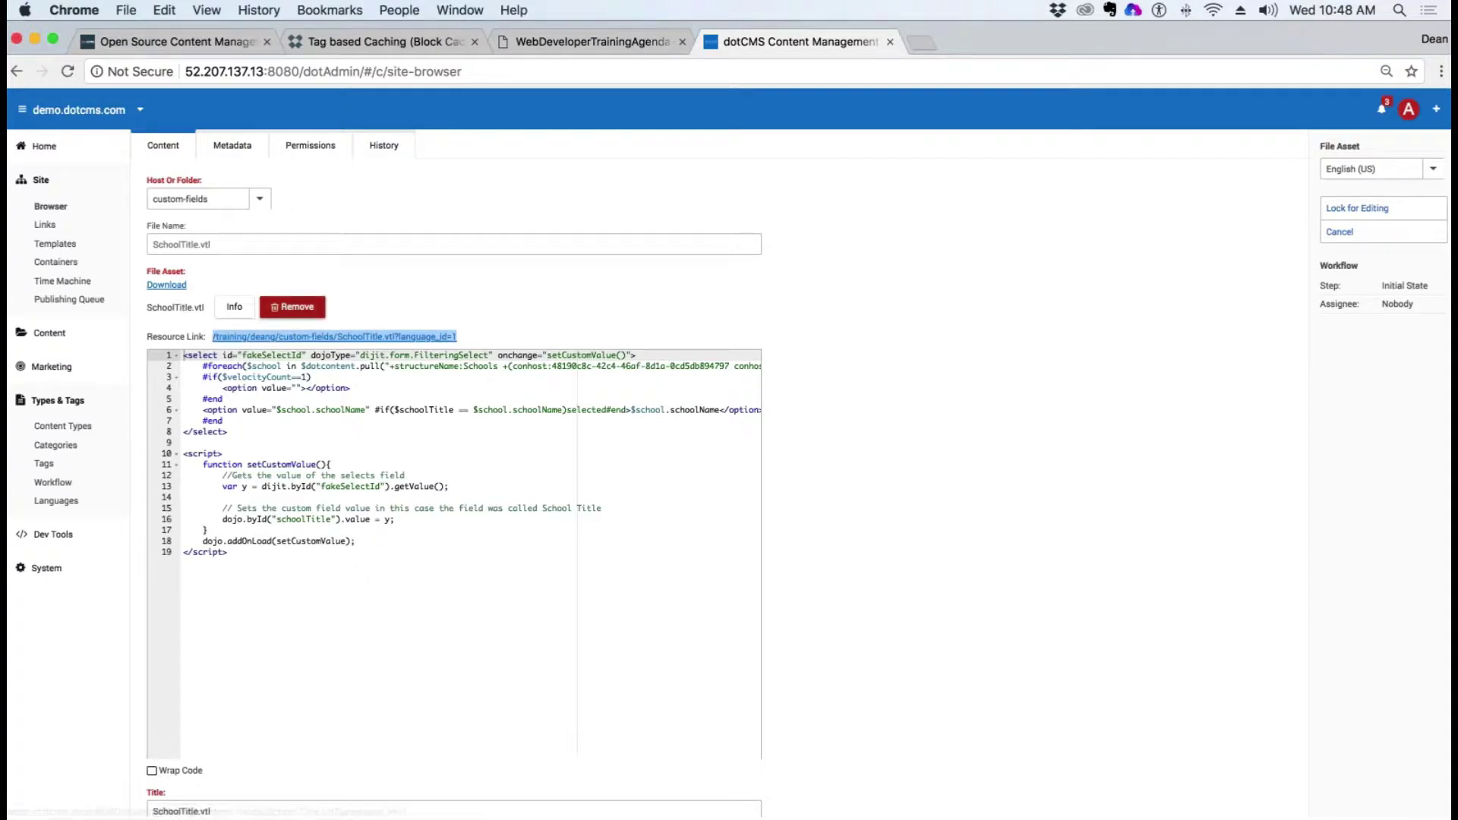
key(super+c)
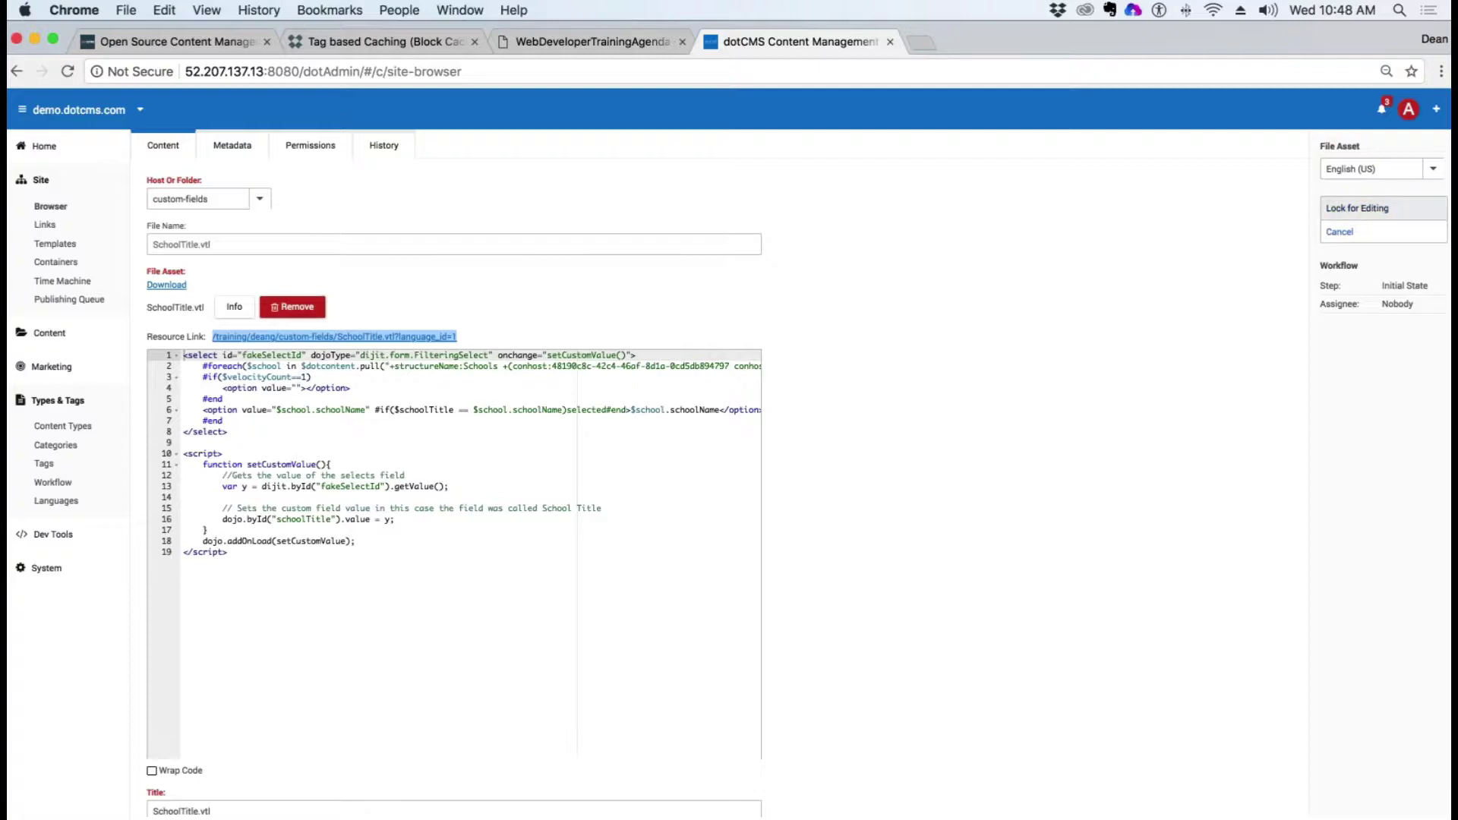
click(1372, 211)
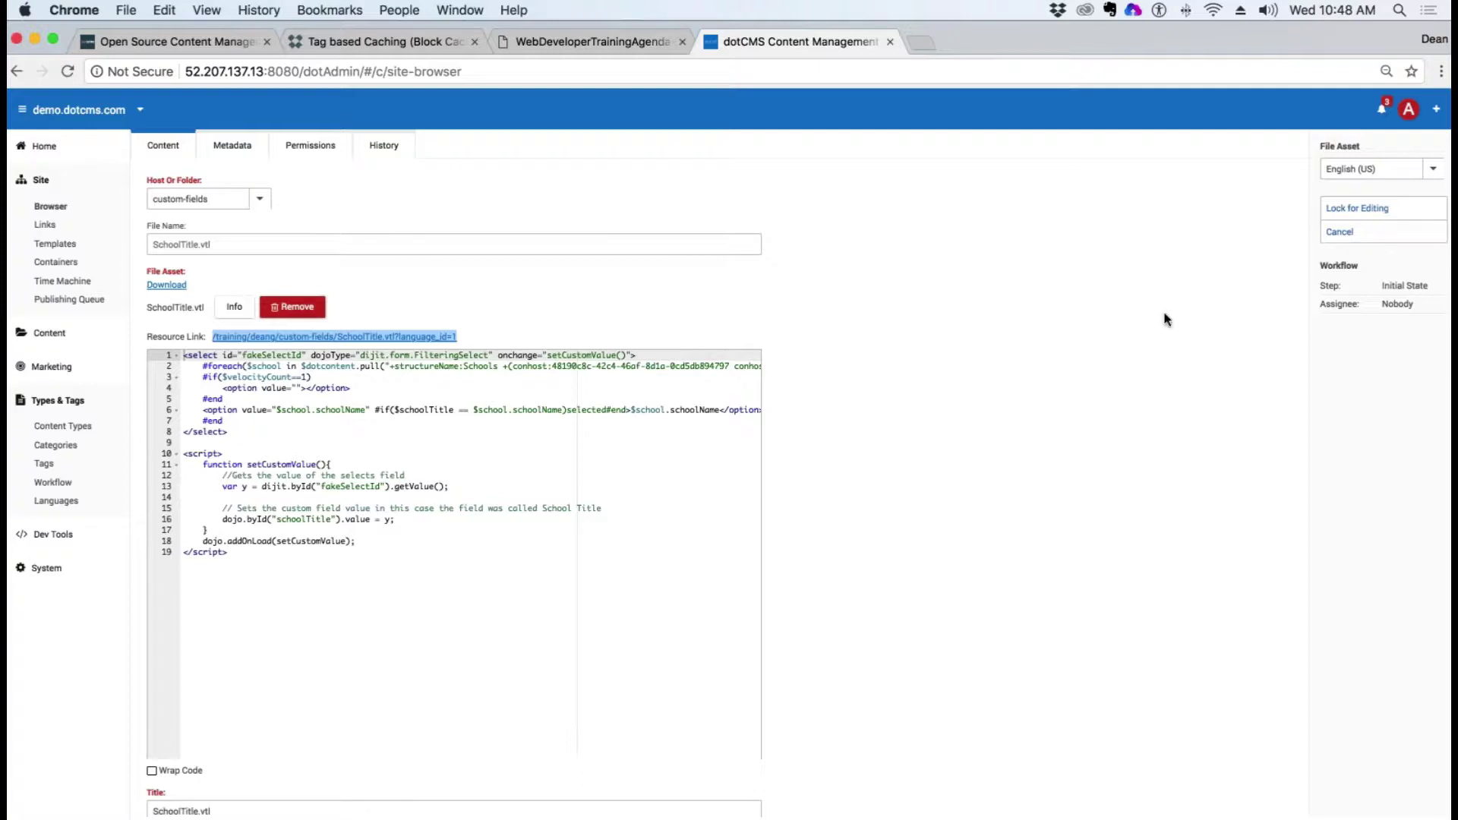
click(1343, 237)
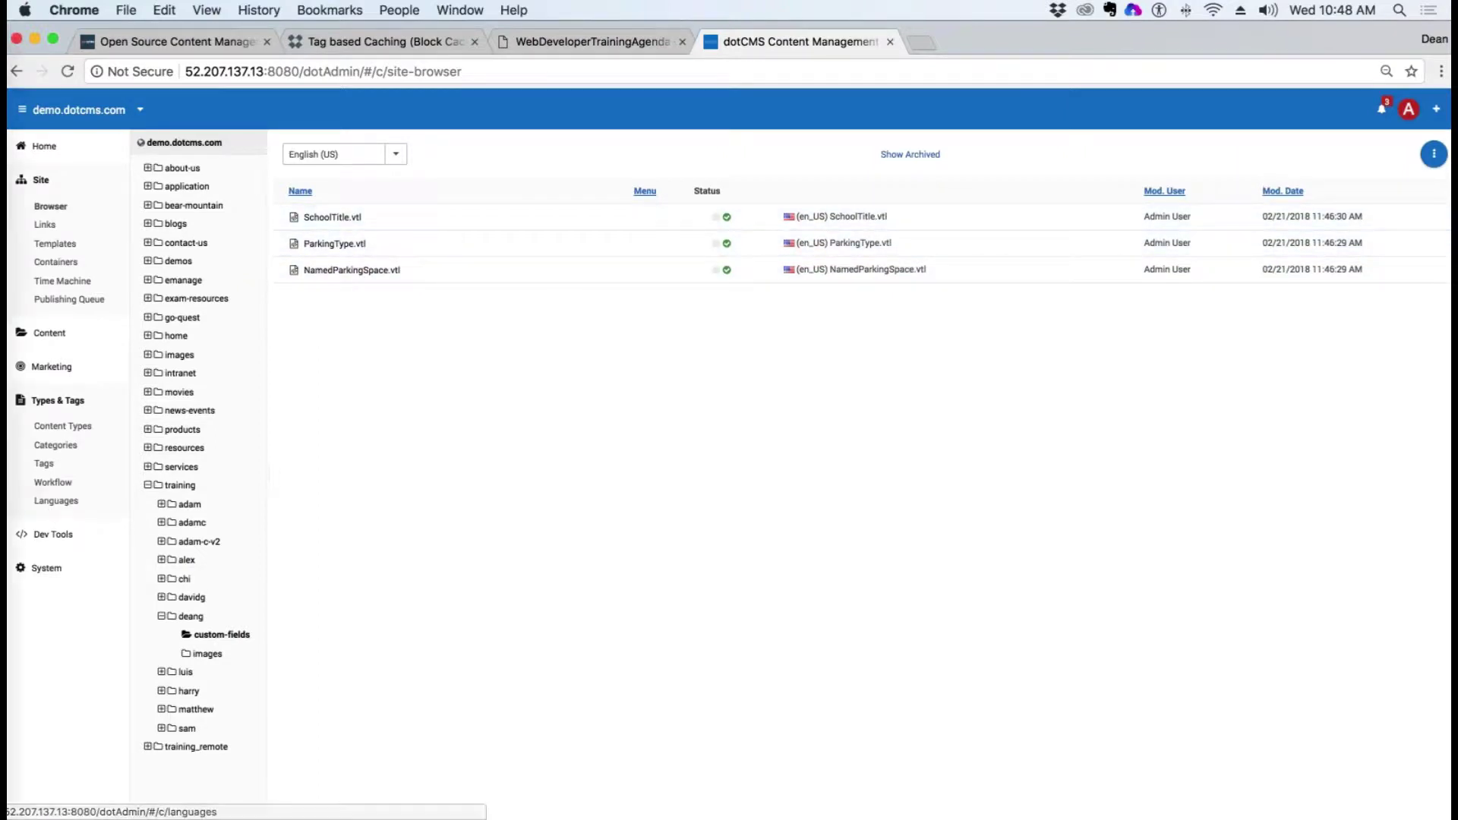
Step: In a new TextWrangler document, paste the link, prefix #dotParse(" and delete ?language_id=1
mouse_move(21, 315)
click(18, 78)
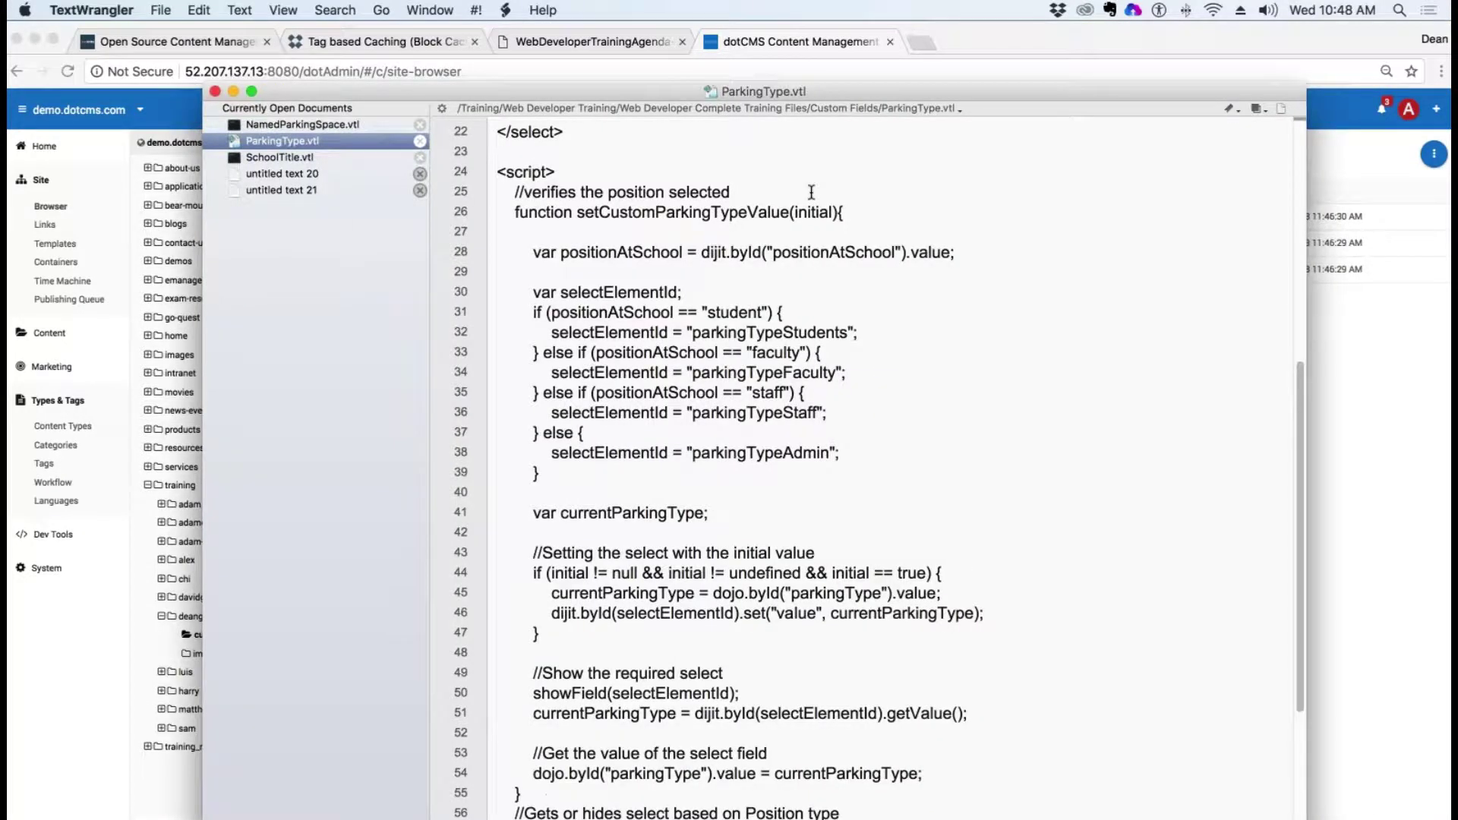
key(super+n)
key(super+v)
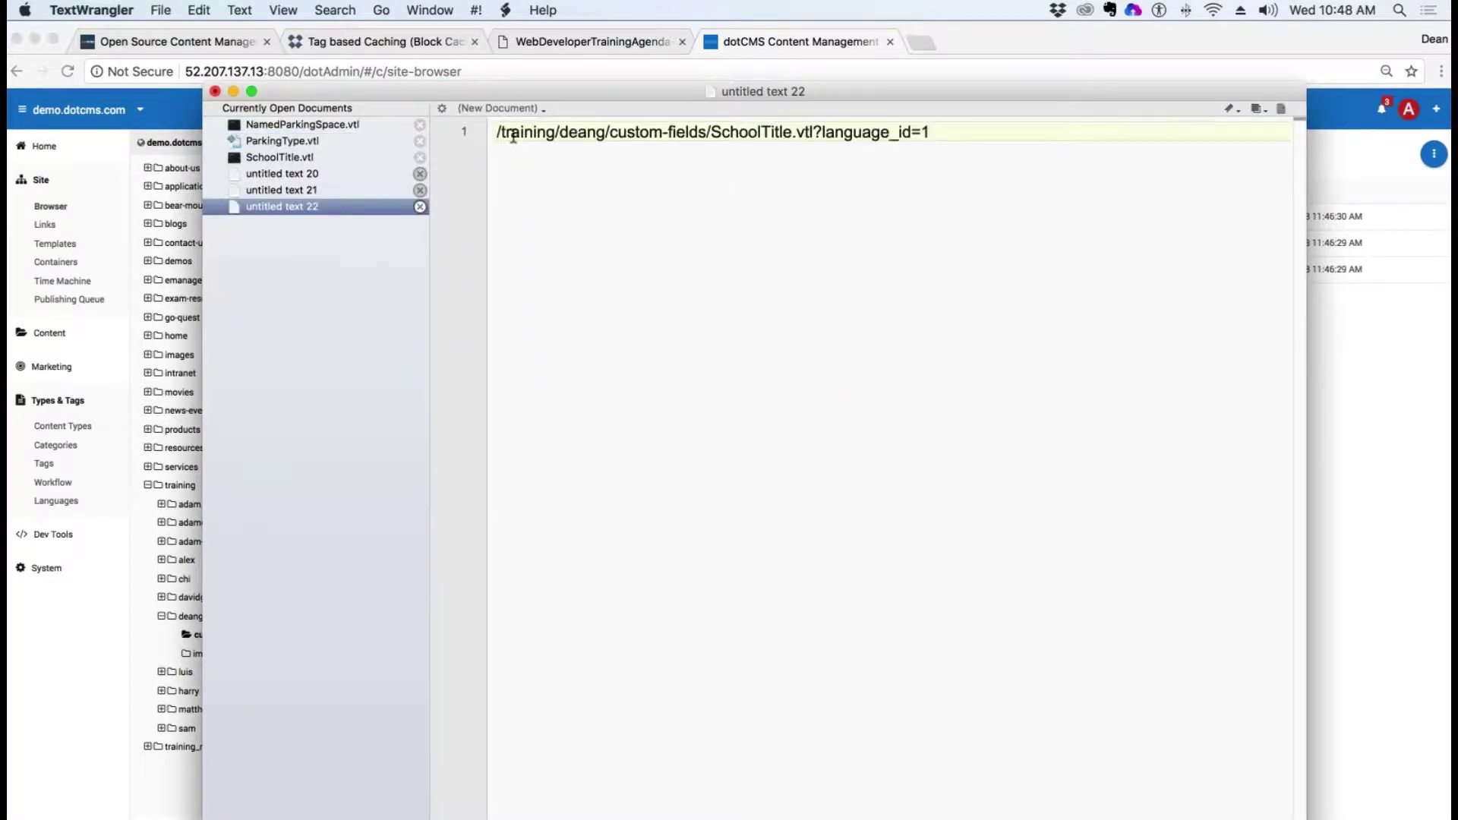
key(super+Left)
text(#dot)
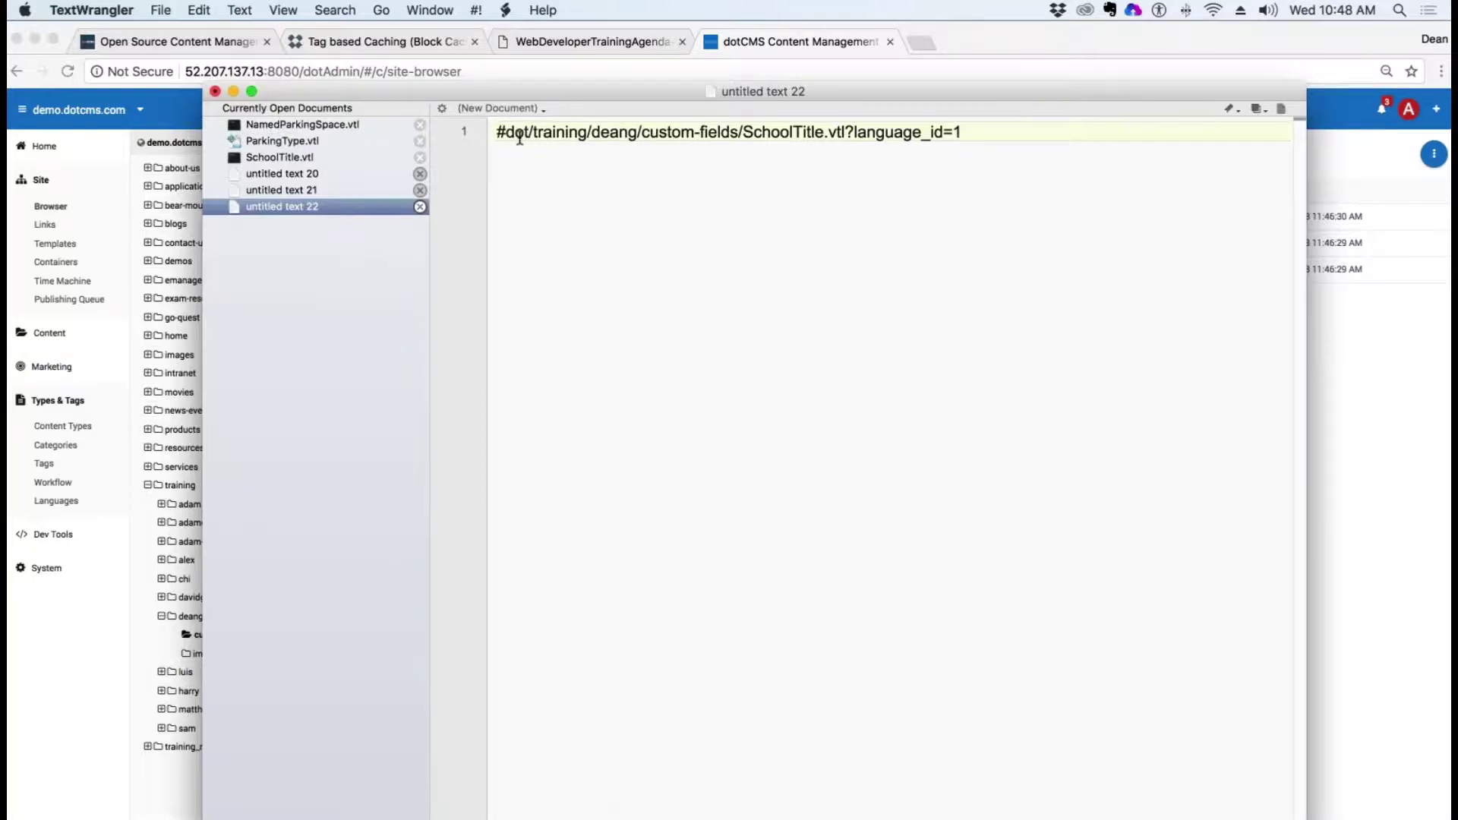
text(Parse)
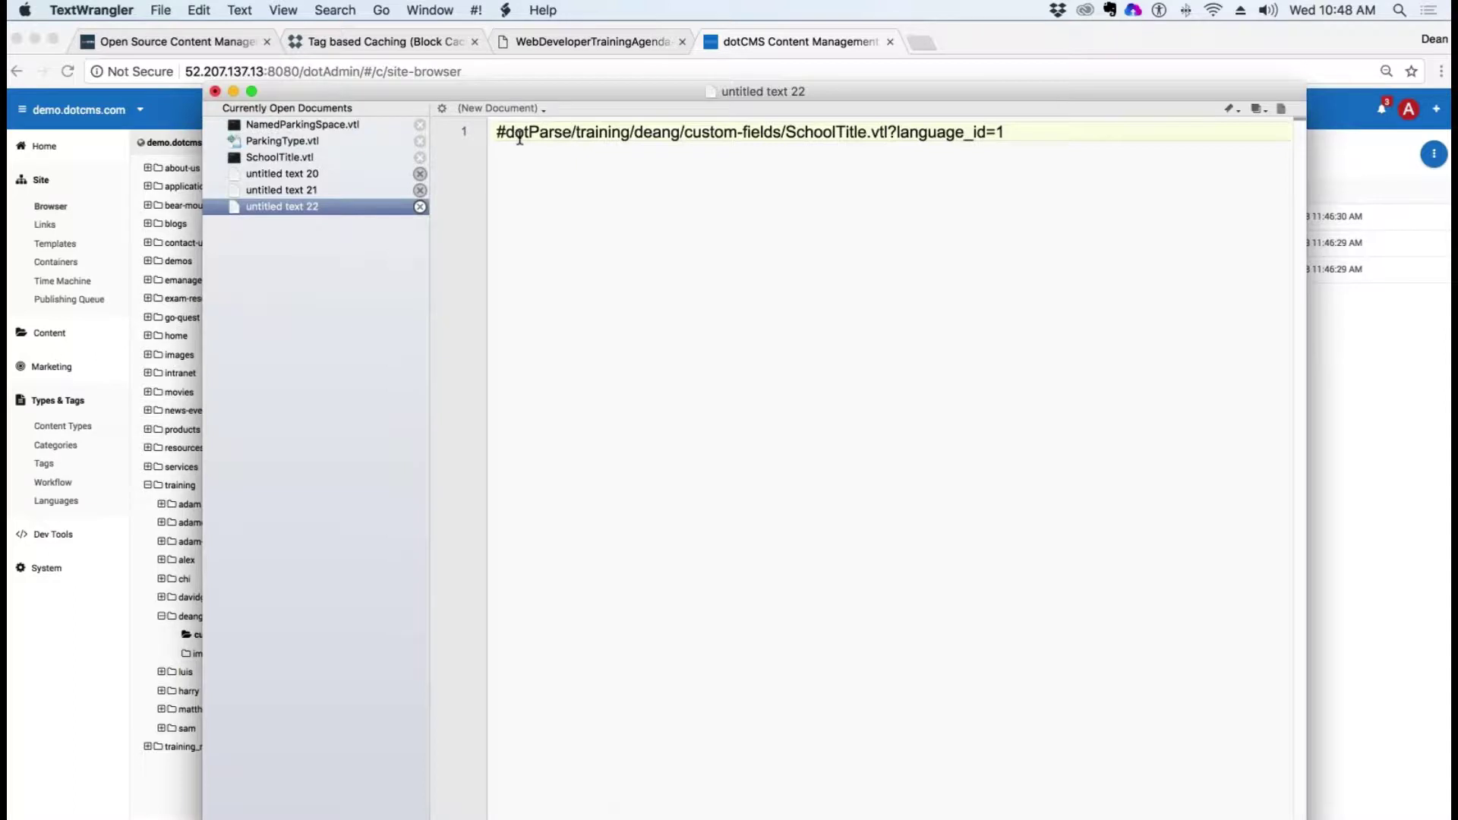
text((")
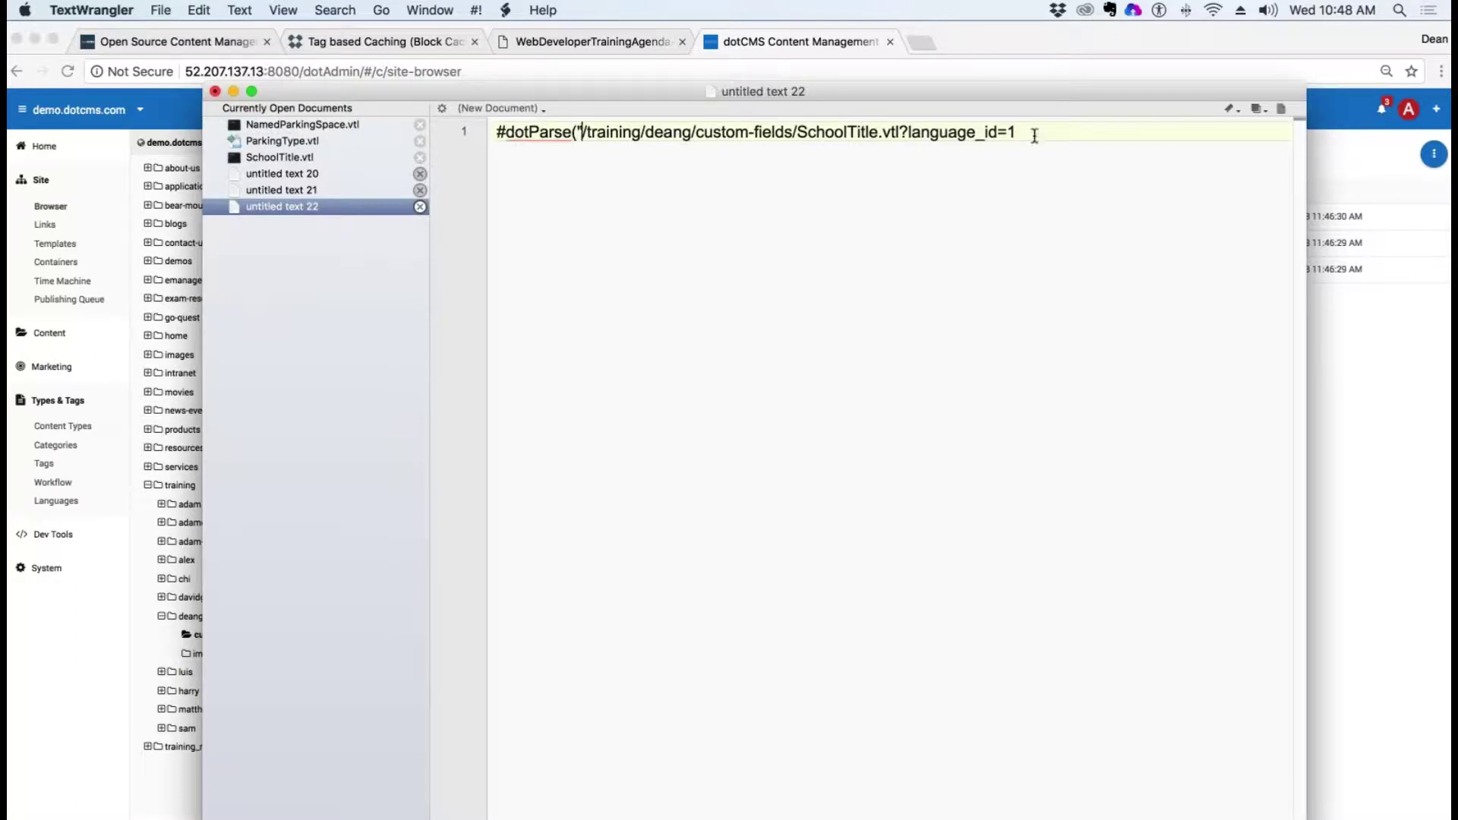
drag(1034, 135, 901, 135)
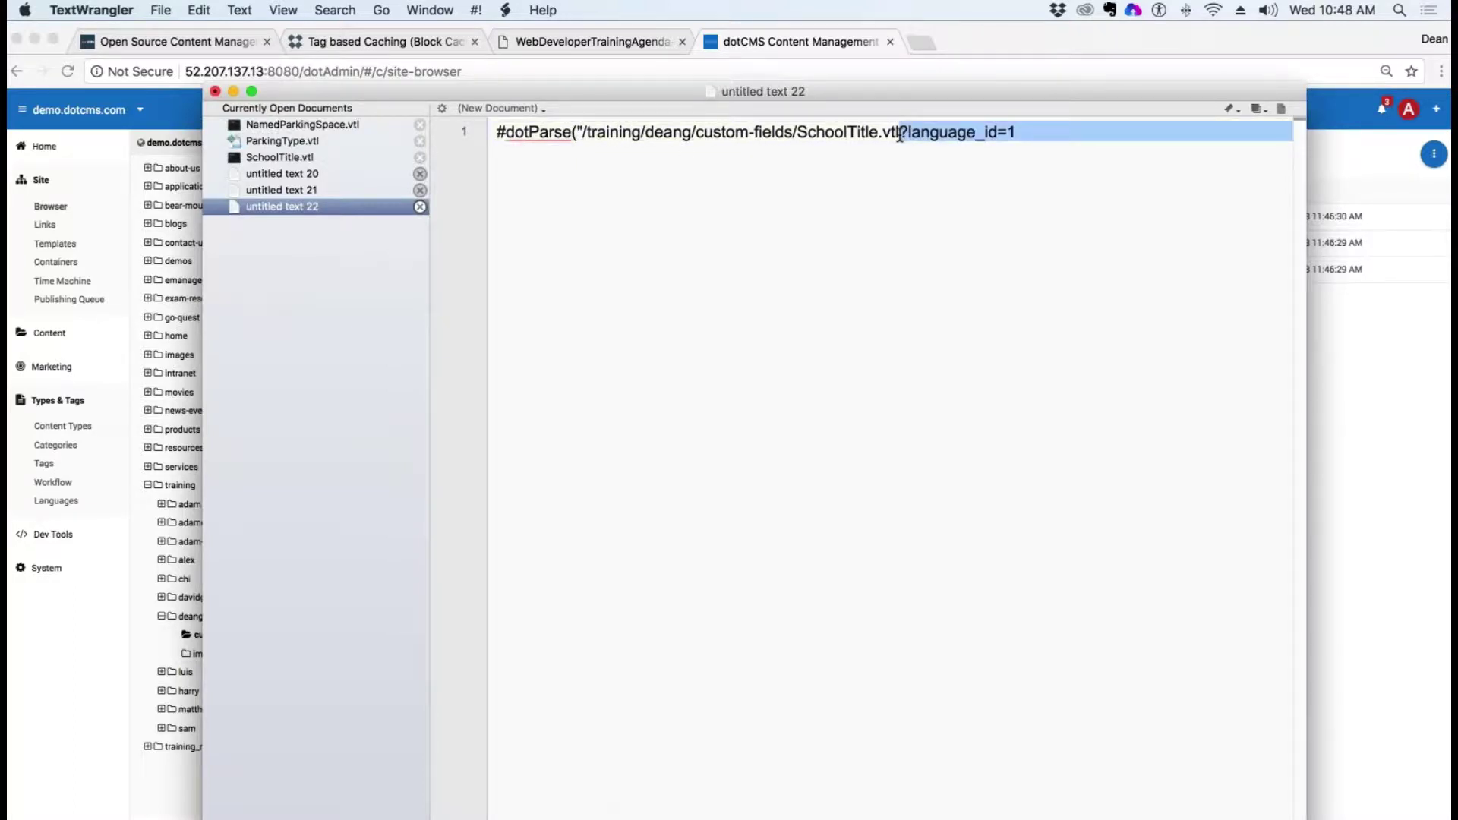
key(BackSpace)
Step: Close the line with ") and copy #dotParse("/training/deang/custom-fields/SchoolTitle.vtl") back into dotCMS
text("))
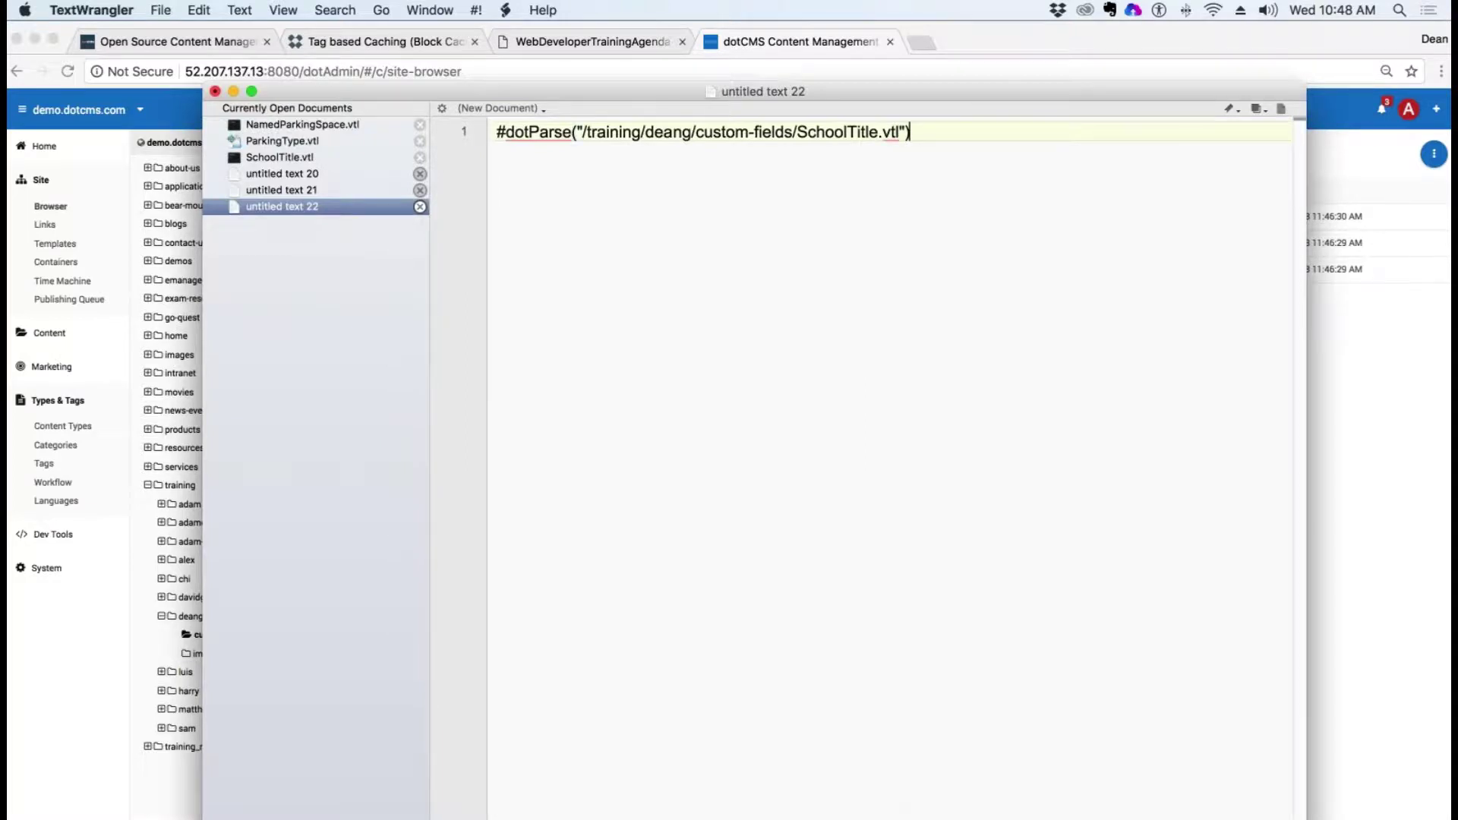
triple_click(939, 137)
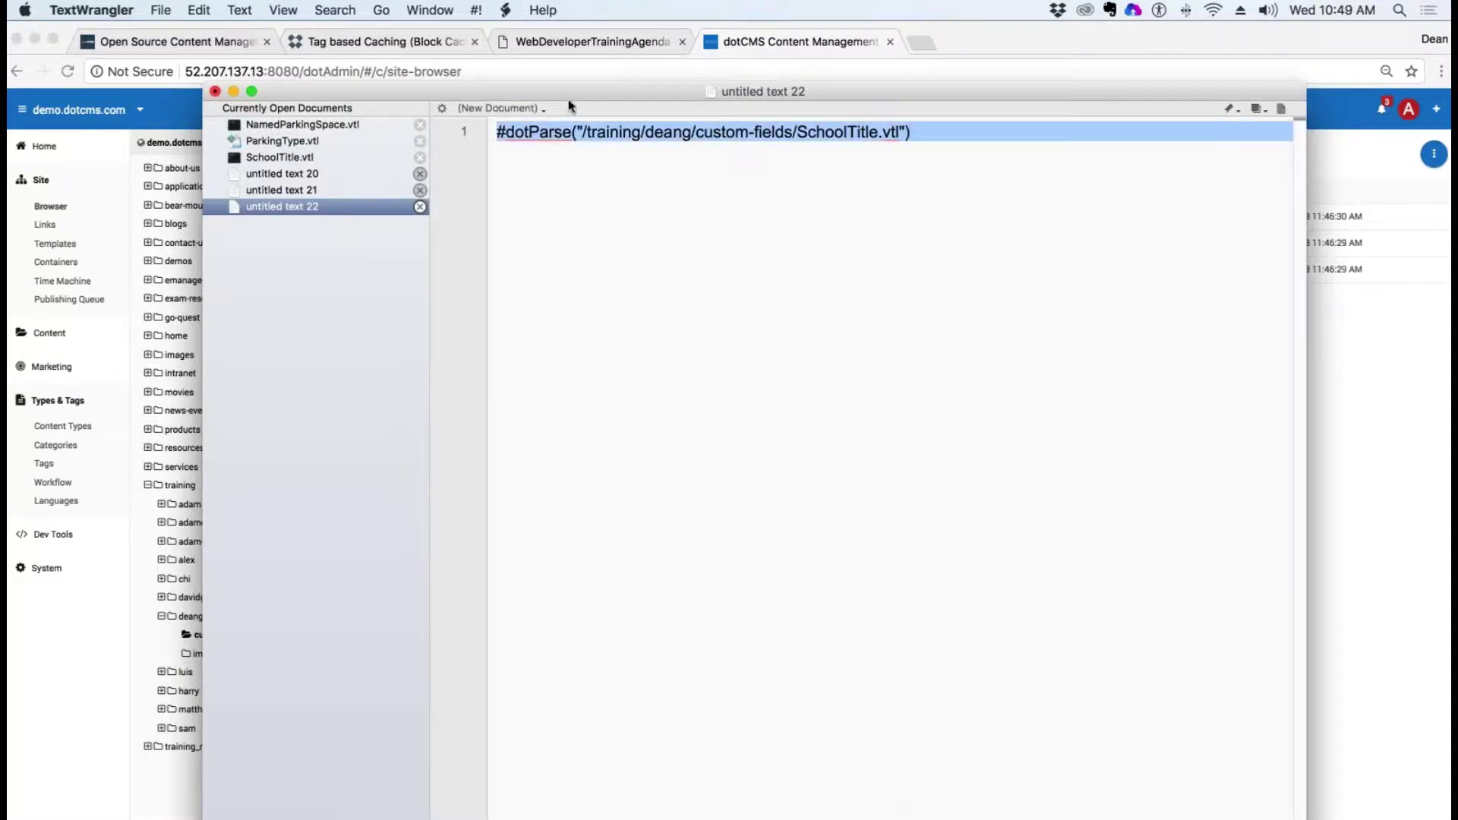
key(super+c)
key(super+h)
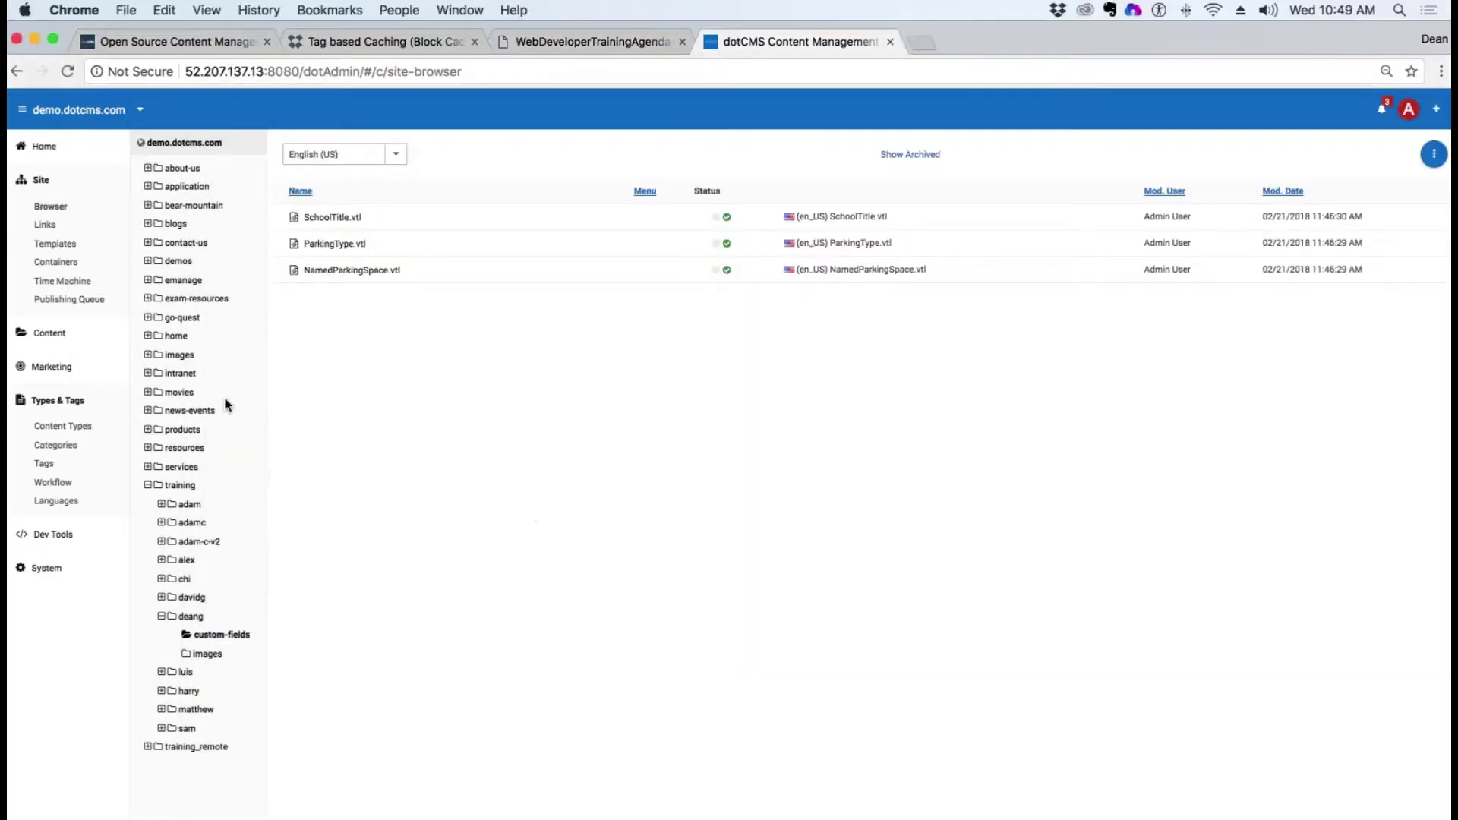
click(54, 426)
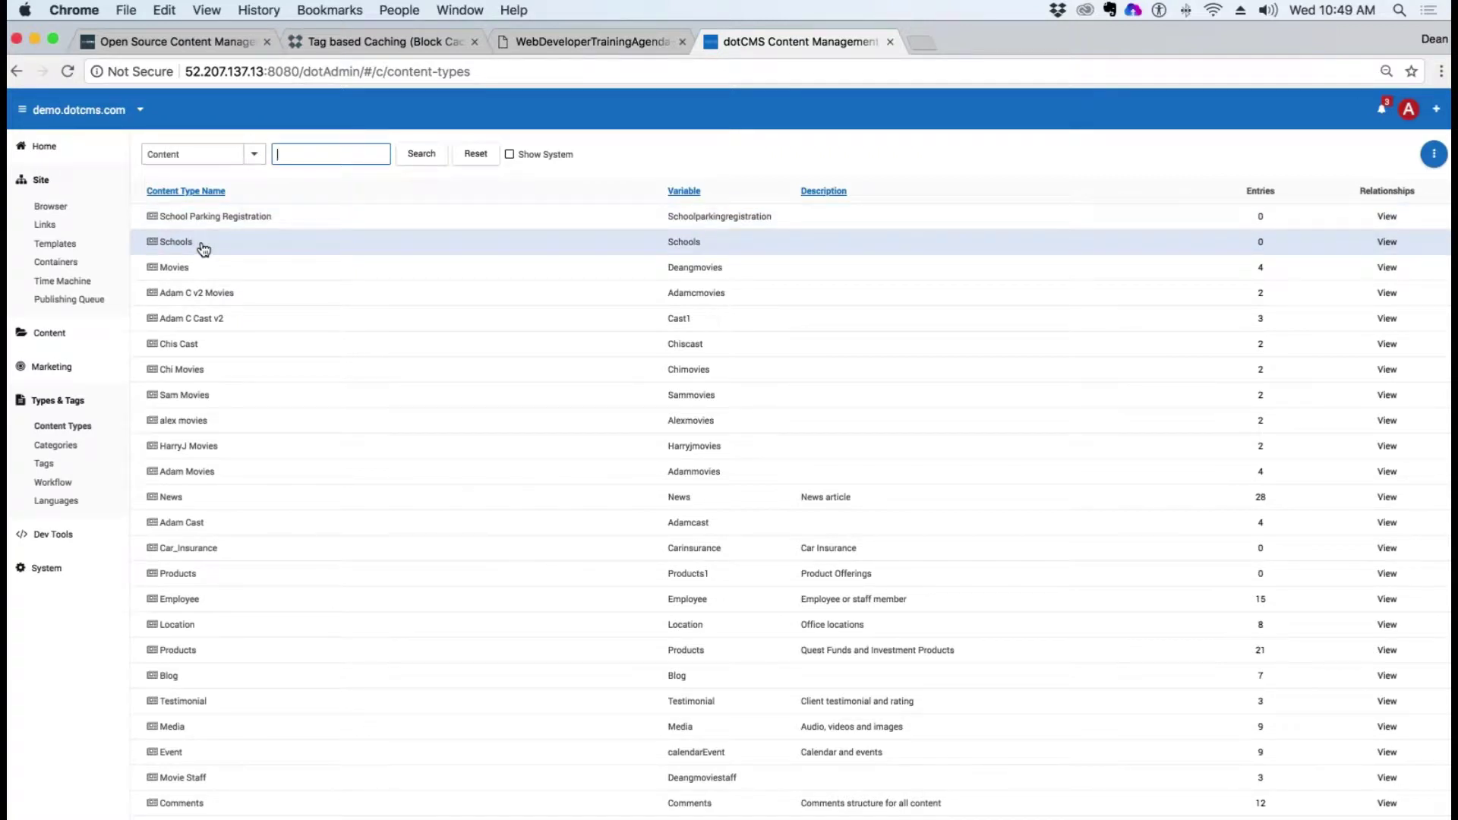
Step: Peek at the Schools type, go back, and open School Parking Registration's fields
click(176, 243)
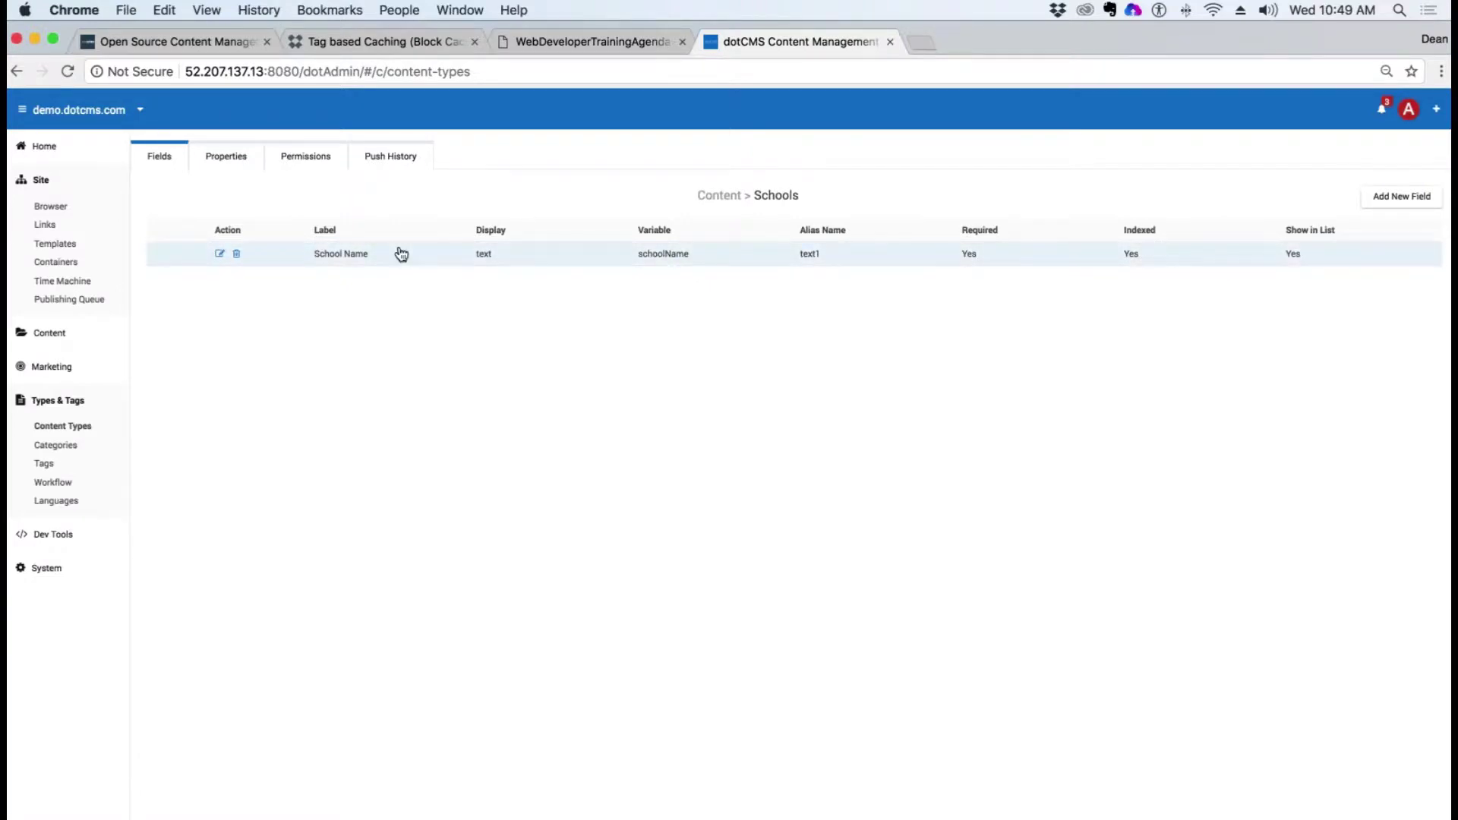
click(19, 68)
click(225, 228)
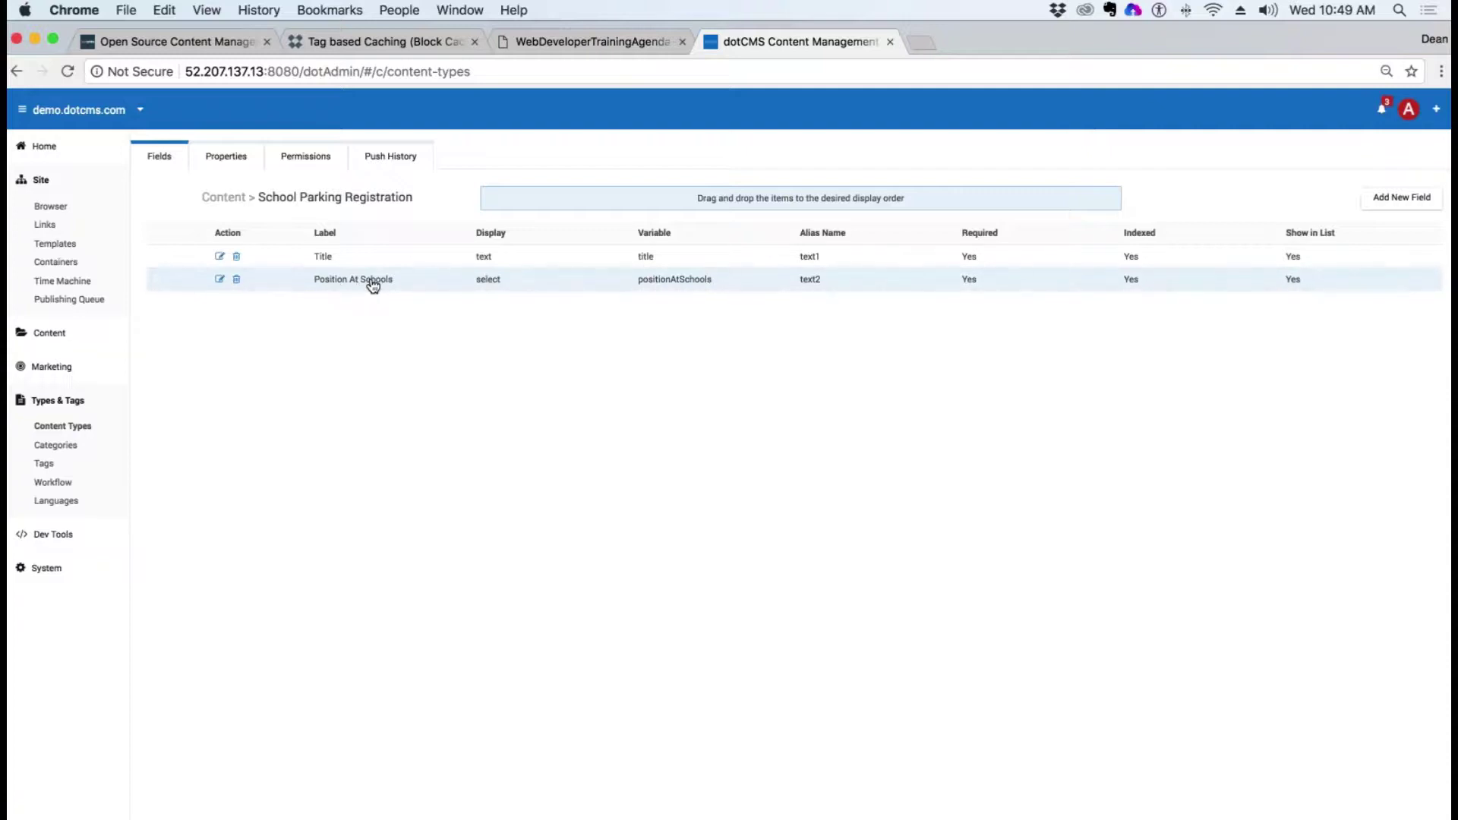
Step: Add custom field 'School Title' with the pasted #dotParse value, required, user searchable, shown in list
click(1400, 199)
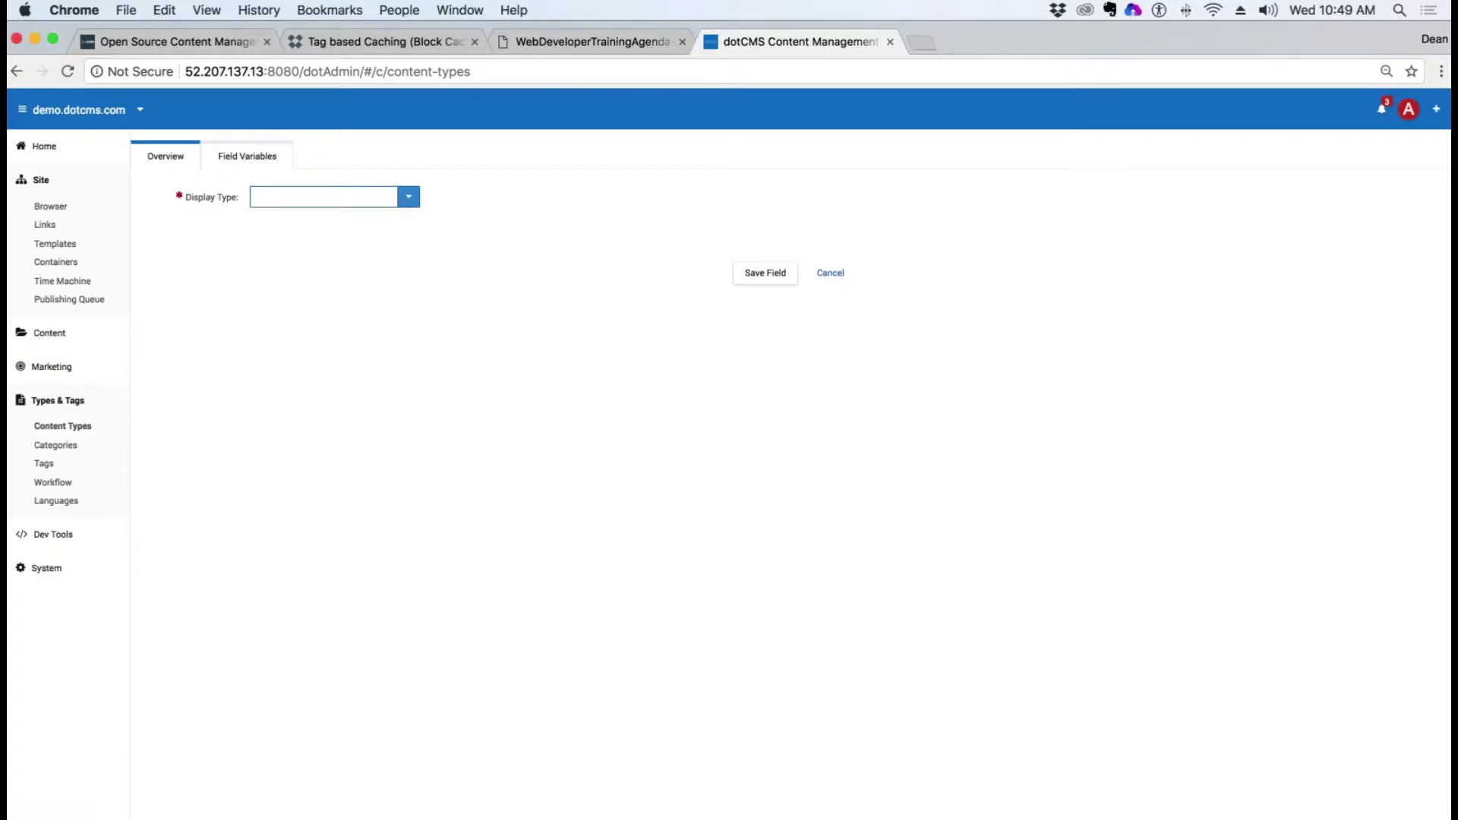
click(409, 198)
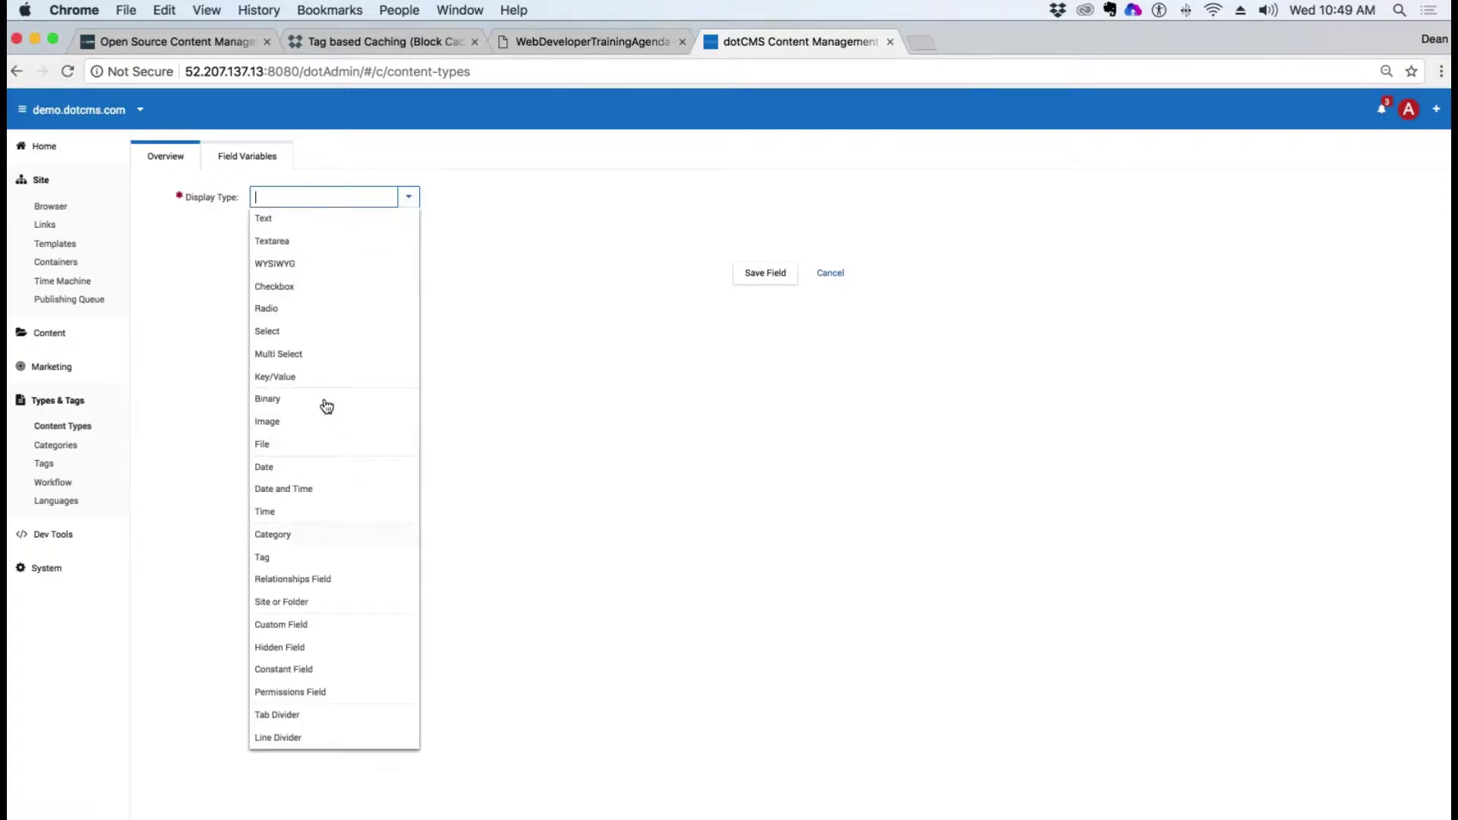
click(284, 626)
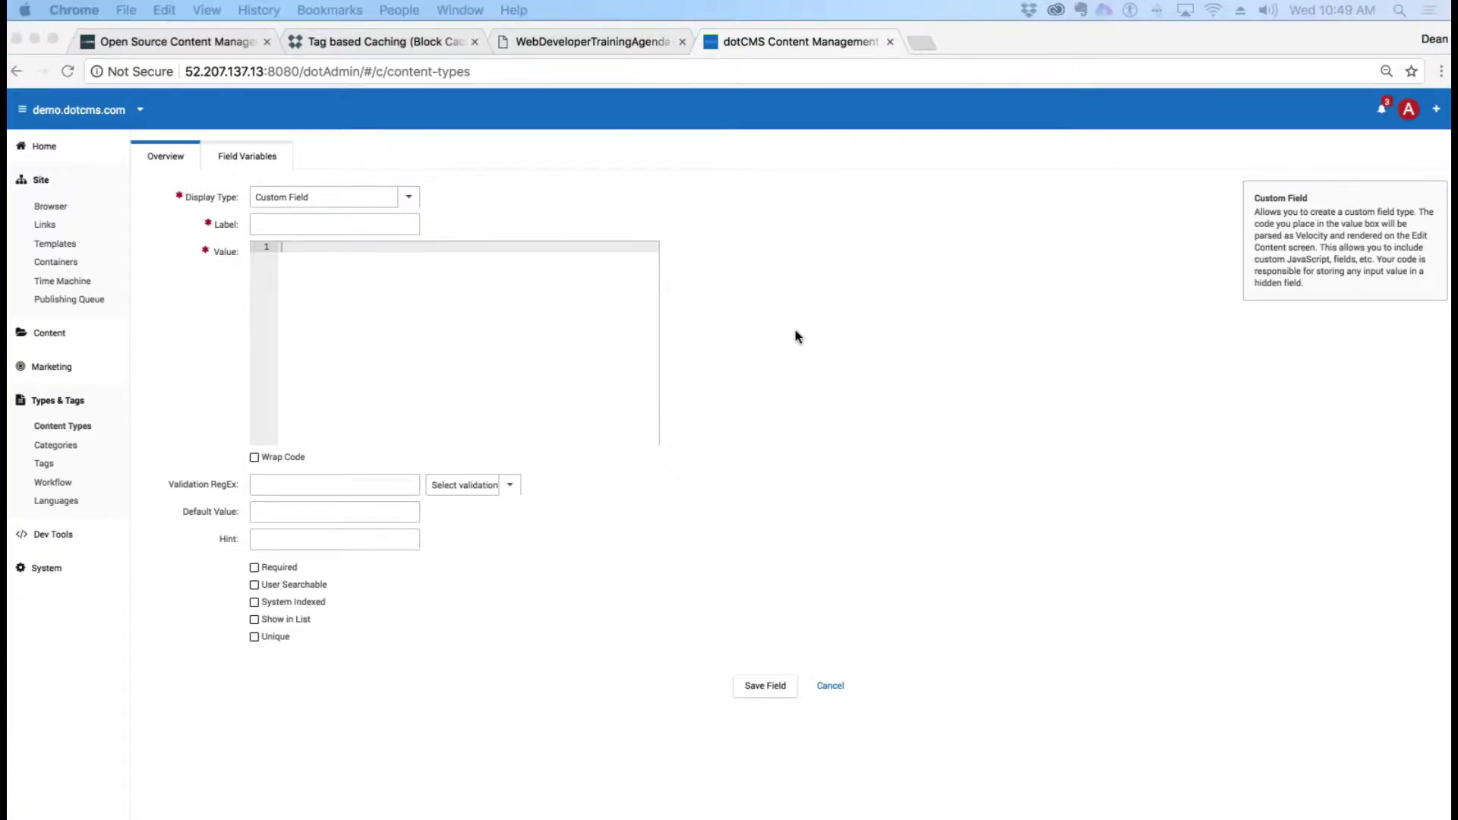
click(297, 226)
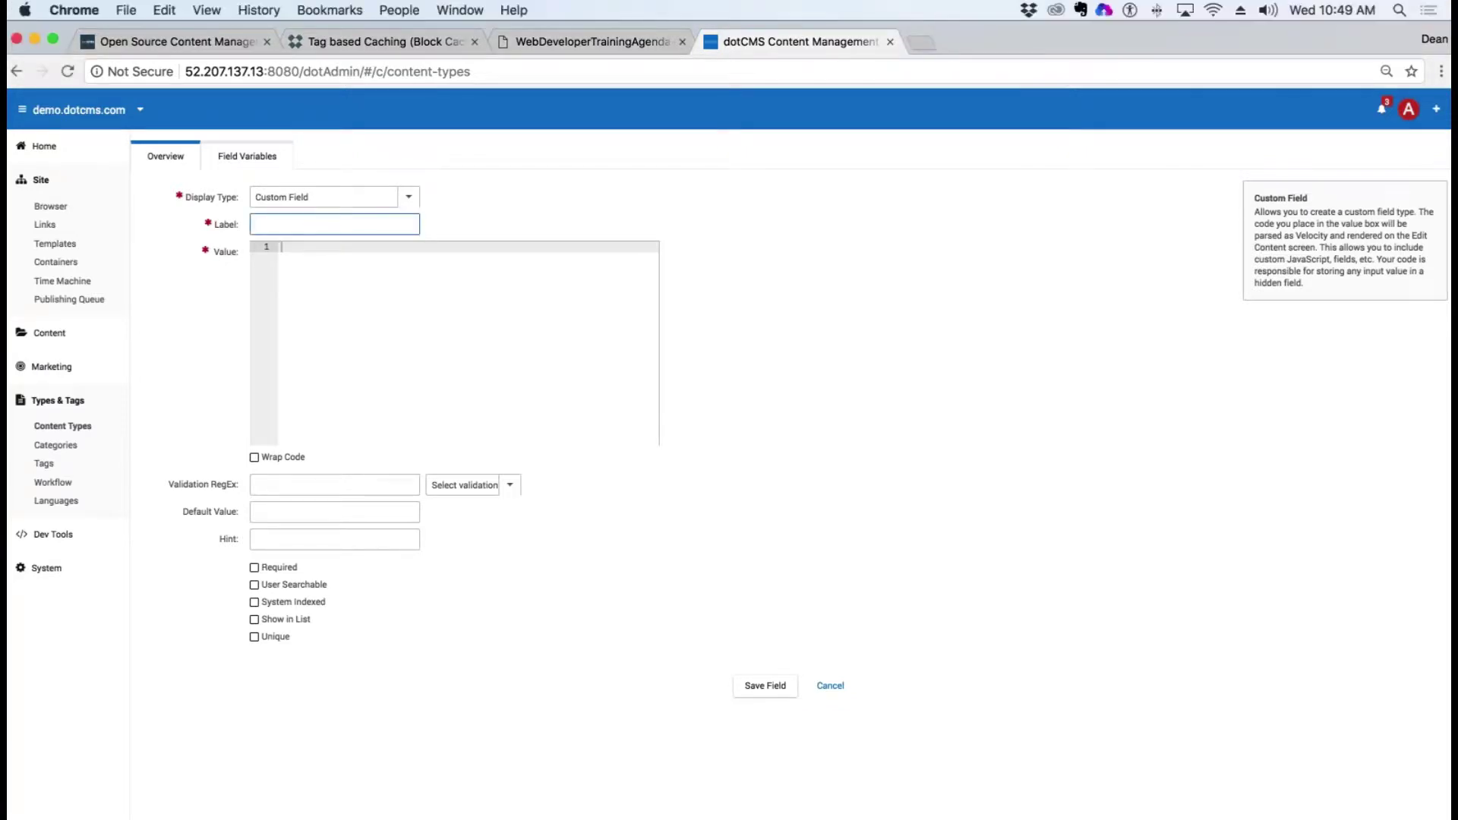
text(School Title)
click(283, 247)
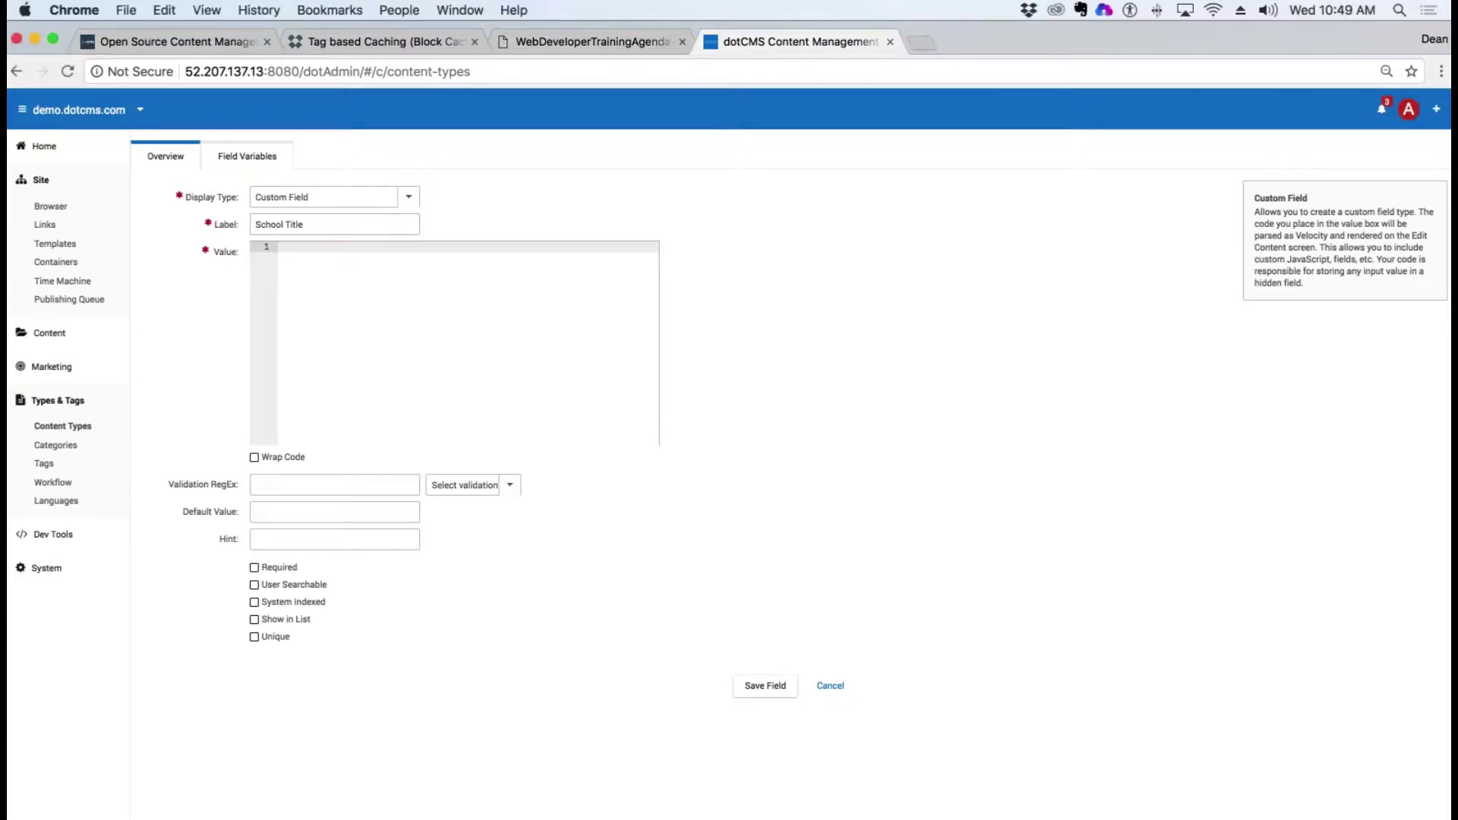
text(#dotParse("/training/deang/custom-fields/SchoolTitle.vtl"))
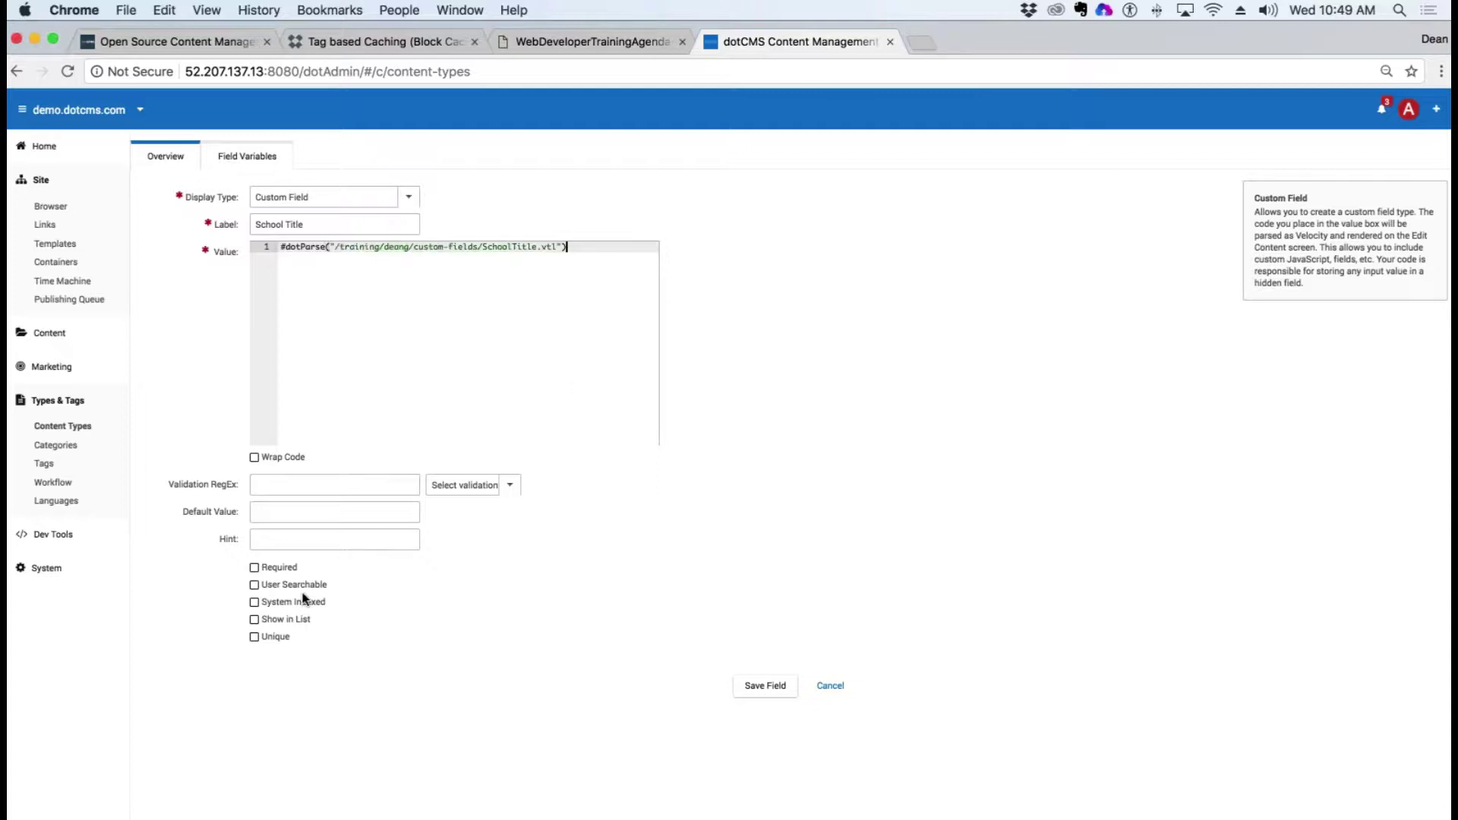
click(253, 567)
click(253, 585)
click(254, 619)
click(765, 686)
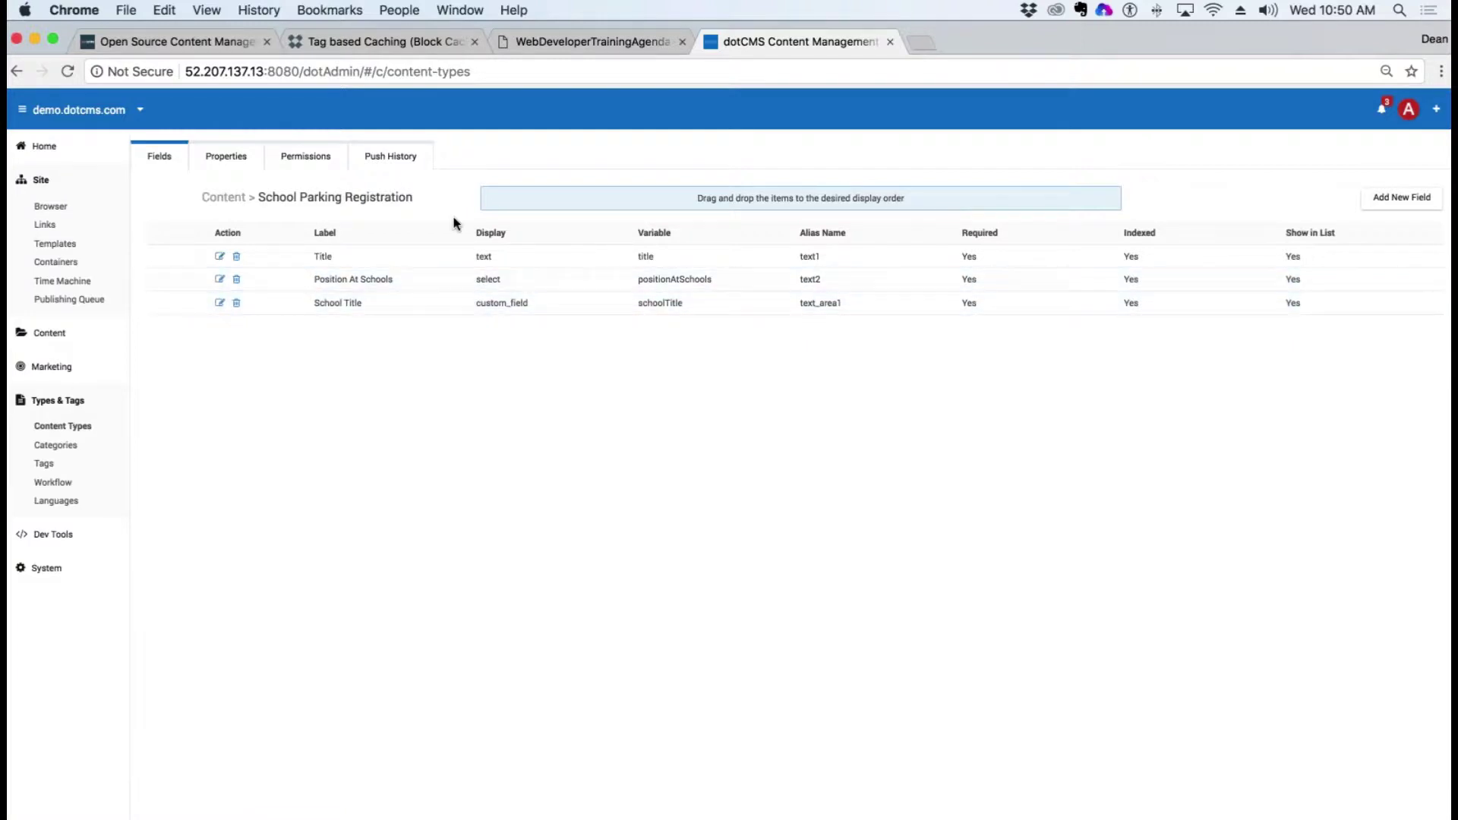
Step: Filter Content Search to the Schools type and start a new Schools content item
click(51, 334)
click(49, 358)
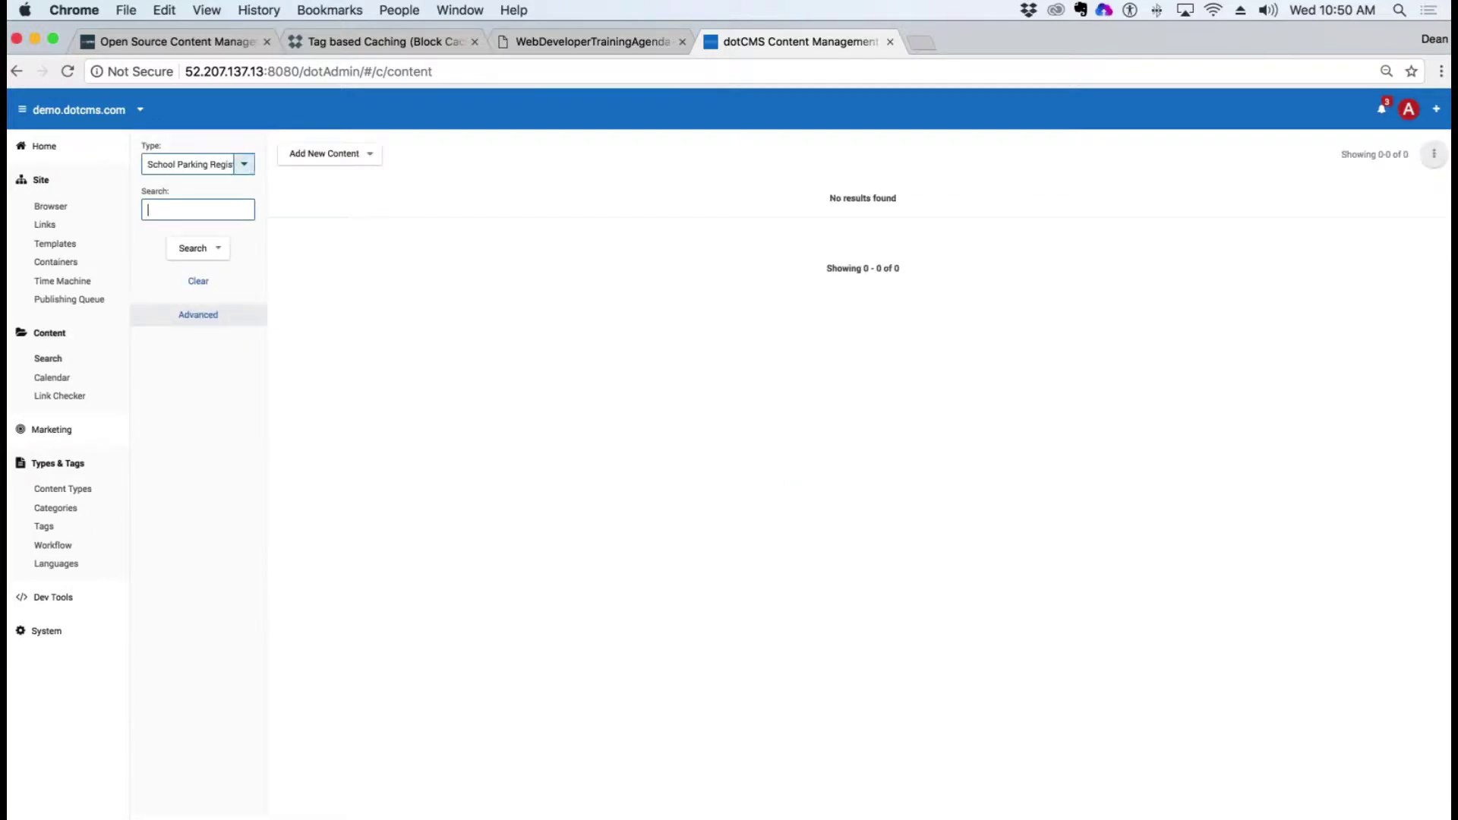
click(194, 164)
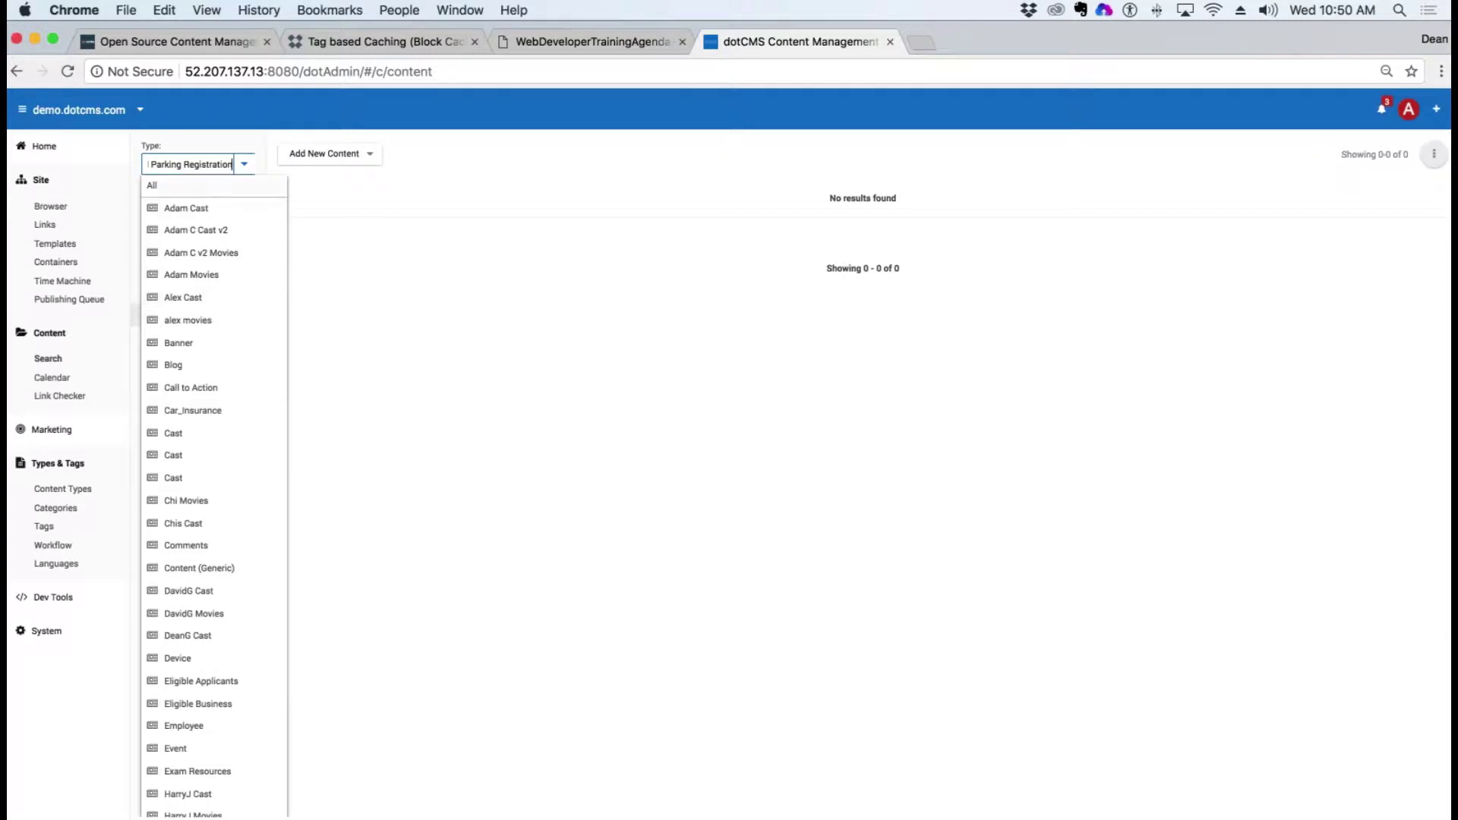
drag(230, 165, 84, 168)
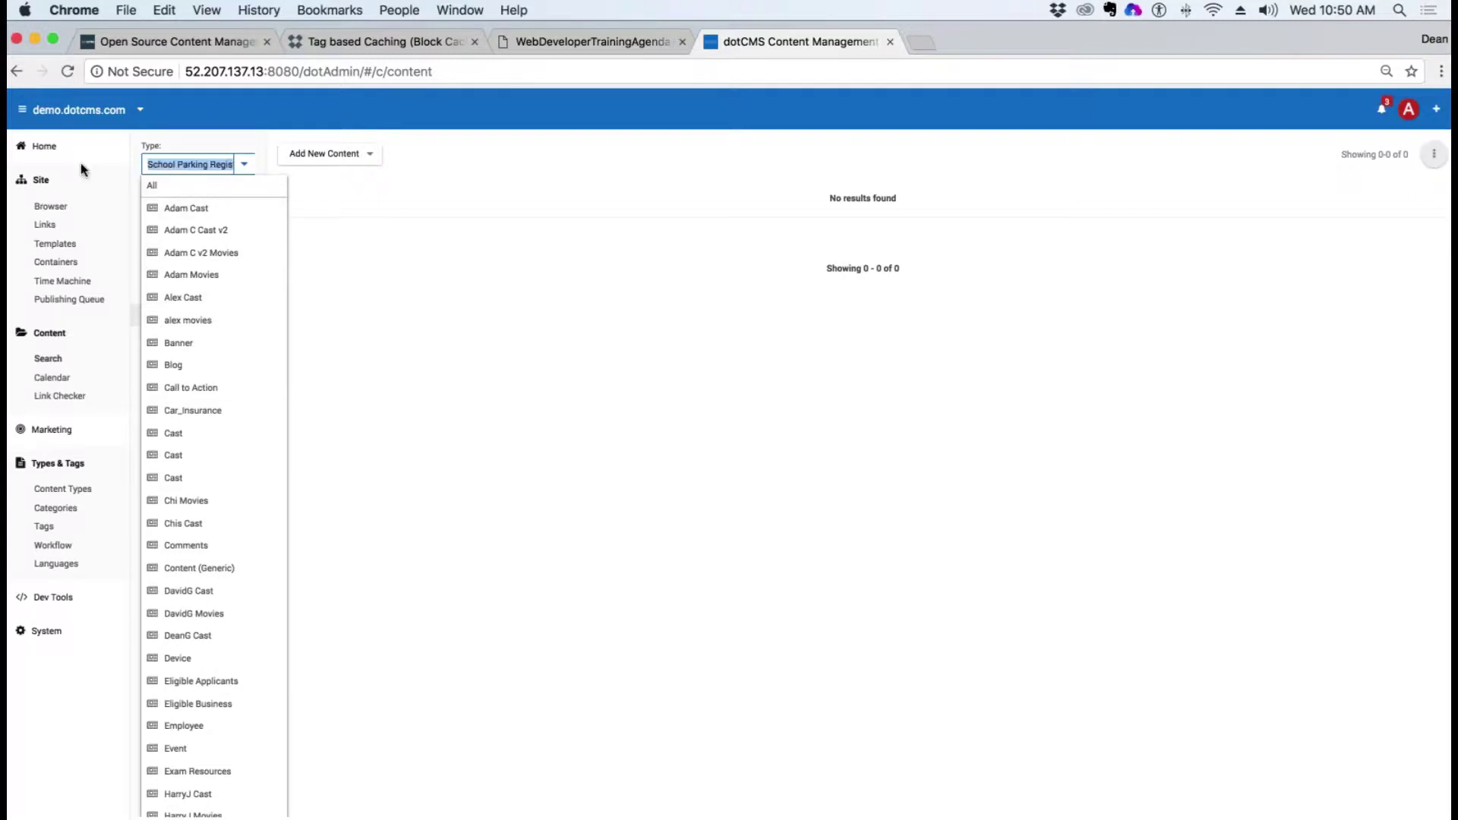
text(School)
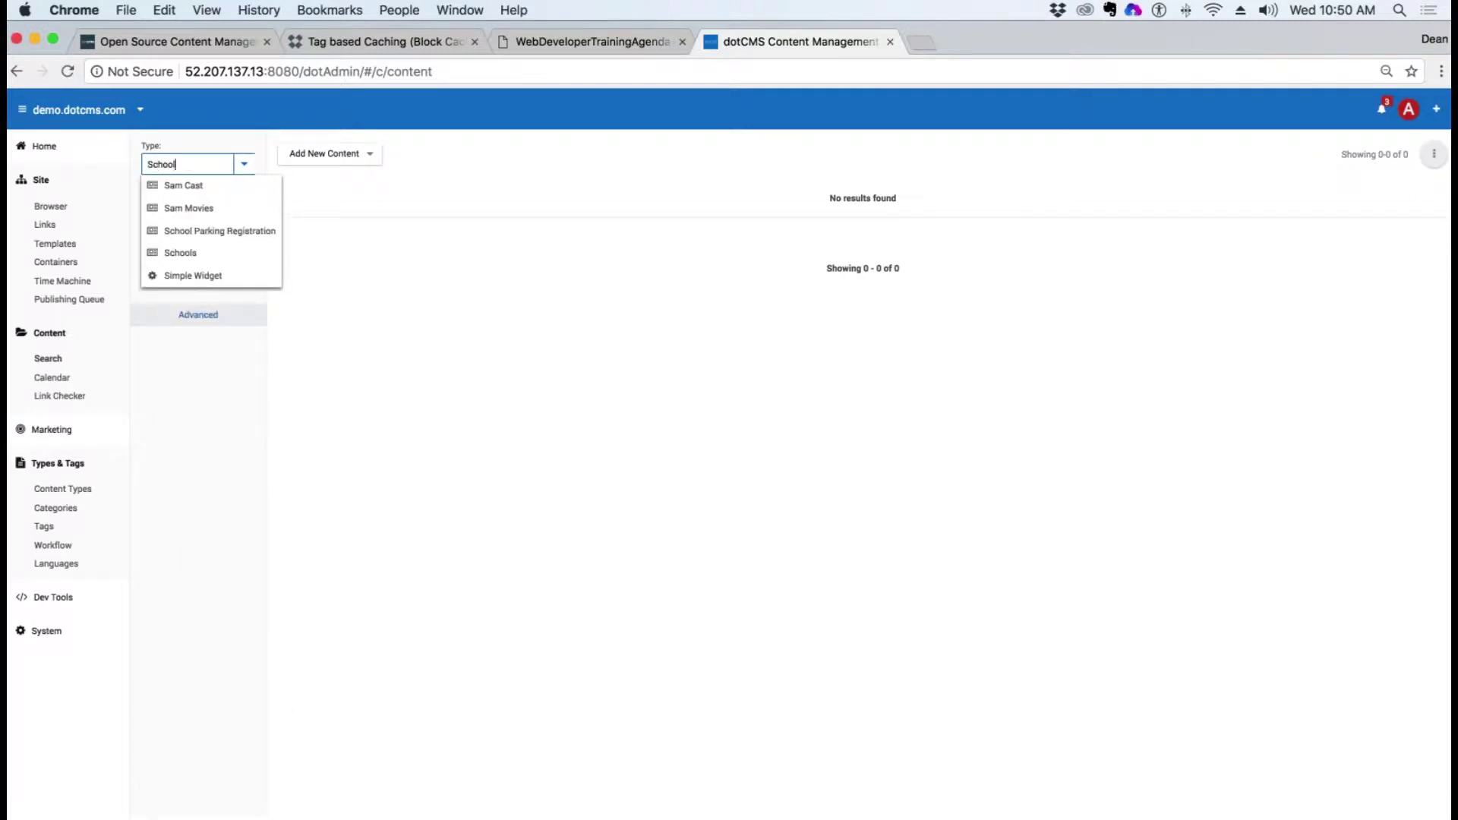
click(170, 205)
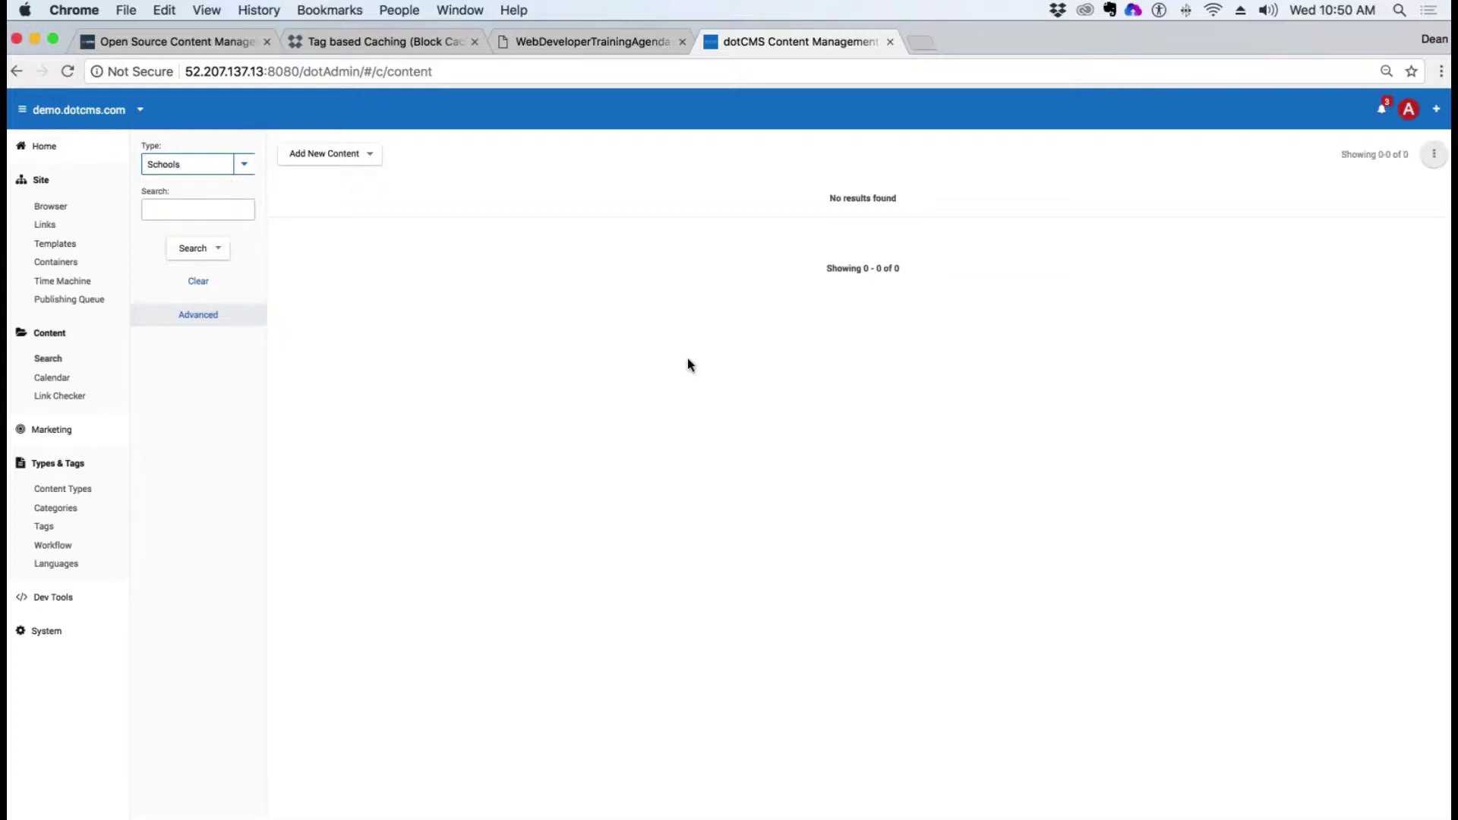
click(328, 153)
click(334, 195)
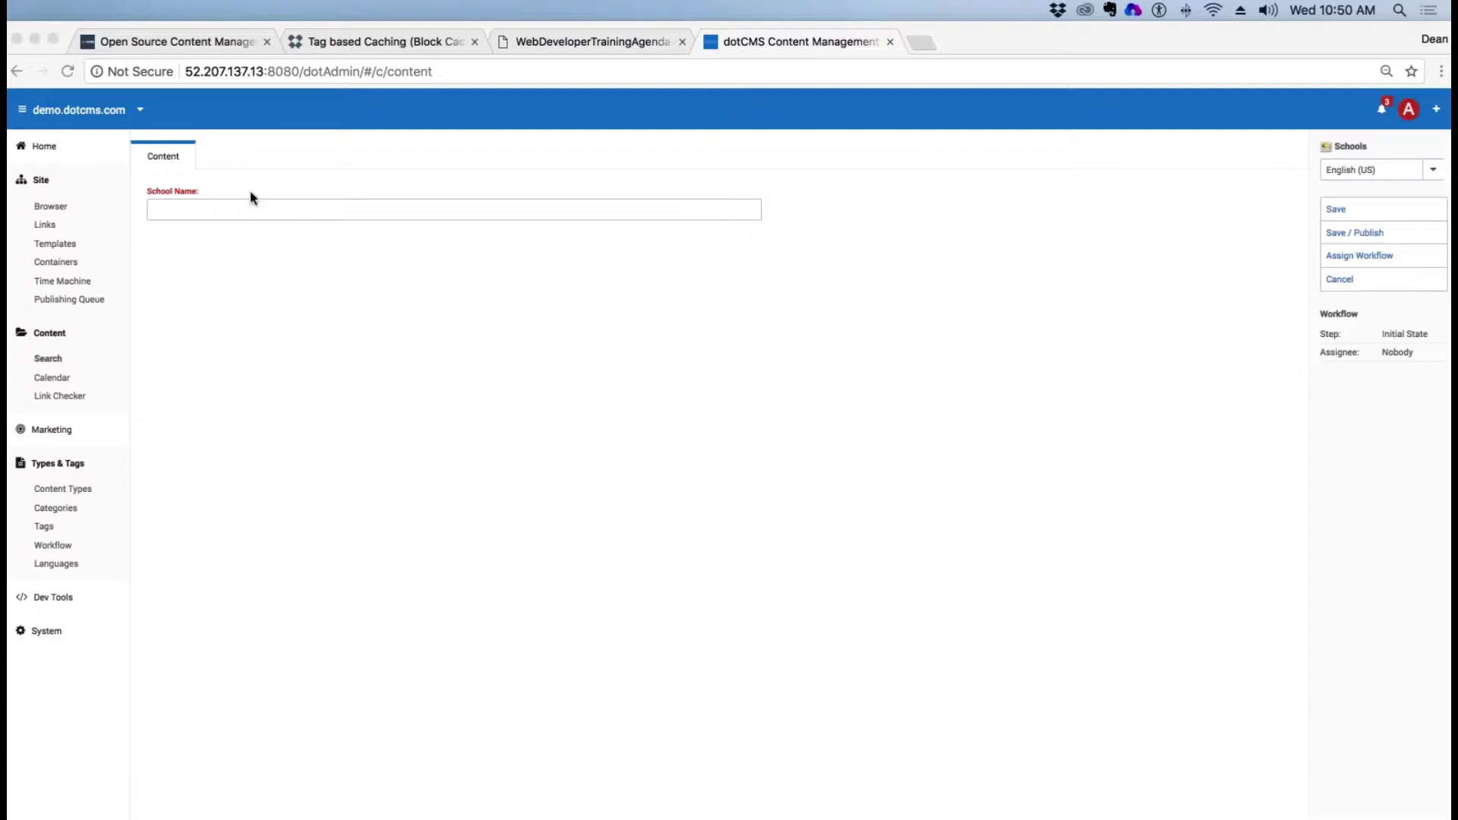
Step: Paste the copied school name into new Schools entries and save/publish each one
click(234, 210)
text(Roundwood Park Secondary School)
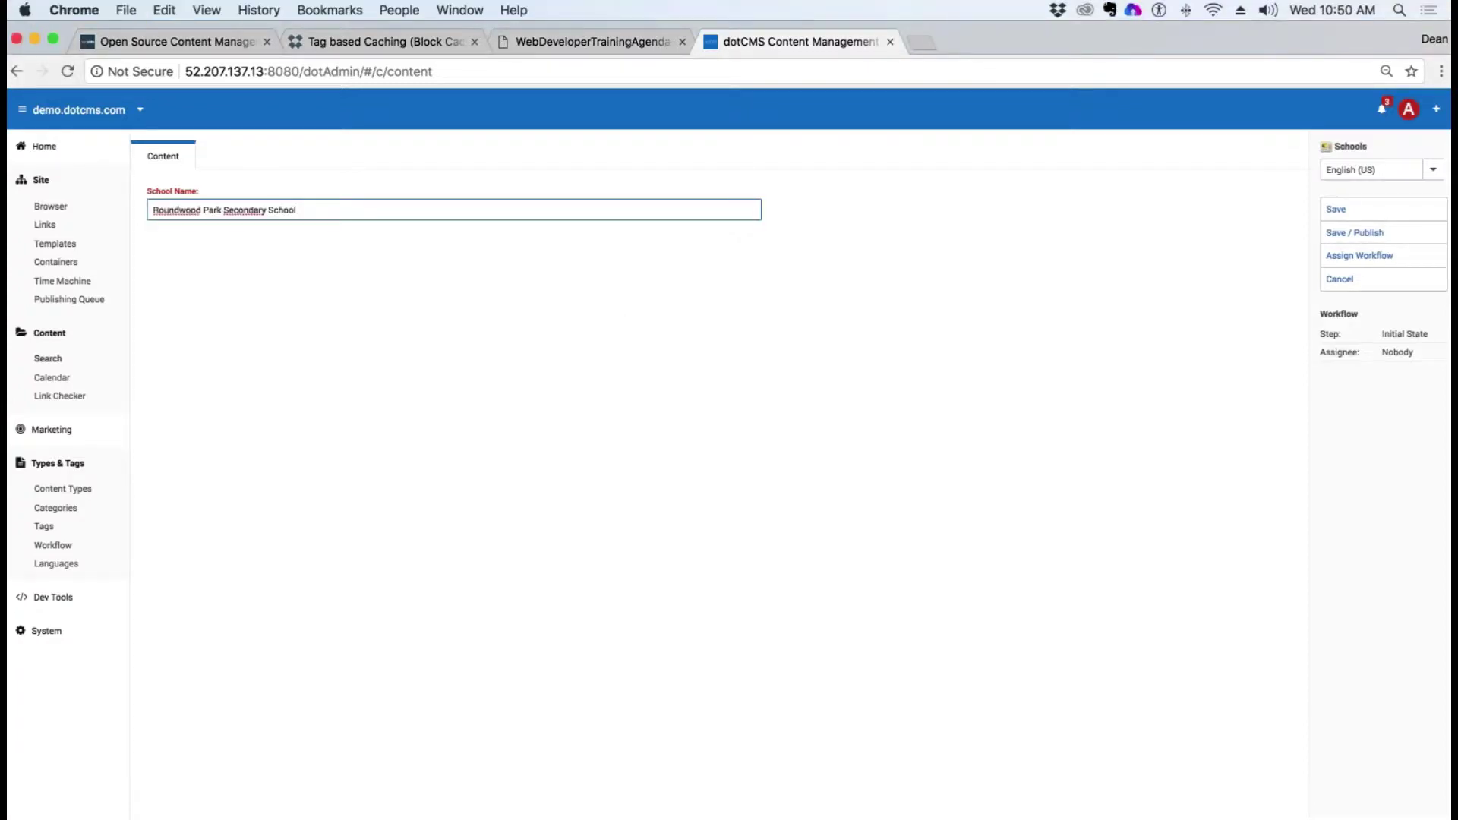
click(1364, 234)
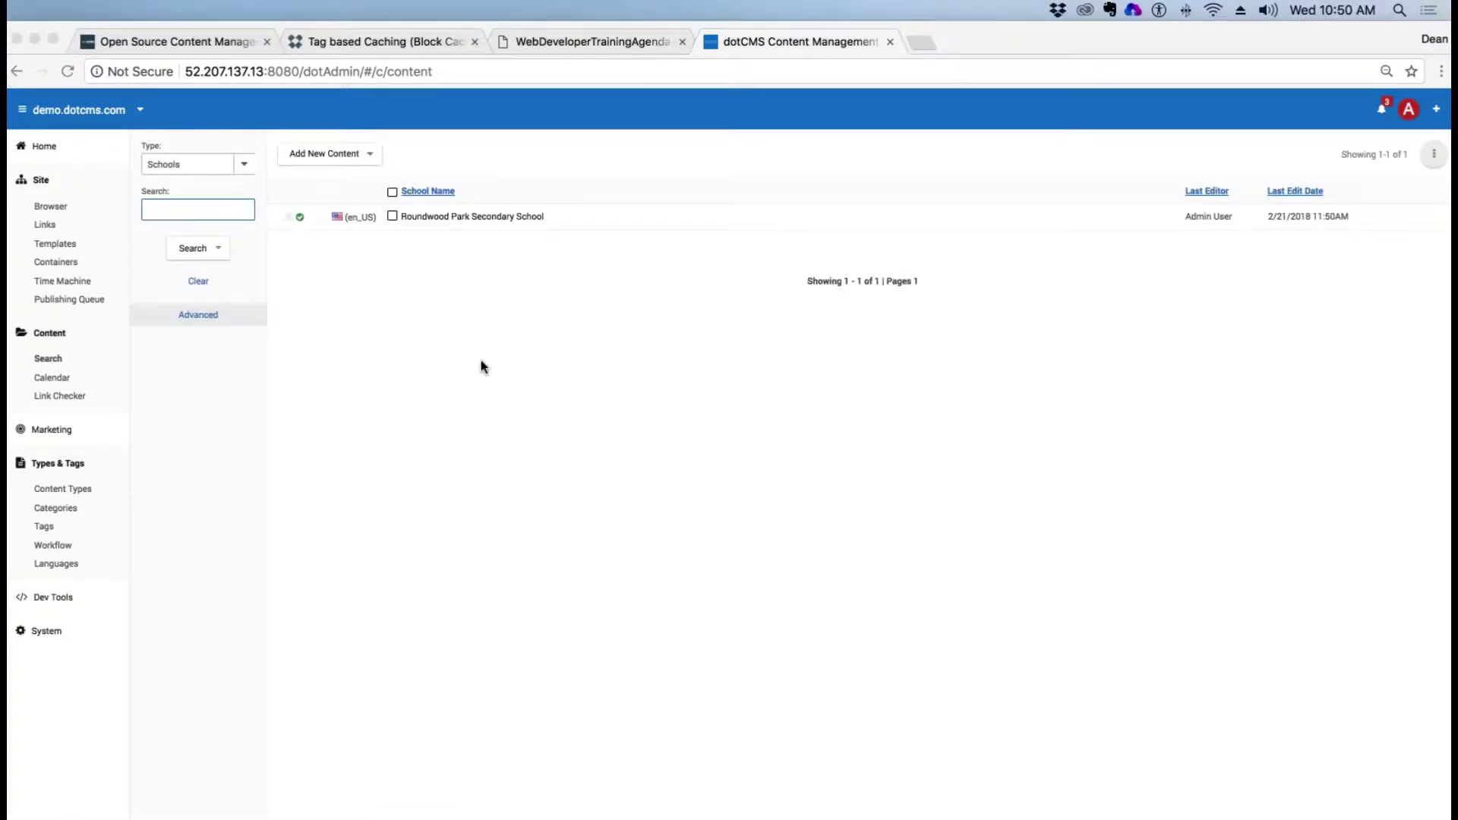
click(341, 244)
click(330, 153)
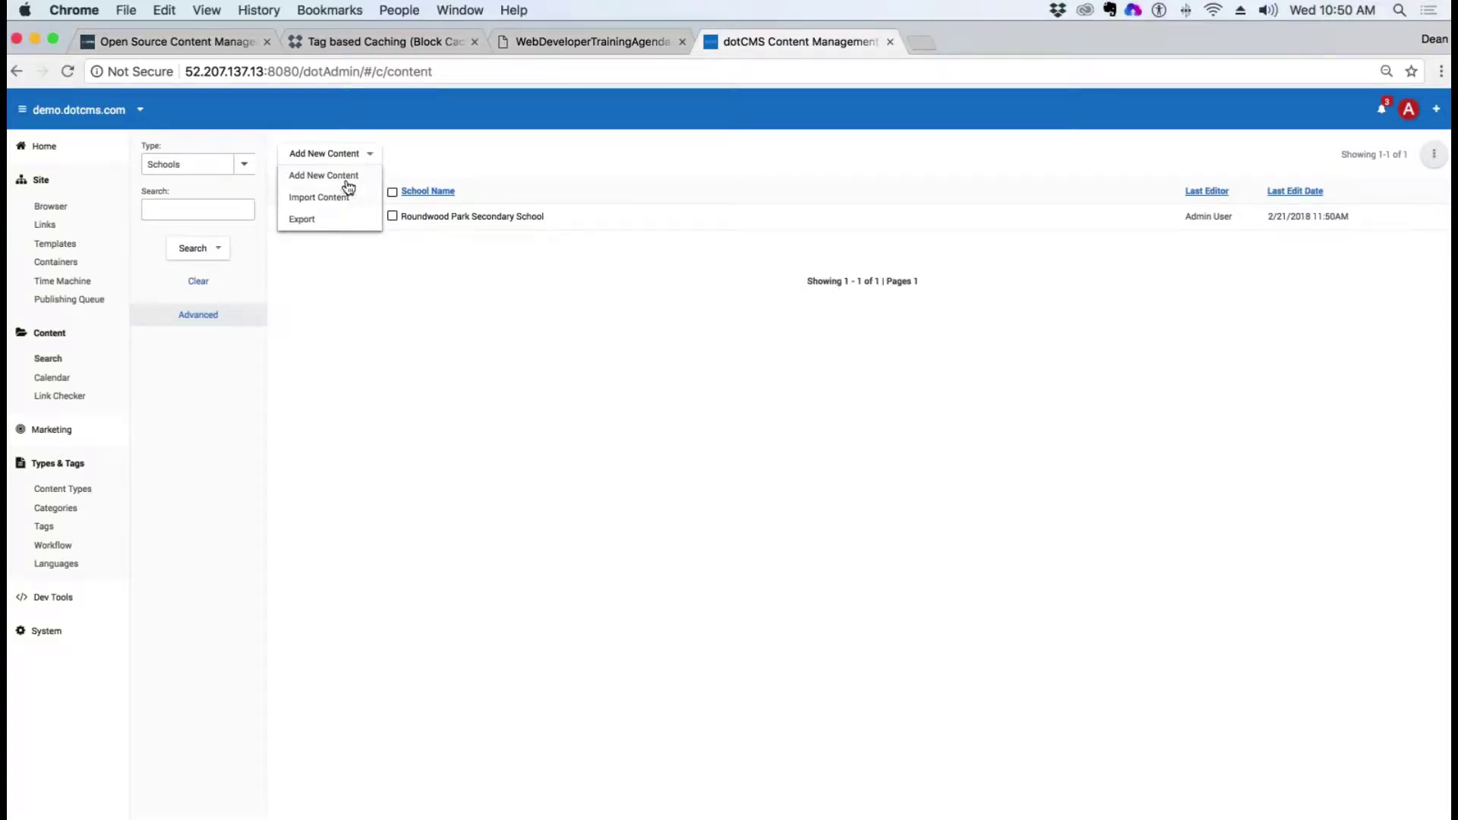
click(349, 182)
click(384, 209)
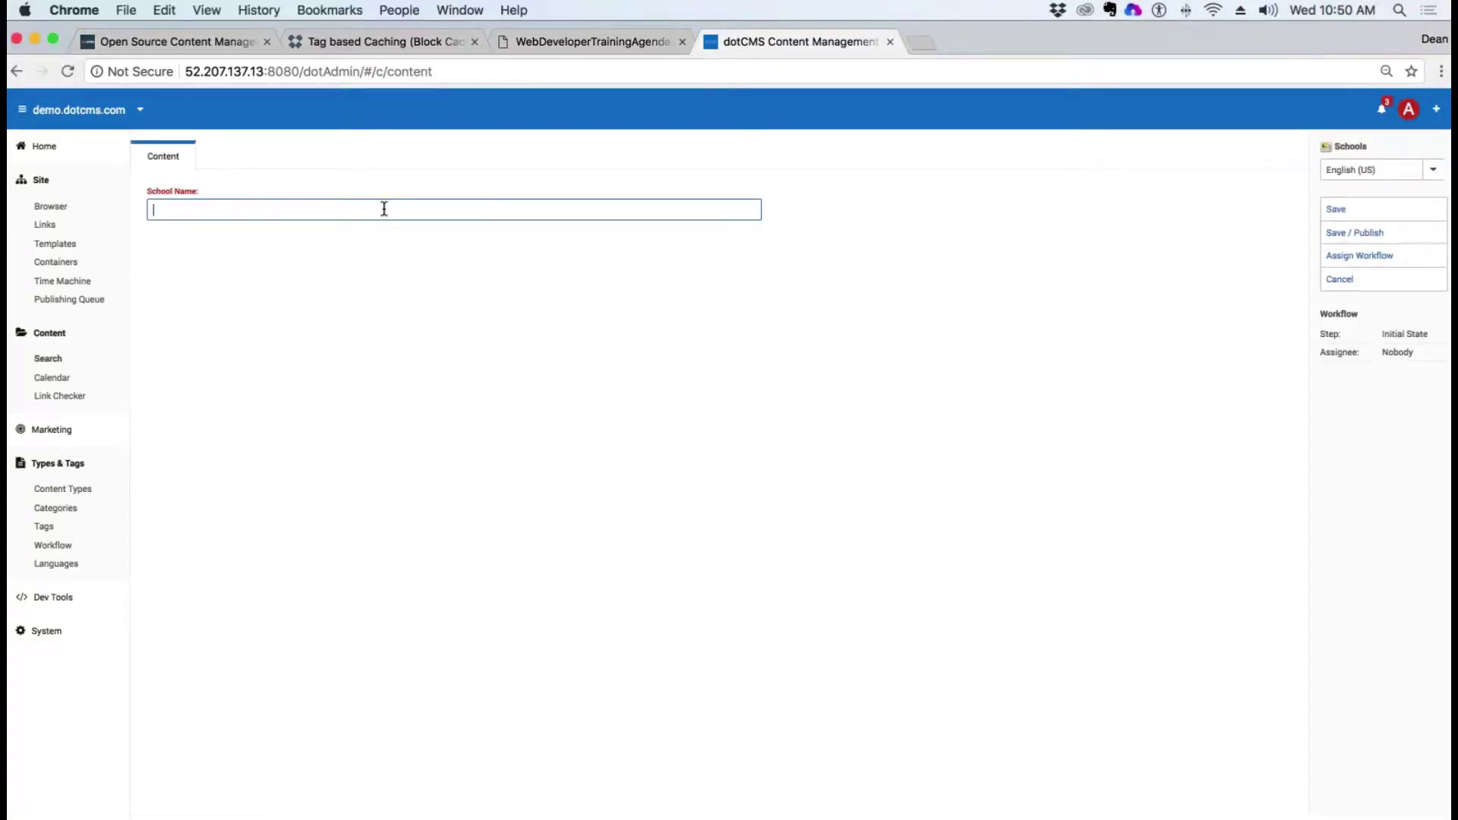
text(Queen Elizabeth School)
click(1367, 231)
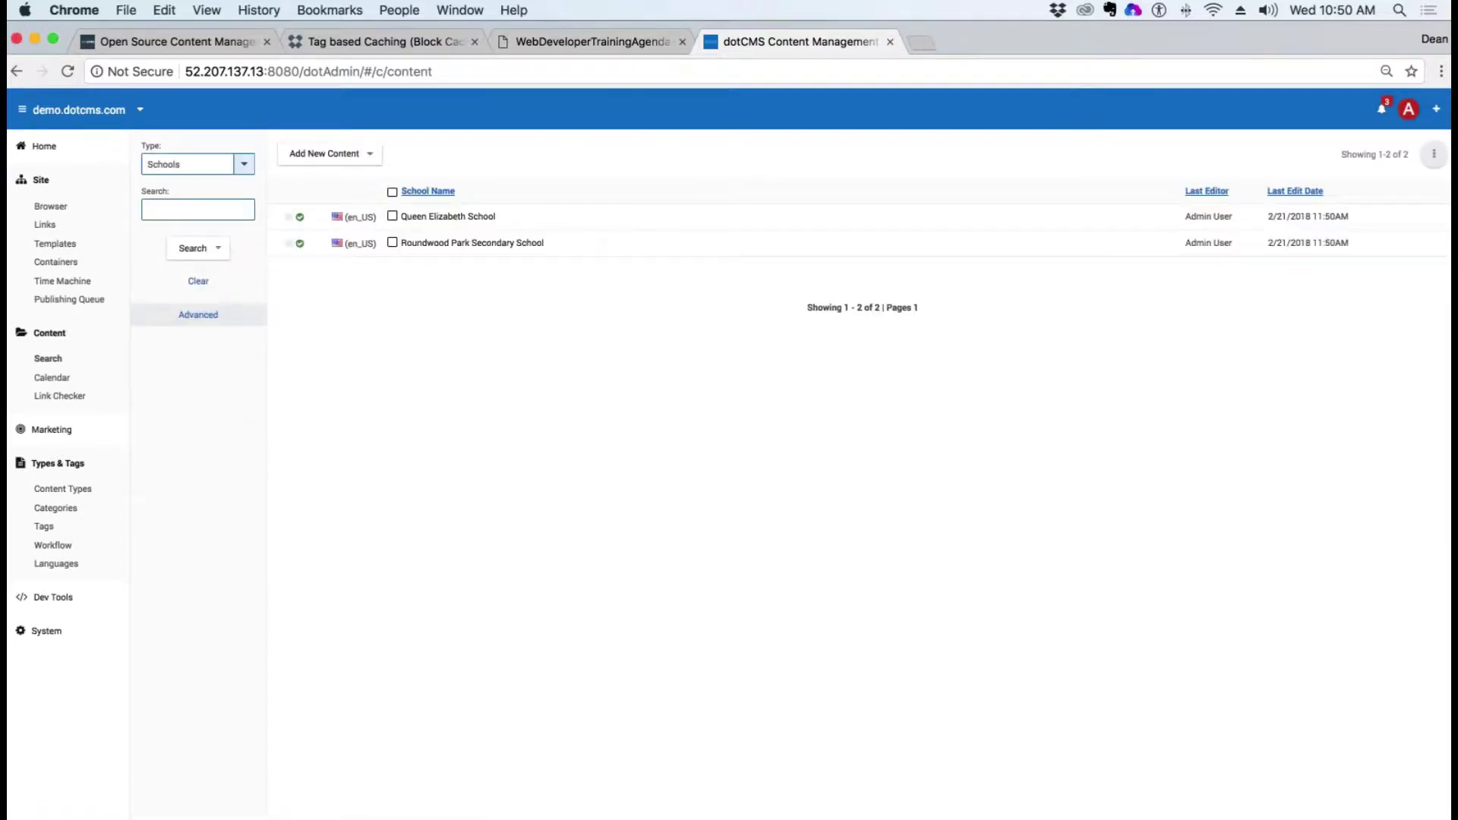
Step: Add and publish another Schools entry named 'osceola High School'
click(306, 155)
click(323, 176)
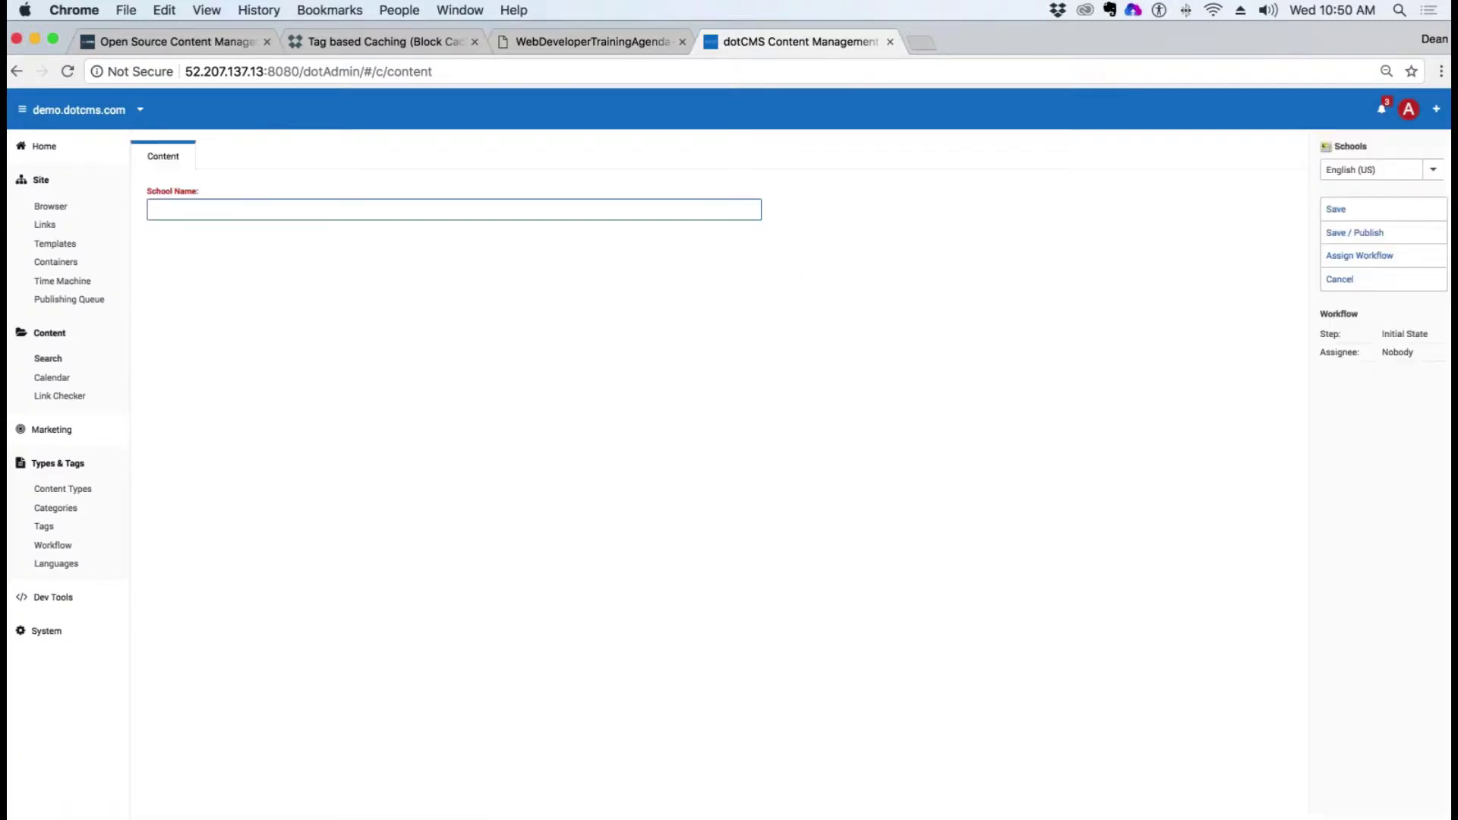
text(osceola High School)
click(1431, 234)
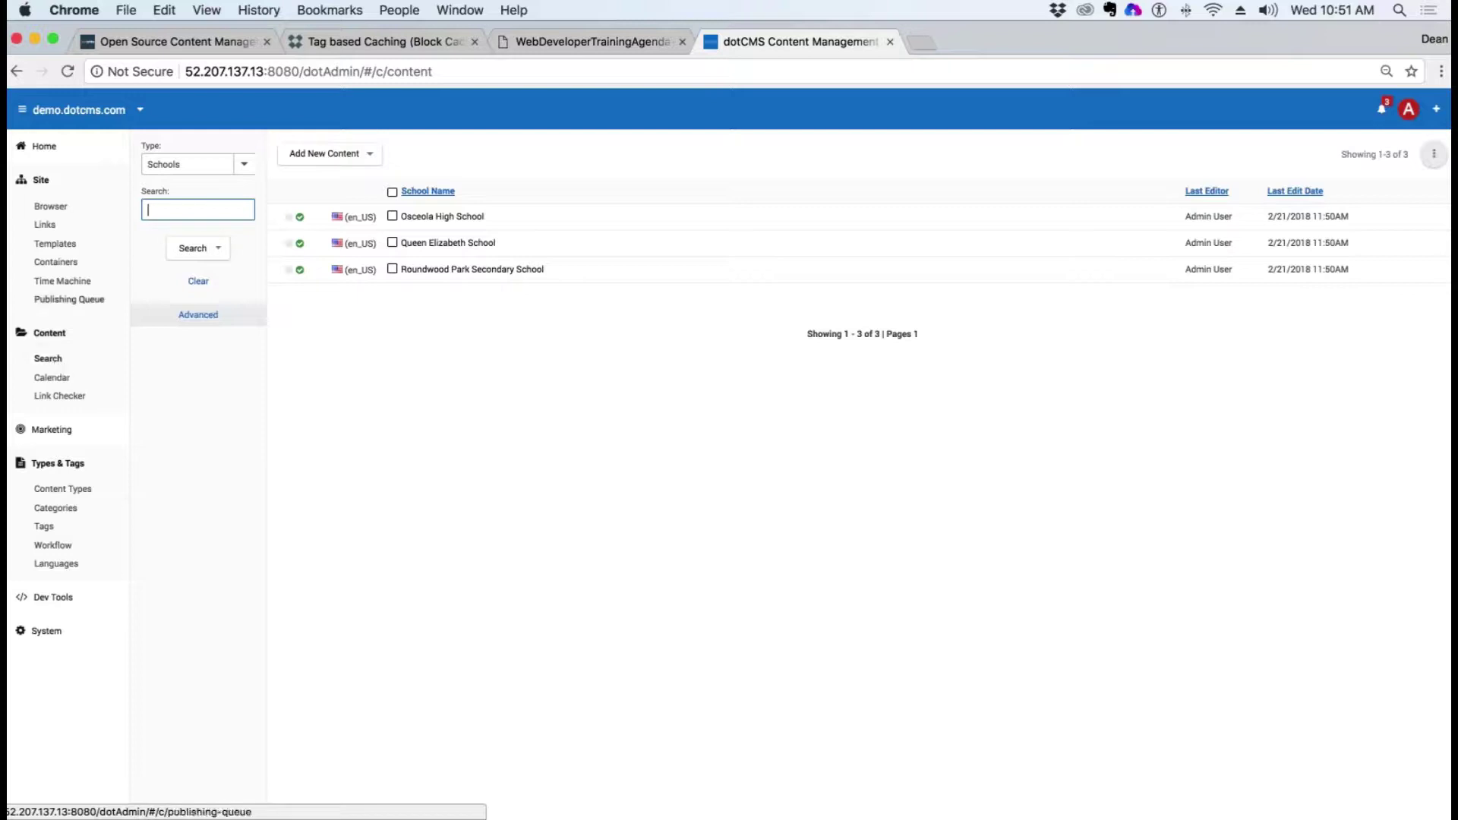
click(244, 163)
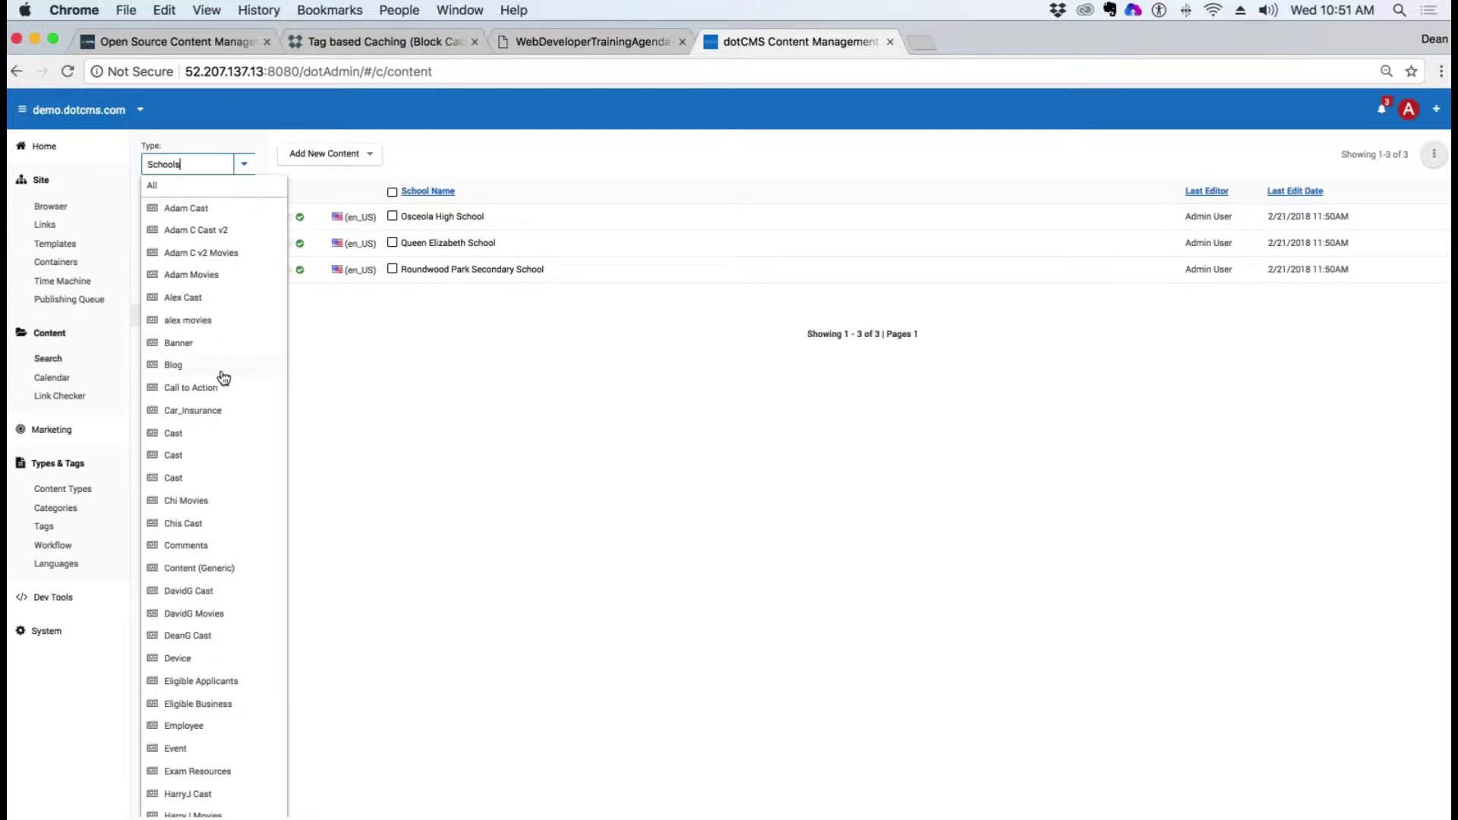
Step: Start a new School Parking Registration entry and choose Osceola High School as School Title
key(BackSpace)
click(201, 186)
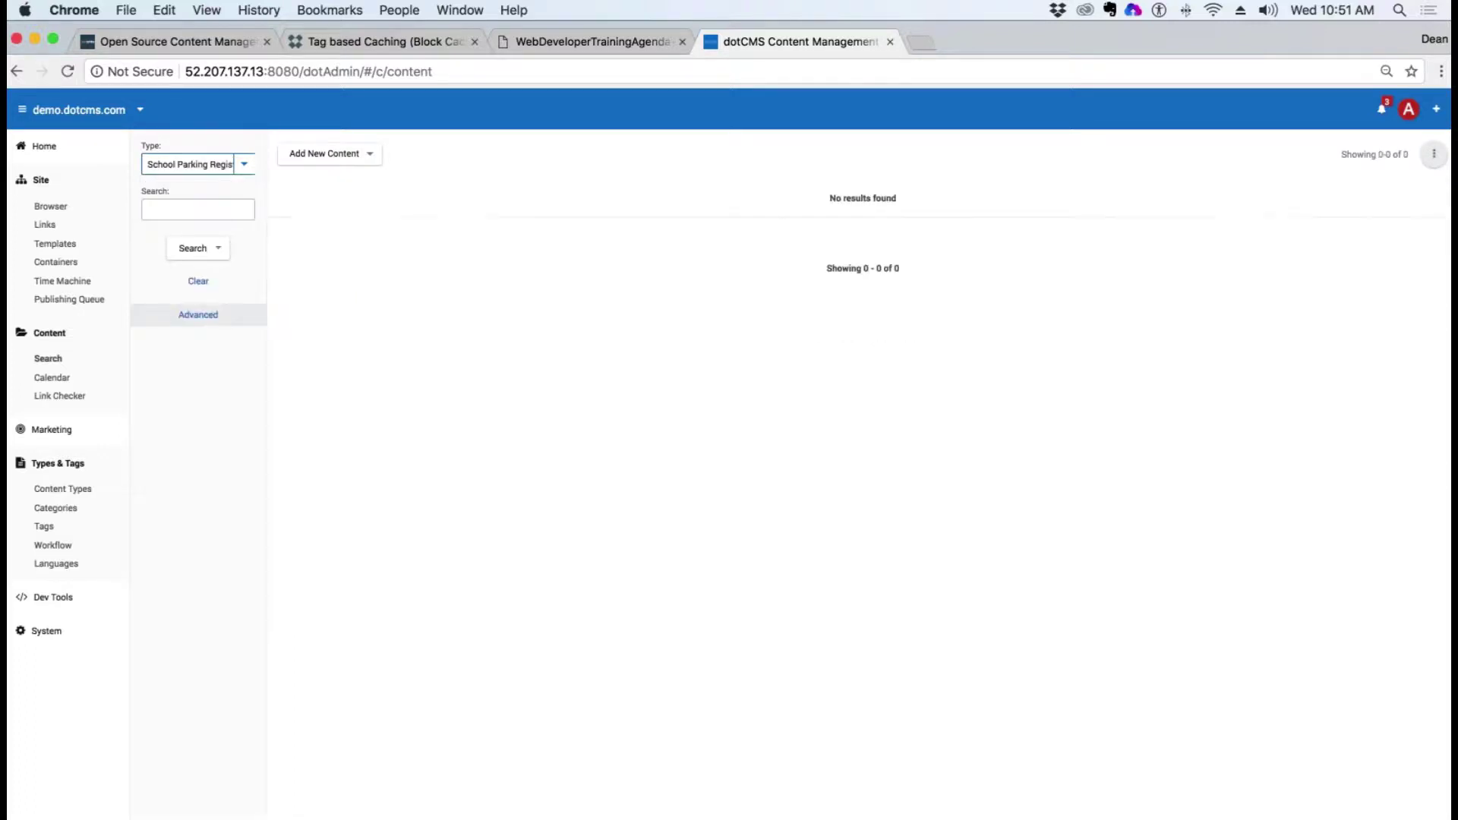
click(325, 153)
click(326, 181)
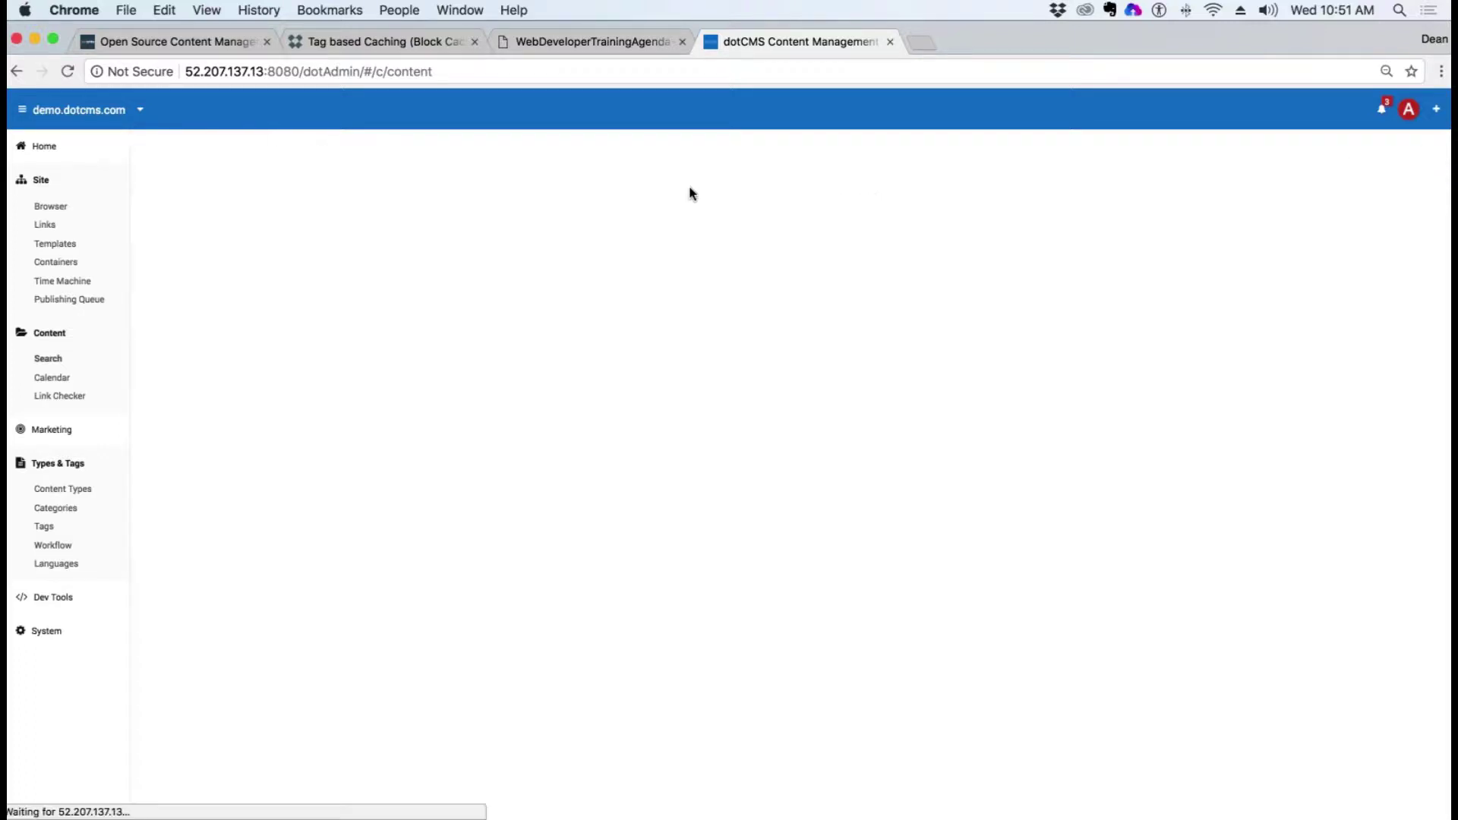
click(691, 210)
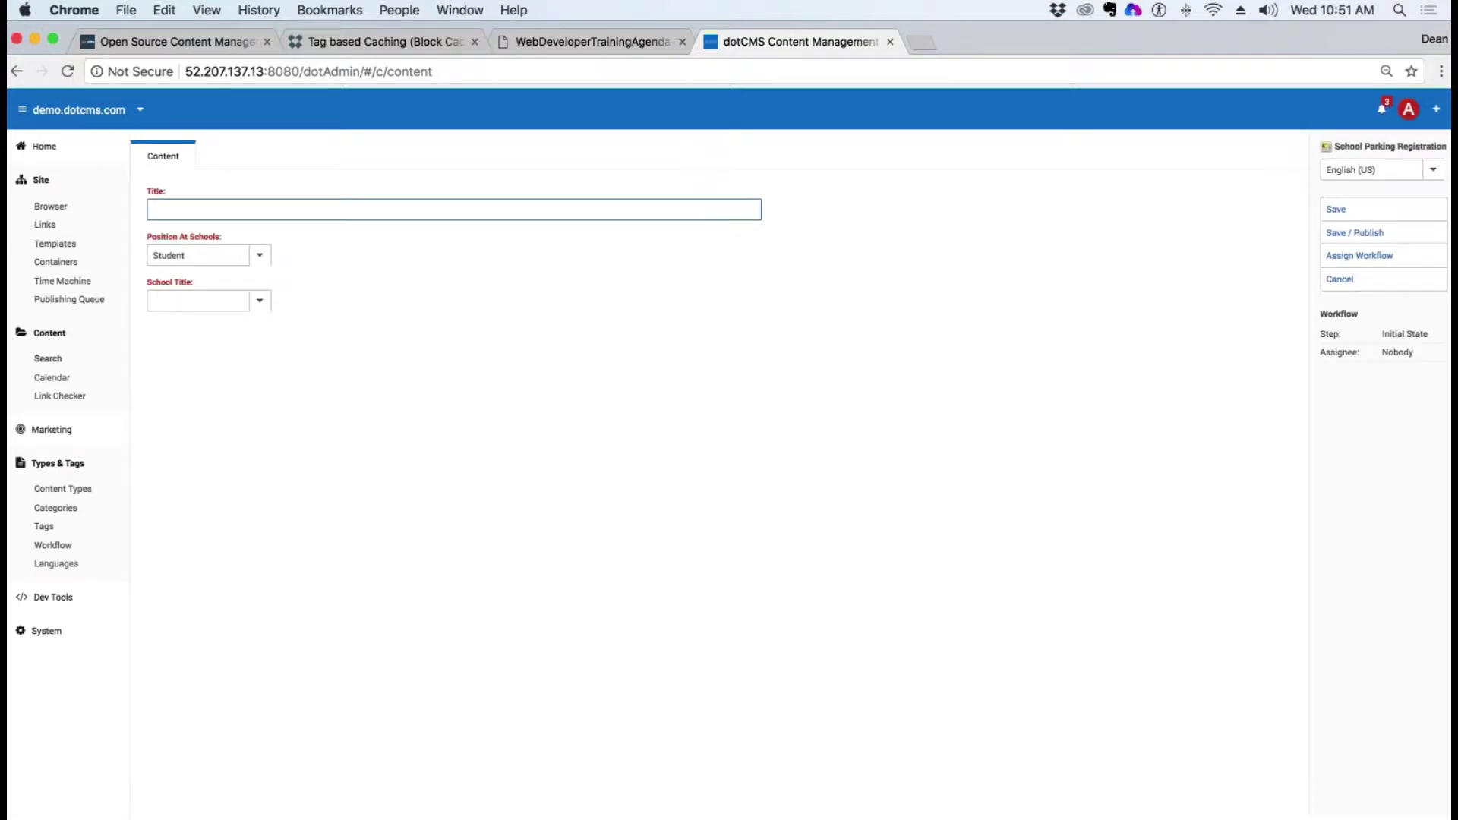
click(174, 210)
click(261, 302)
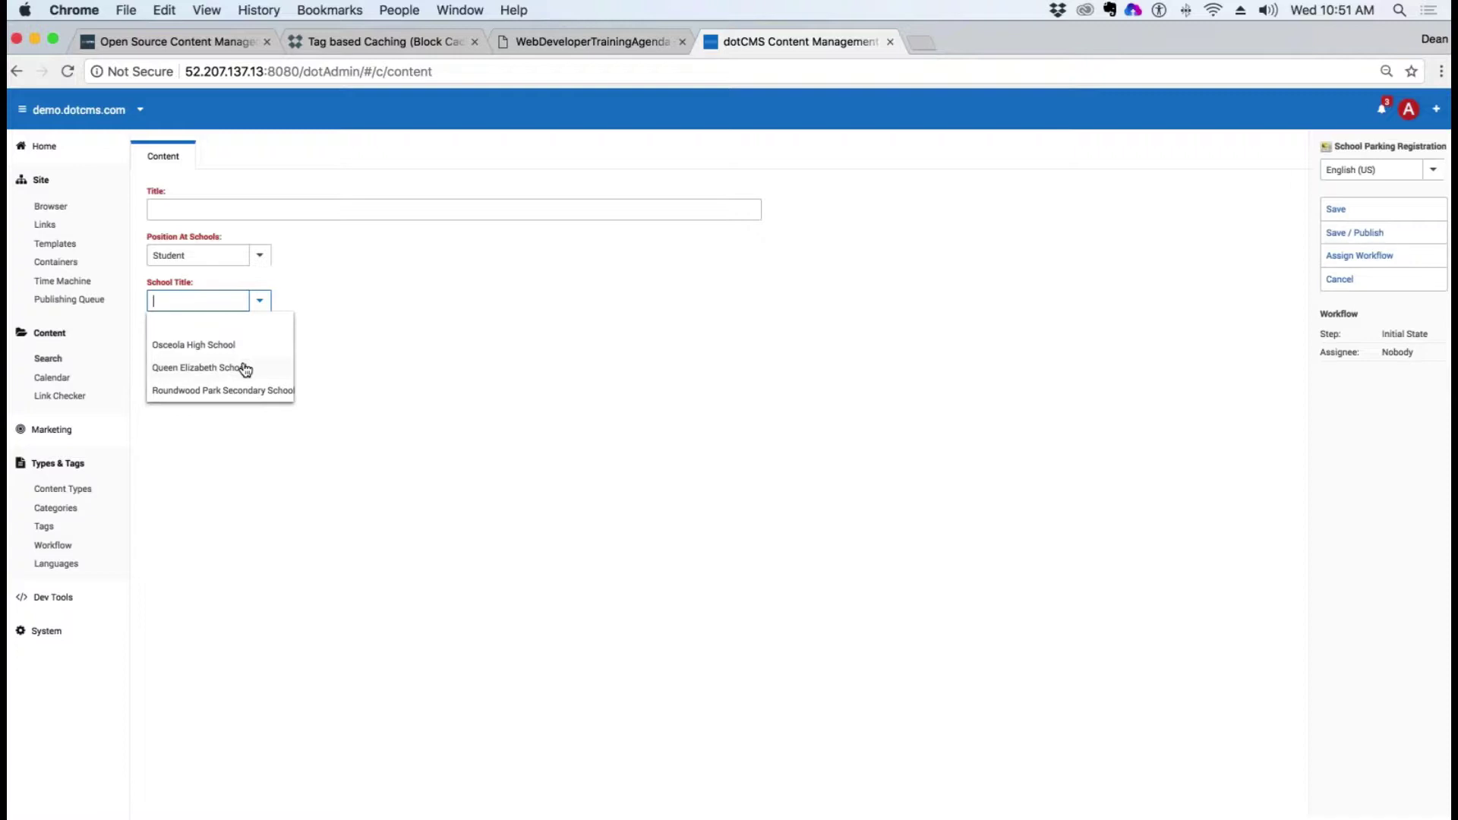
click(198, 345)
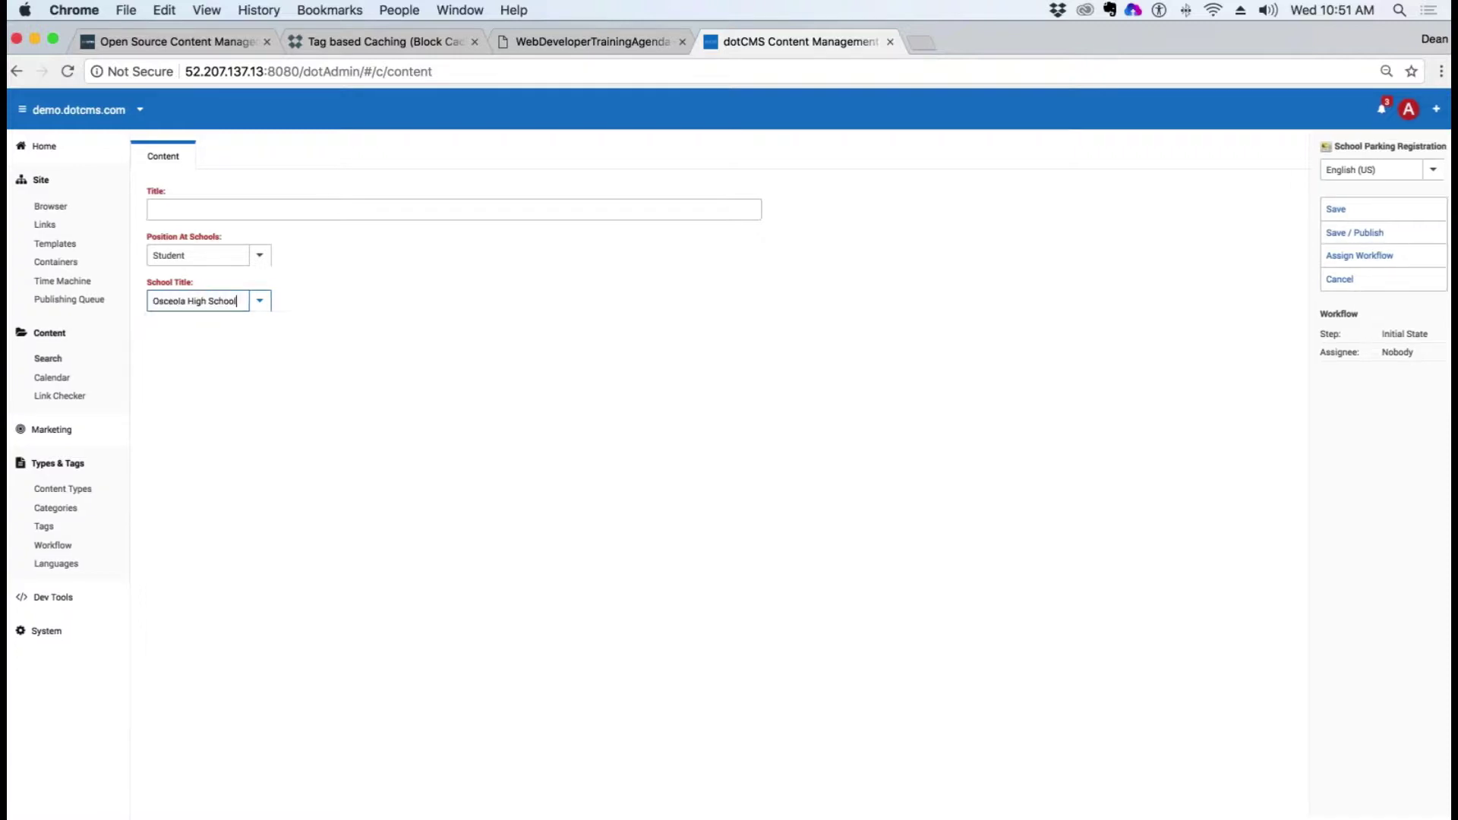
click(179, 206)
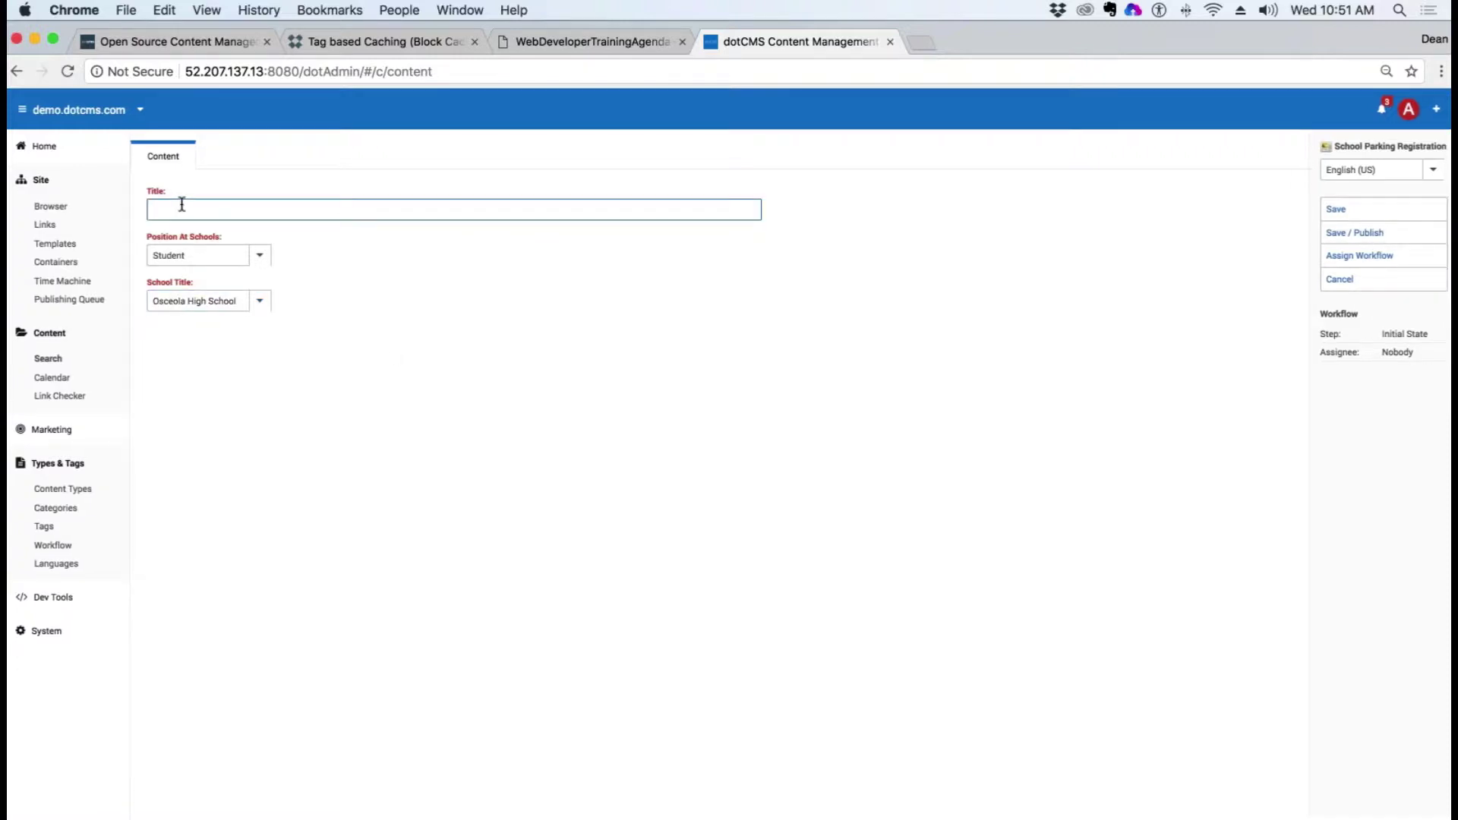
Step: Title it 'Osceola Teacher Parking Space Request', set position Faculty, and save/publish
text(o)
text(sceola S)
text(Ta)
text(ud)
key(BackSpace)
key(BackSpace)
key(BackSpace)
key(BackSpace)
text(Teacher Parking Space Request)
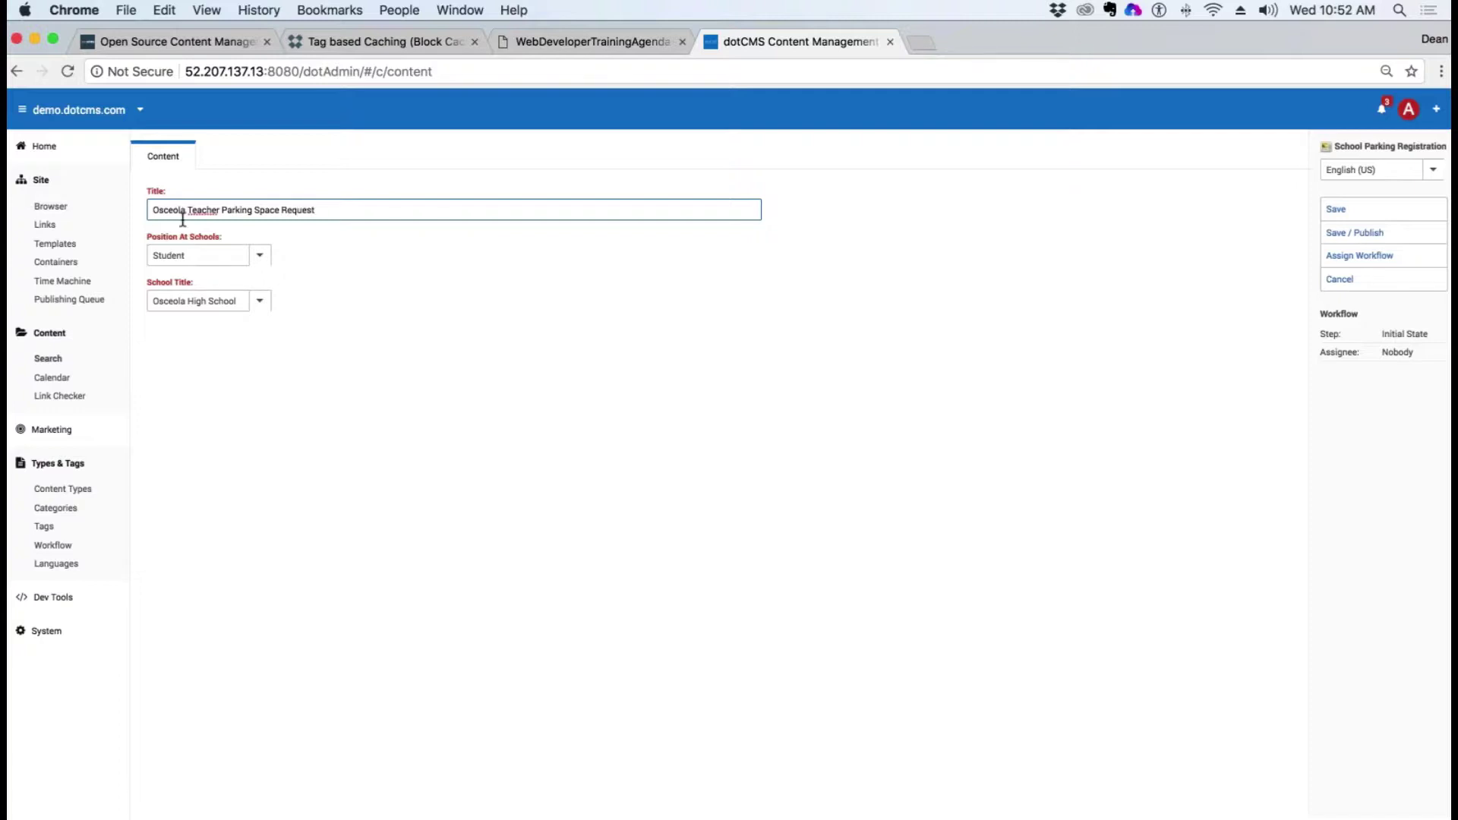
click(257, 258)
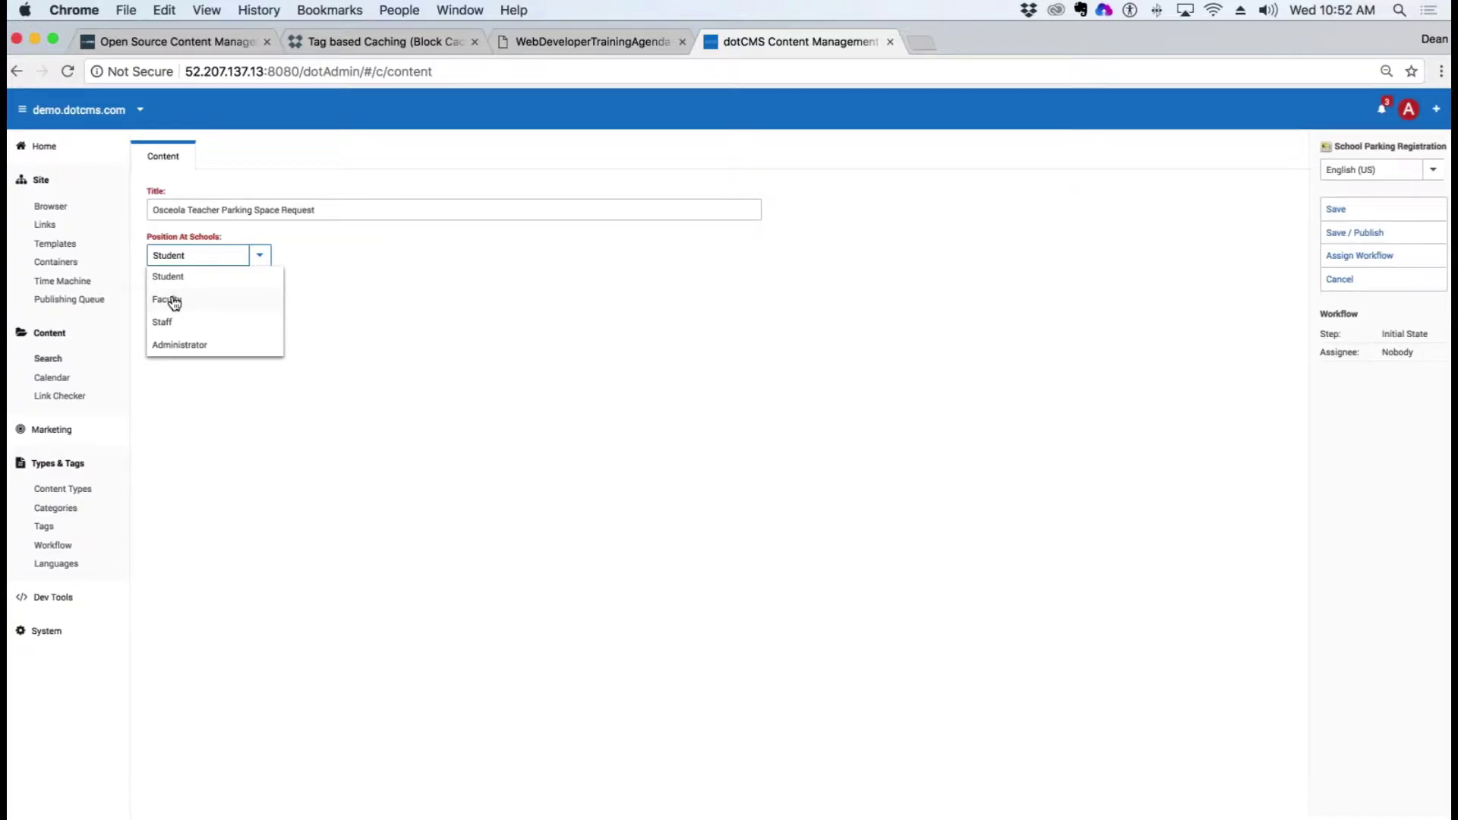
click(174, 301)
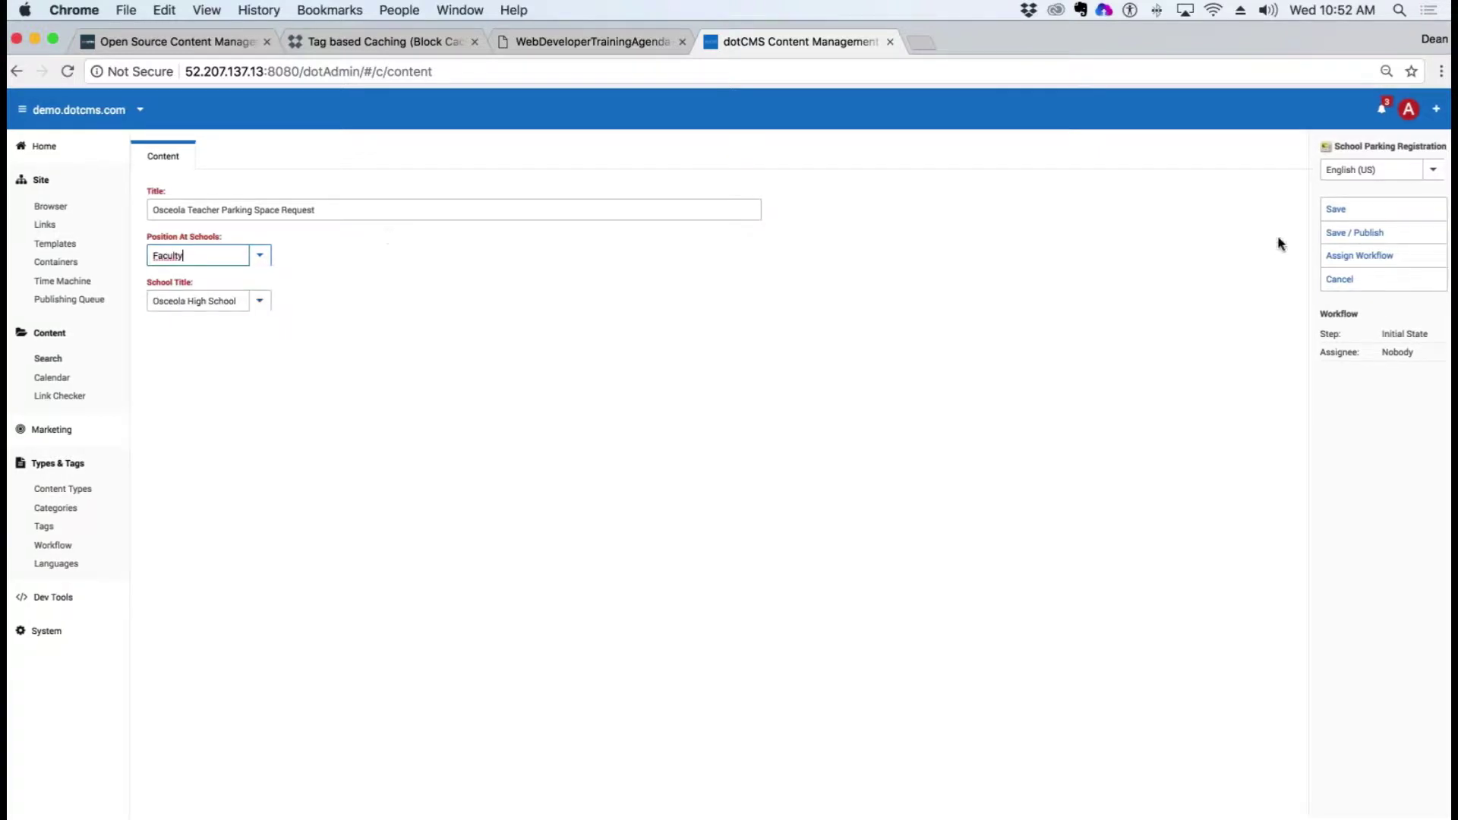
click(1381, 234)
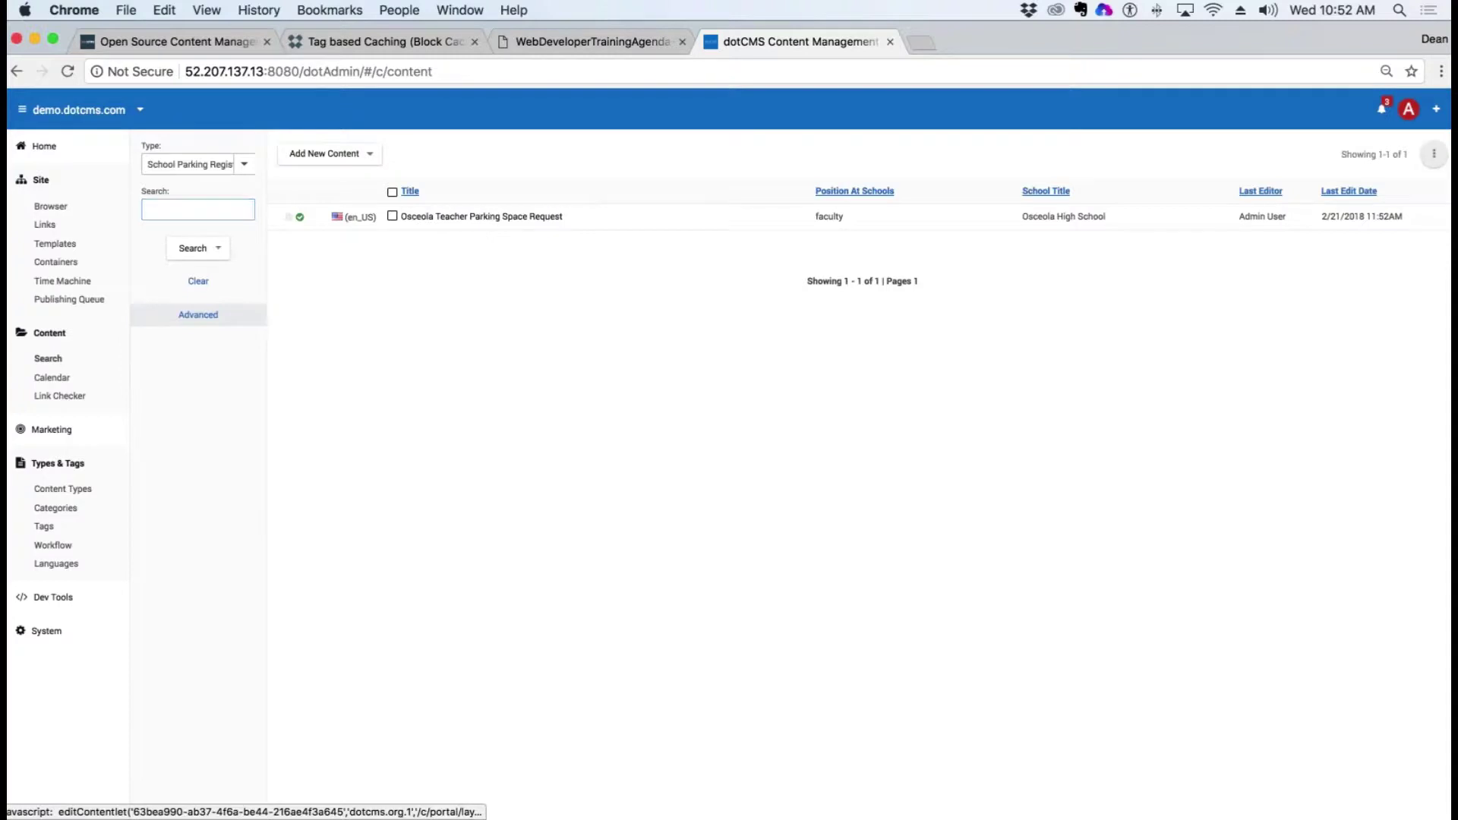
Step: Reopen the Osceola Teacher Parking Space Request to confirm Faculty is kept, then list content types
click(558, 217)
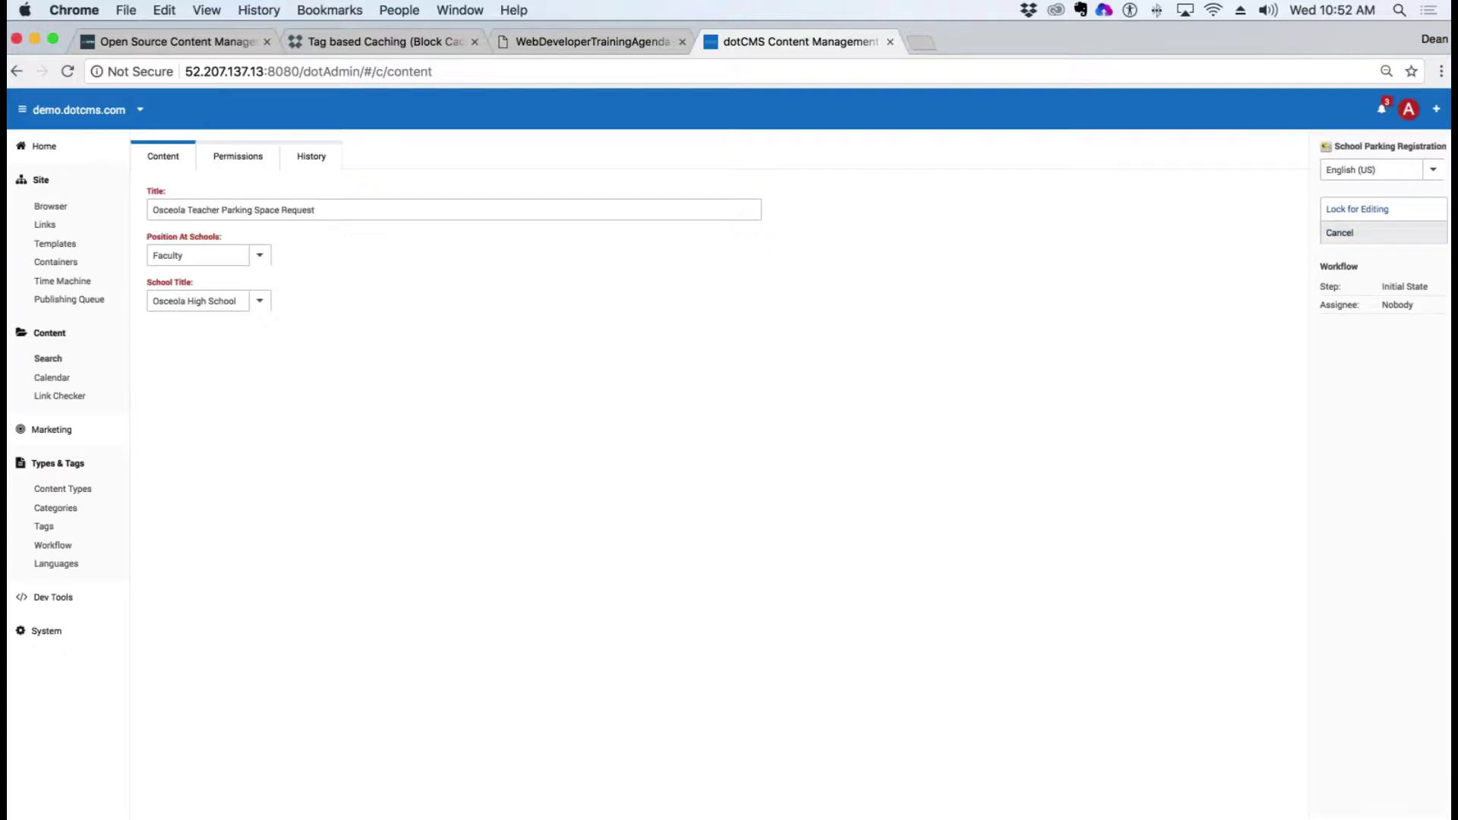
click(1340, 232)
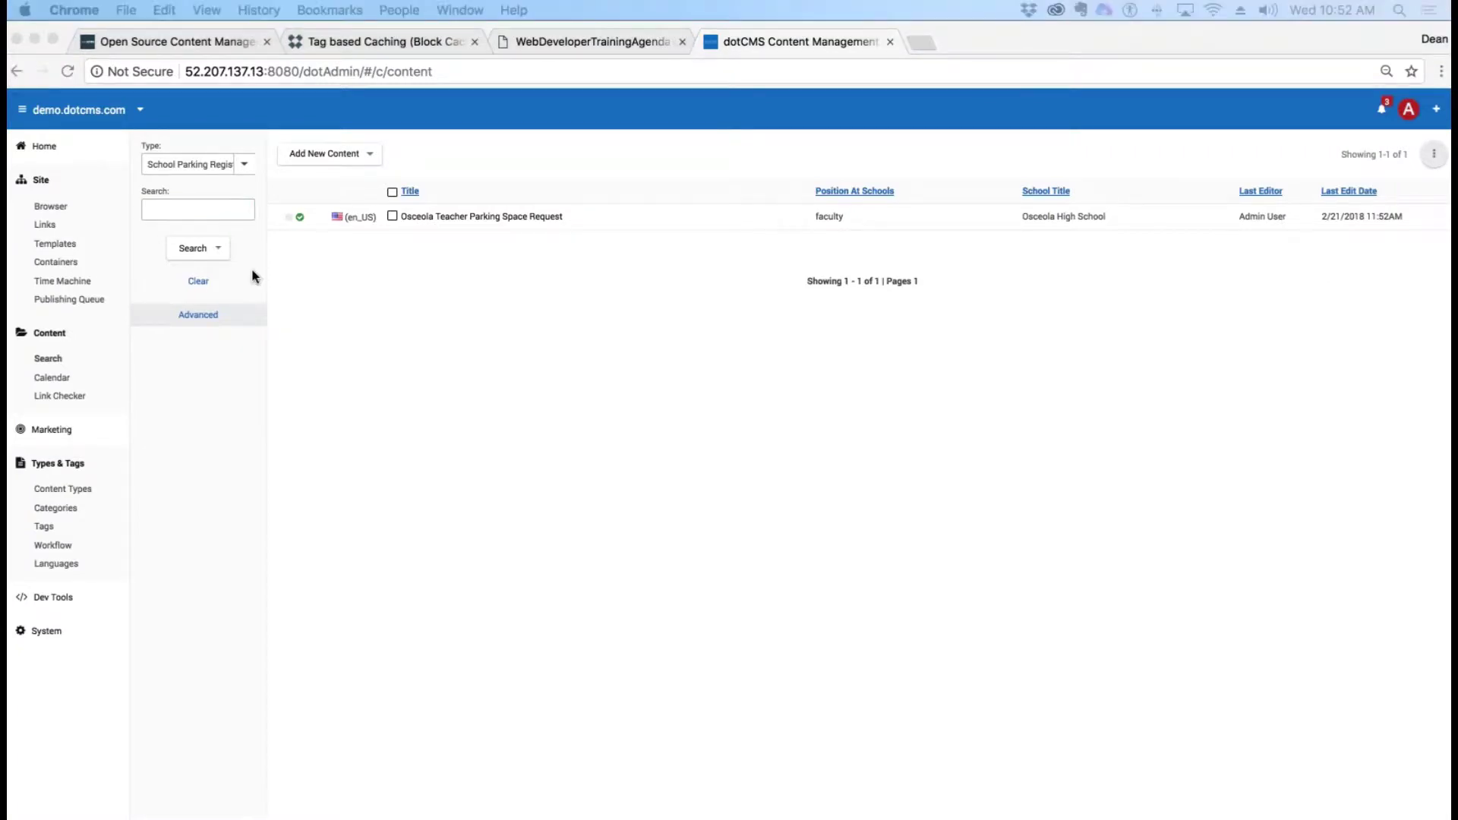
click(466, 218)
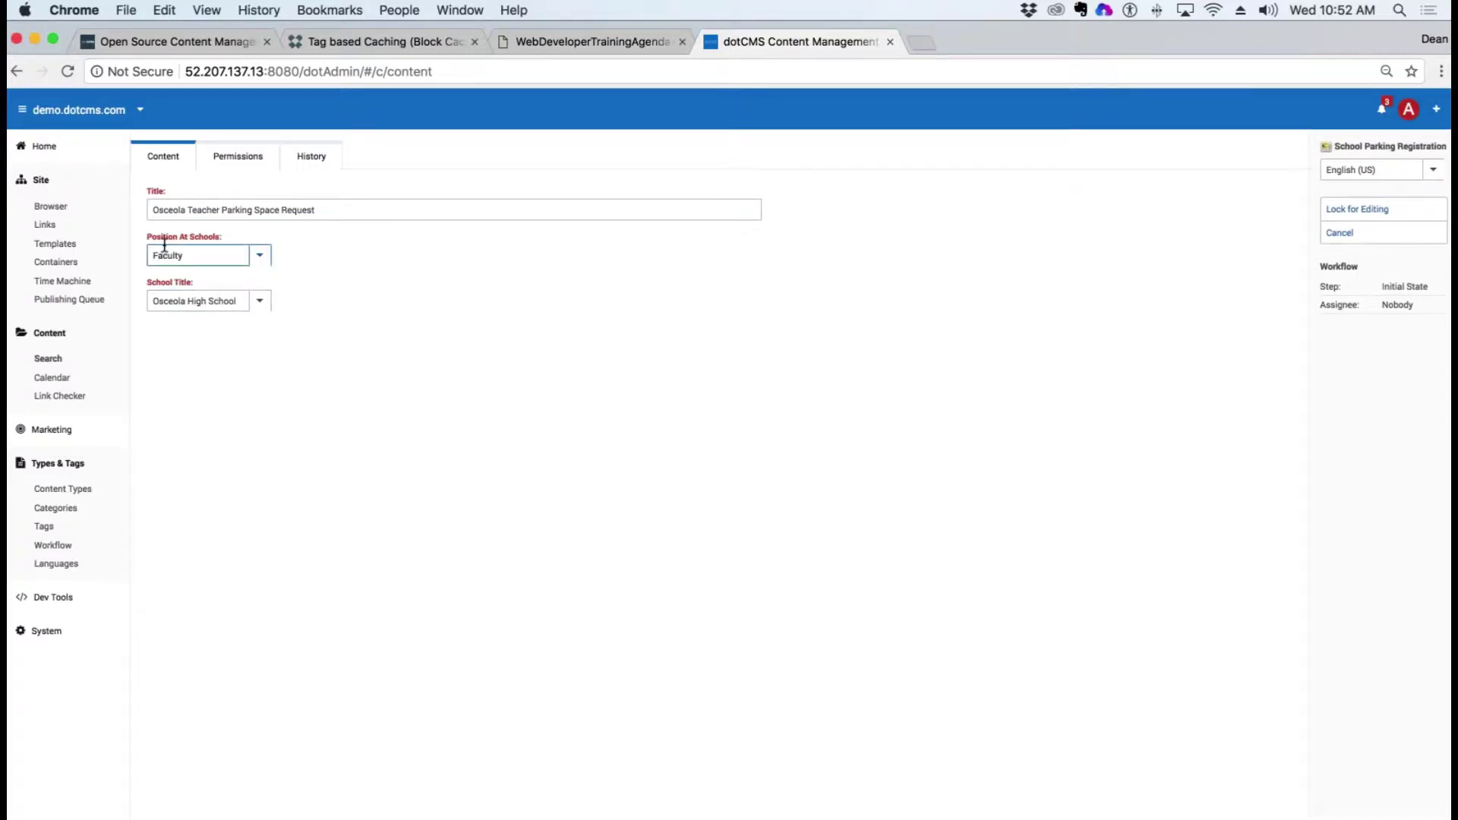
click(260, 256)
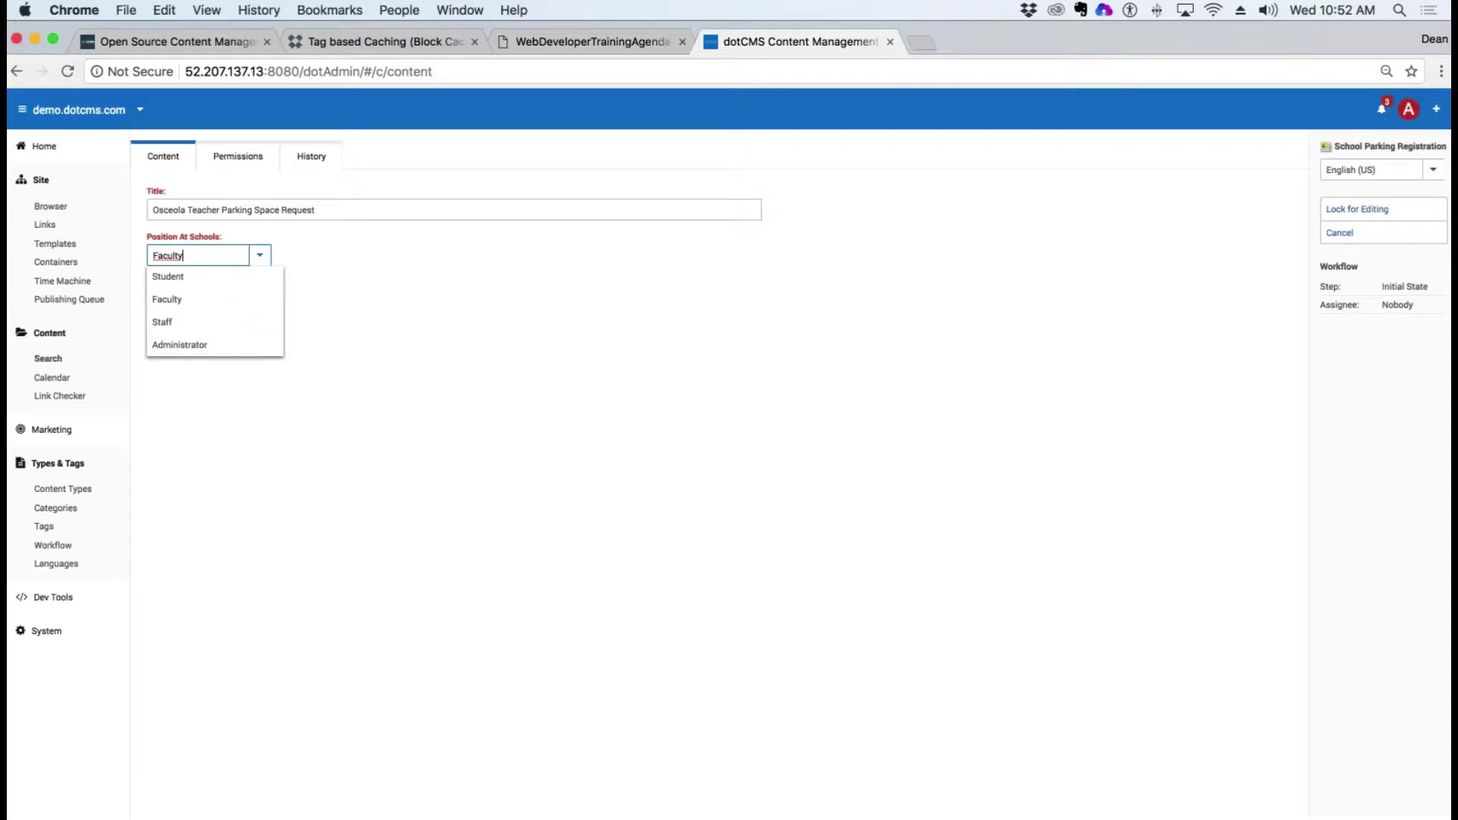
click(167, 300)
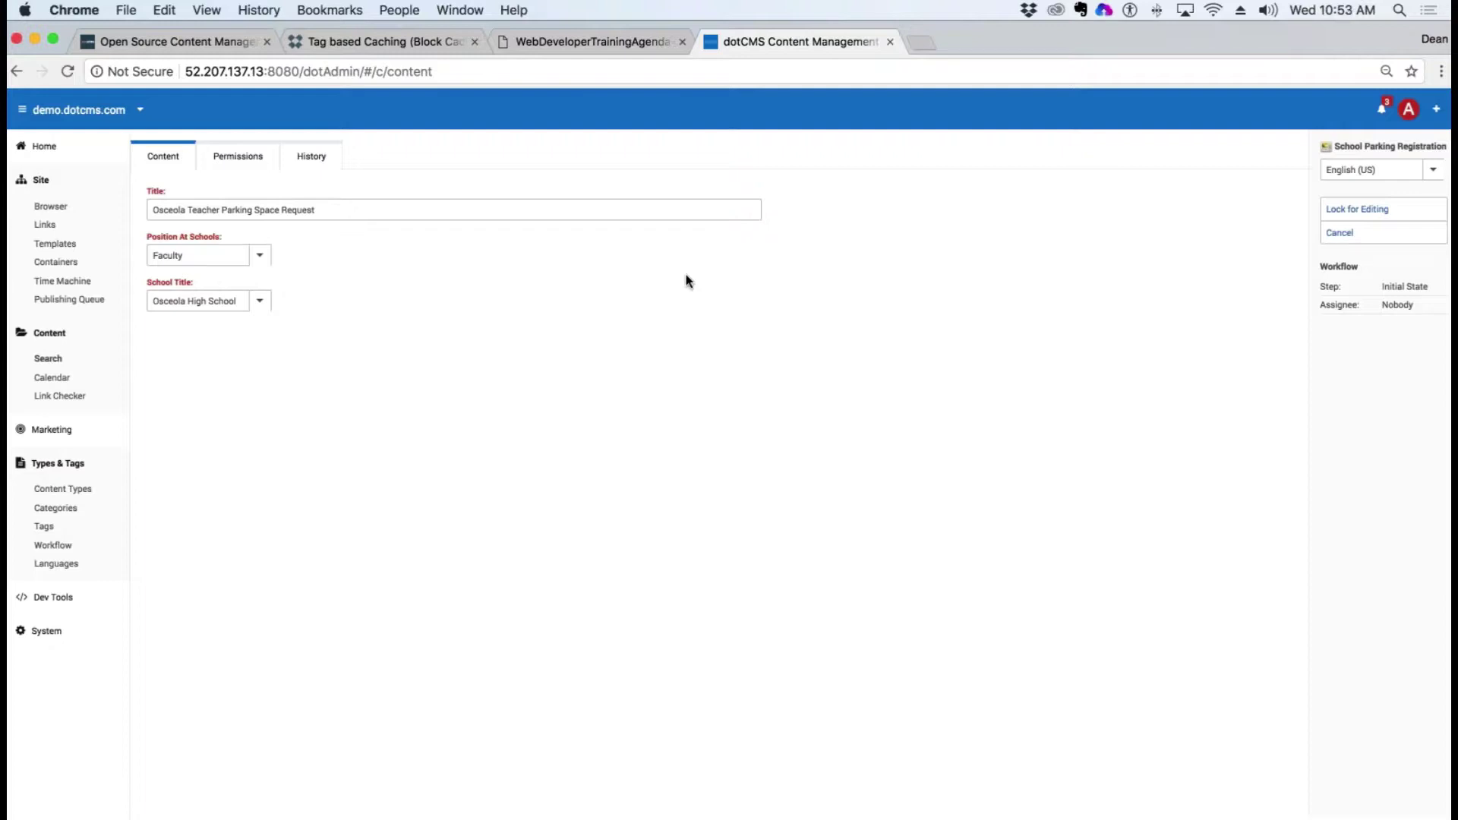
click(63, 490)
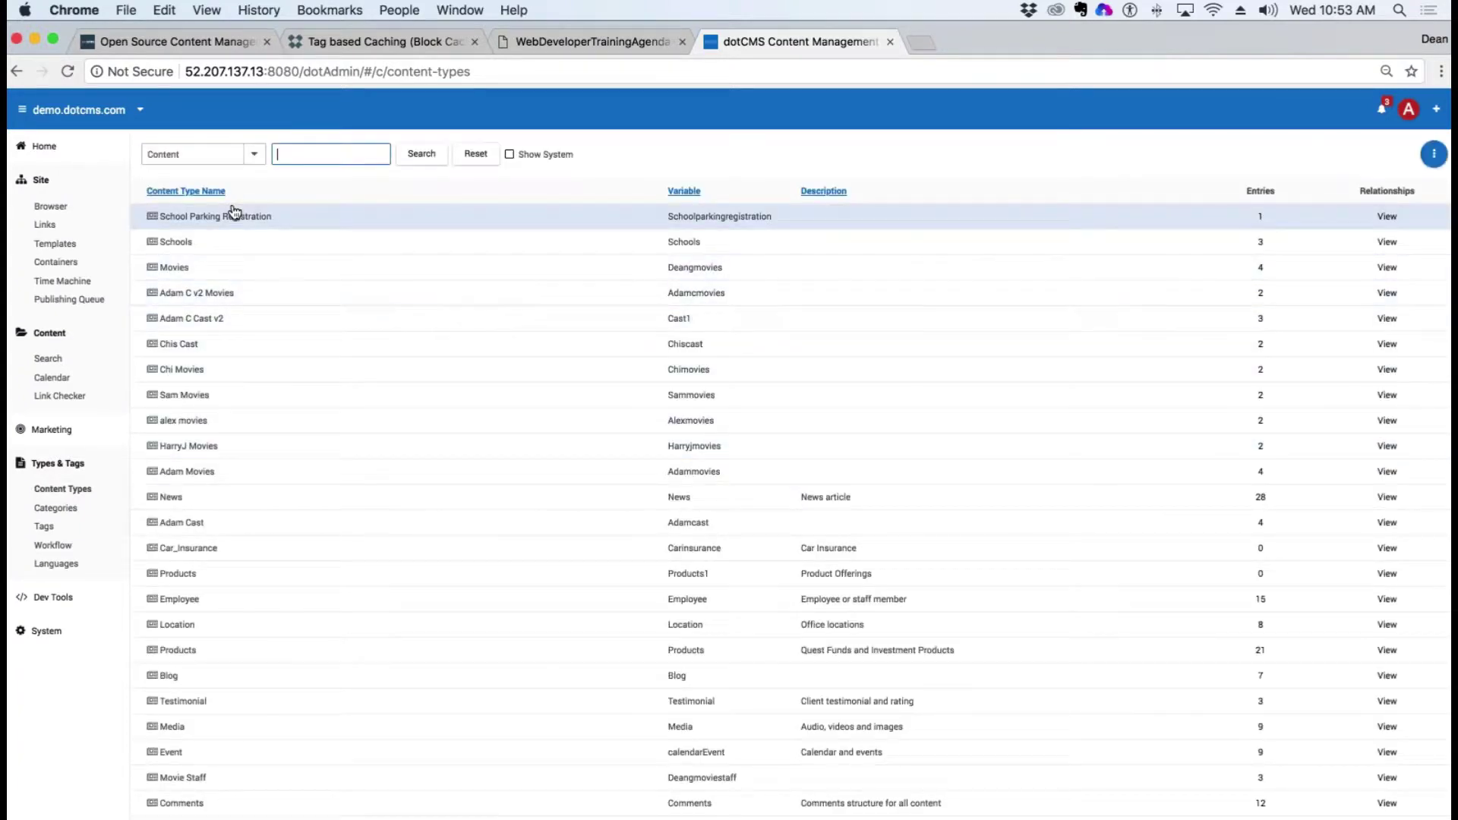
Step: Copy the #dotParse code line from the School Title field without saving it
click(203, 219)
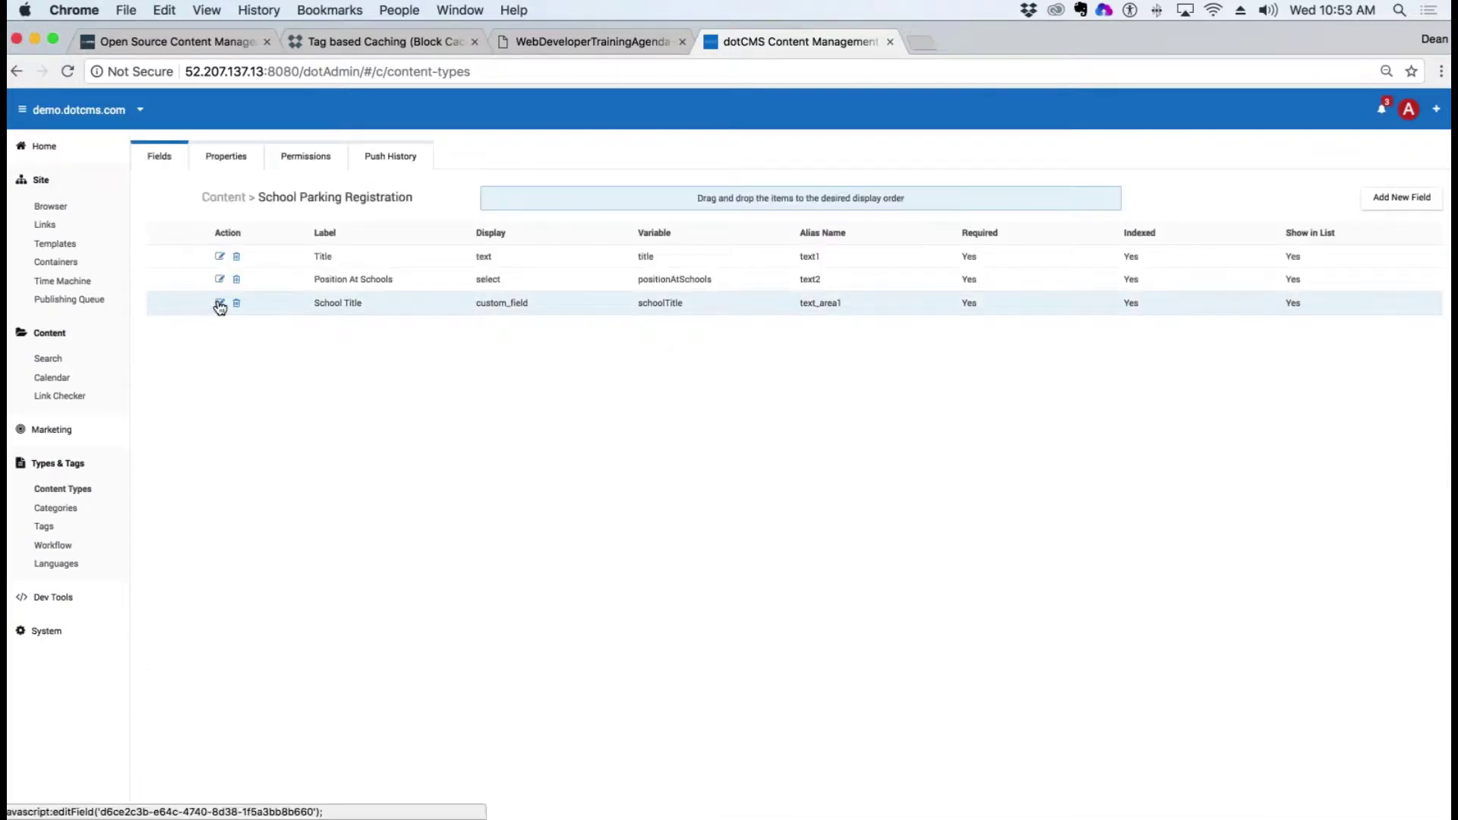
click(219, 302)
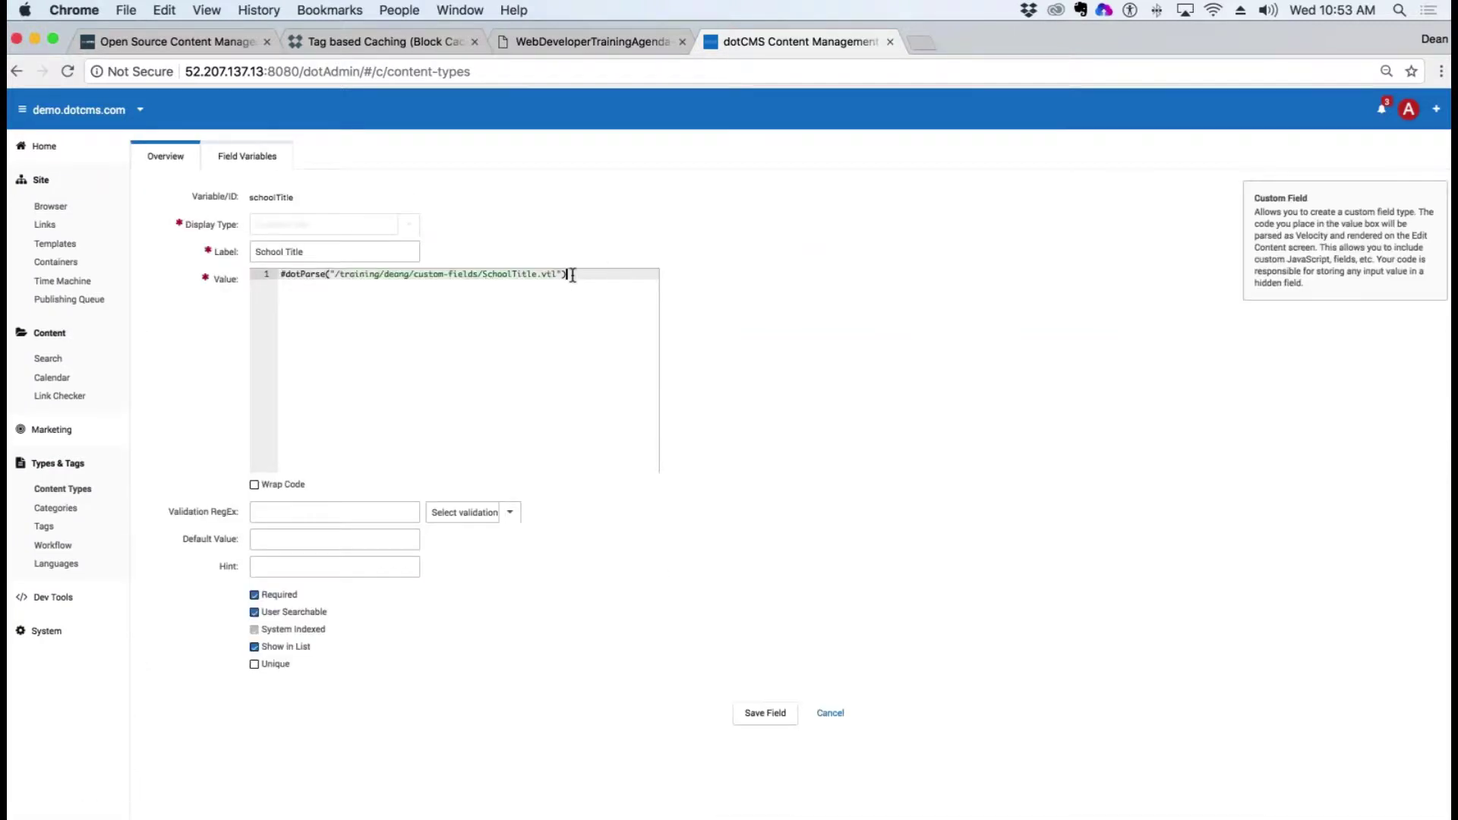
drag(571, 275, 179, 239)
key(super+c)
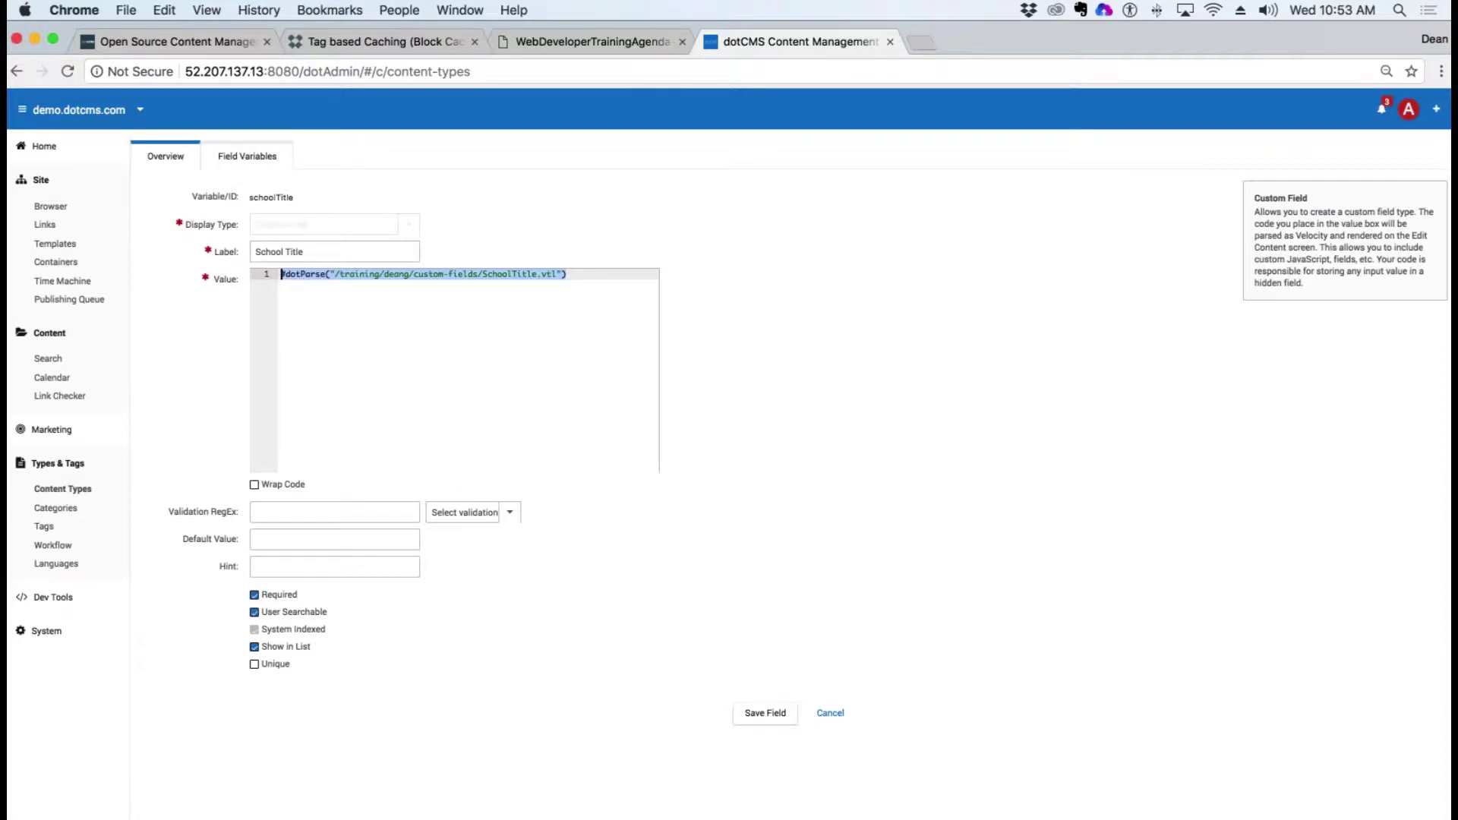
click(832, 714)
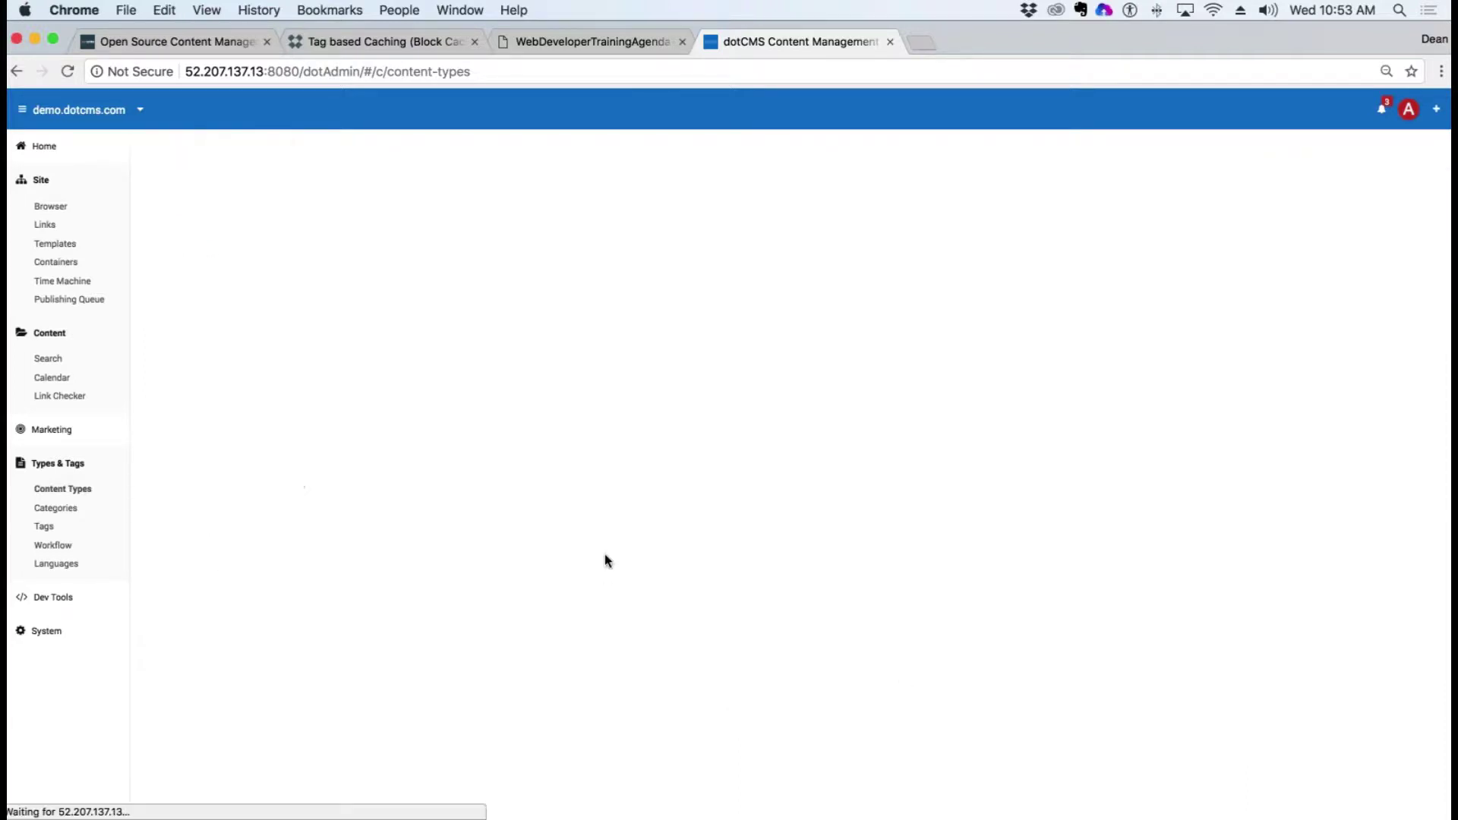
Step: Add a Custom Field labelled 'Parking Type' whose pasted #dotParse path points to parkingType.vtl
click(1402, 199)
click(408, 197)
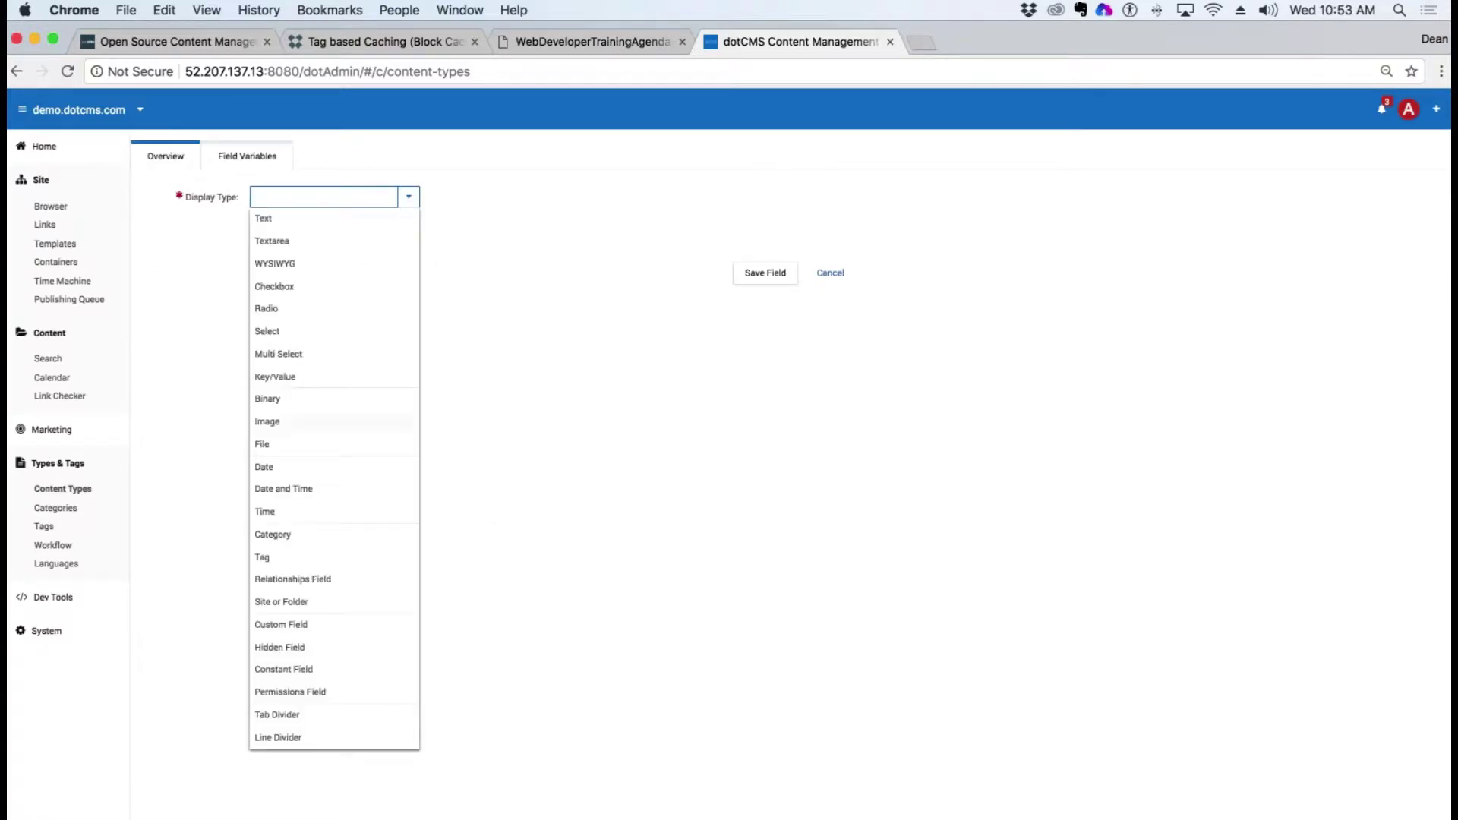
click(301, 624)
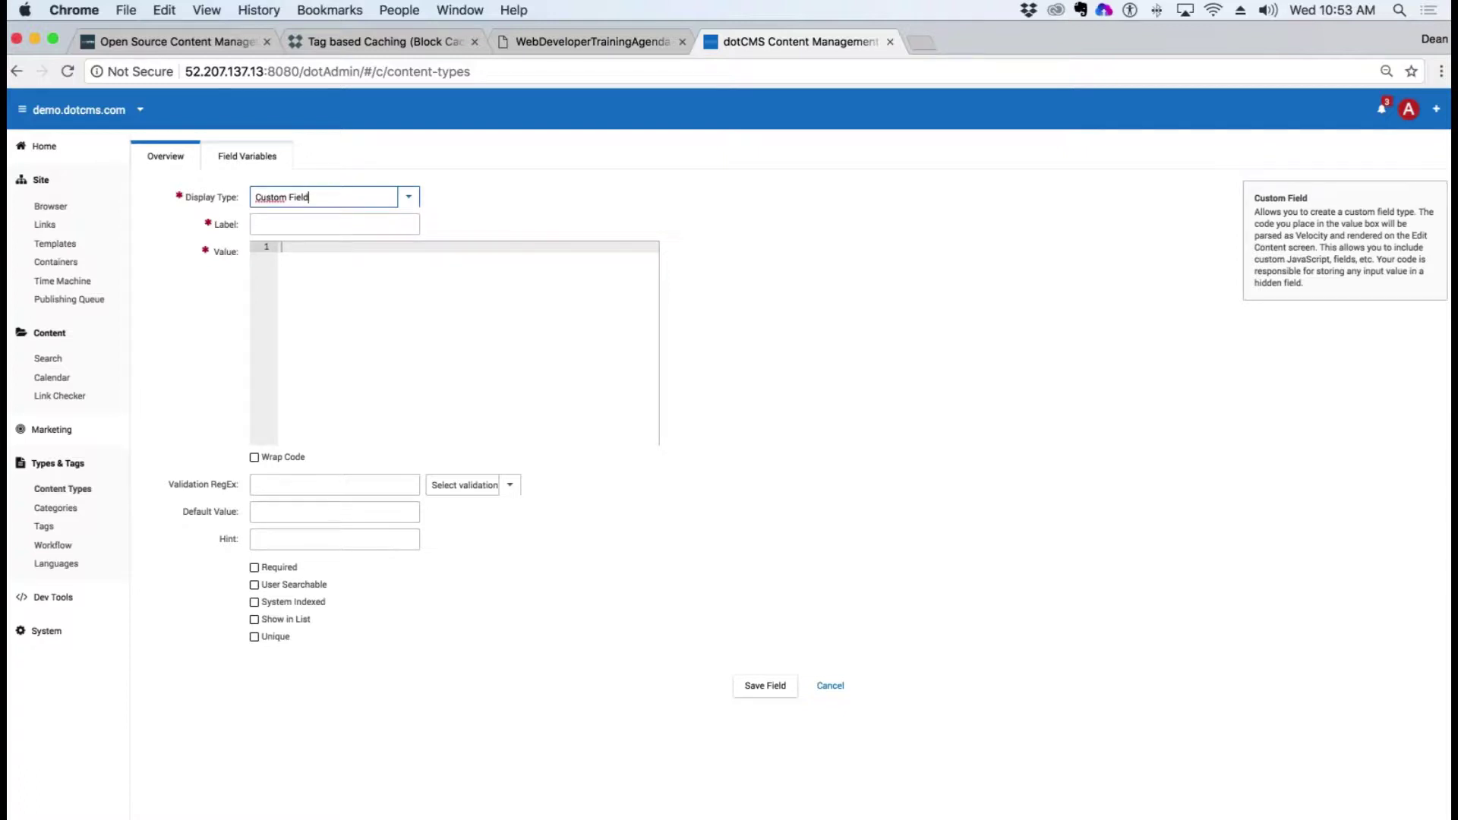
click(295, 225)
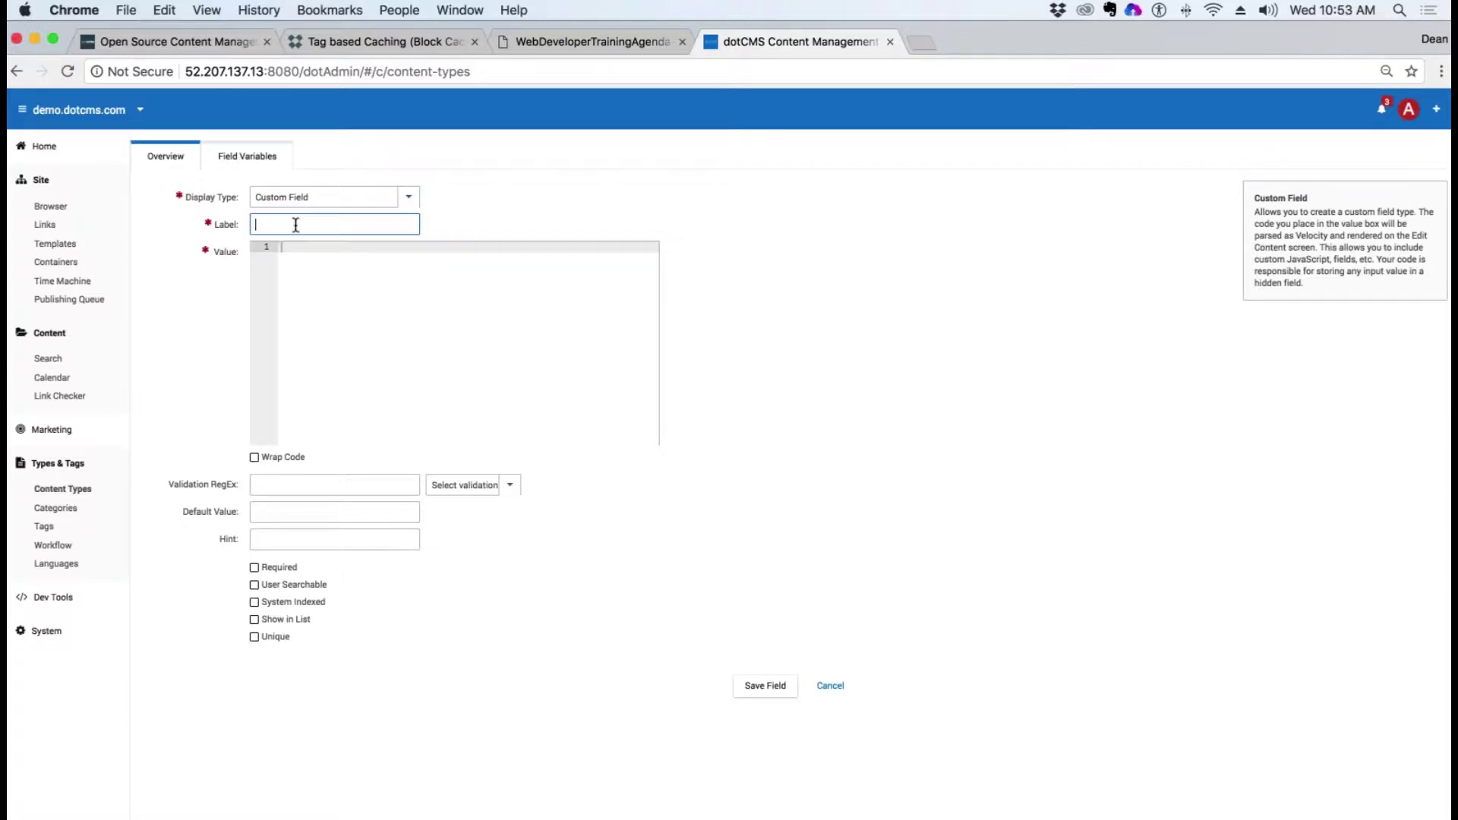
text(Parking Type)
click(329, 268)
text(#dotParse("/training/deang/custom-fields/SchoolTitle.vtl"))
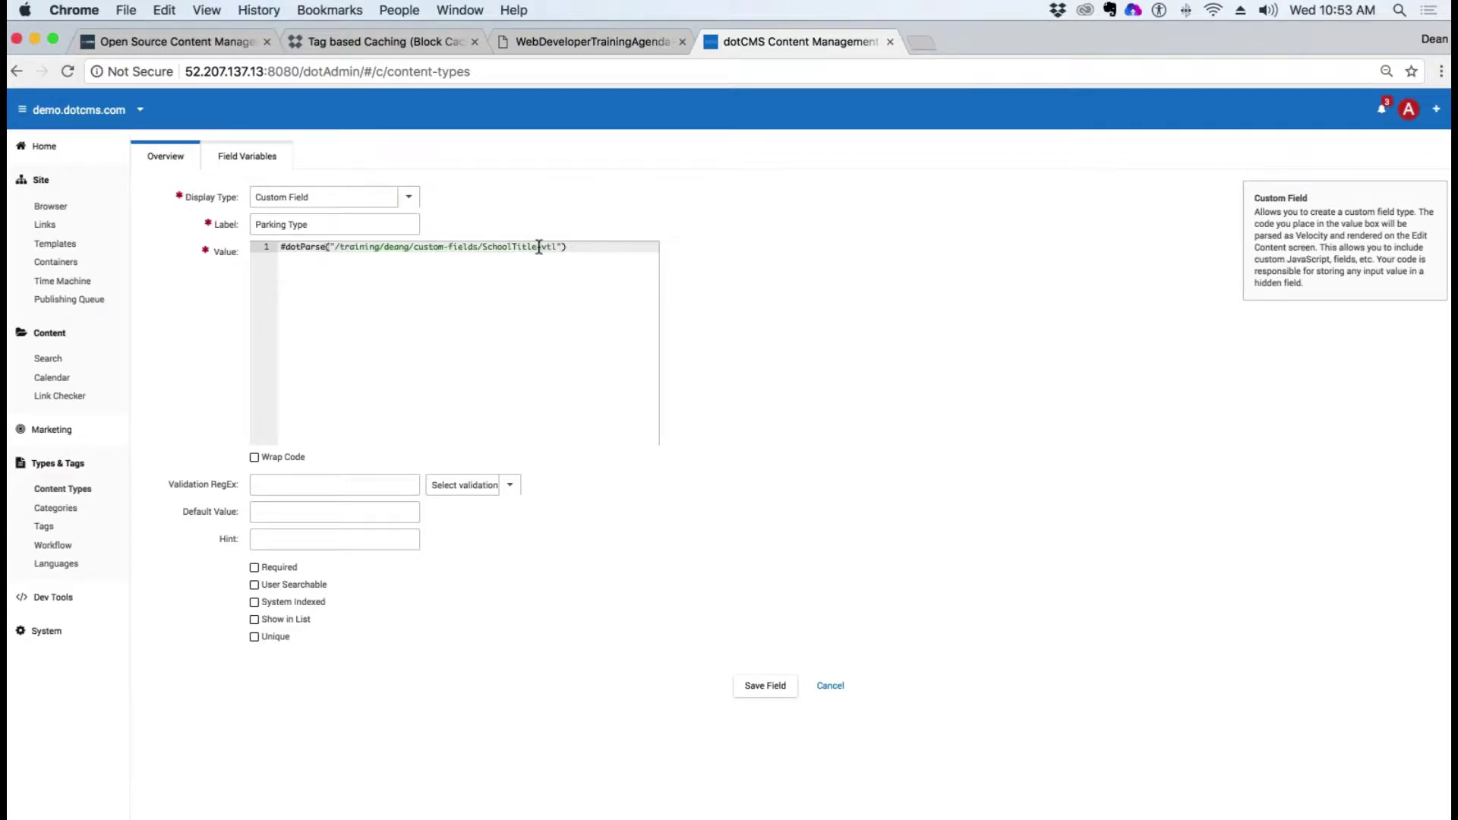
drag(537, 247, 482, 247)
text(parkingType)
Step: Open the Site Browser in a new tab, then return to the Parking Type field
right_click(59, 212)
click(144, 213)
click(939, 44)
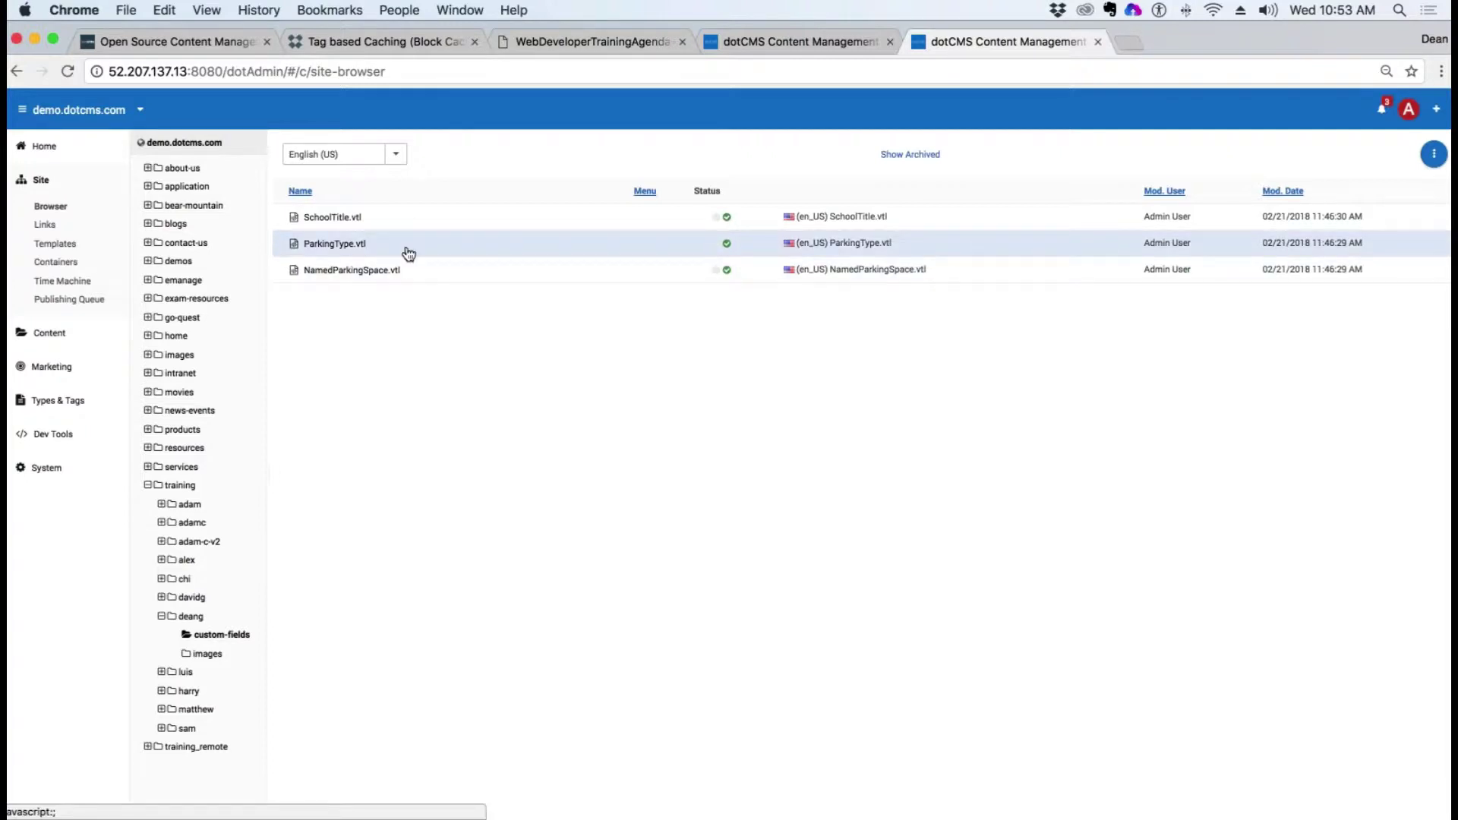
click(774, 48)
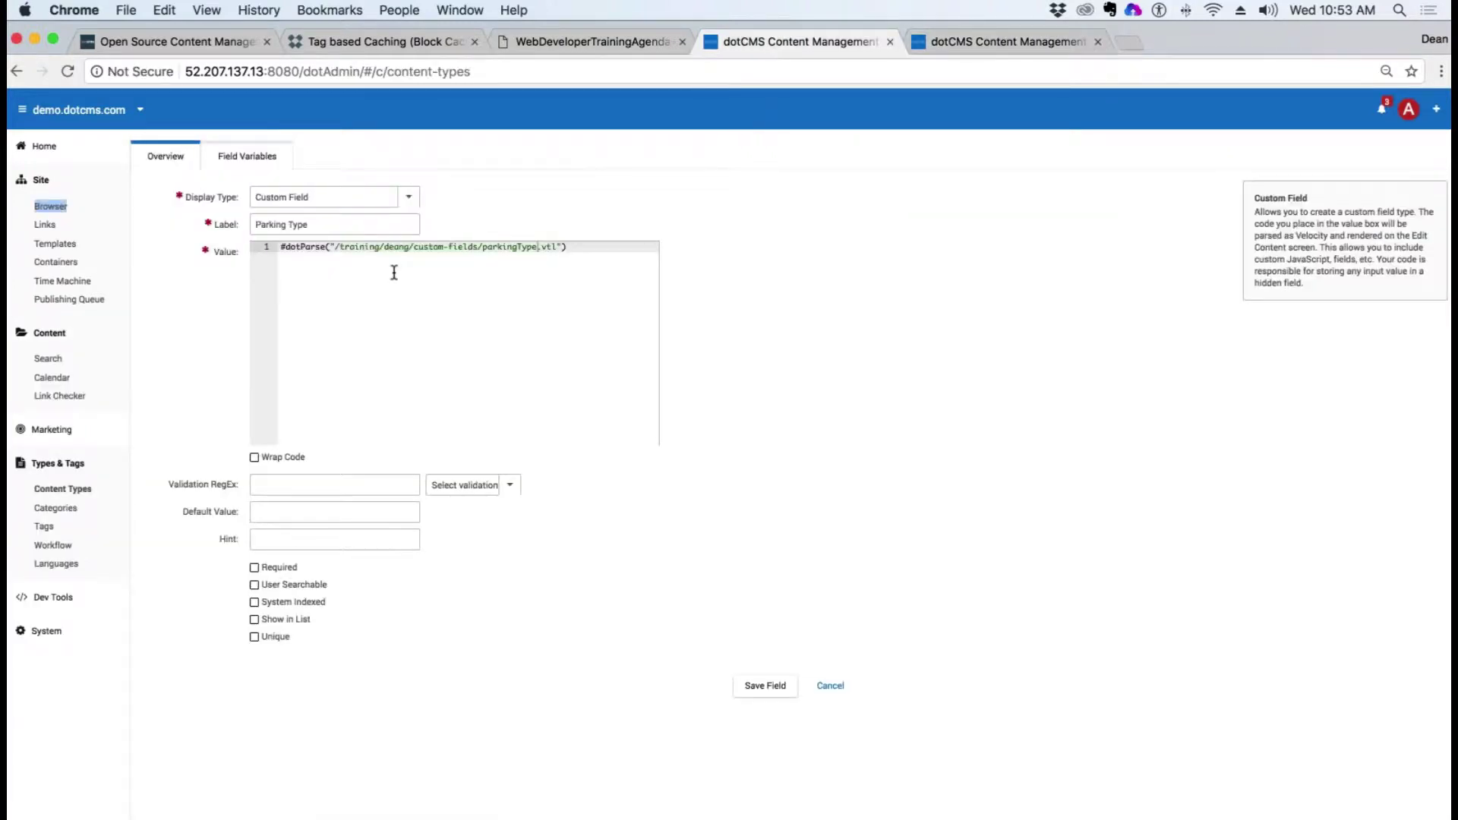
Step: Capitalise the file name to ParkingType.vtl, make the field required, and save it
click(482, 246)
key(Delete)
text(P)
click(255, 569)
click(767, 688)
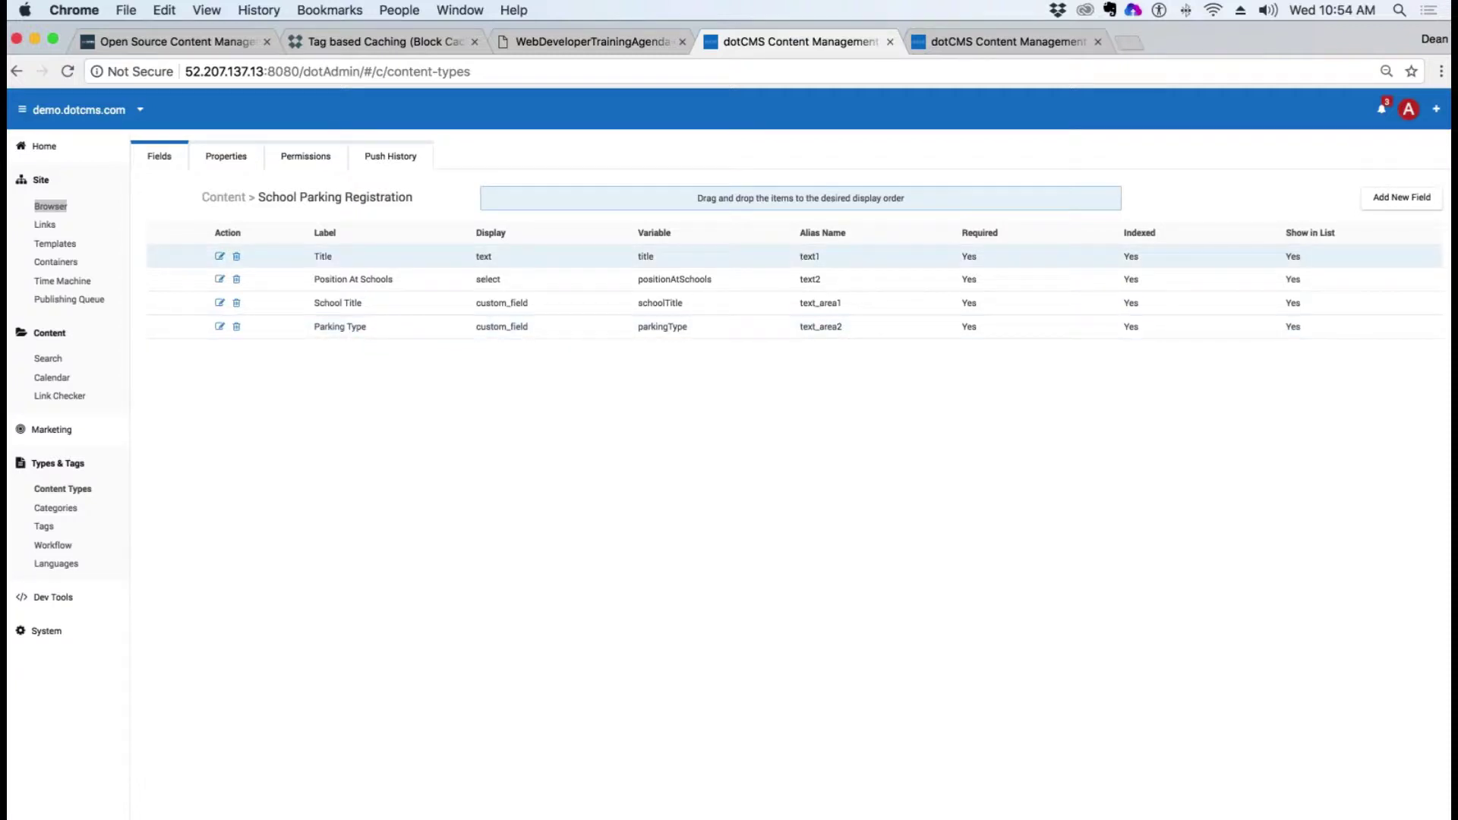
Step: Move the fields tab to Content Search and open a content entry
click(960, 45)
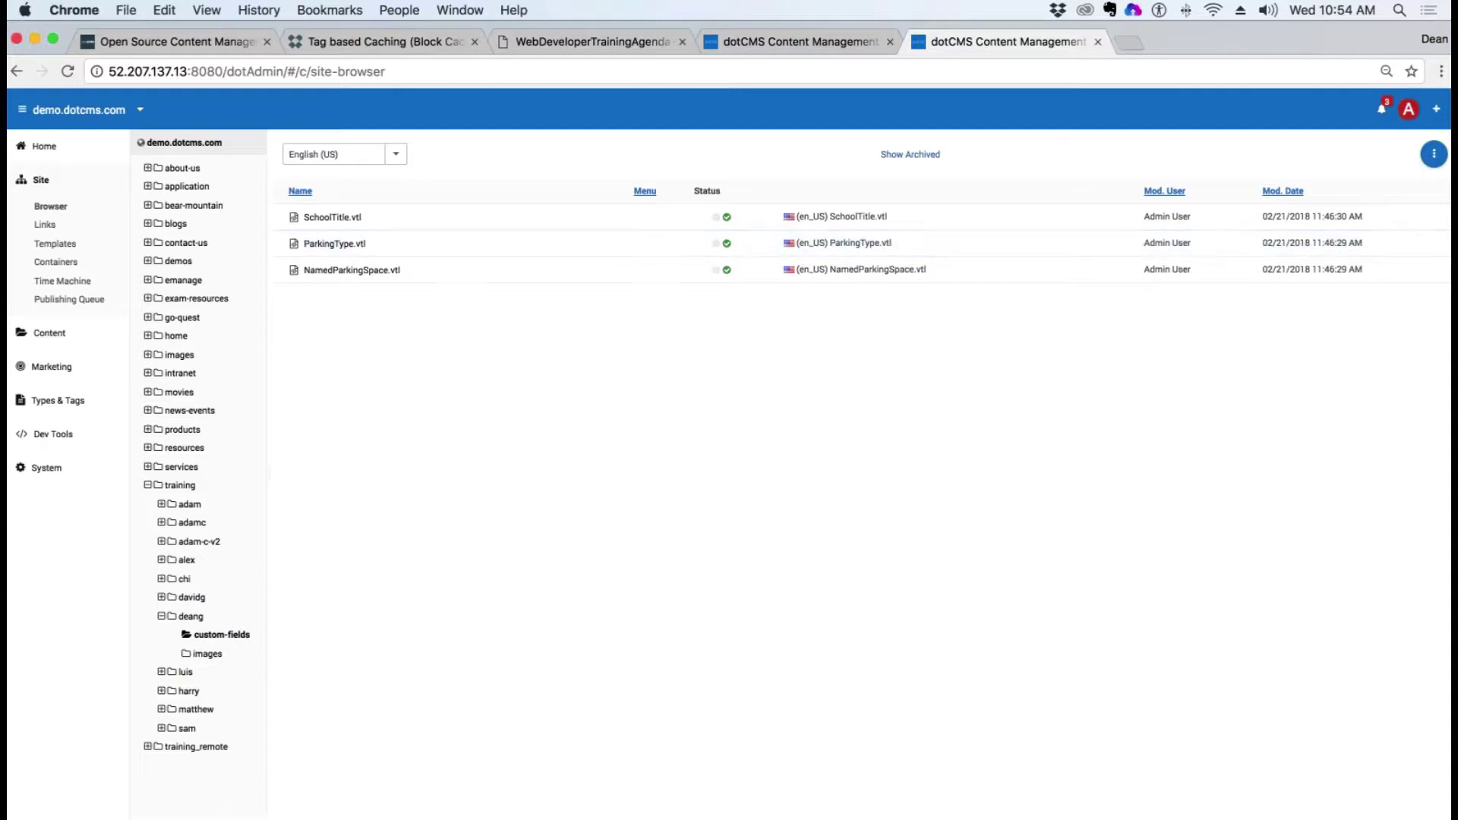
click(817, 44)
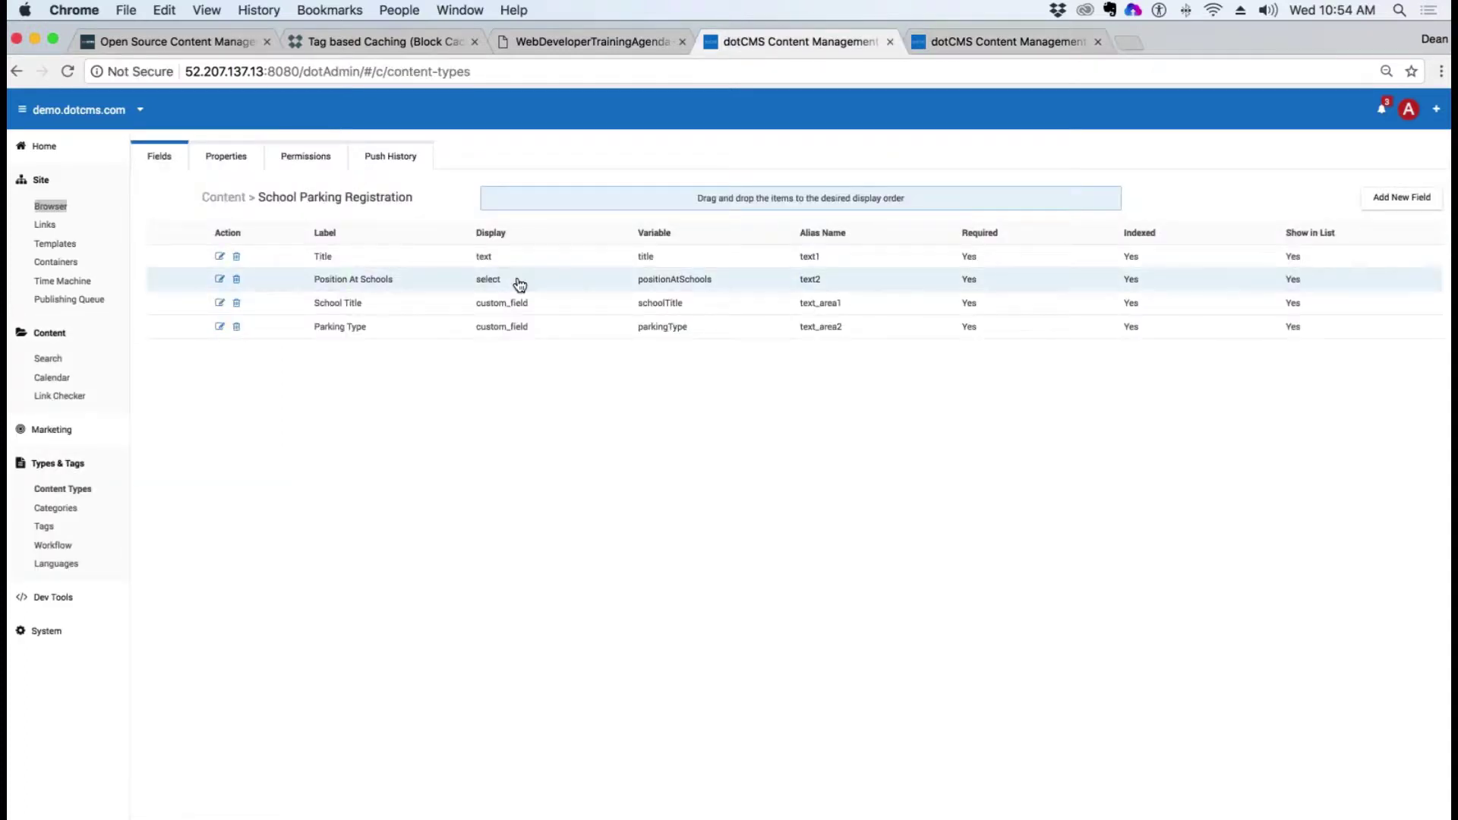
click(54, 360)
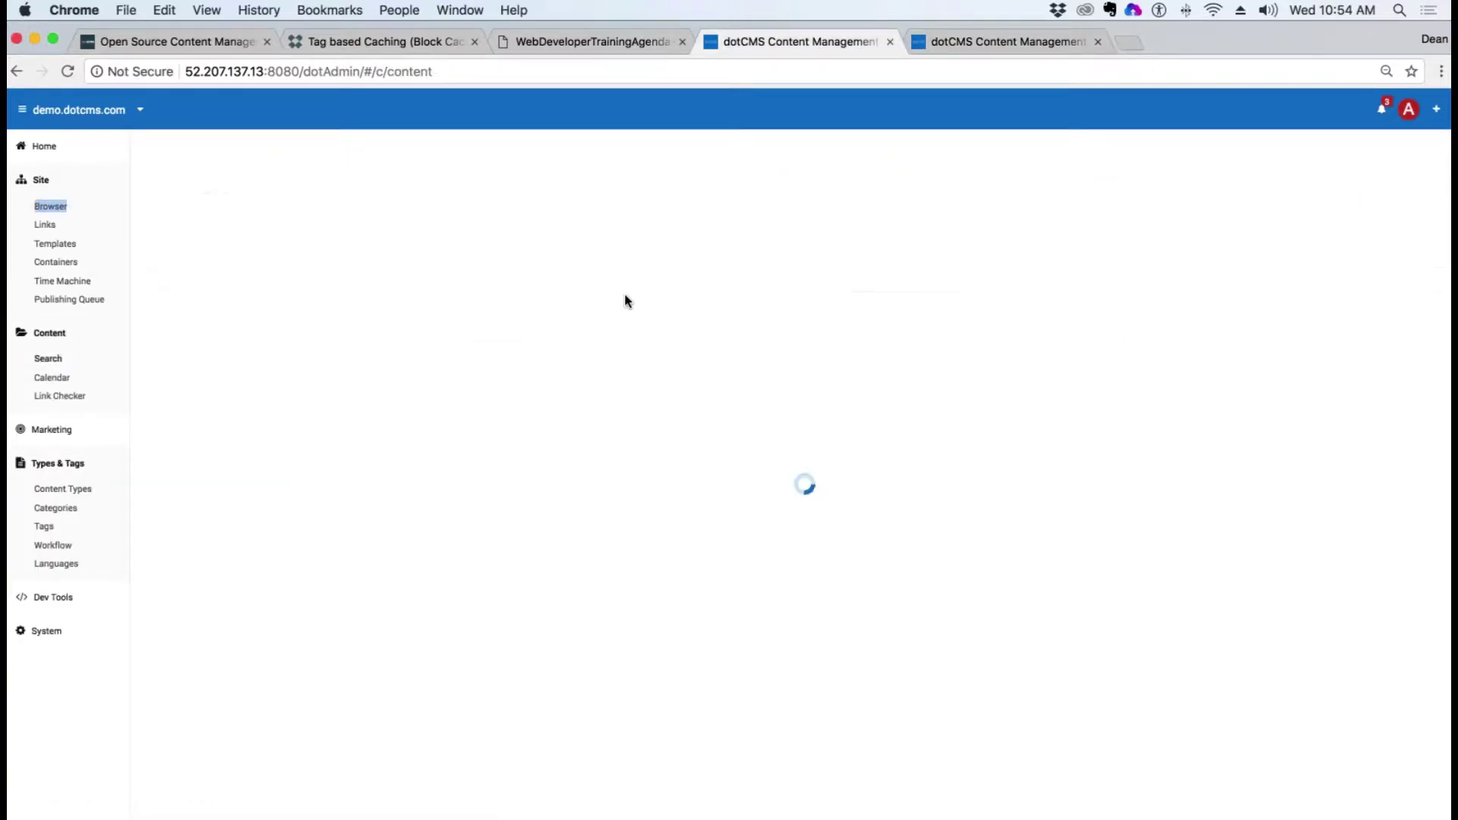
click(485, 219)
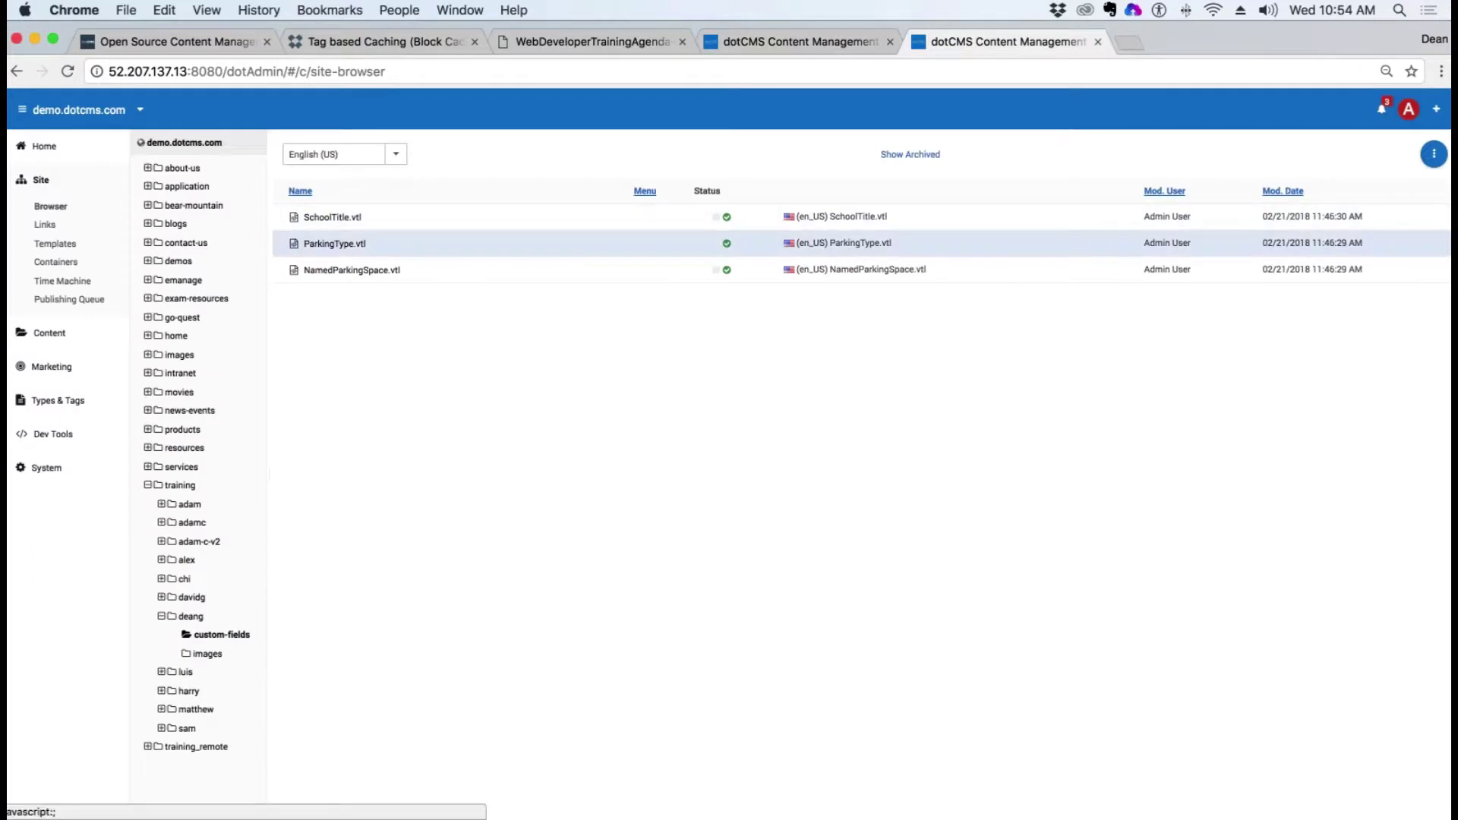
Step: Open ParkingType.vtl in the Site Browser tab and scroll through its parking-zone select lists
right_click(335, 249)
click(351, 279)
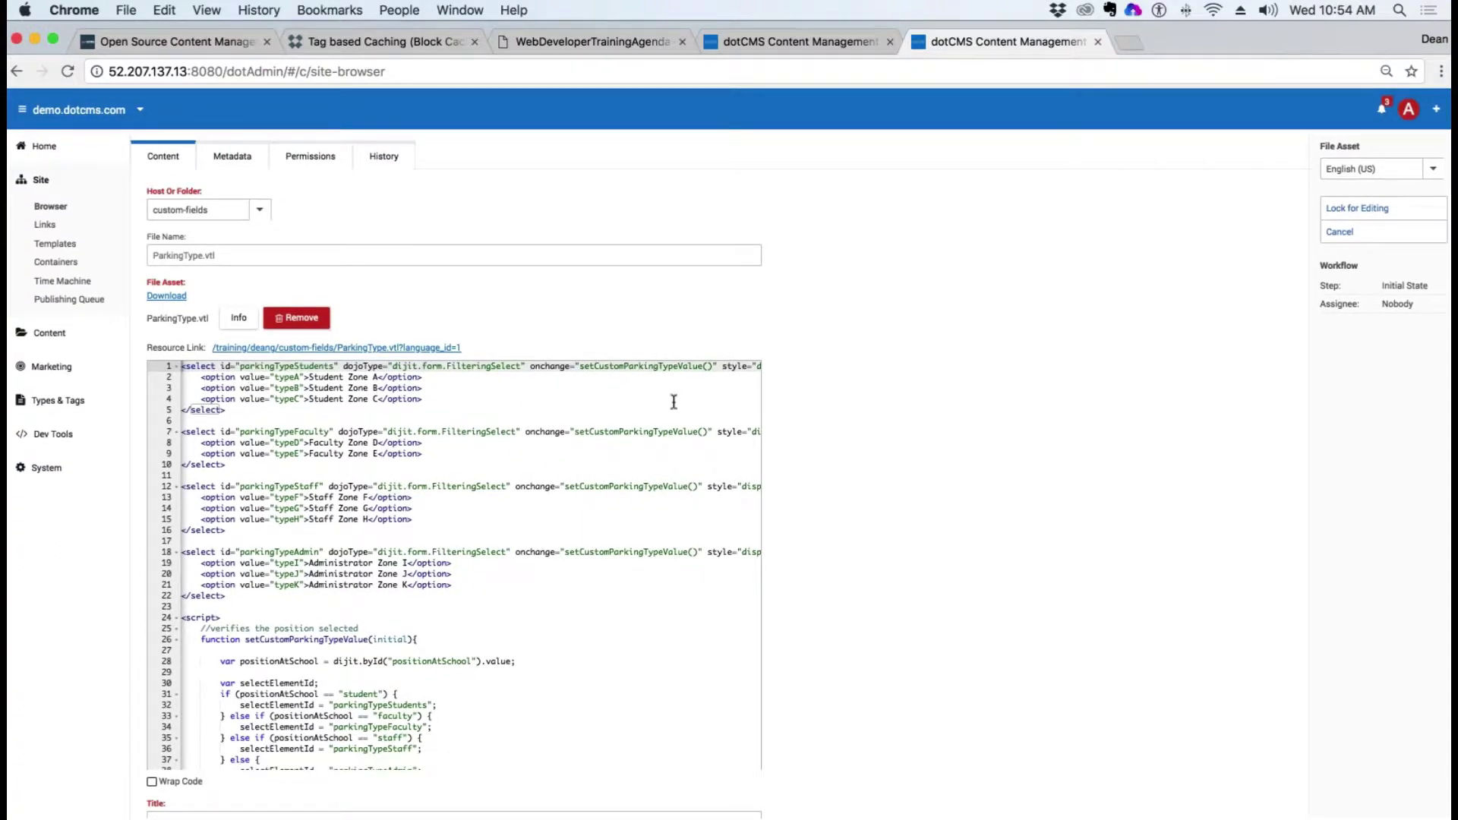
scroll(300, 401, down, 5)
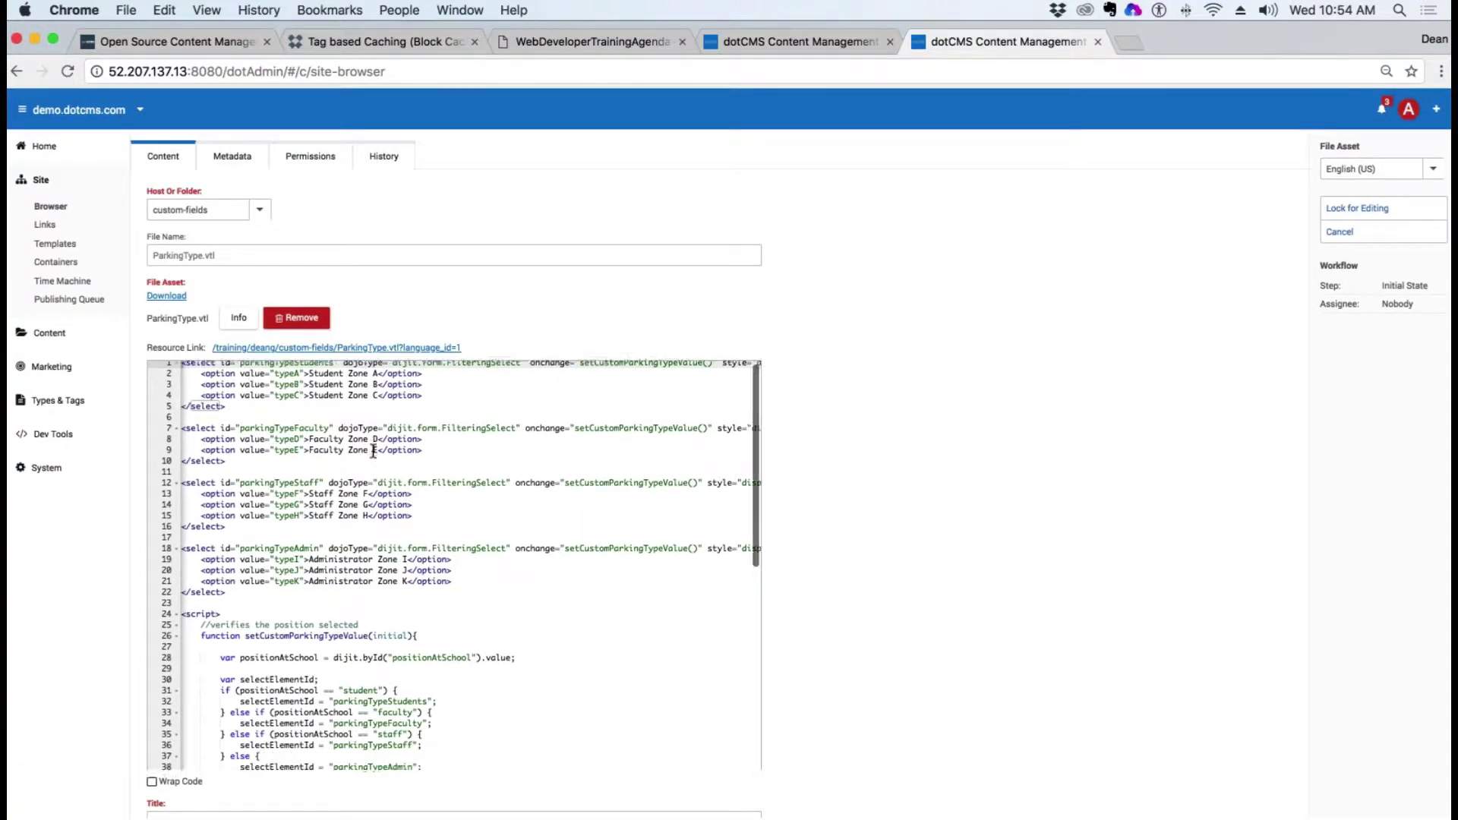
click(769, 46)
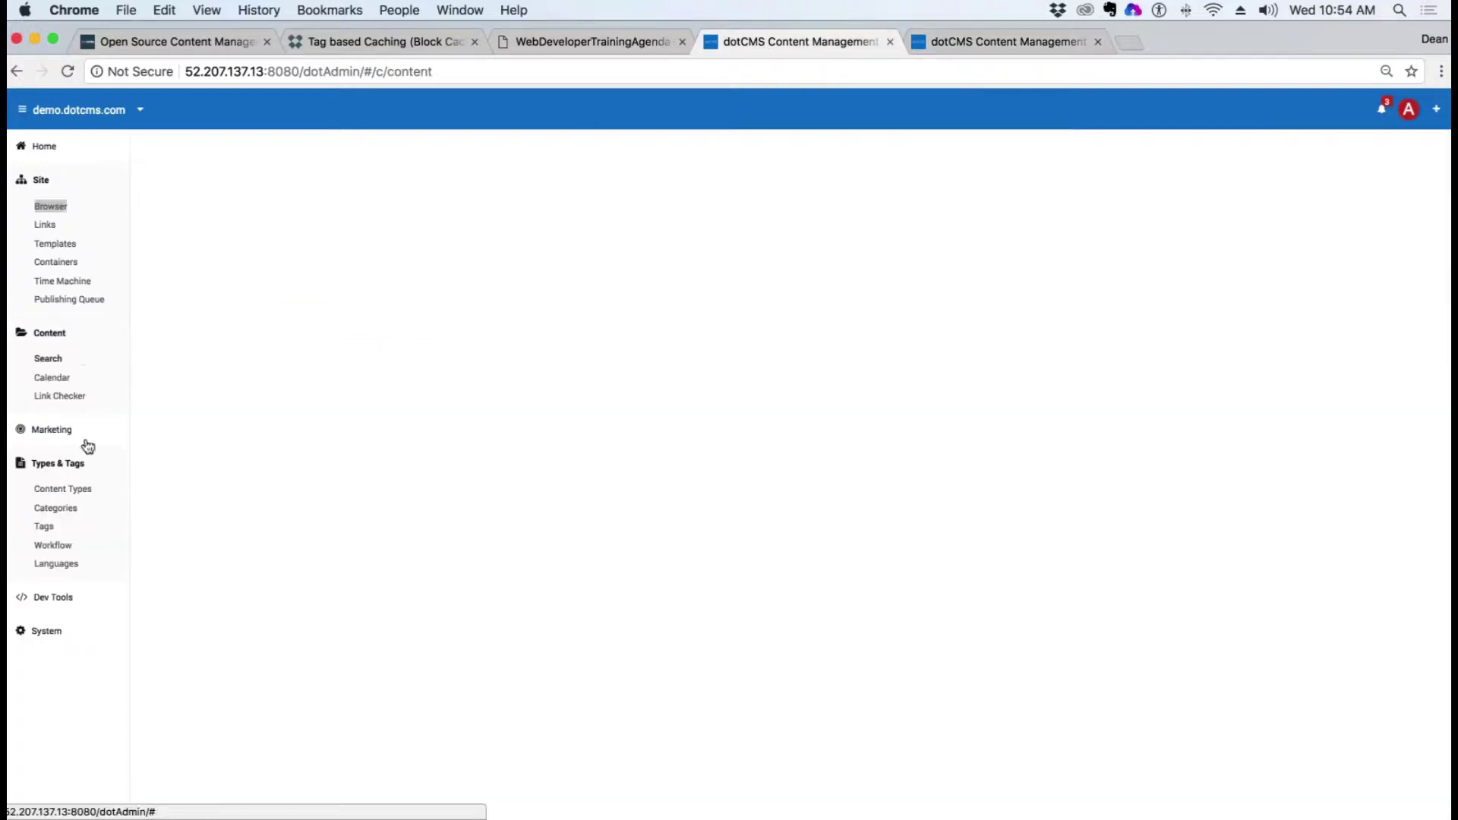
Step: Open School Parking Registration's fields and cancel the ParkingType.vtl editor in the other tab
click(76, 491)
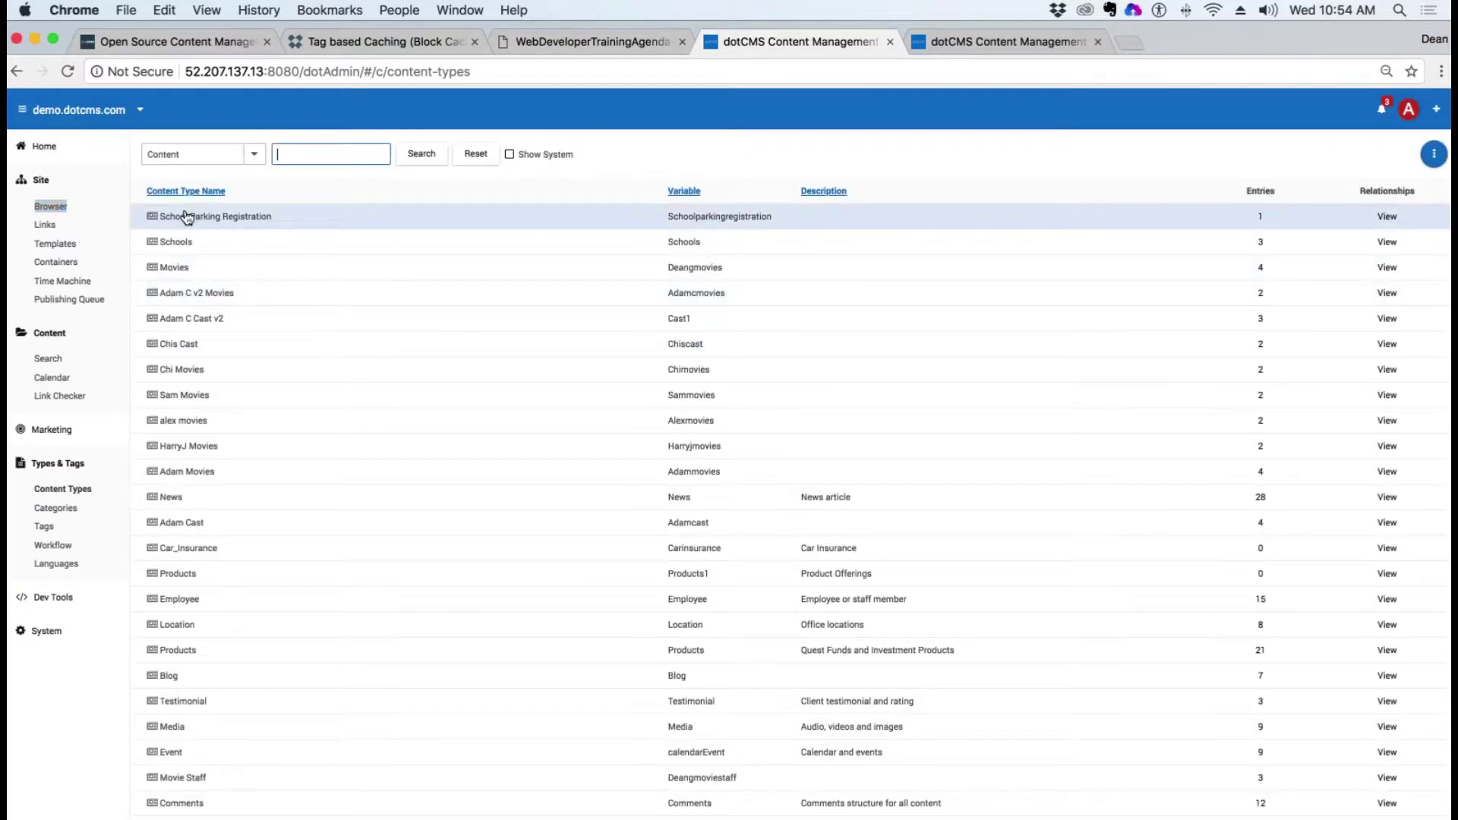
click(196, 222)
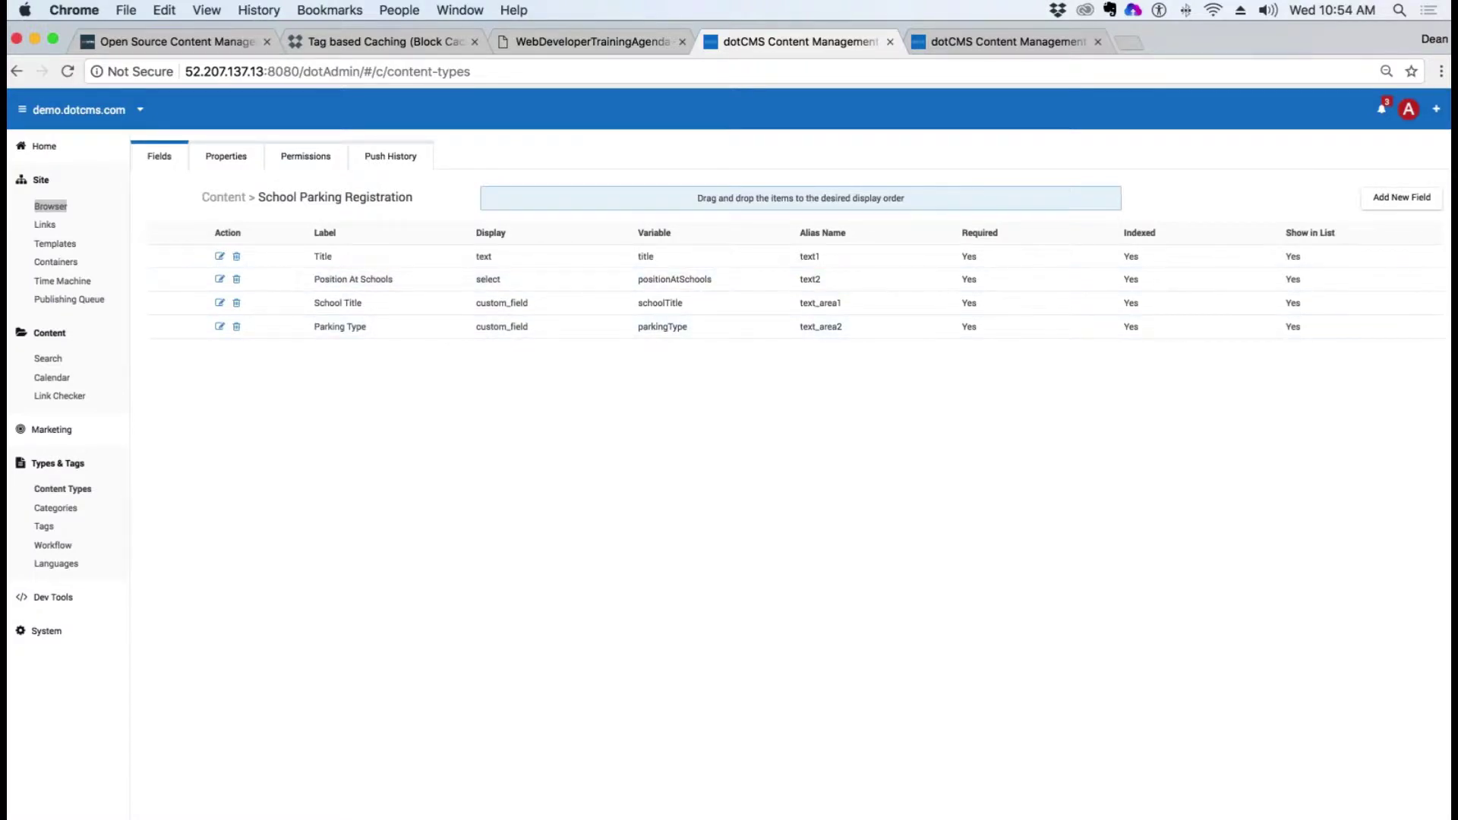
click(956, 40)
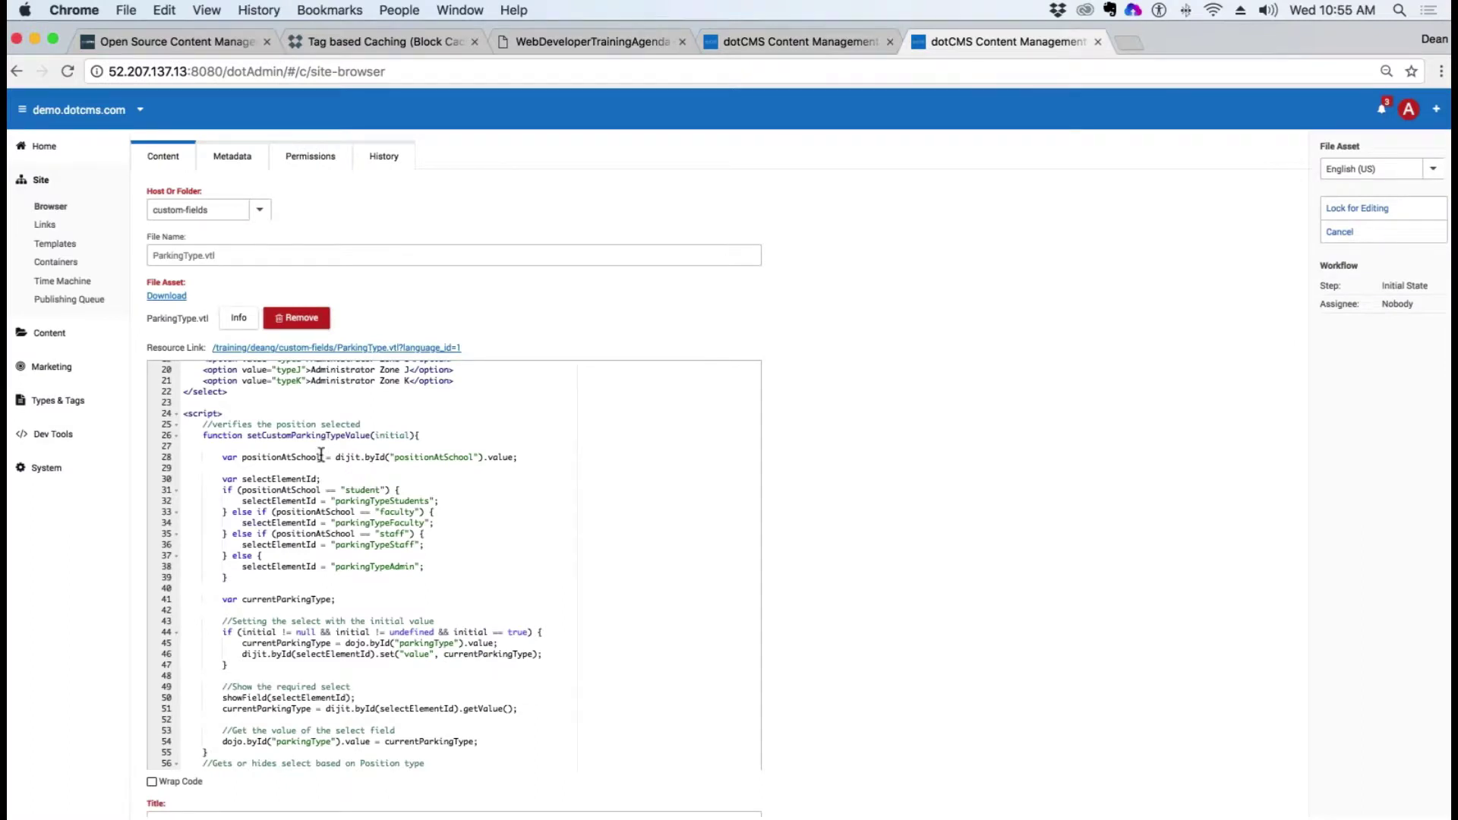
click(1340, 231)
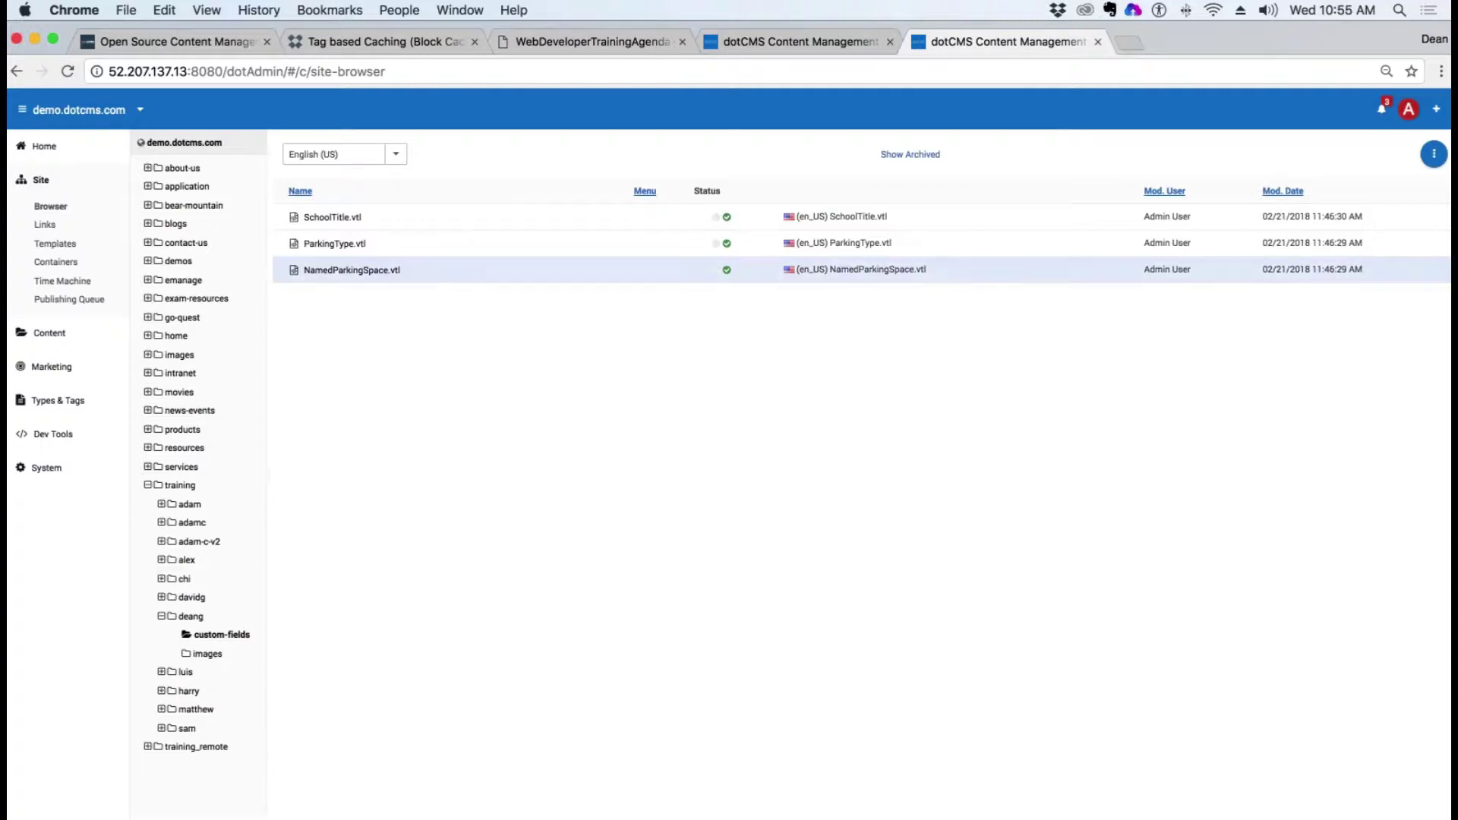
click(778, 41)
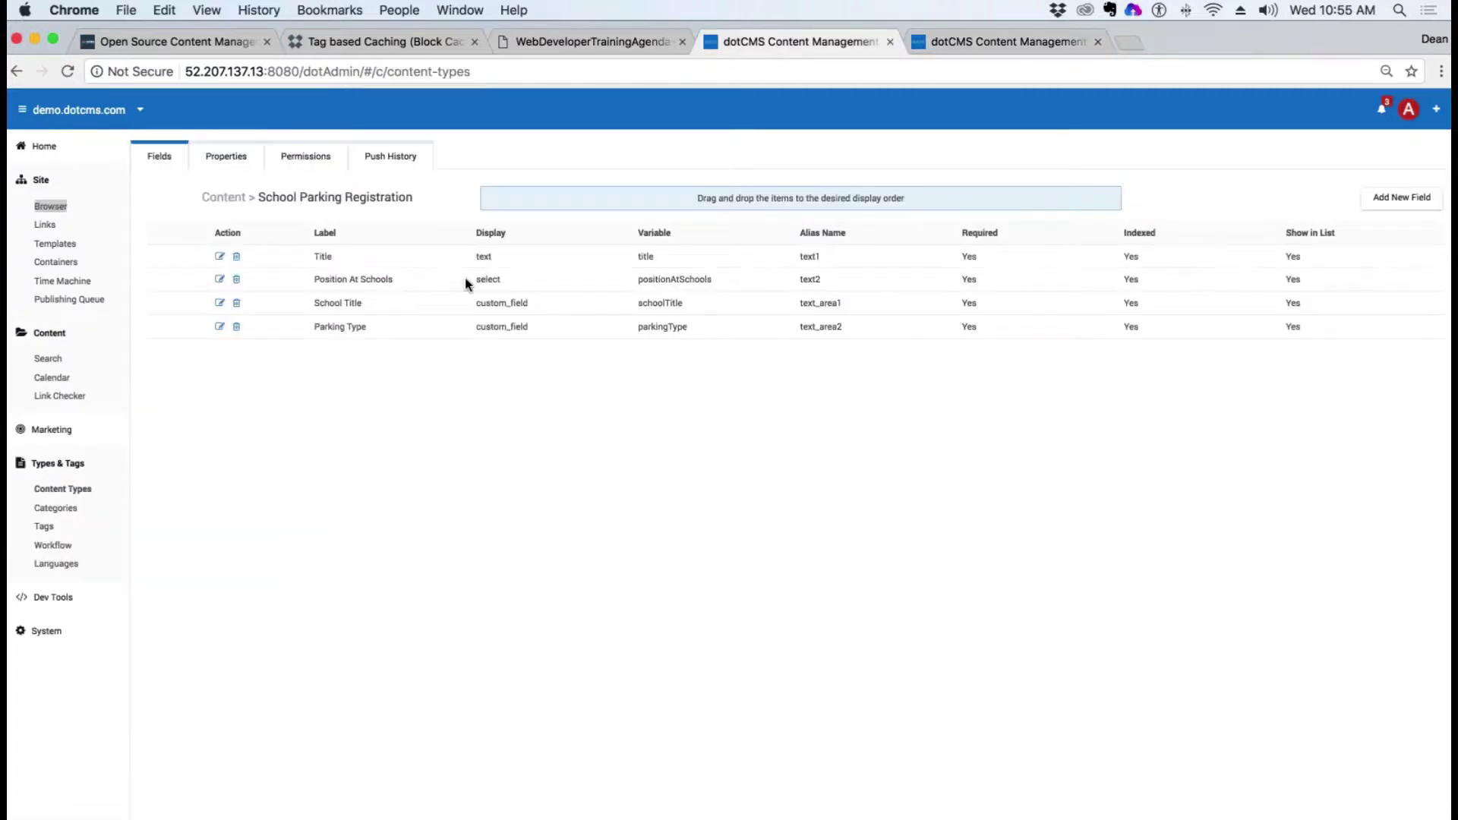
Step: Copy the four option values from Position At Schools, then delete that field
click(220, 280)
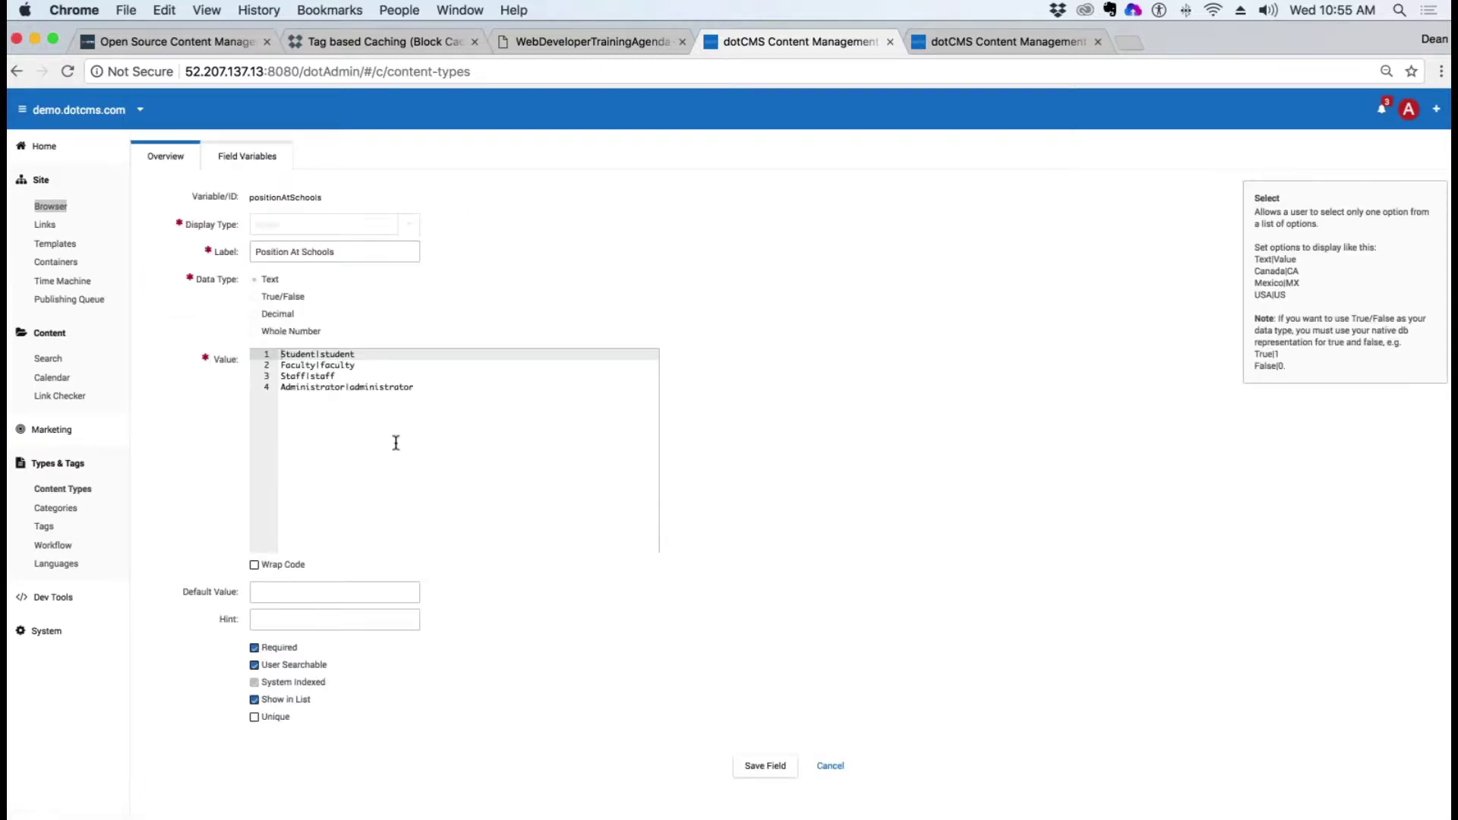
drag(393, 439, 139, 322)
key(super+c)
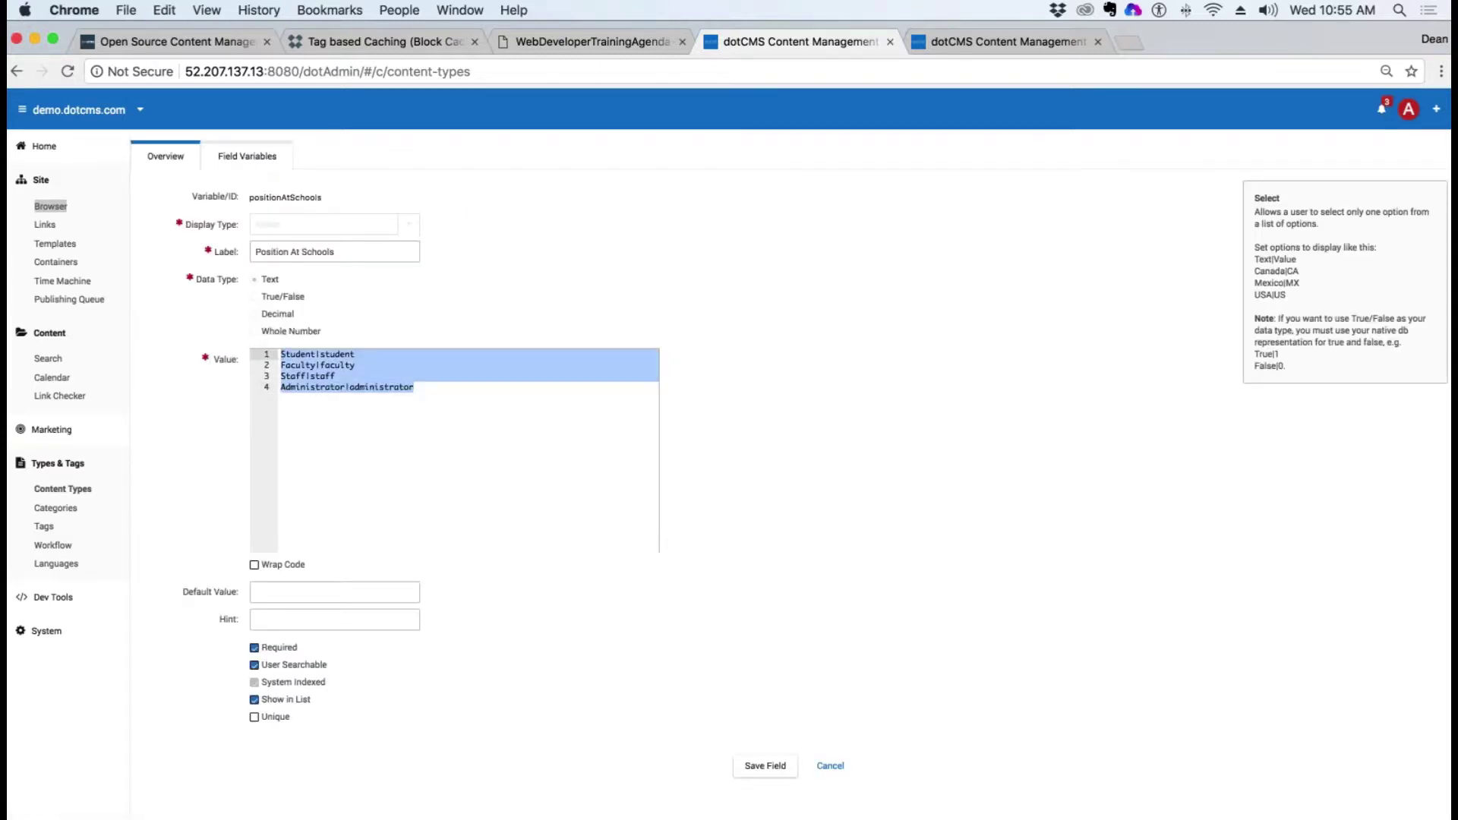
click(831, 767)
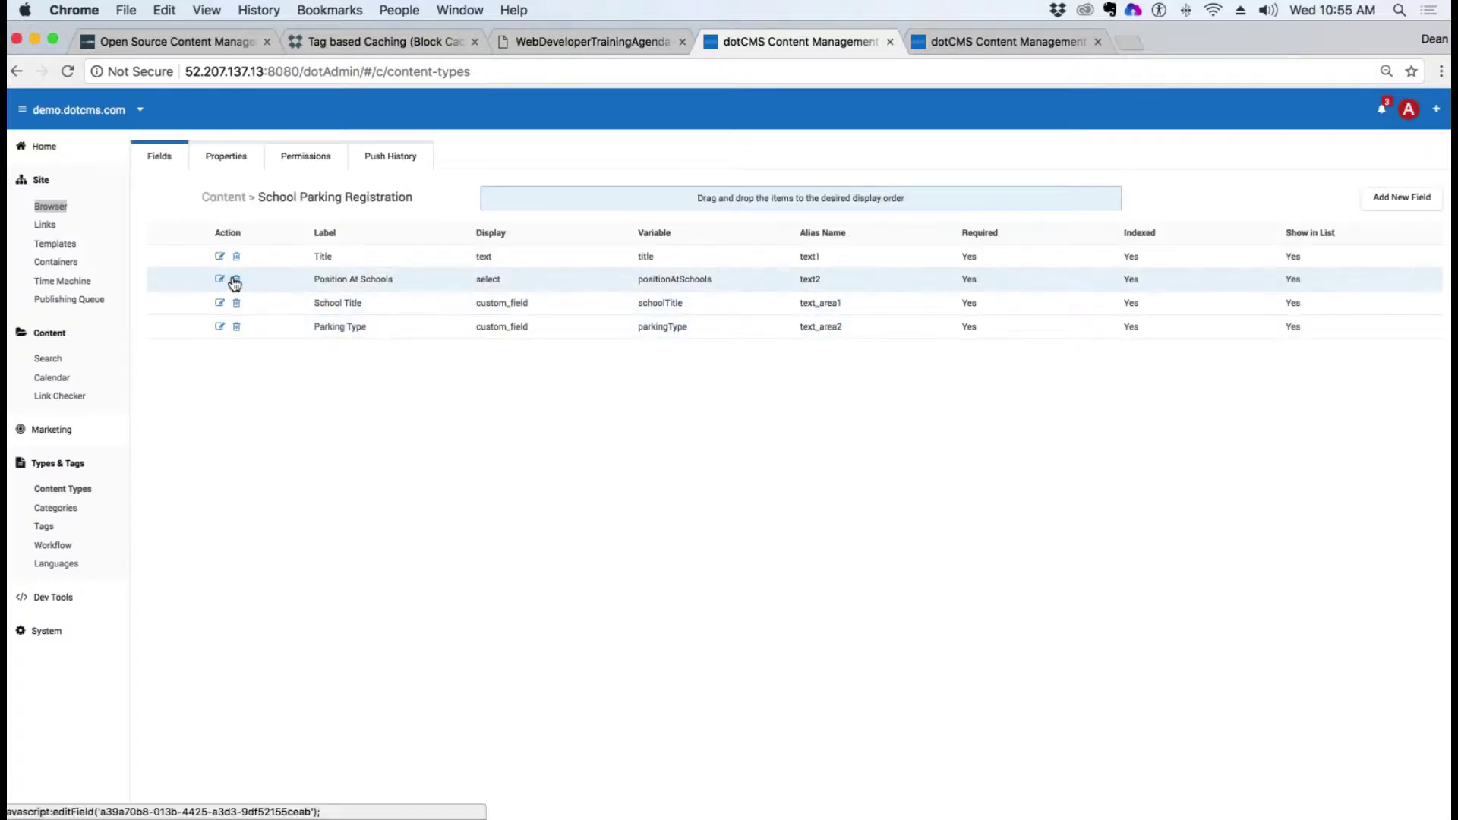
click(237, 280)
click(902, 213)
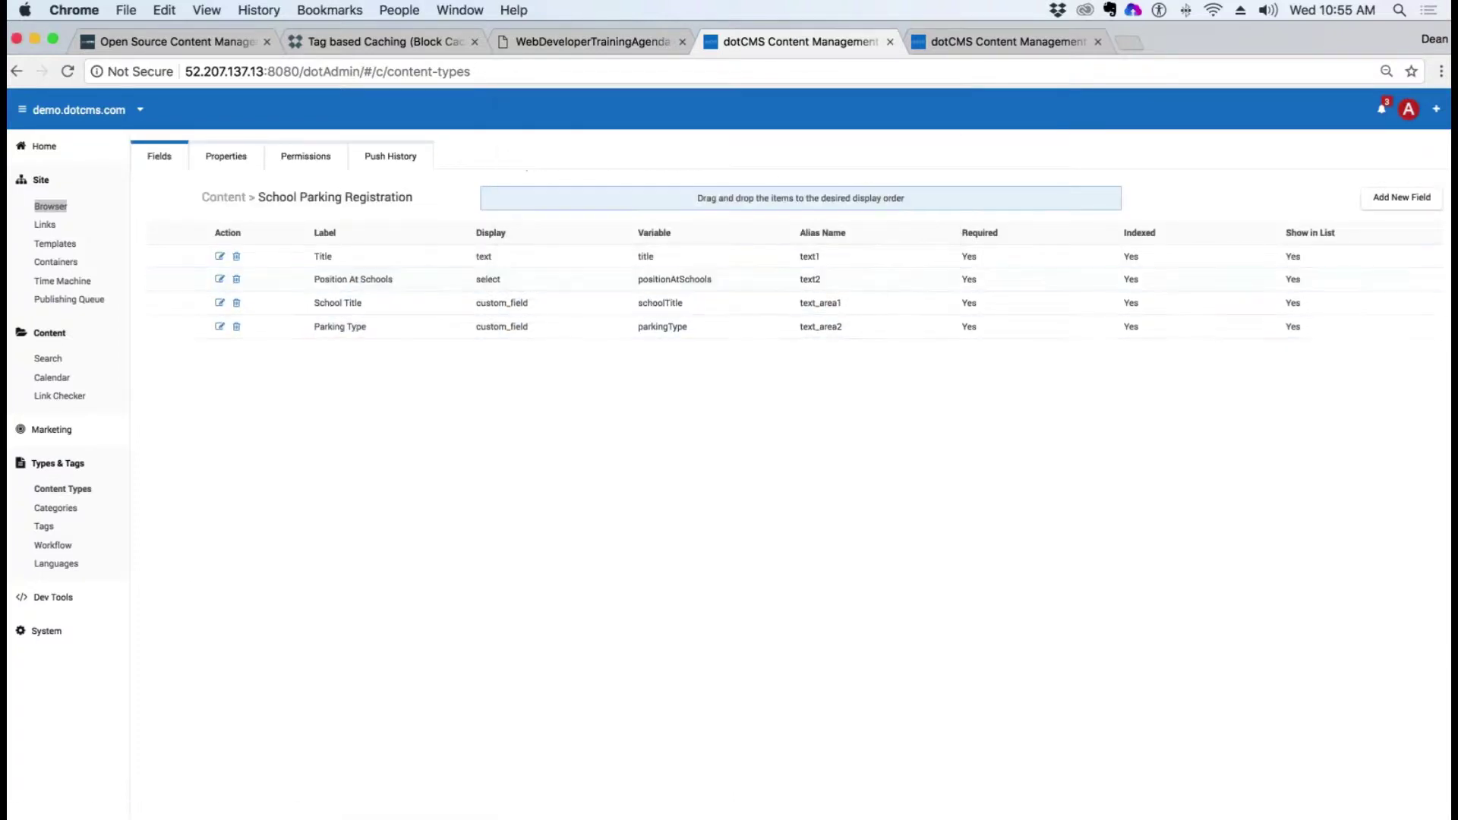
Step: Add a user-searchable Select field 'Position at School' with the pasted options, placed above Parking Type
click(1402, 199)
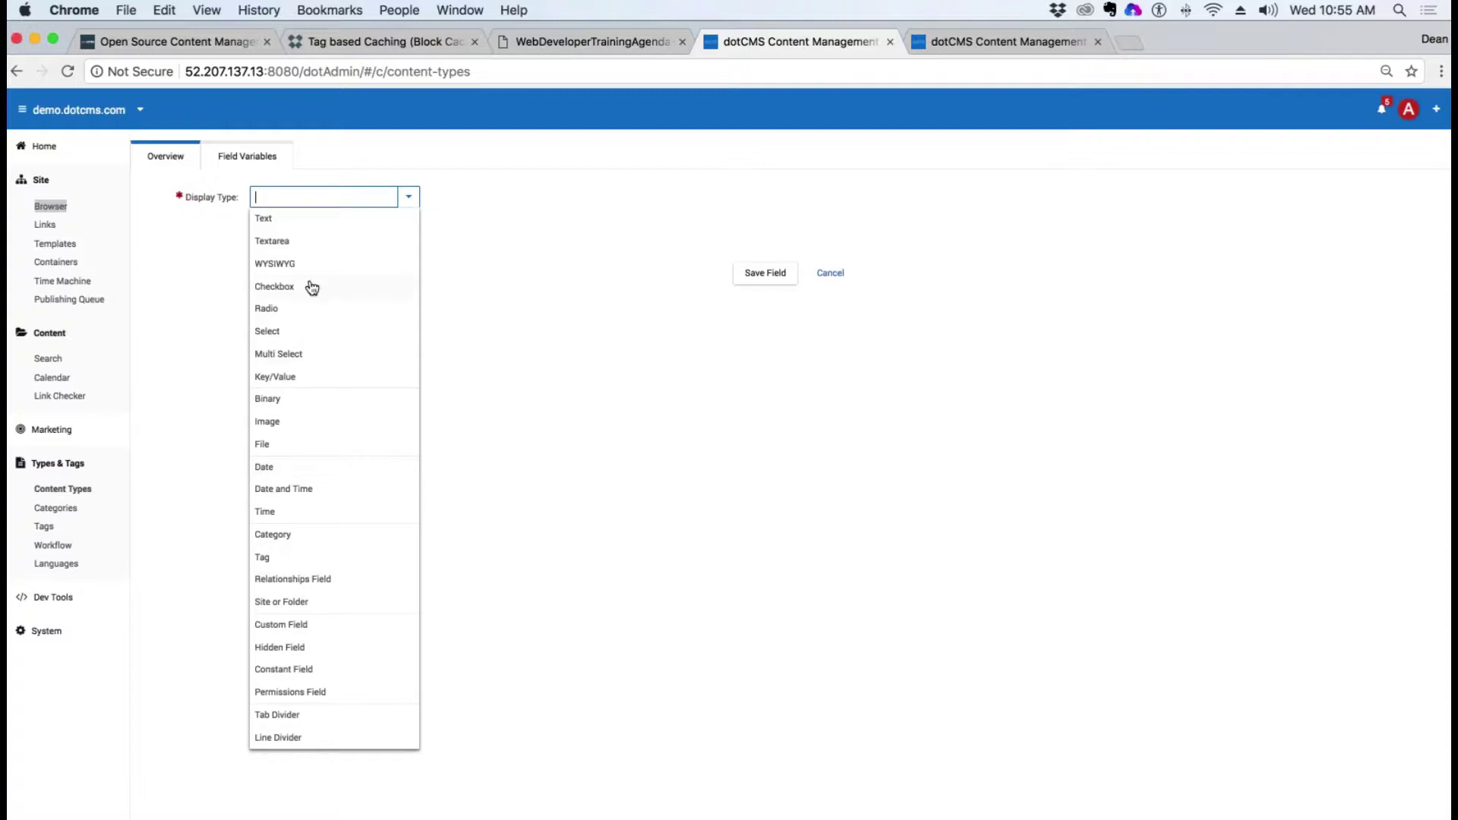
click(271, 332)
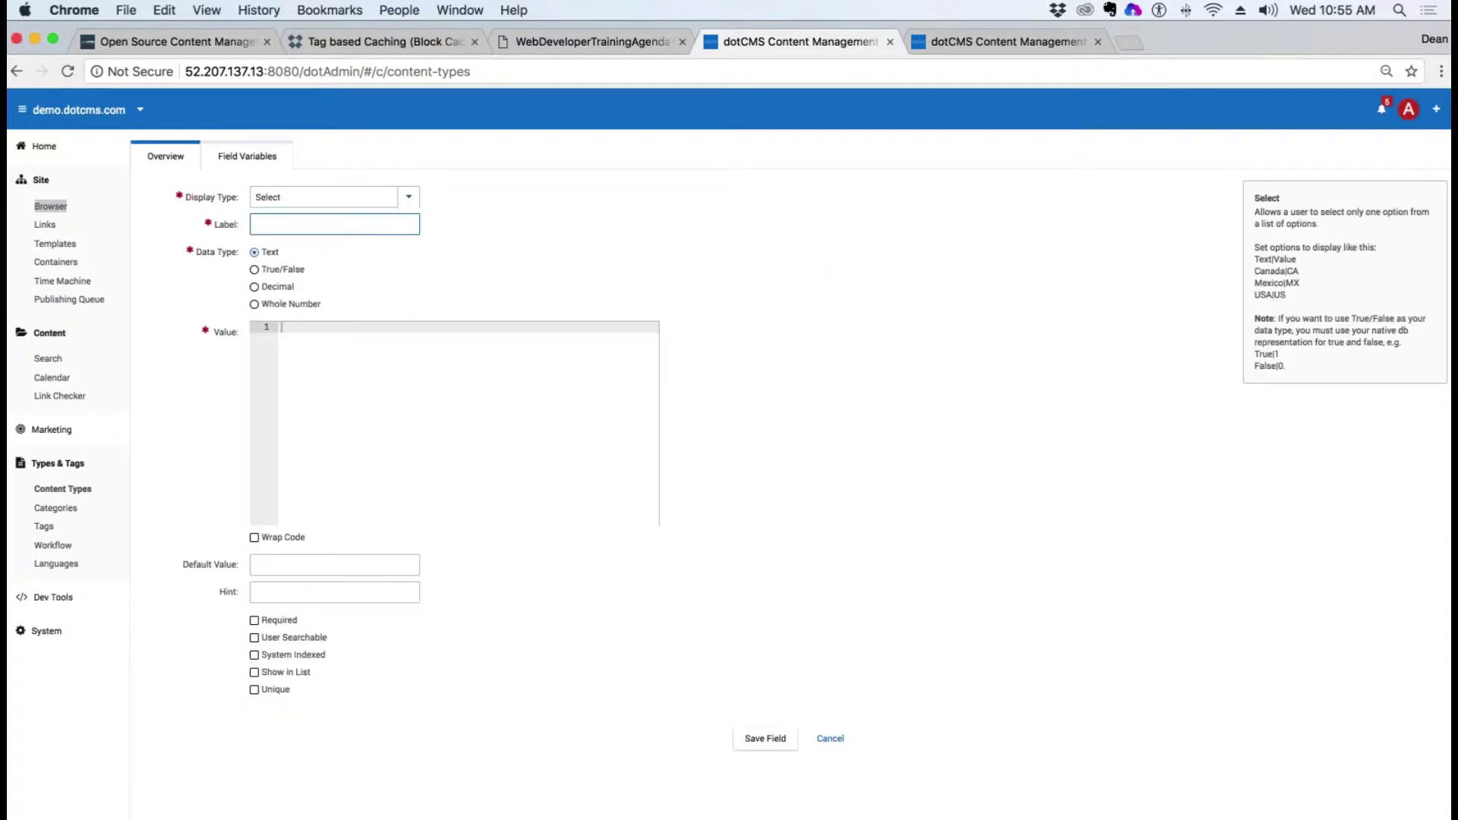
text(Position at School)
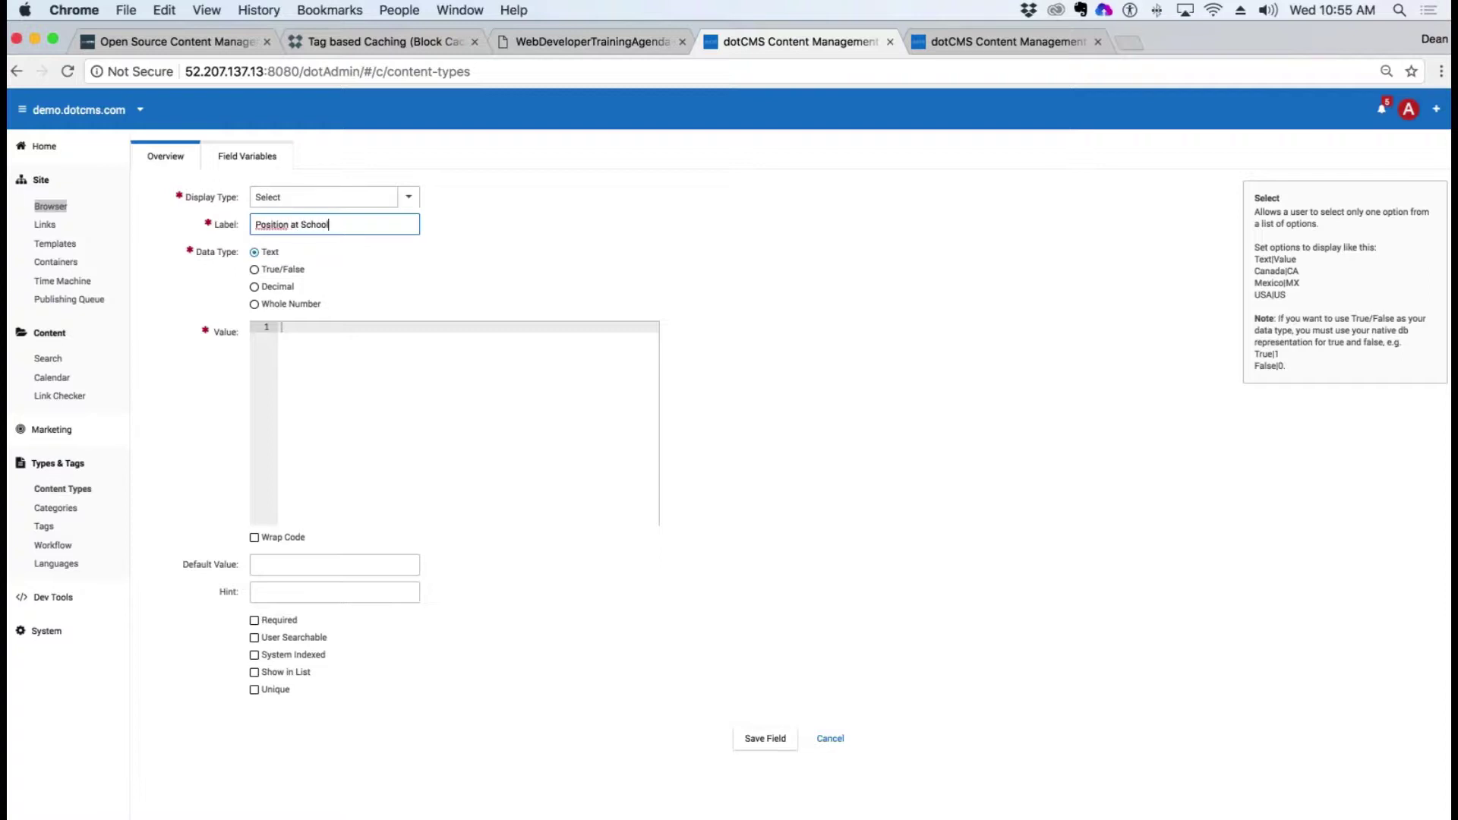
click(319, 331)
text(Student|student Faculty|faculty Staff|staff Administrator|administrator)
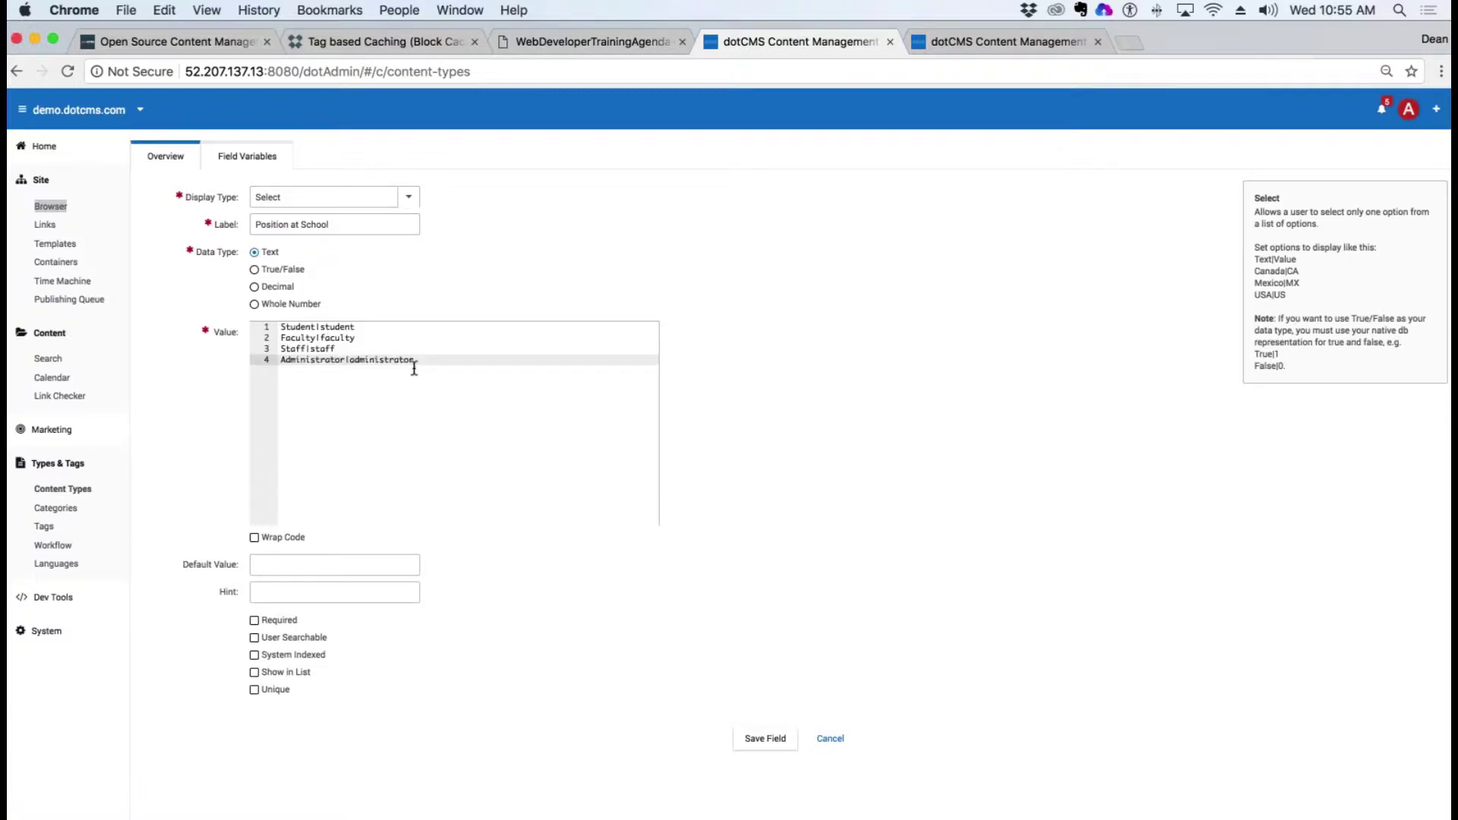
click(255, 637)
click(765, 738)
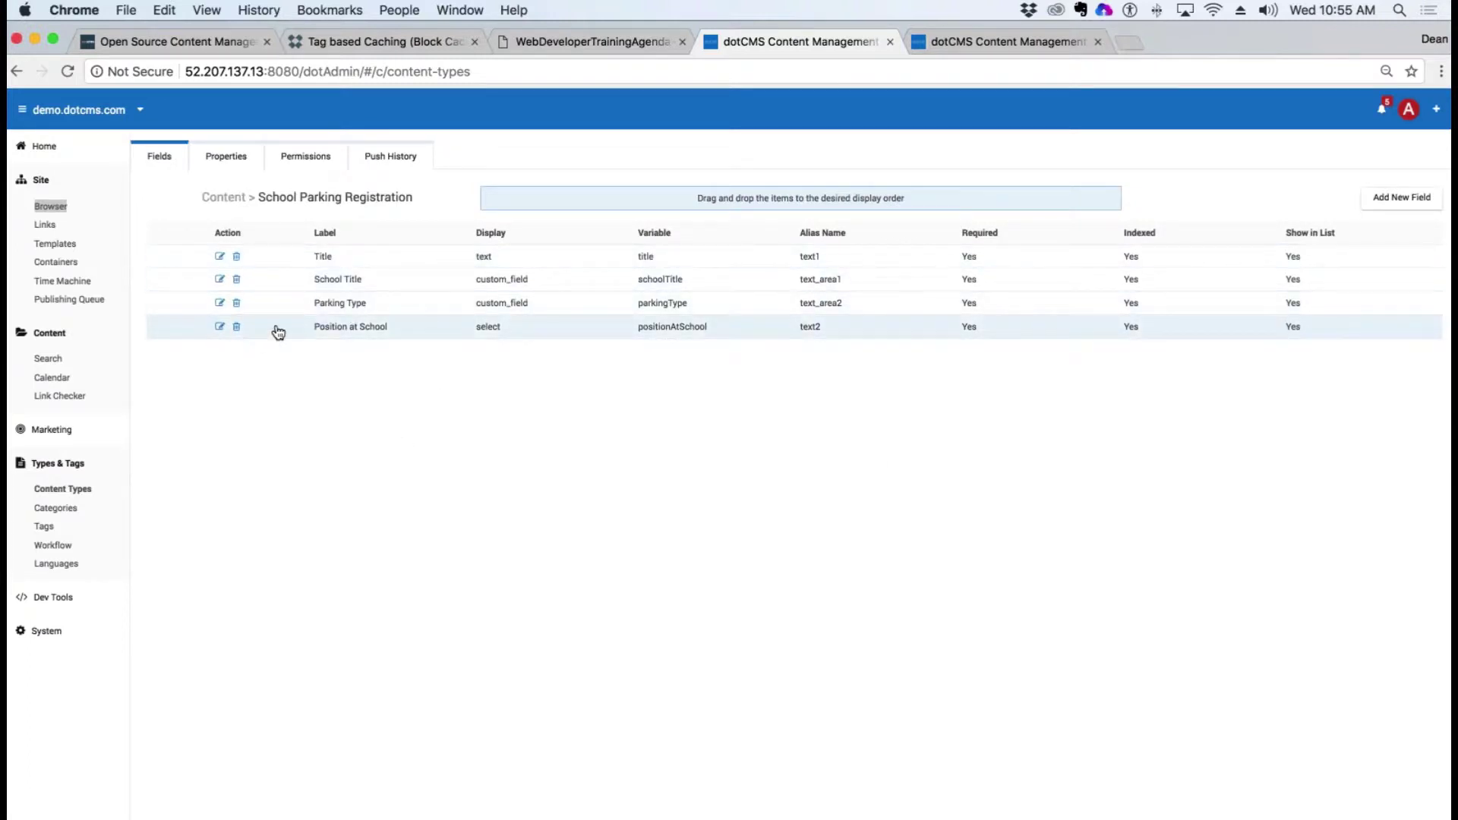
drag(276, 329, 290, 275)
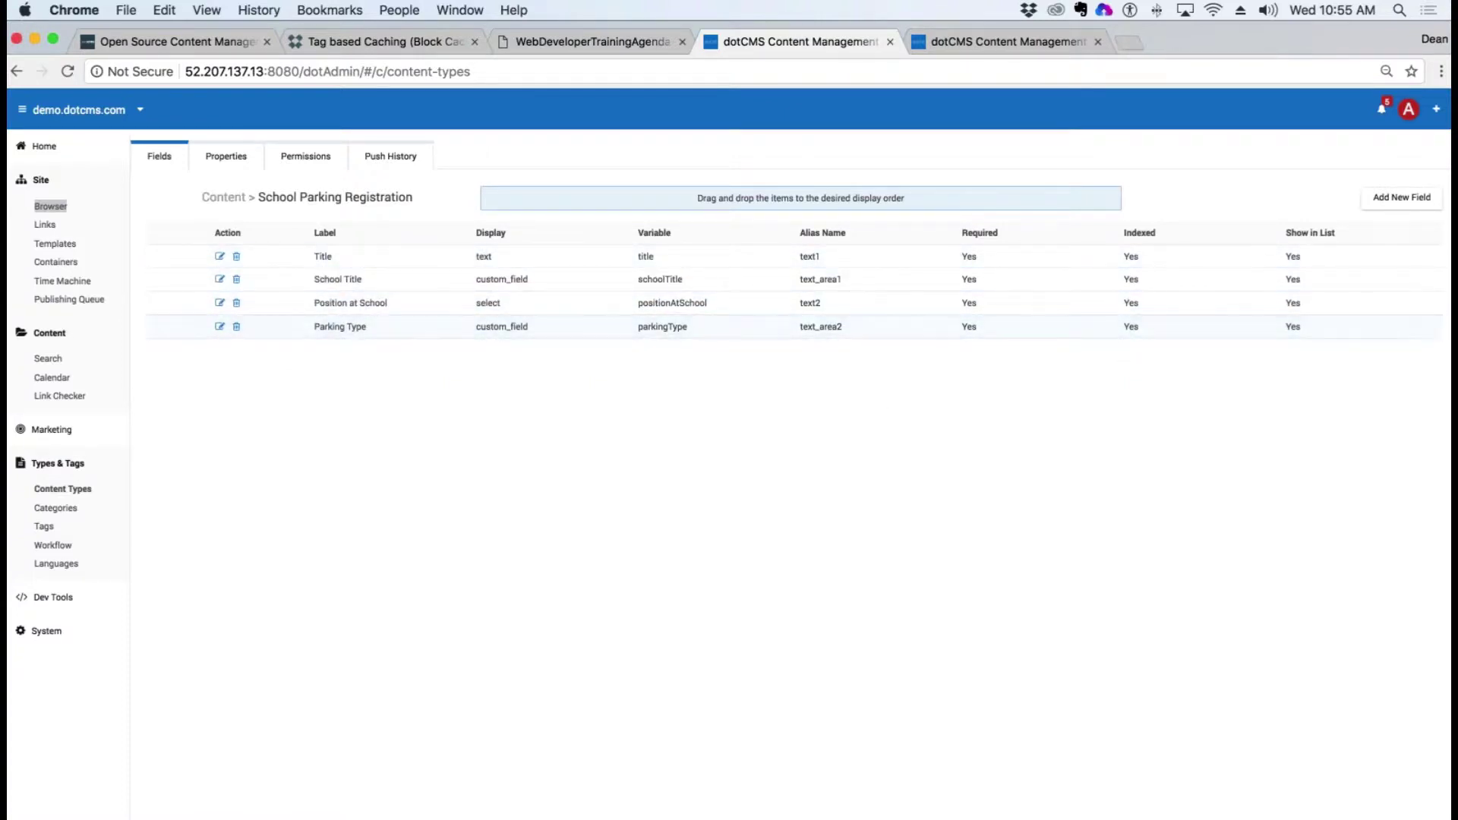
click(48, 358)
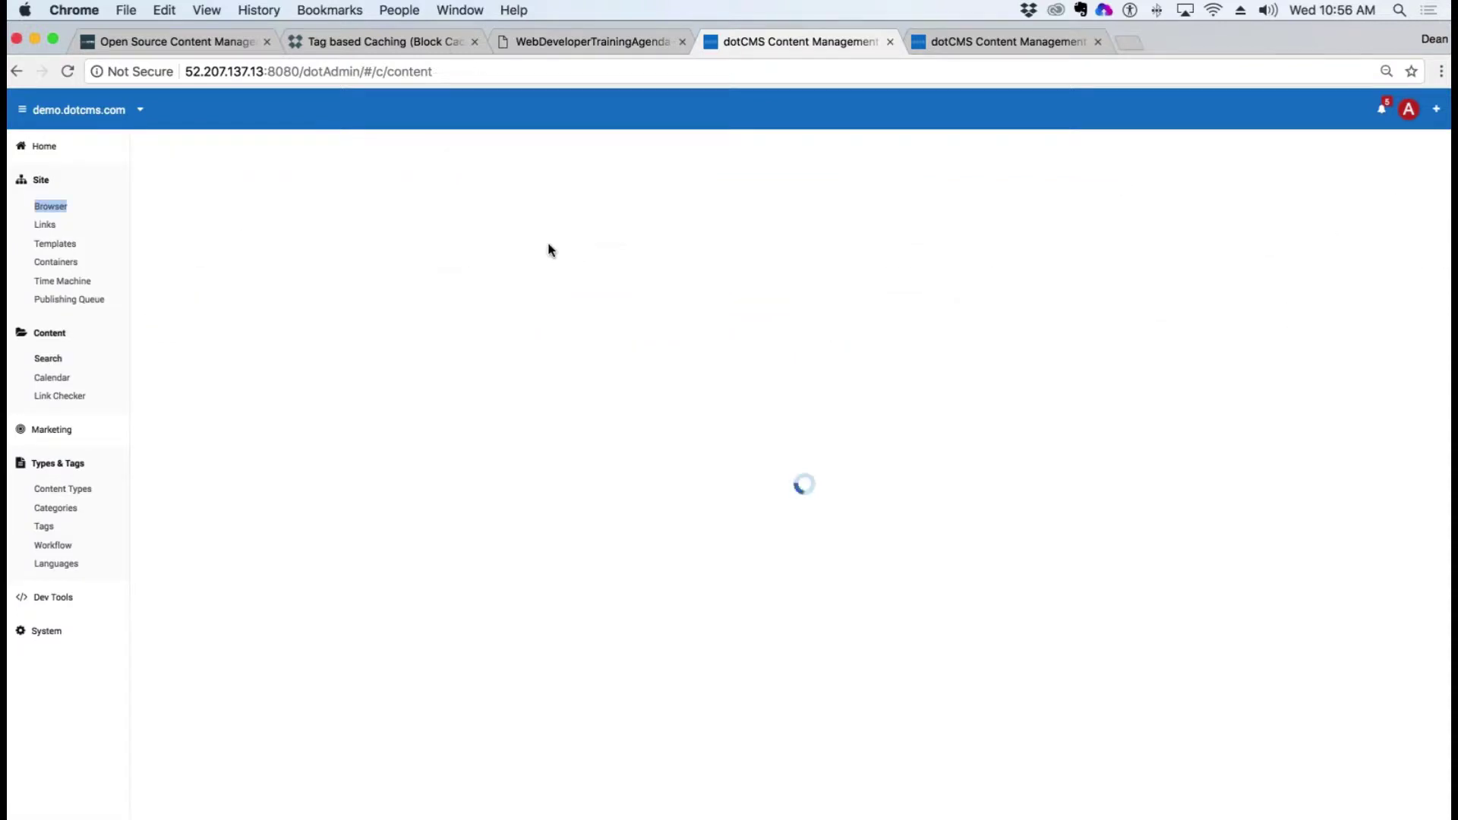
Step: Open the Osceola Teacher Parking Space Request and preview the Student and Faculty parking zones
click(493, 218)
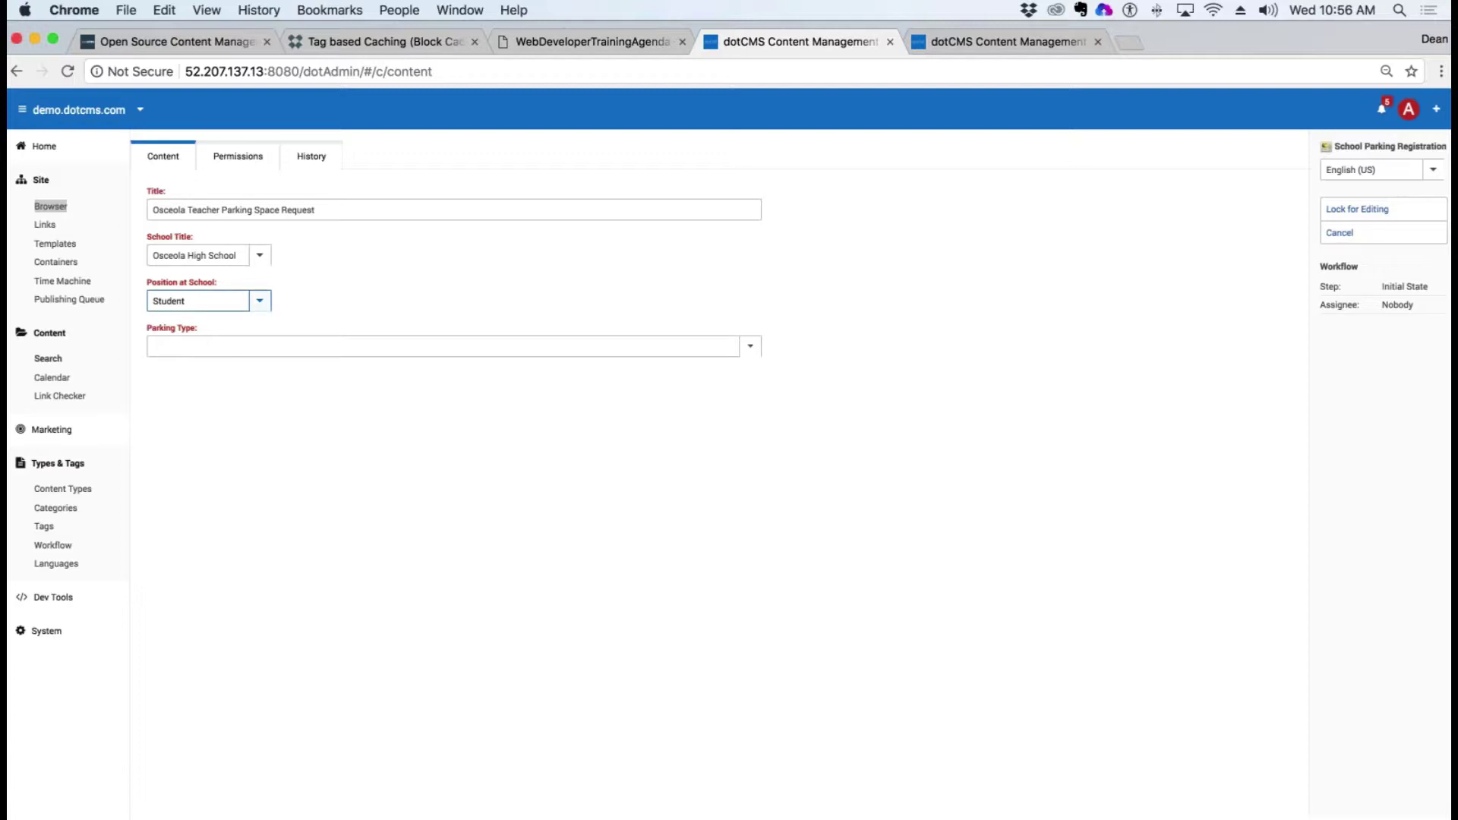
click(260, 301)
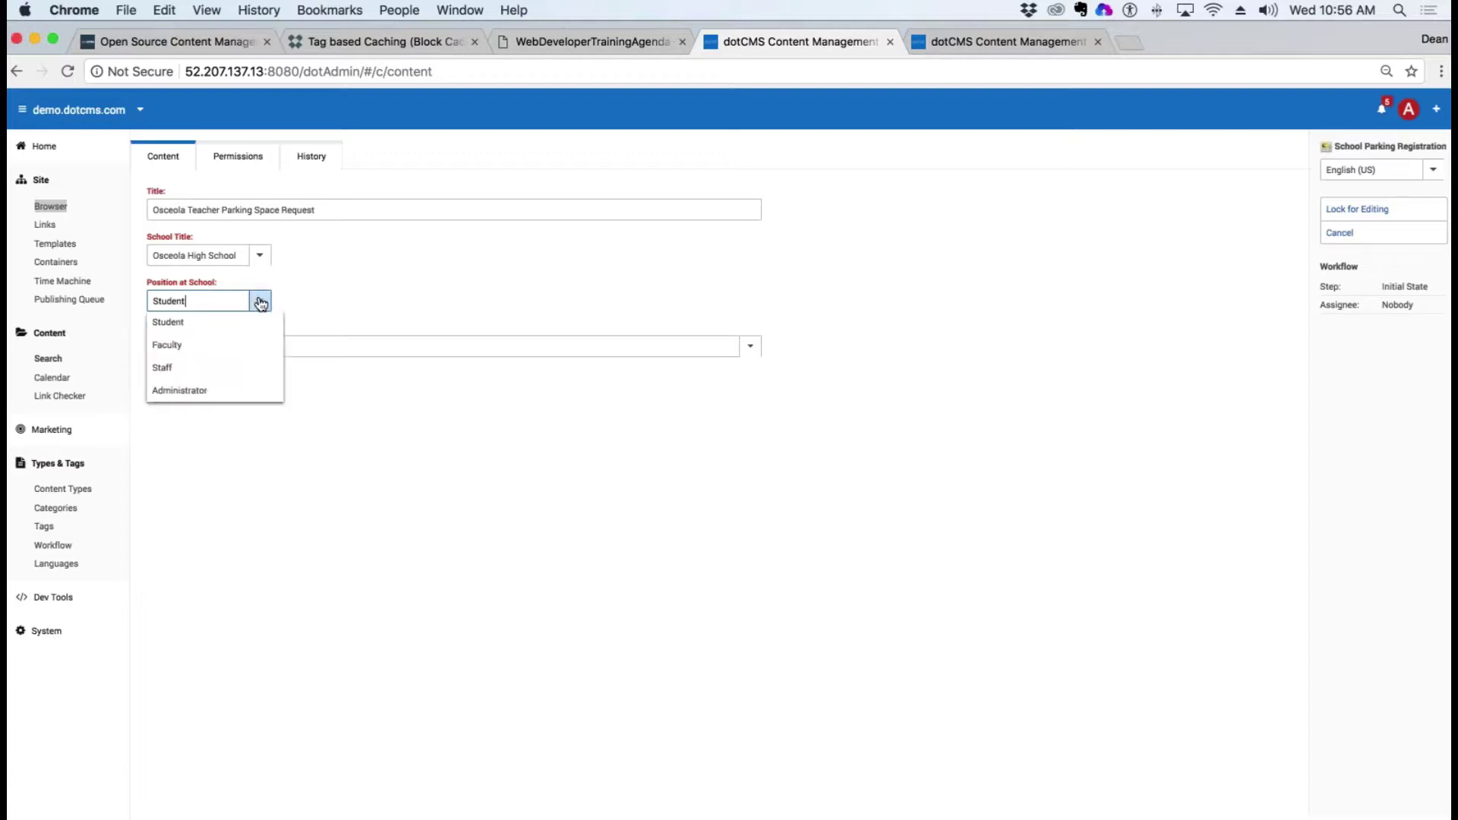
click(168, 322)
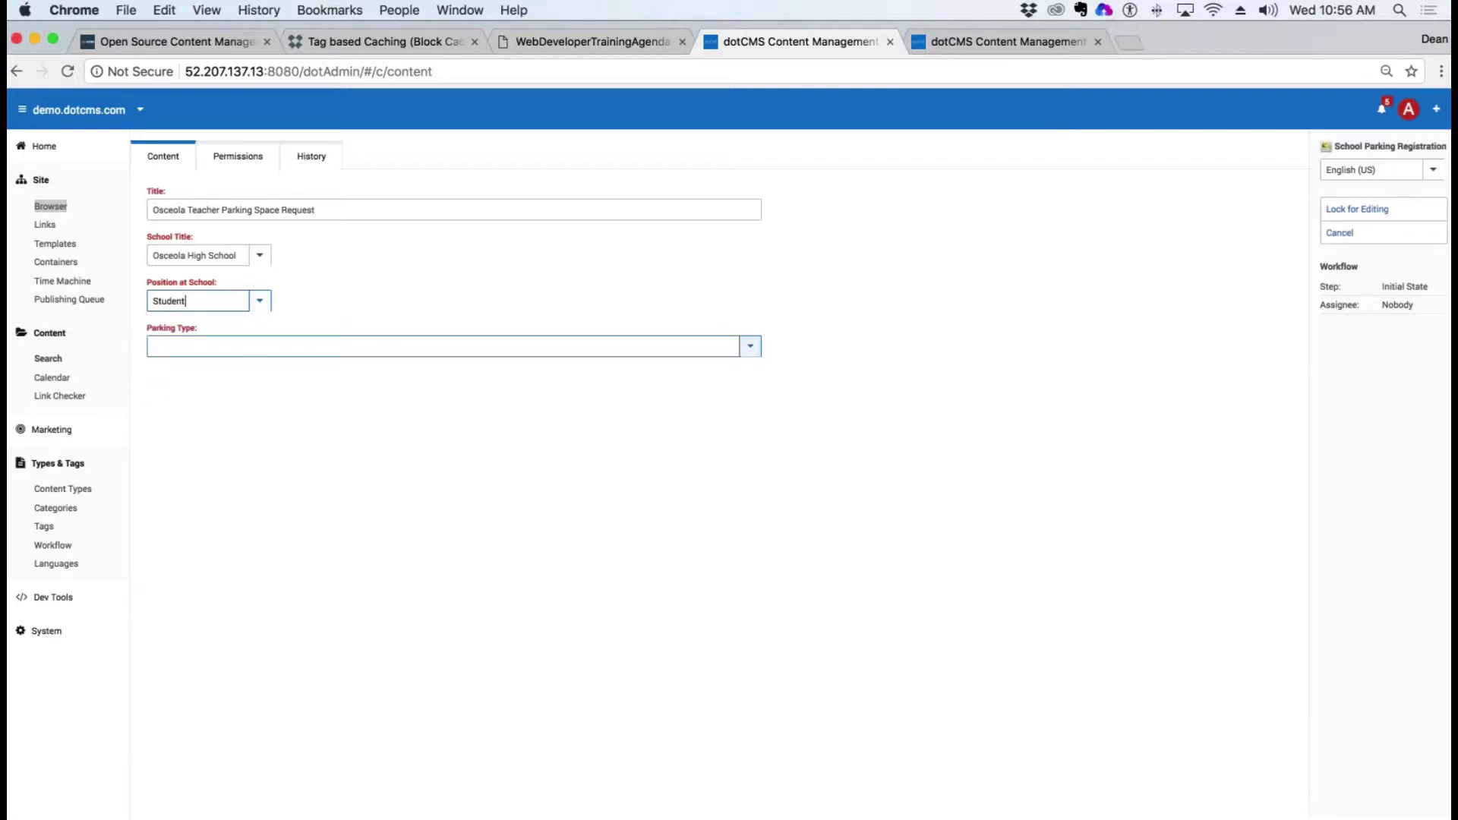
click(749, 347)
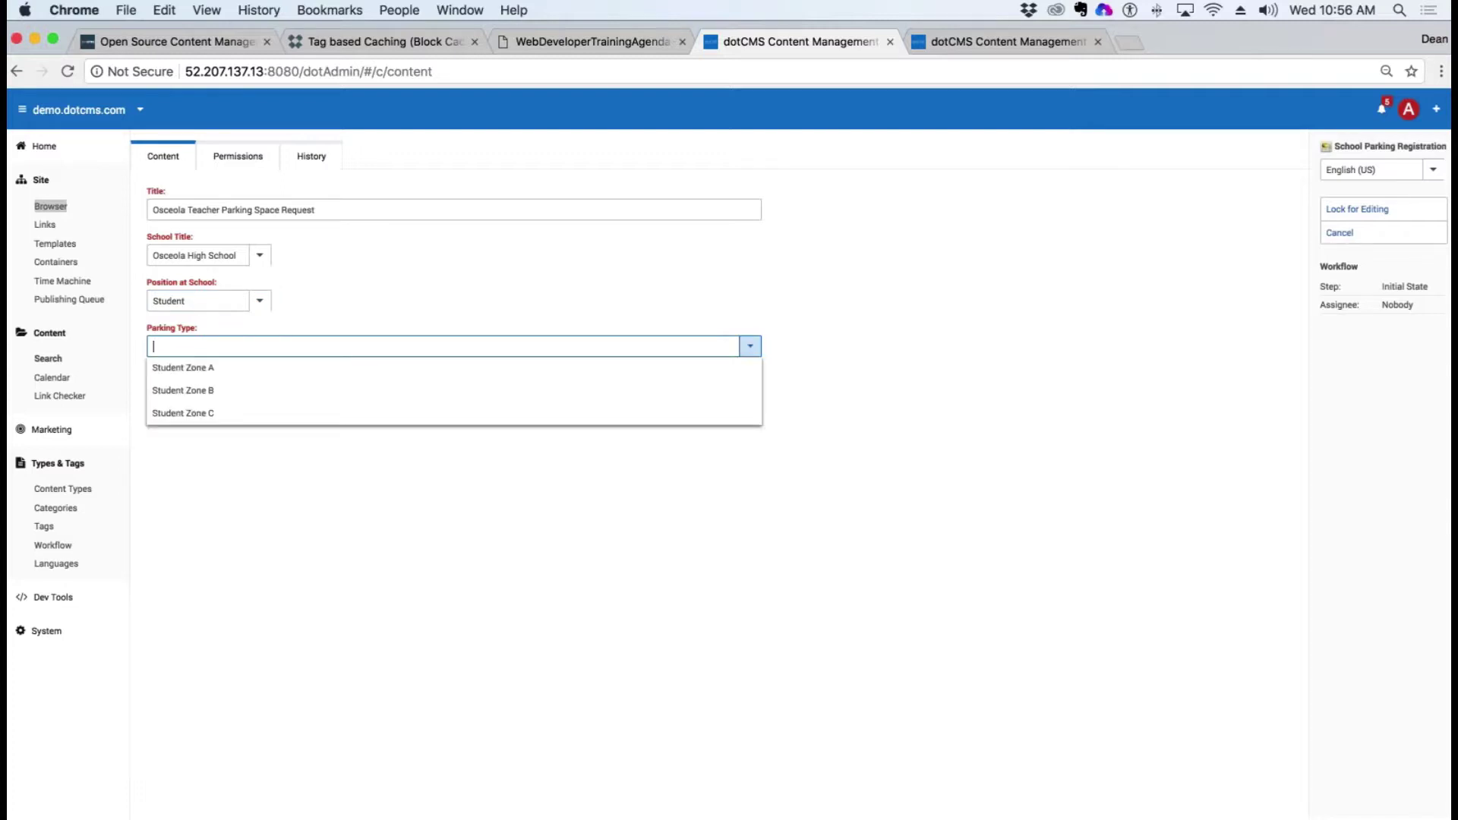
click(283, 303)
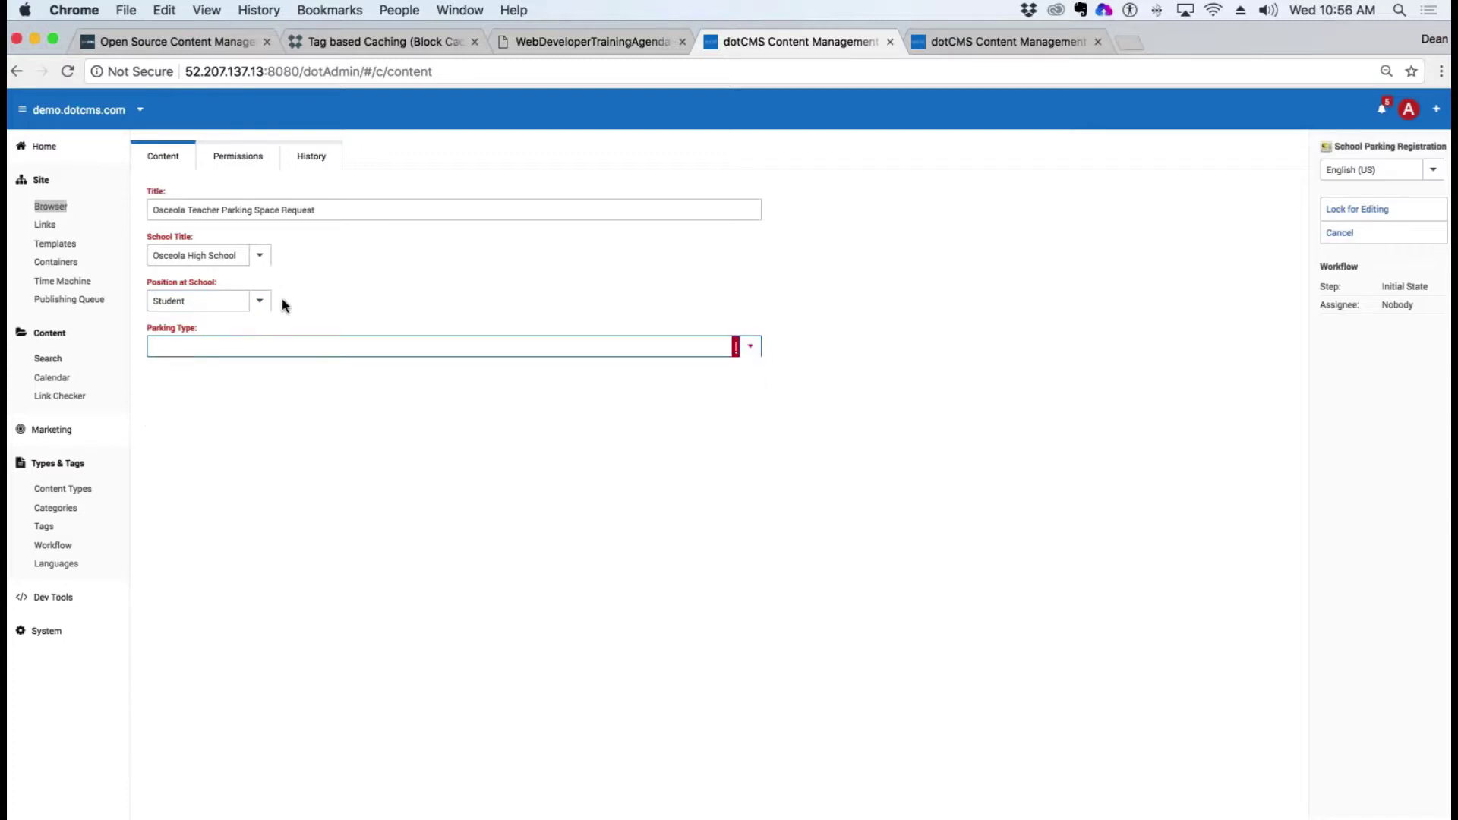
click(260, 301)
click(180, 346)
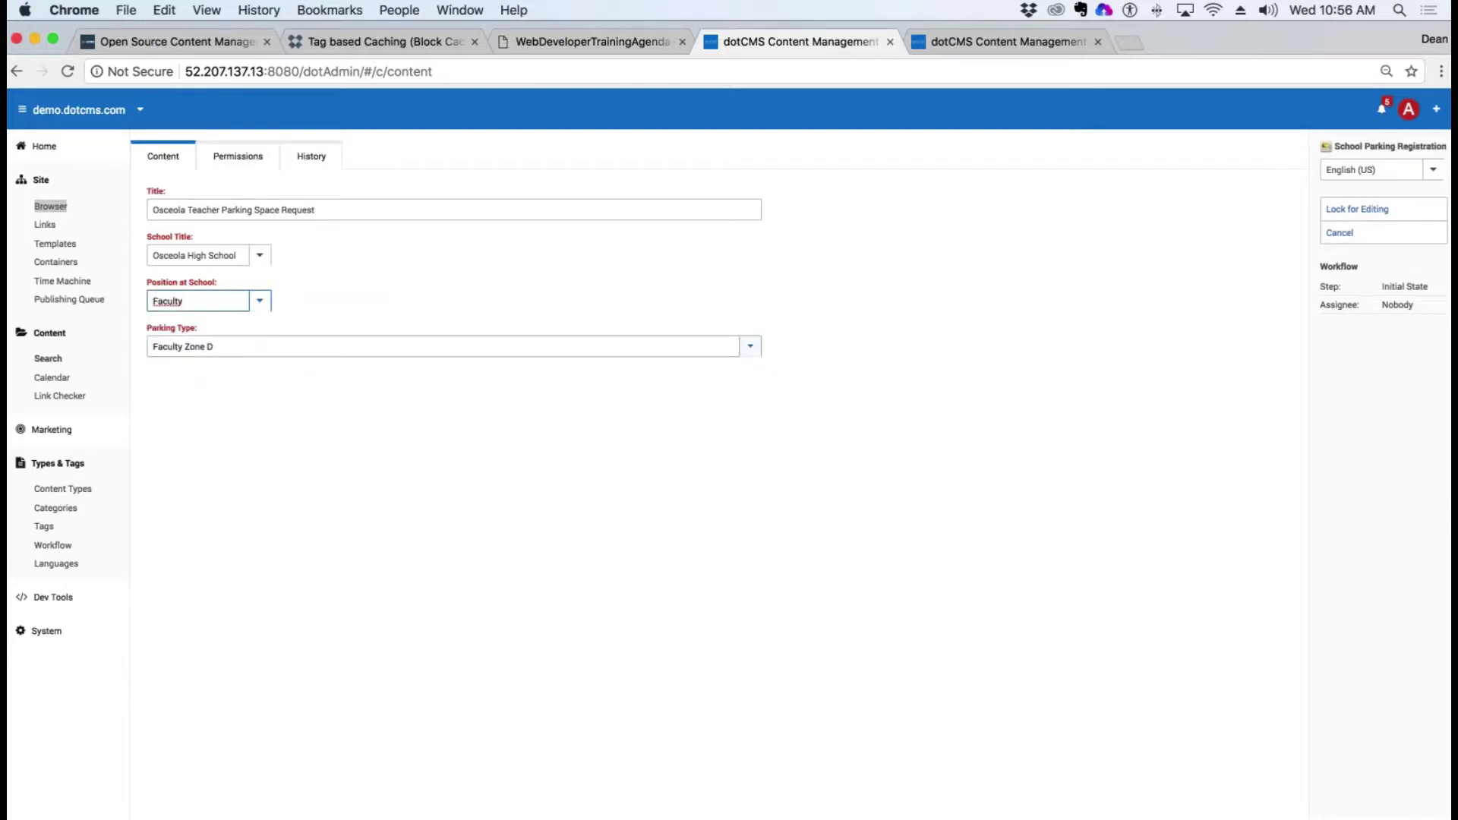
key(Tab)
key(Down)
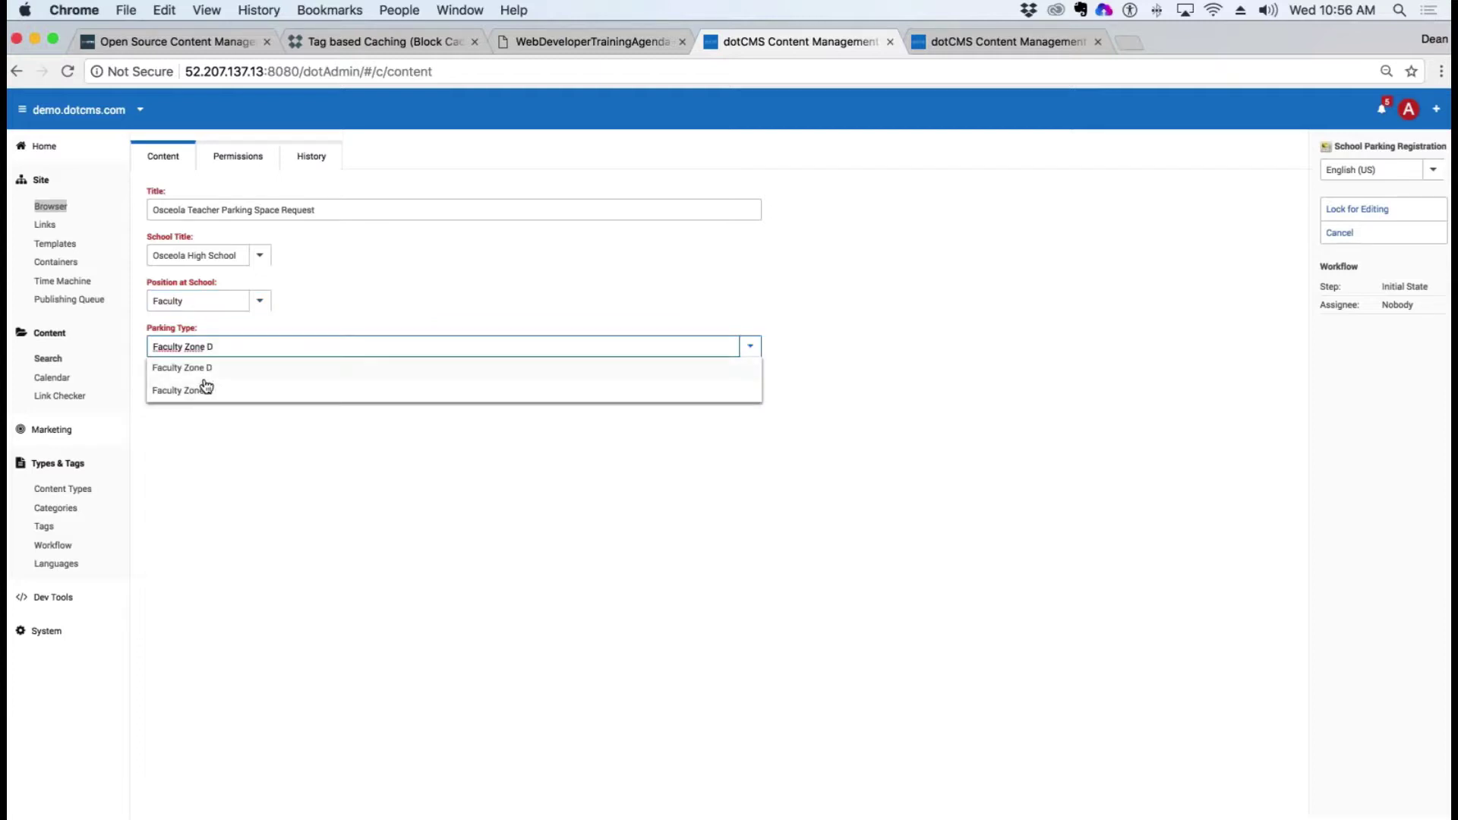
key(shift+Tab)
key(Down)
Step: Preview the parking zones offered for the Staff and Administrator positions
click(182, 368)
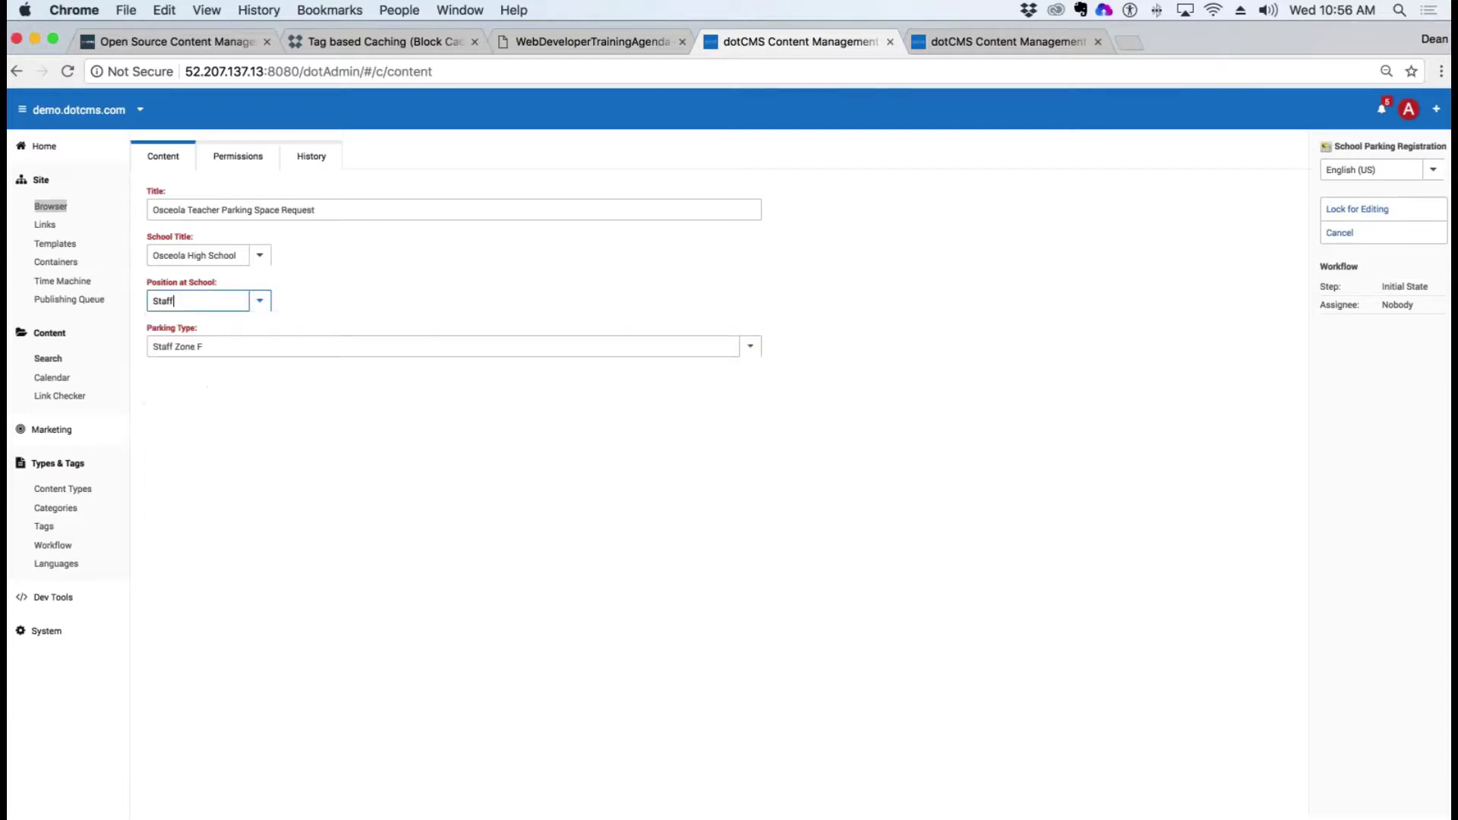
key(Tab)
key(Down)
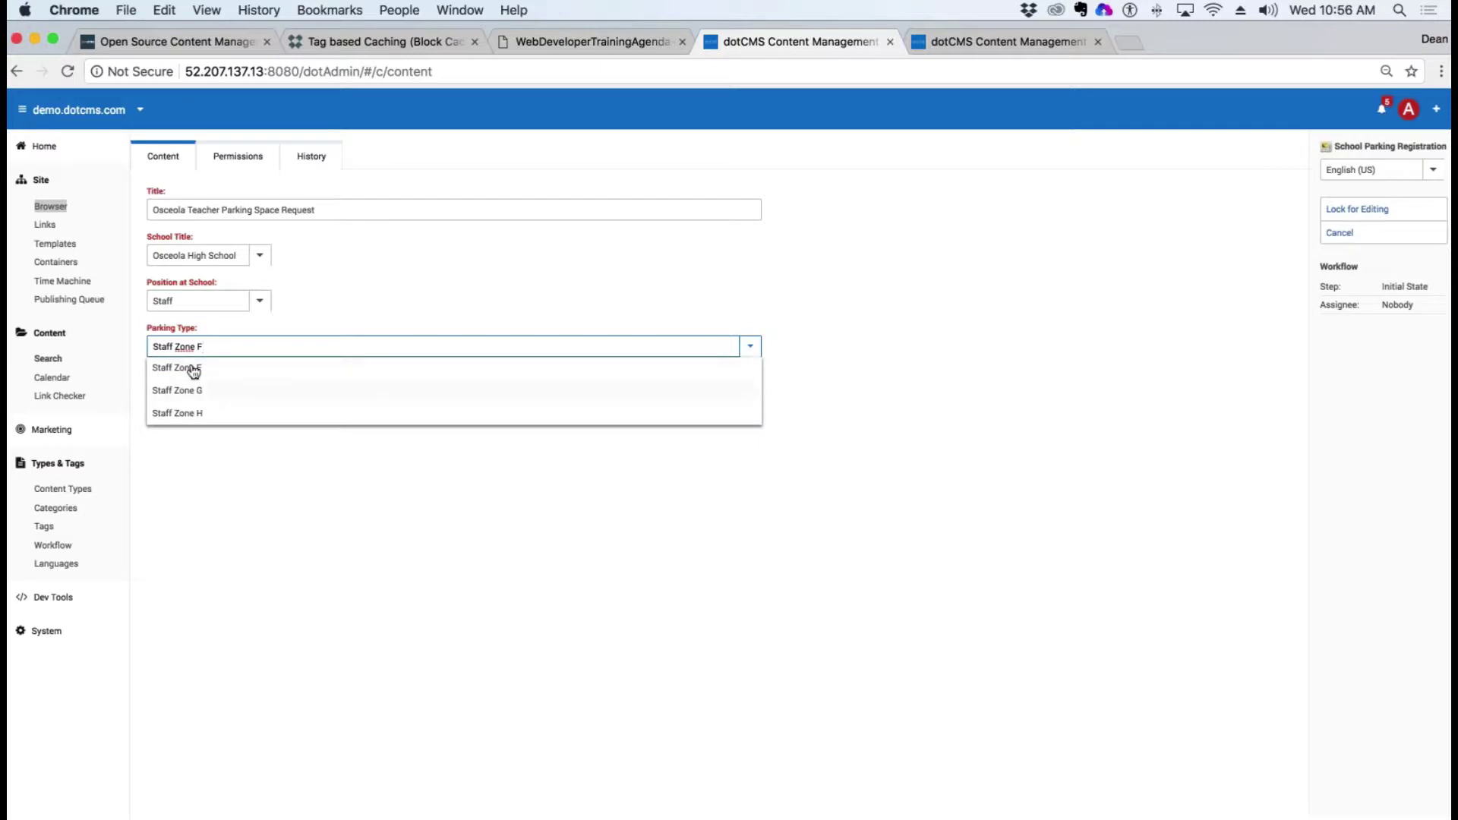
key(shift+Tab)
key(Down)
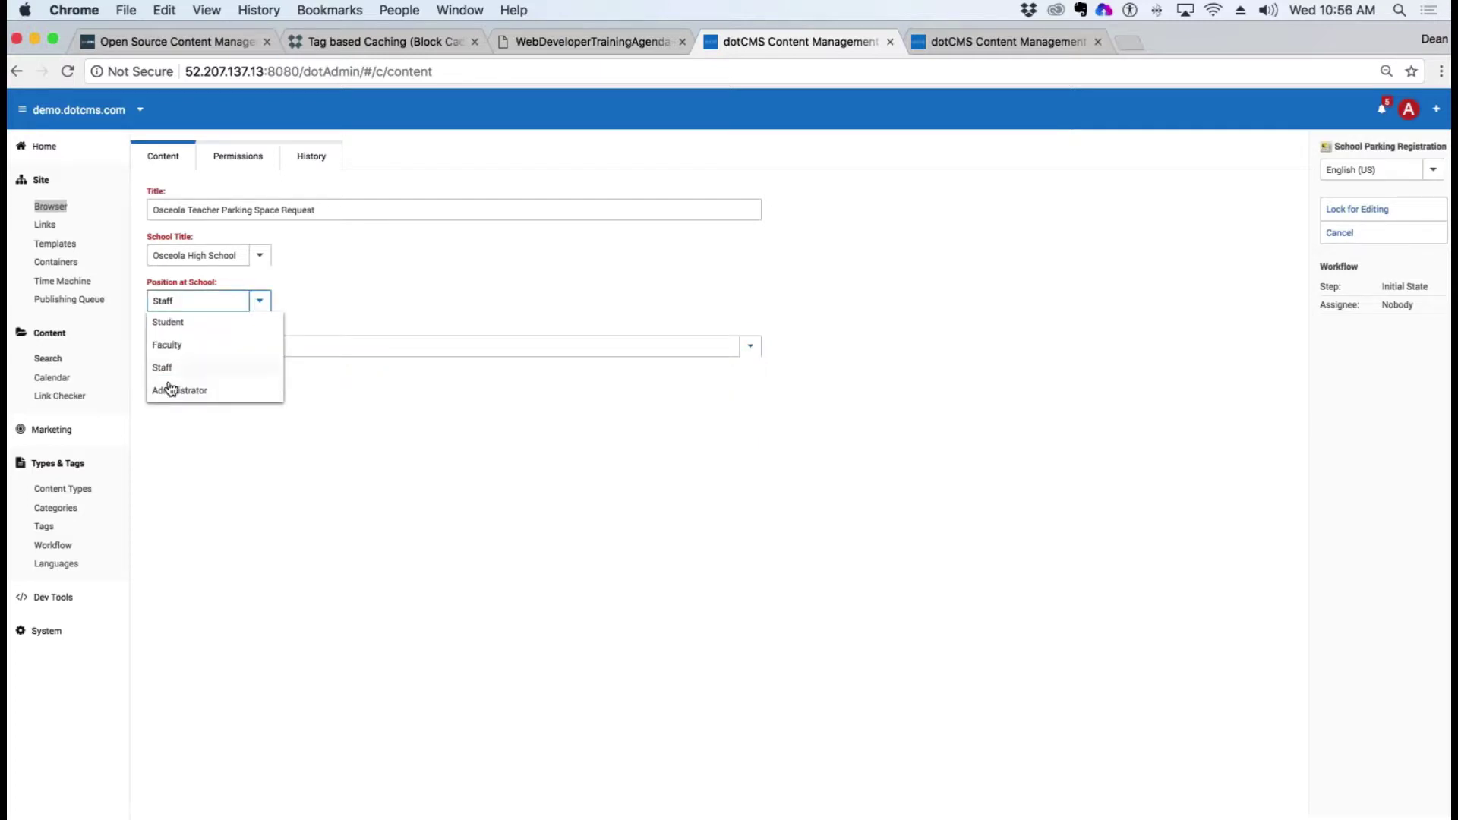
click(171, 390)
key(Tab)
key(Down)
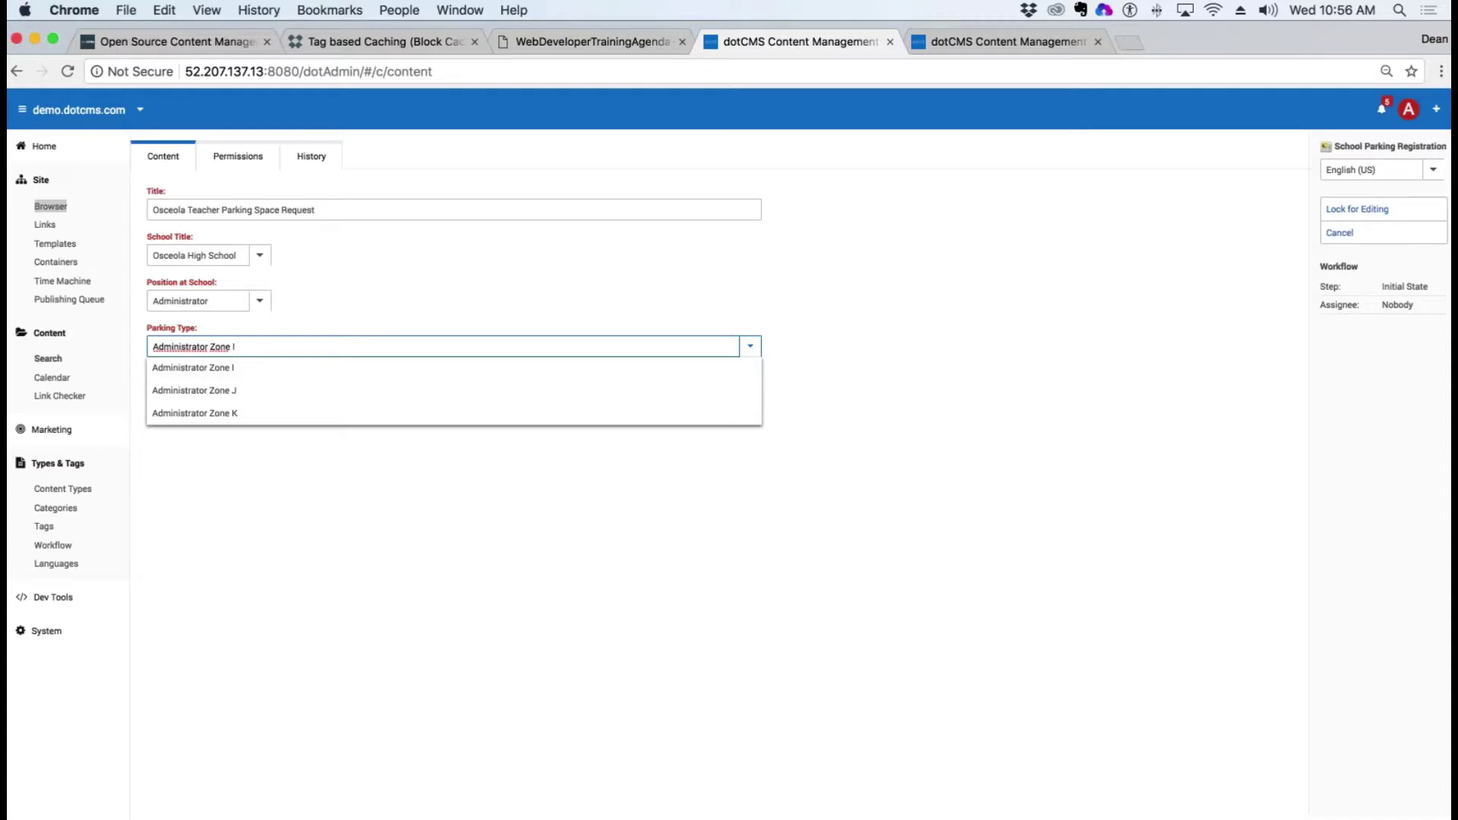
drag(227, 327, 148, 325)
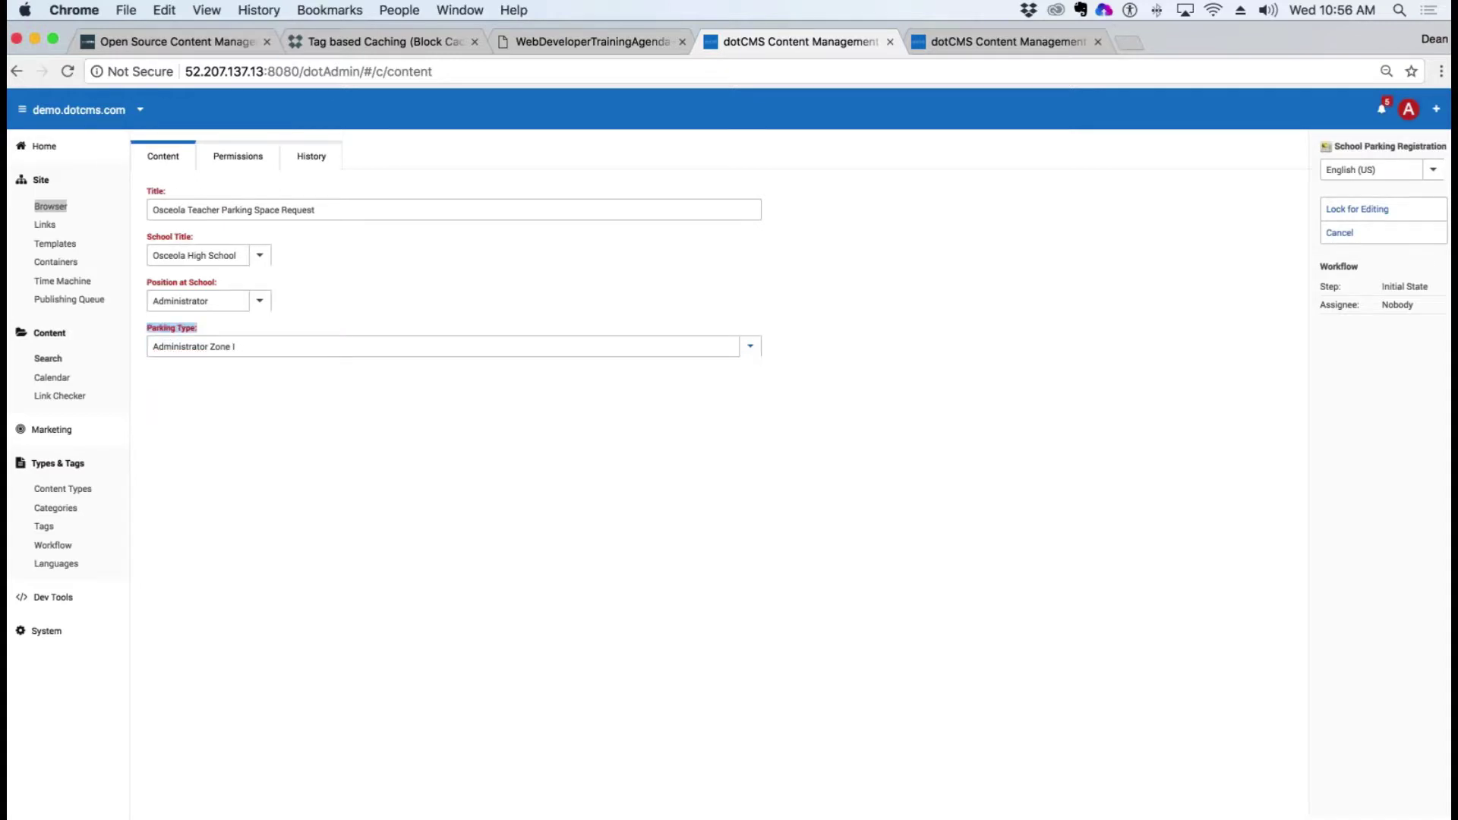
drag(218, 282, 147, 282)
drag(194, 236, 146, 236)
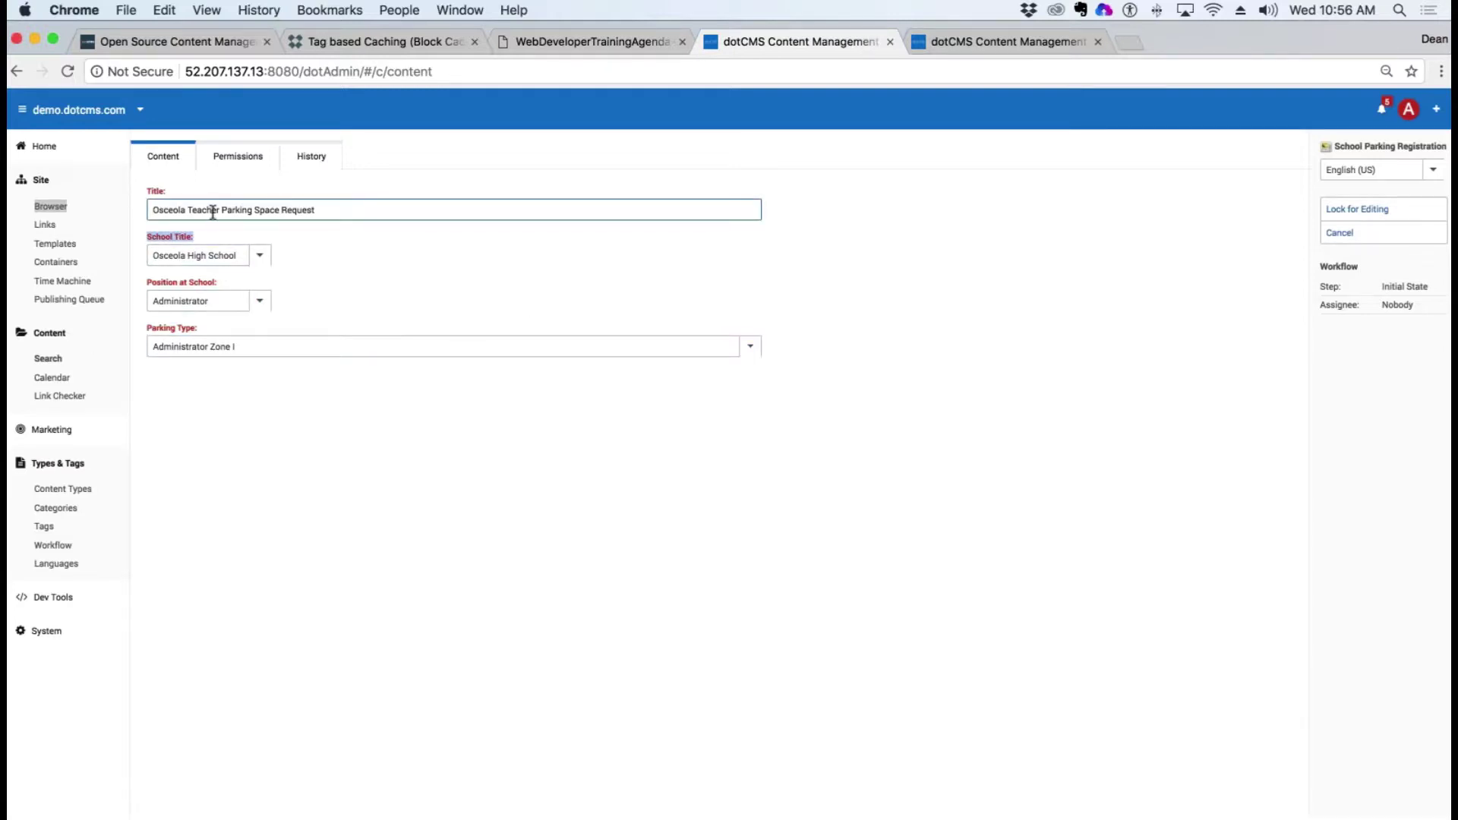
drag(213, 211, 315, 211)
Step: Set Faculty with Faculty Zone E, then lock, save/publish and reopen the request
click(260, 301)
click(186, 343)
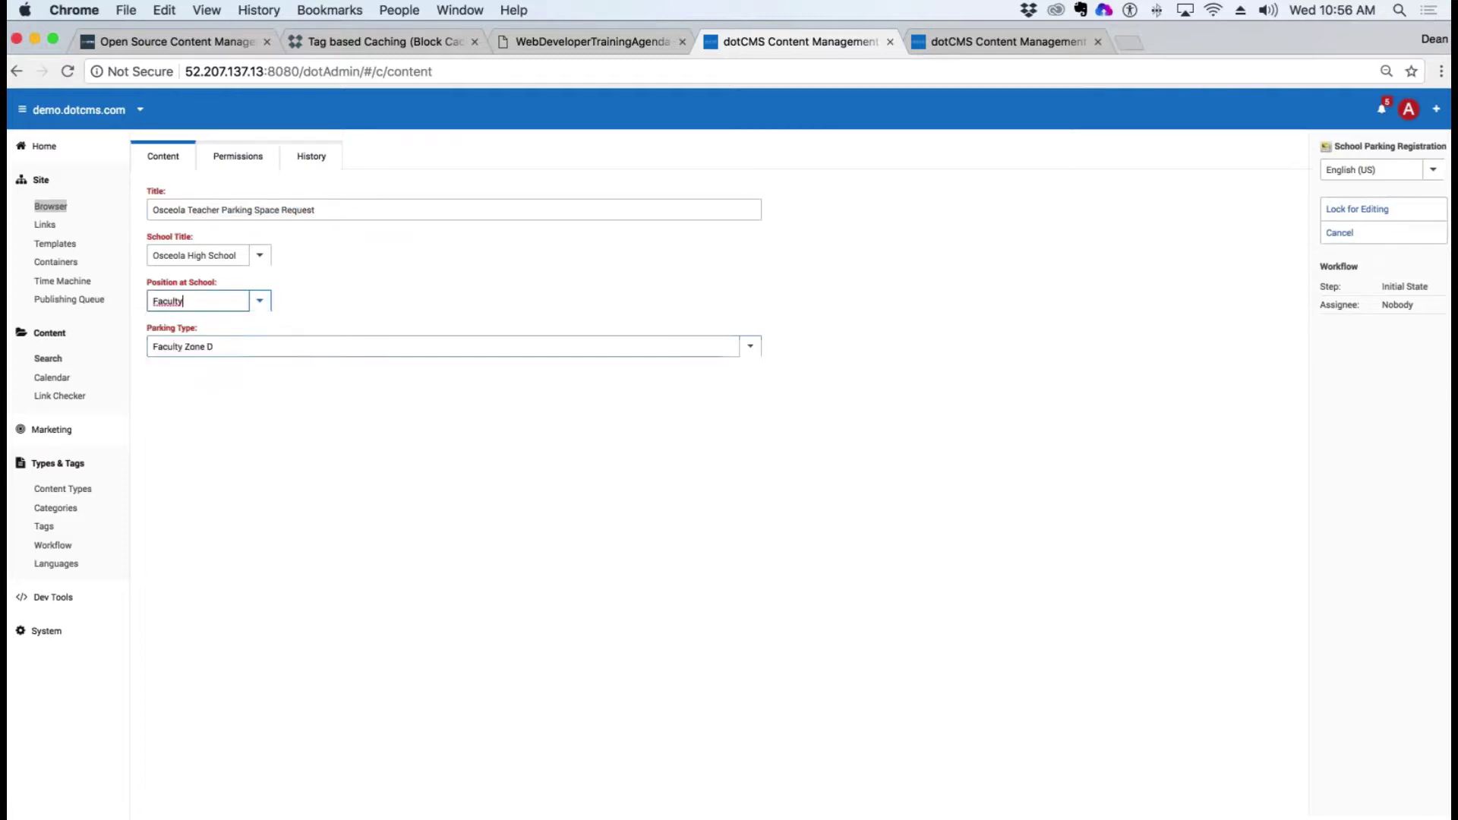
click(212, 347)
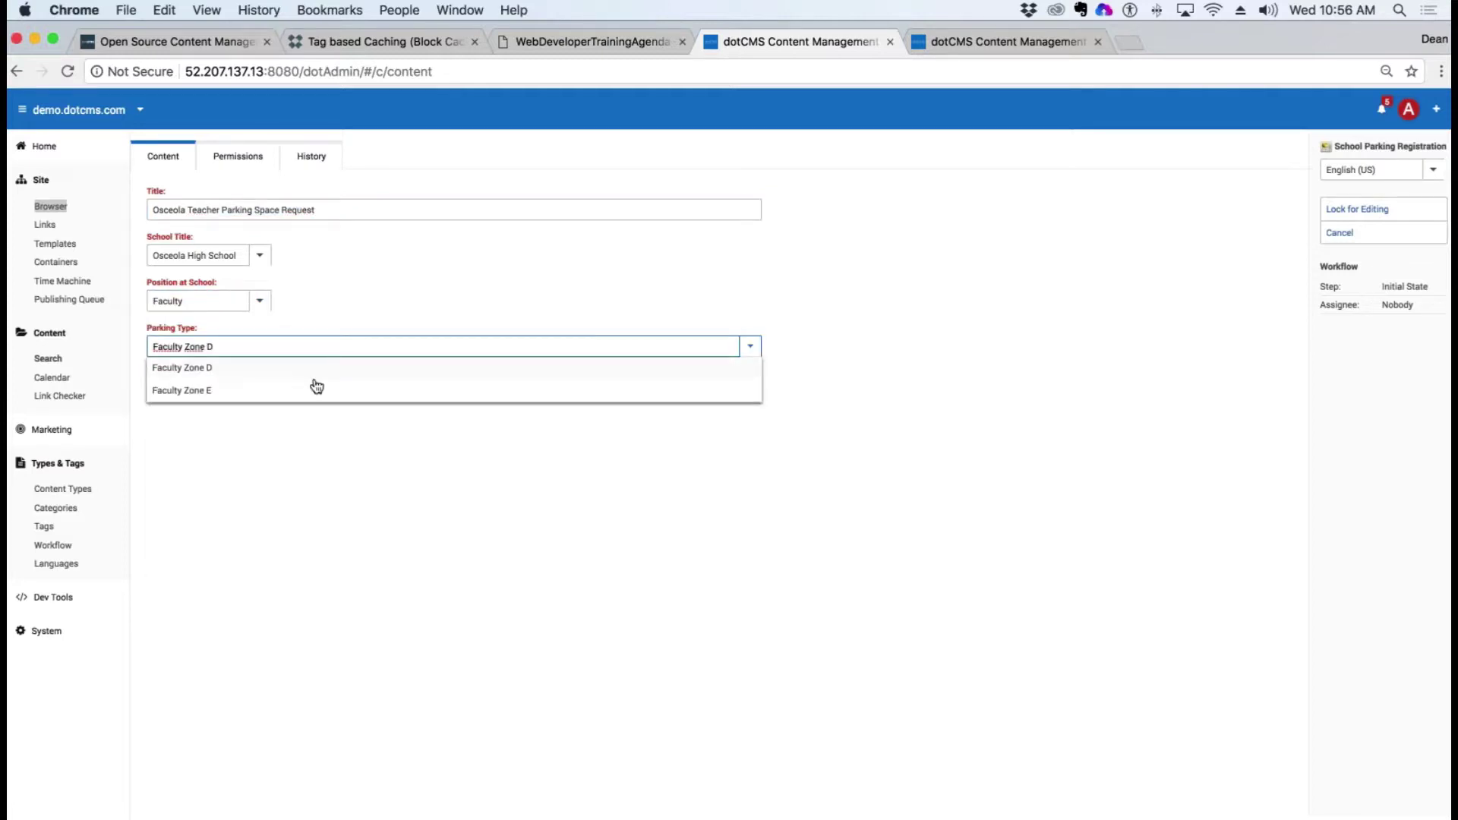
click(190, 391)
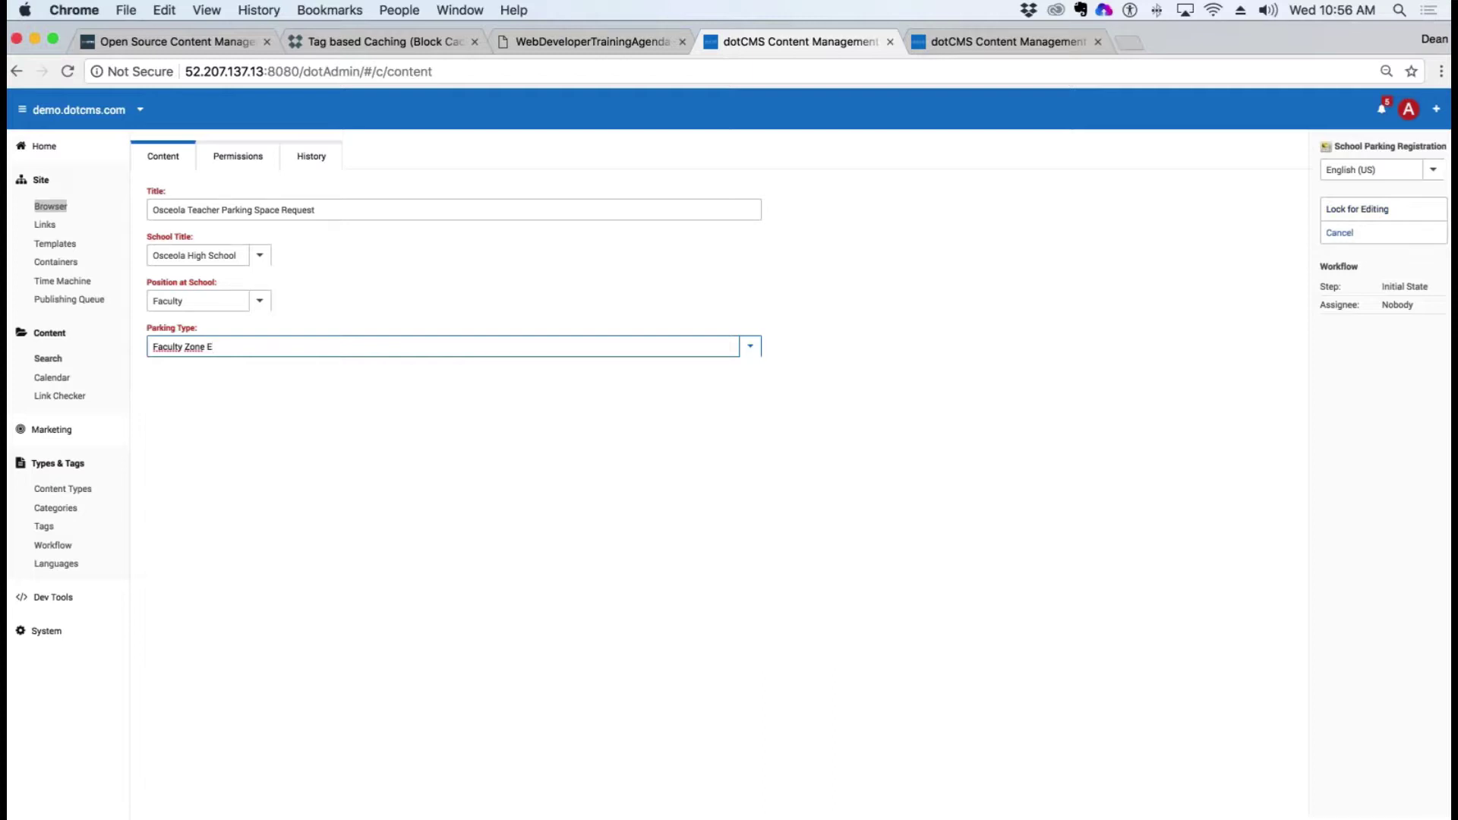
click(1357, 209)
click(1368, 261)
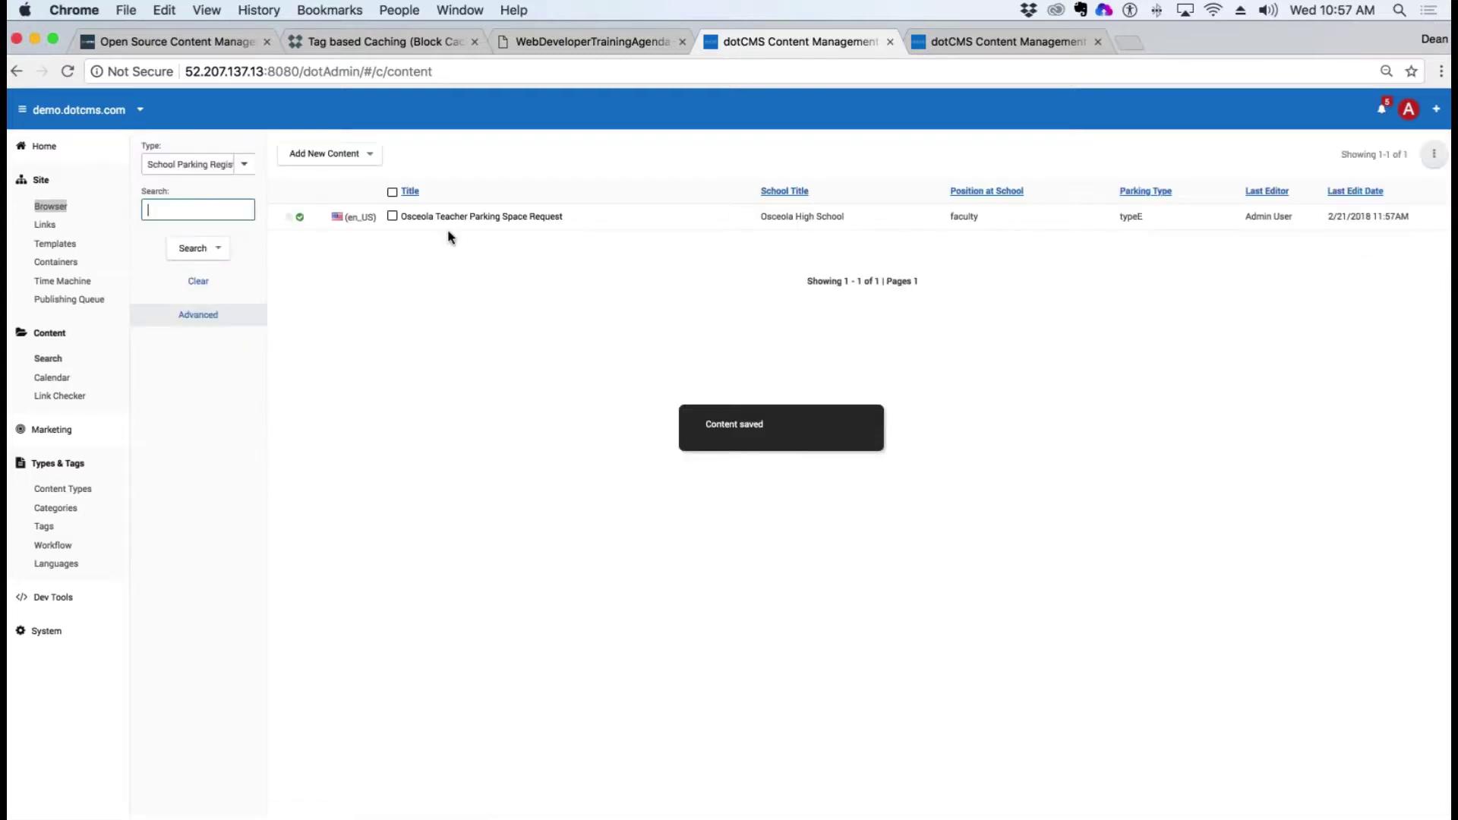
click(523, 216)
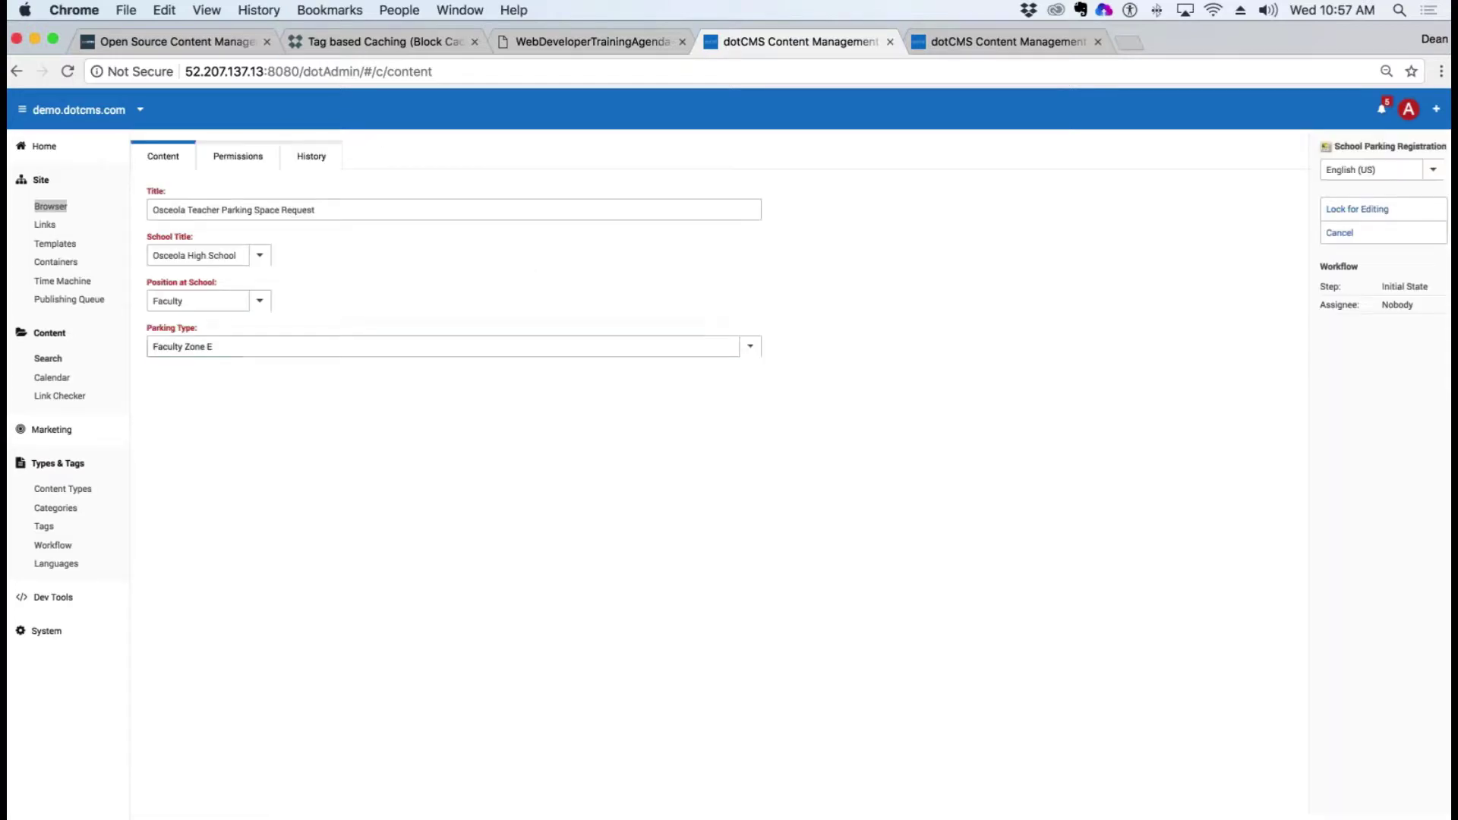
drag(199, 327, 131, 333)
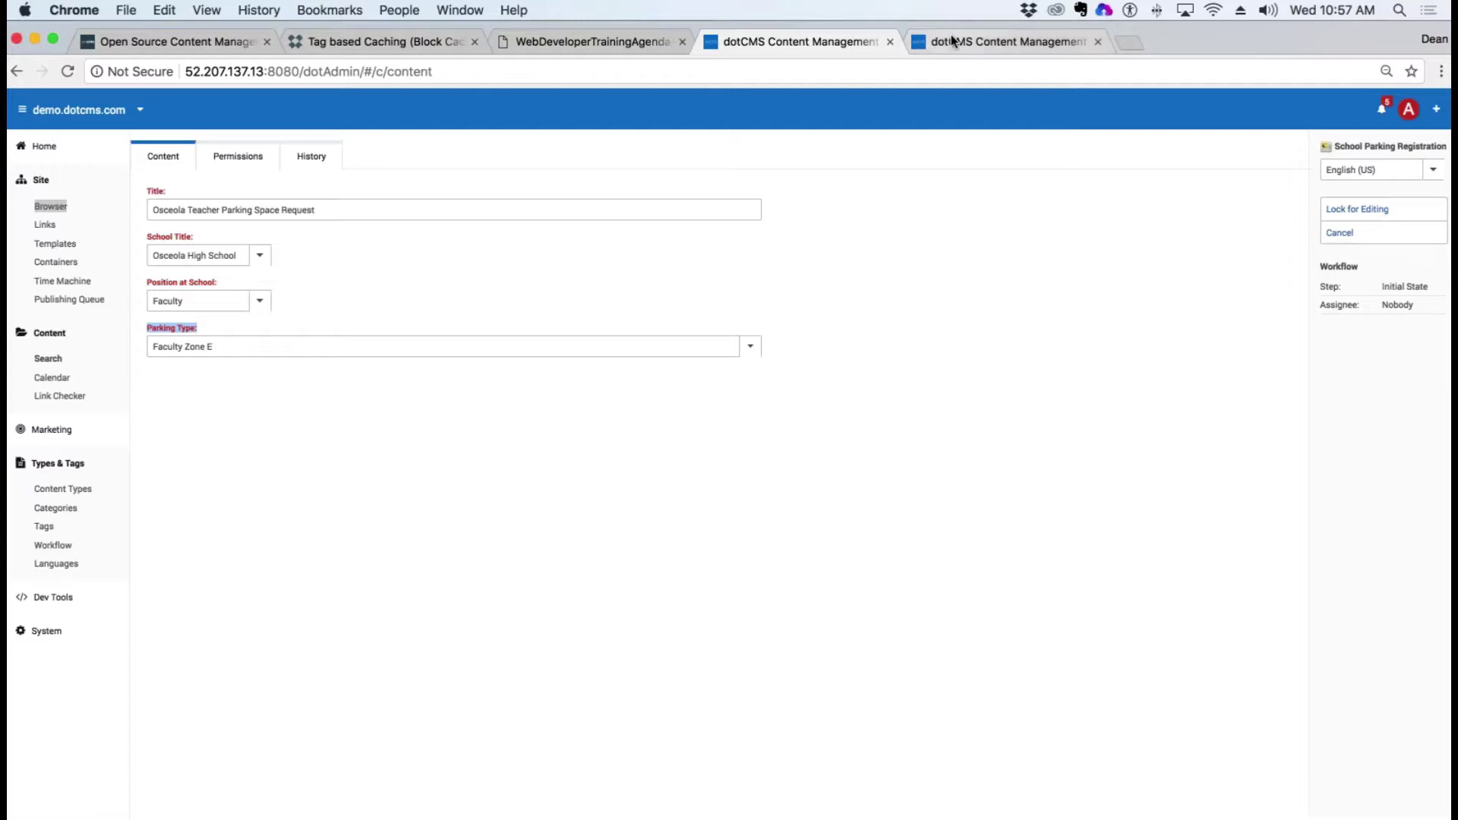
Step: In the other dotCMS tab, open the School Parking Registration content type and begin a new field
click(987, 42)
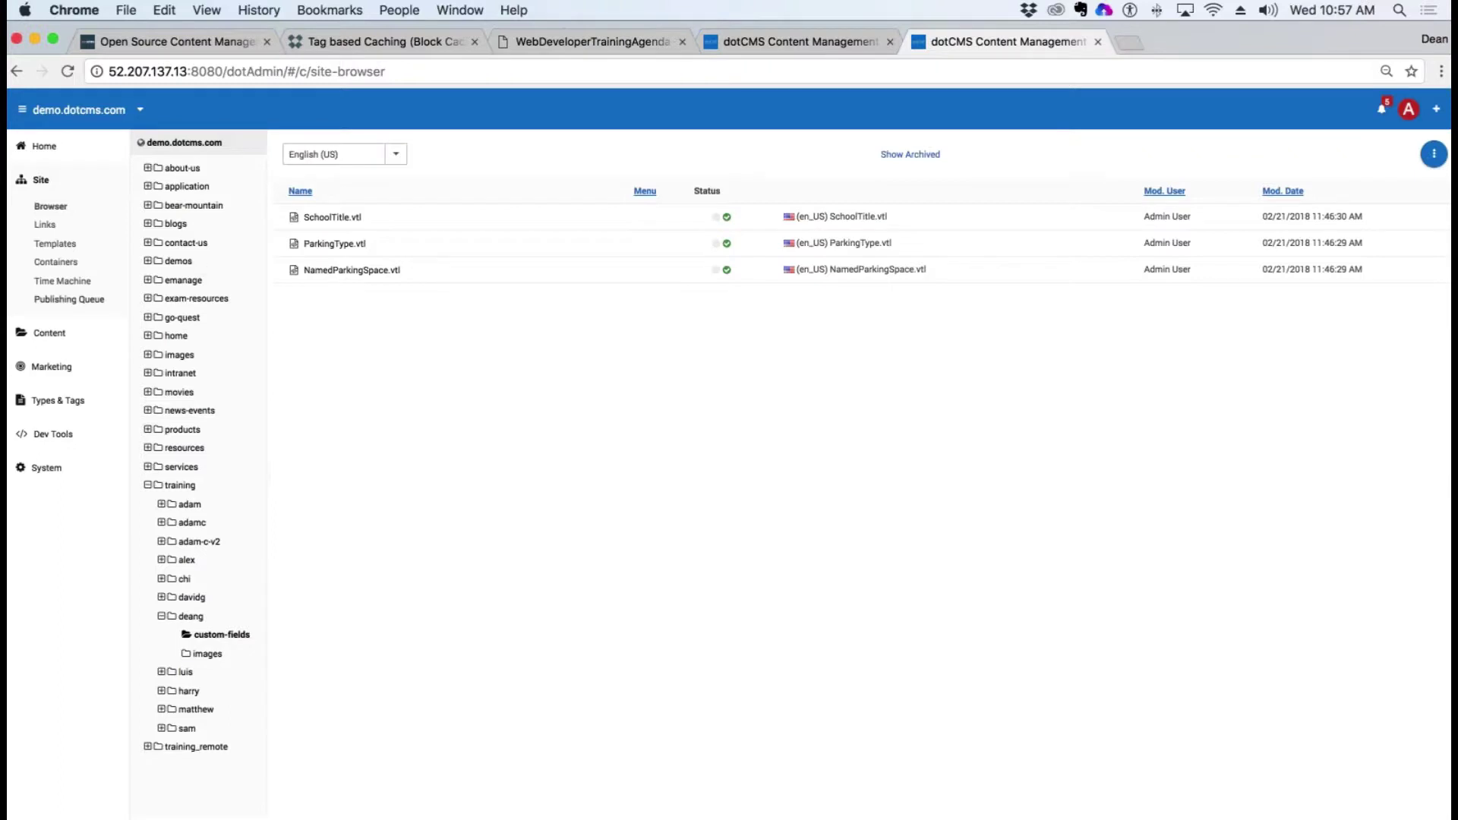
click(80, 409)
click(79, 428)
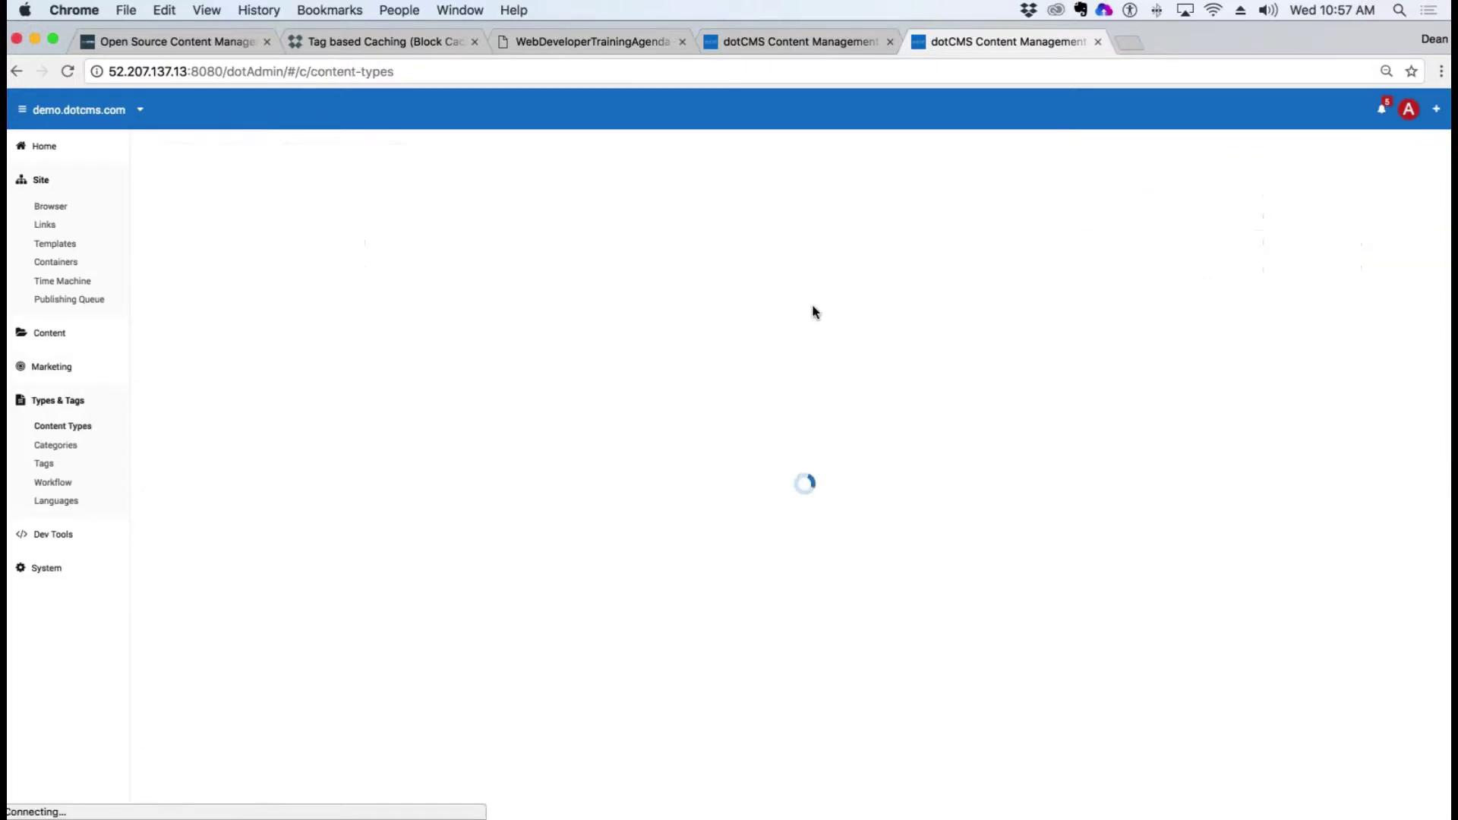
click(228, 218)
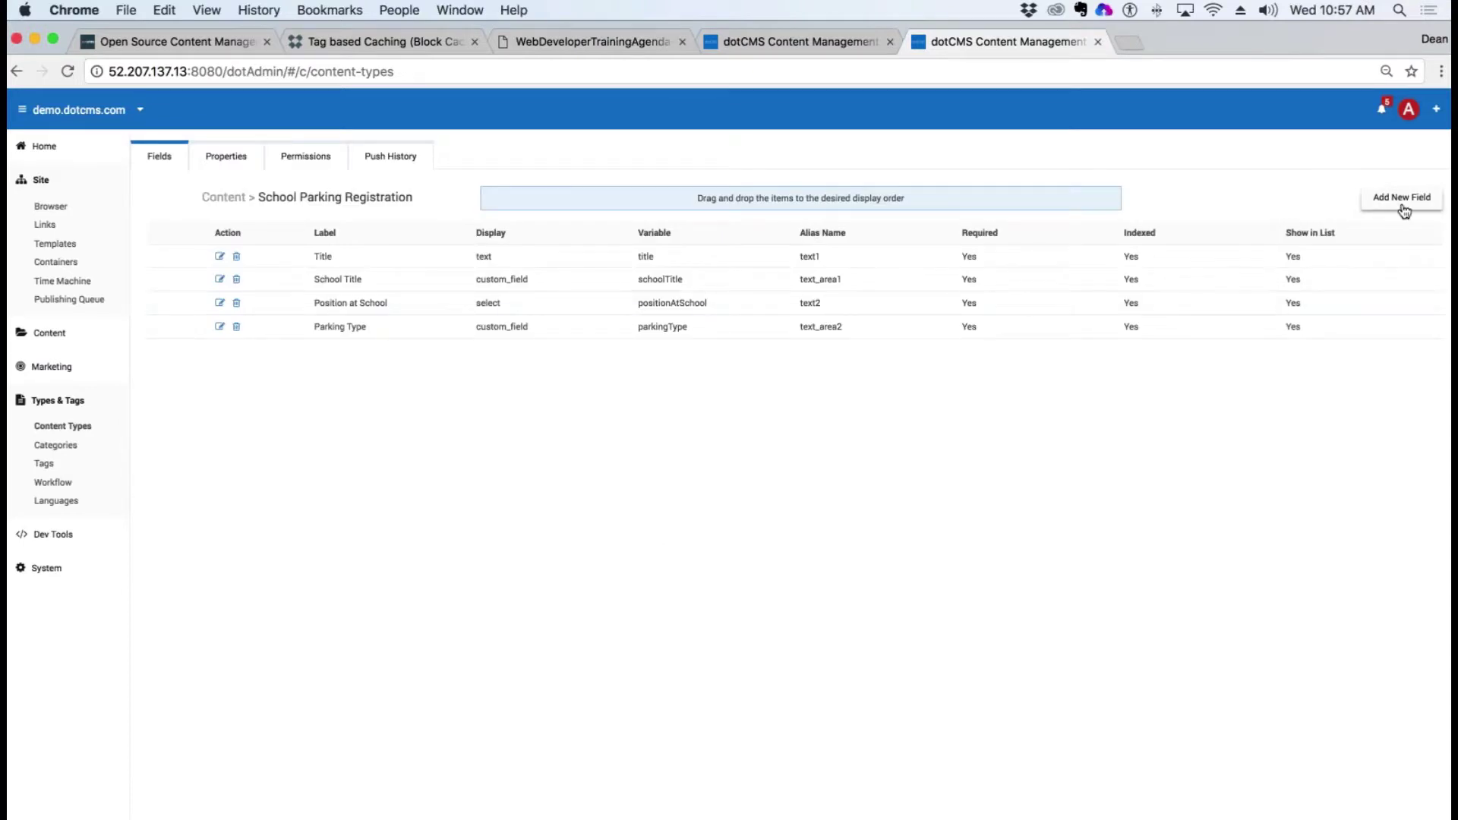
click(1405, 201)
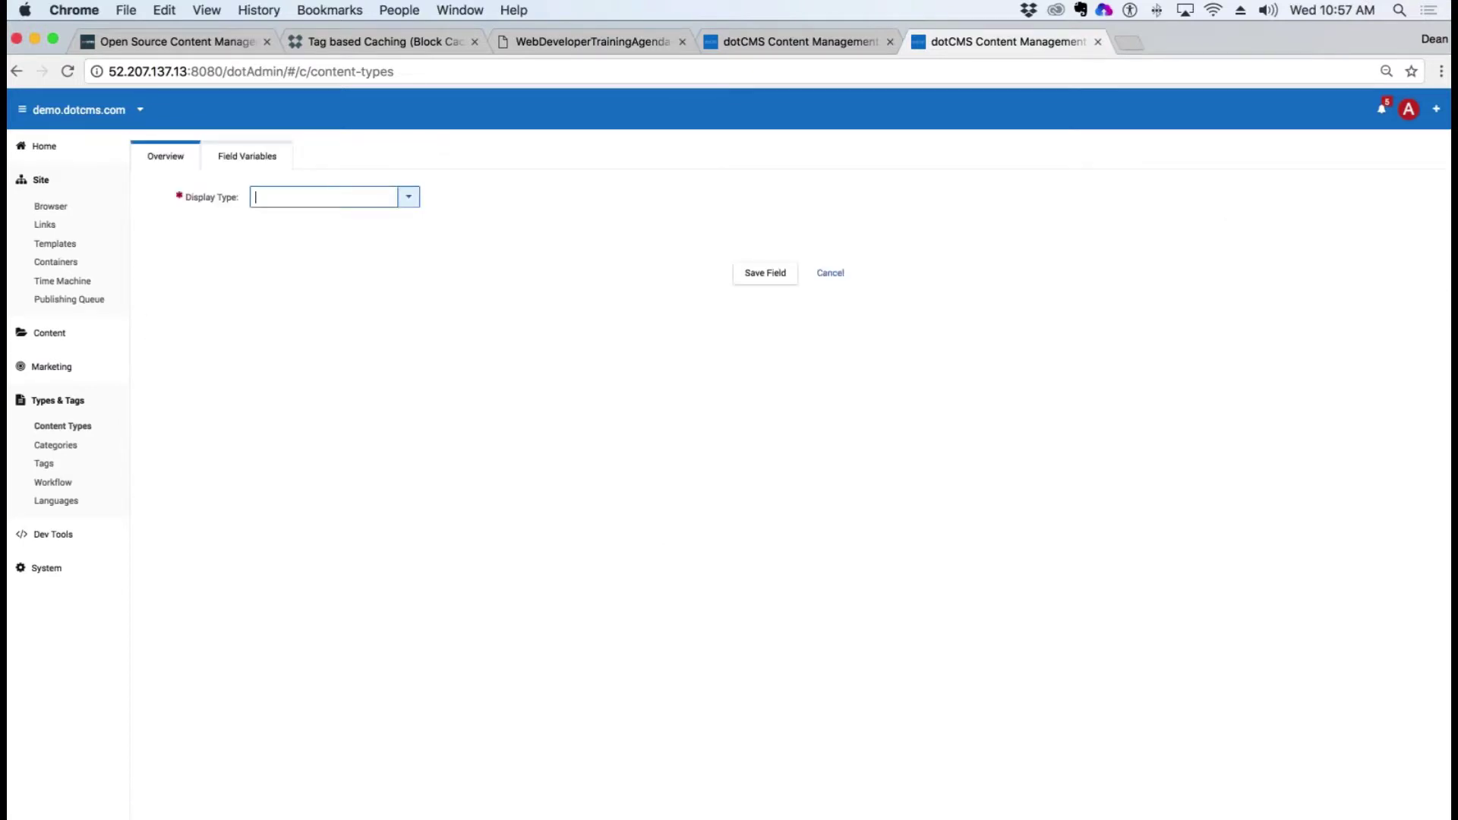
Step: Draft a Custom Field labelled 'Named Parking Space' with the four position options pasted as its value
click(409, 197)
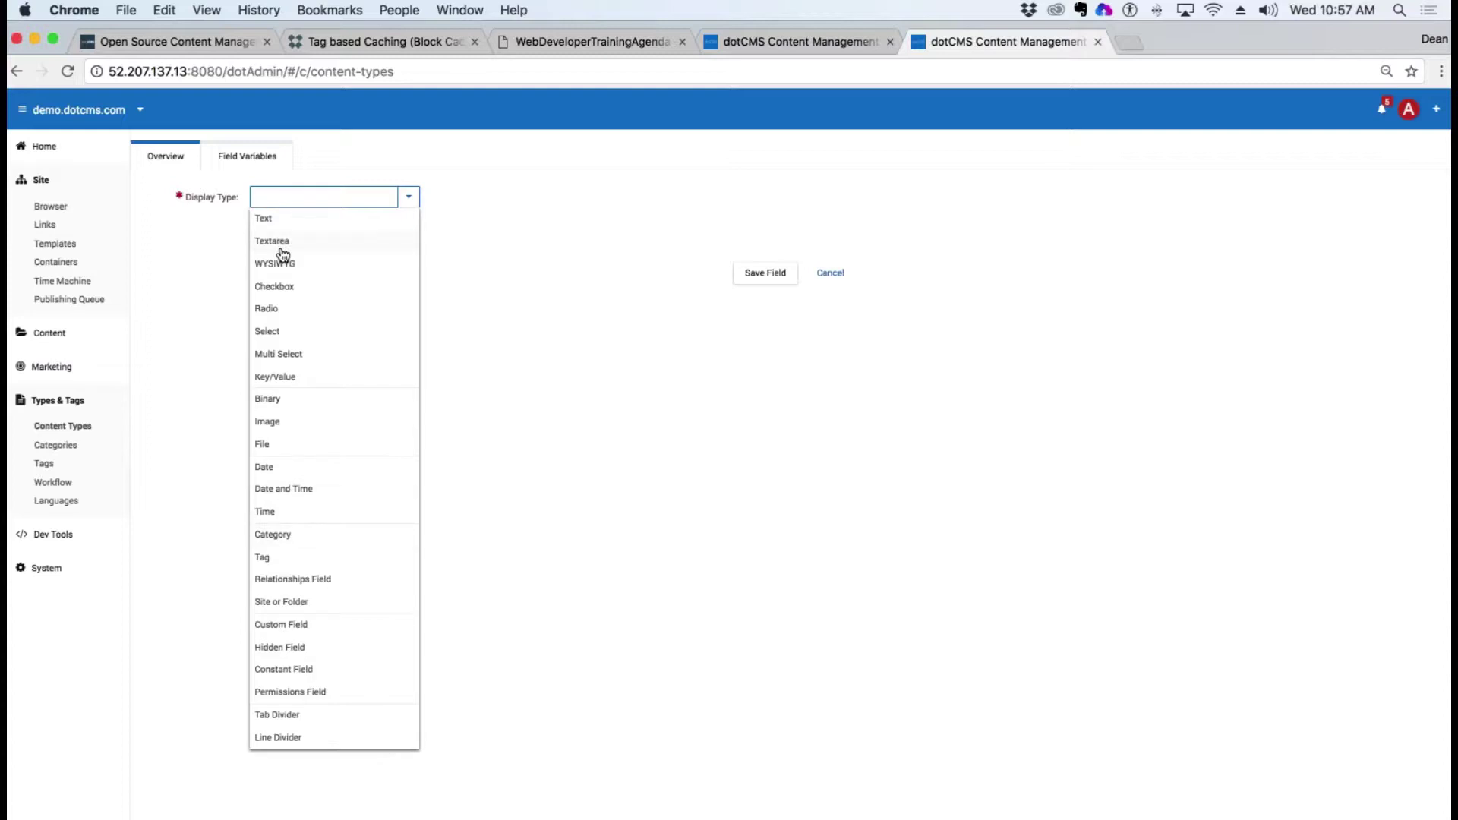
click(281, 625)
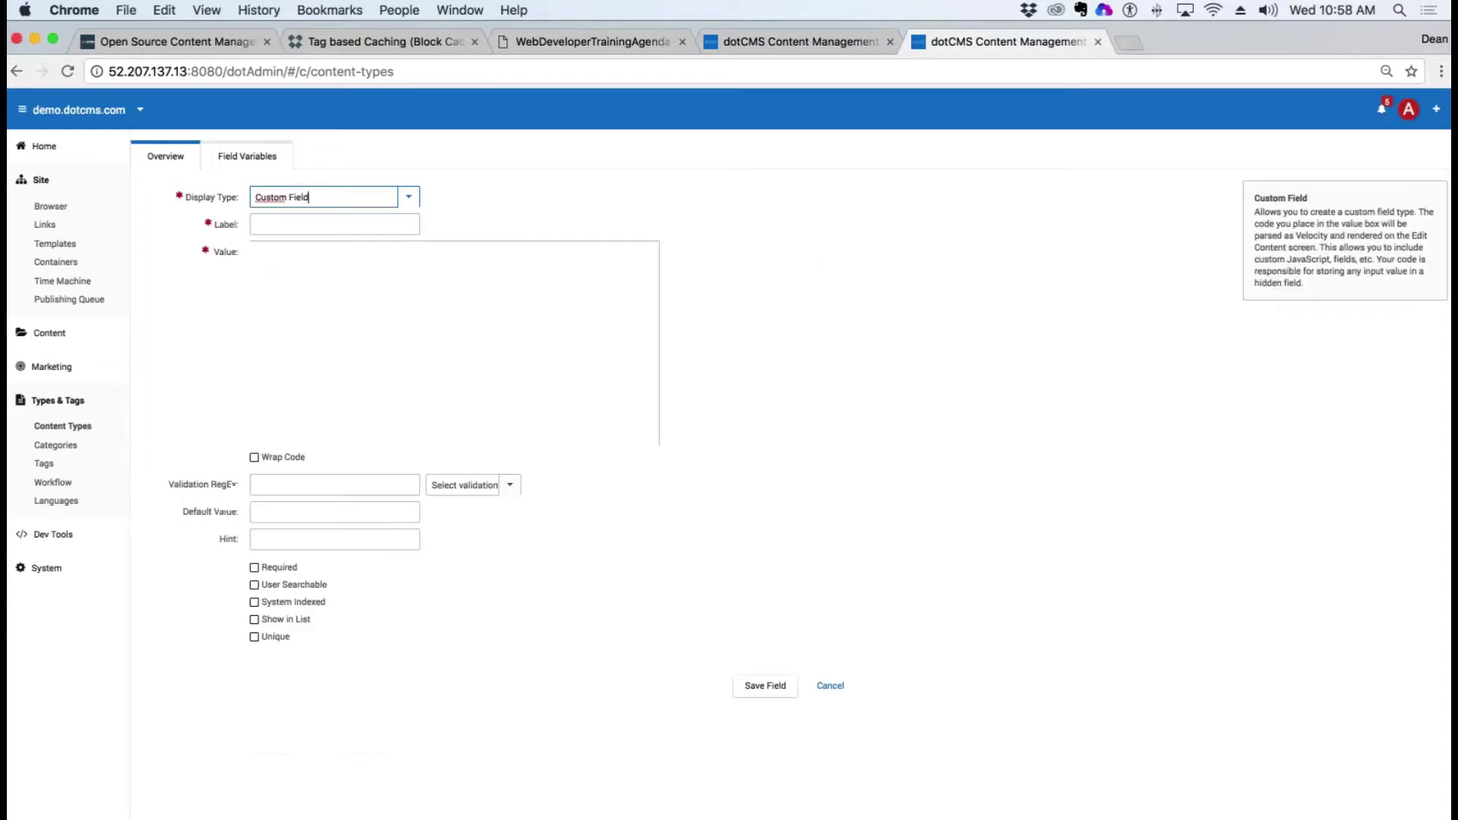
click(360, 223)
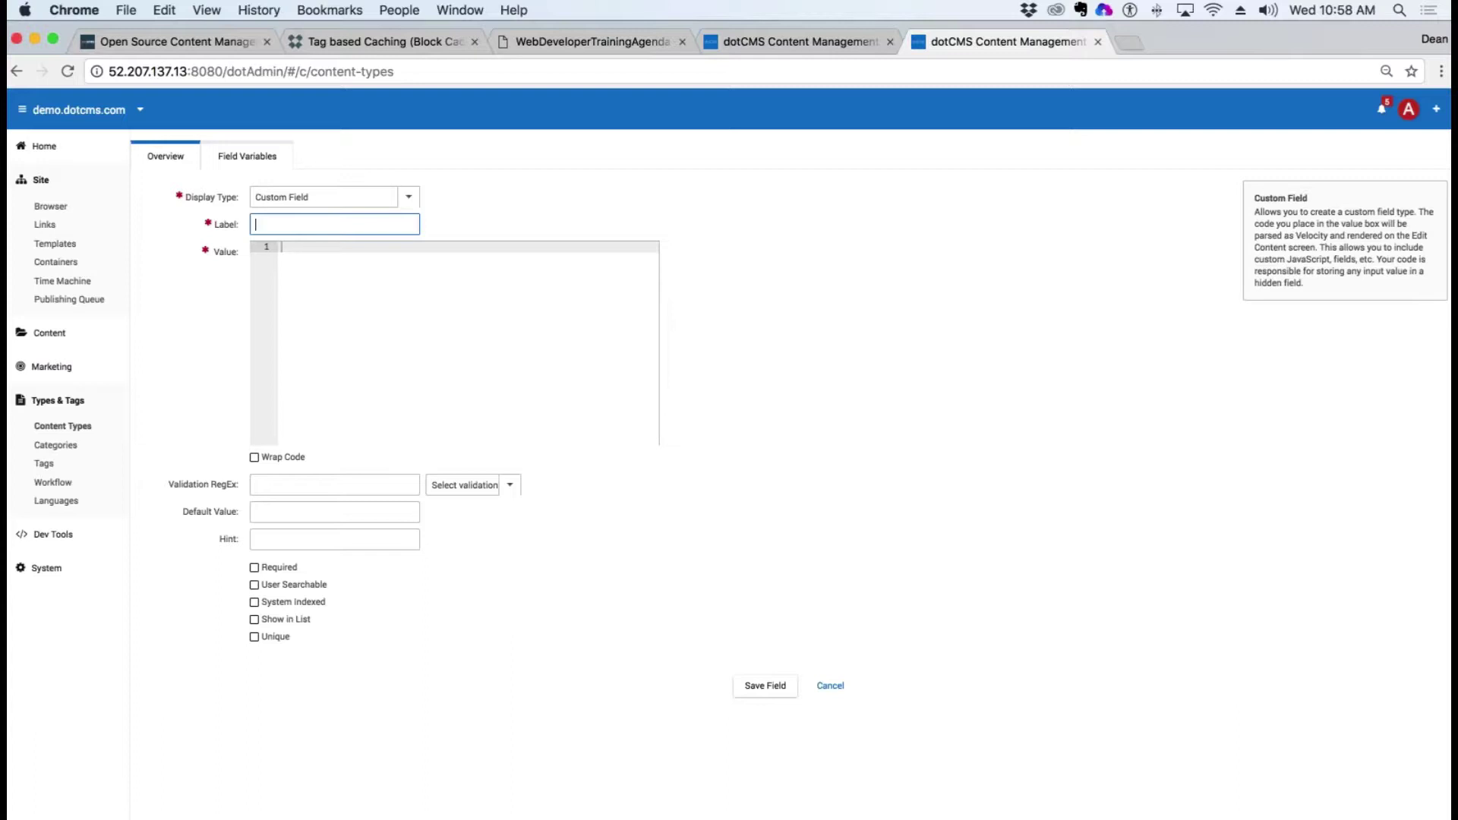
text(Name)
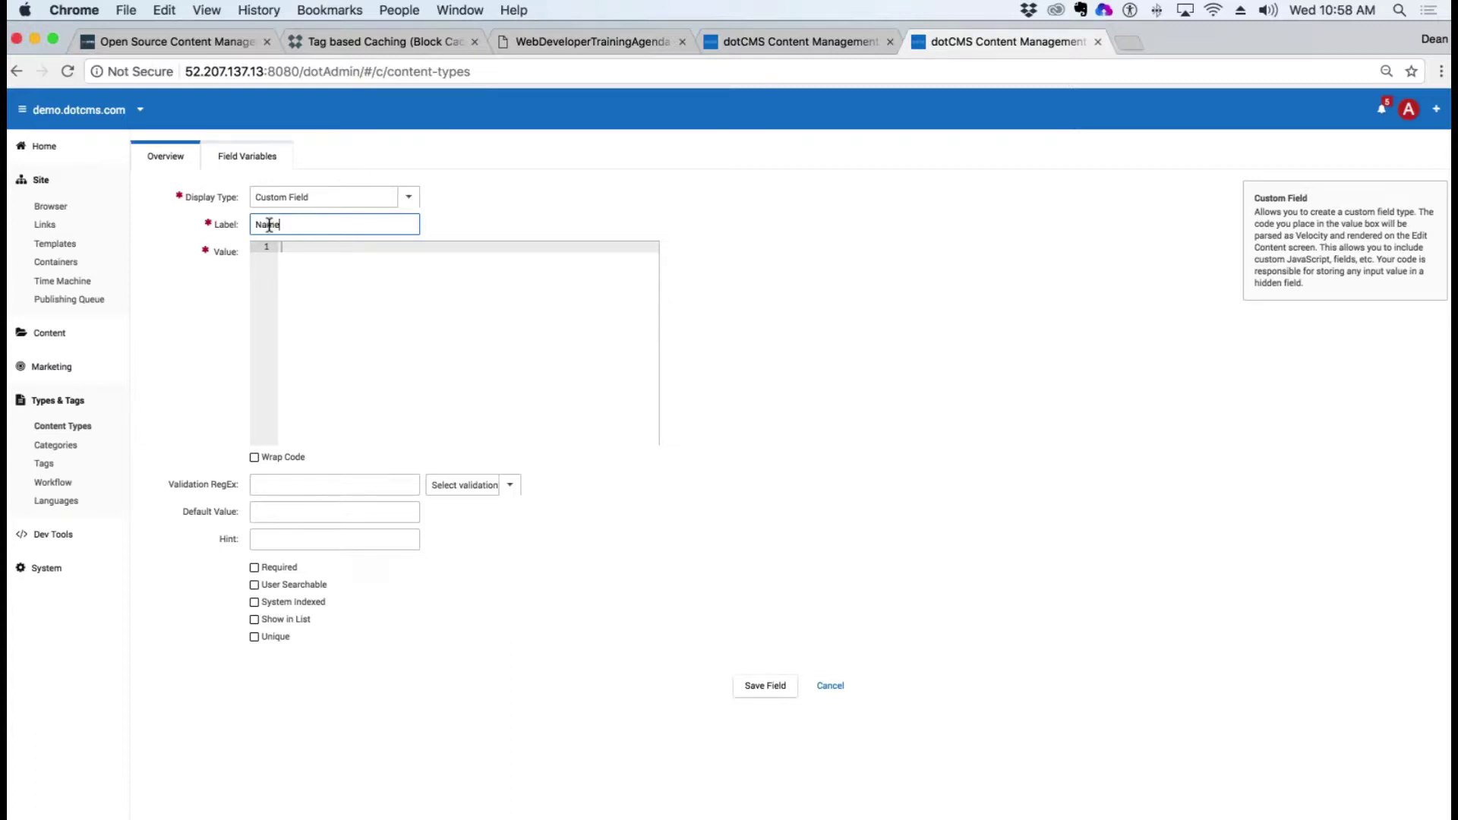
text(d Parking Space)
click(377, 286)
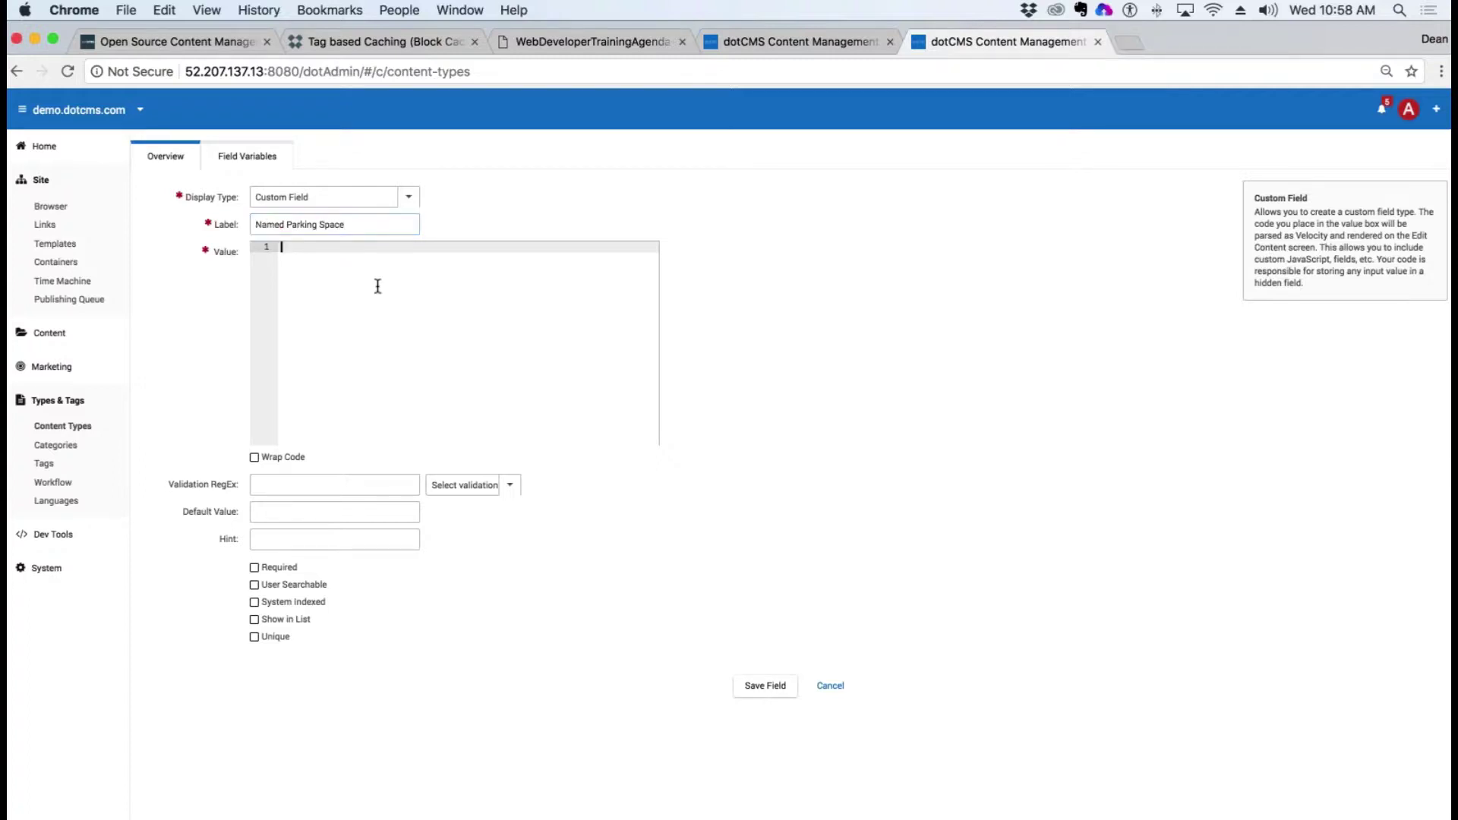
text(Student|student Faculty|faculty Staff|staff Administrator|administrator)
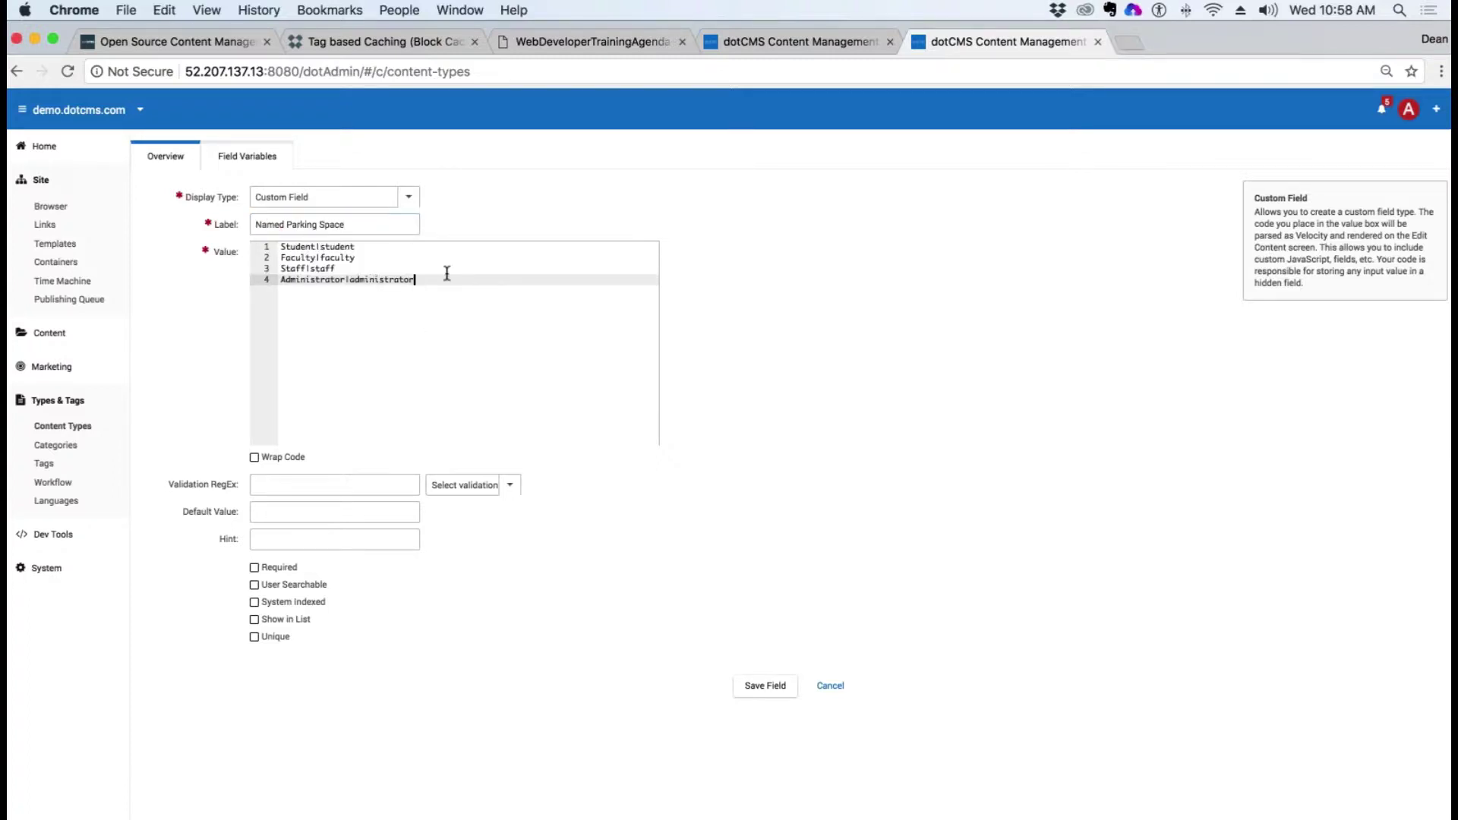
click(847, 43)
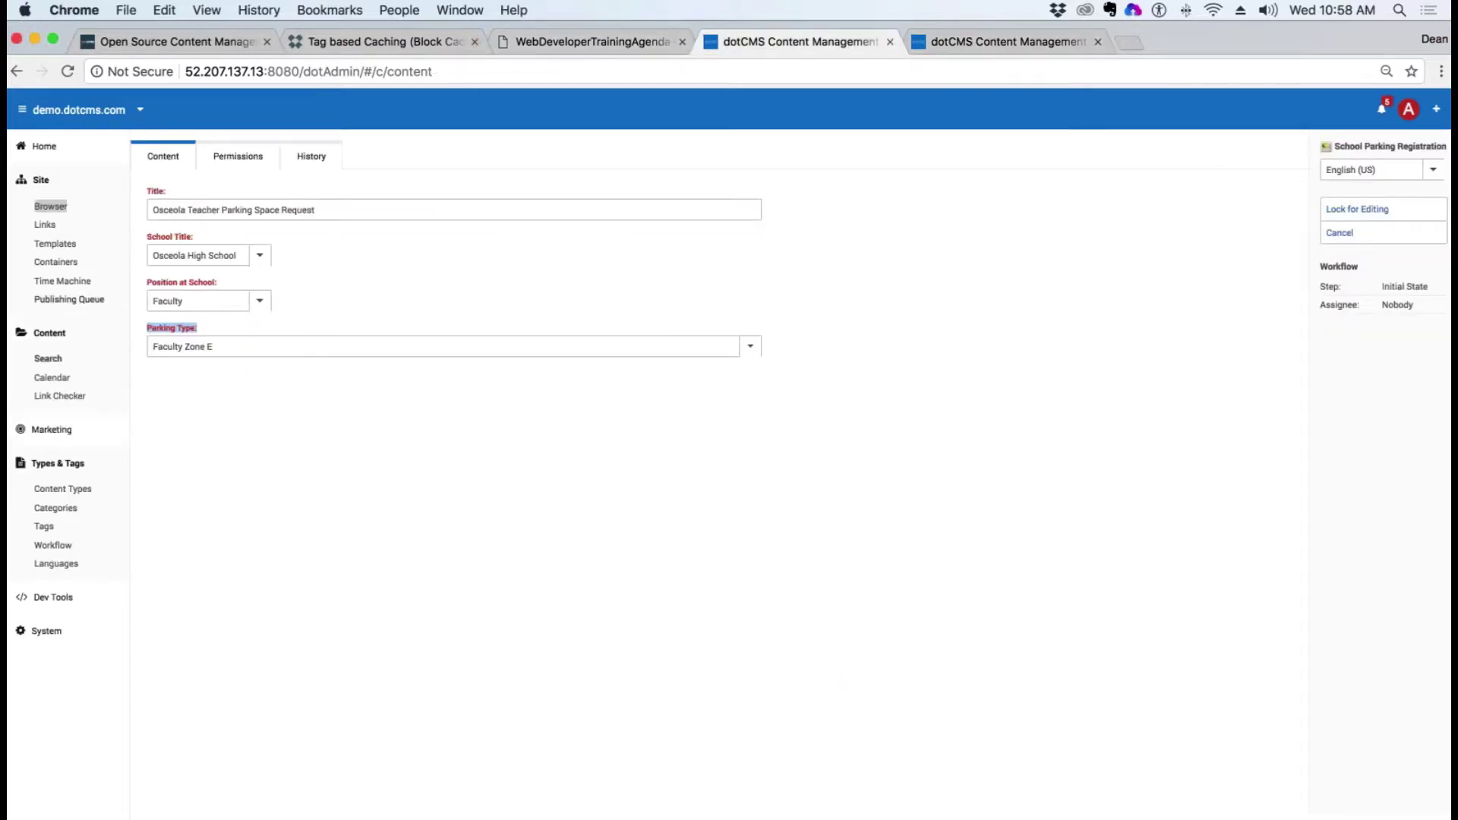
Step: Replace the Named Parking Space value with the Parking Type field's dotParse include code
click(83, 489)
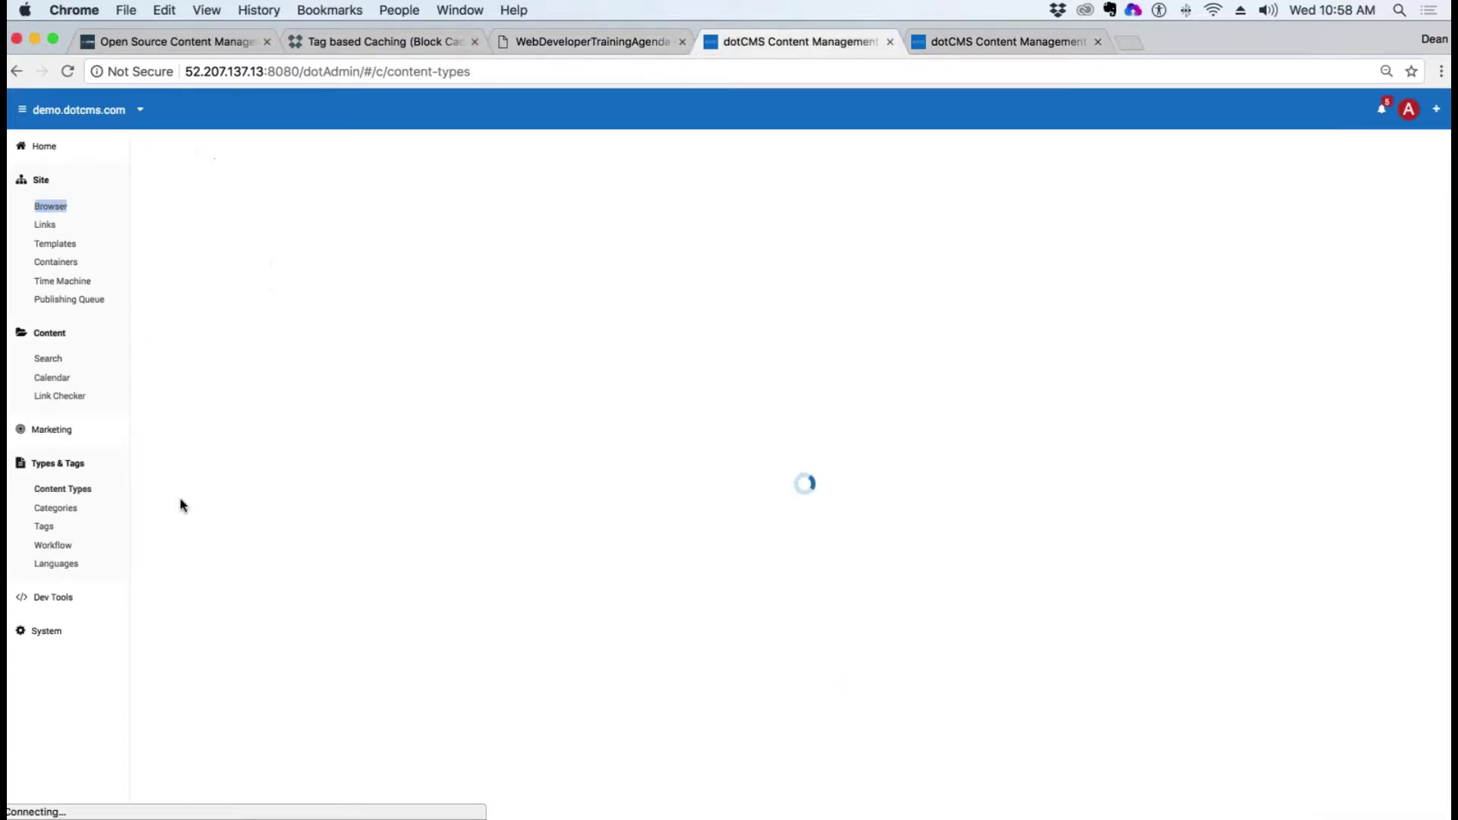
click(179, 218)
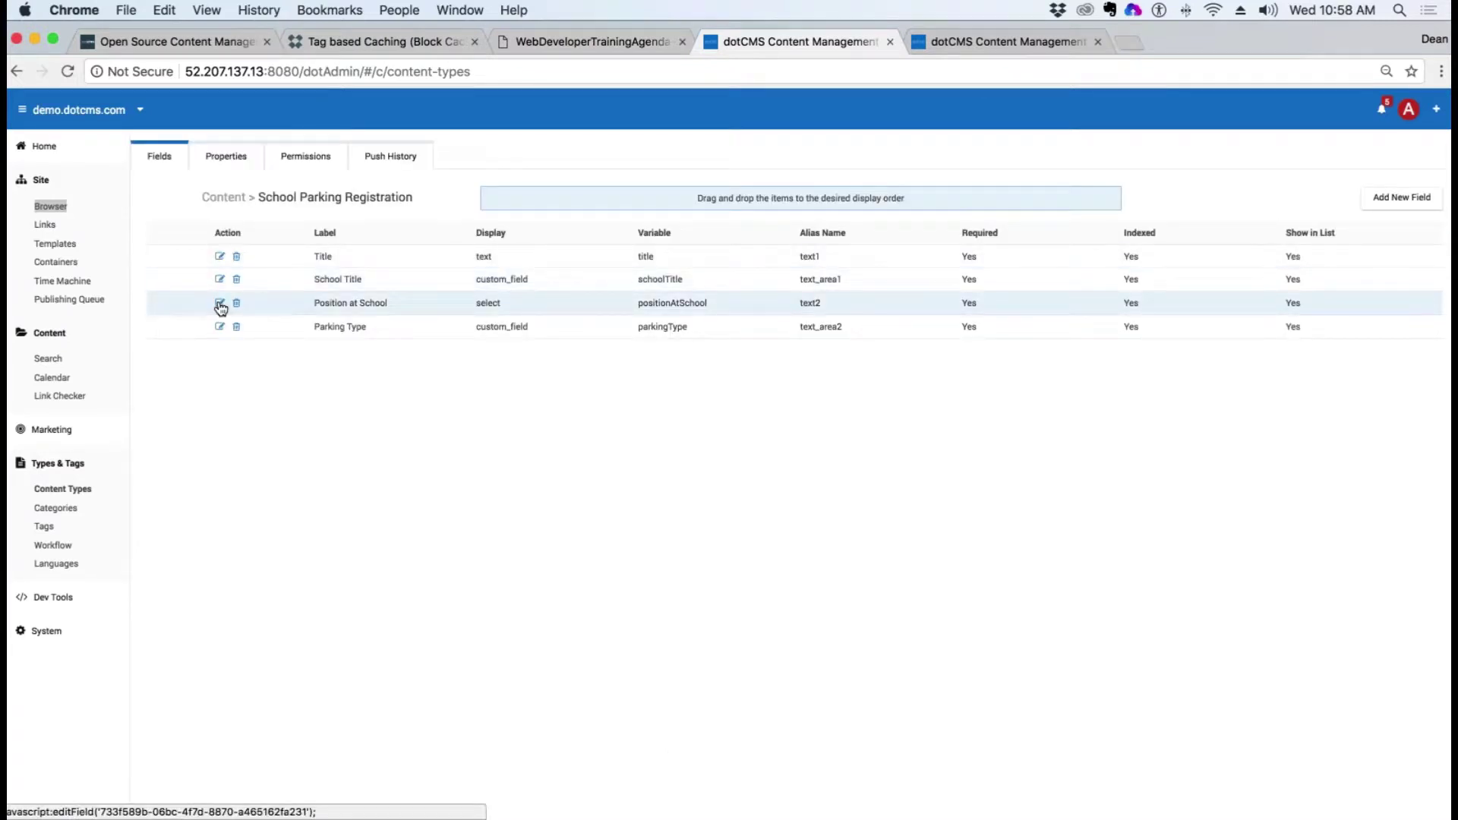
click(220, 328)
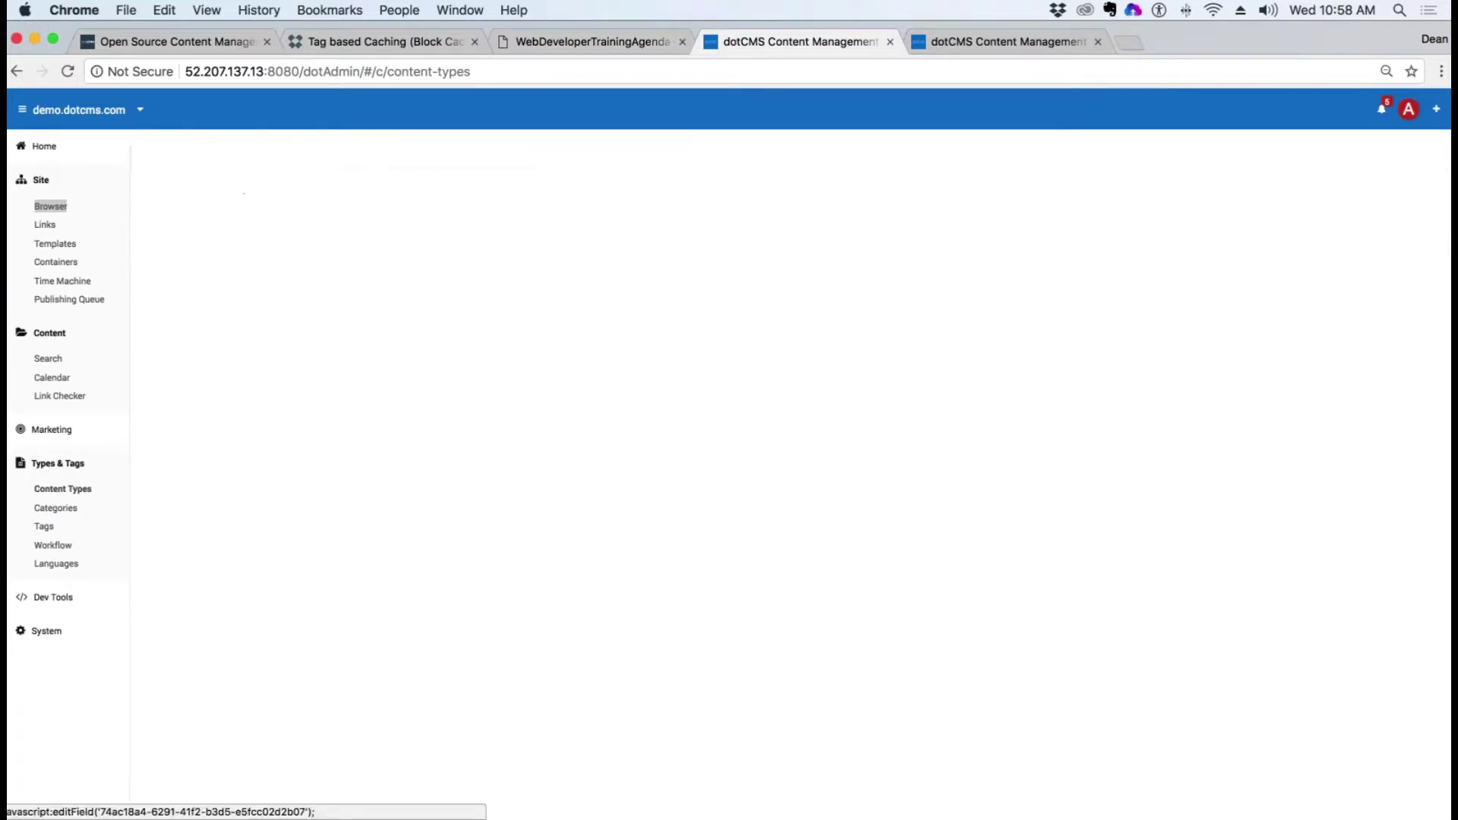
key(super+a)
key(super+c)
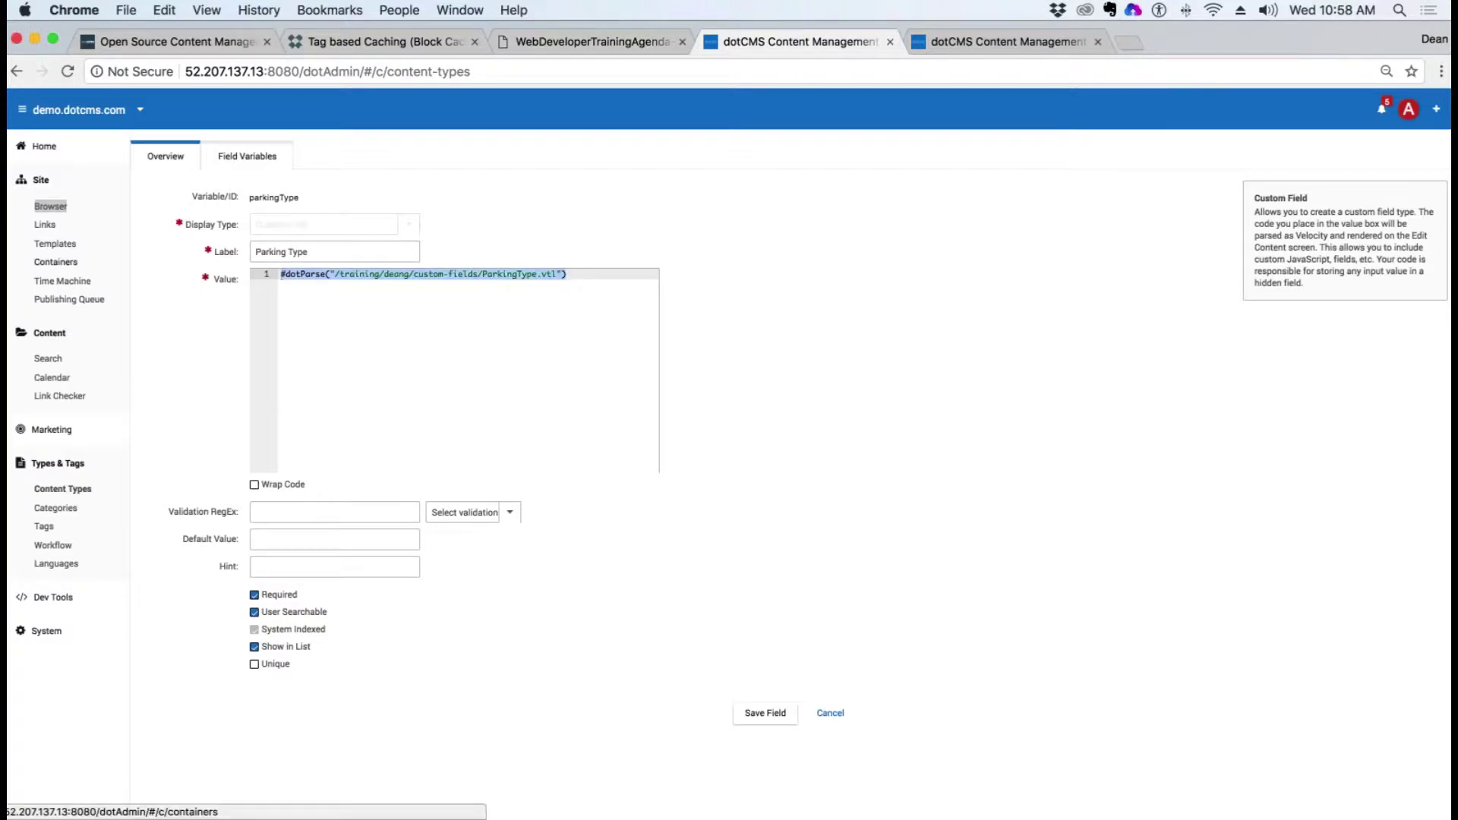
key(ctrl+Tab)
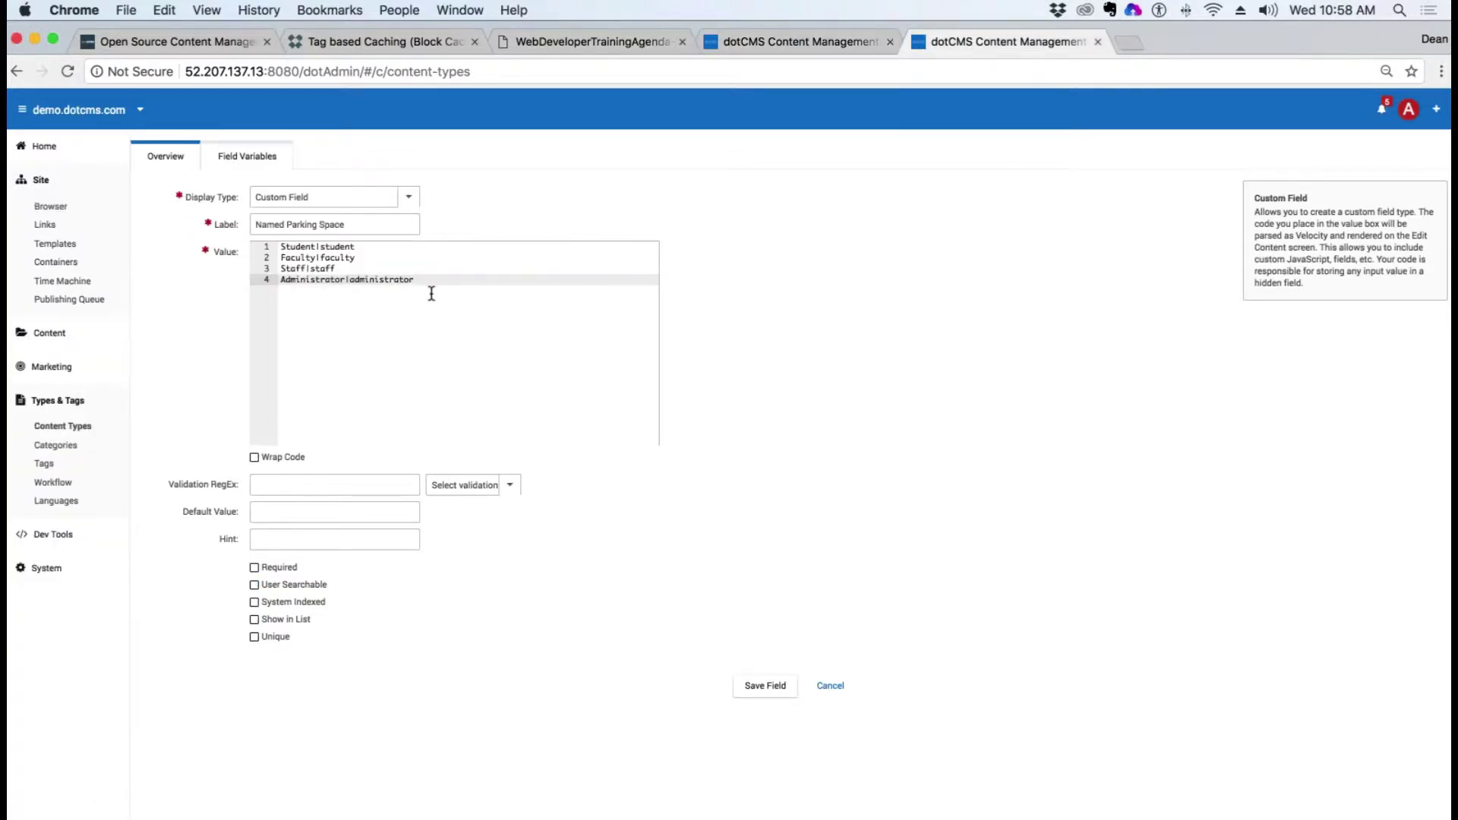
key(super+v)
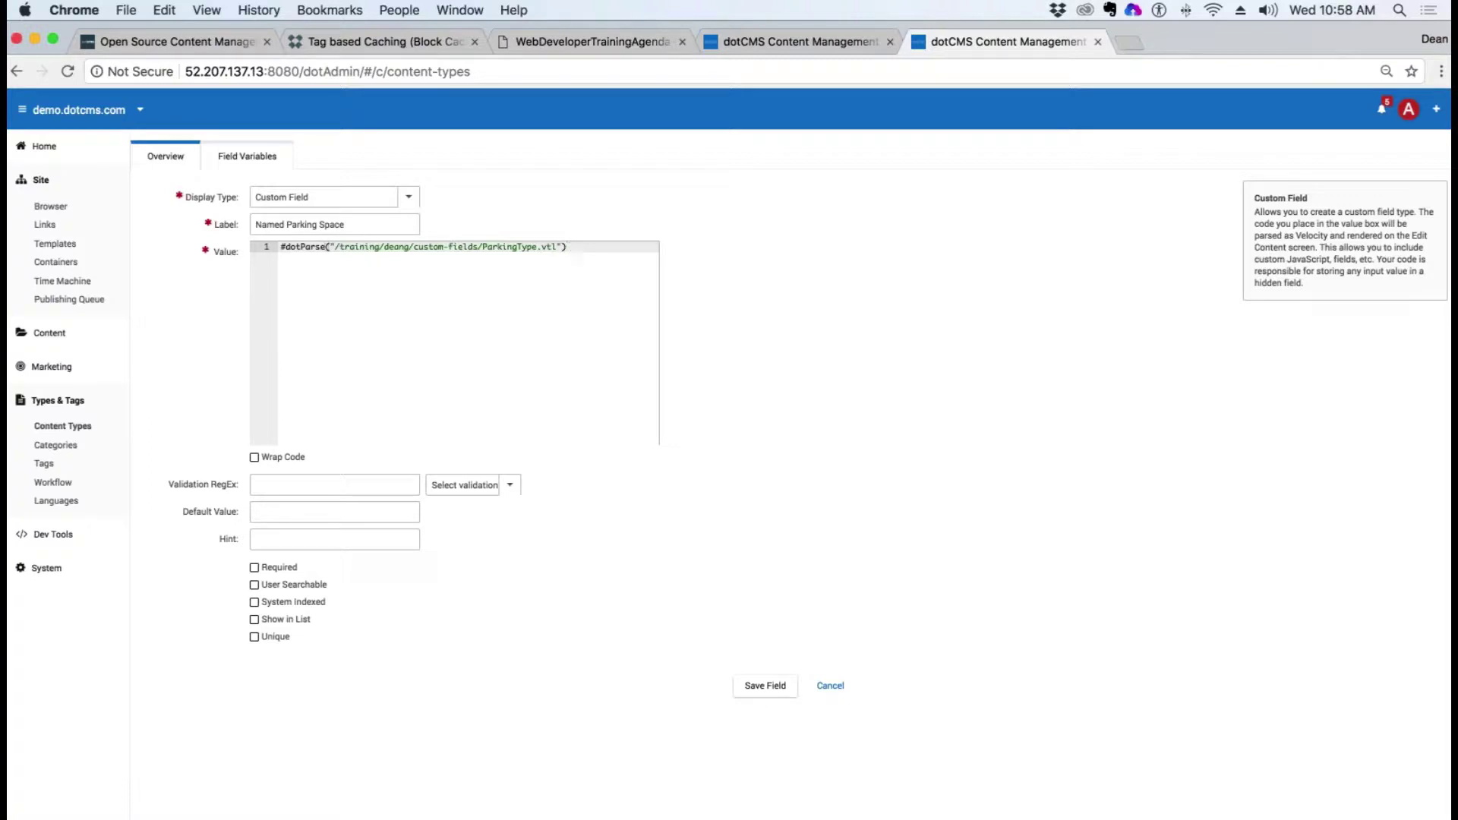
key(ctrl+shift+Tab)
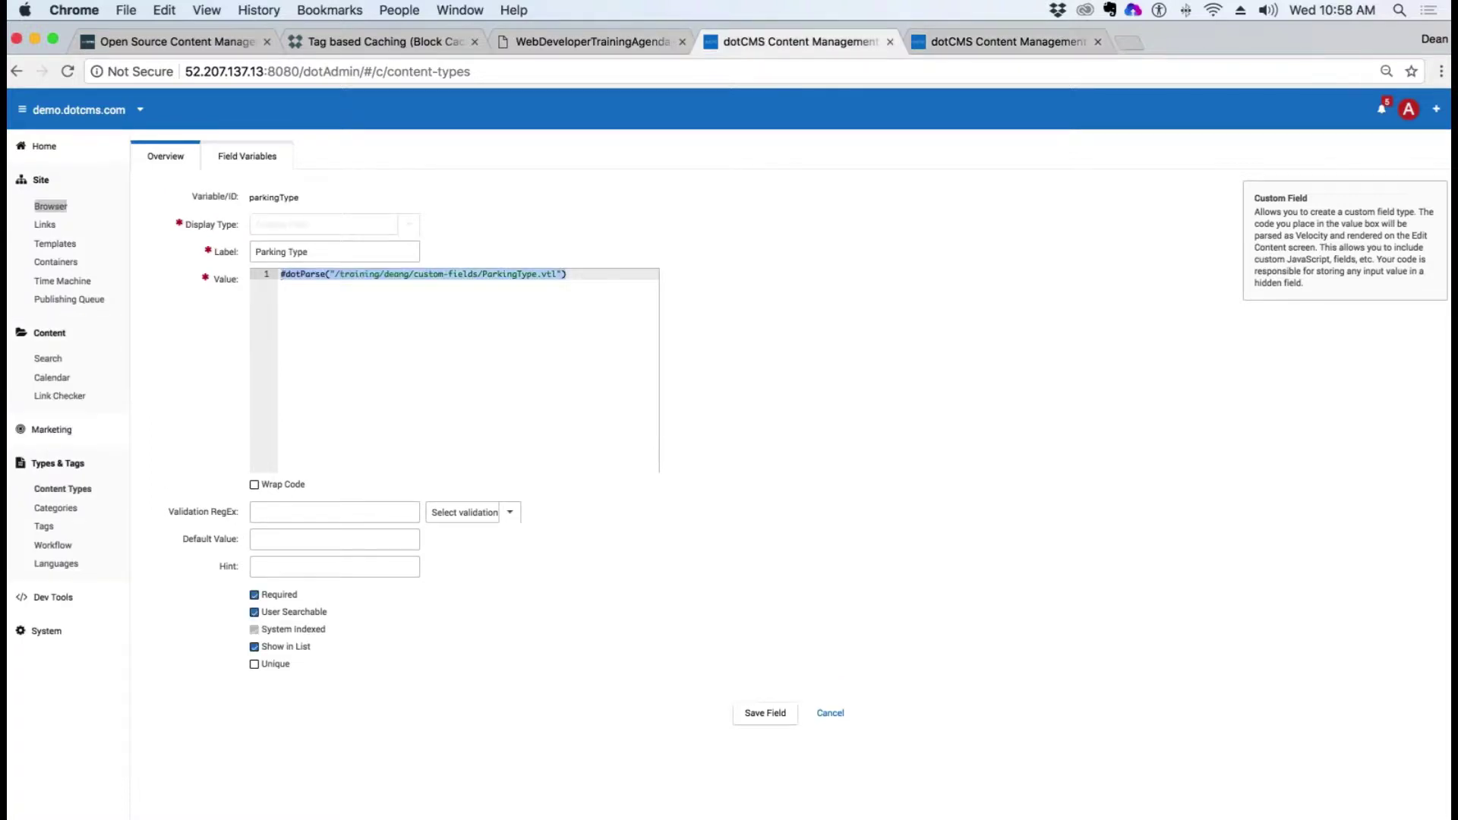
click(50, 206)
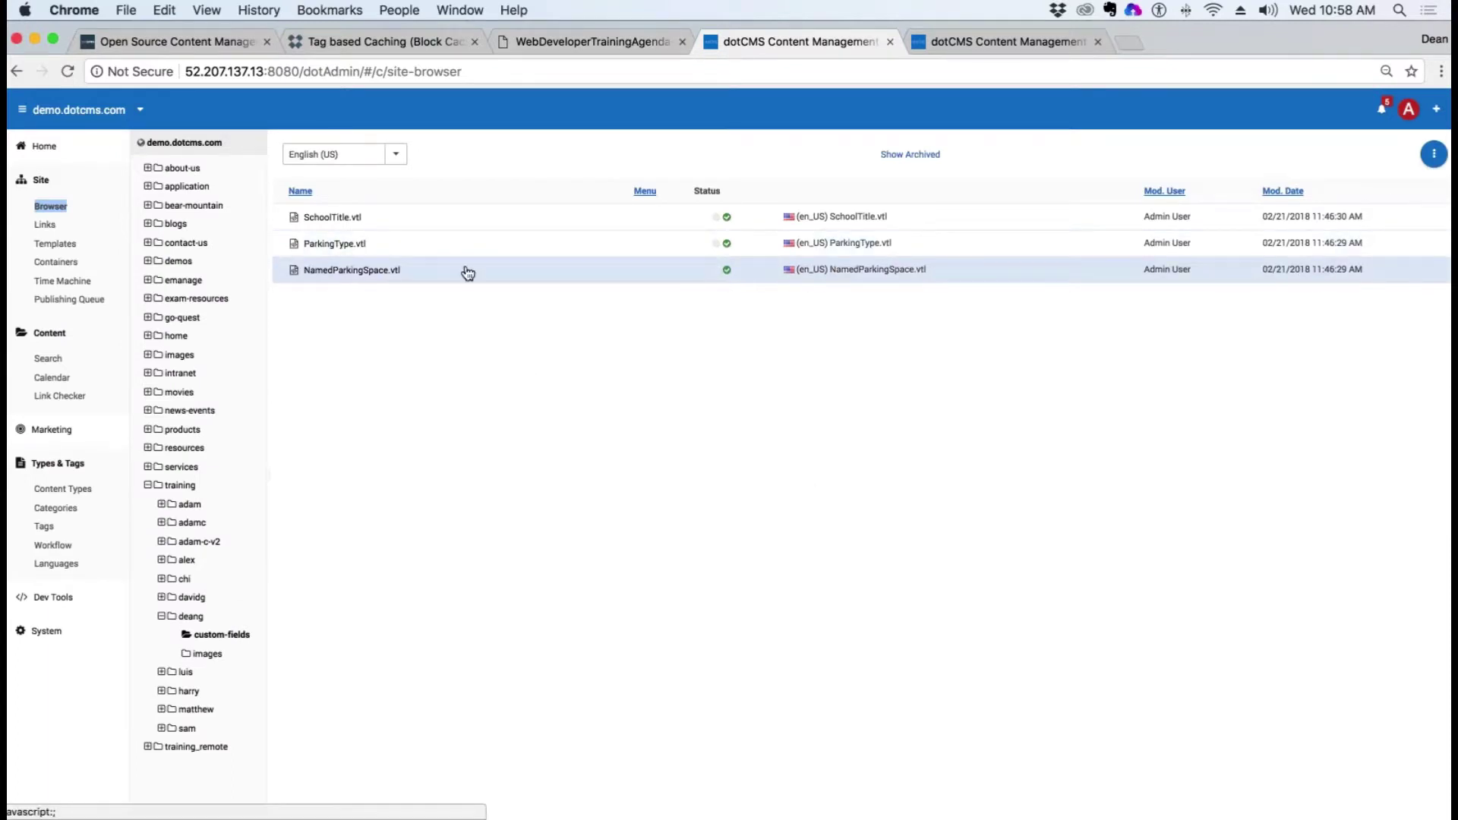
click(1003, 42)
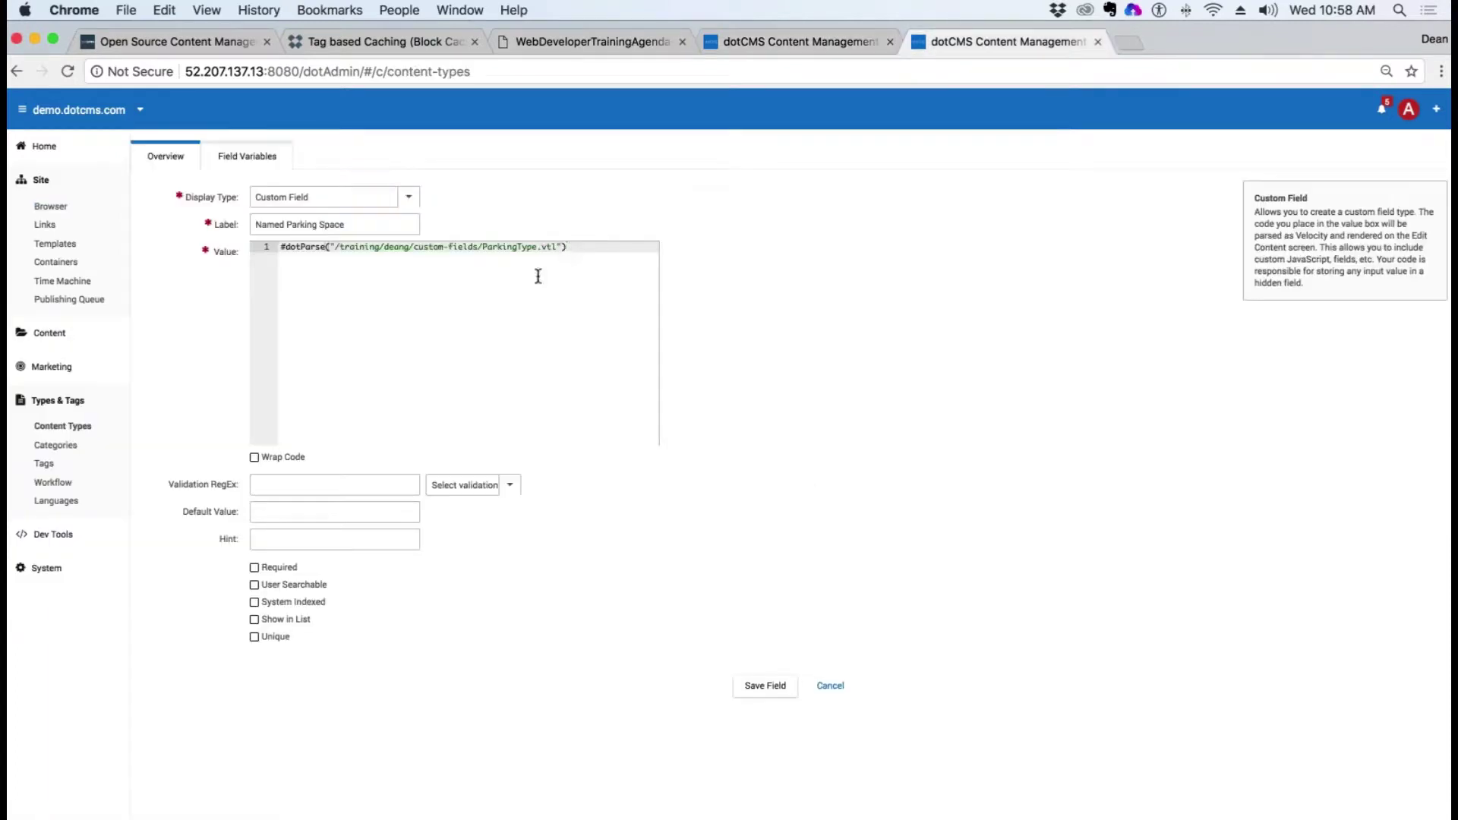
Step: Point the include at NamedParkingSpace.vtl, tick Required, User Searchable and Show in List, and save
drag(537, 249, 482, 249)
text(Named)
key(BackSpace)
text(ParkingSpace)
click(255, 568)
click(255, 584)
click(254, 620)
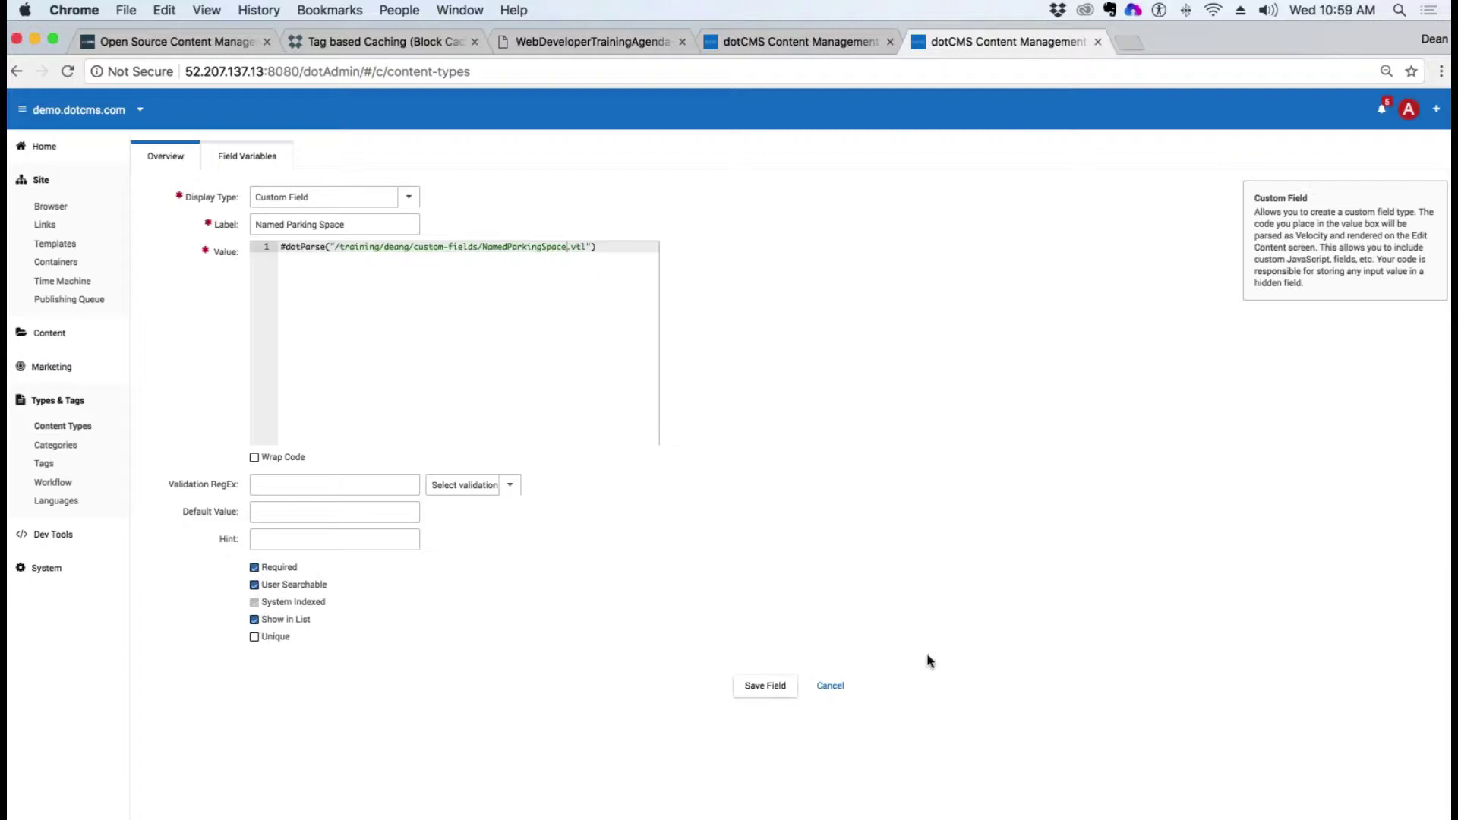
click(765, 686)
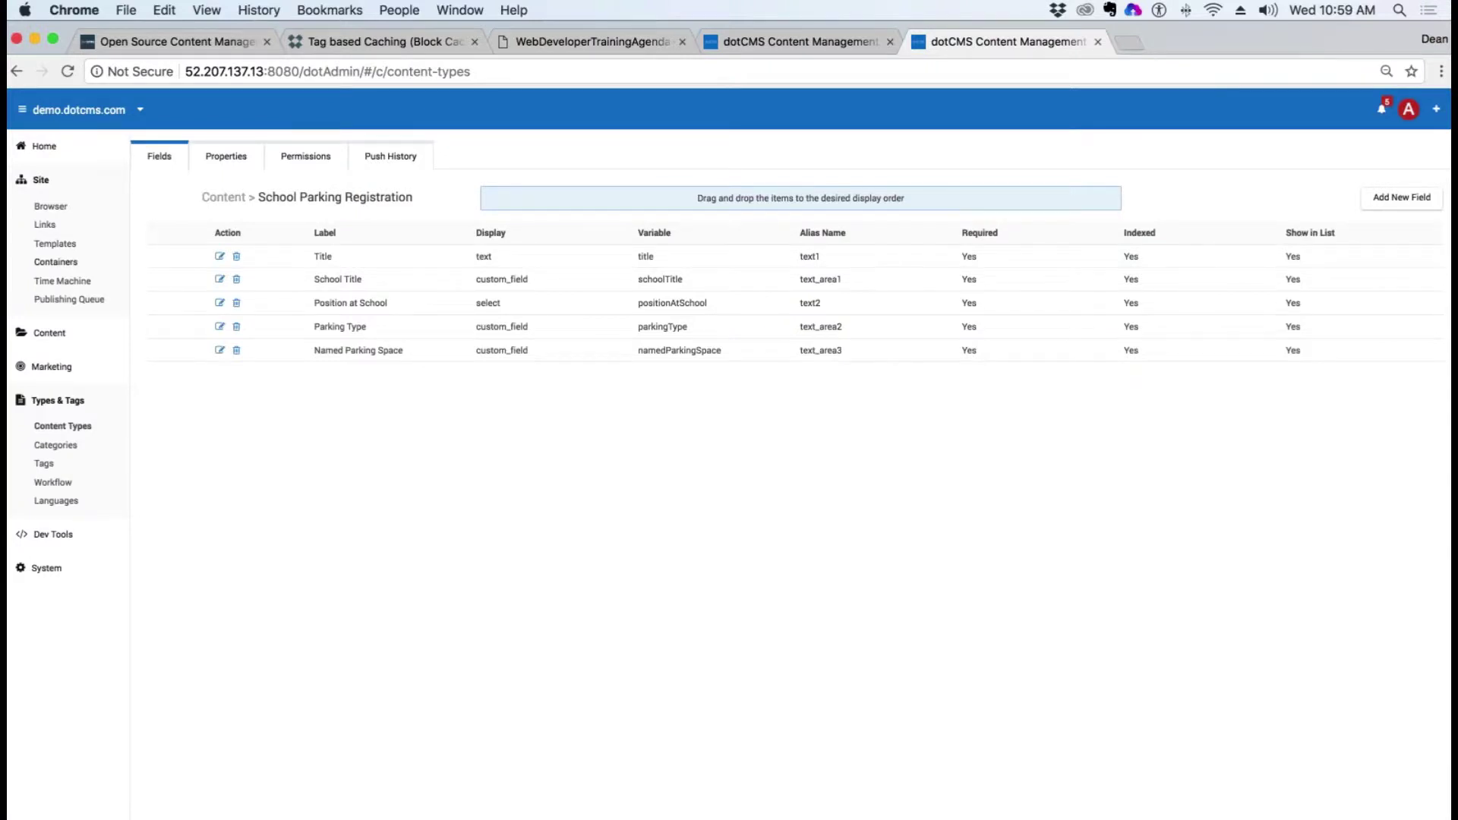
click(50, 333)
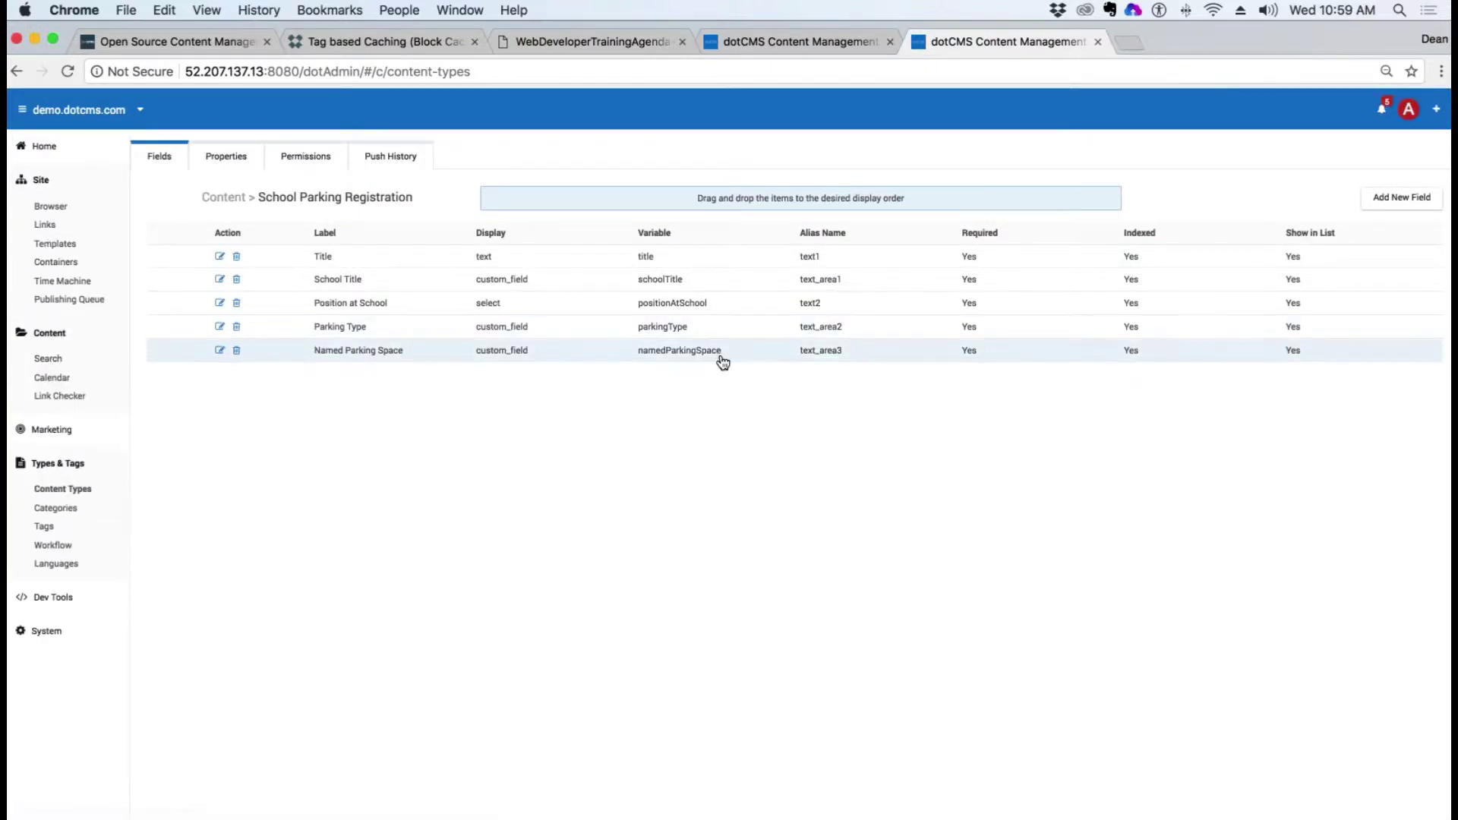
Step: Lock and save/publish the Osceola entry with Named Parking Space showing No, then reopen and cancel
click(48, 359)
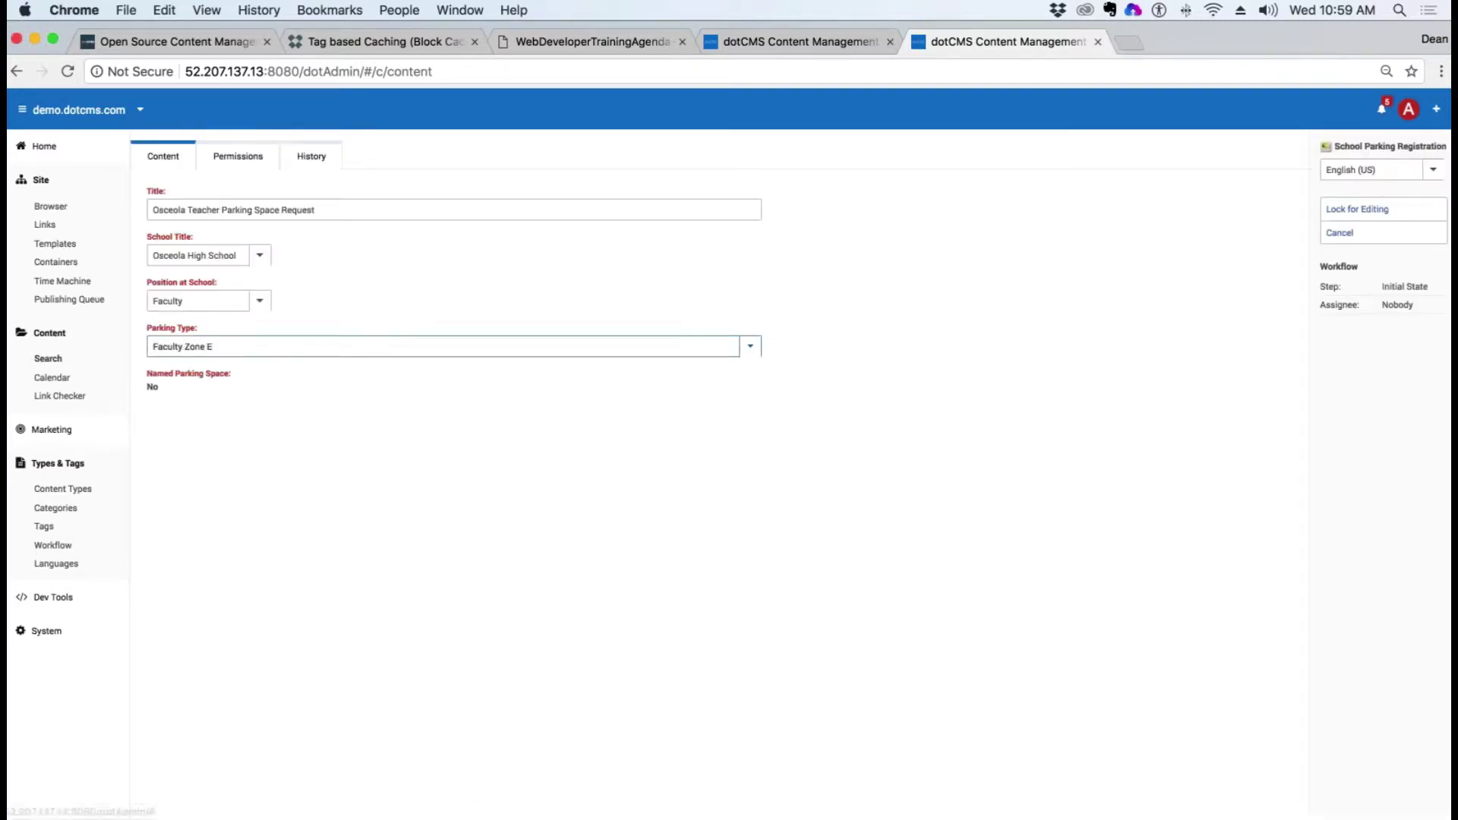
triple_click(188, 373)
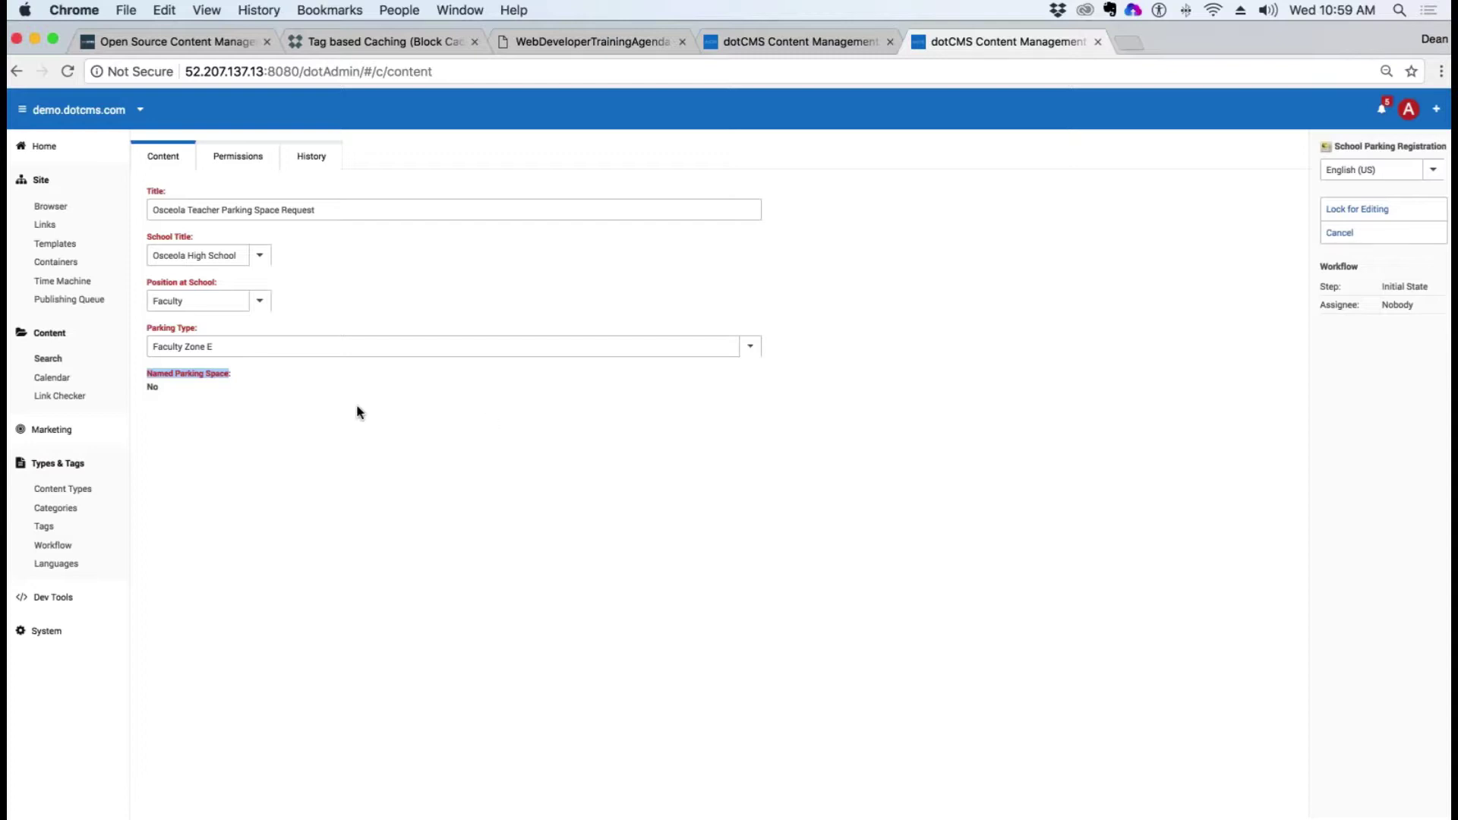
click(1371, 210)
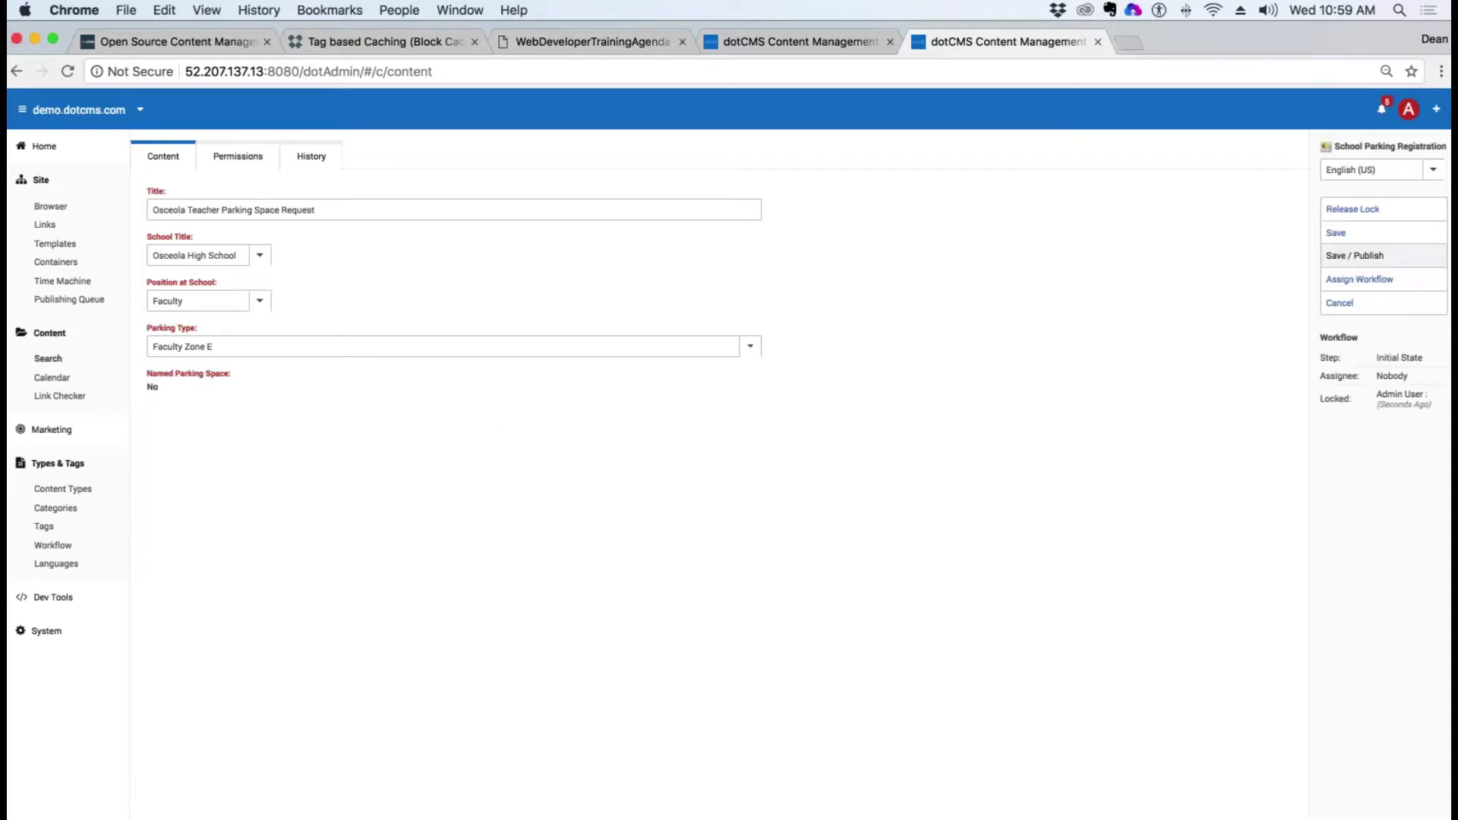
click(1351, 267)
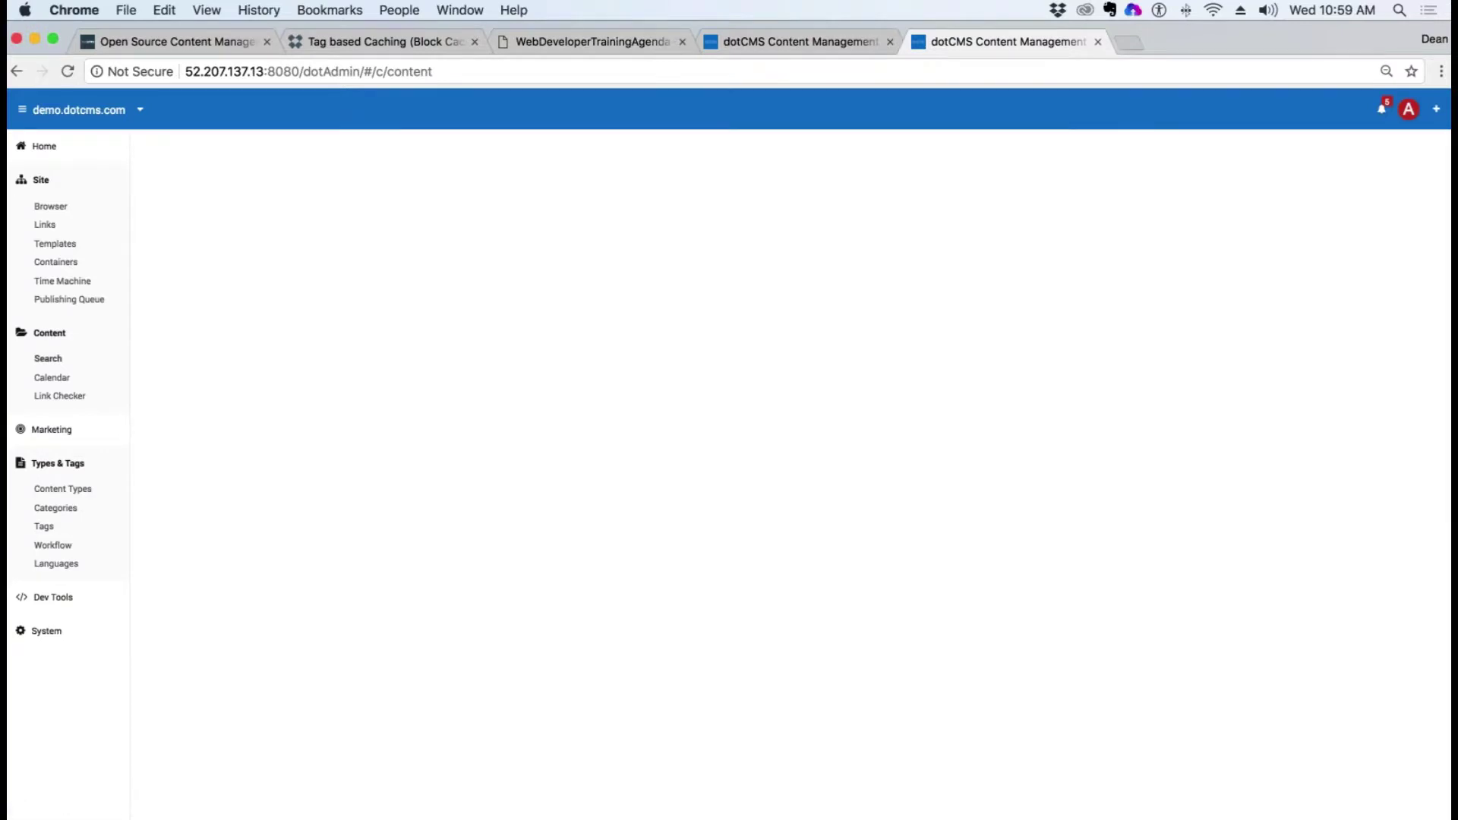
click(410, 212)
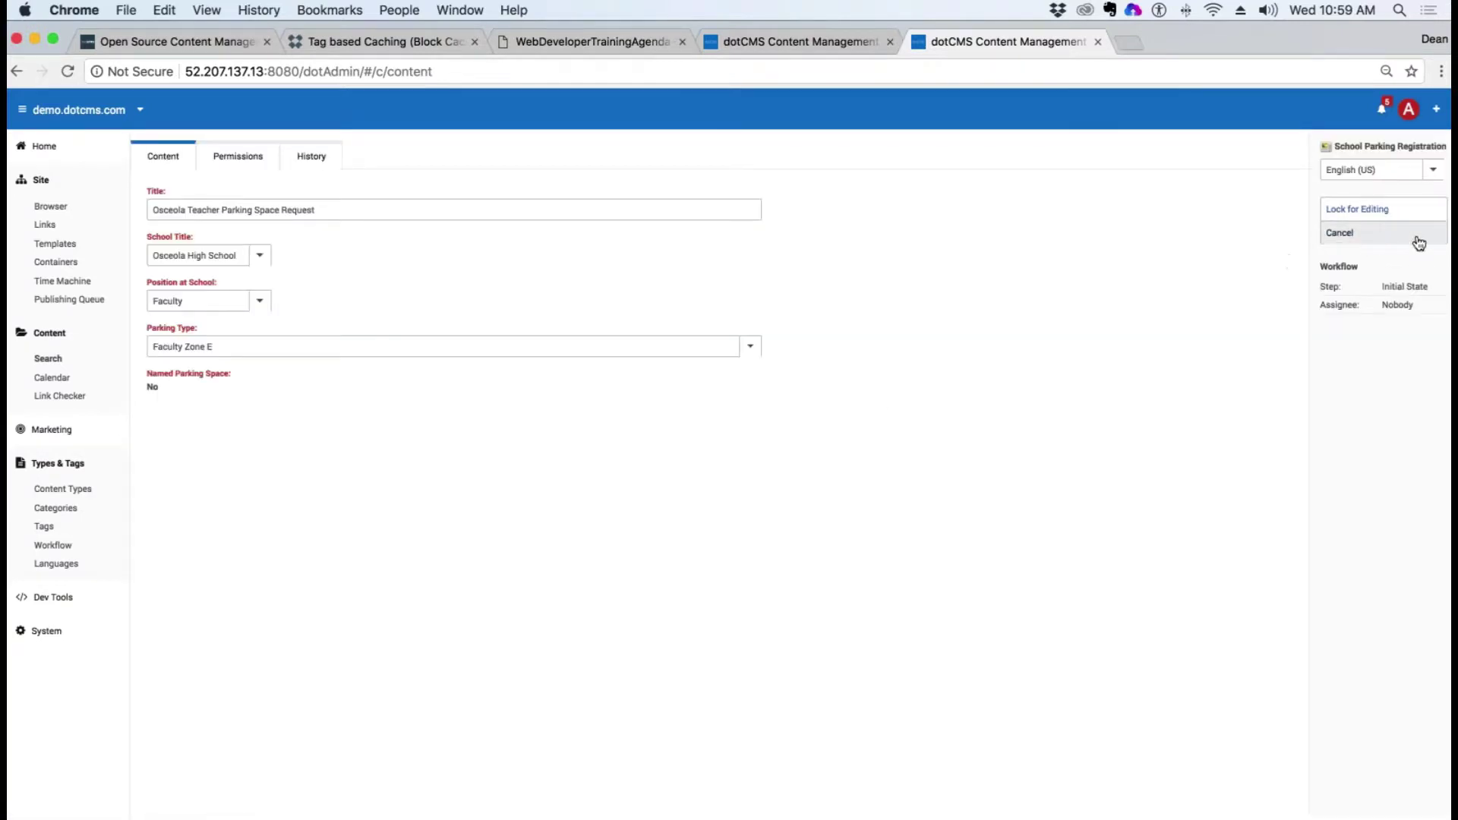
click(1424, 241)
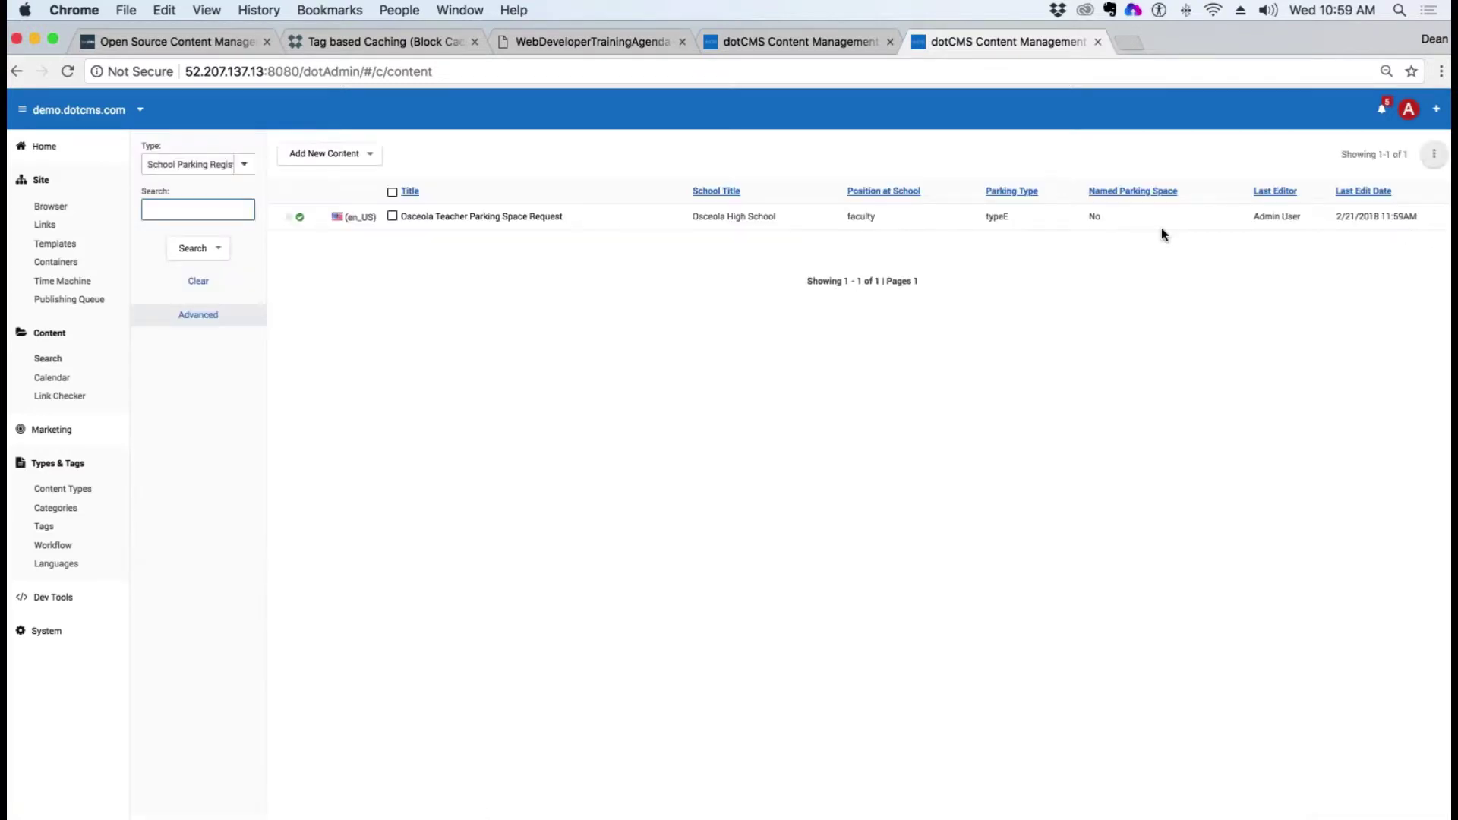
Step: Publish a new registration titled 'Queen Elizabeth' for Queen Elizabeth School, Administrator, Administrator Zone J
click(370, 154)
click(361, 157)
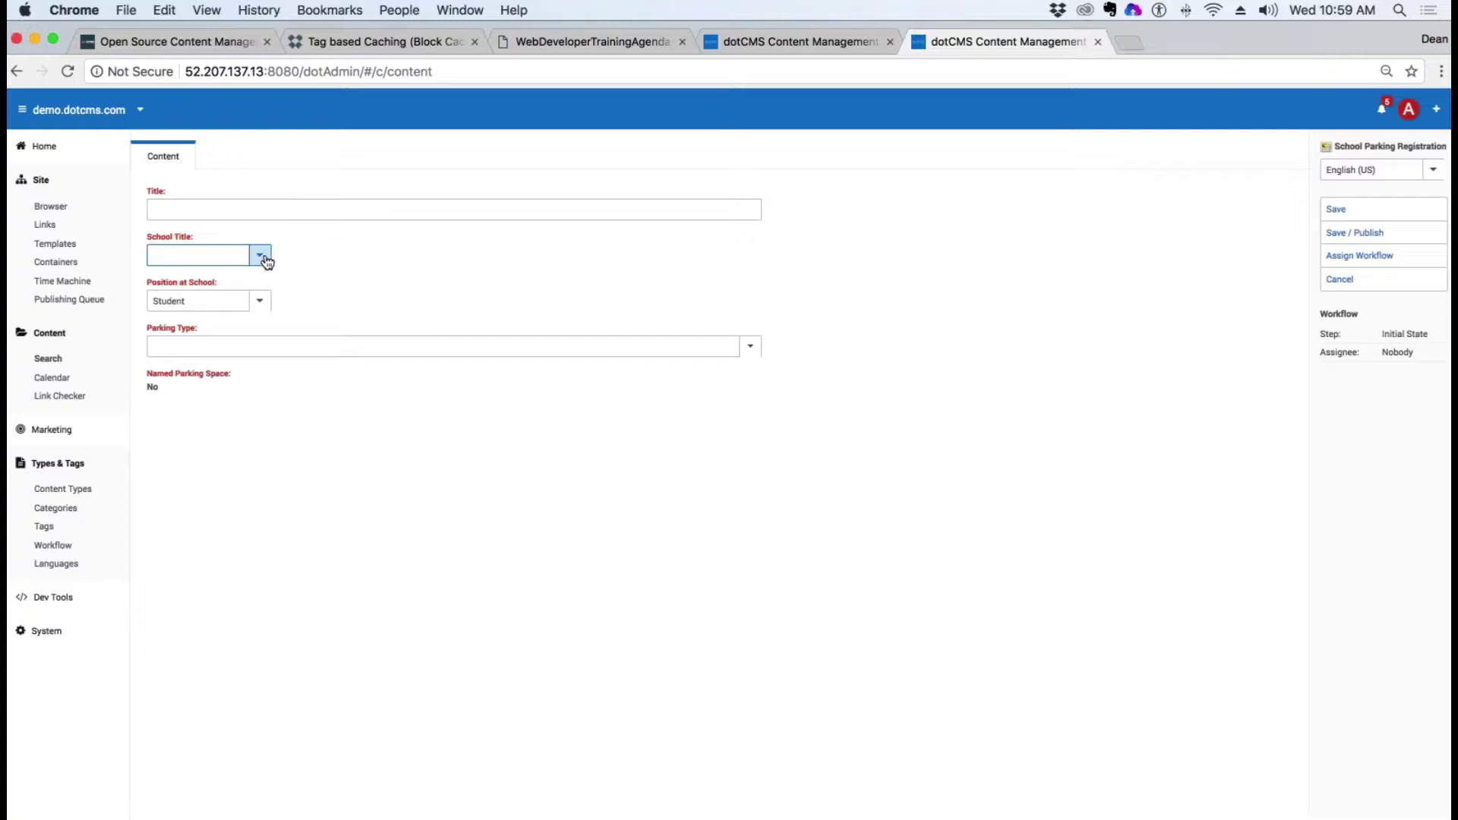
click(255, 258)
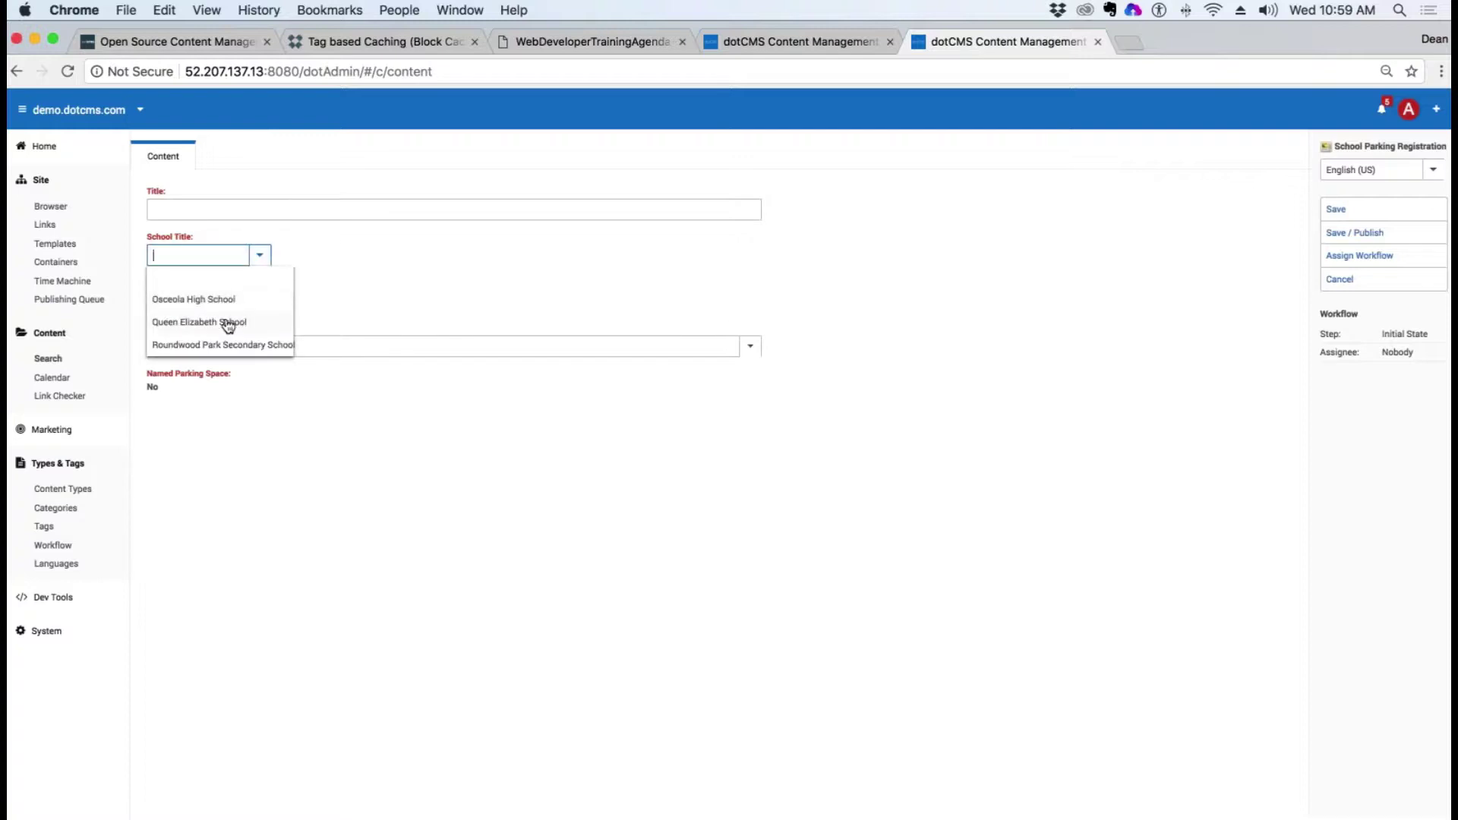
click(228, 322)
click(247, 211)
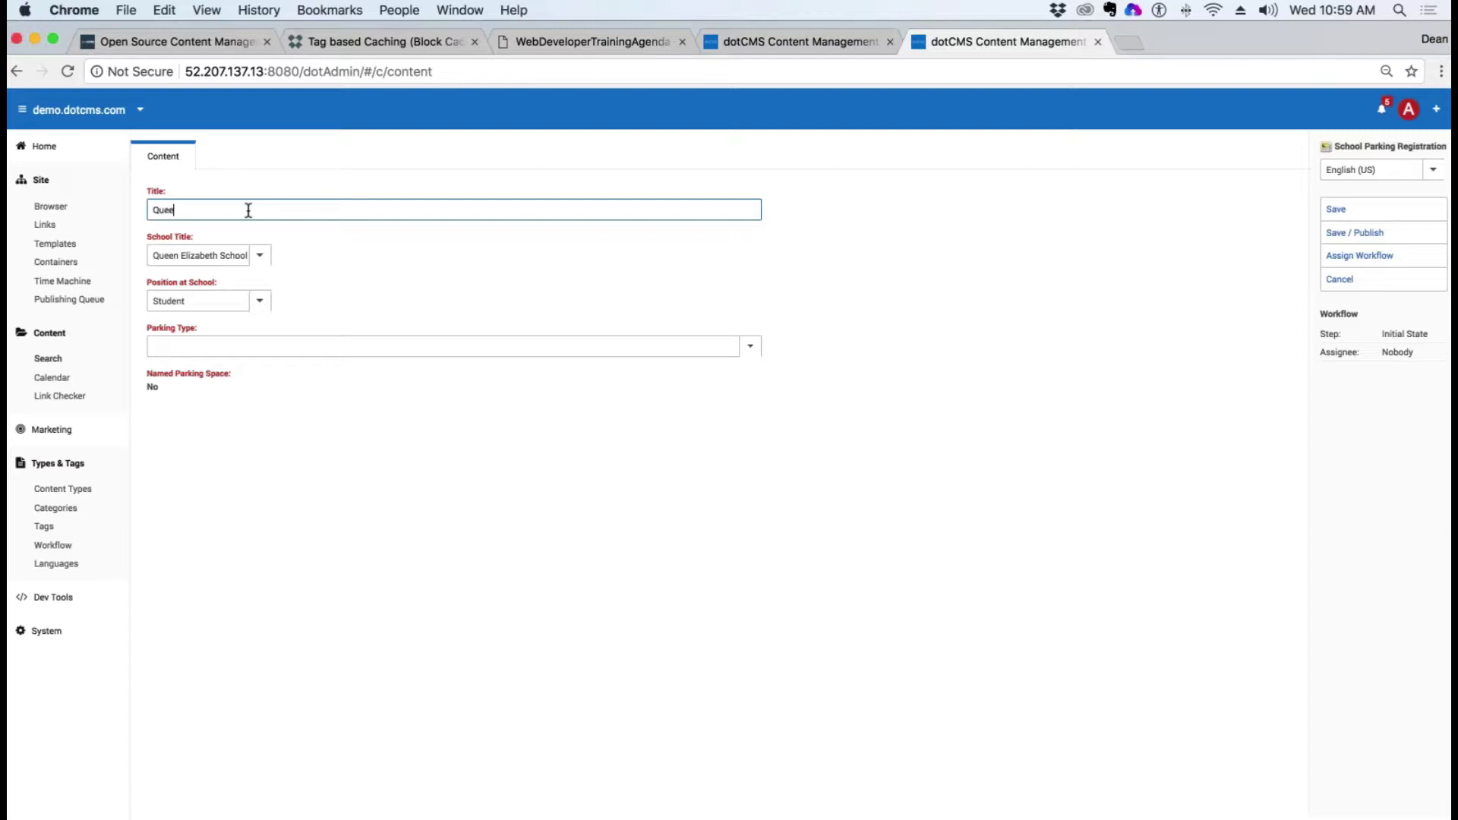
text(Queen Elizabeth)
click(259, 302)
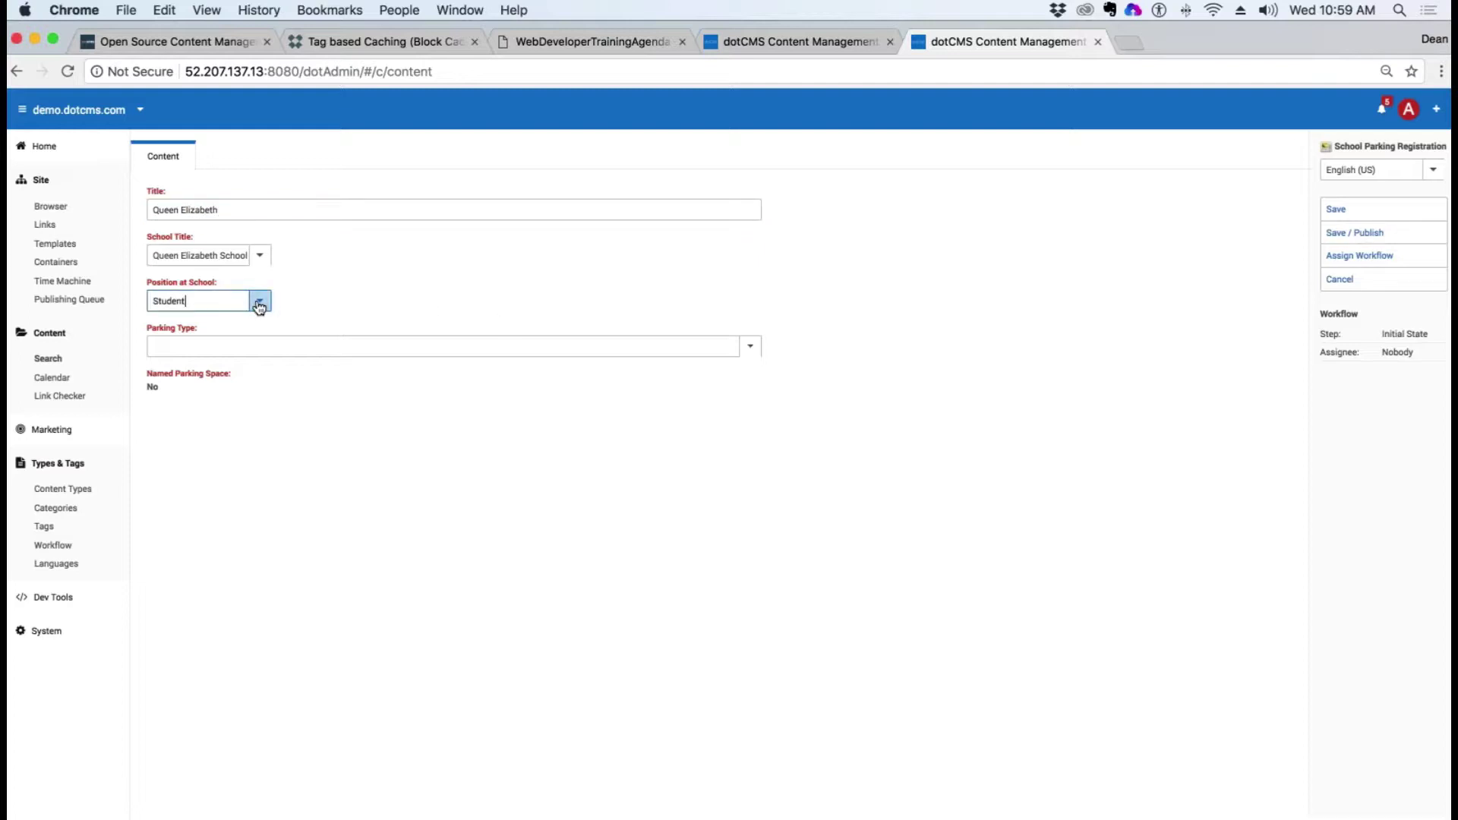
click(192, 382)
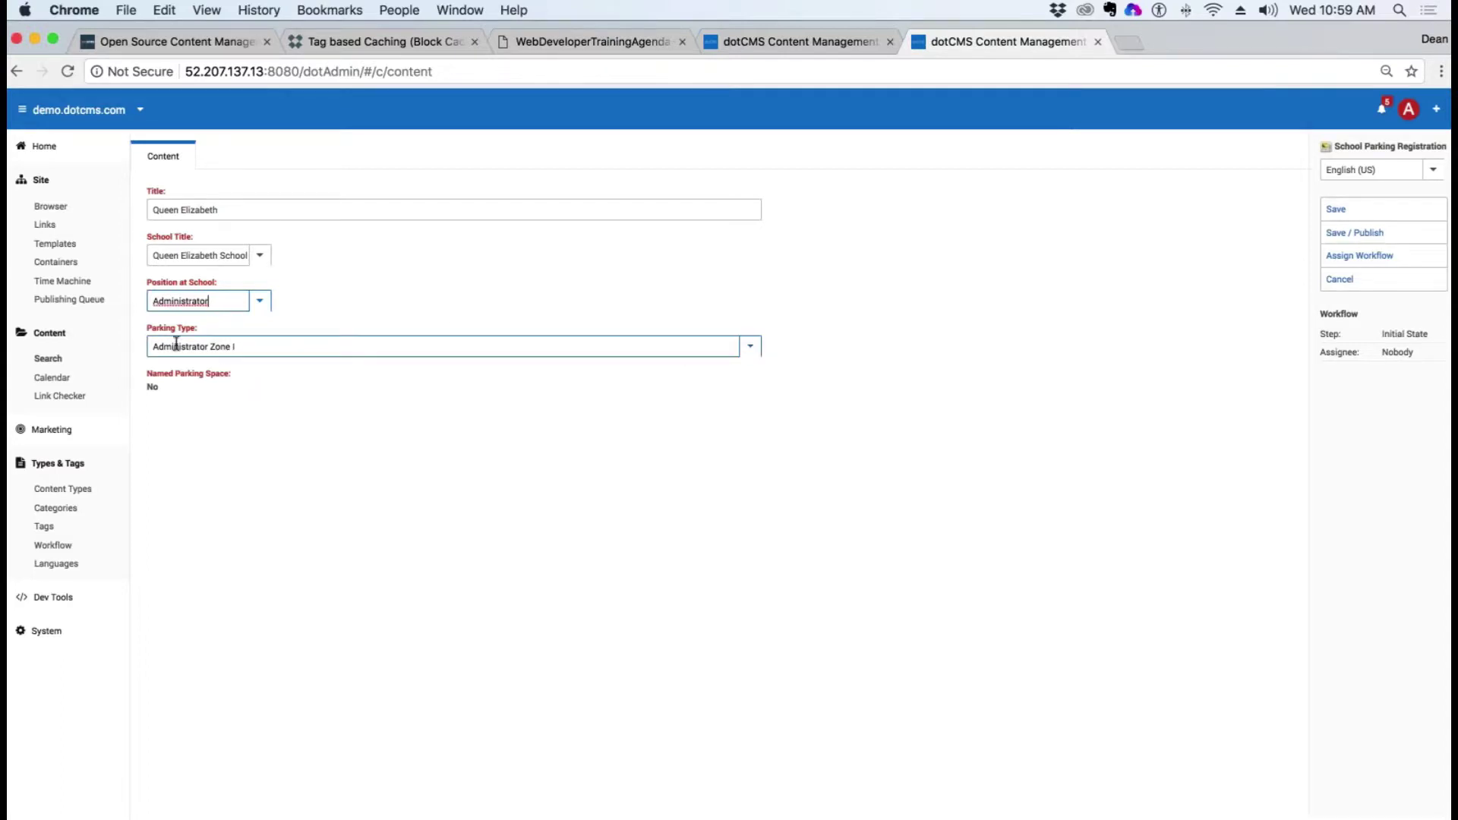
click(750, 346)
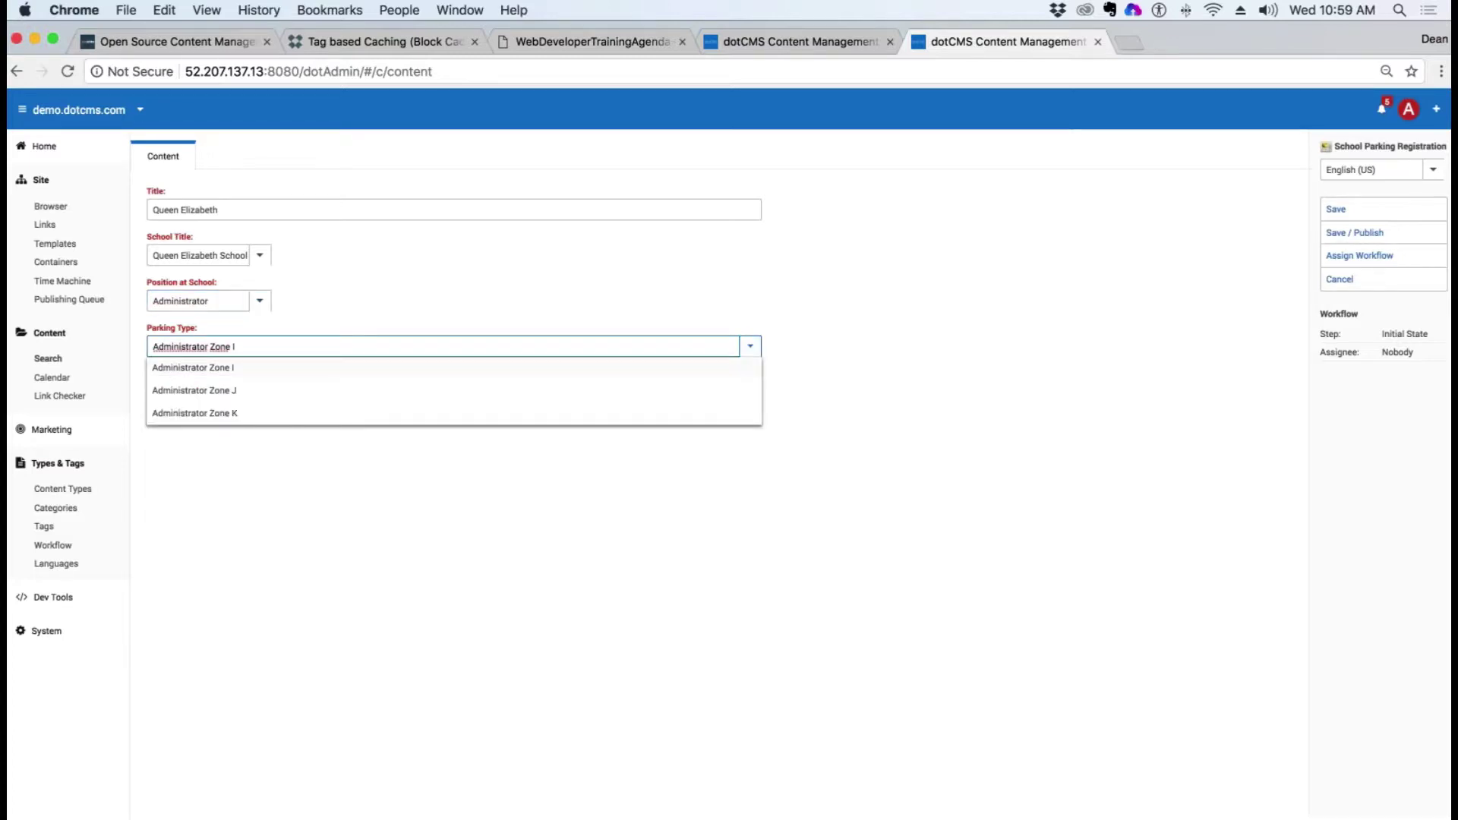
click(217, 392)
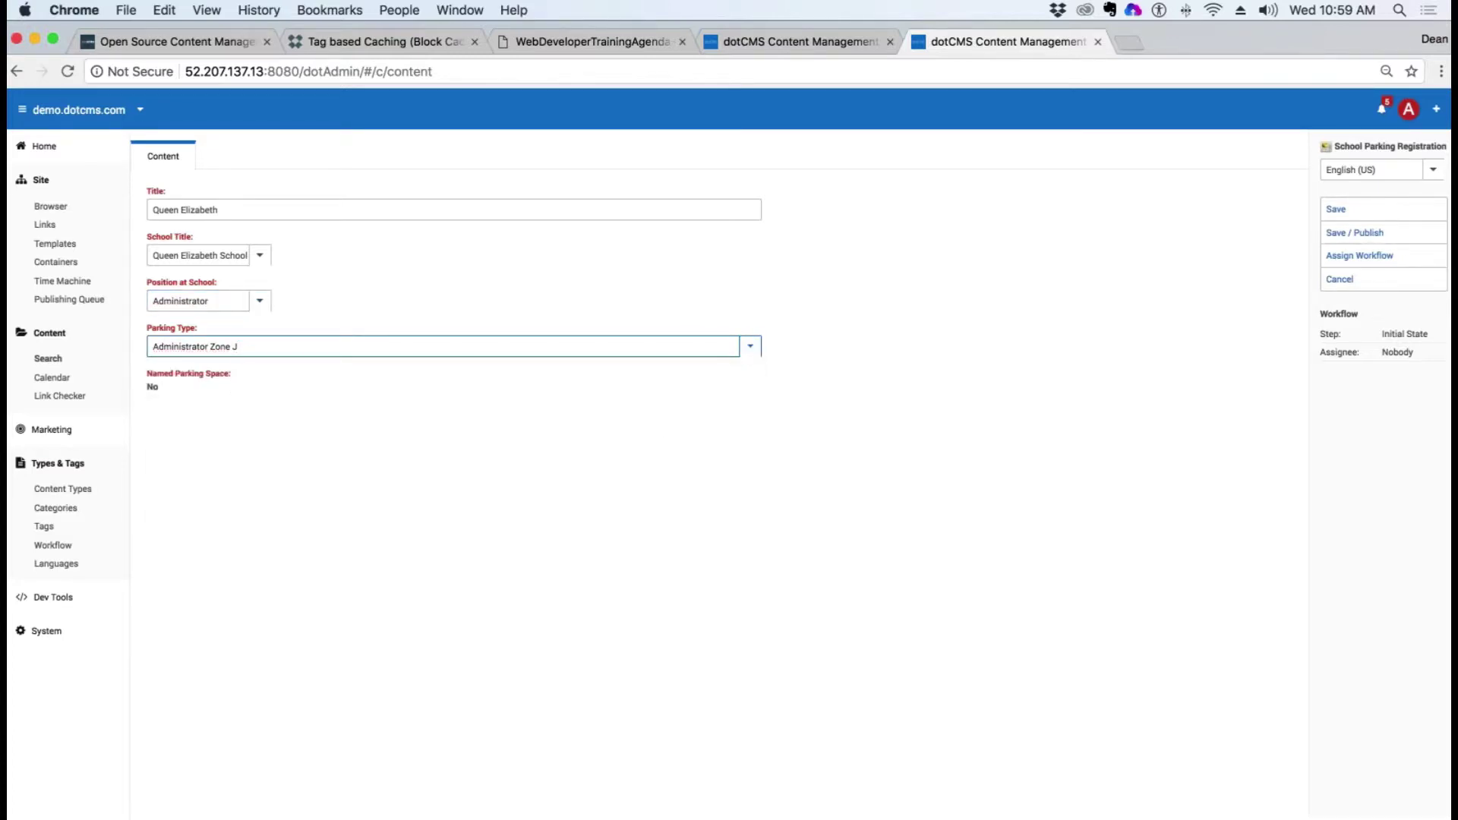
triple_click(189, 373)
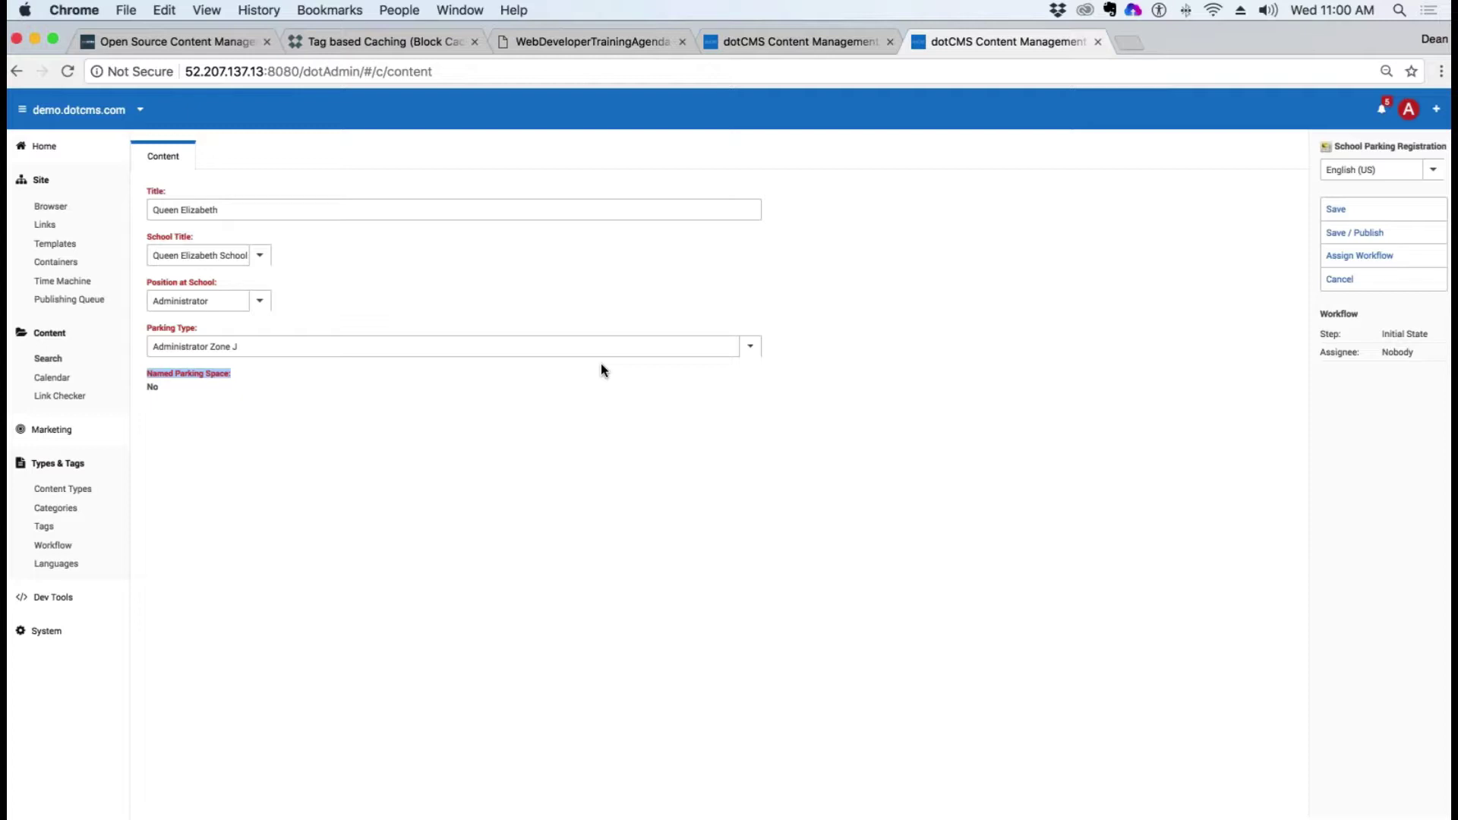
click(1365, 242)
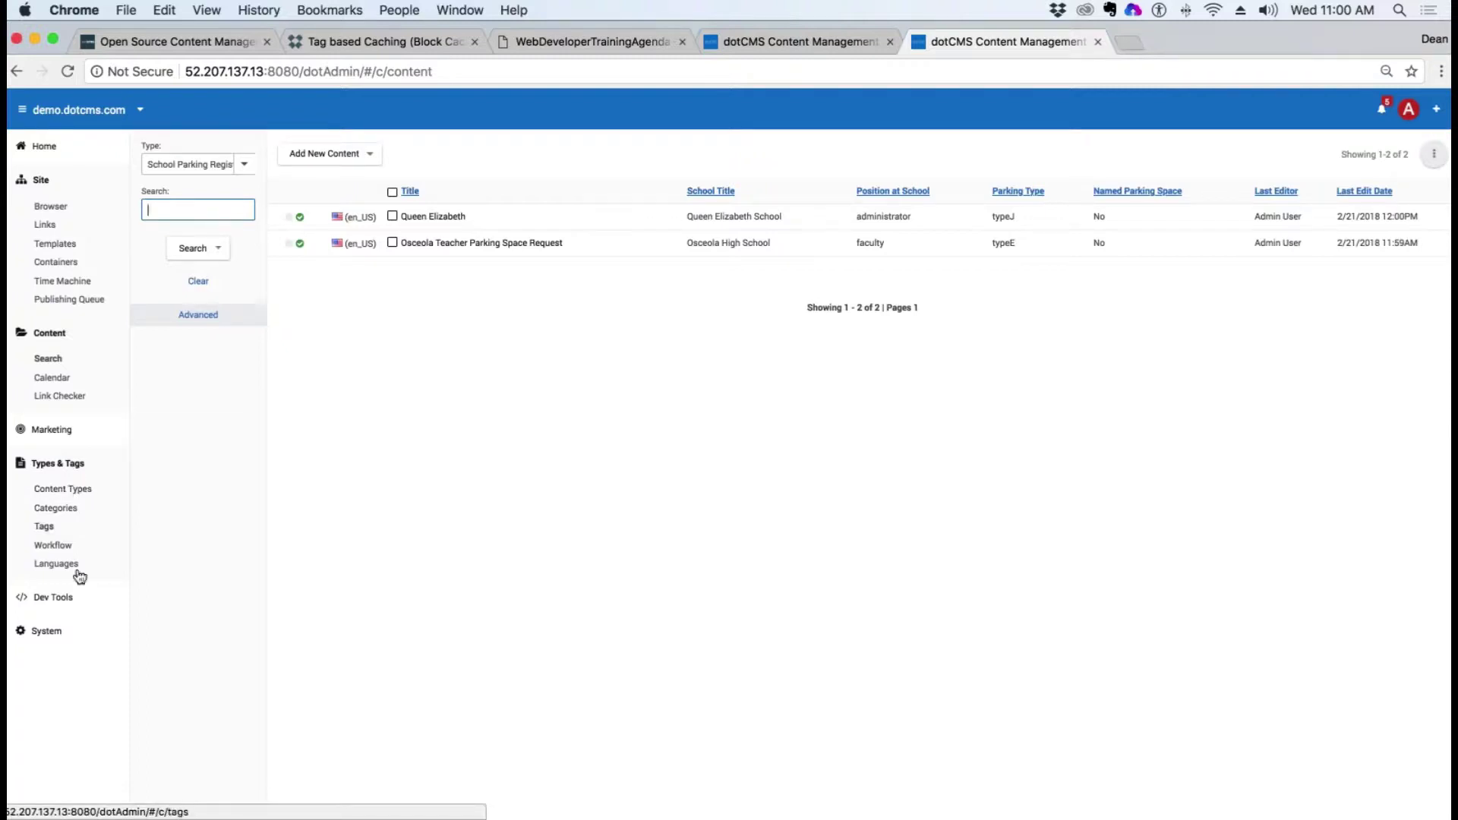
Step: Open the roles management page, then open NamedParkingSpace.vtl for editing in the Site Browser tab
click(59, 634)
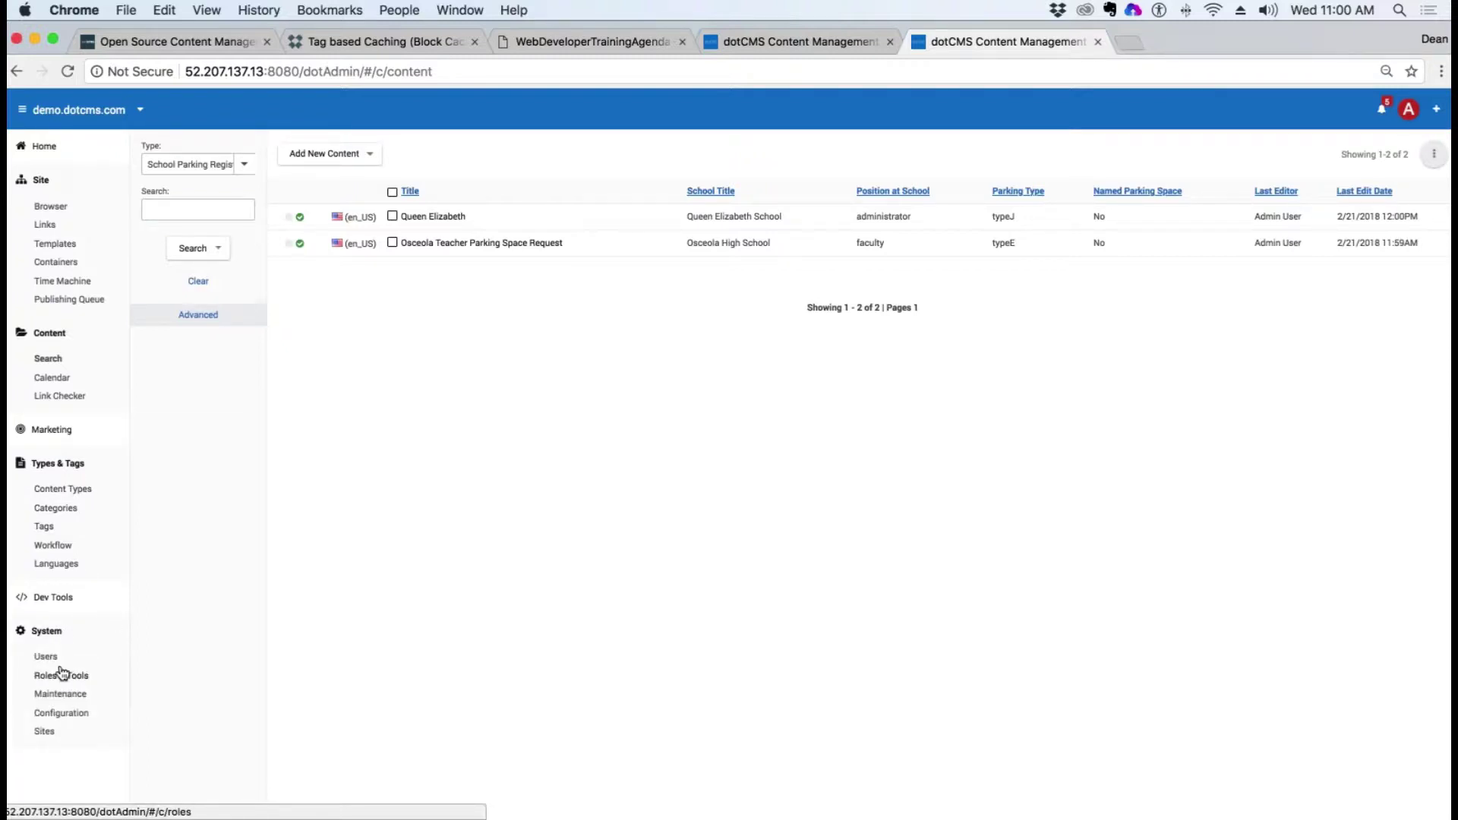
click(53, 636)
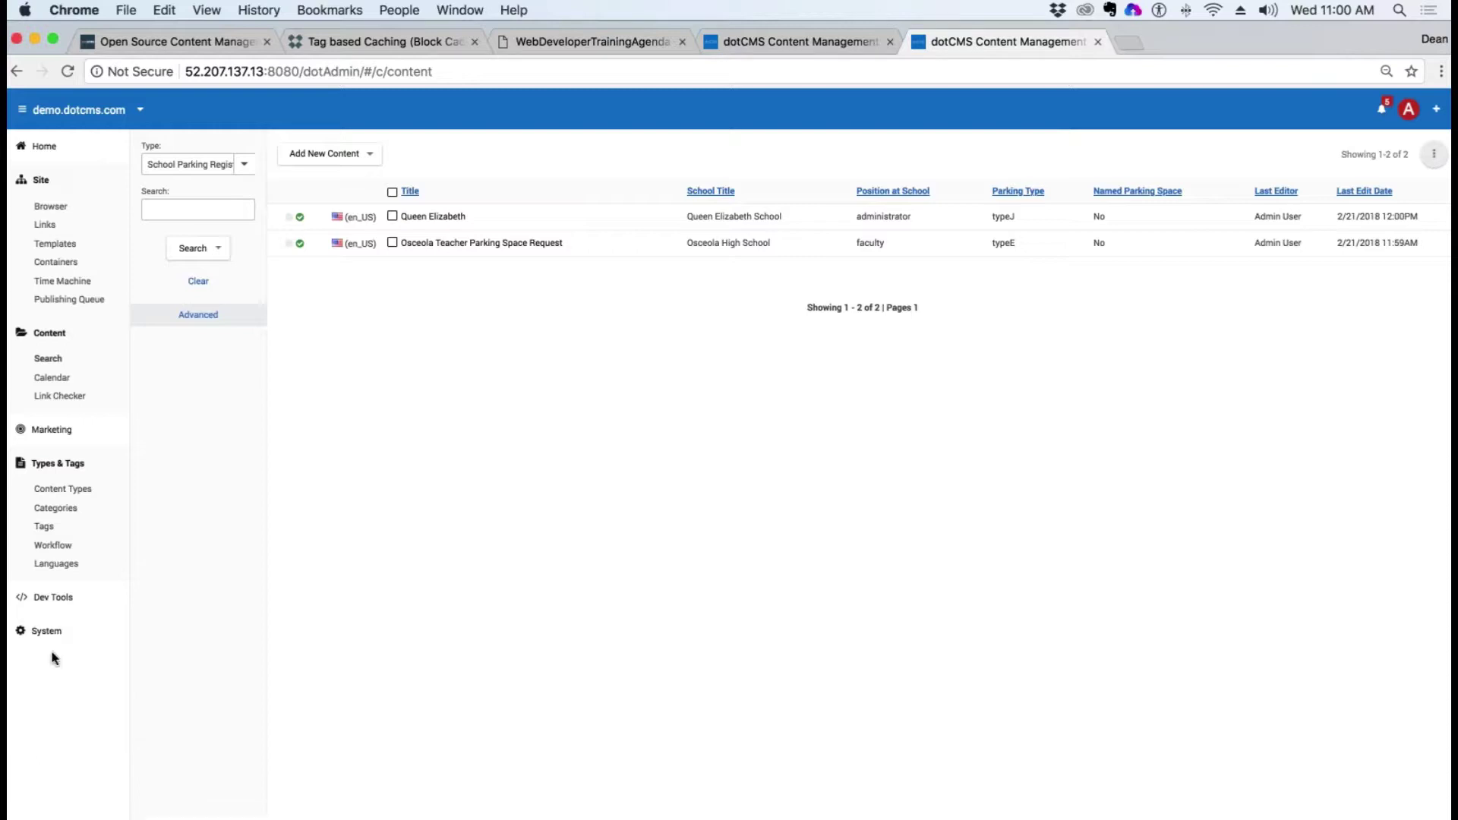
click(61, 675)
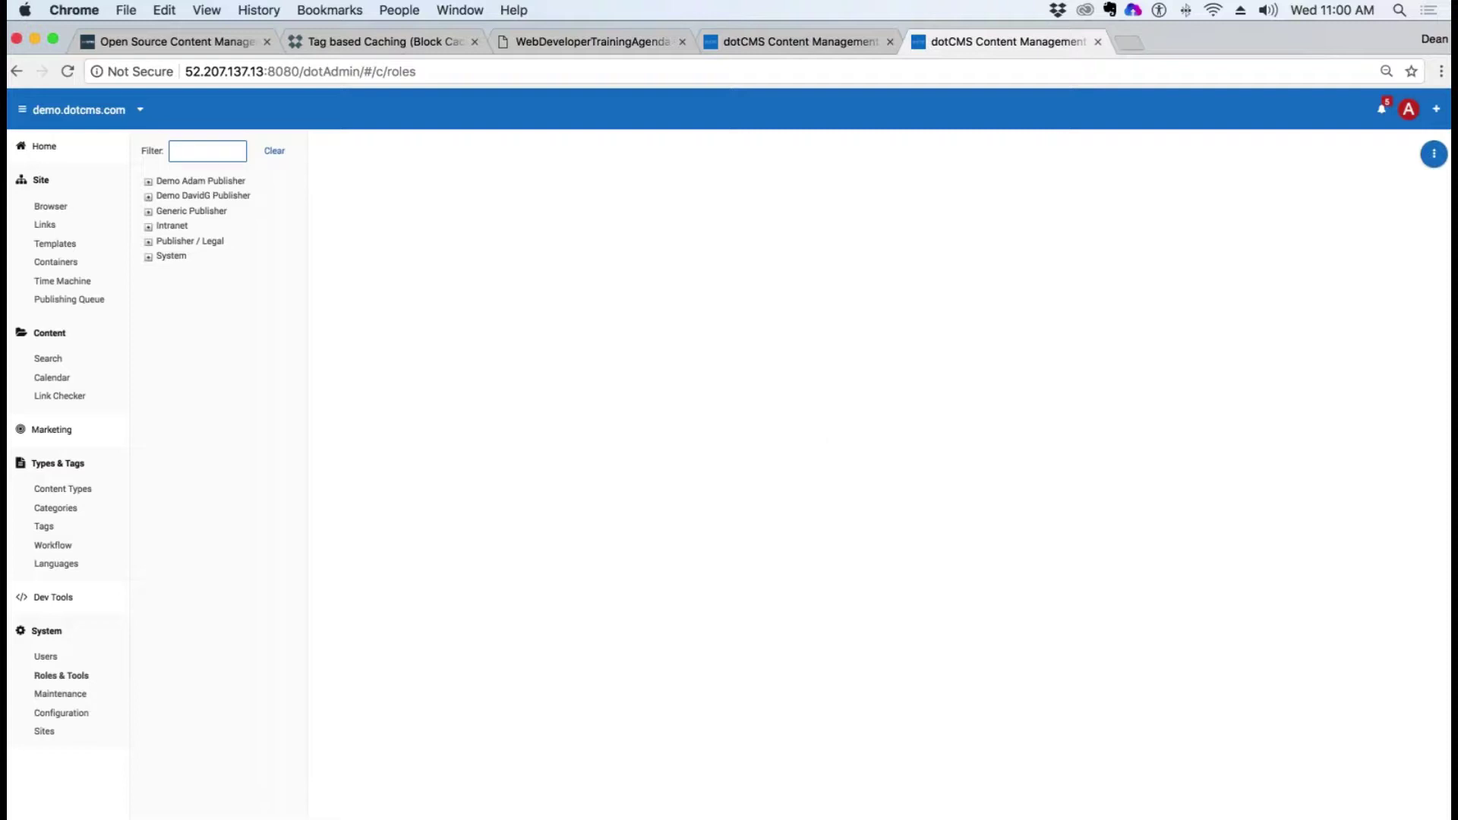
key(ctrl+shift+Tab)
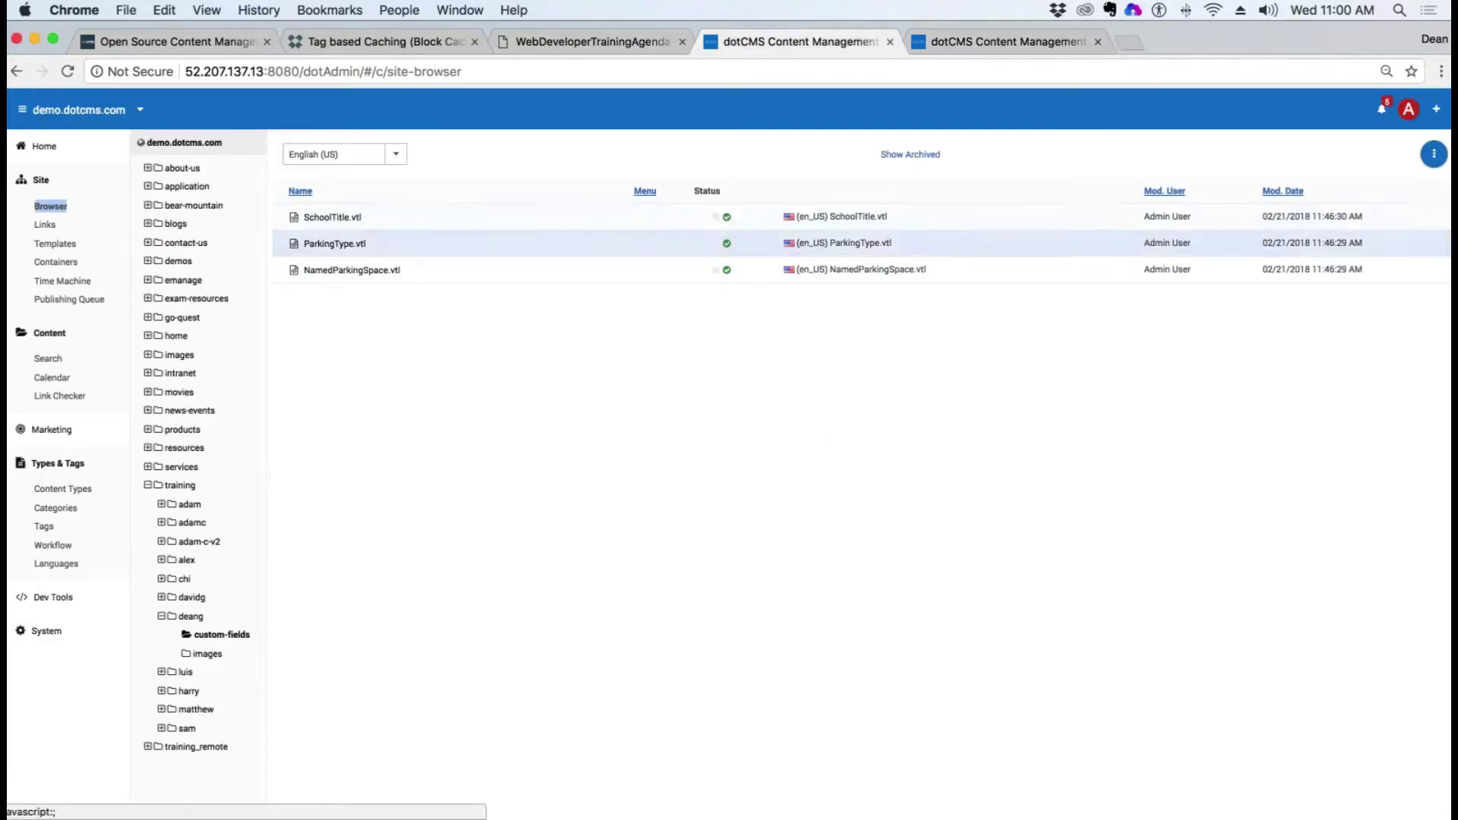
right_click(349, 272)
click(394, 301)
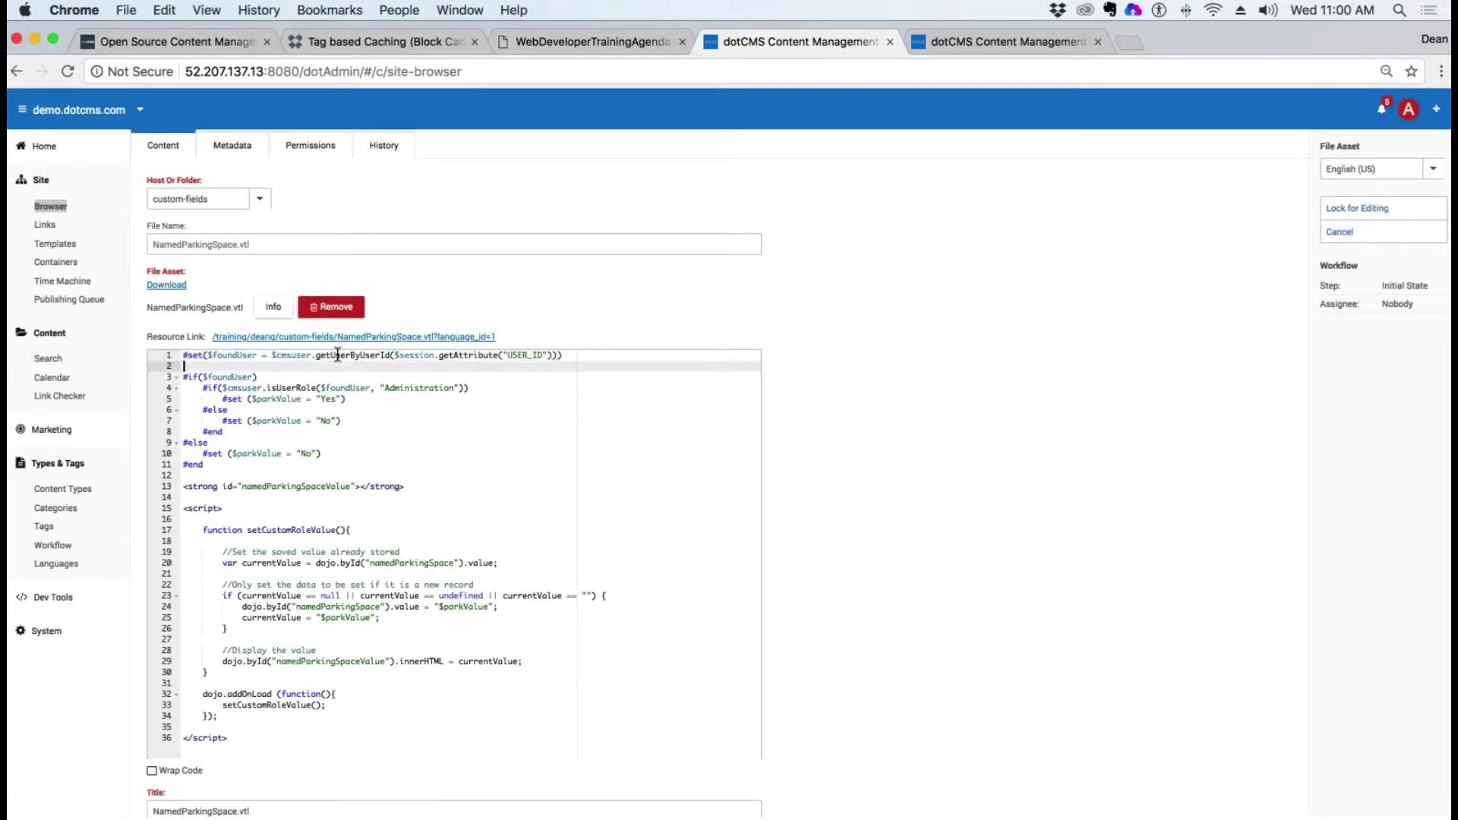
Step: Highlight the session user ID lookup and the Administration role check in the code
drag(236, 356, 395, 358)
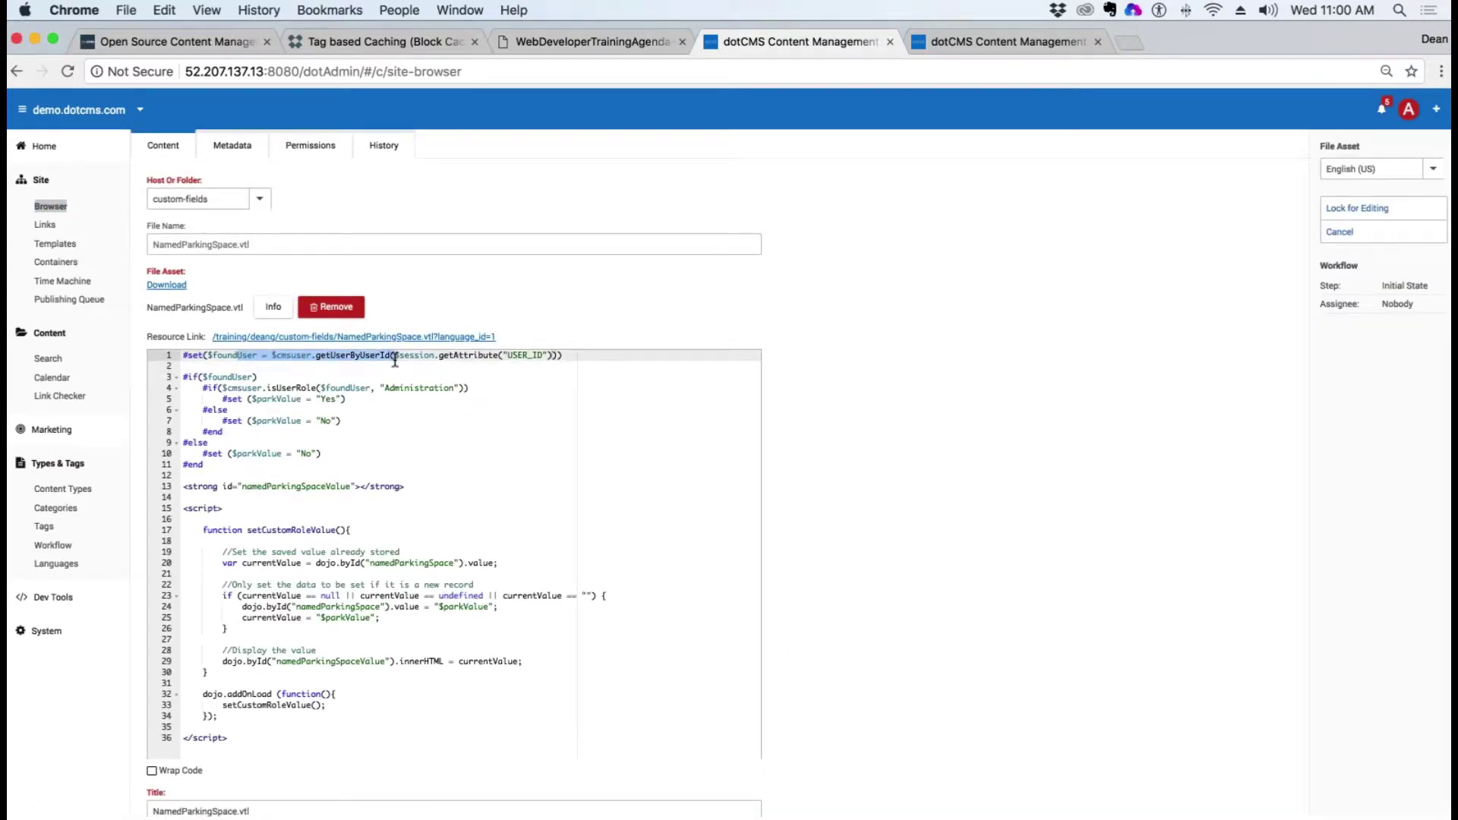
click(453, 356)
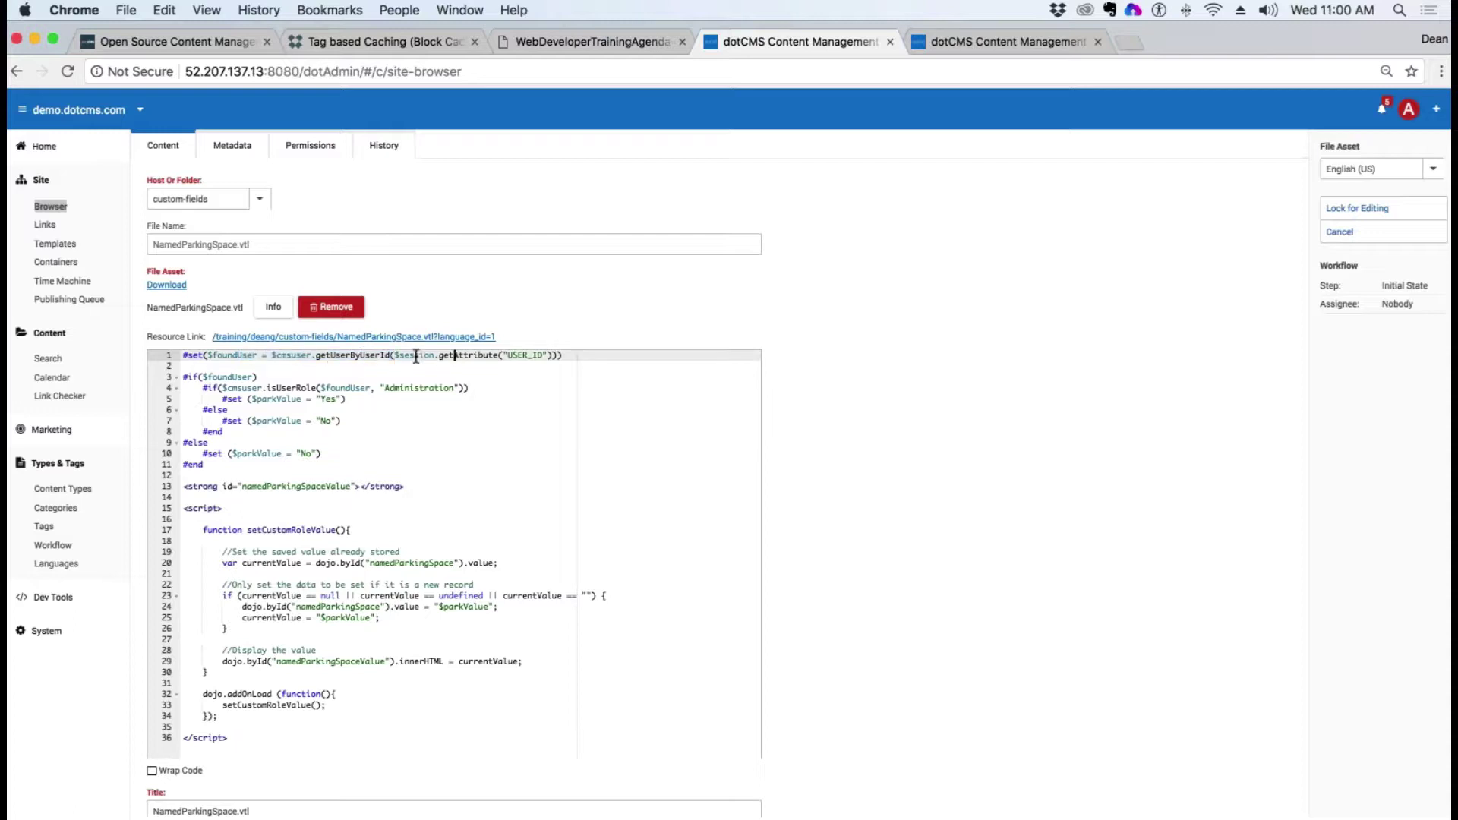
drag(396, 355, 552, 357)
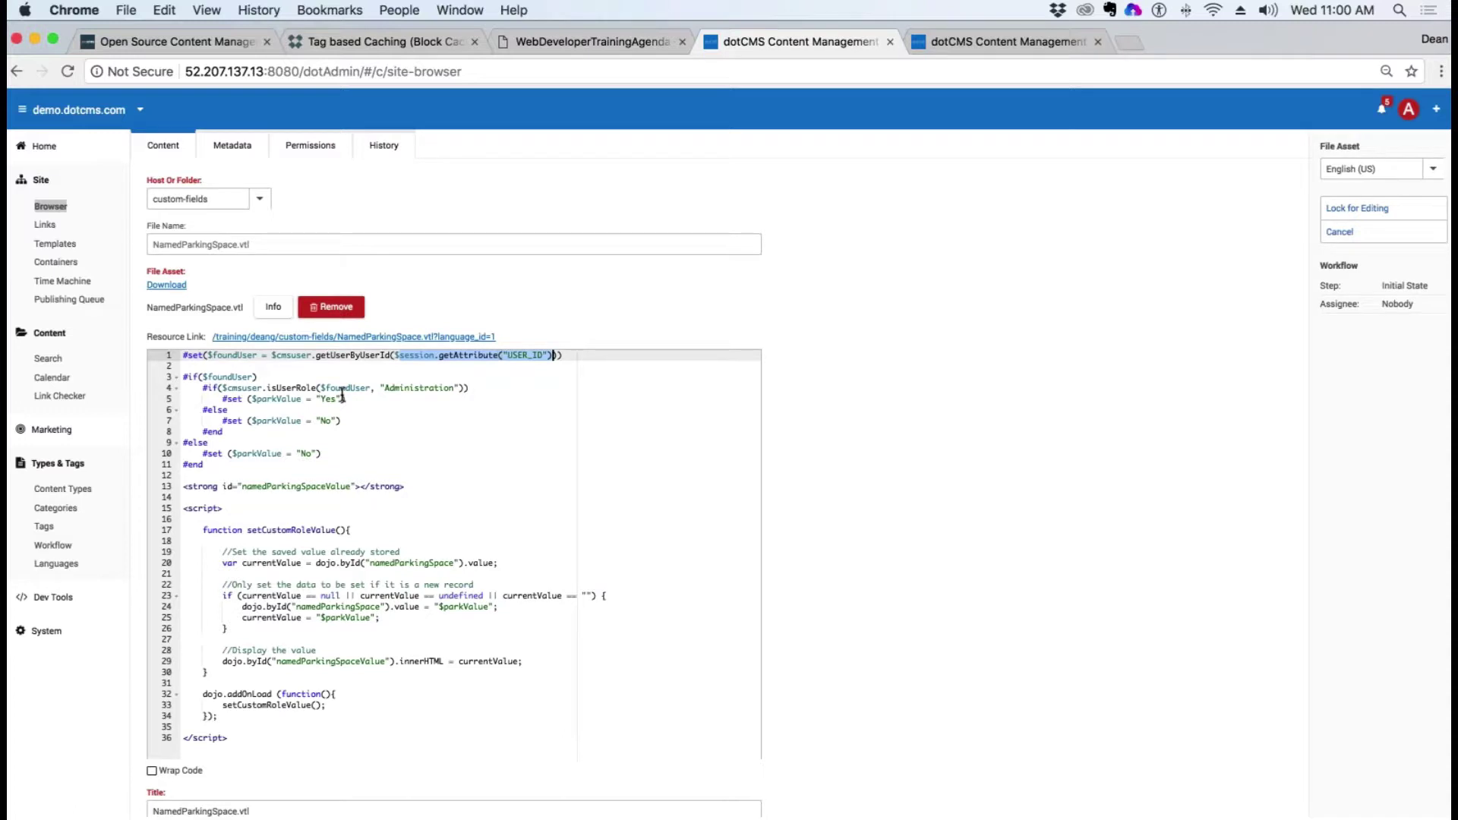
click(296, 388)
drag(227, 388, 321, 388)
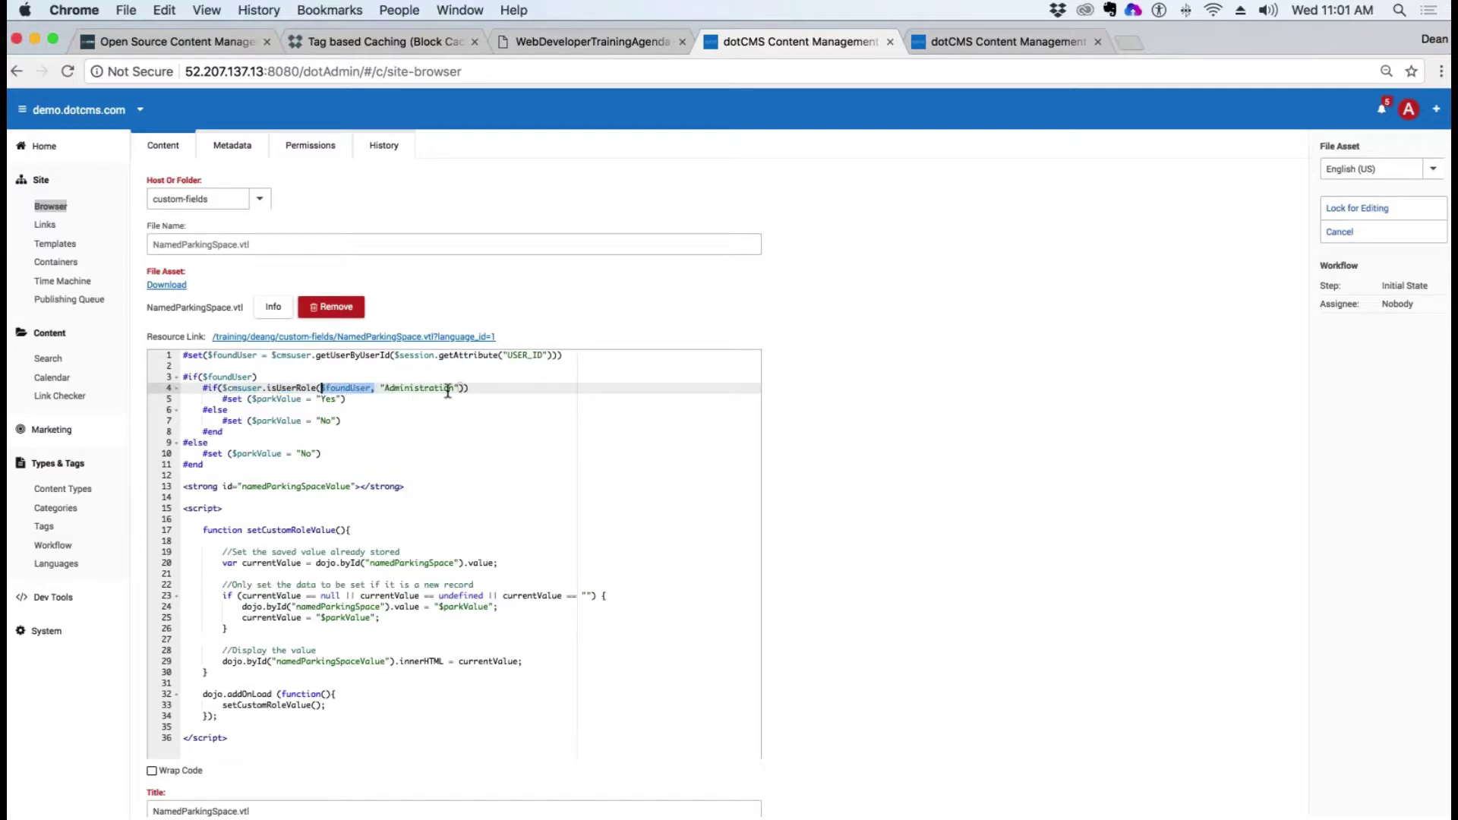
drag(454, 388, 385, 388)
Step: Add a role named Administration, key Administration, able to grant users, permissions and tools
click(1340, 233)
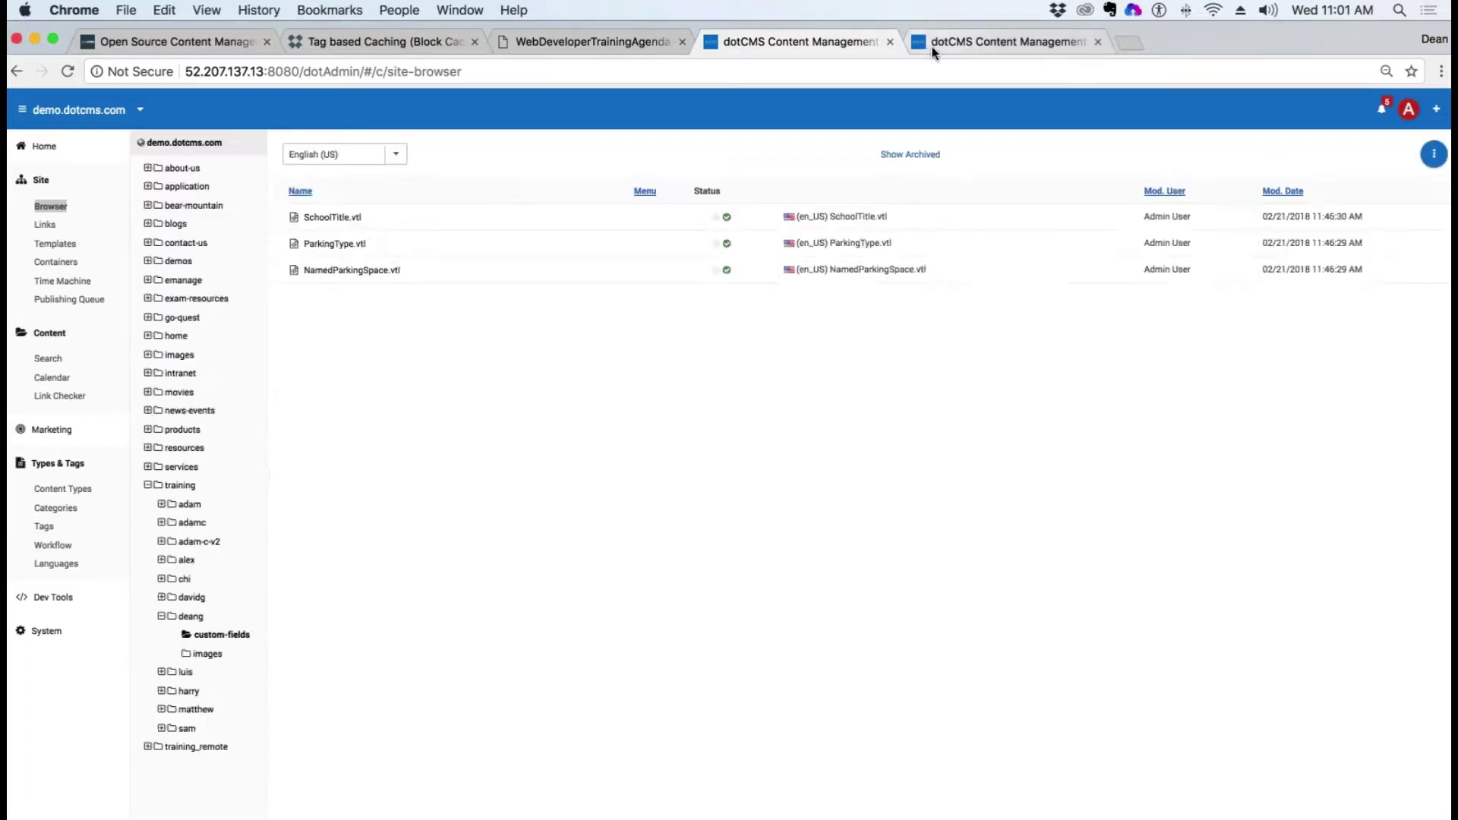
click(932, 47)
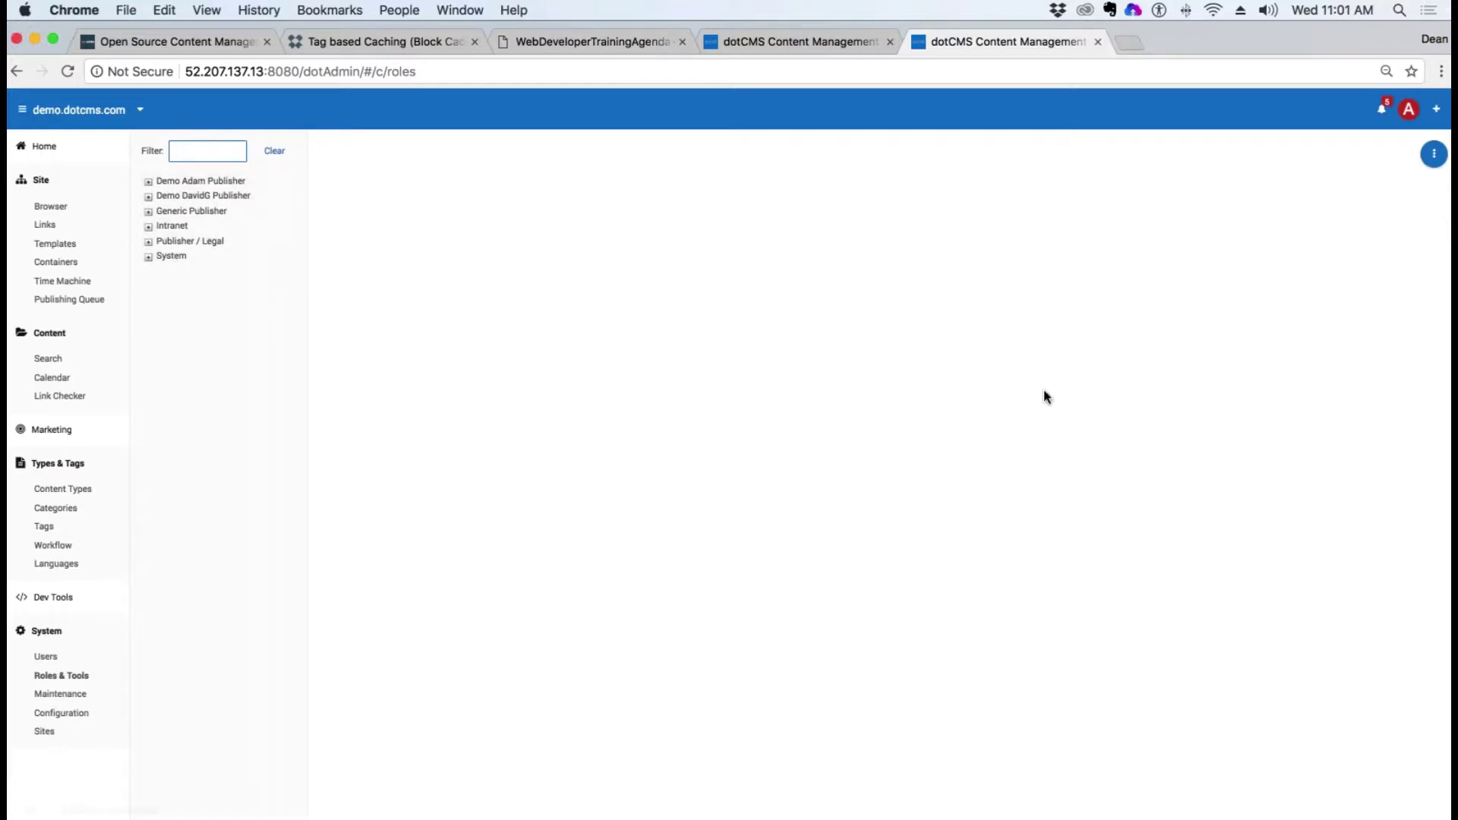
click(1435, 154)
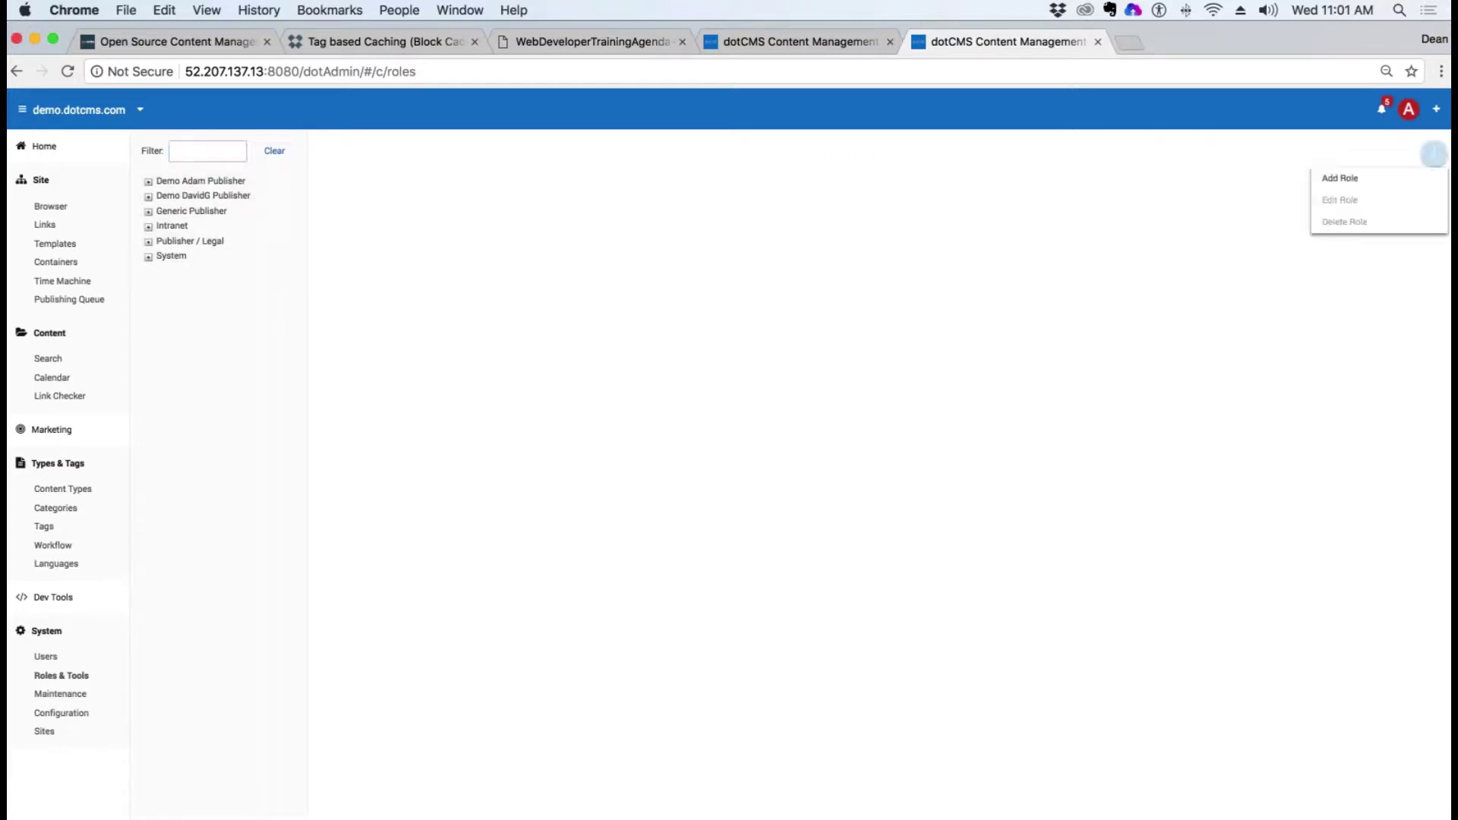
click(1343, 188)
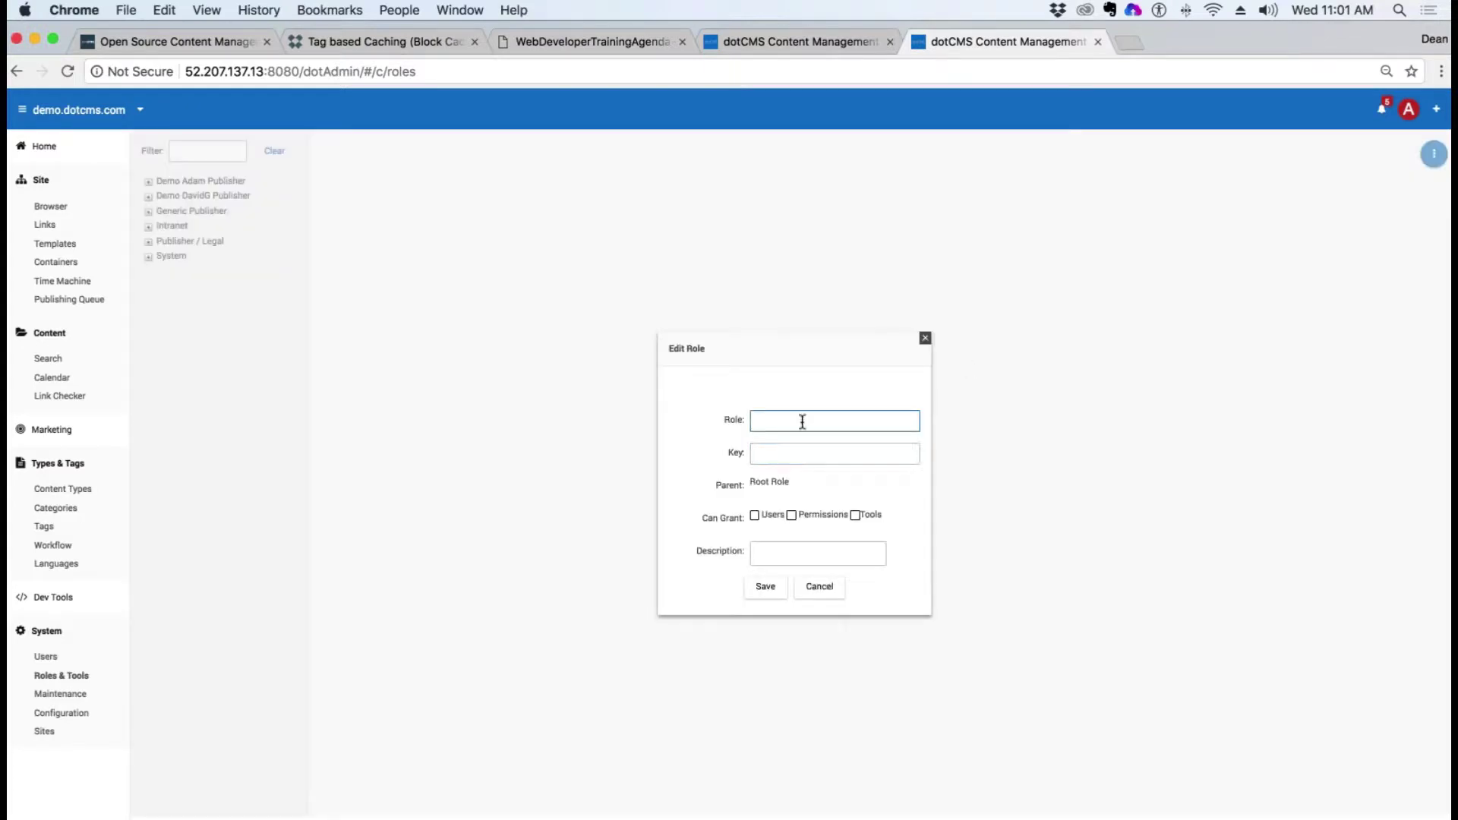
text(Administration)
click(791, 454)
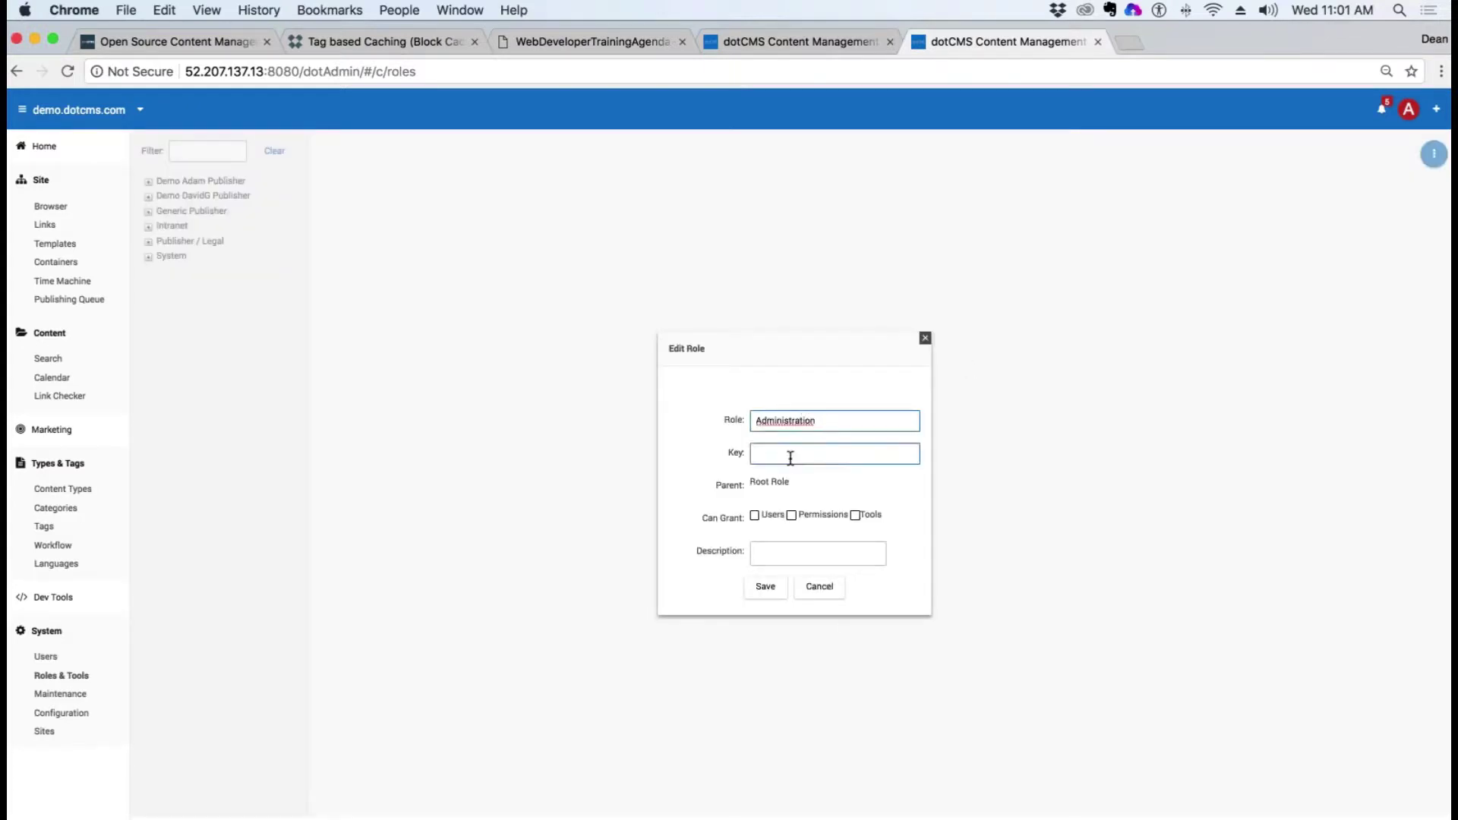
text(Administration)
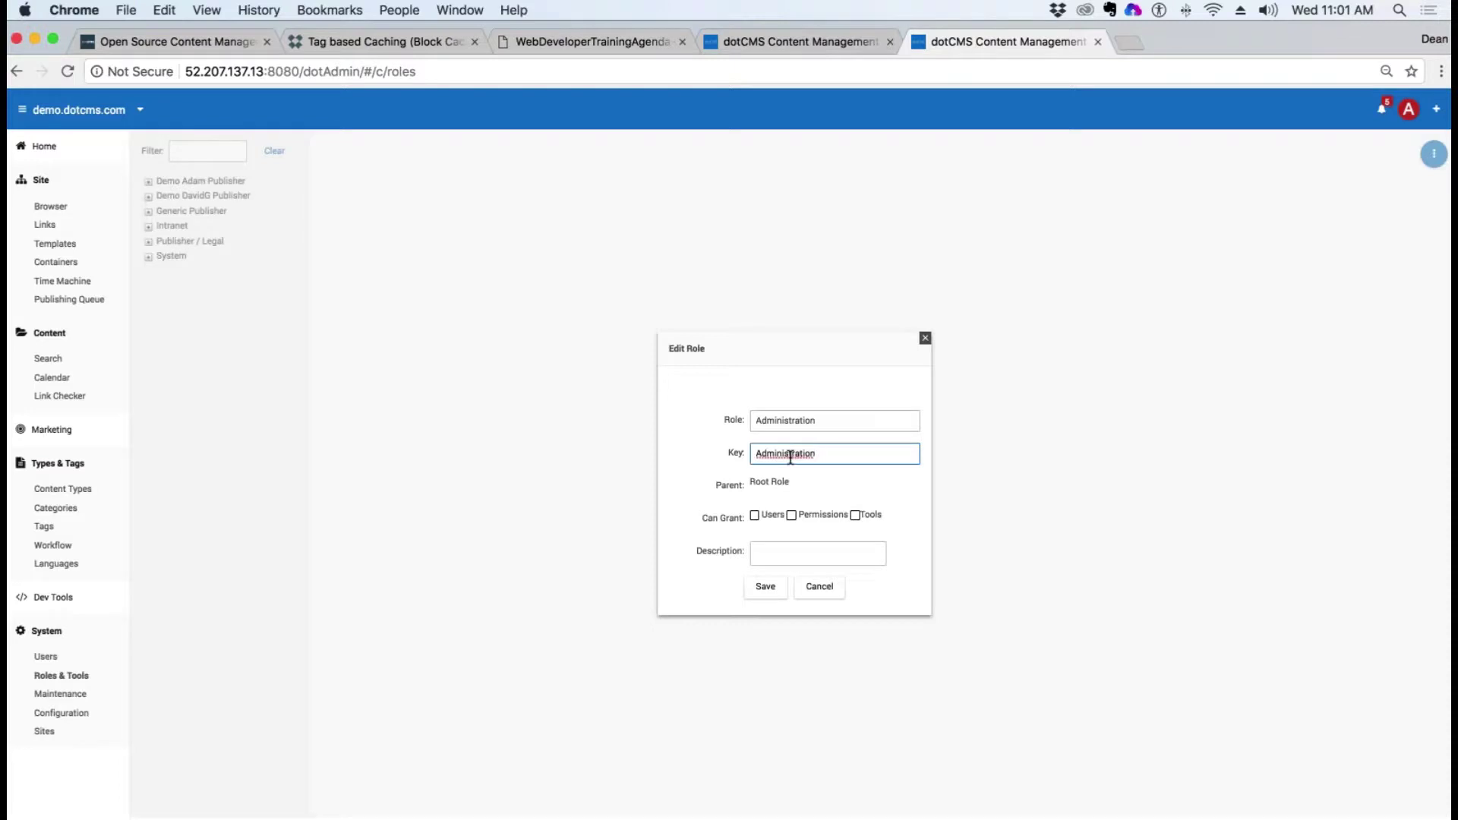
click(754, 516)
click(792, 516)
click(855, 516)
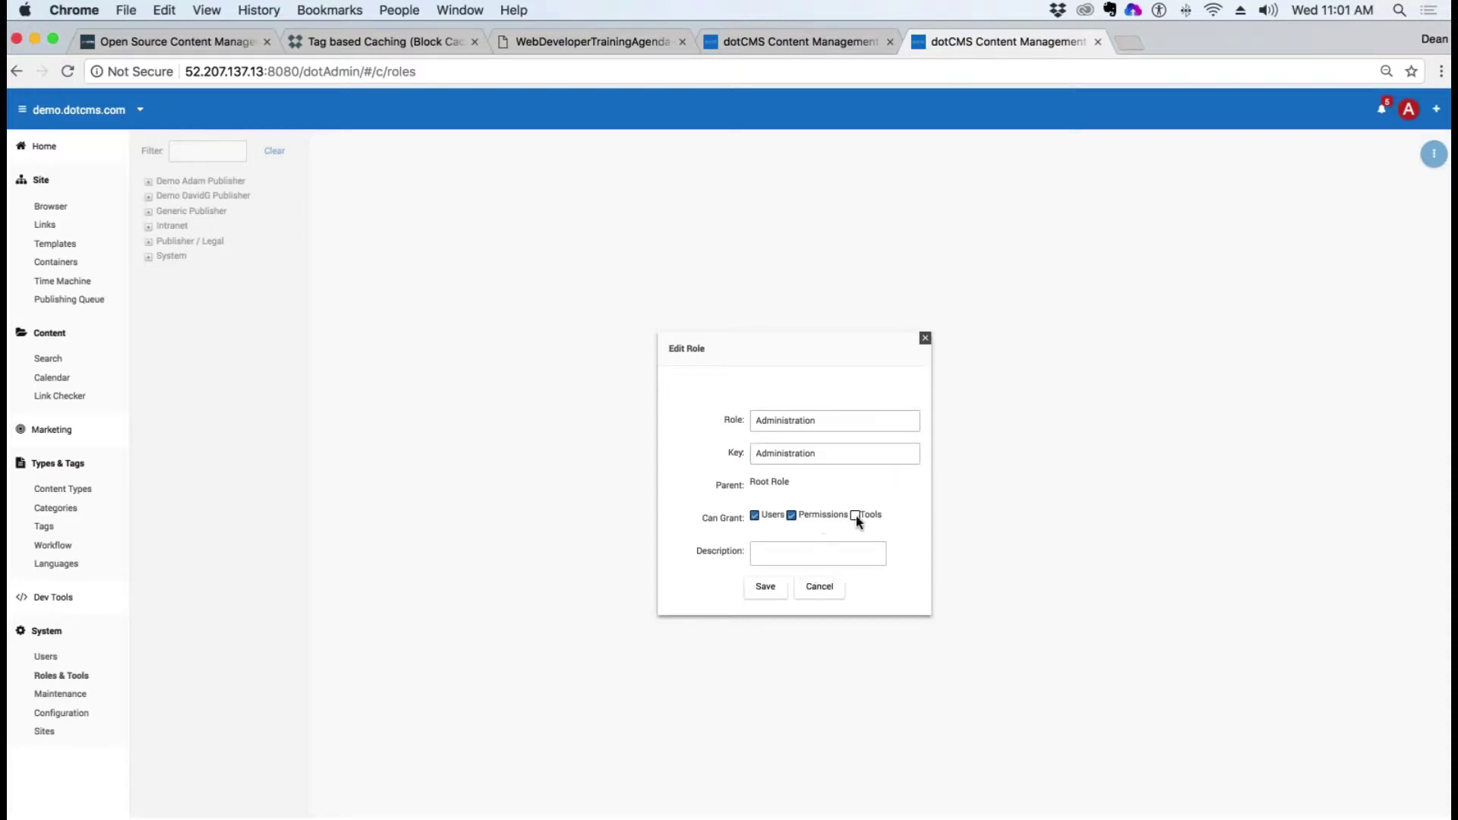
click(780, 591)
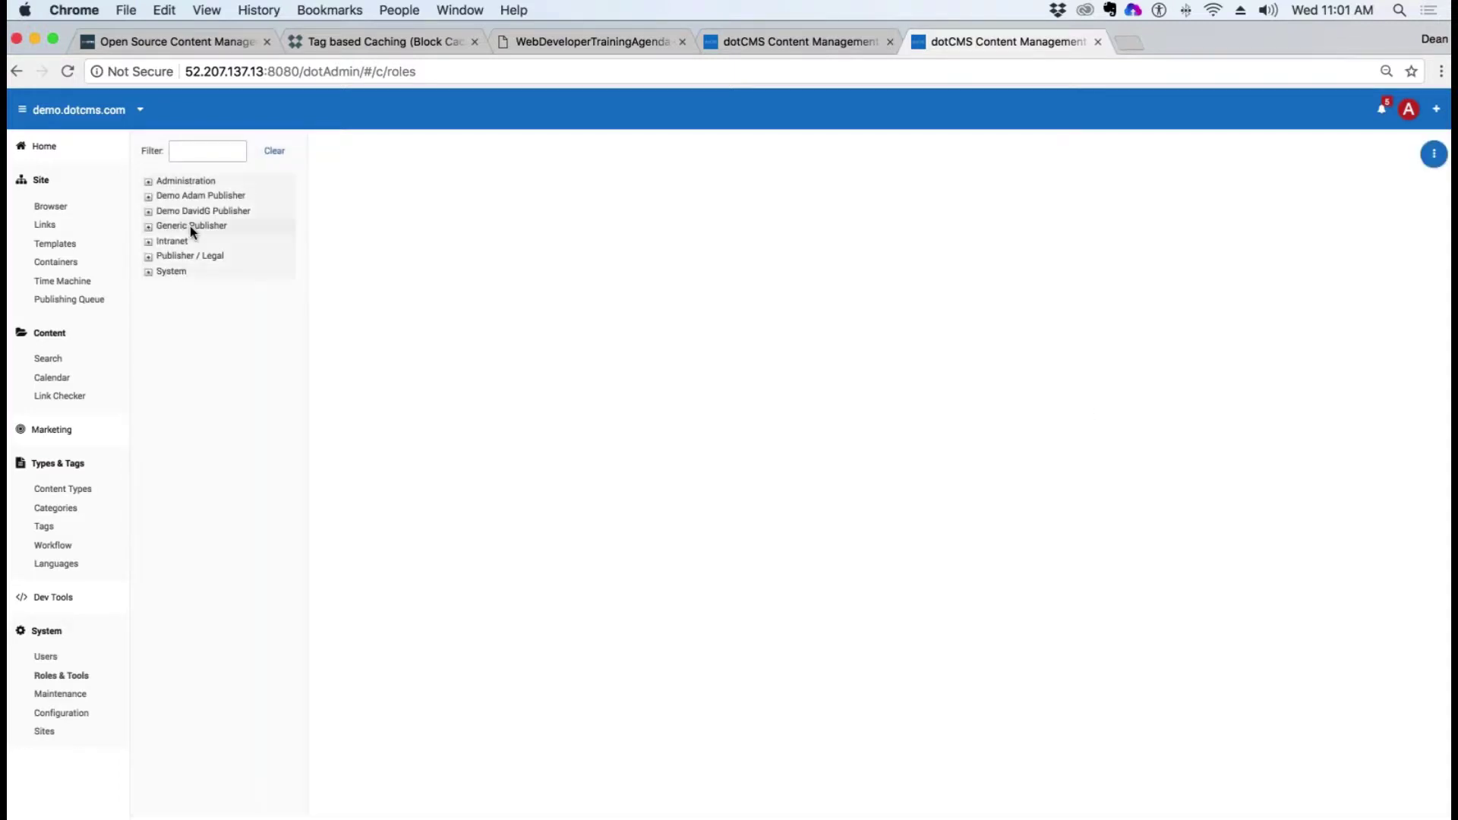
Step: Move Administration into Admin User's granted roles and save the user
click(46, 658)
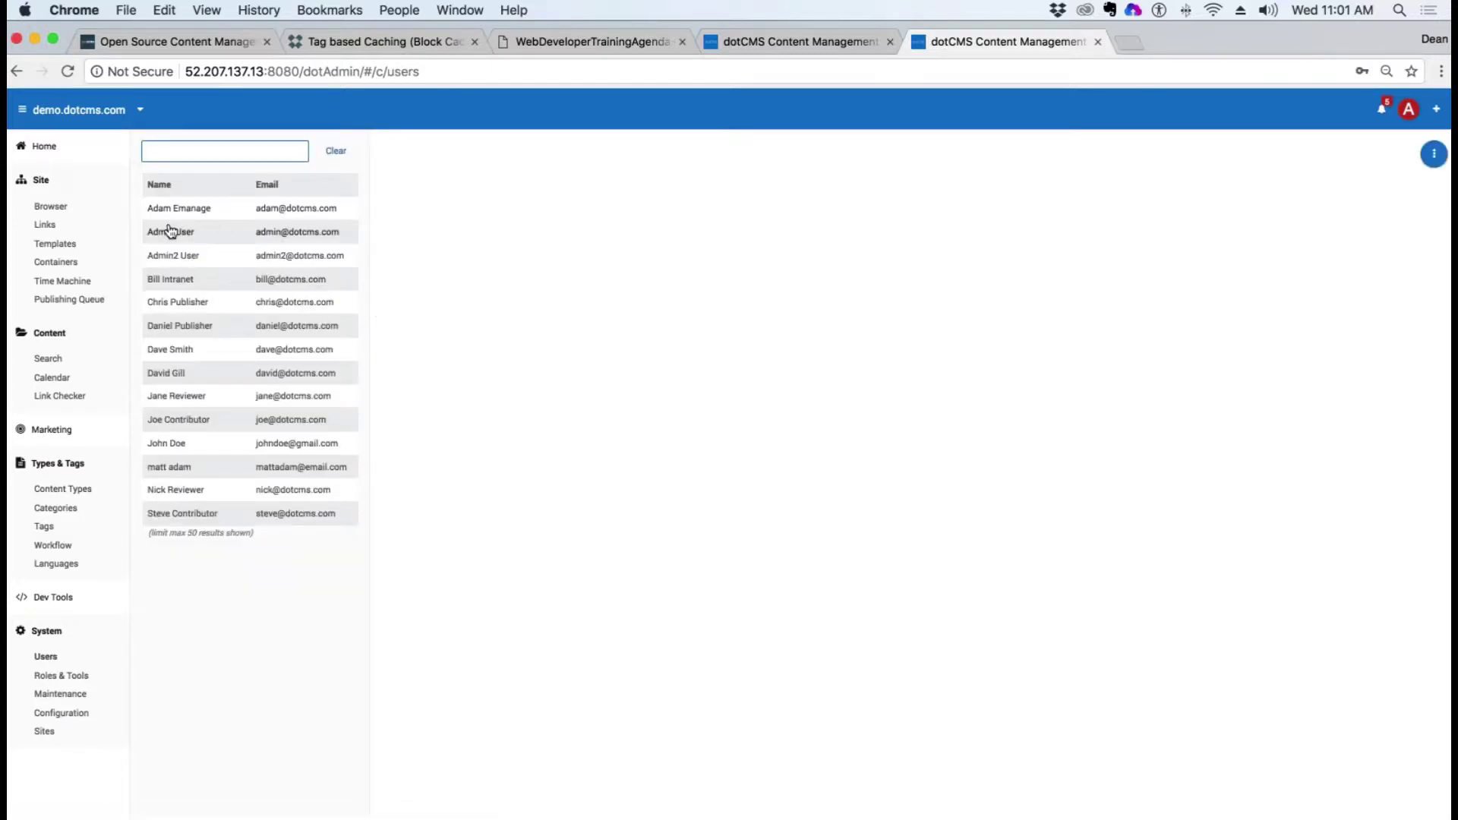
click(170, 232)
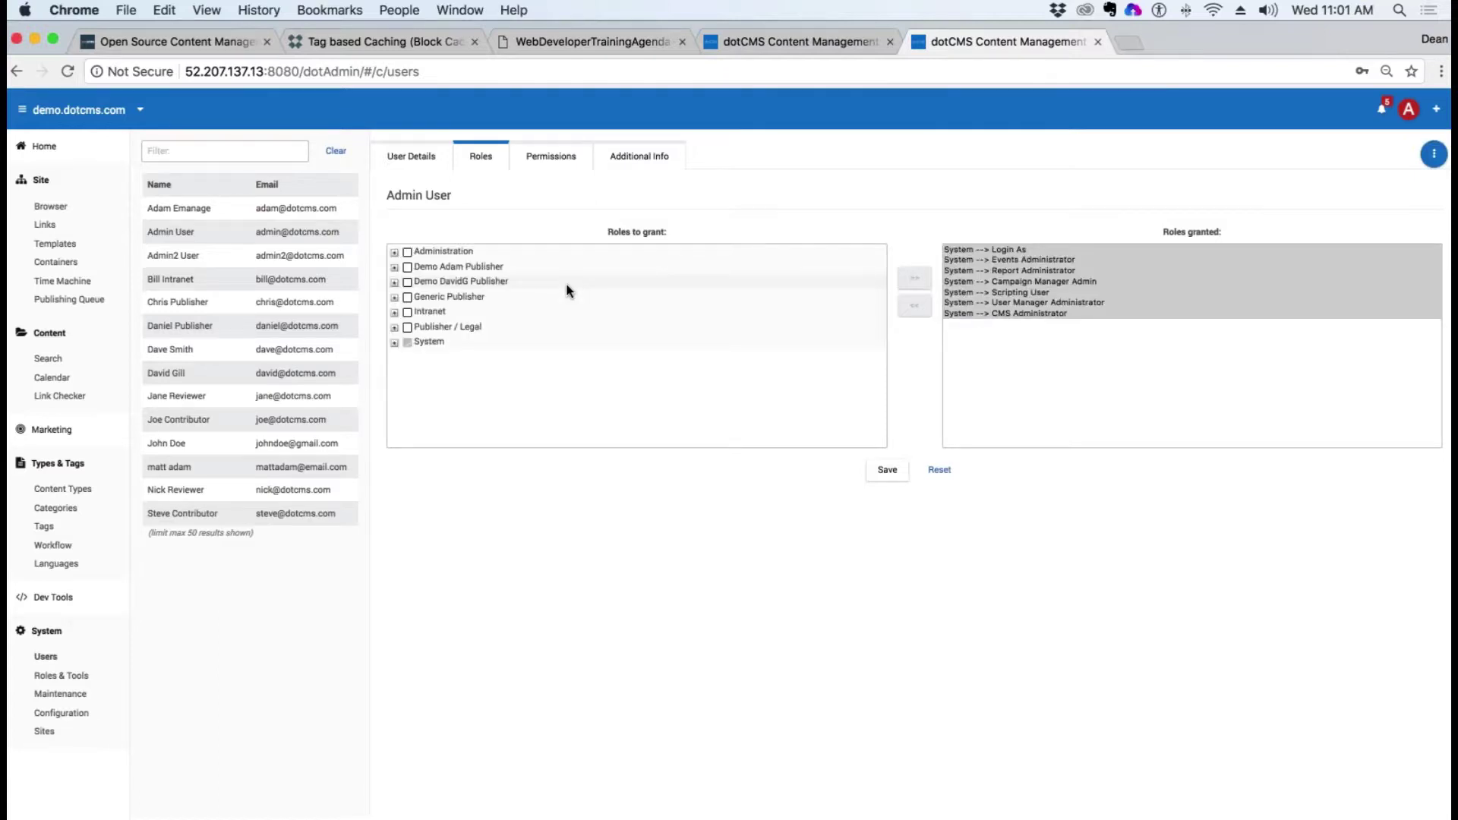
click(408, 253)
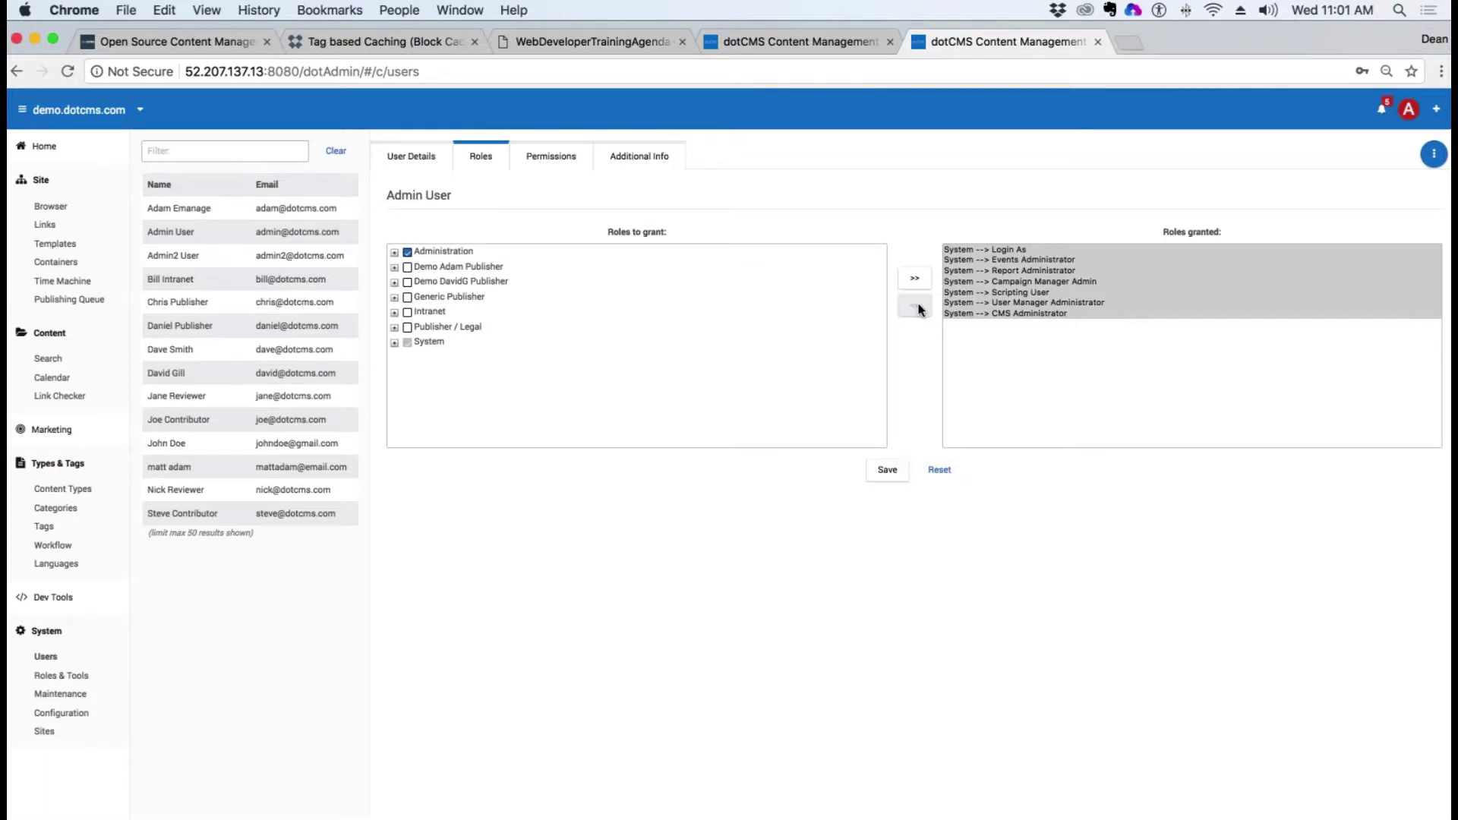
click(915, 279)
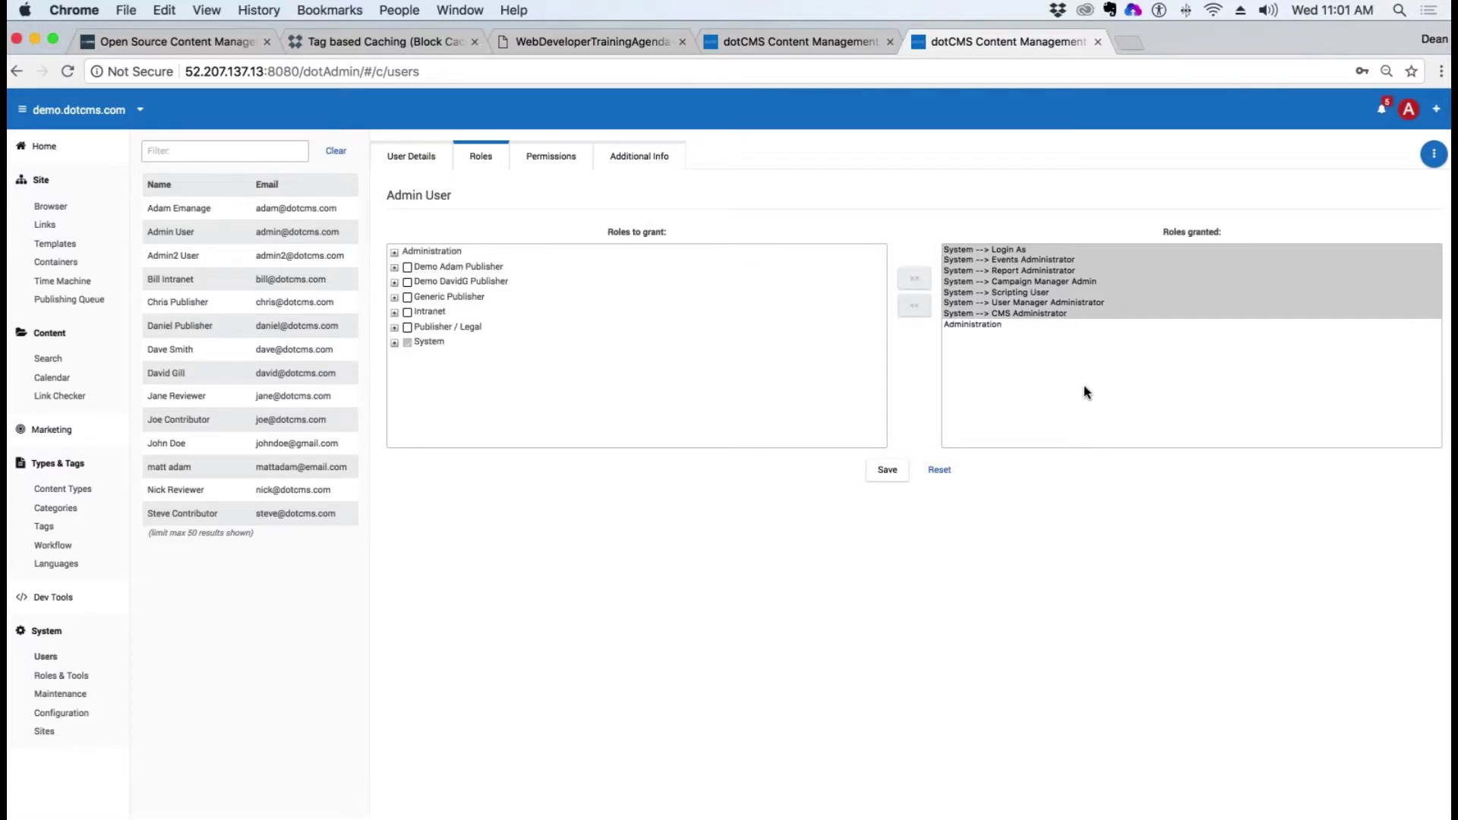
click(885, 470)
Step: Open the Queen Elizabeth parking registration from the content search list; Named Parking Space shows No
click(748, 41)
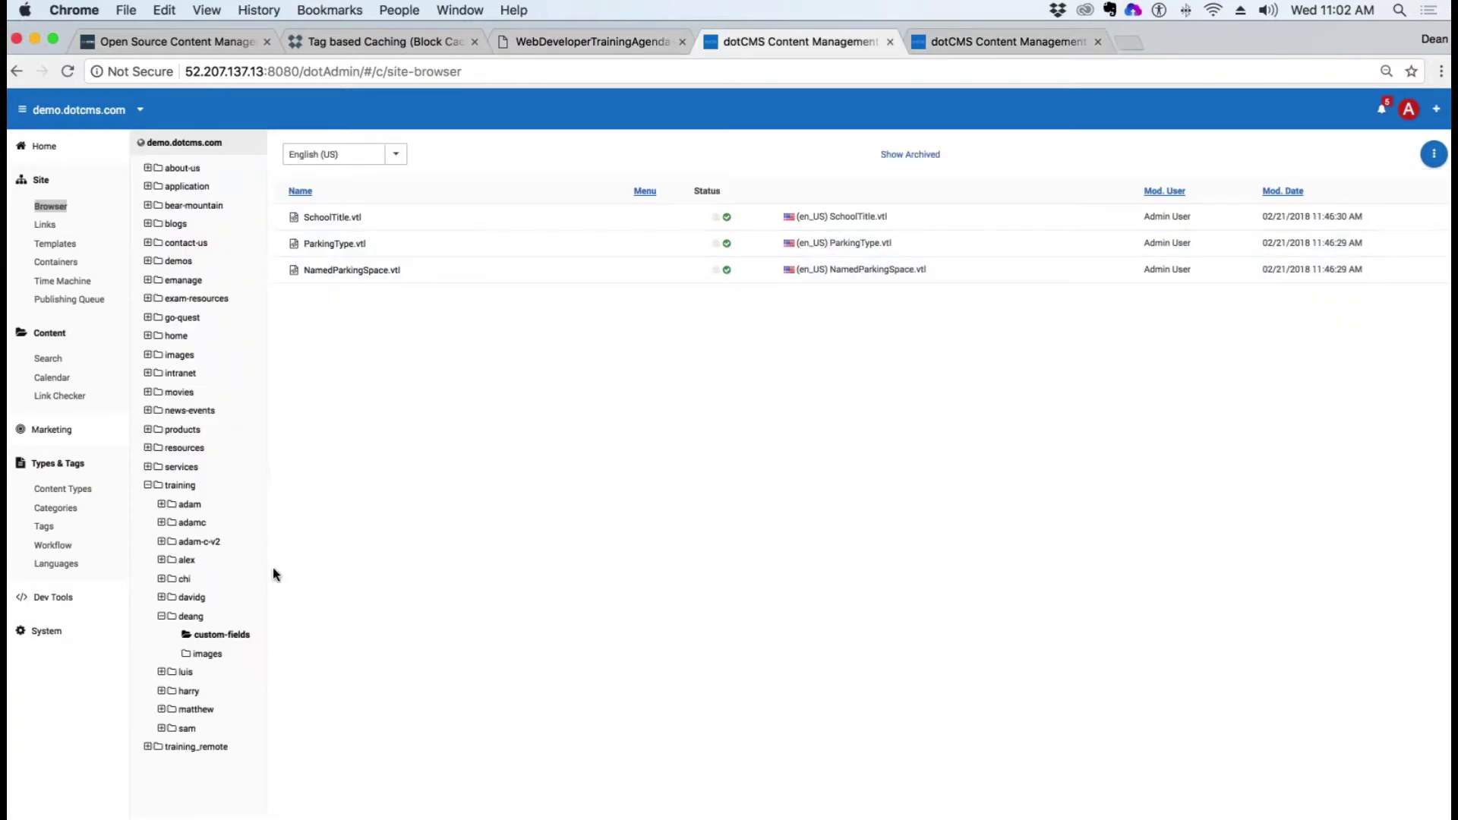
click(161, 616)
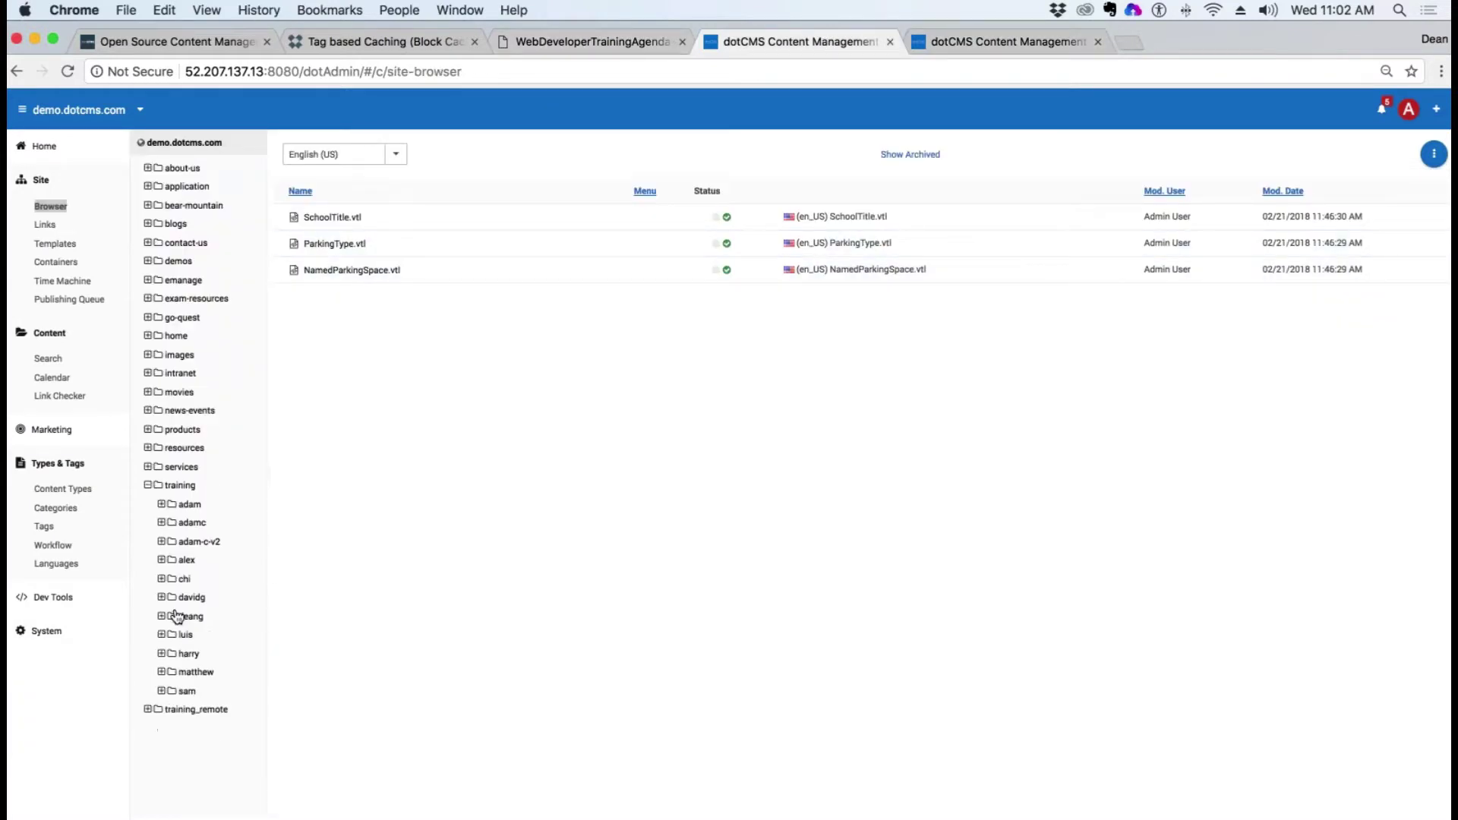
click(48, 360)
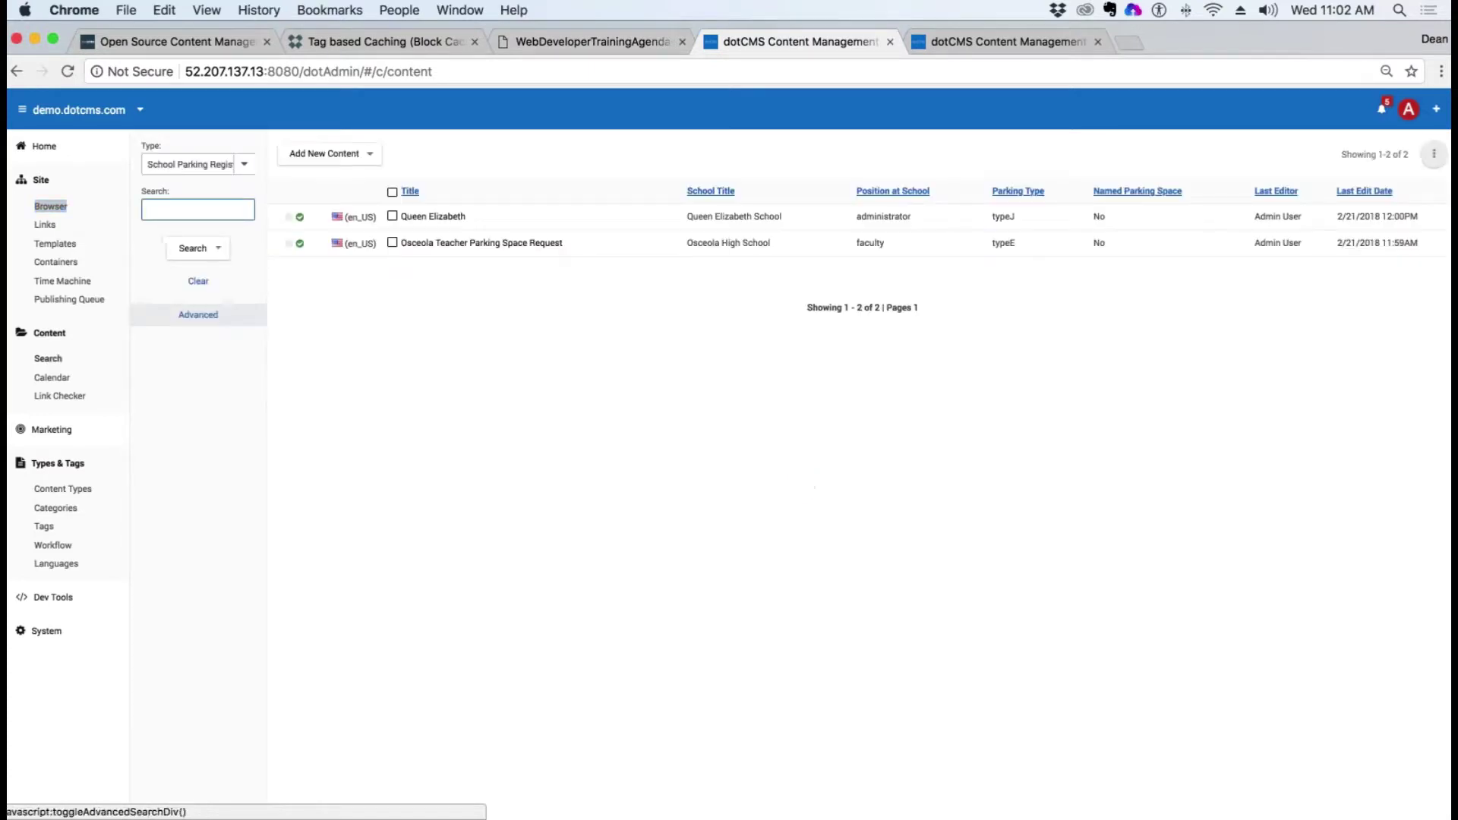
click(433, 212)
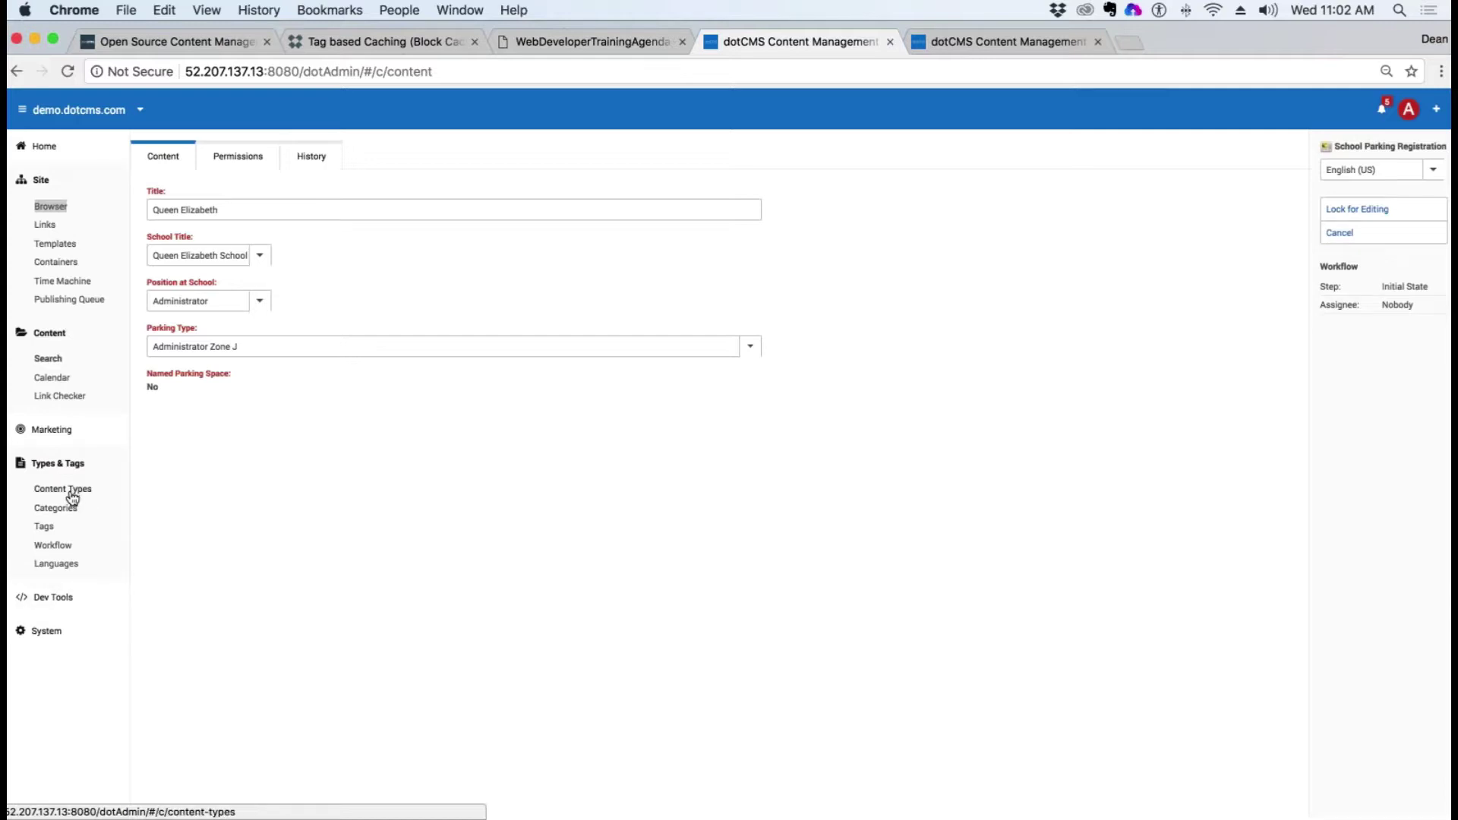
Step: Rename the Administration role and its key to lowercase 'administration', then return to content search
click(48, 635)
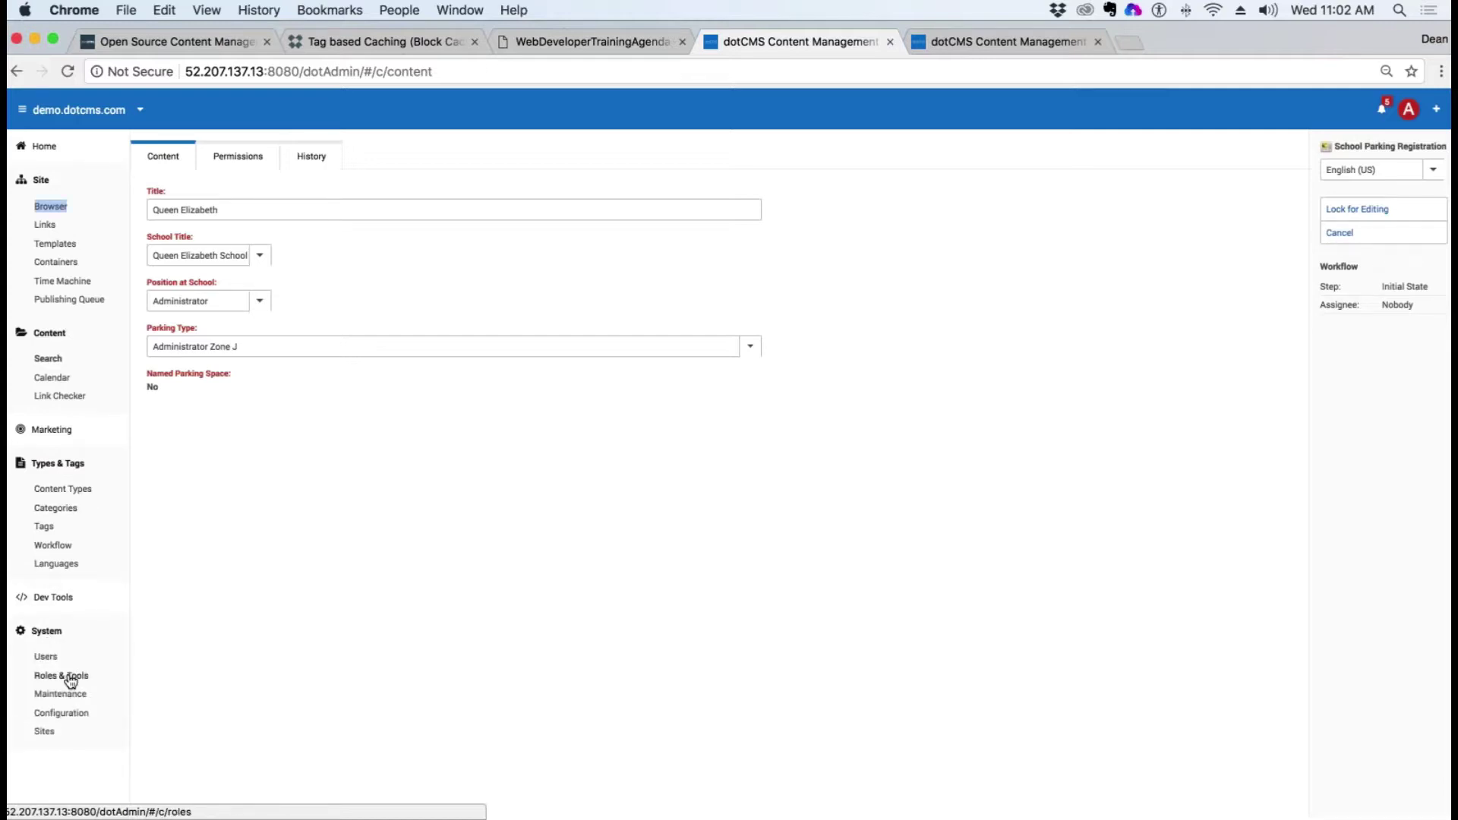
click(77, 676)
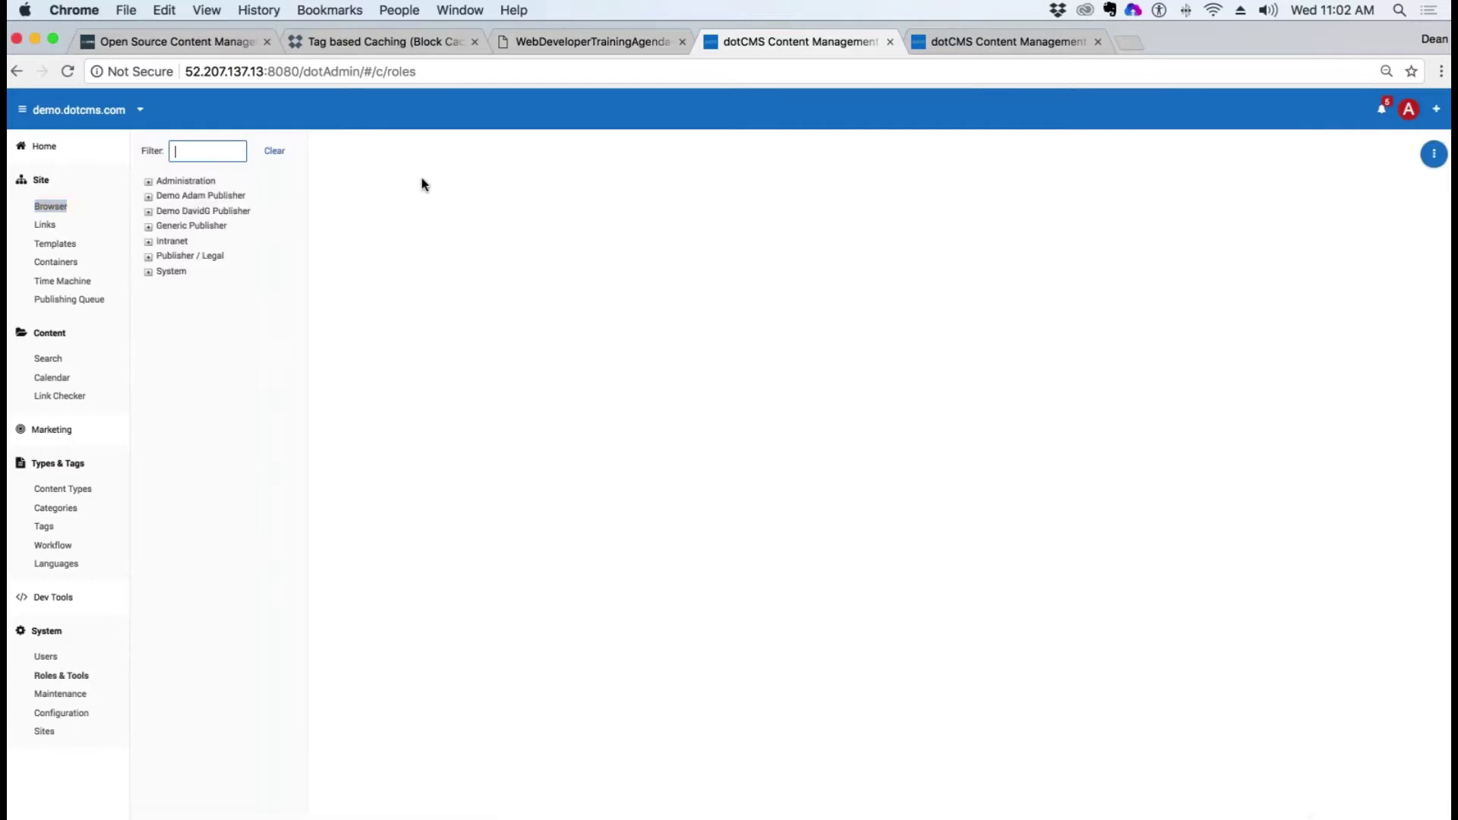
right_click(178, 182)
click(216, 196)
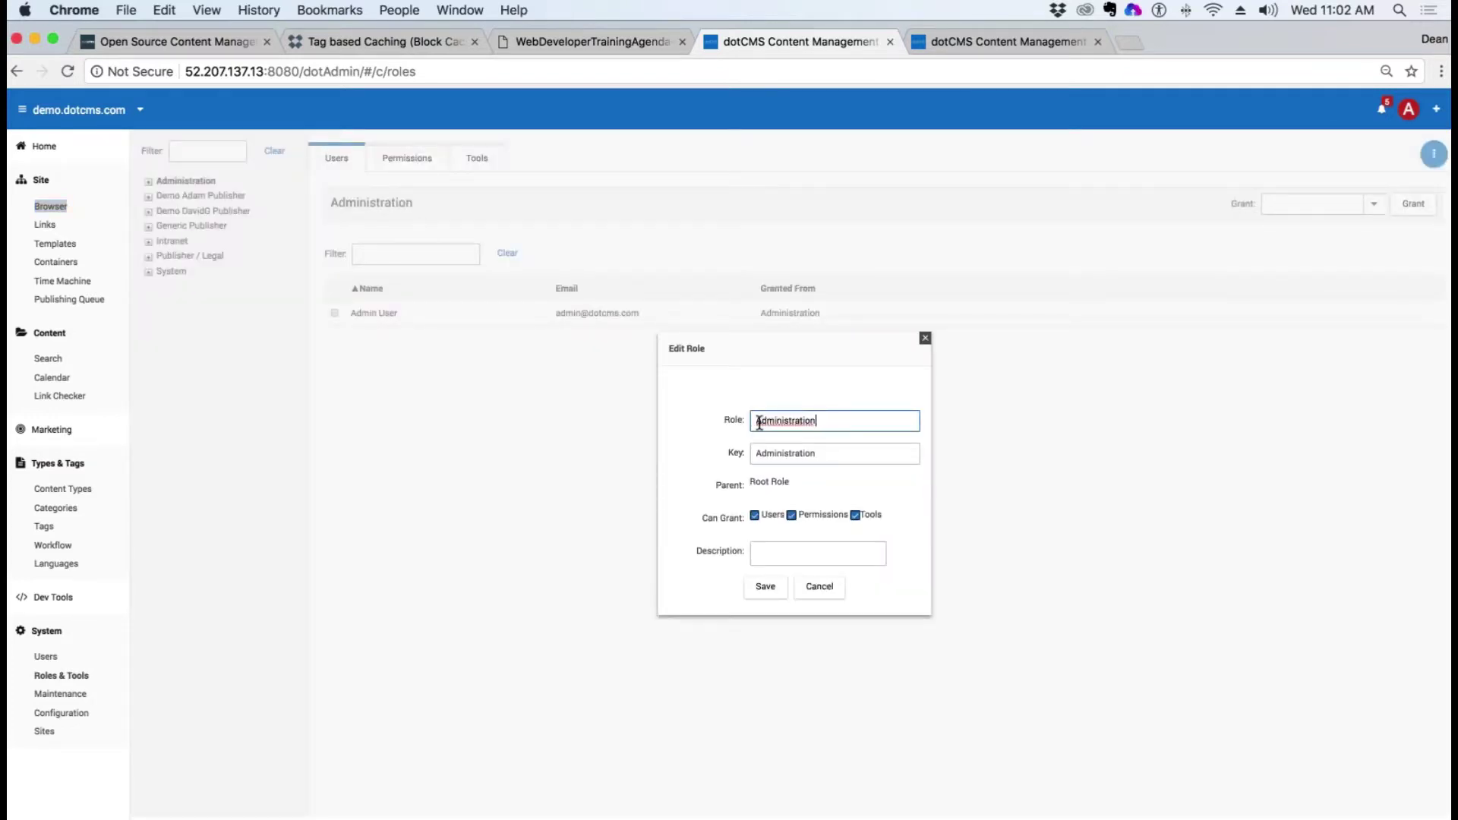
drag(760, 422, 755, 455)
text(aa)
click(766, 587)
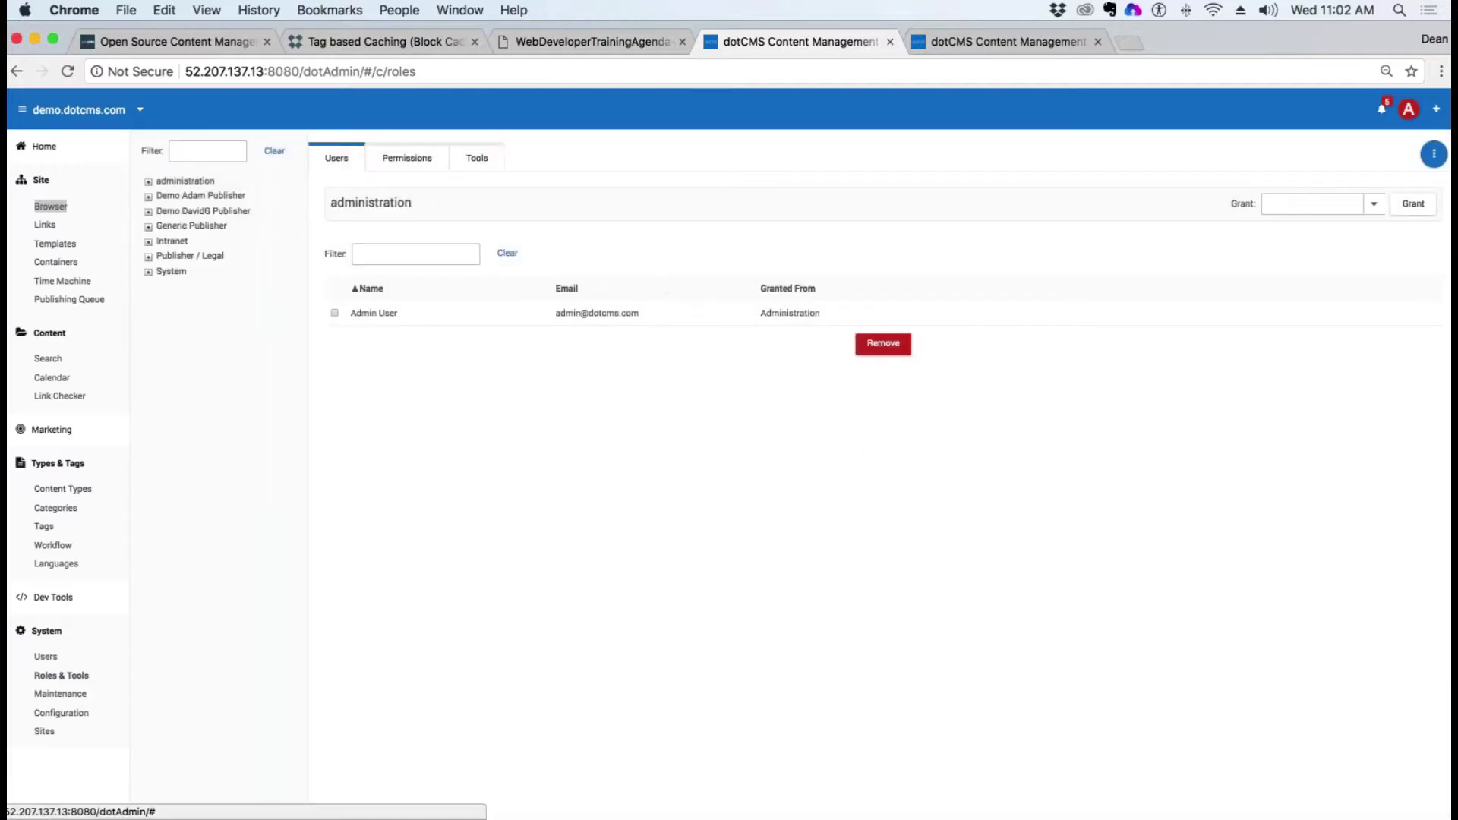
click(48, 358)
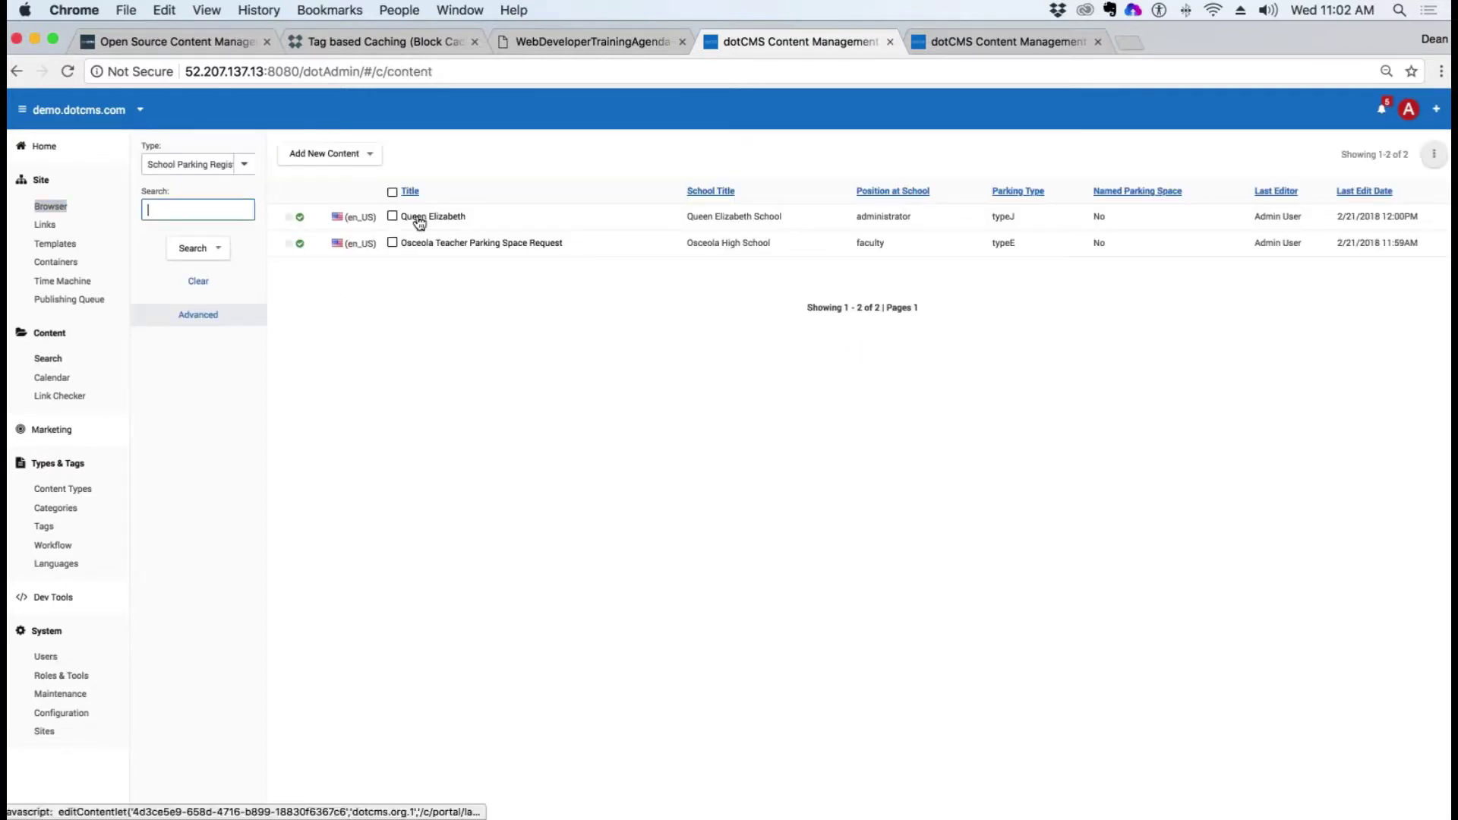
Step: Reopen the Queen Elizabeth registration, still showing No, and switch to TextWrangler
click(417, 220)
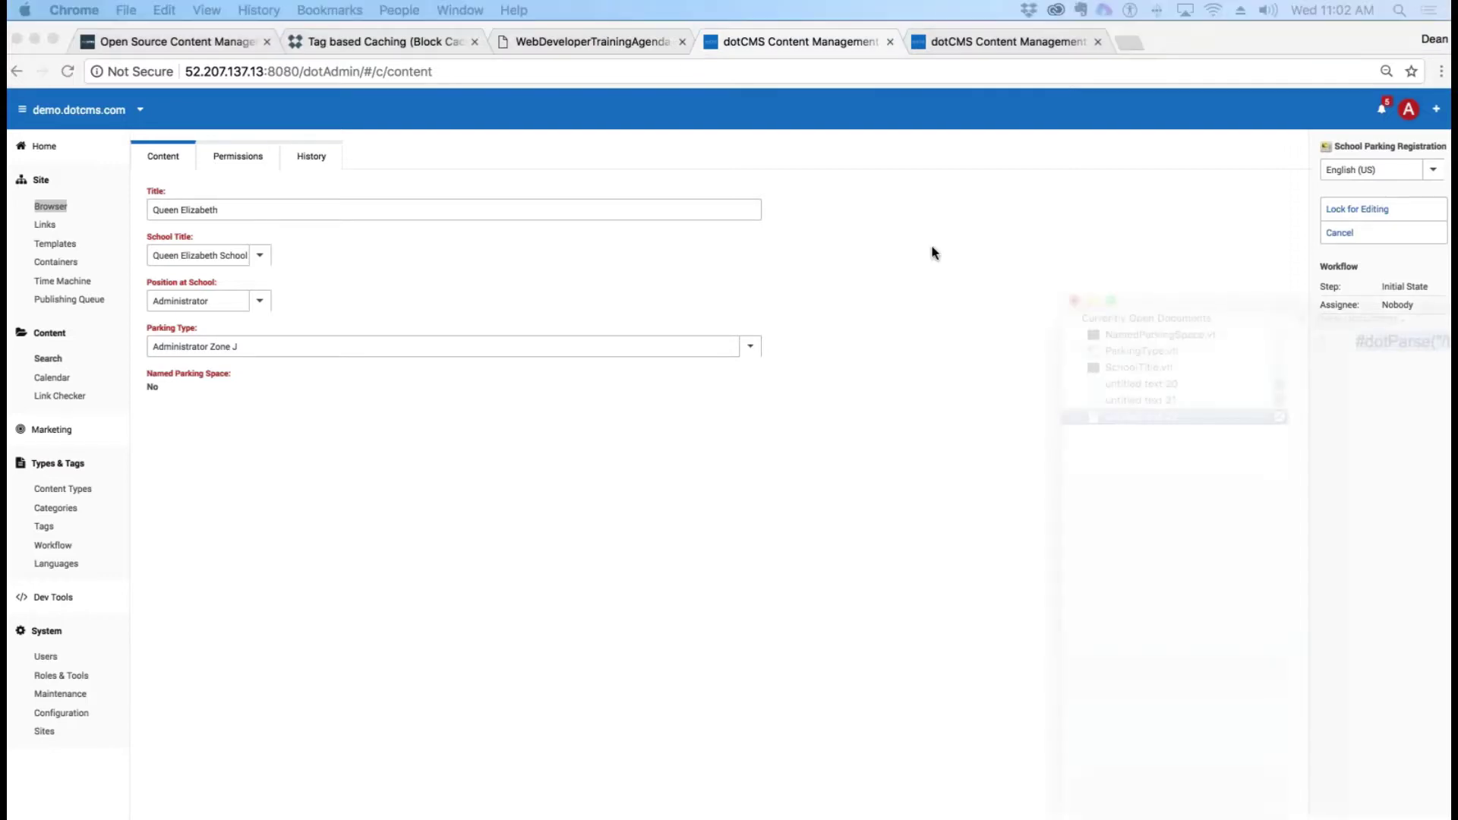
key(super+Tab)
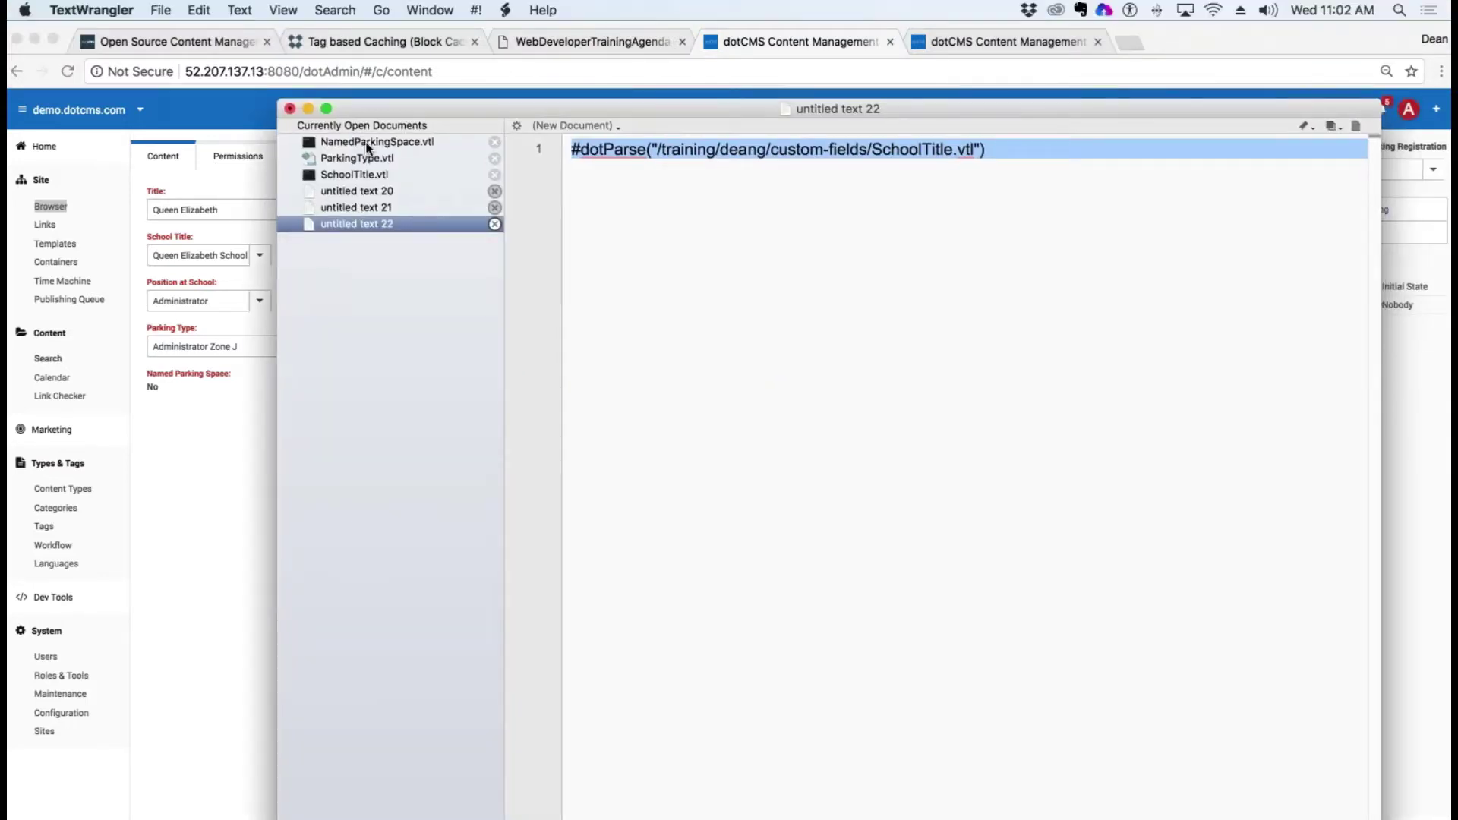
Step: Copy the role name 'Administration' from line 4 of NamedParkingSpace.vtl and return to Chrome
click(367, 143)
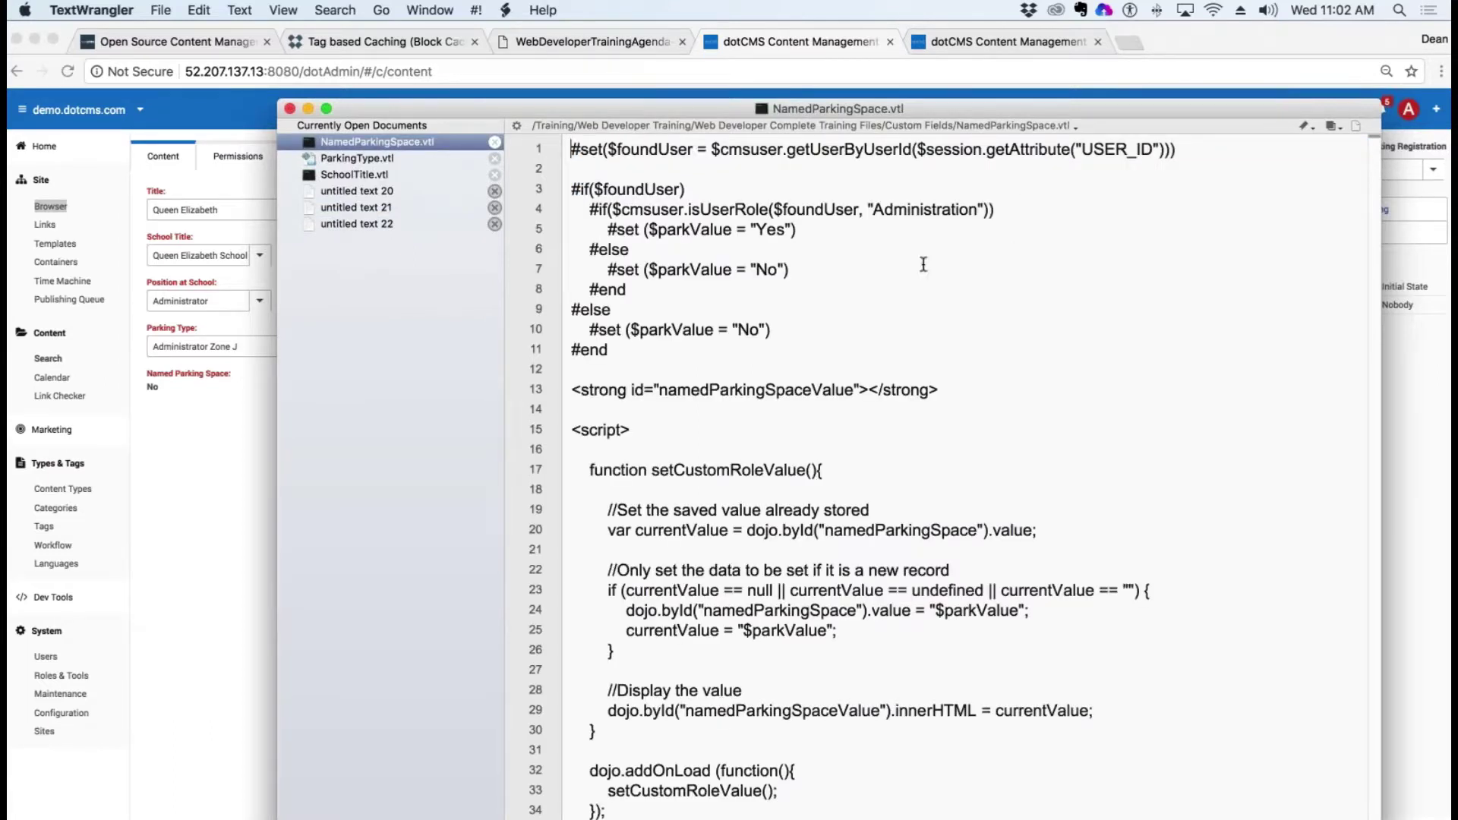
drag(980, 209, 872, 209)
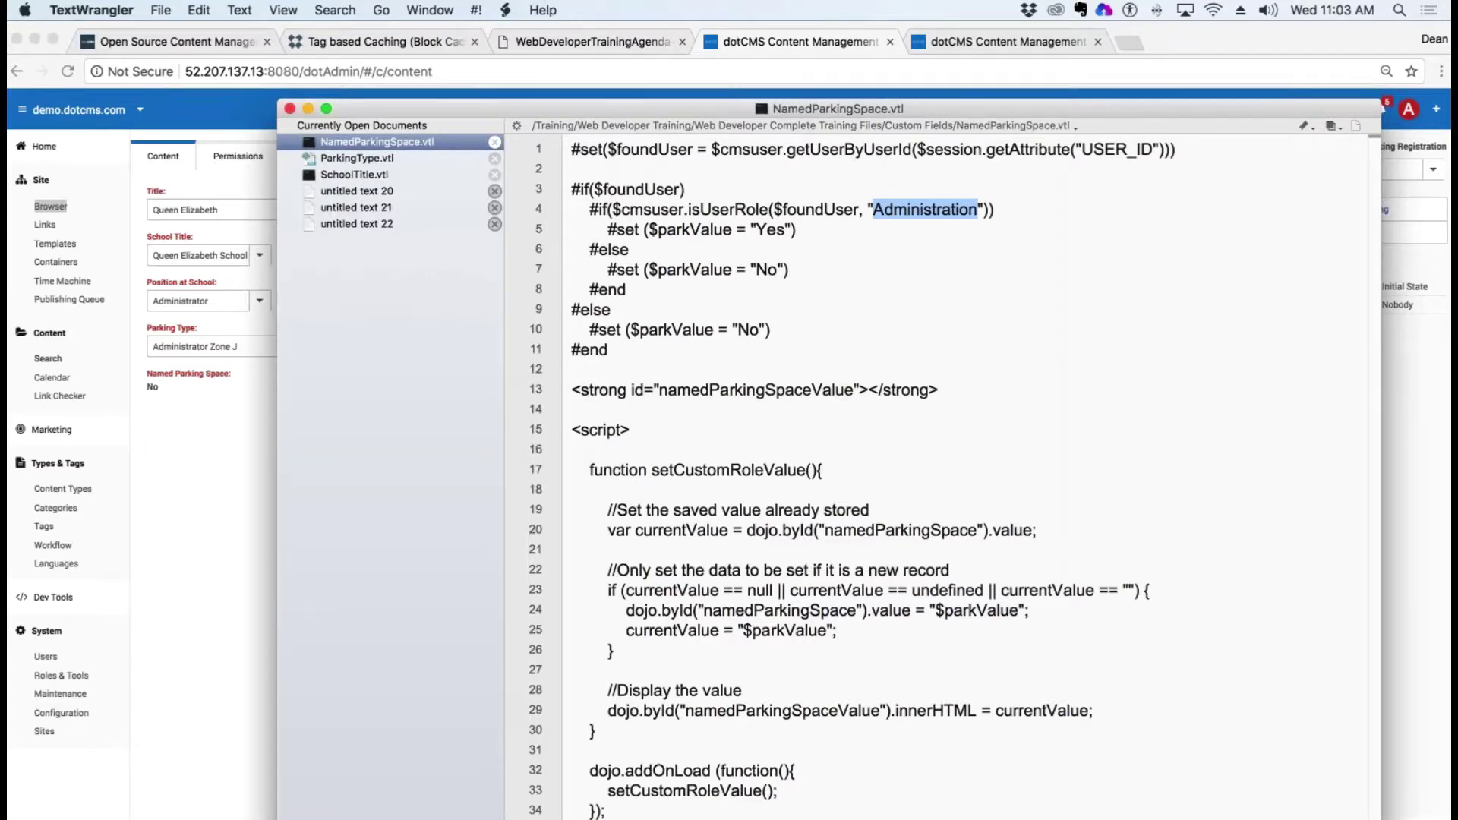
key(super+c)
key(super+Tab)
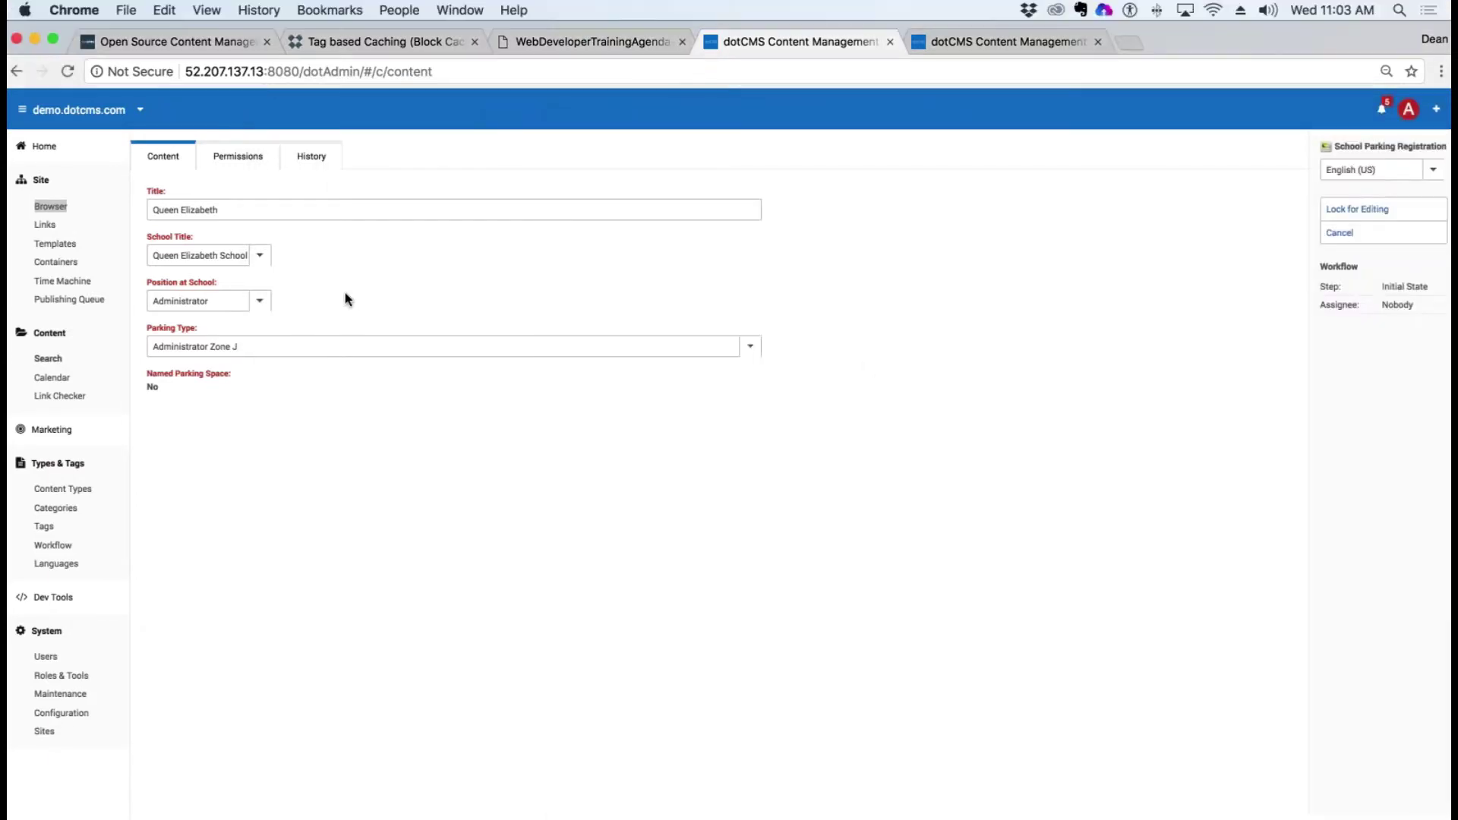
Step: Paste 'Administration' as the role name, keep the key lowercase 'administration', and save
click(76, 677)
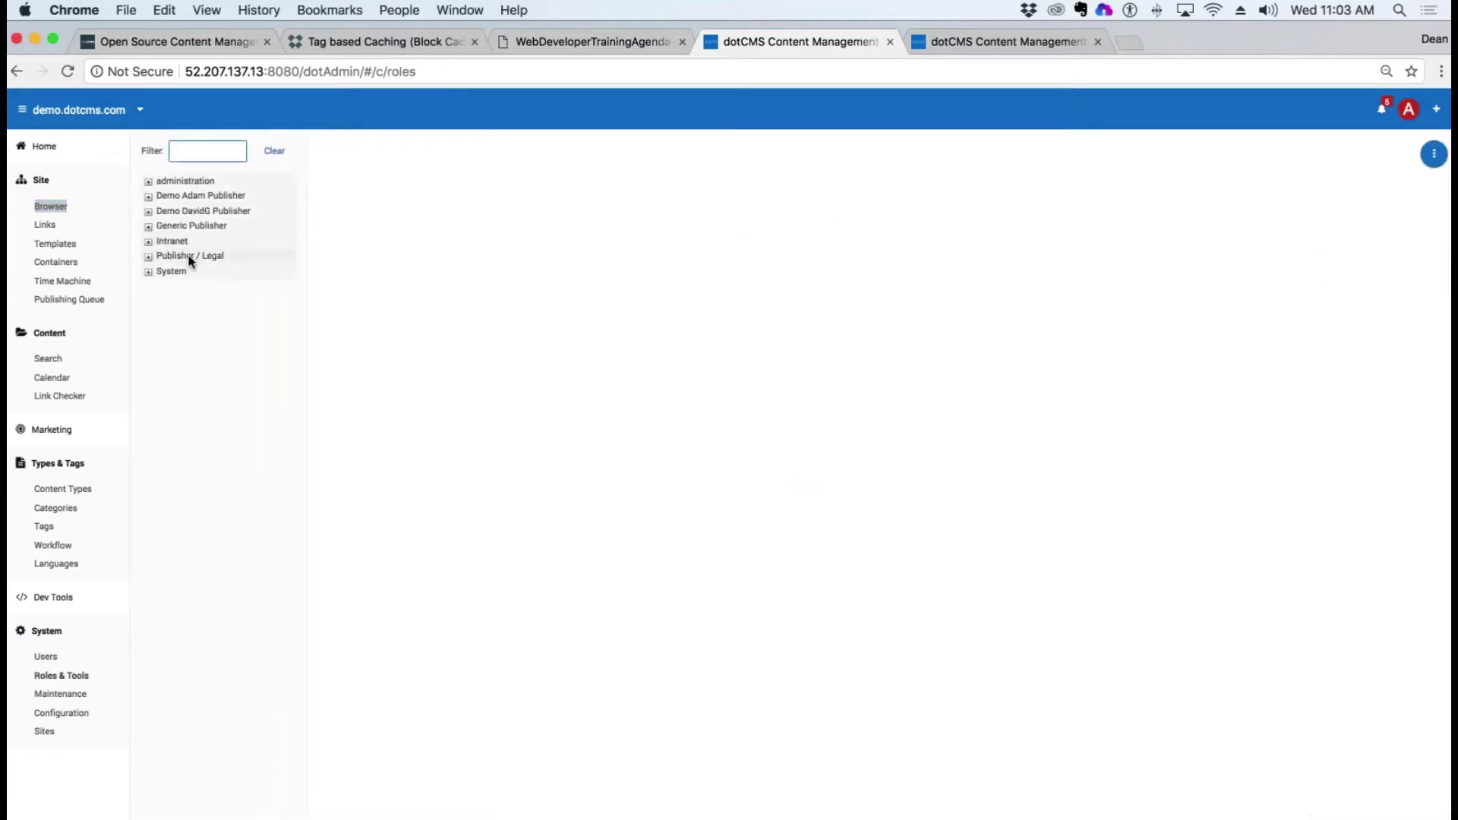
click(185, 180)
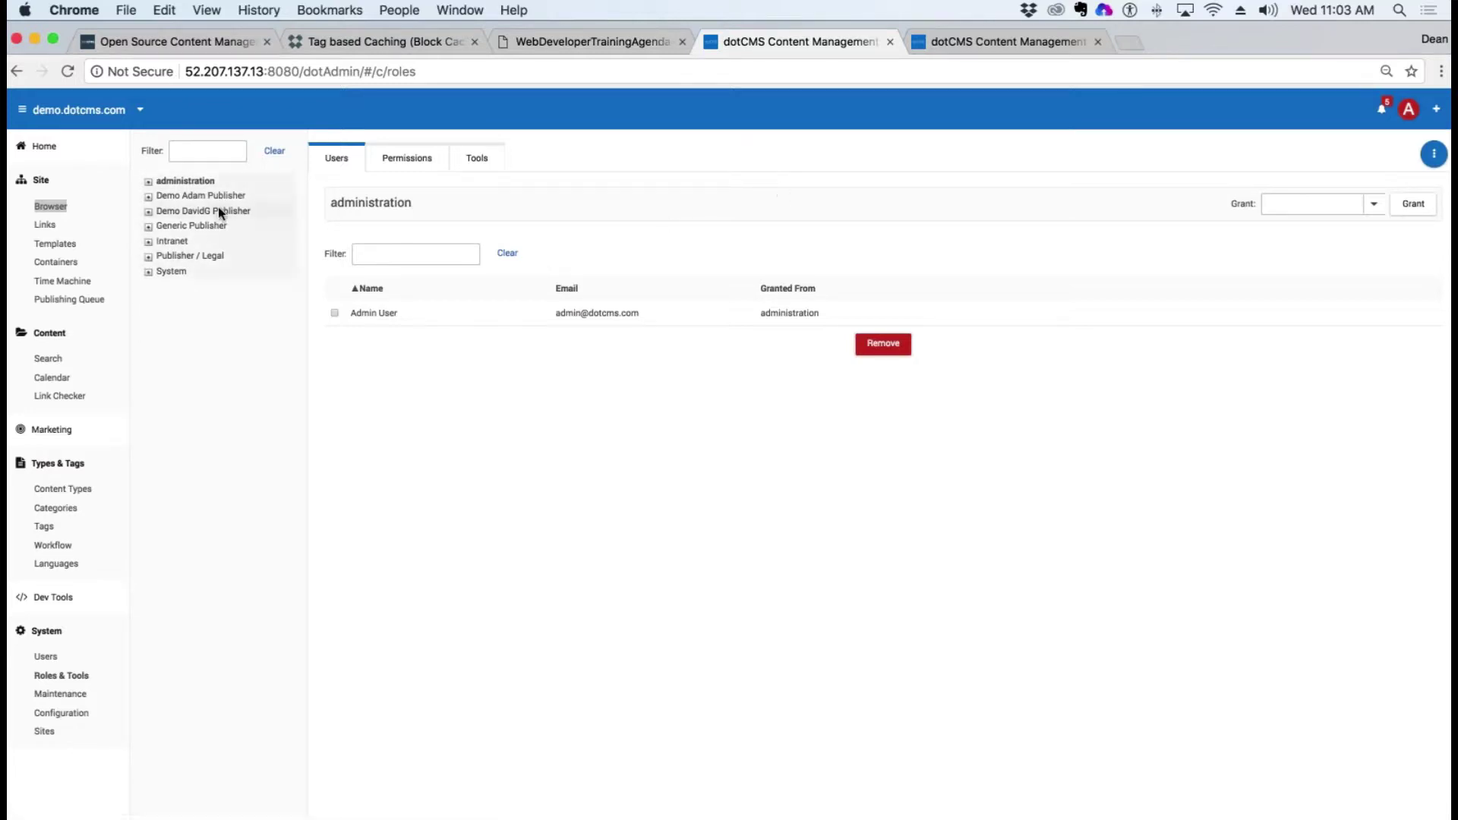
right_click(190, 181)
click(209, 186)
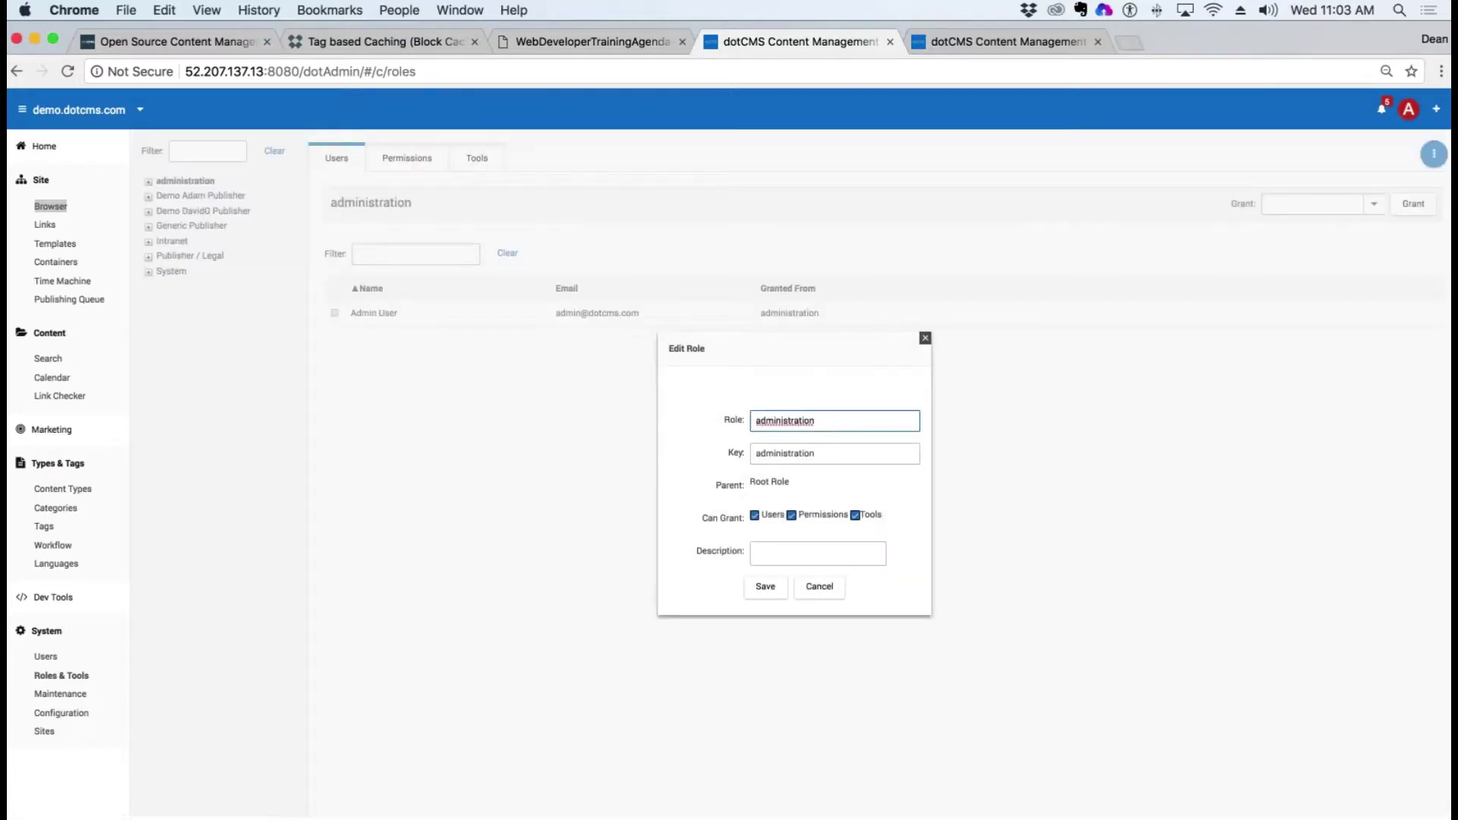
drag(816, 421, 612, 413)
key(super+v)
drag(819, 454, 755, 454)
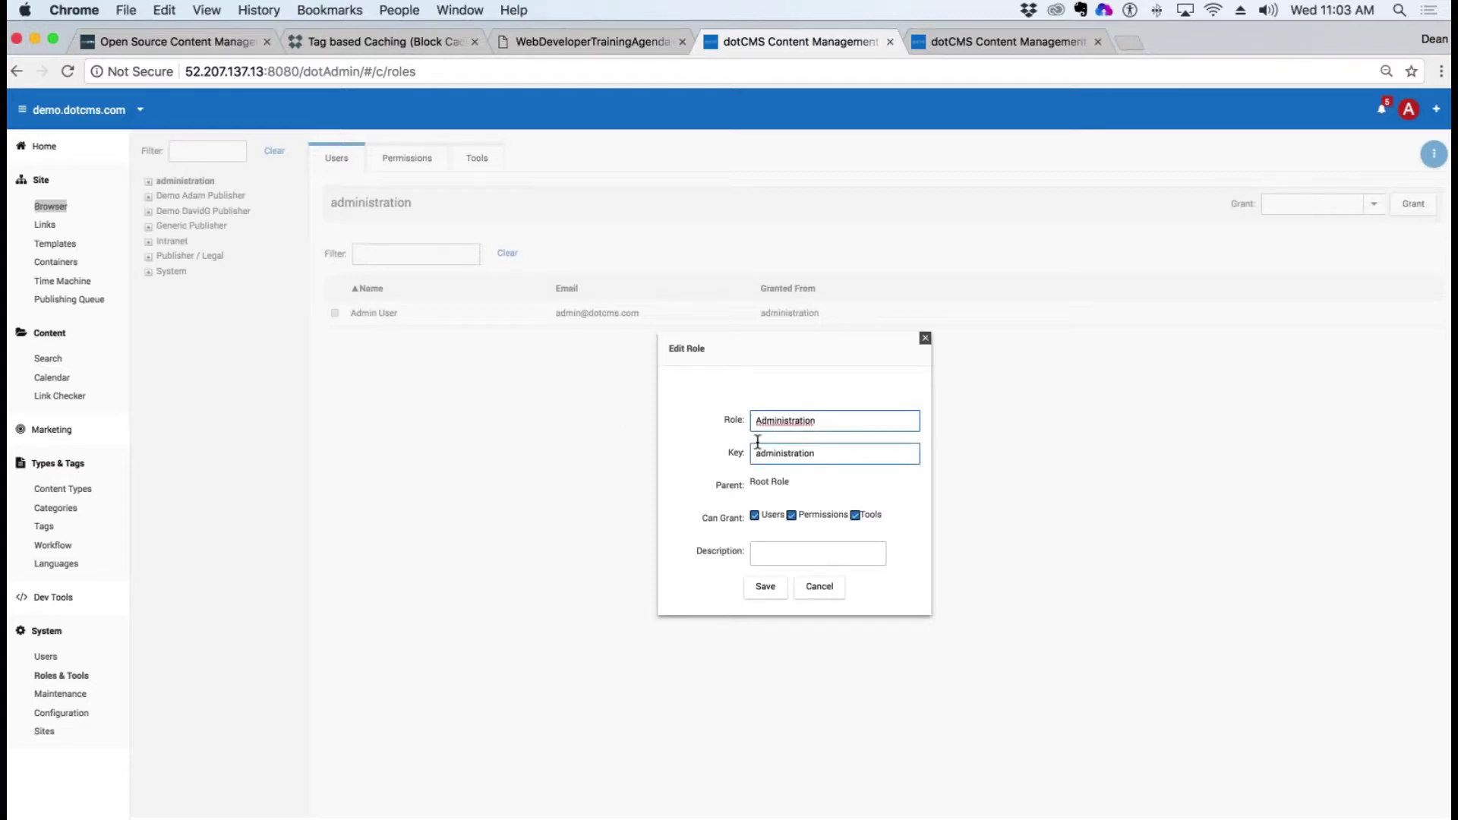
text(Administration)
click(762, 590)
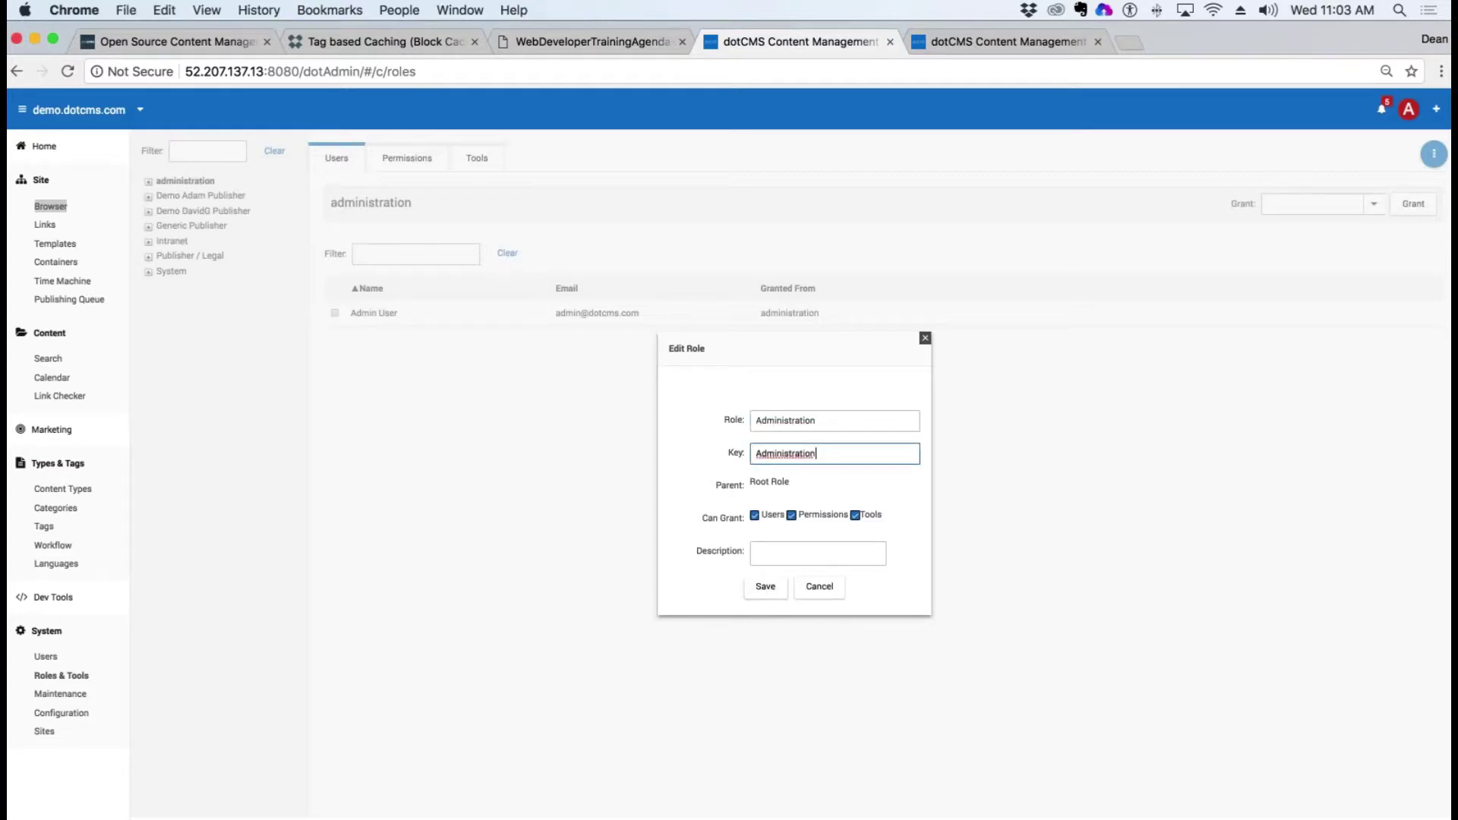
text(a)
click(765, 588)
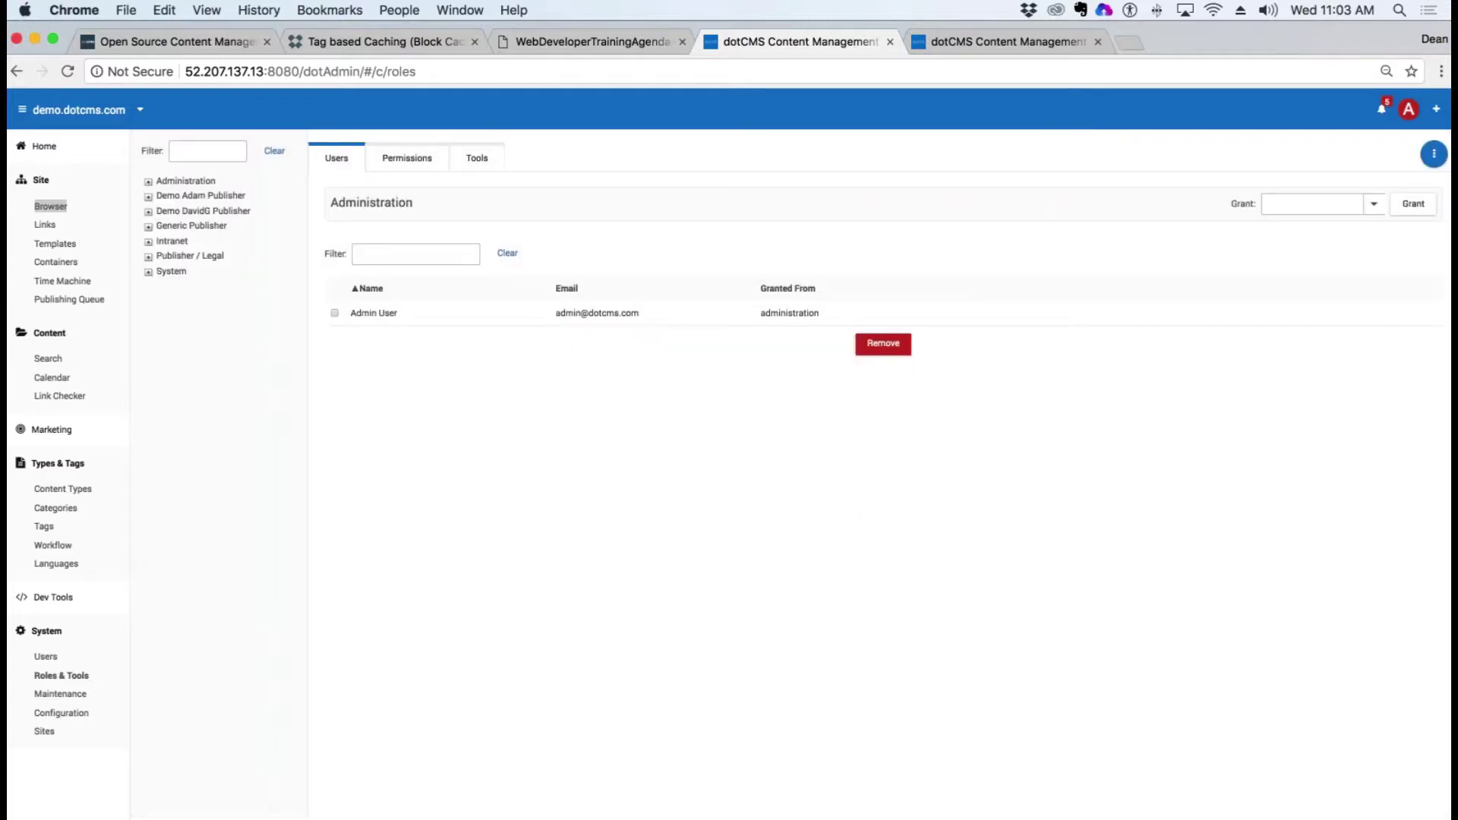
Step: Log out and sign back in to refresh the session, closing the extra dotCMS tab
click(1409, 109)
click(1273, 201)
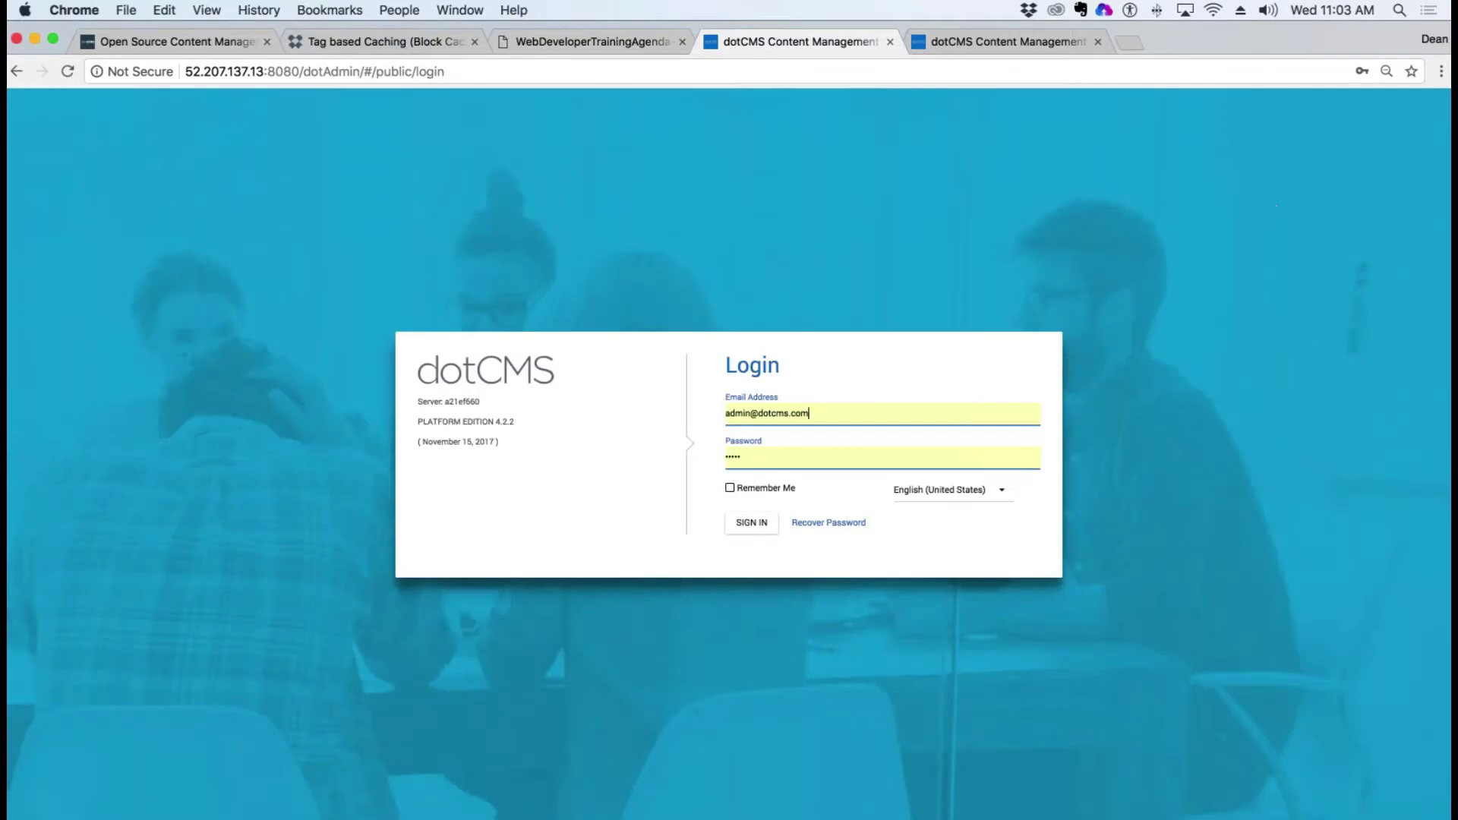
click(751, 522)
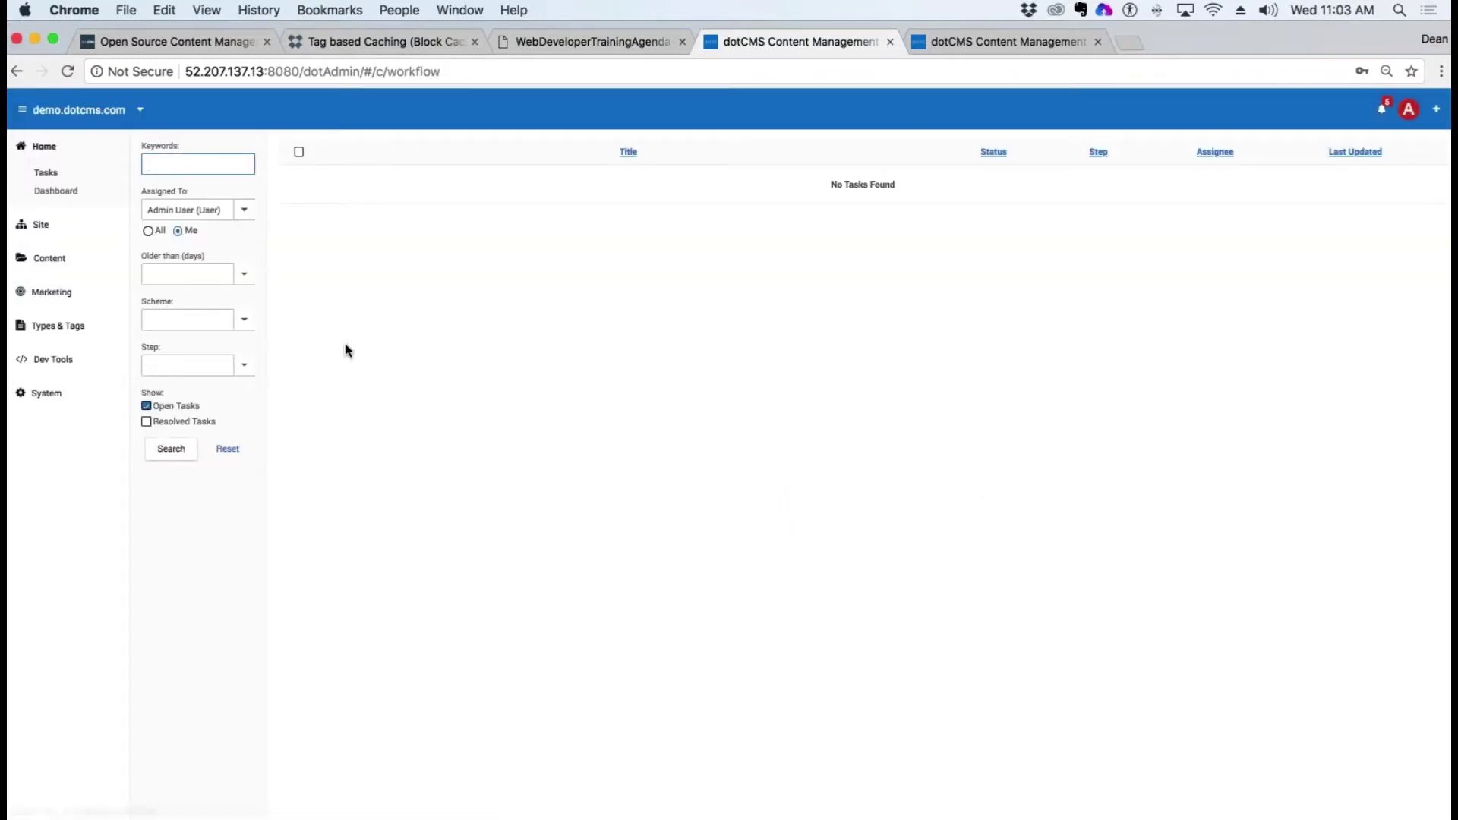
click(1098, 42)
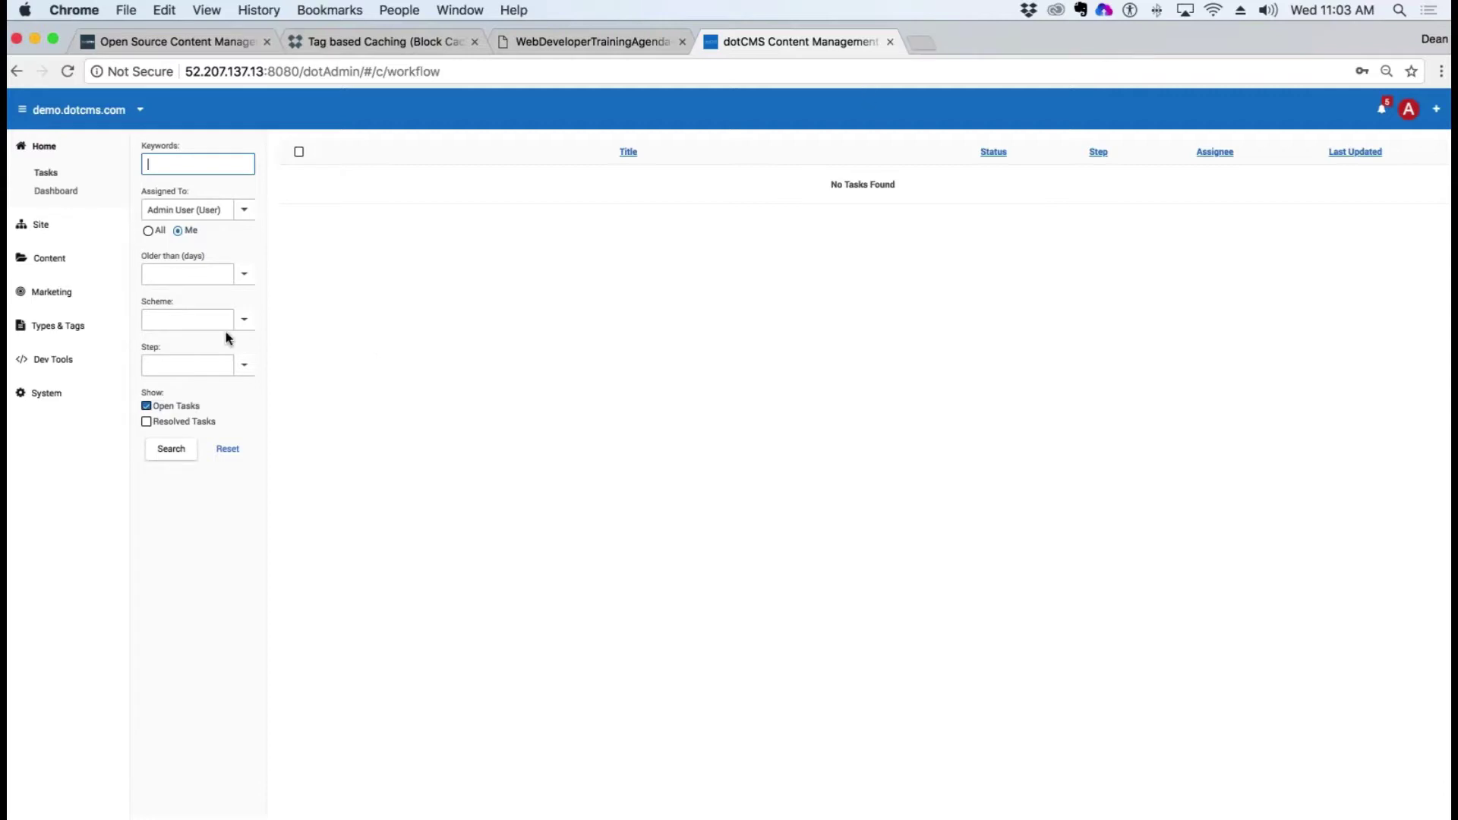
Step: Open the Osceola teacher parking request from the content search list
click(41, 226)
click(49, 377)
click(48, 403)
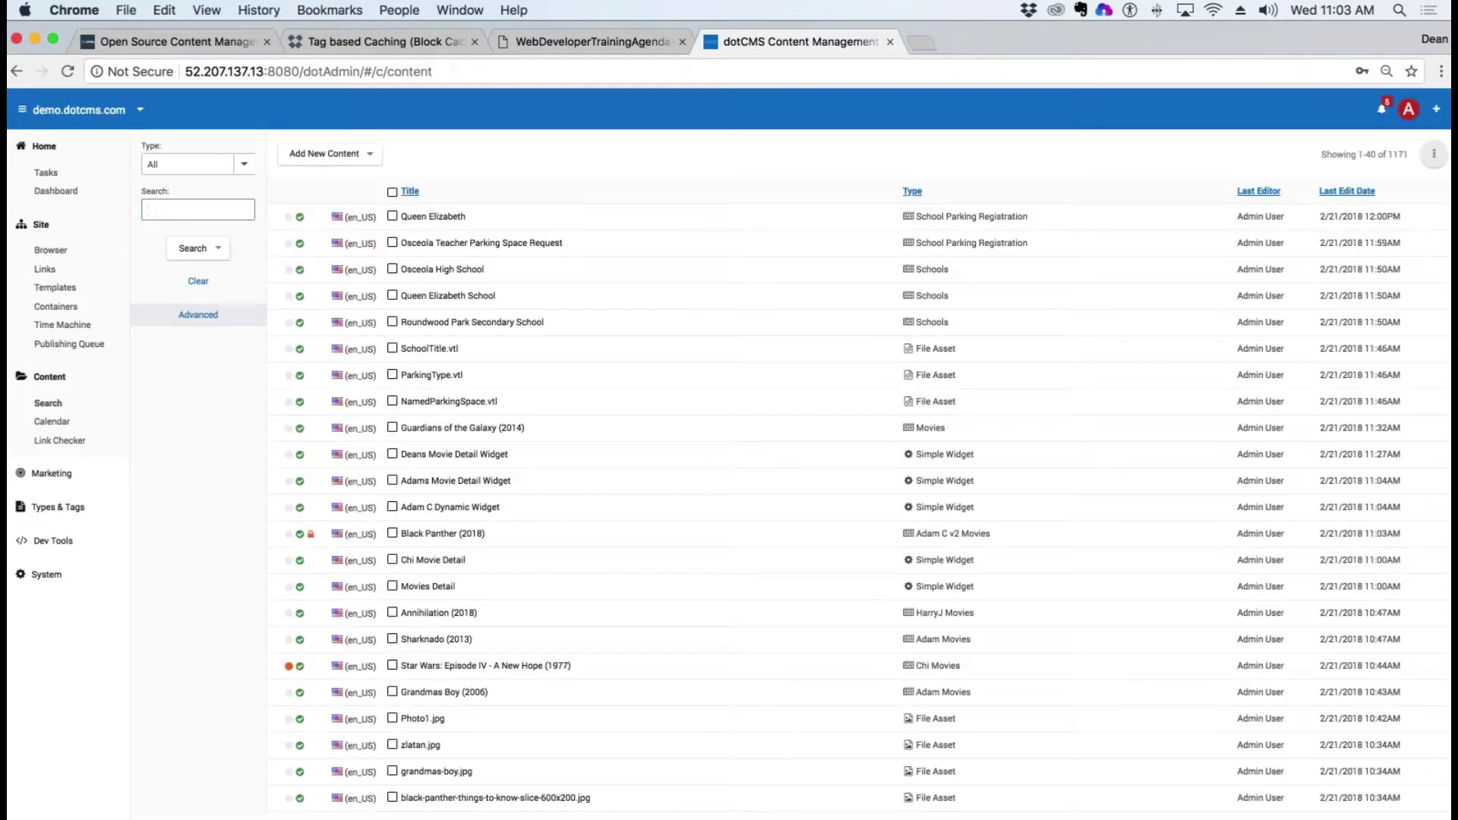
click(517, 248)
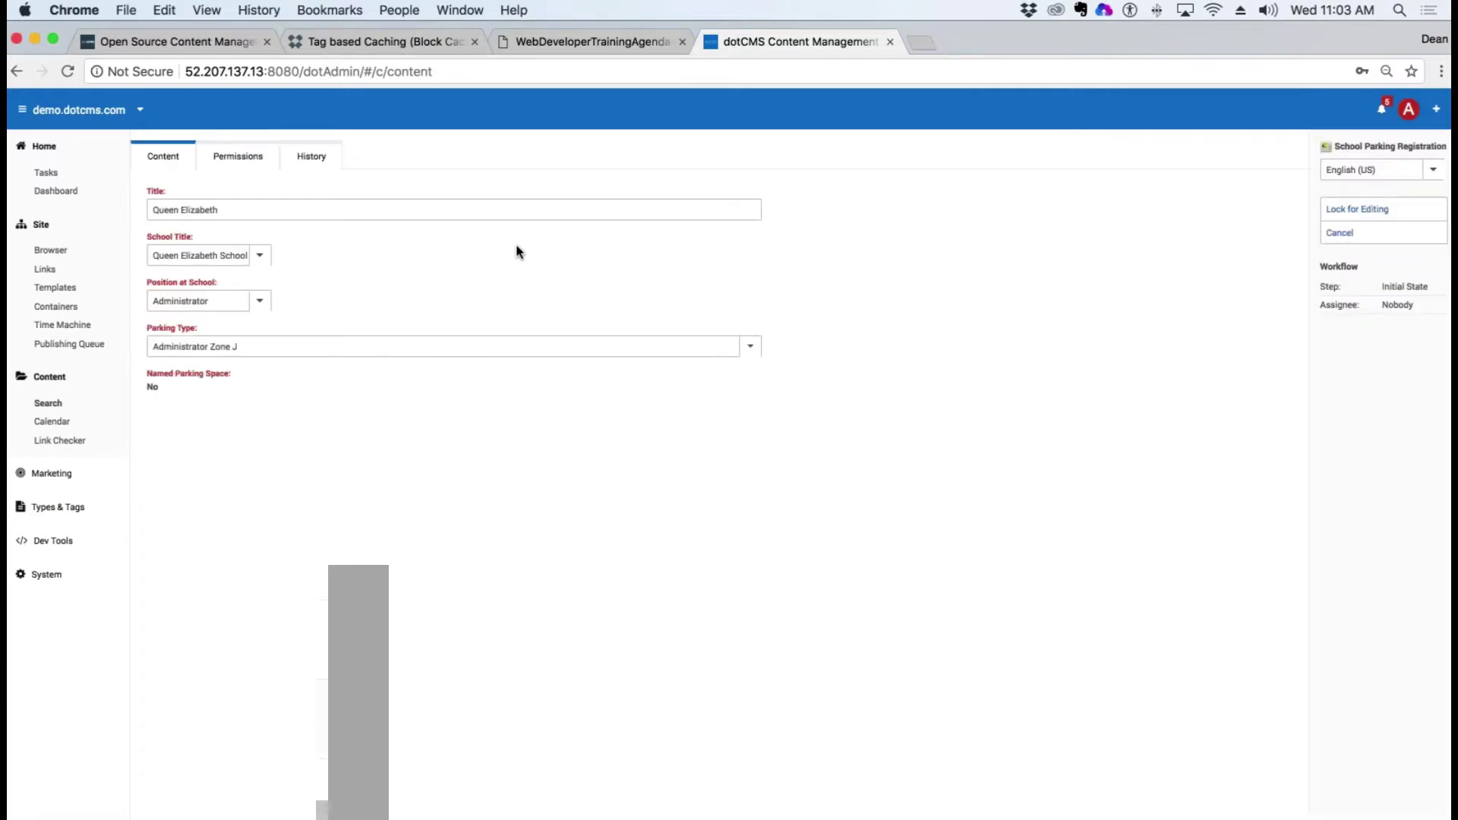
Step: Open the Users list under System > Roles & Tools
click(49, 590)
click(61, 619)
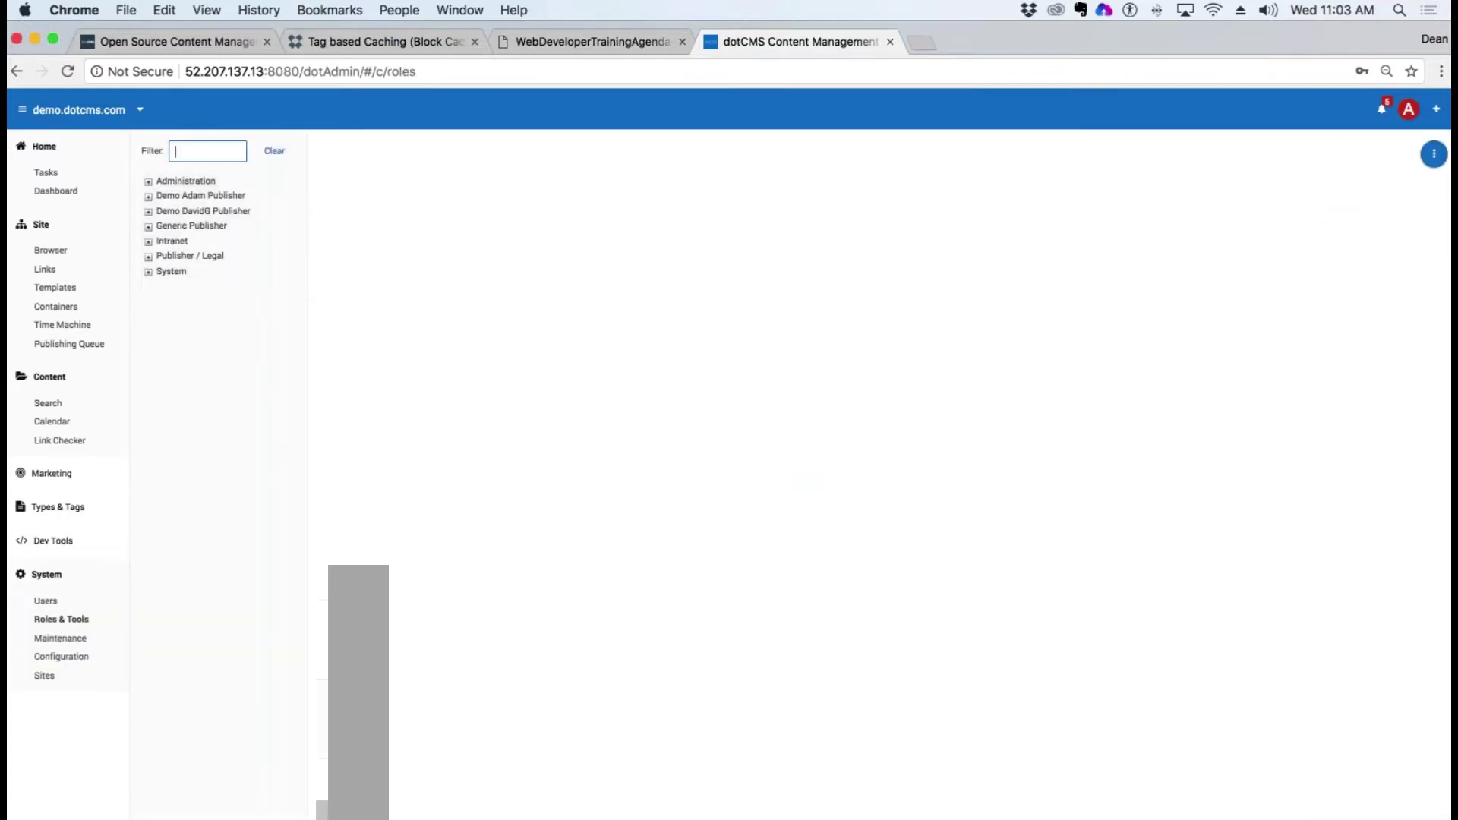
click(46, 601)
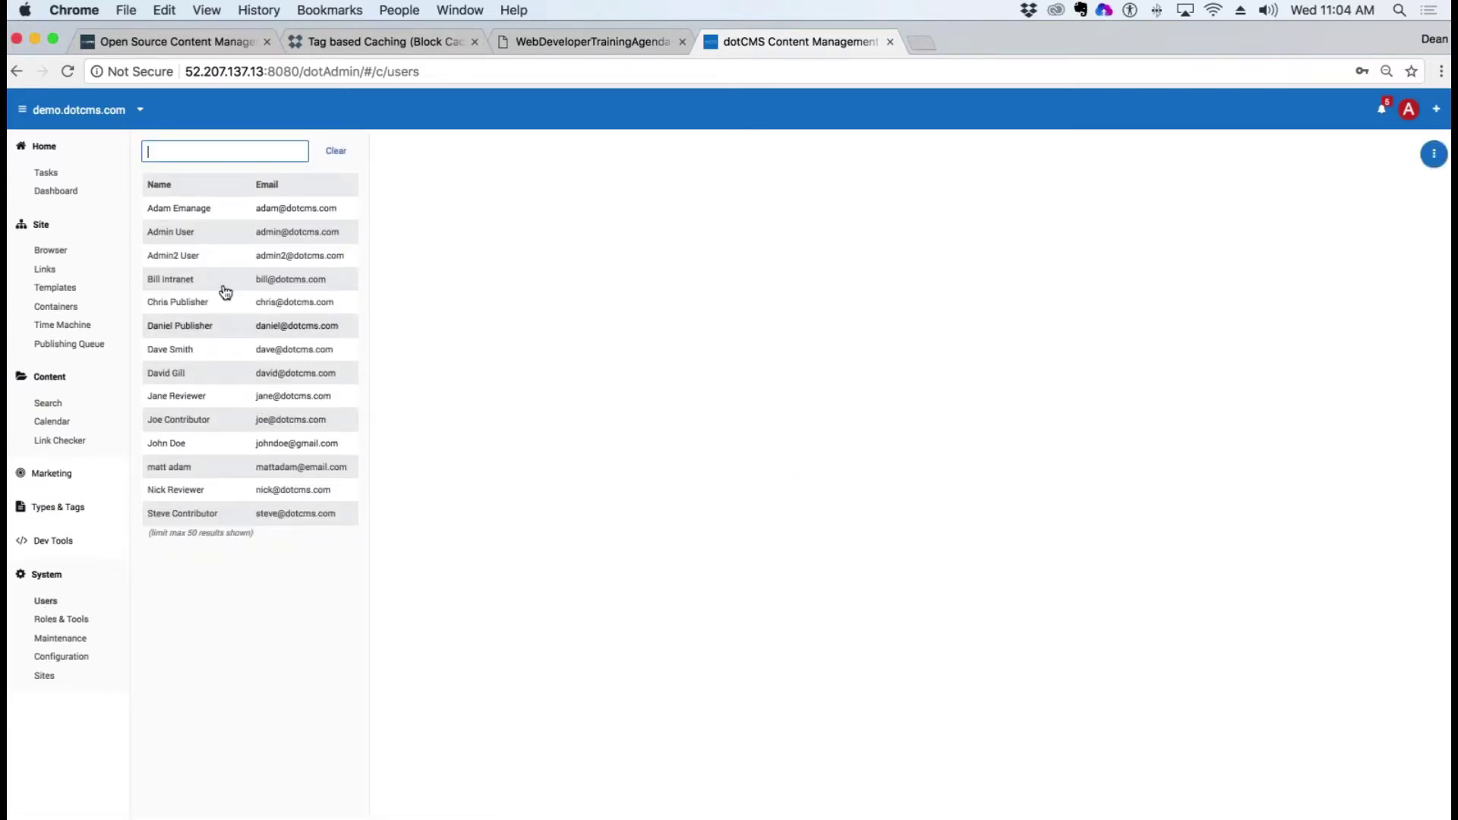
Step: Remove and re-grant the Administration role for Admin User, then save the user's roles
click(186, 233)
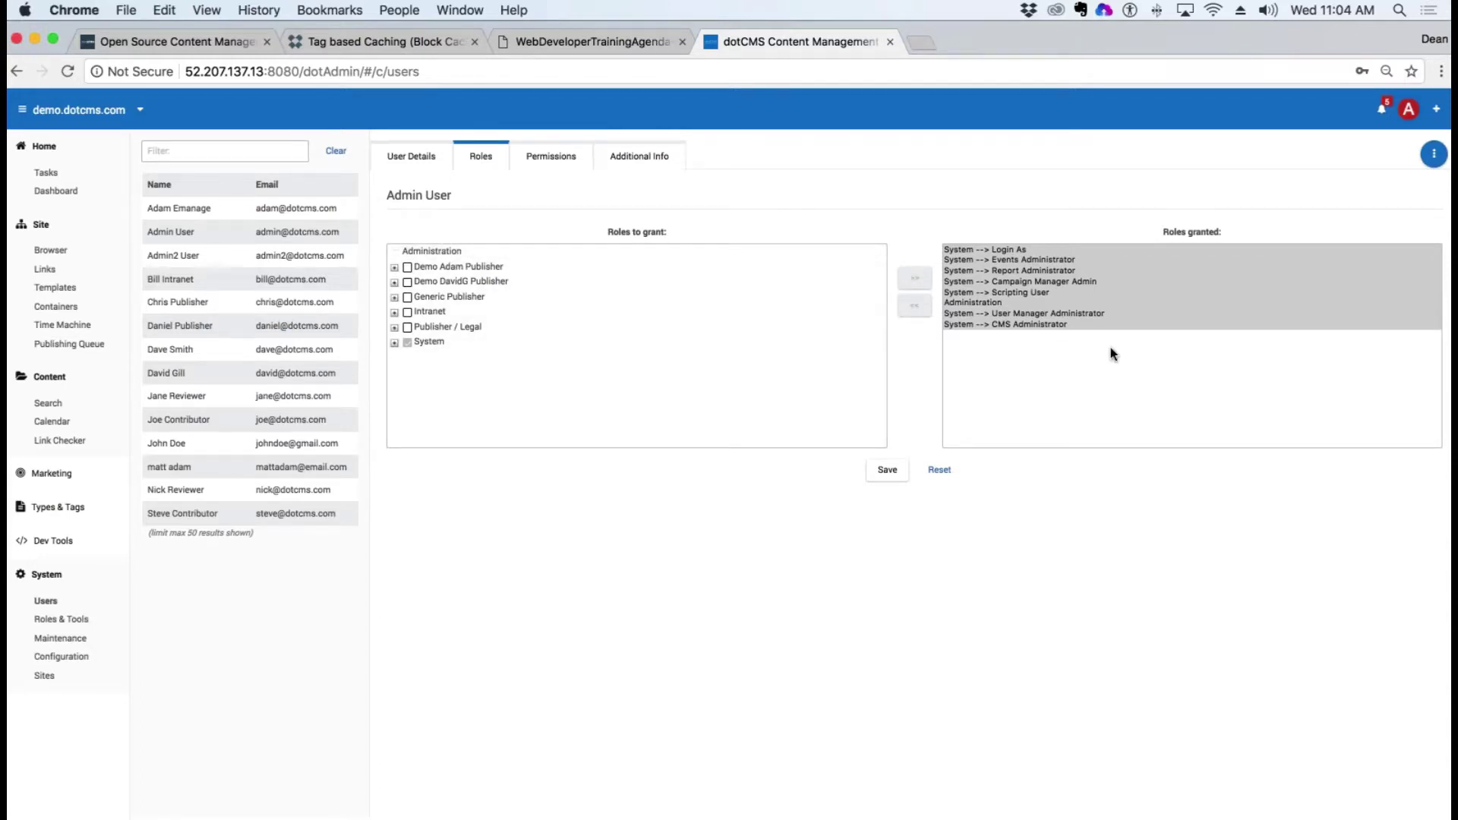
click(1022, 281)
click(1014, 302)
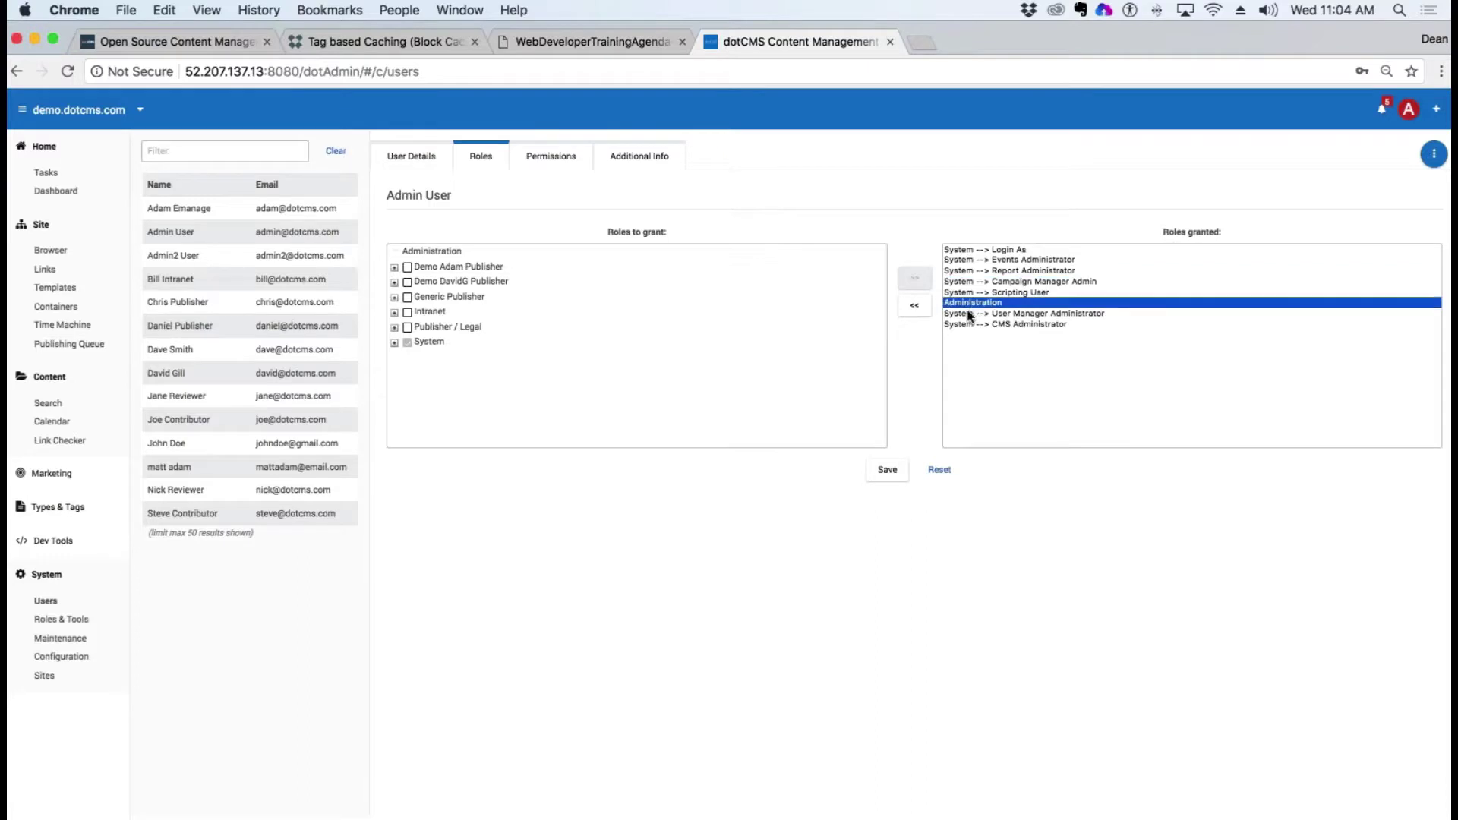
click(914, 305)
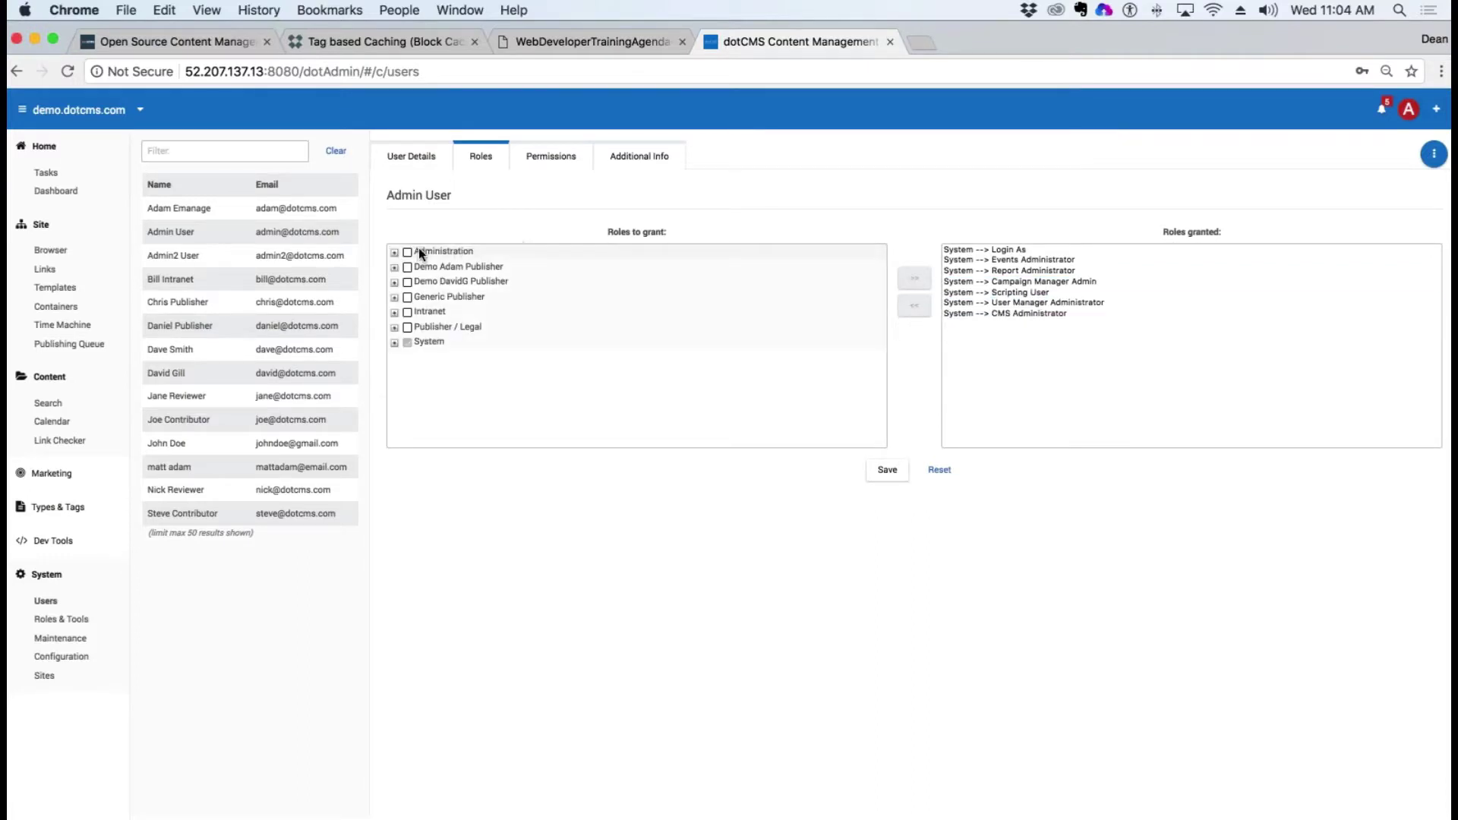
click(409, 252)
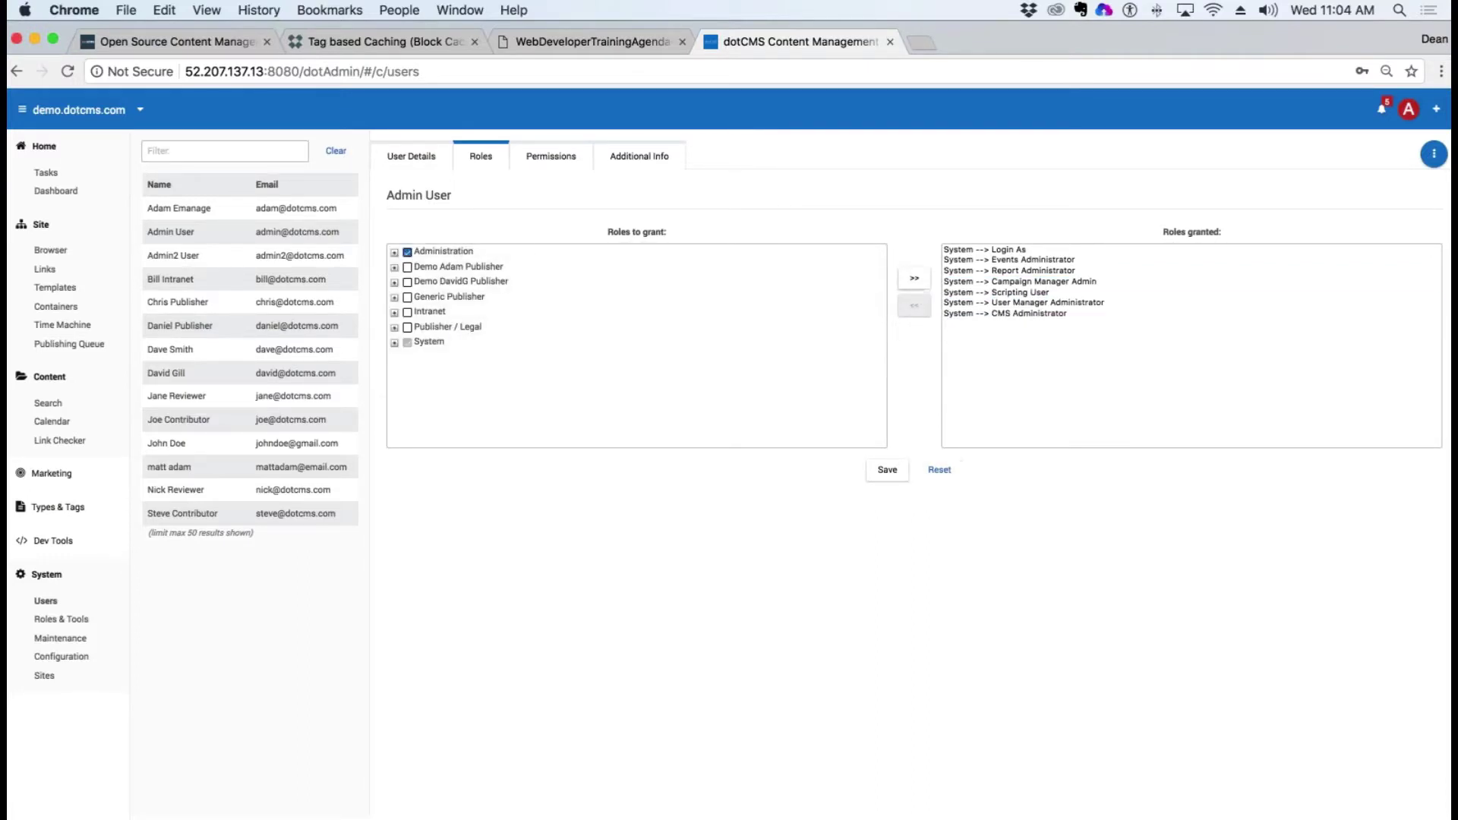
click(915, 278)
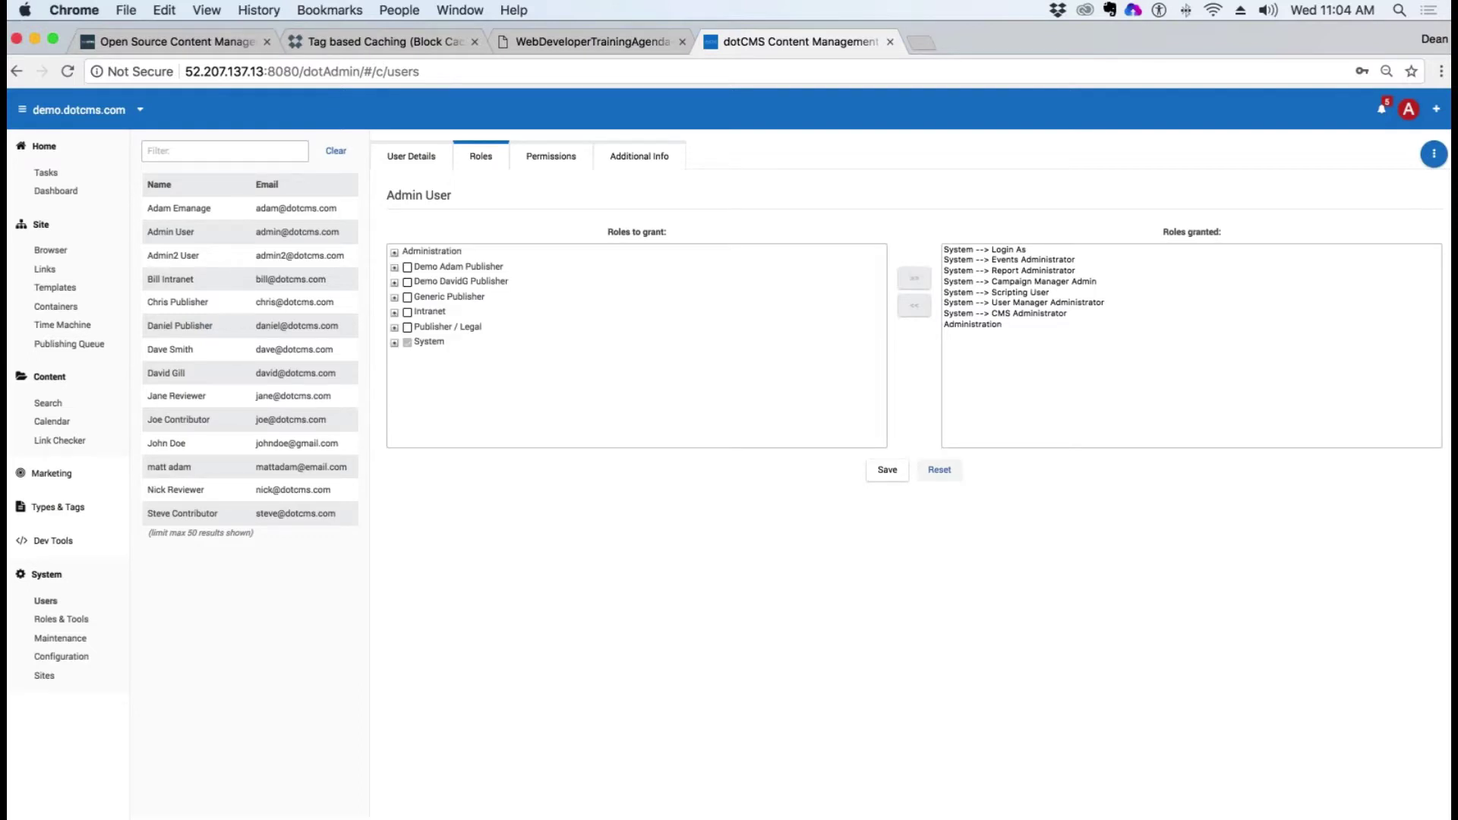
click(894, 480)
Step: Clear all of Chrome's browsing data
click(75, 10)
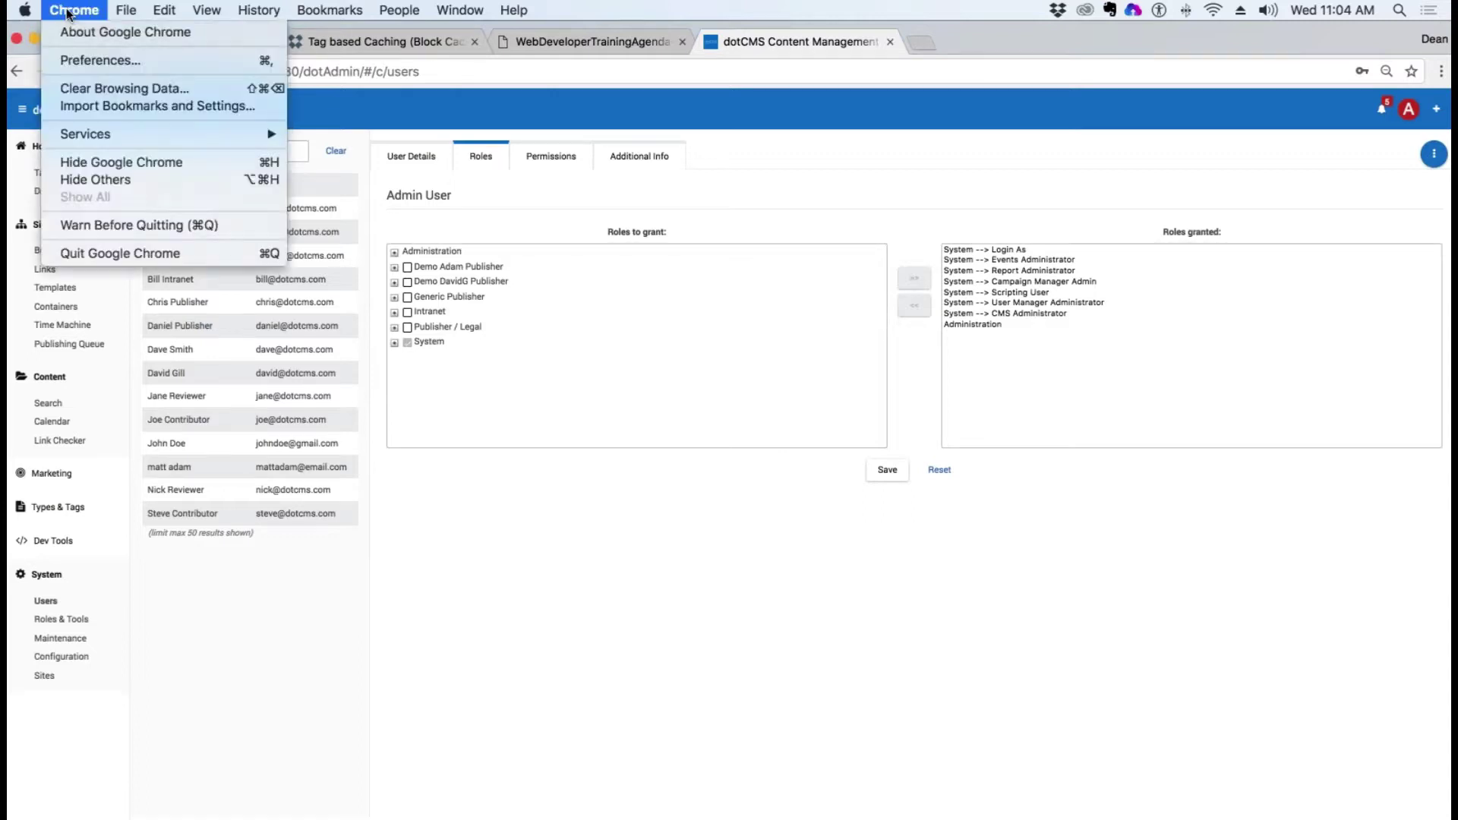
click(119, 88)
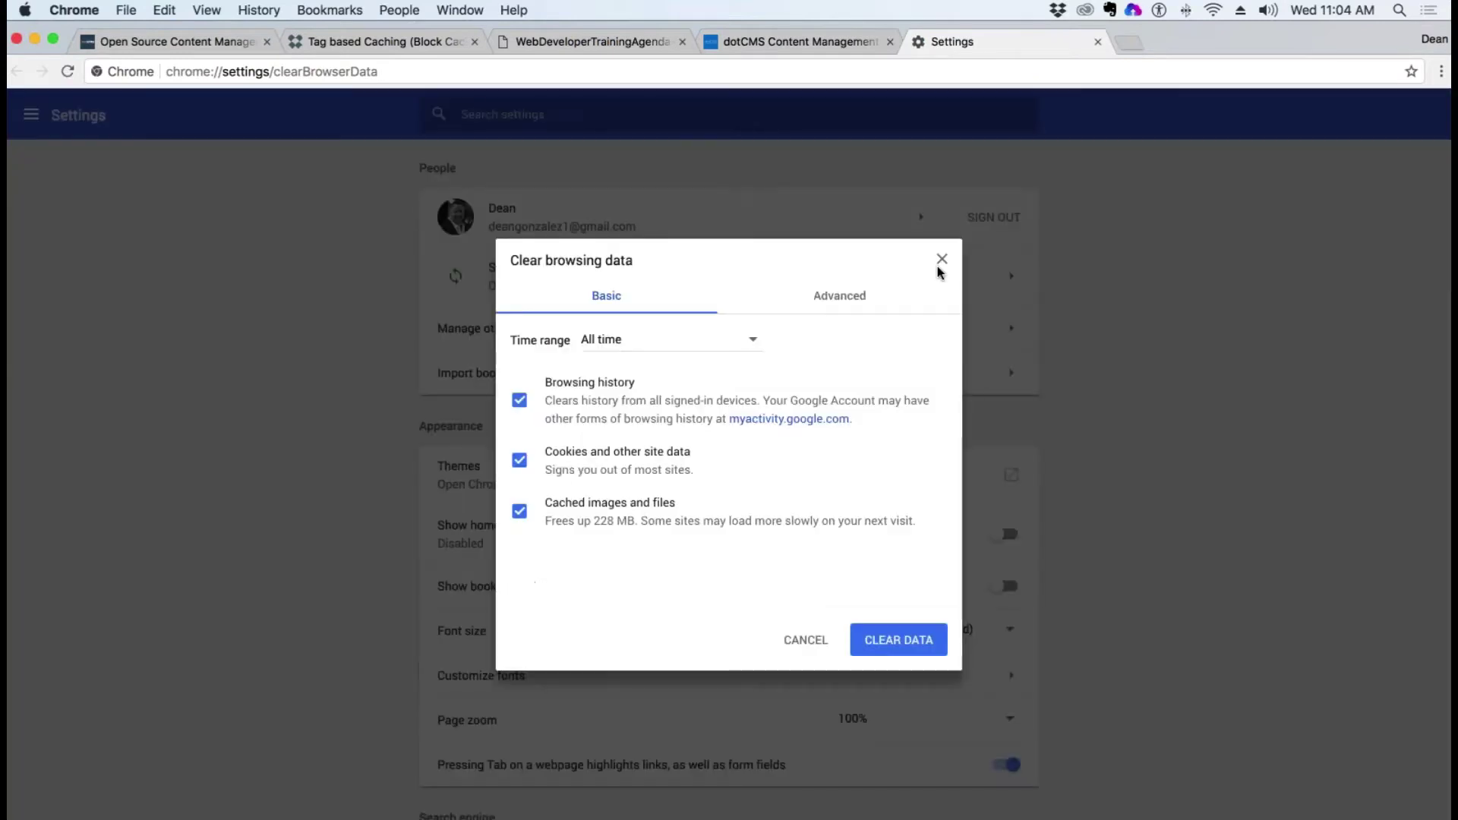
click(899, 639)
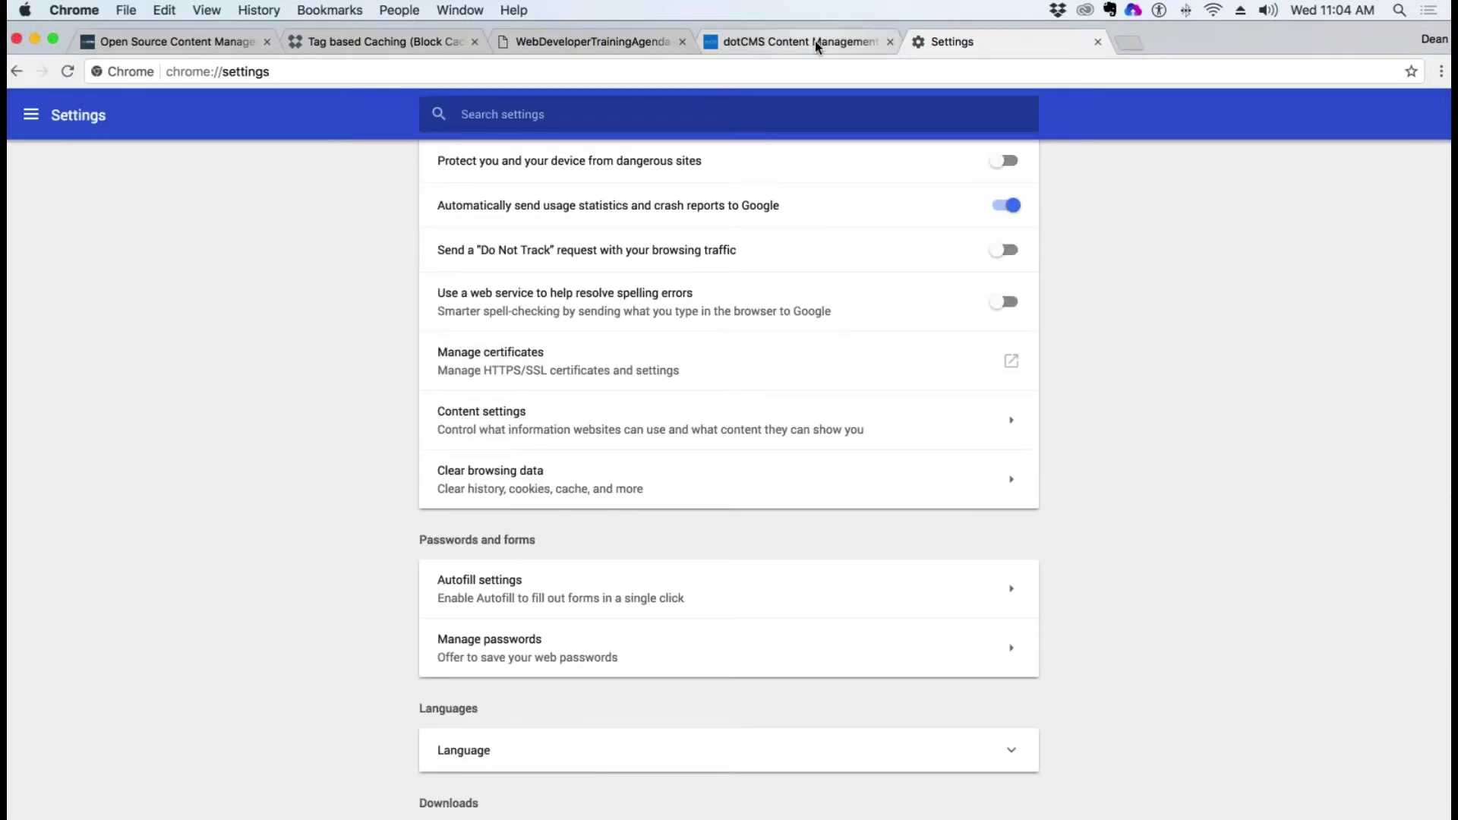
Step: Copy the server address, quit and relaunch Chrome, and load the server's dotAdmin login page
click(817, 42)
click(293, 79)
drag(303, 71, 139, 65)
key(super+c)
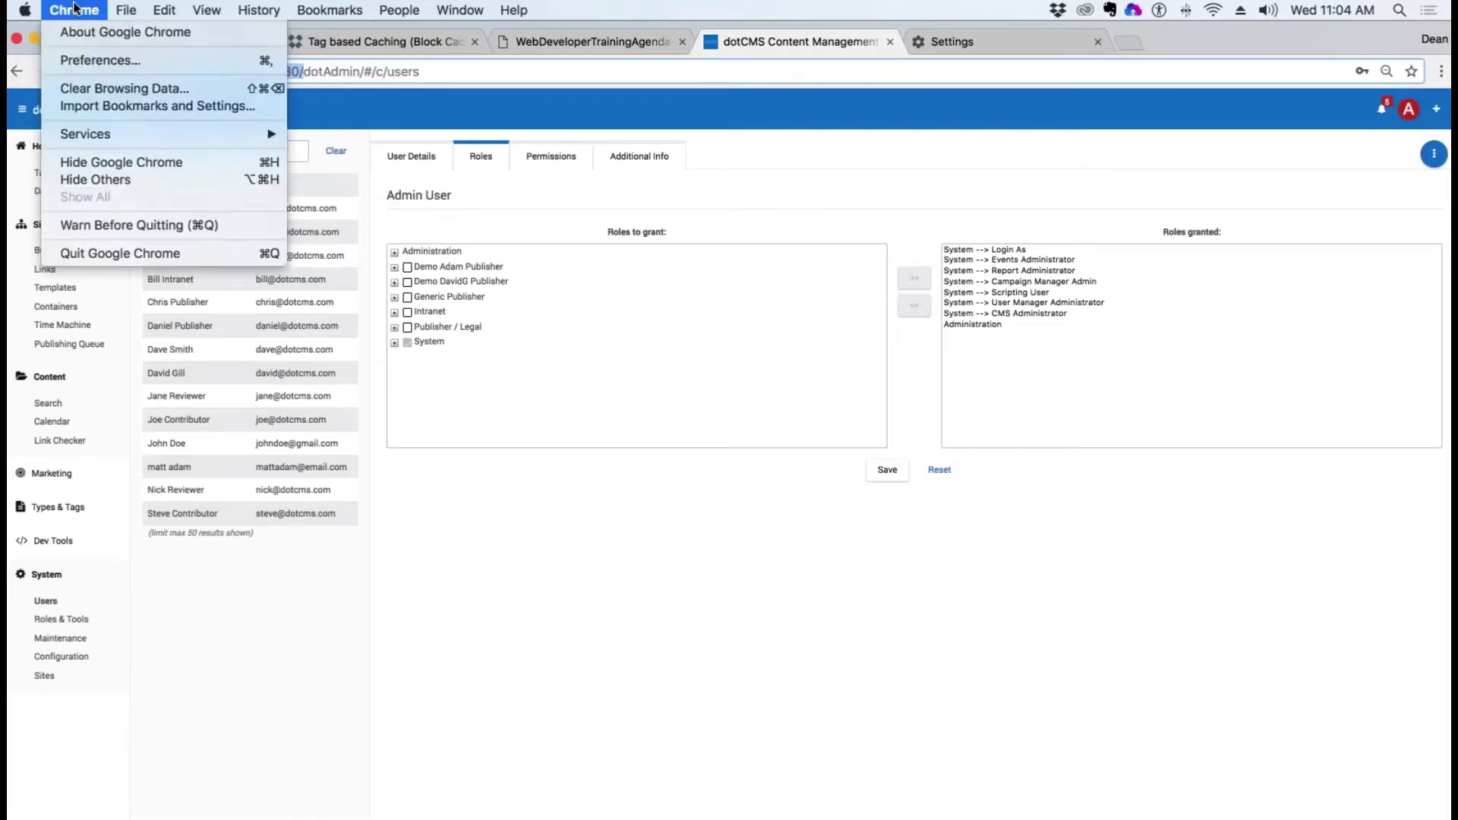
click(73, 10)
click(213, 252)
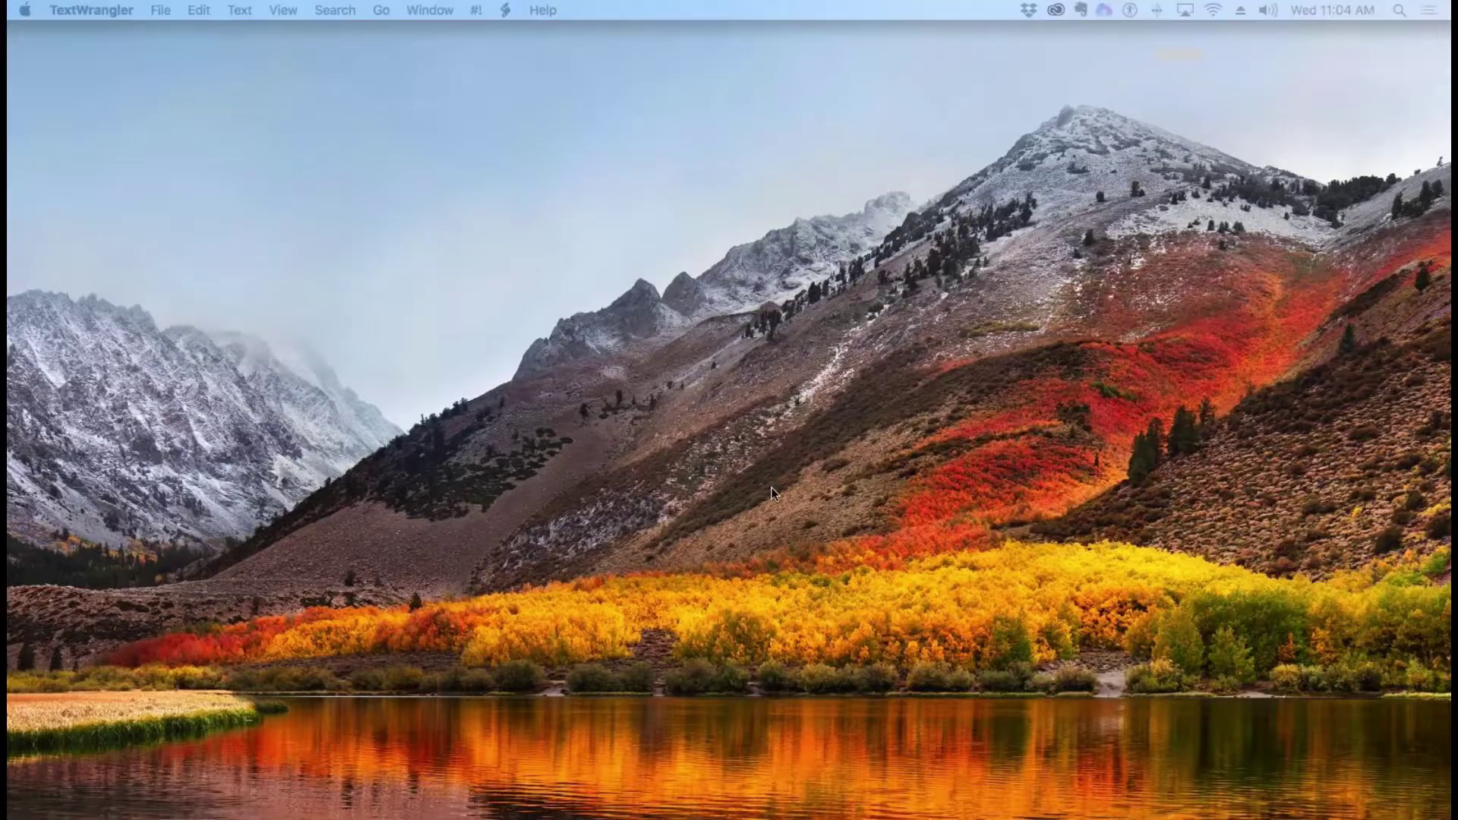
mouse_move(18, 284)
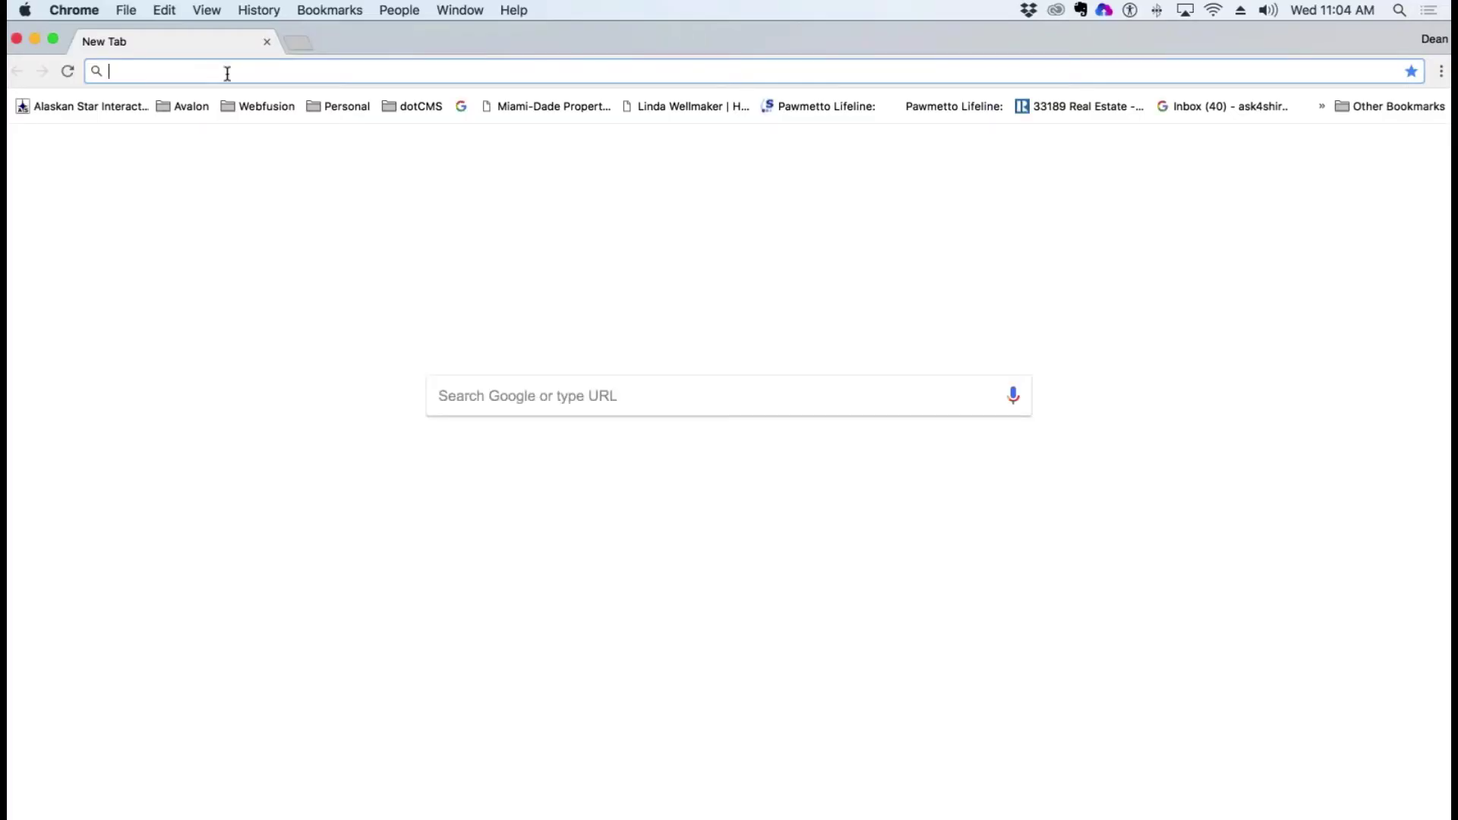
key(super+v)
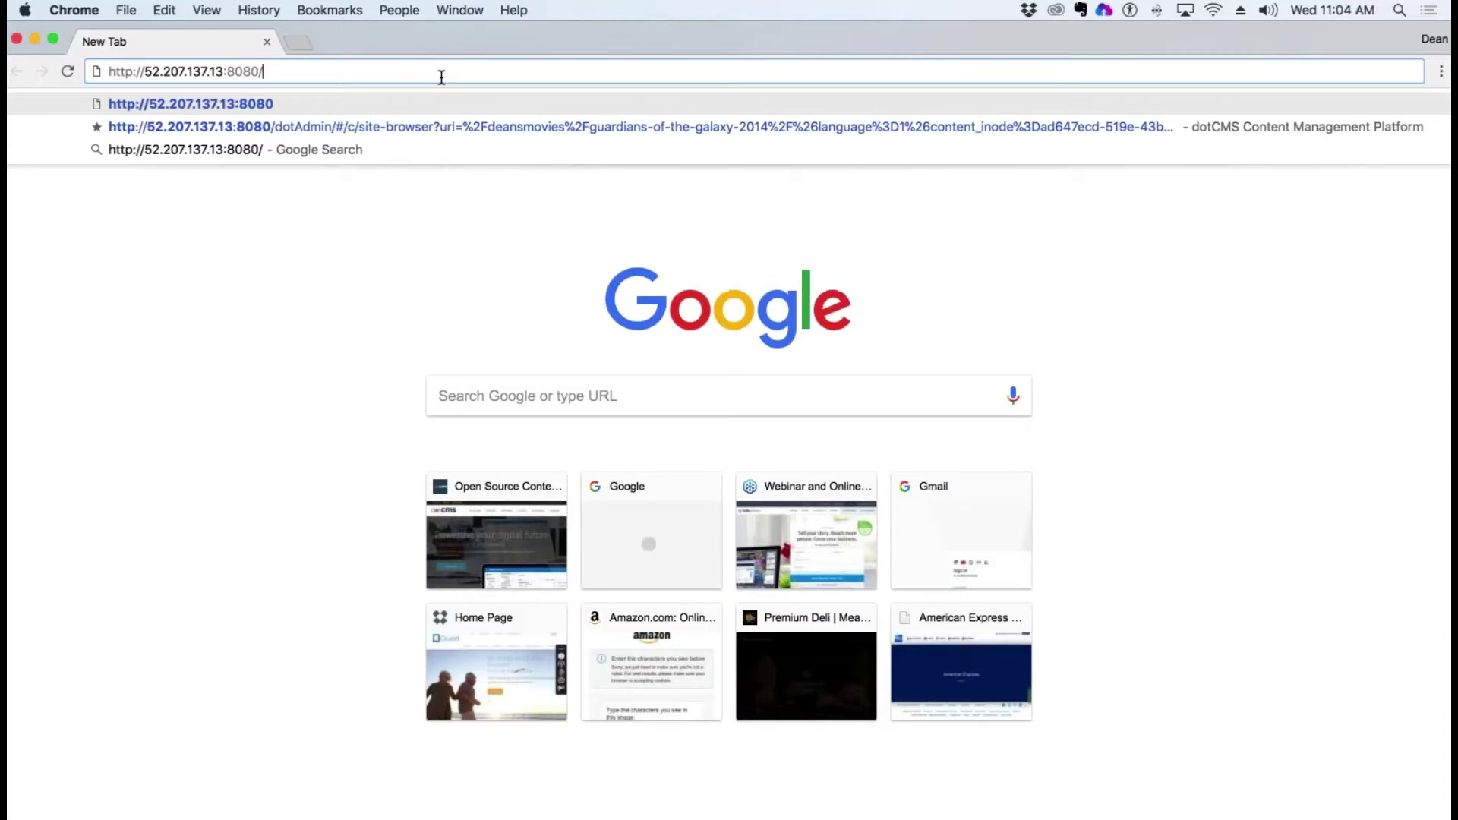
text(dotAdmin)
key(Return)
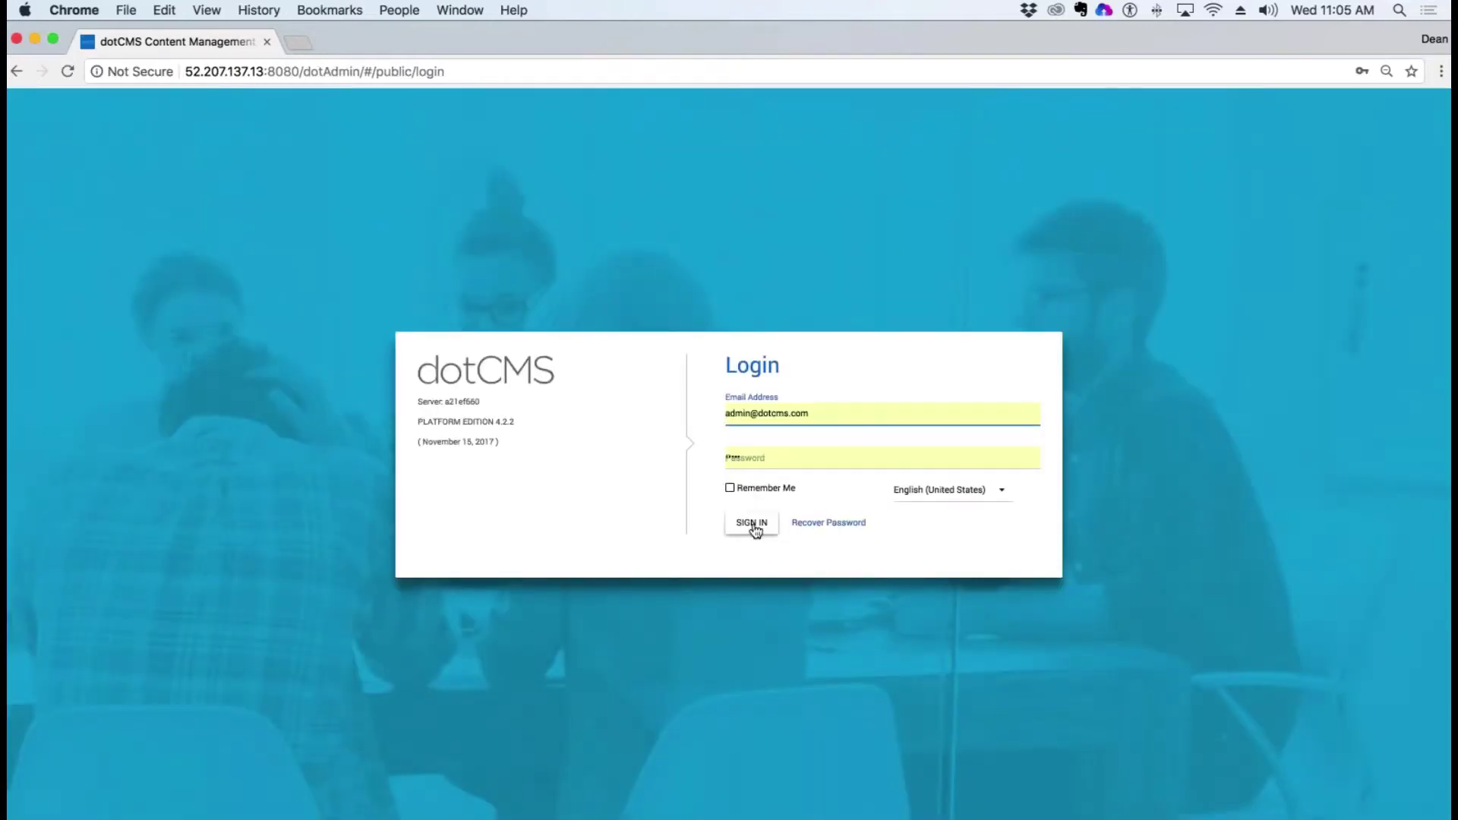
Step: Sign in to the dotCMS back end as admin and open content search
click(733, 489)
click(751, 524)
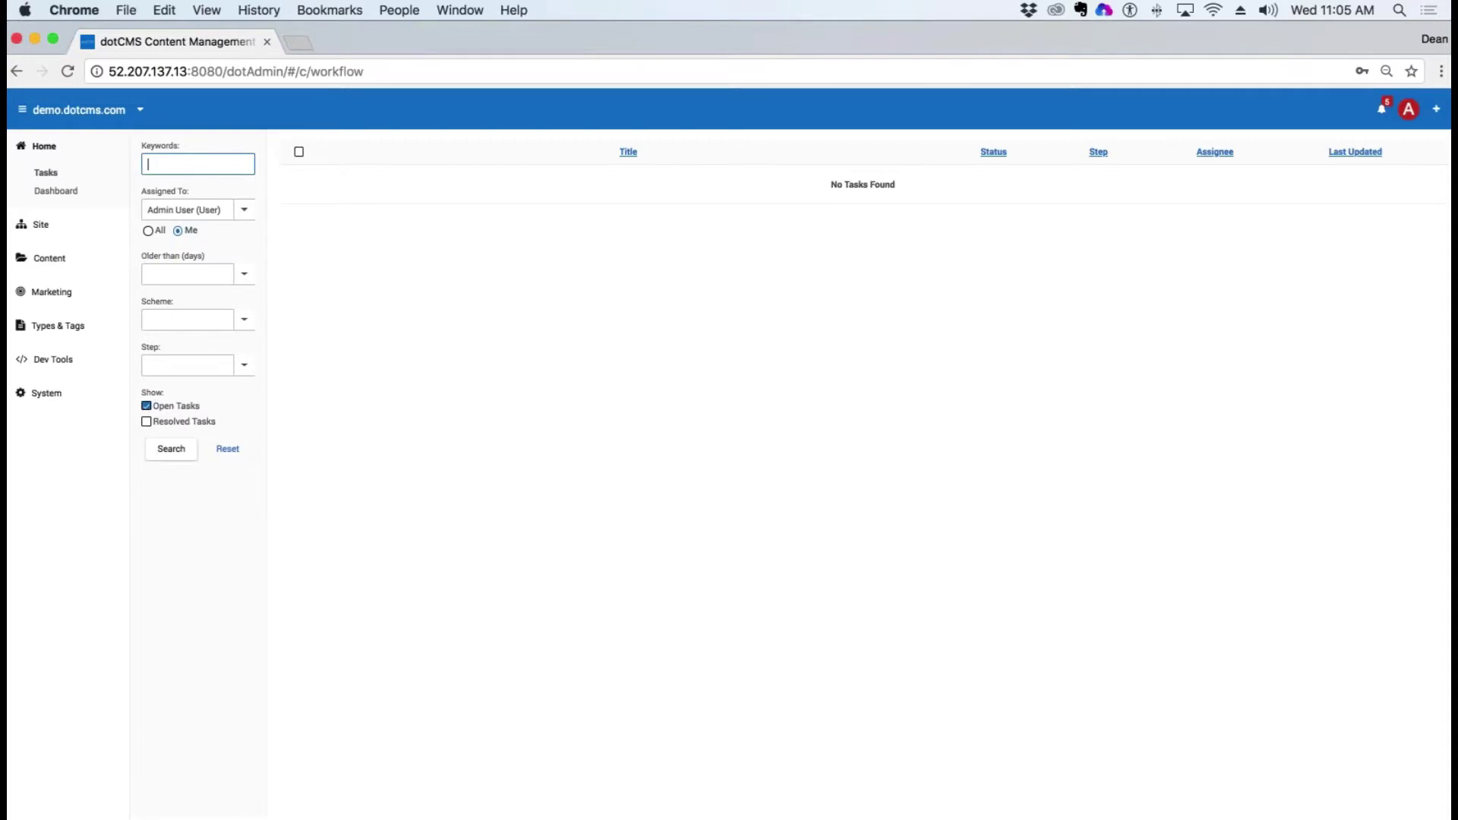
click(50, 257)
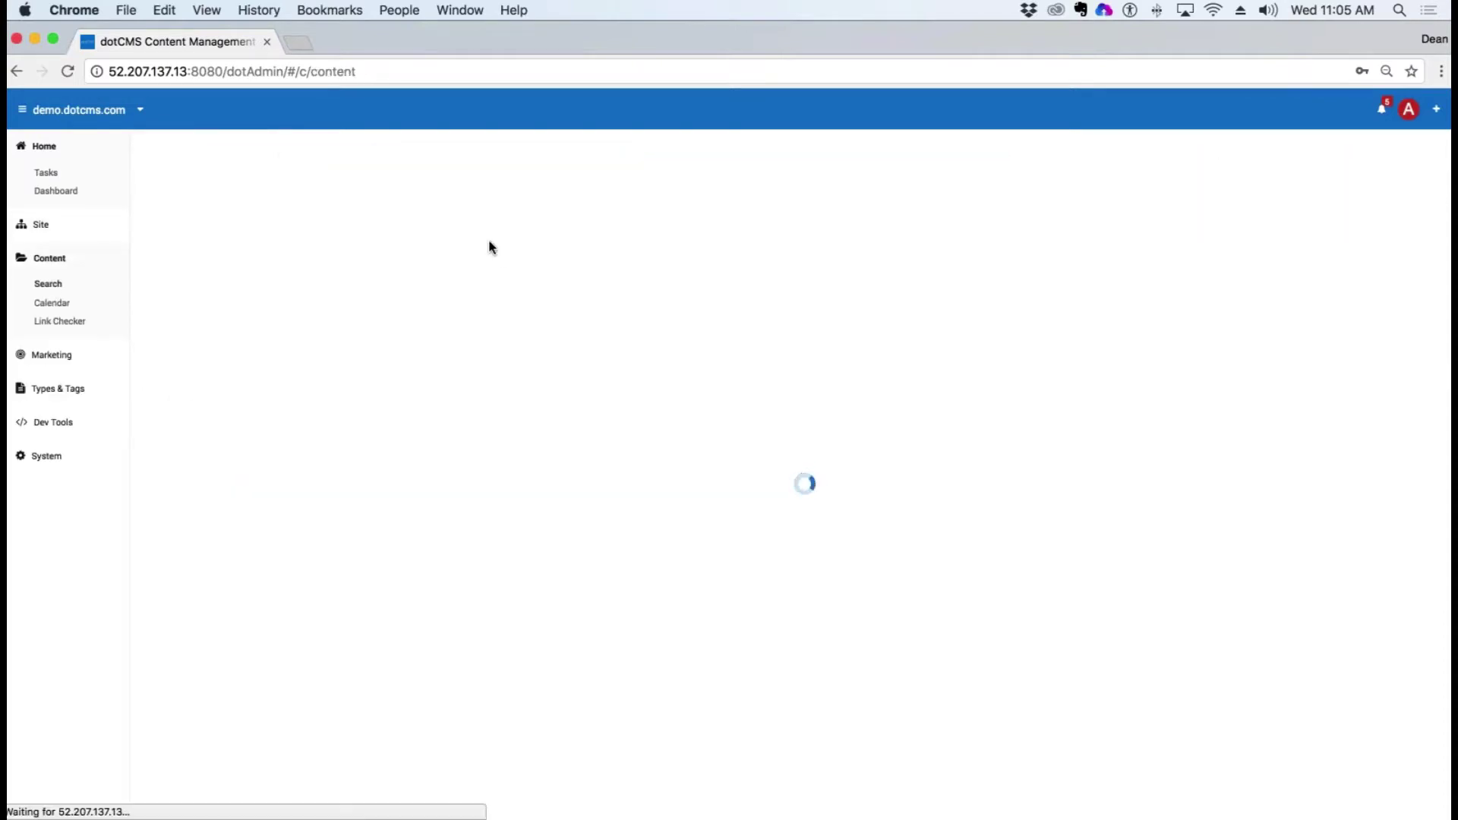
Step: Filter content to the School Parking Registration type and start a new item
click(244, 163)
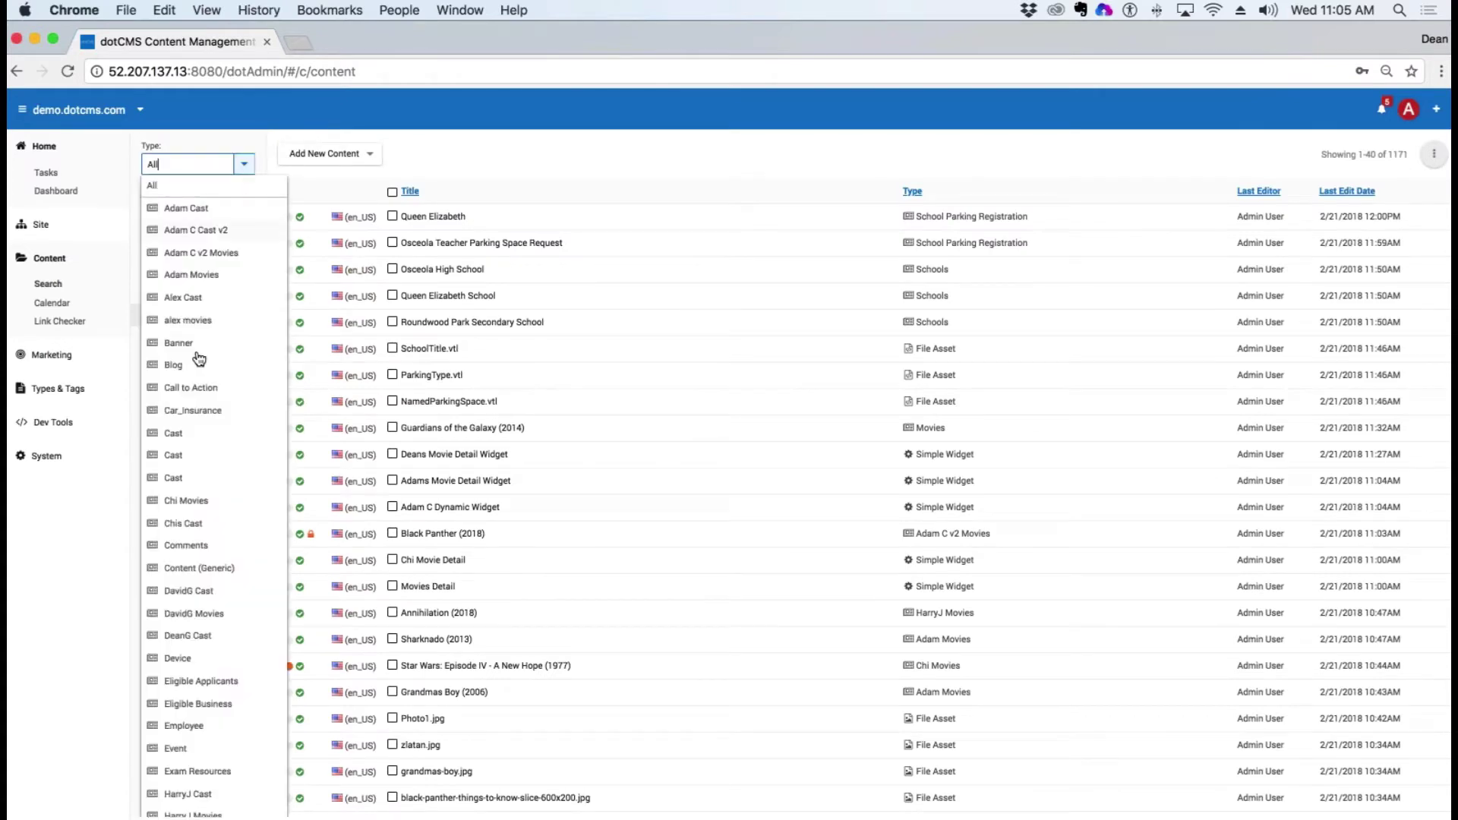
double_click(185, 164)
text(Schoo)
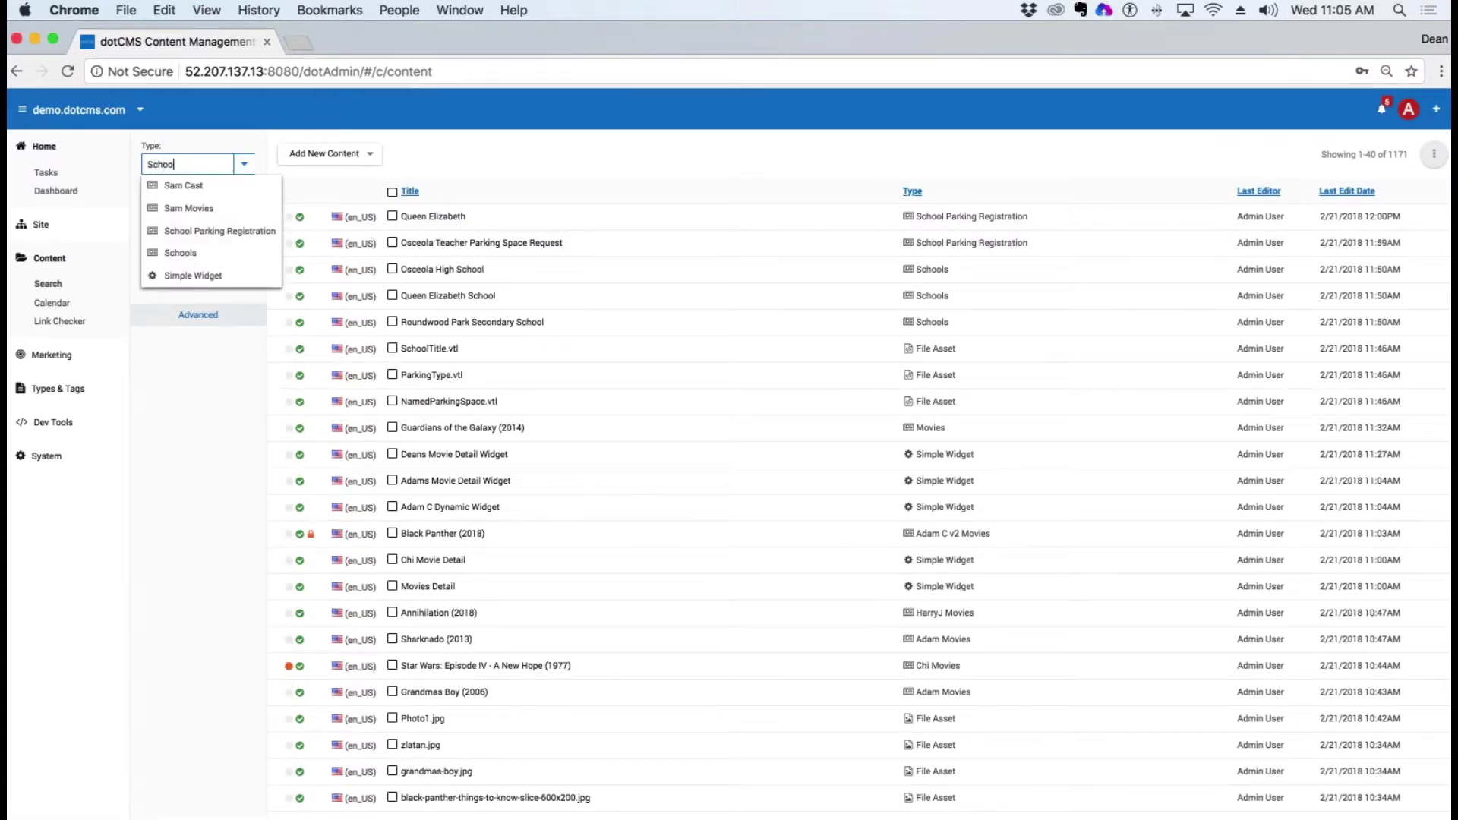
text(l Parking Regis)
click(191, 186)
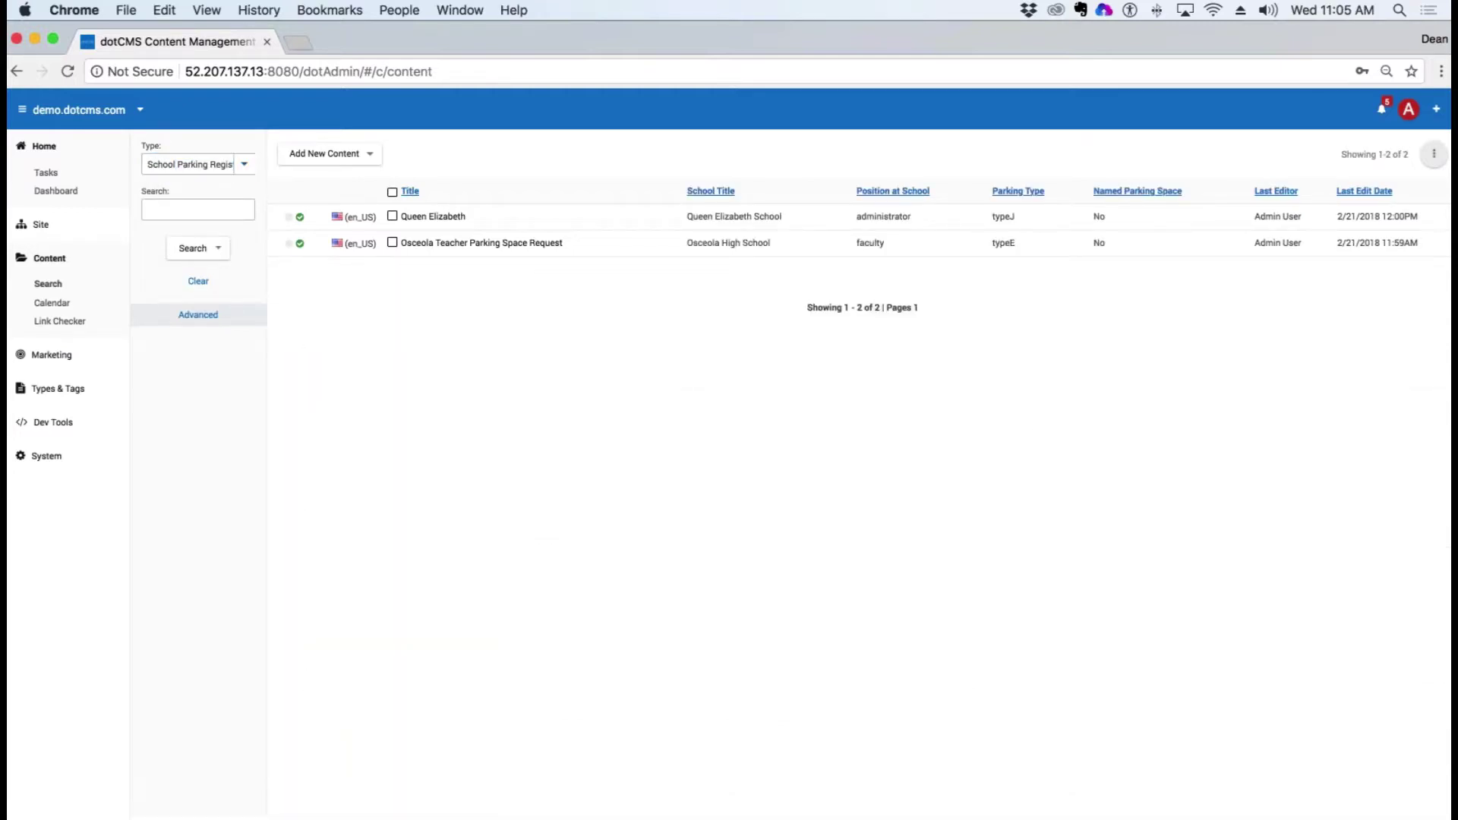
click(324, 154)
click(323, 175)
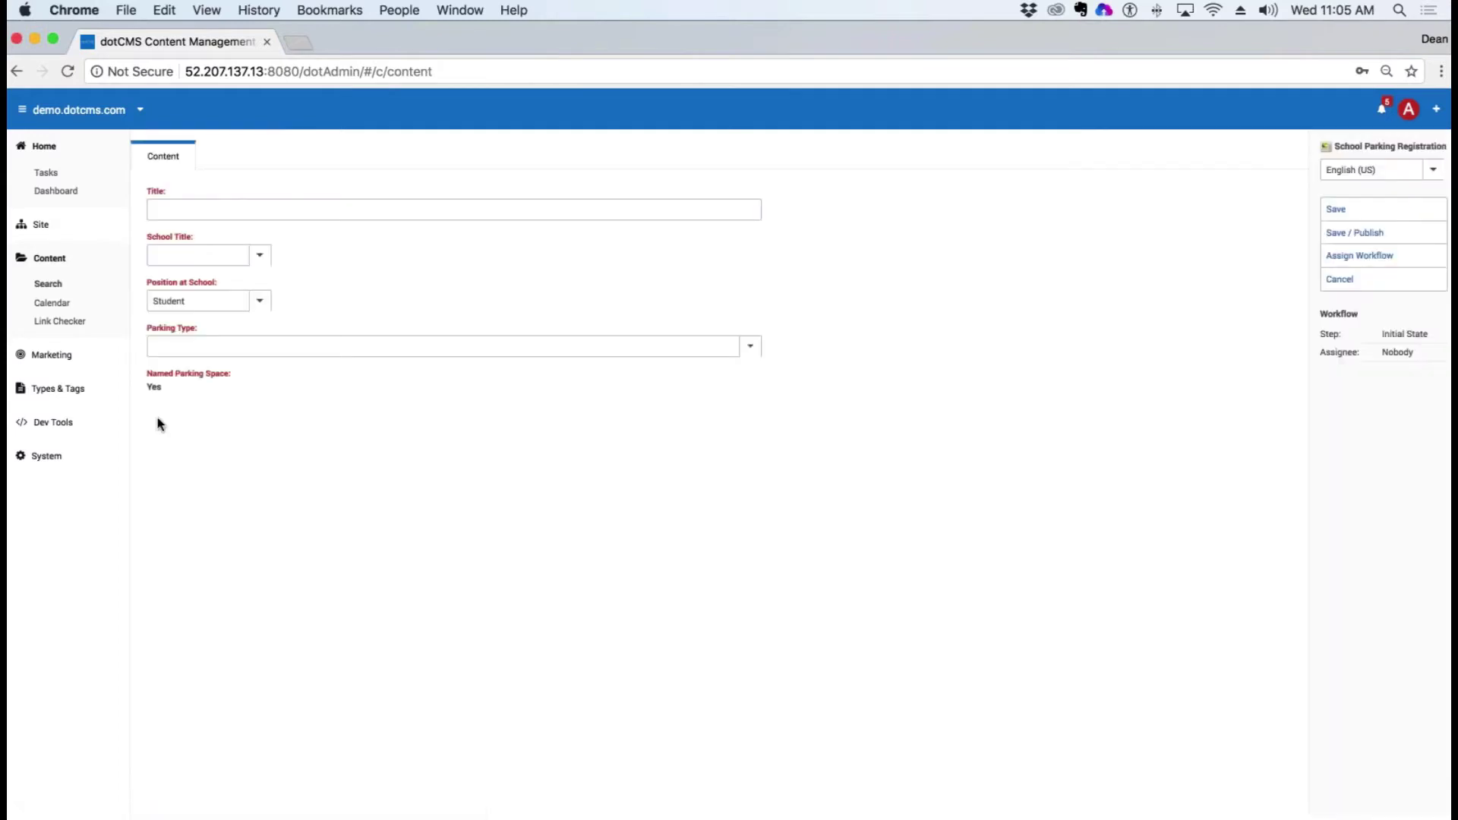
Step: Fill in title Important Person, school Roundwood Park Secondary School, position Administrator; Named Parking Space reads Yes
drag(156, 423, 152, 389)
drag(212, 373, 152, 373)
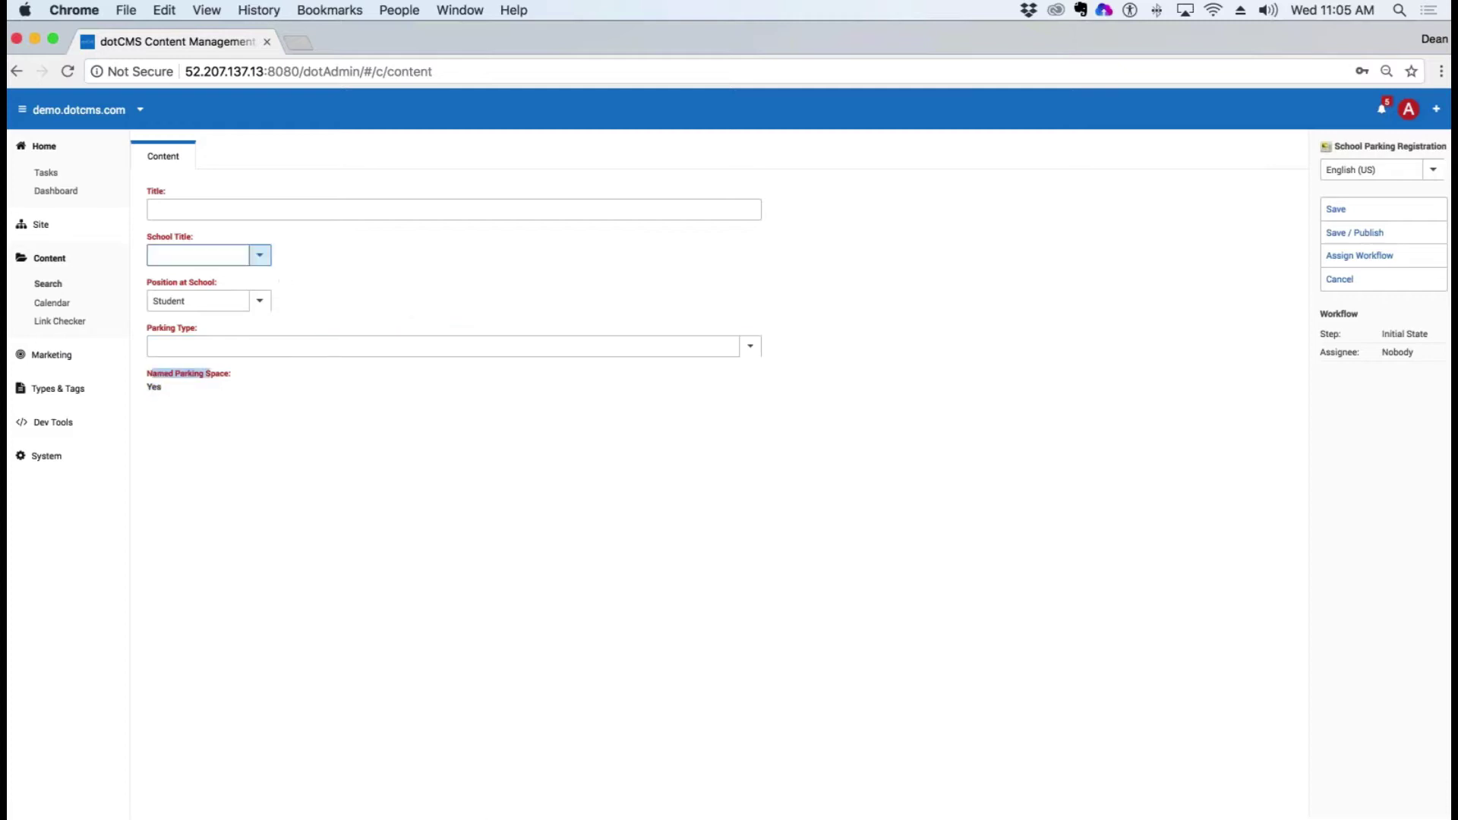
click(200, 209)
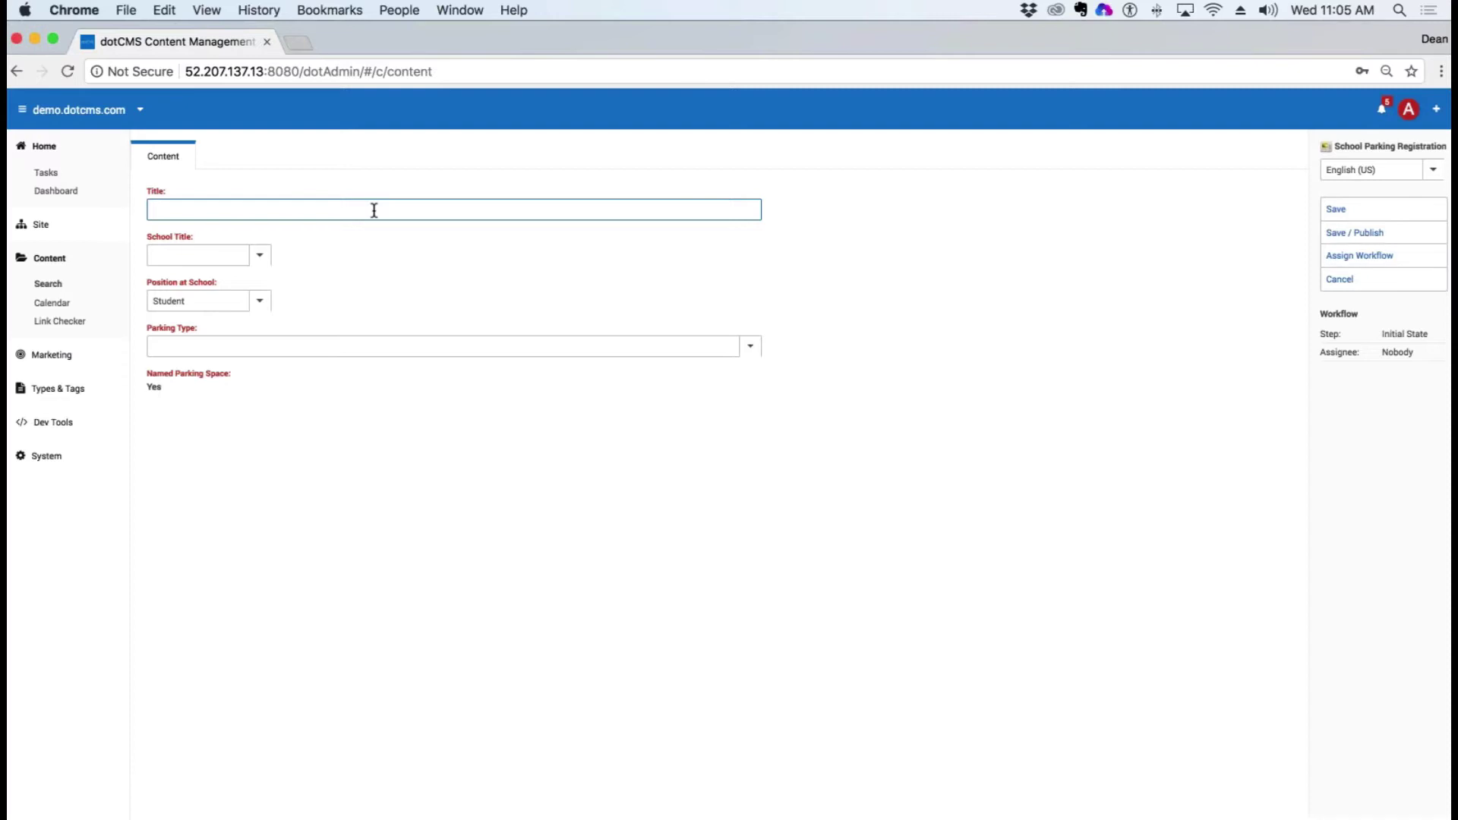
text(Important Person)
click(260, 255)
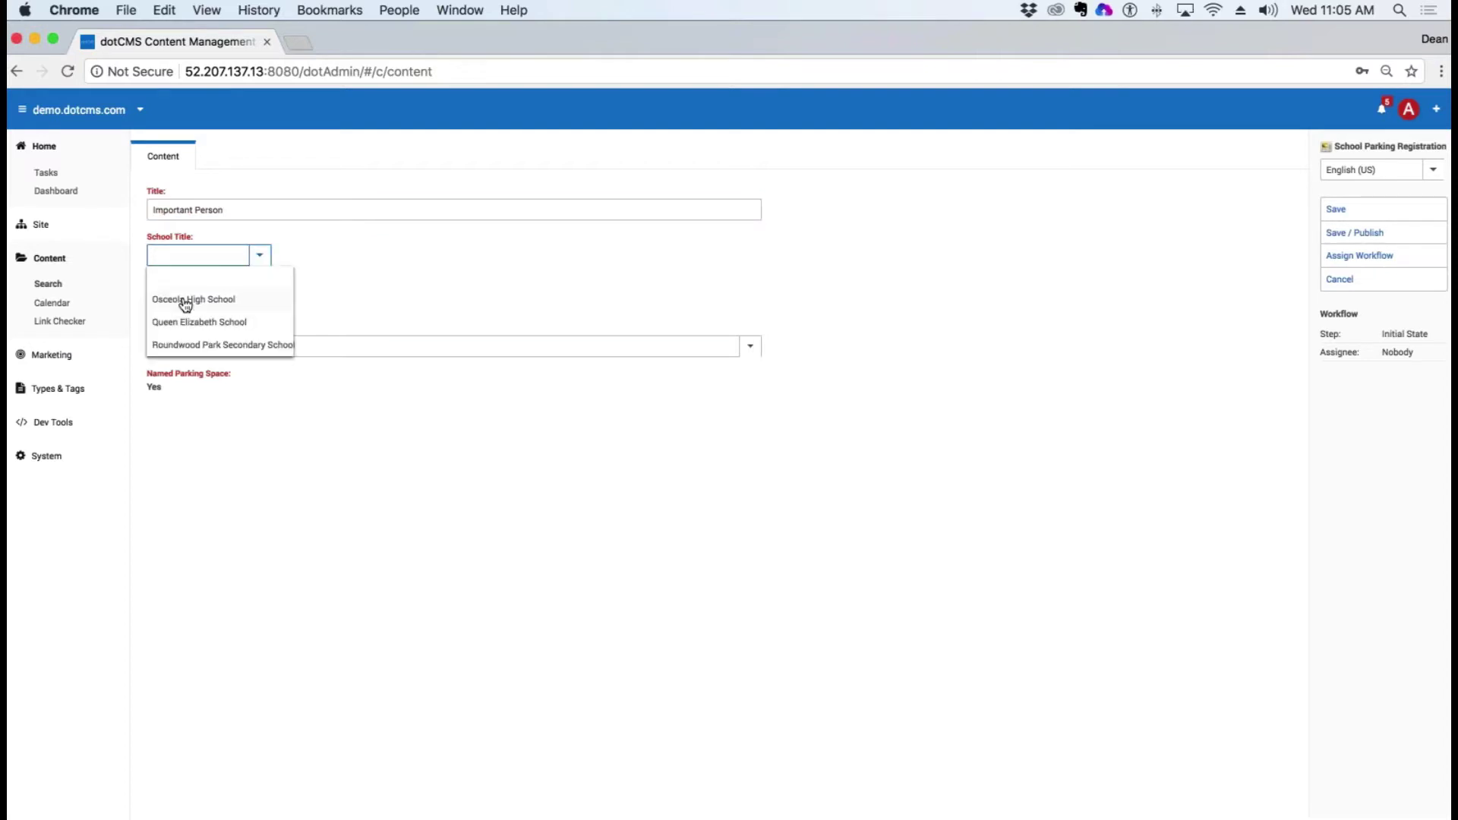
click(191, 347)
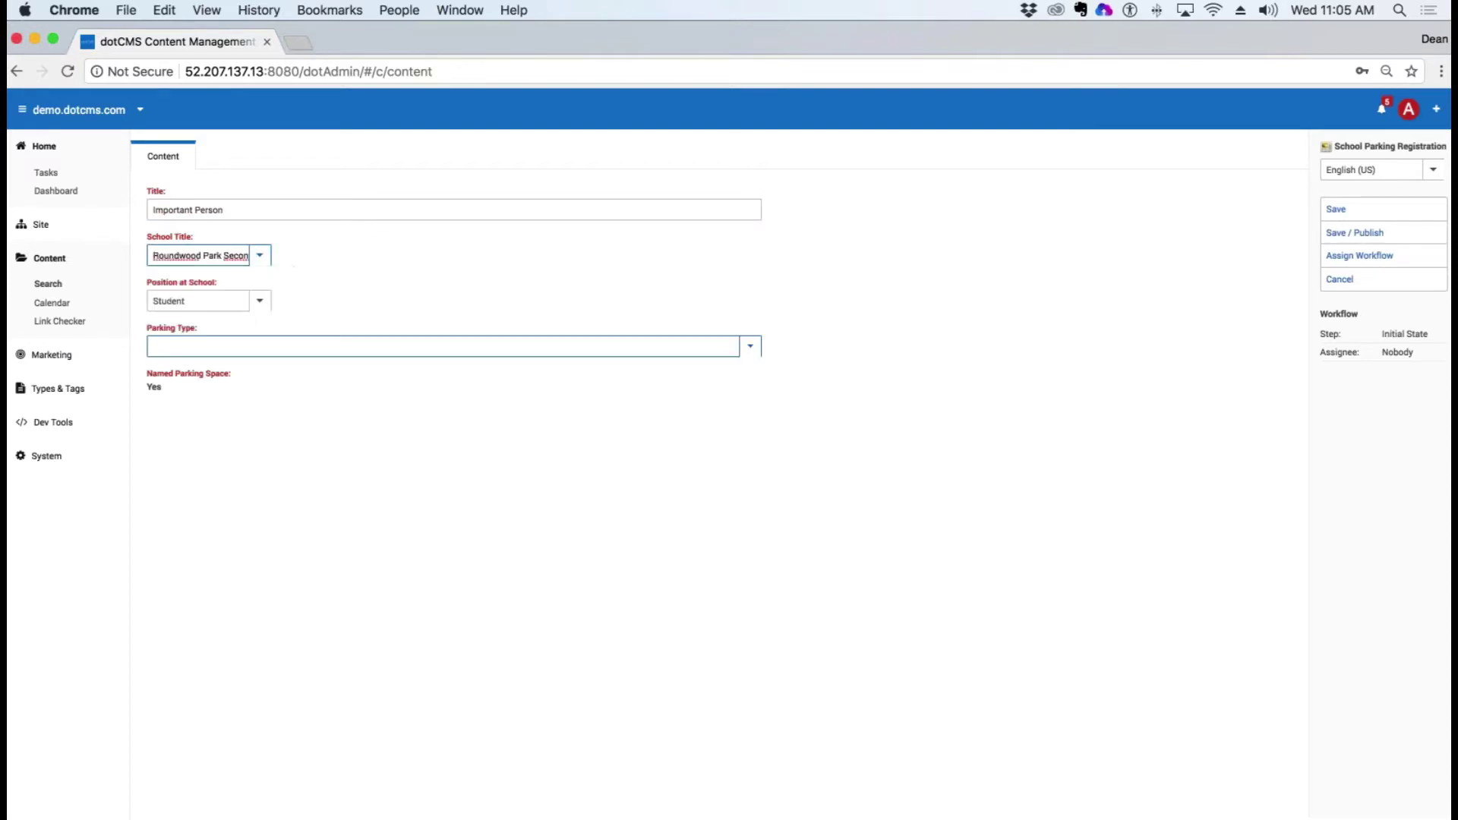
click(260, 303)
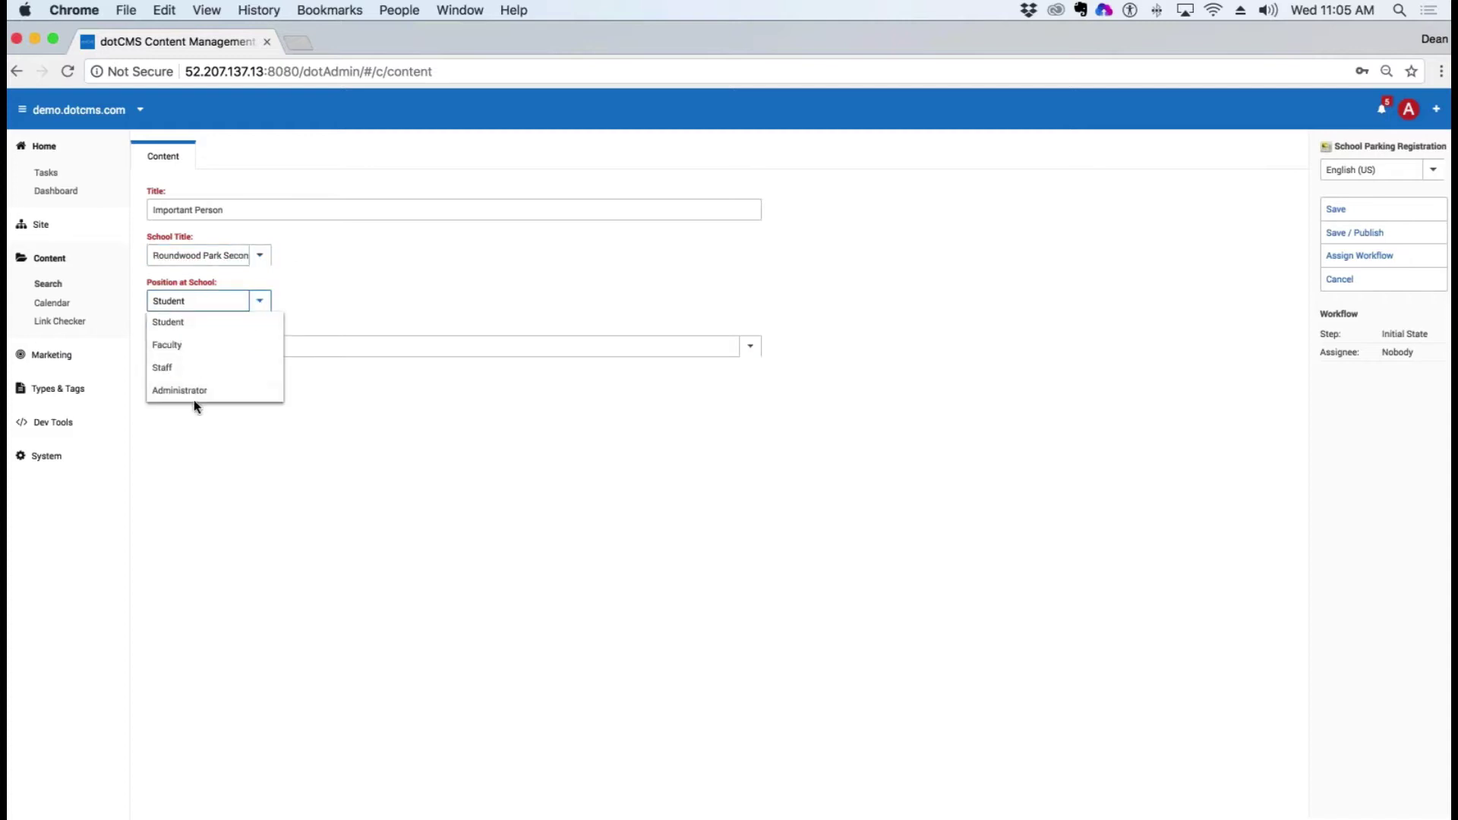
click(196, 397)
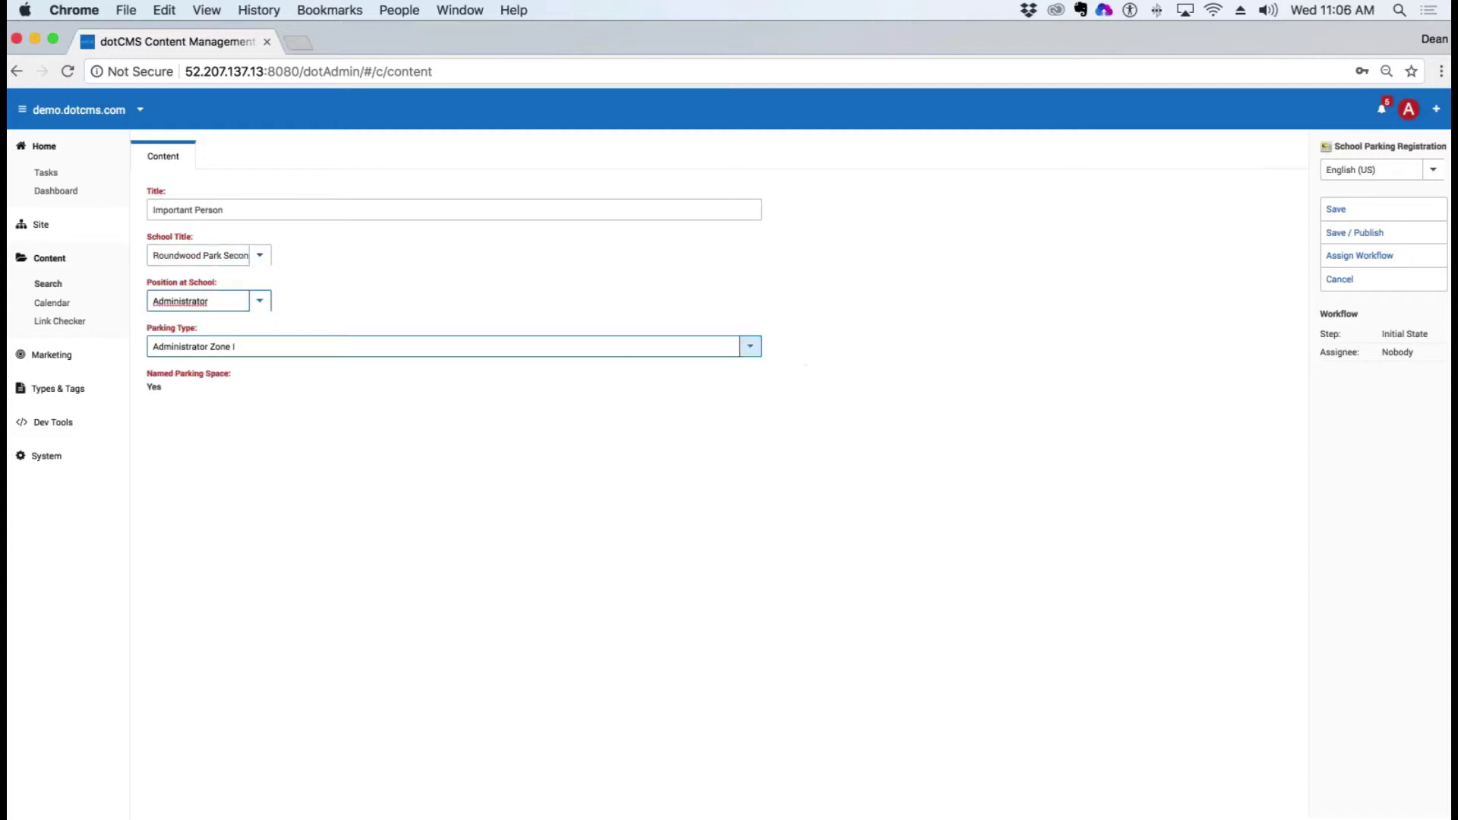
Step: Save and publish the registration, reopen it, and bring up the NamedParkingSpace.vtl code
click(1381, 232)
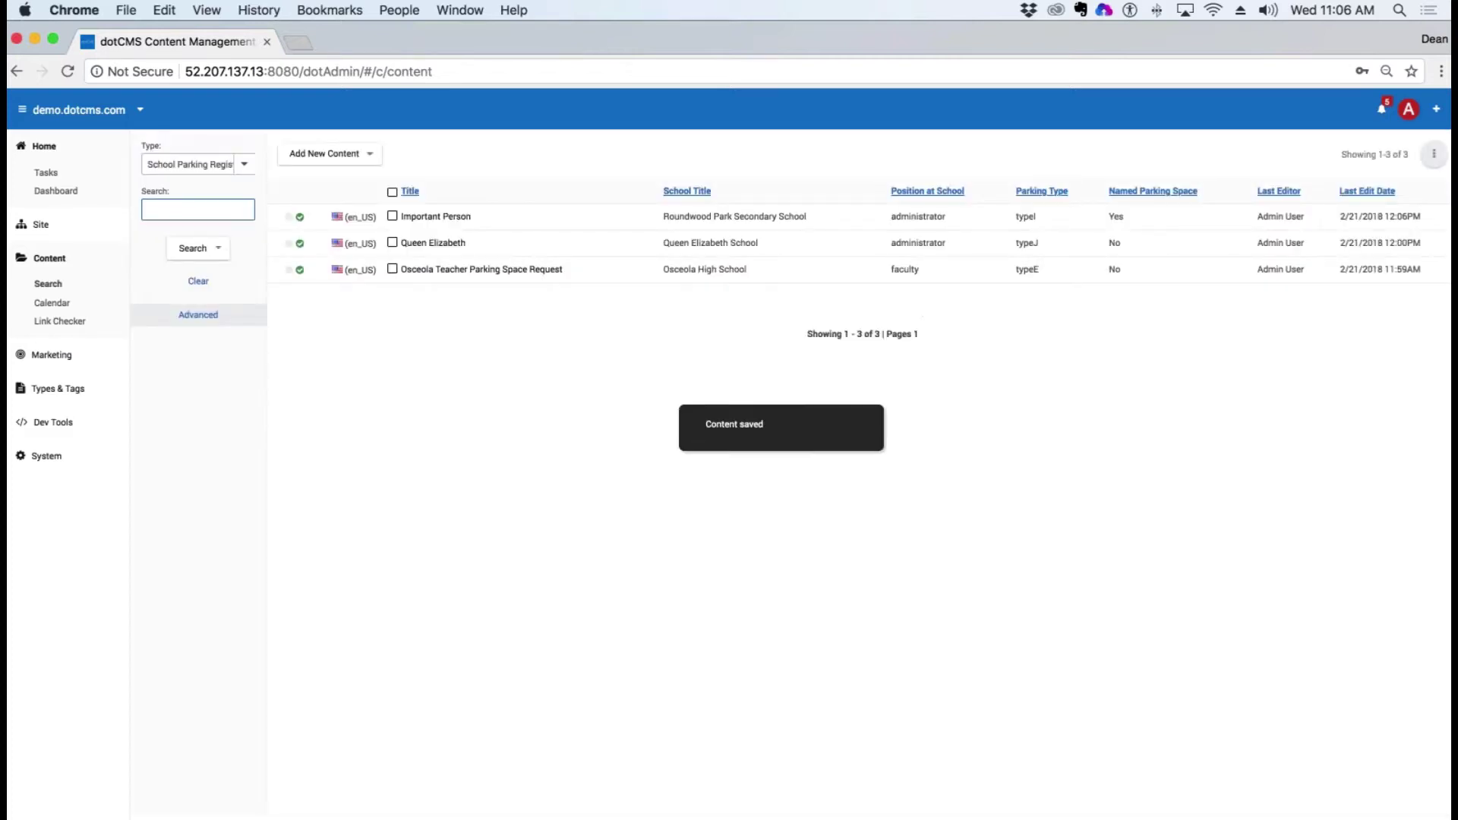
click(425, 223)
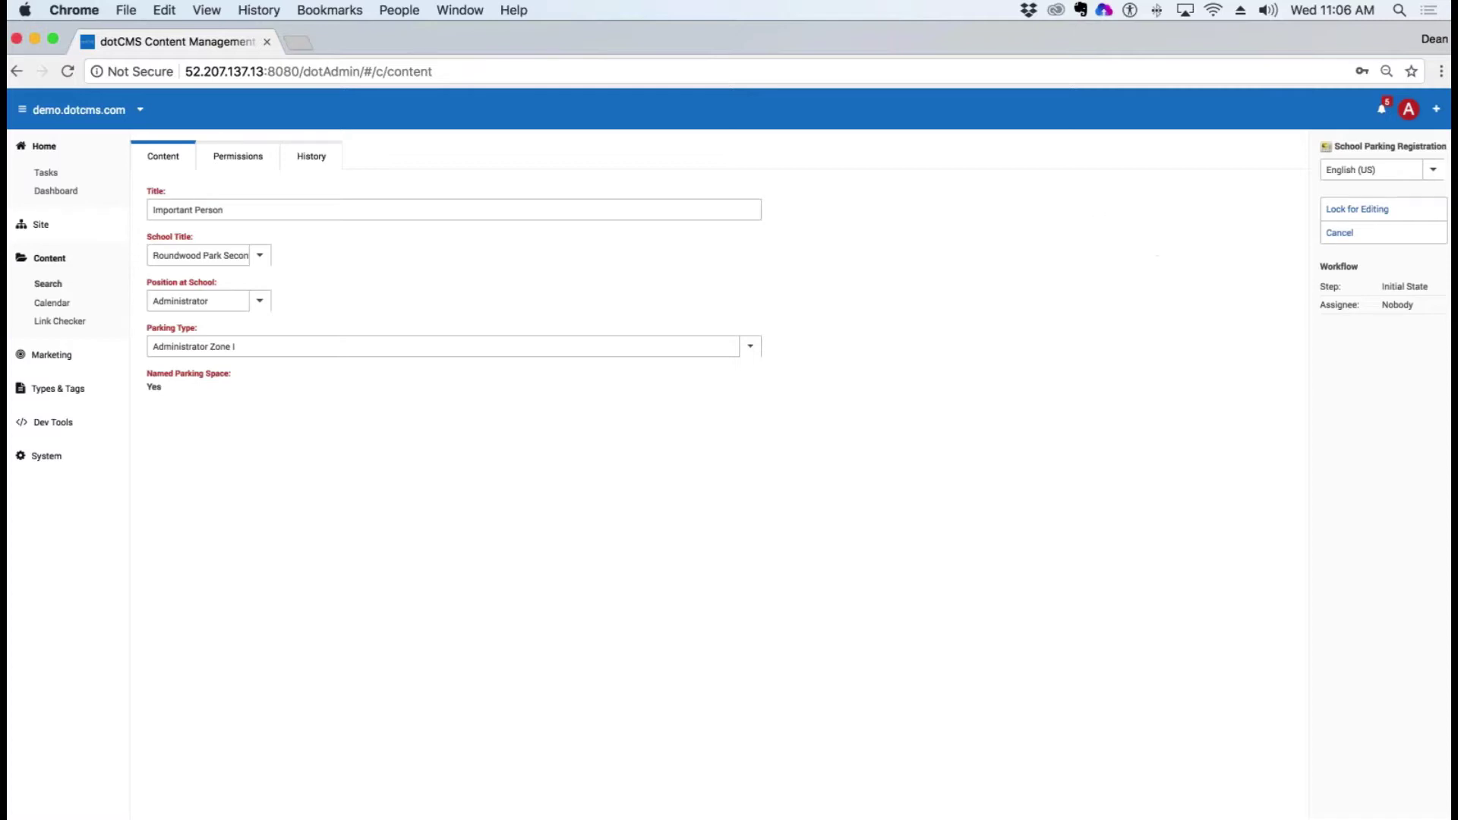
key(super+Tab)
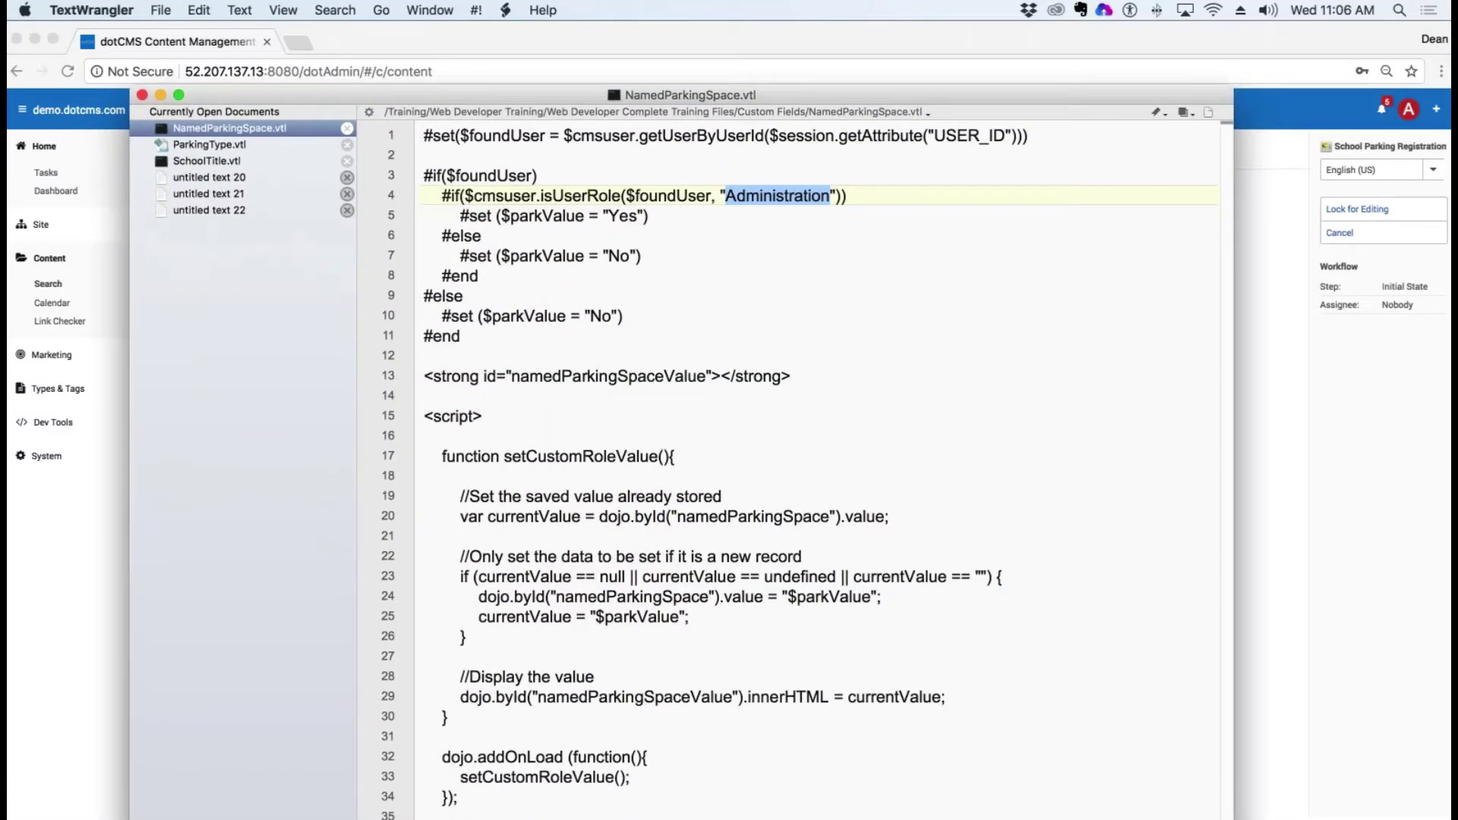
click(616, 256)
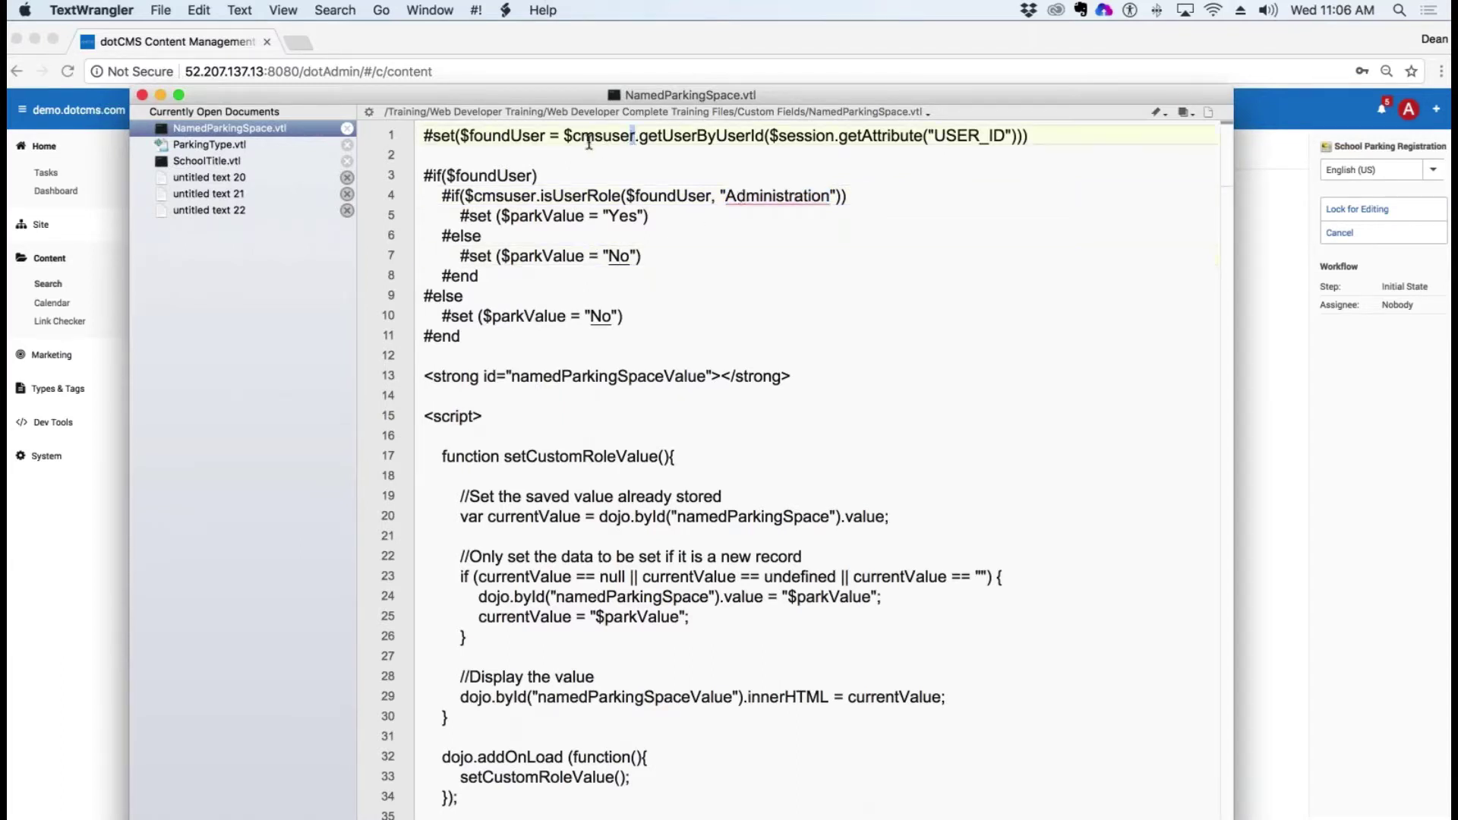
drag(635, 137, 573, 136)
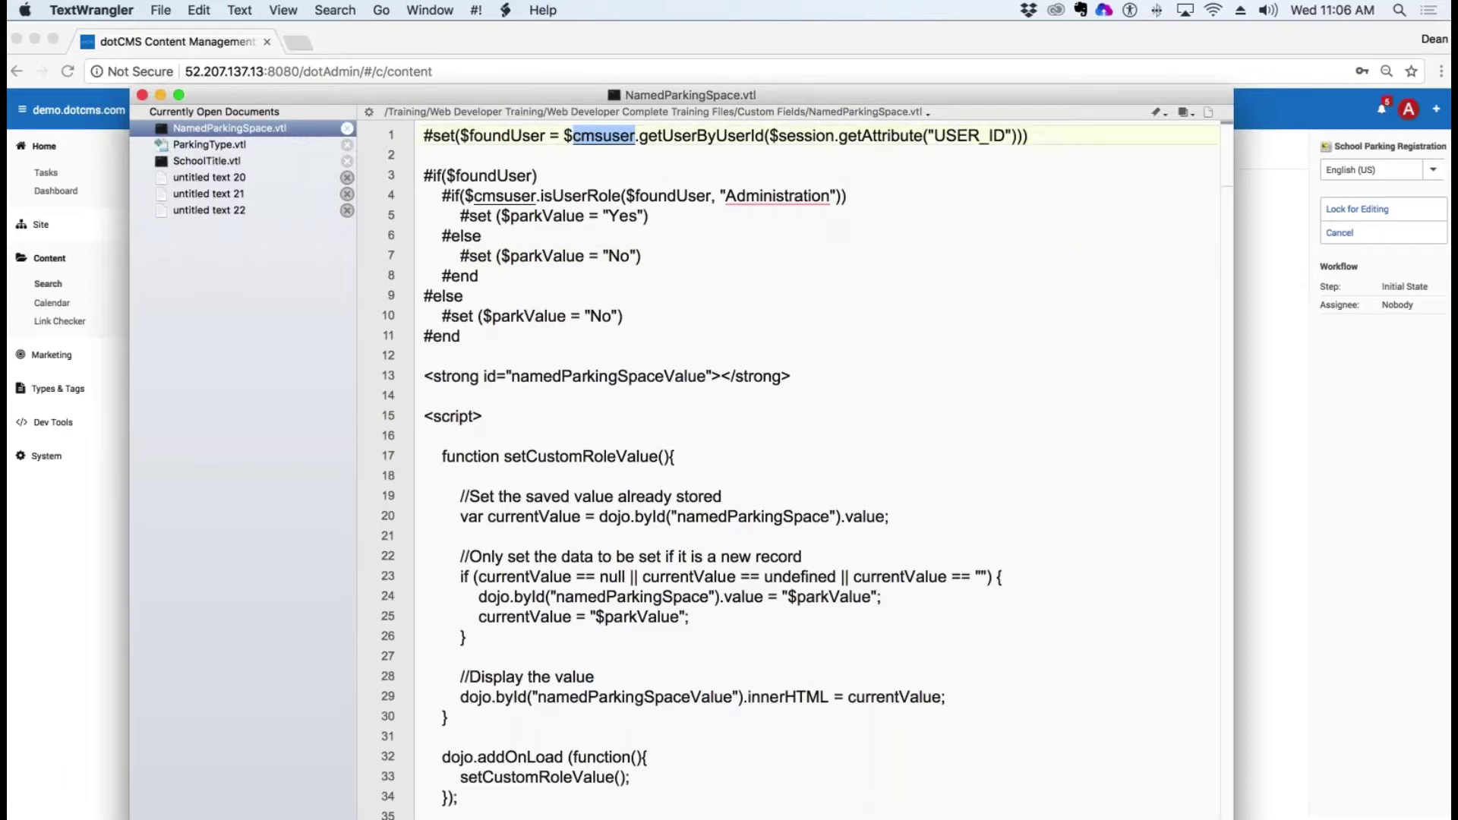
click(602, 137)
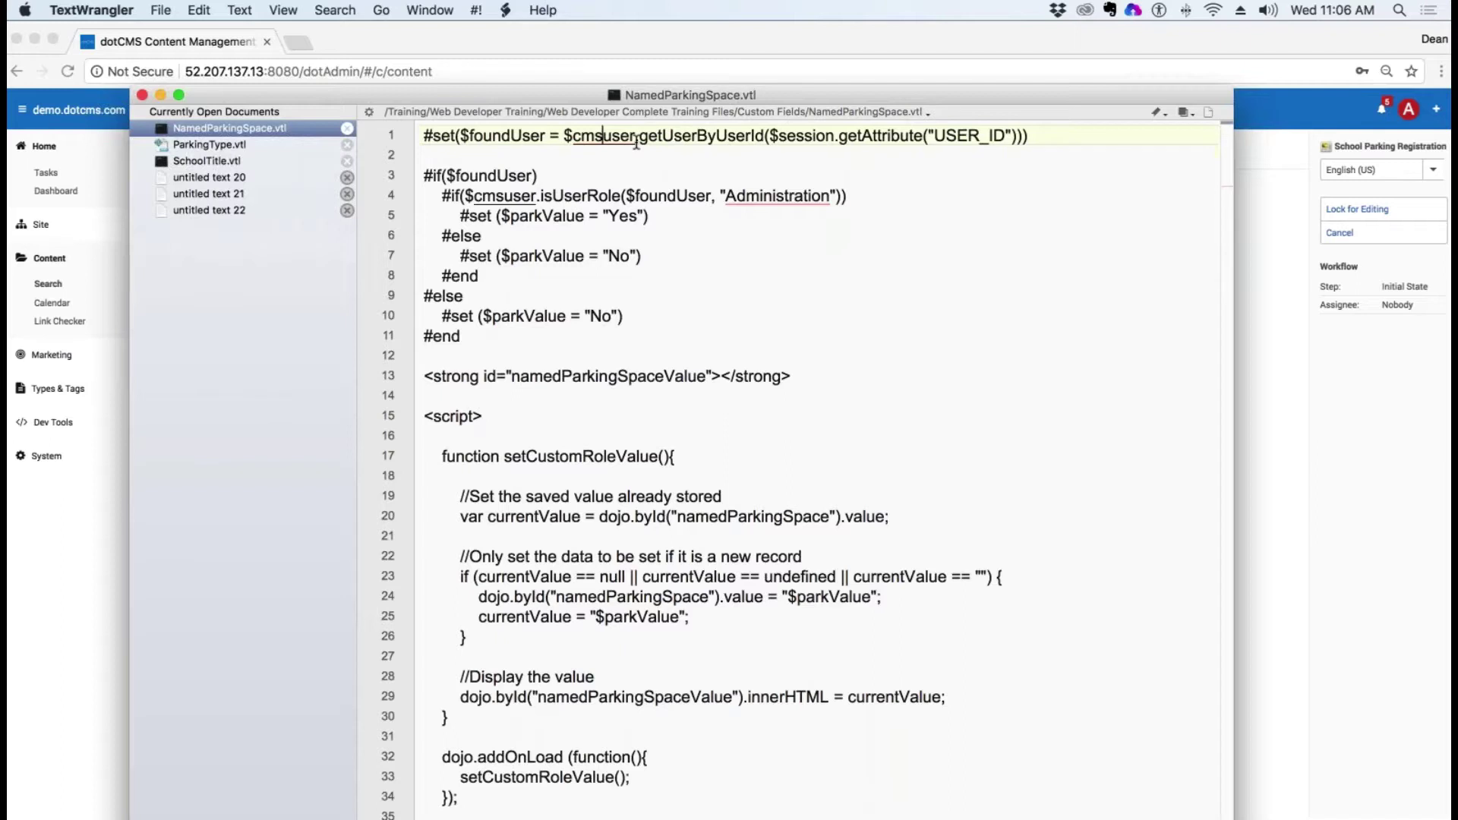
key(BackSpace)
key(BackSpace)
key(BackSpace)
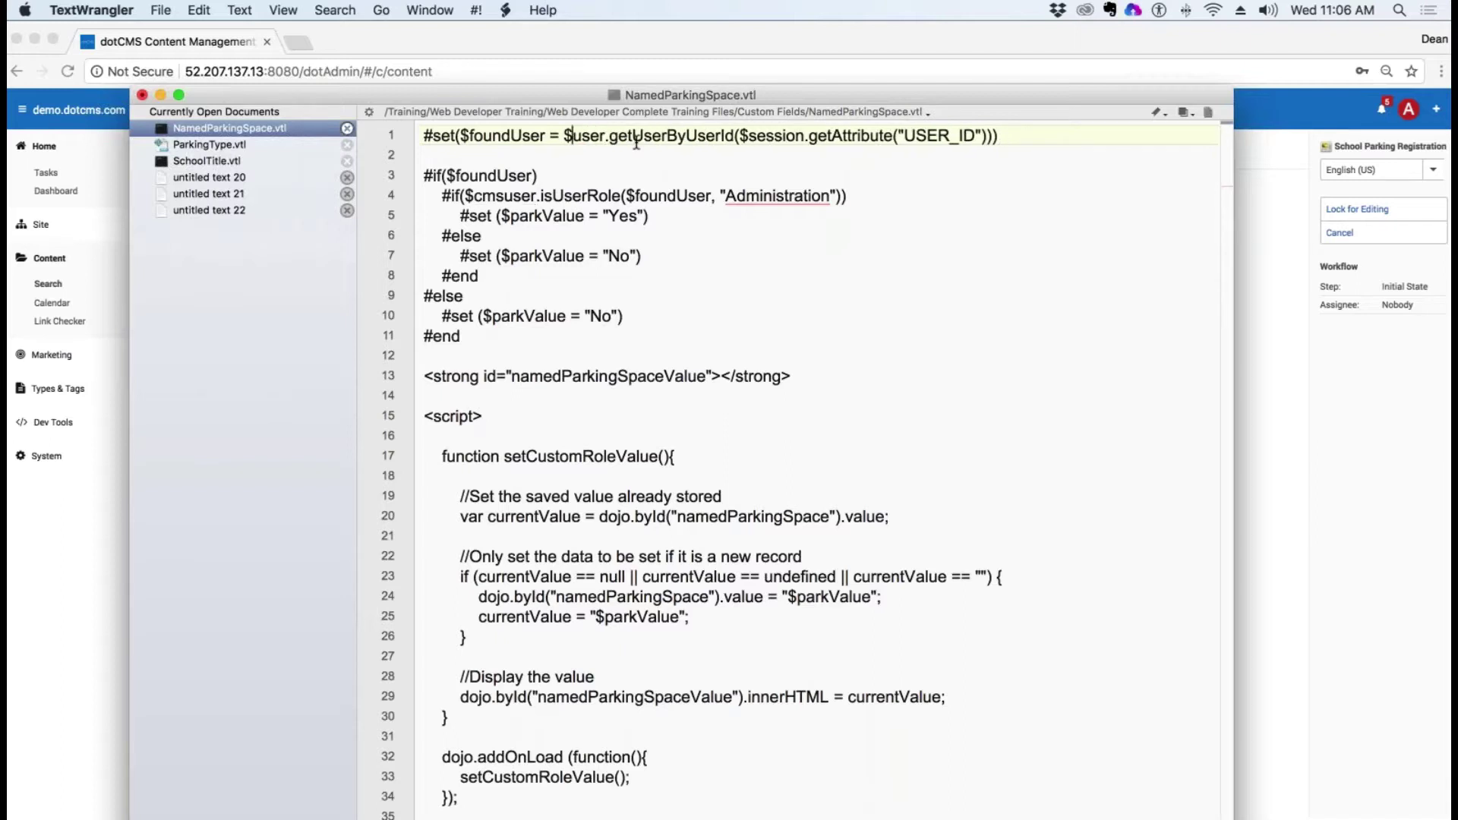
key(super+z)
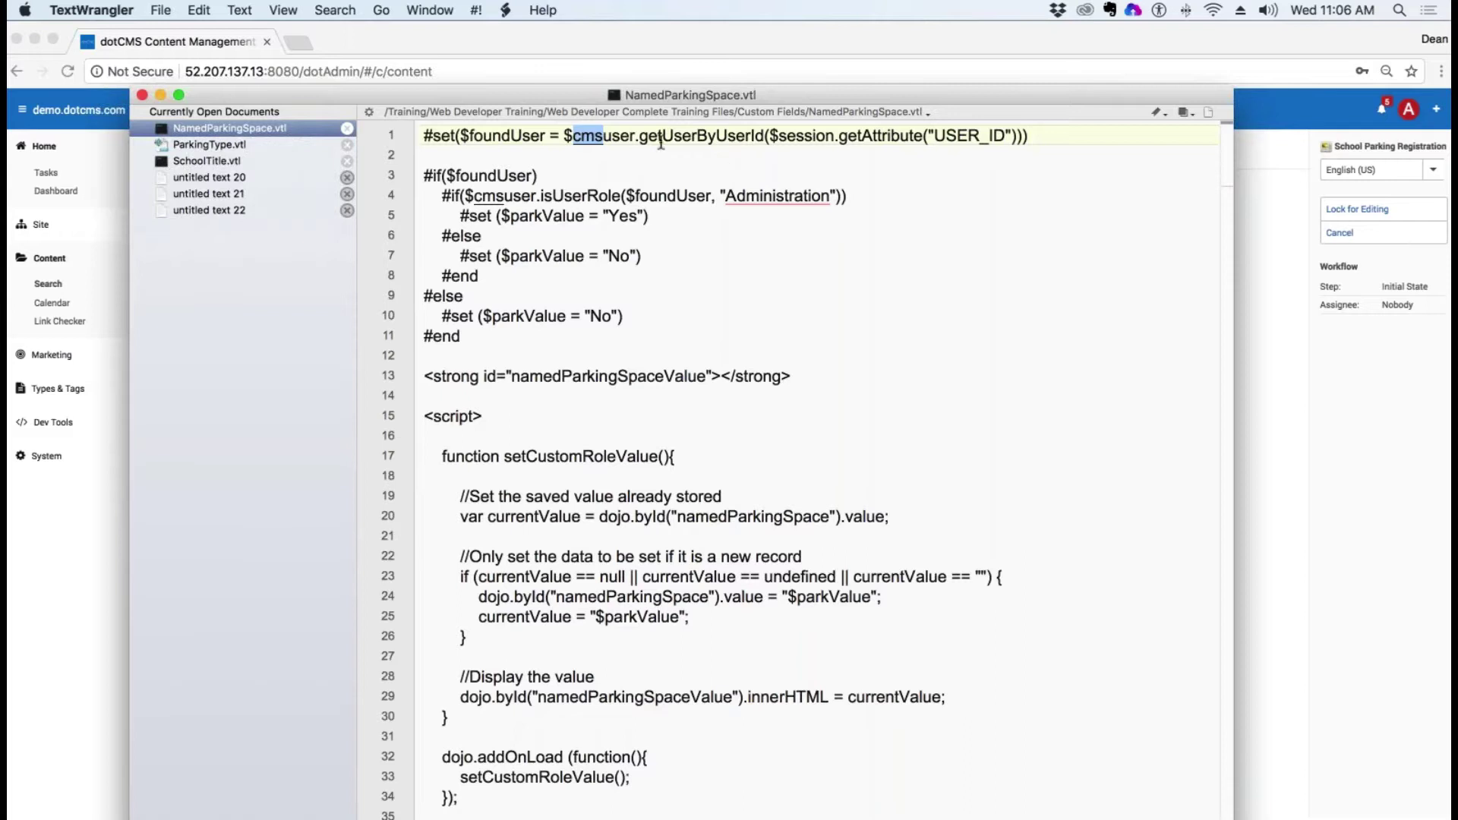
drag(639, 137, 811, 153)
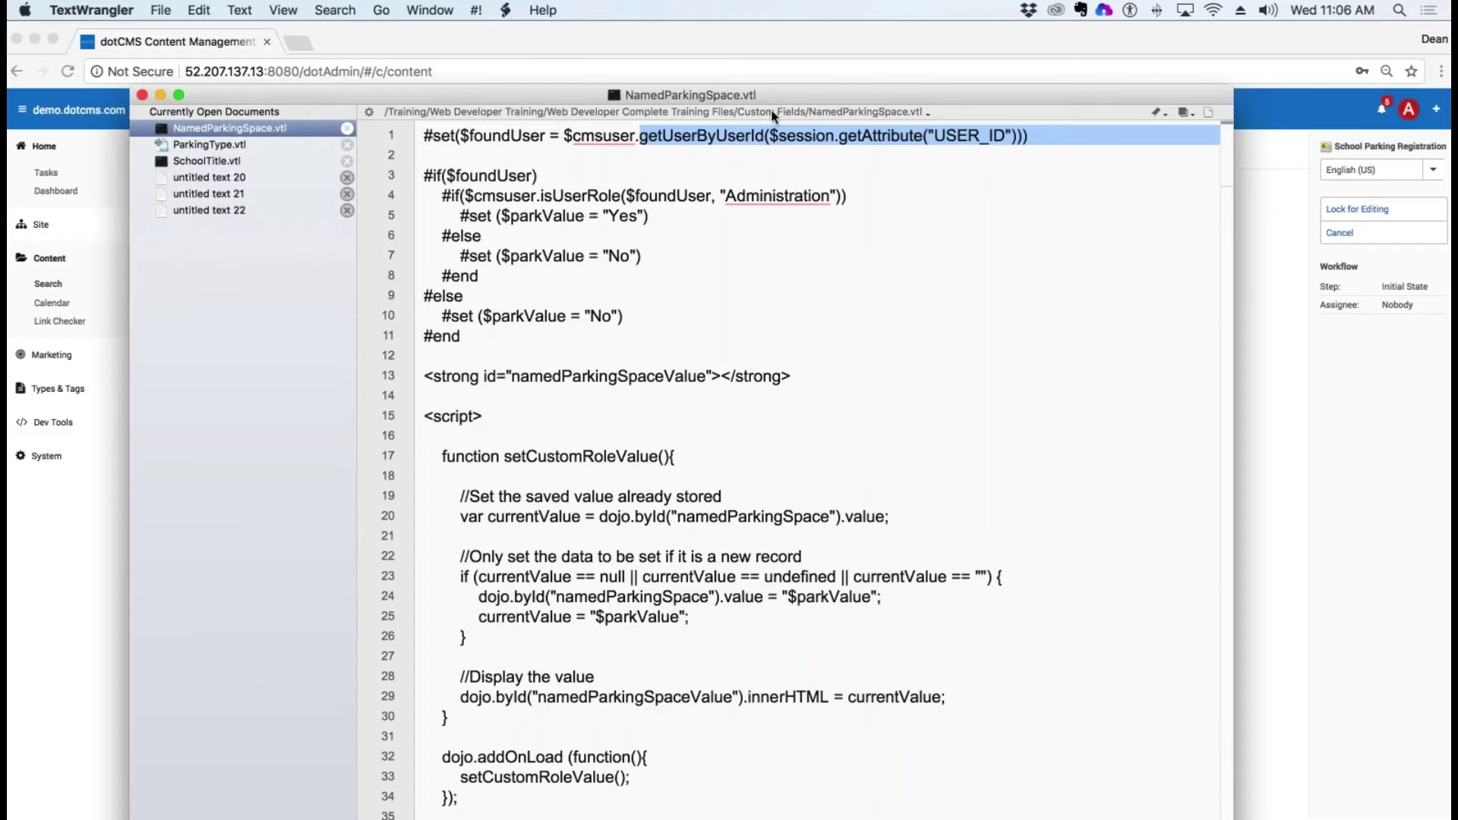
click(605, 173)
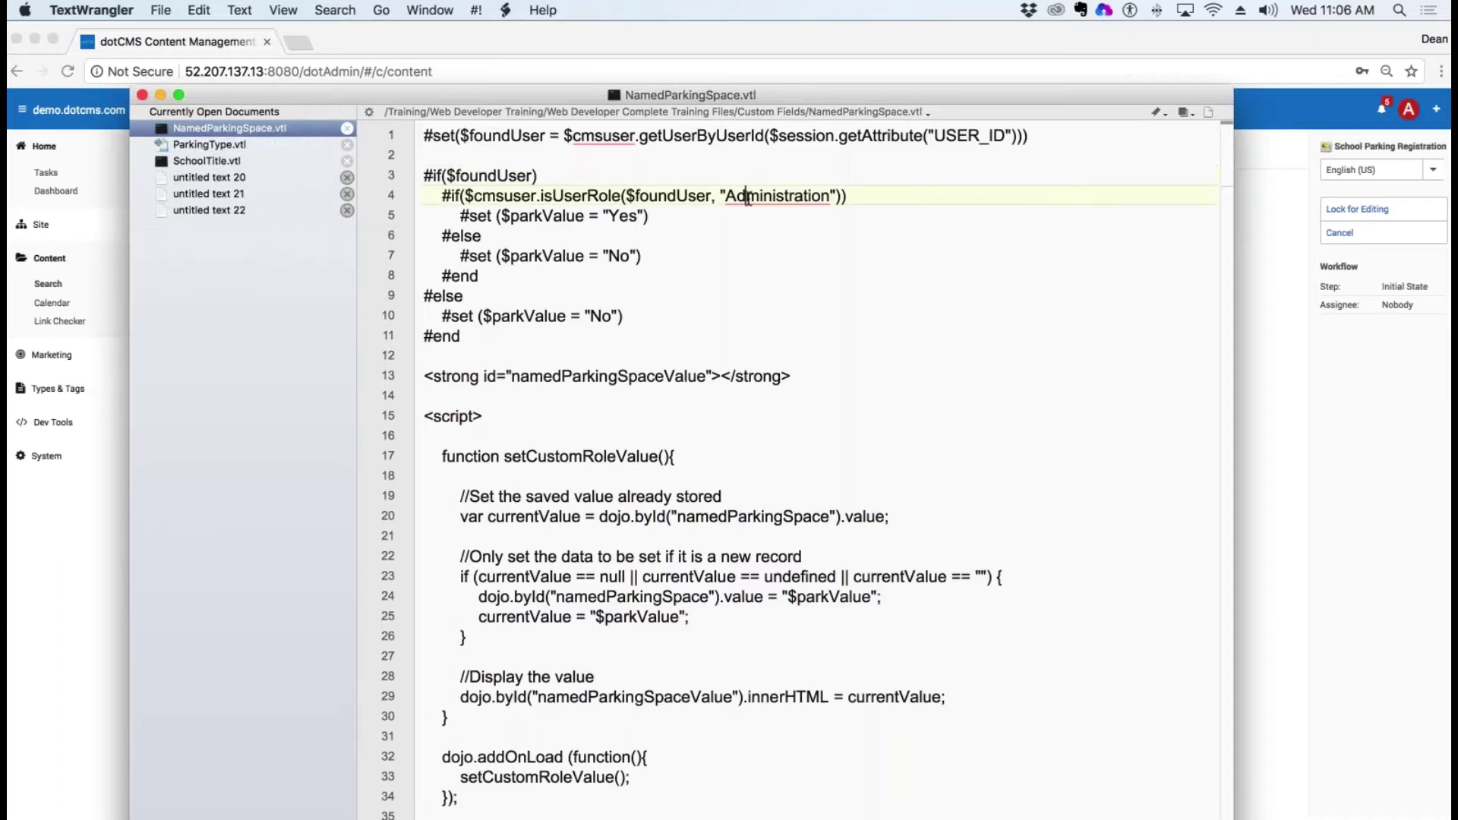
Step: Highlight the isUserRole check, parkValue lines 4–8 and the line 19 comment, then return to Chrome's dotCMS entry
drag(666, 196, 763, 196)
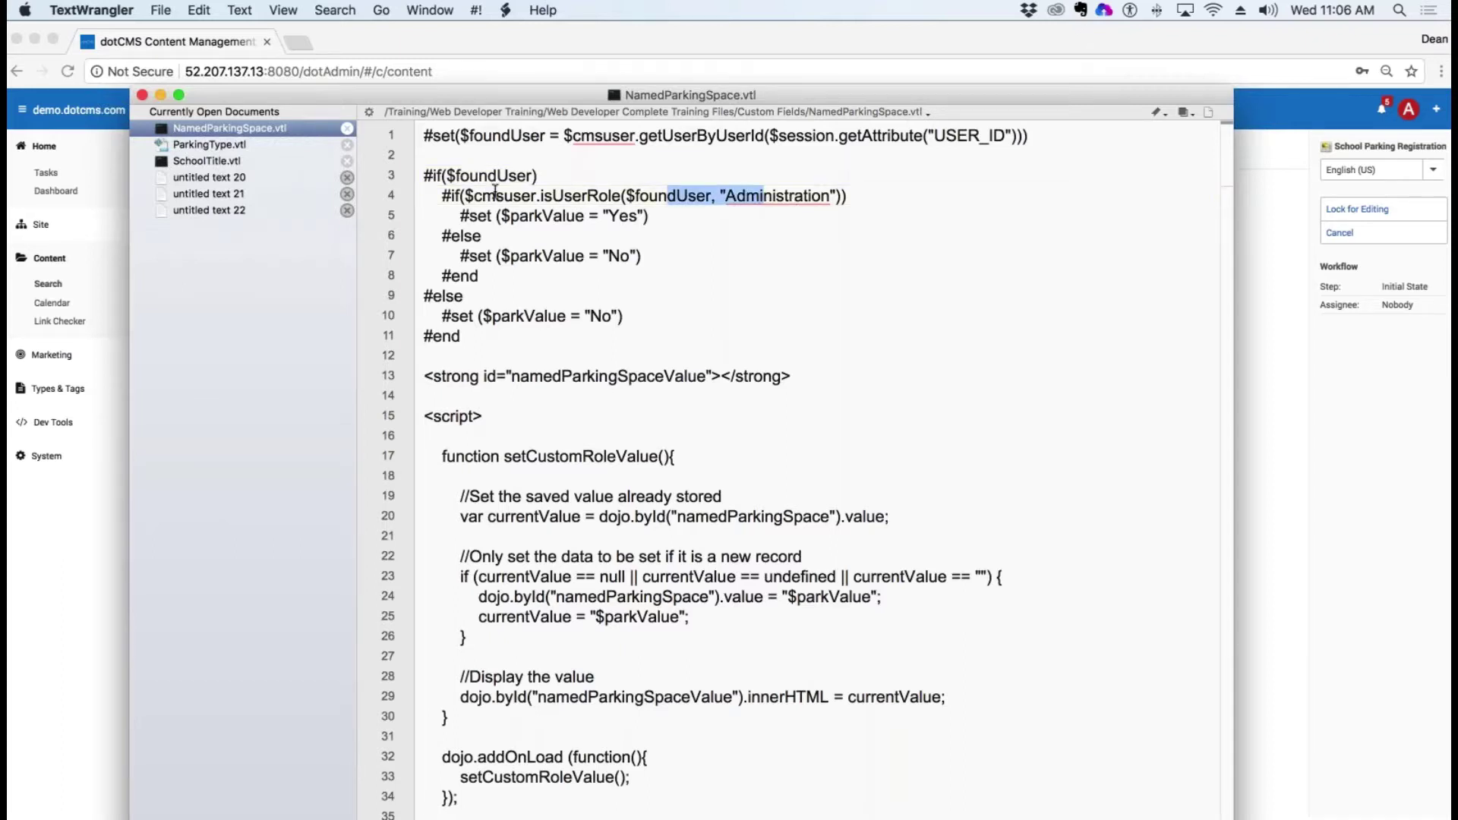
drag(495, 196, 564, 196)
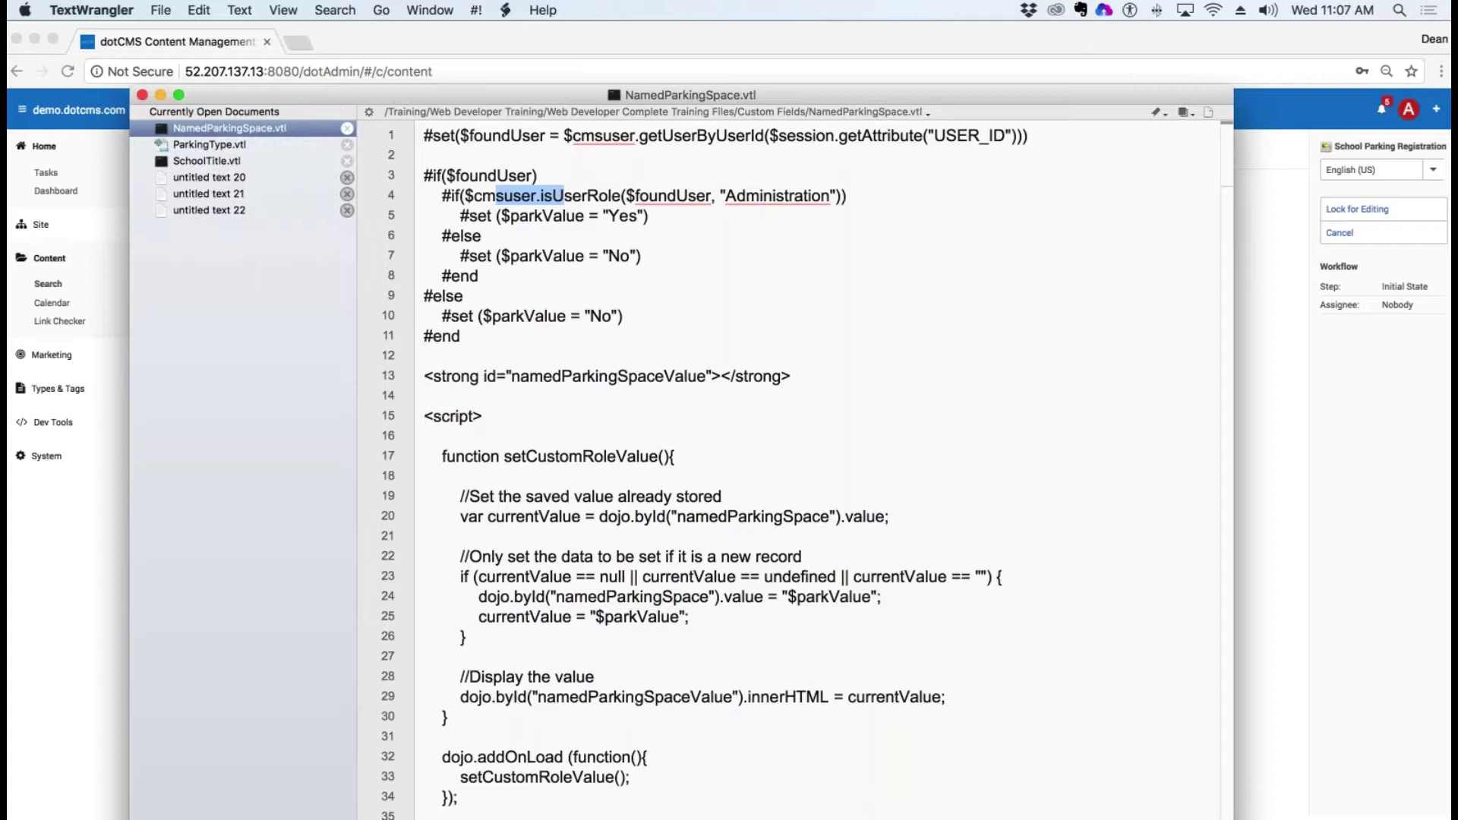
key(XF86AudioRaiseVolume)
drag(511, 217, 609, 216)
drag(545, 280, 600, 256)
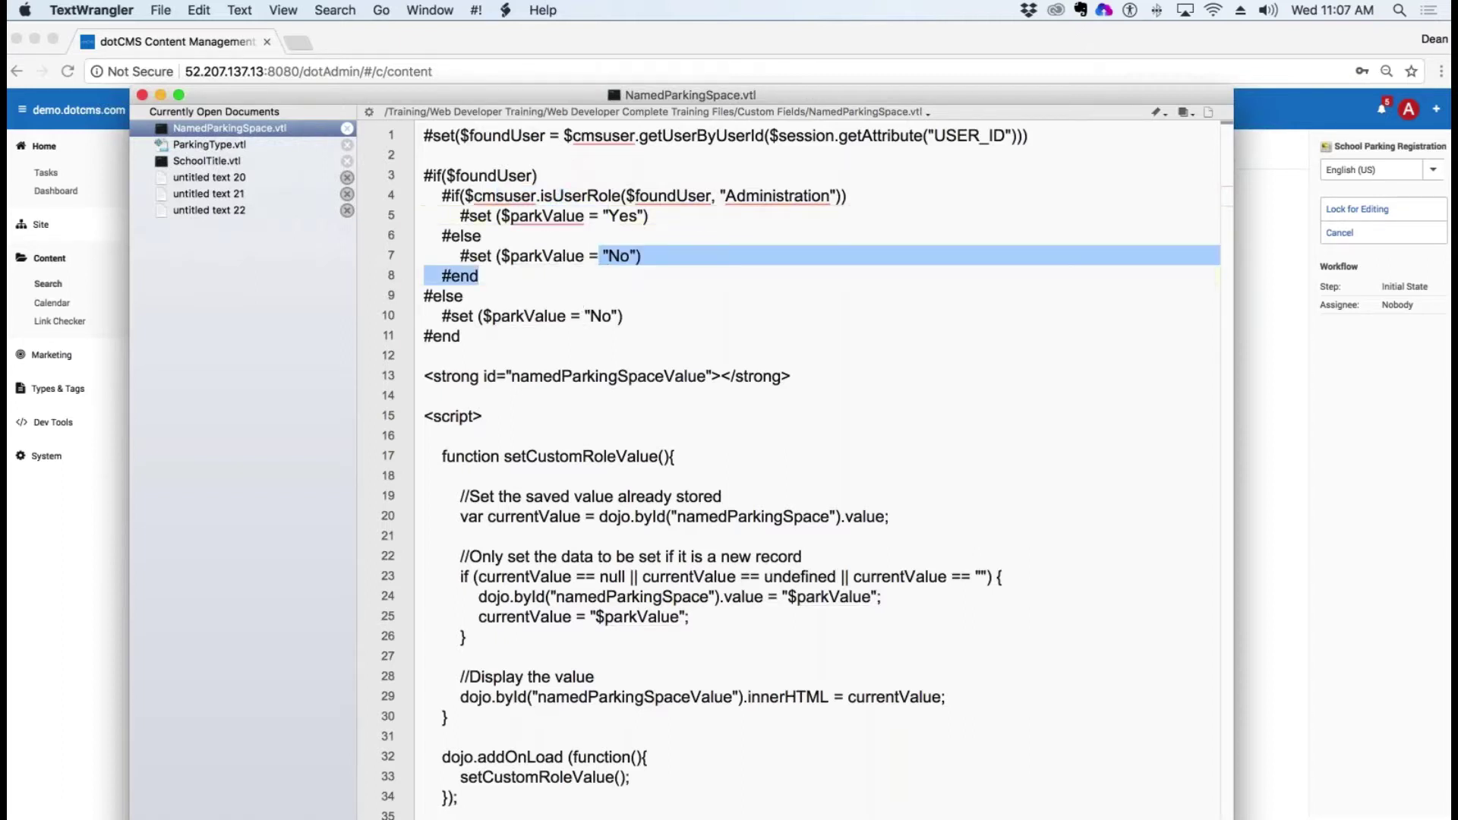
drag(496, 256, 575, 256)
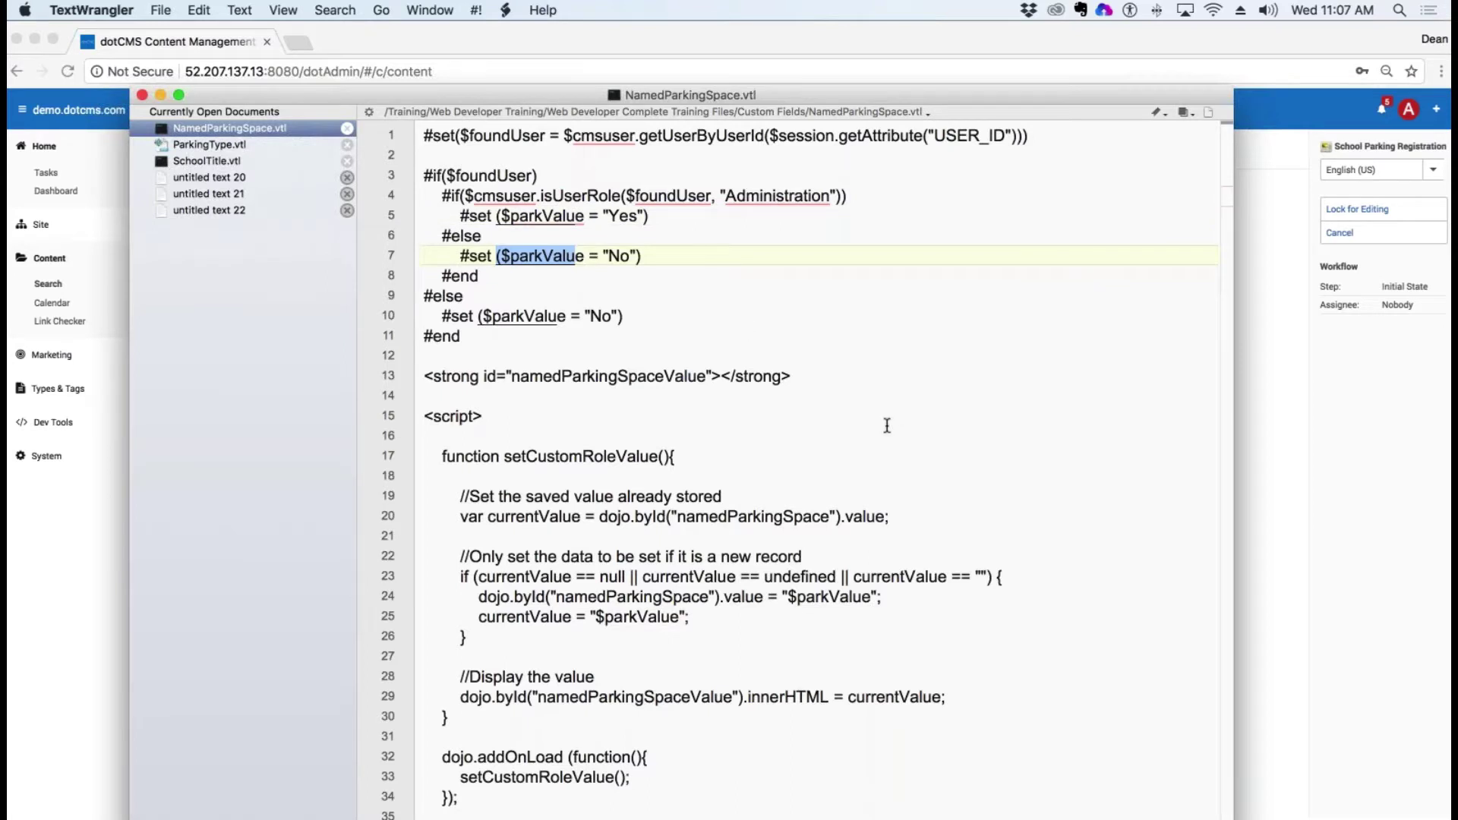
drag(723, 497, 459, 498)
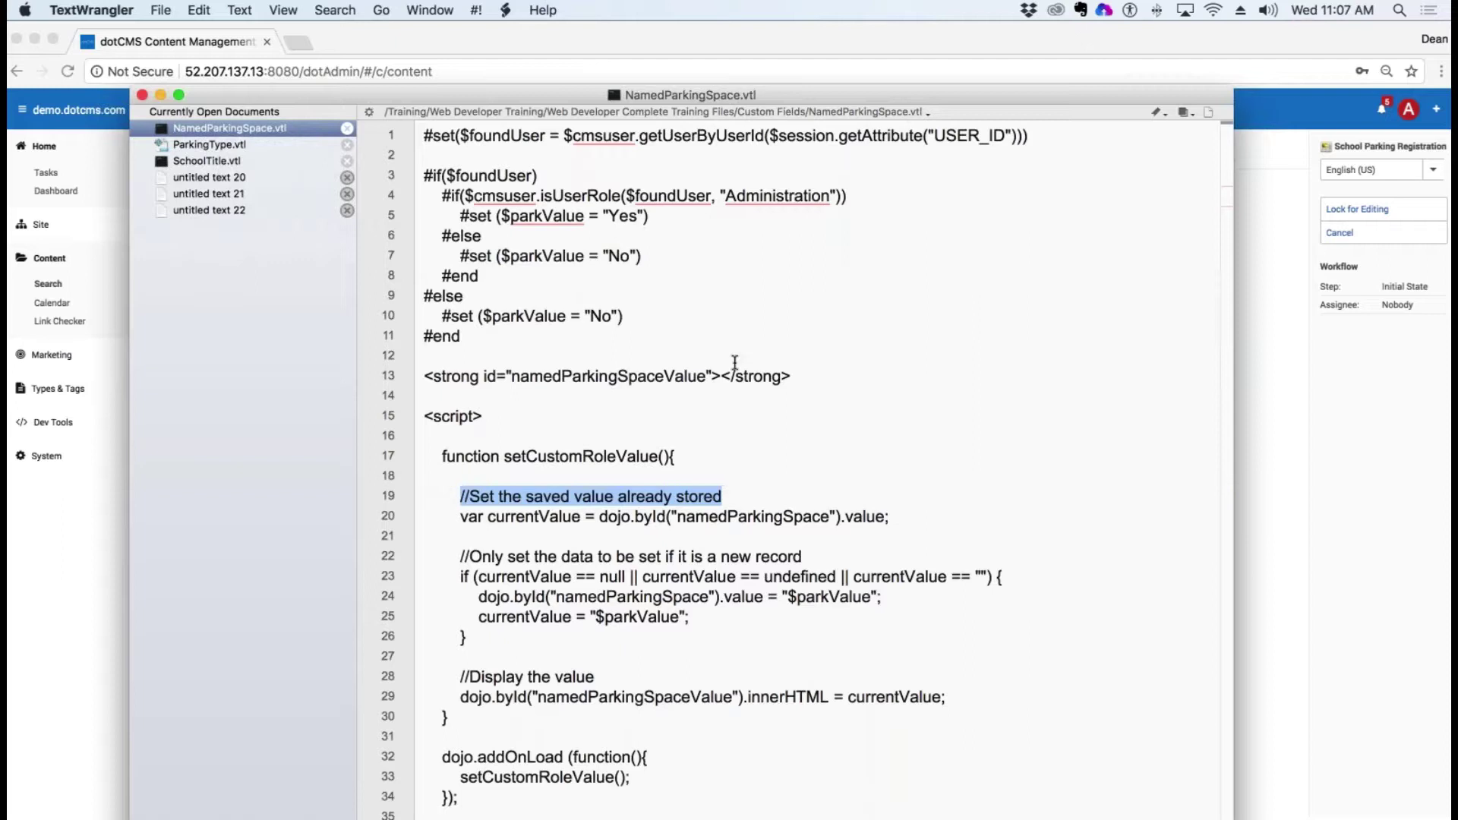
click(91, 450)
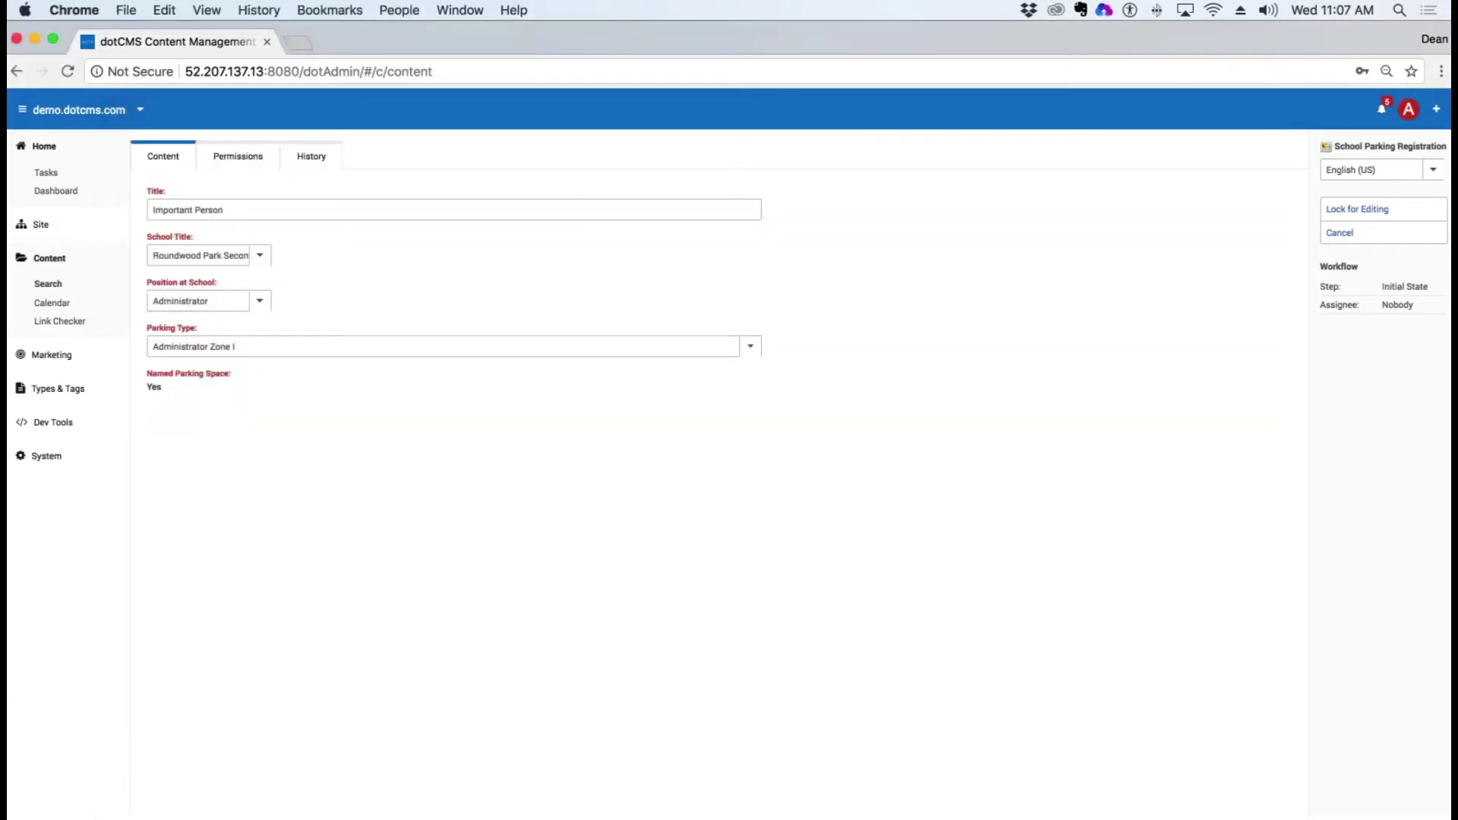
Step: Load dotcms.com in a new tab and go to its Online Courses page
key(super+t)
text(do)
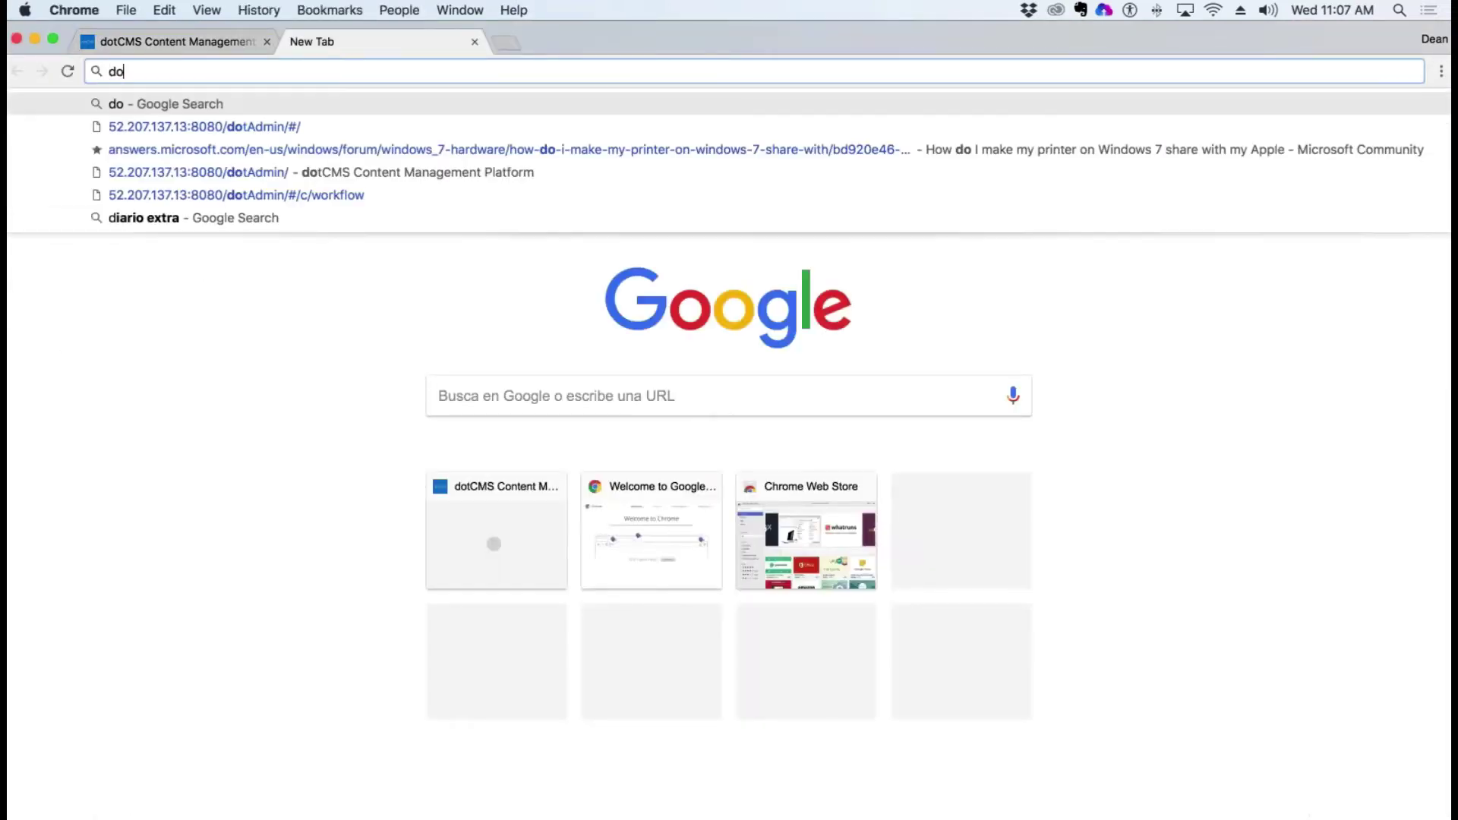
text(tcms.com)
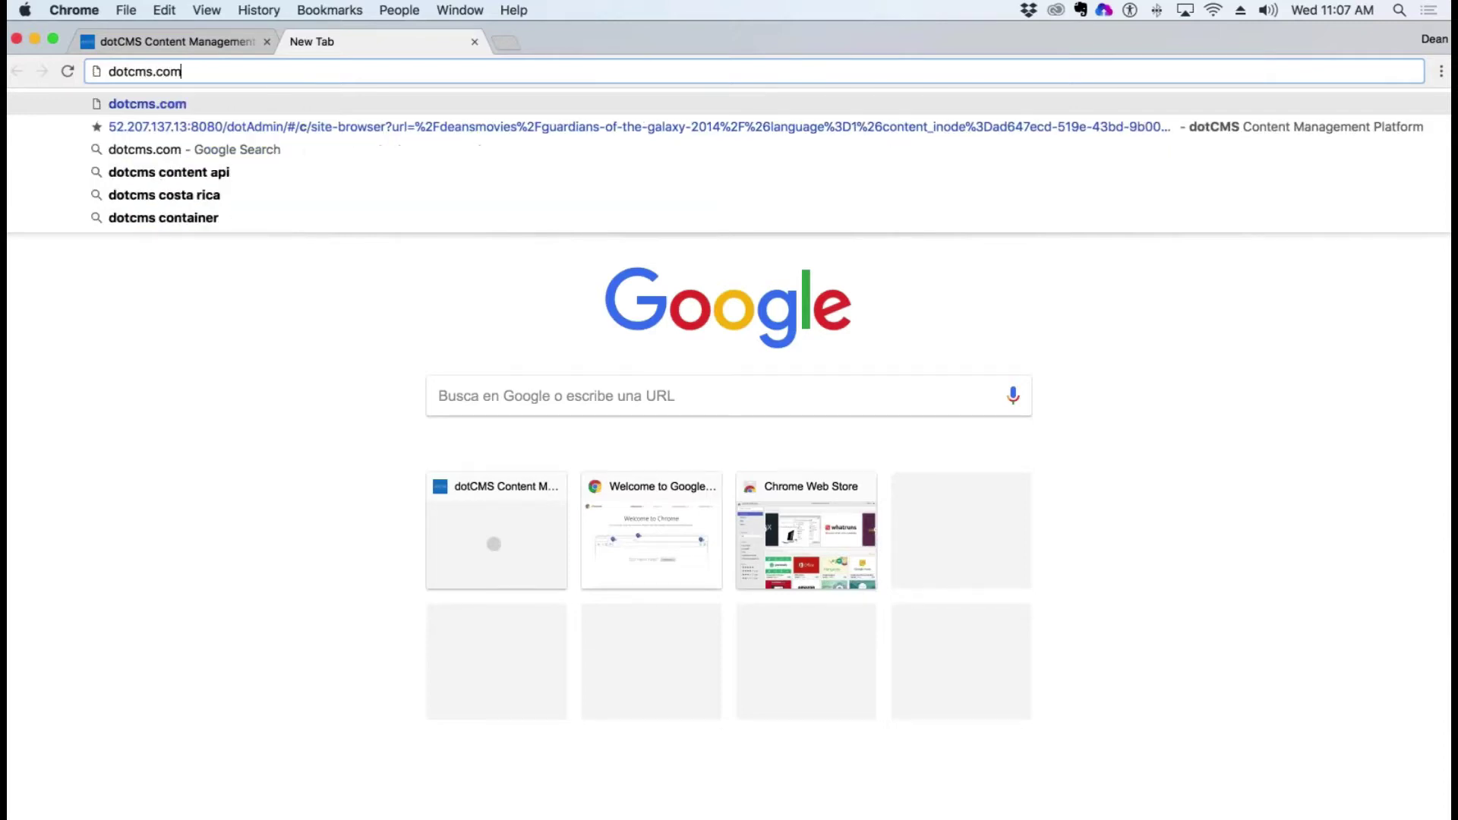
key(Return)
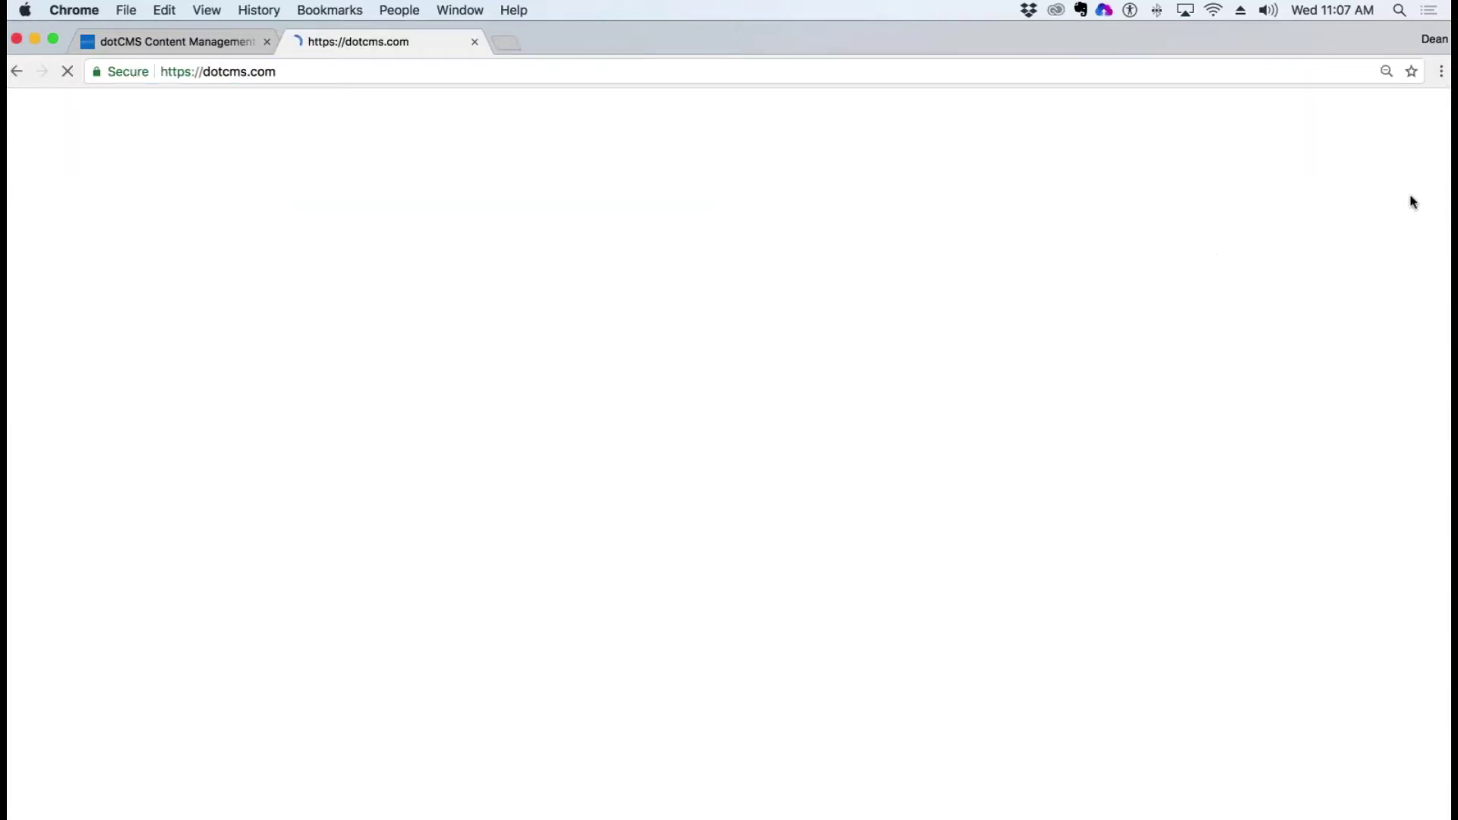
mouse_move(1272, 160)
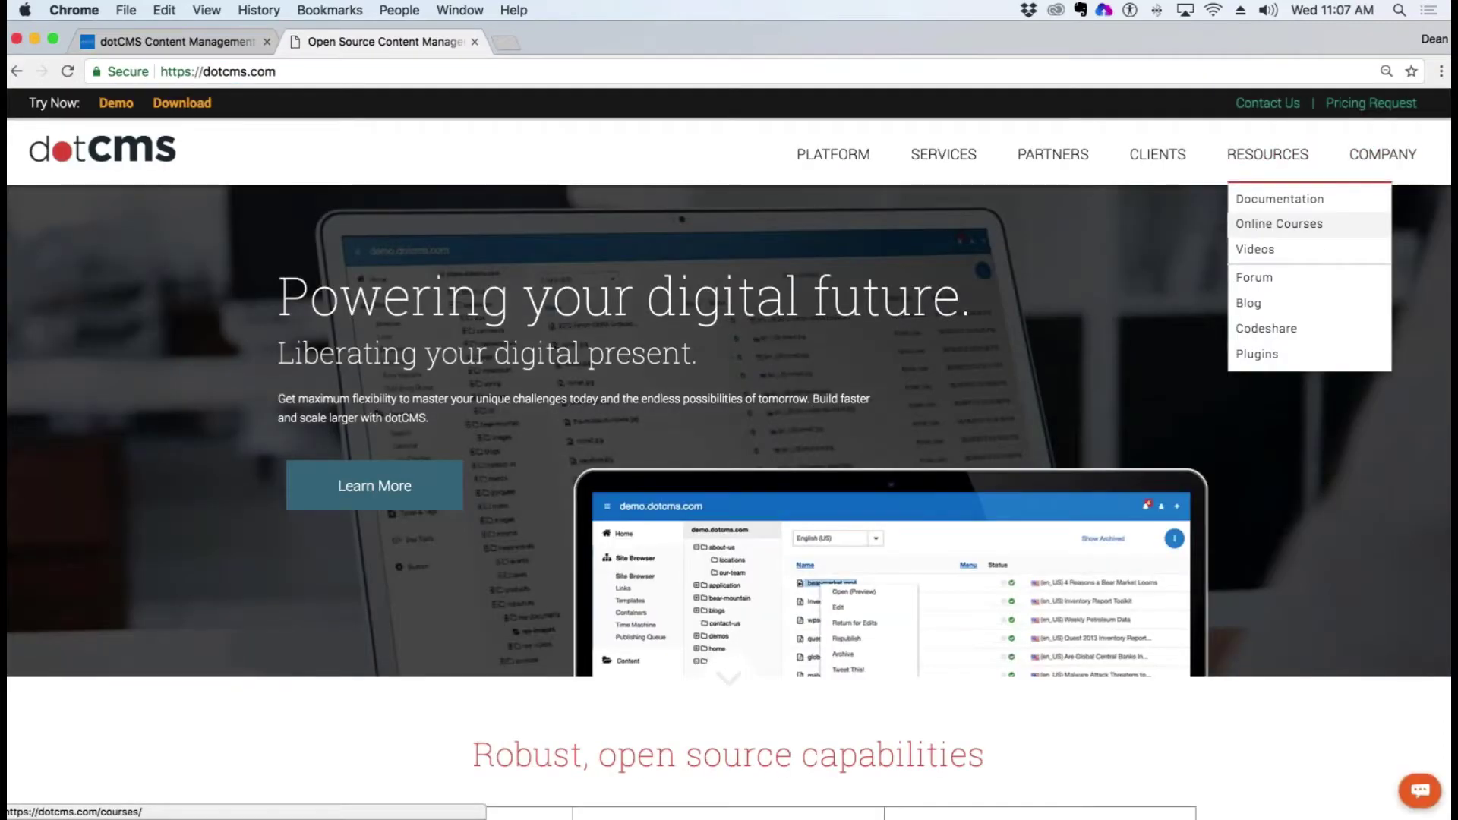
click(1262, 228)
Step: Open the Web Developer course's 17 Custom Code Fields lesson and mark its three related VTL downloads
click(704, 517)
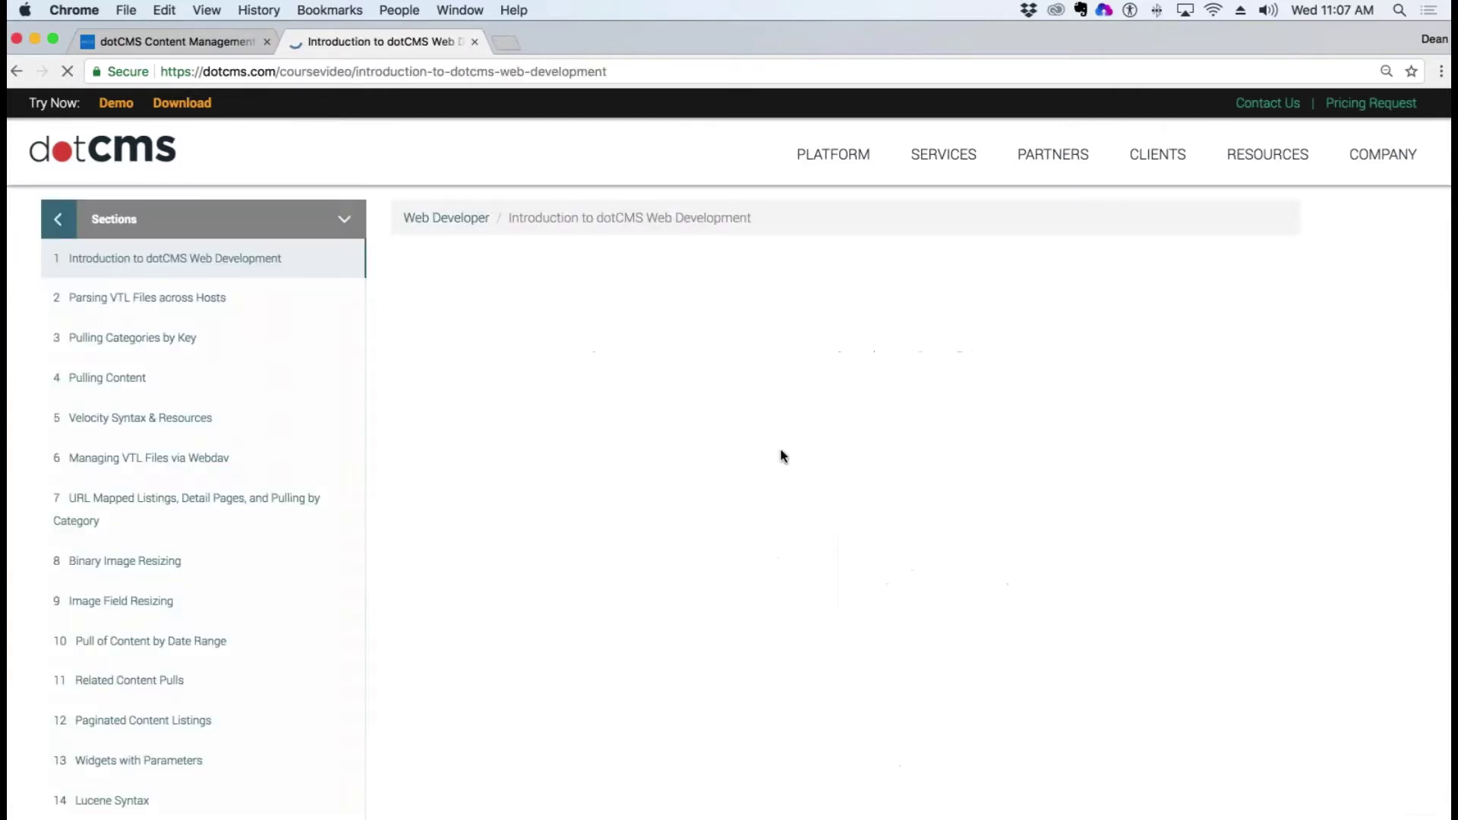
scroll(191, 471, down, 1)
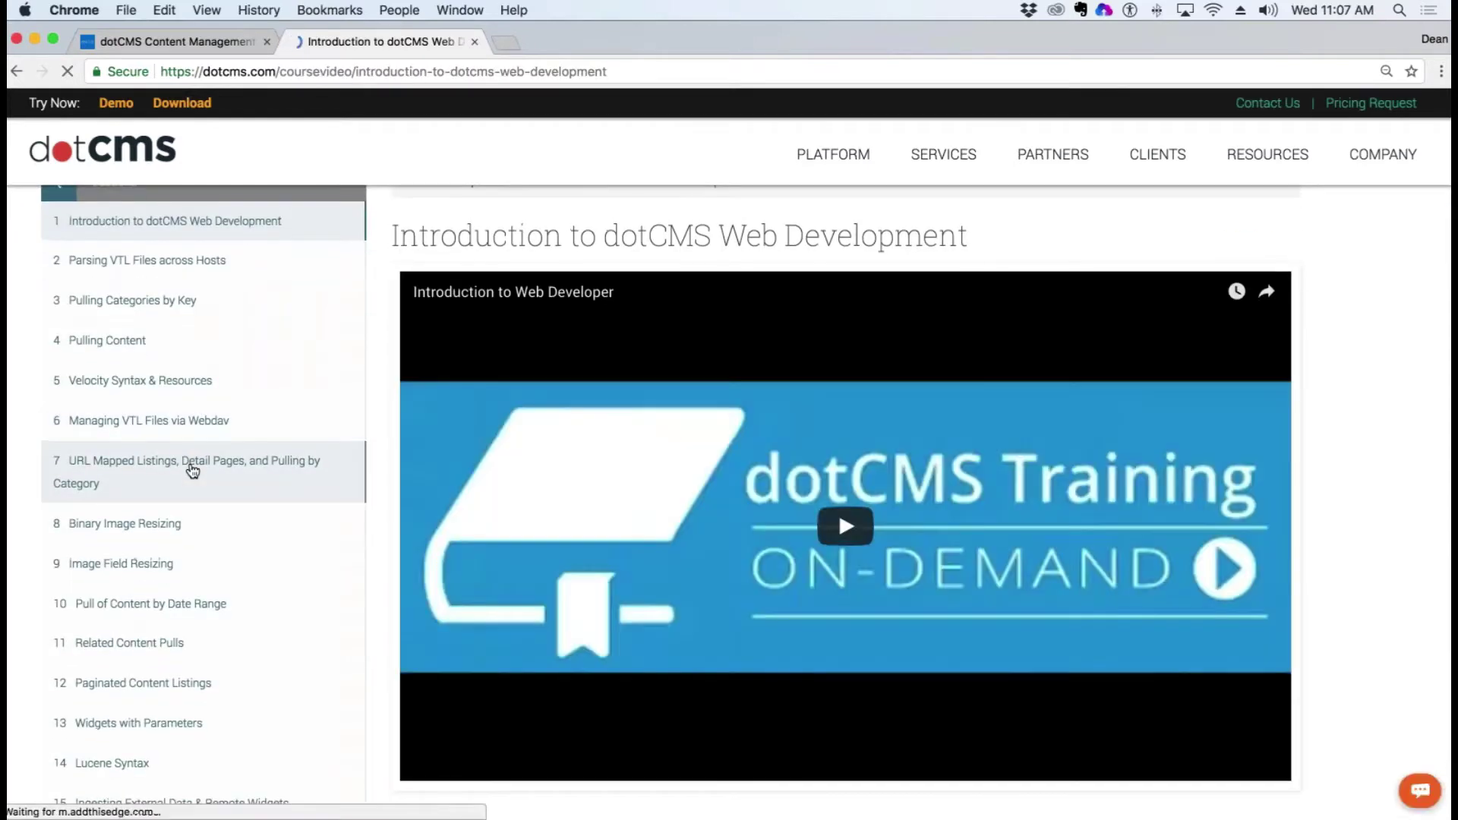
scroll(192, 471, down, 3)
scroll(192, 471, down, 2)
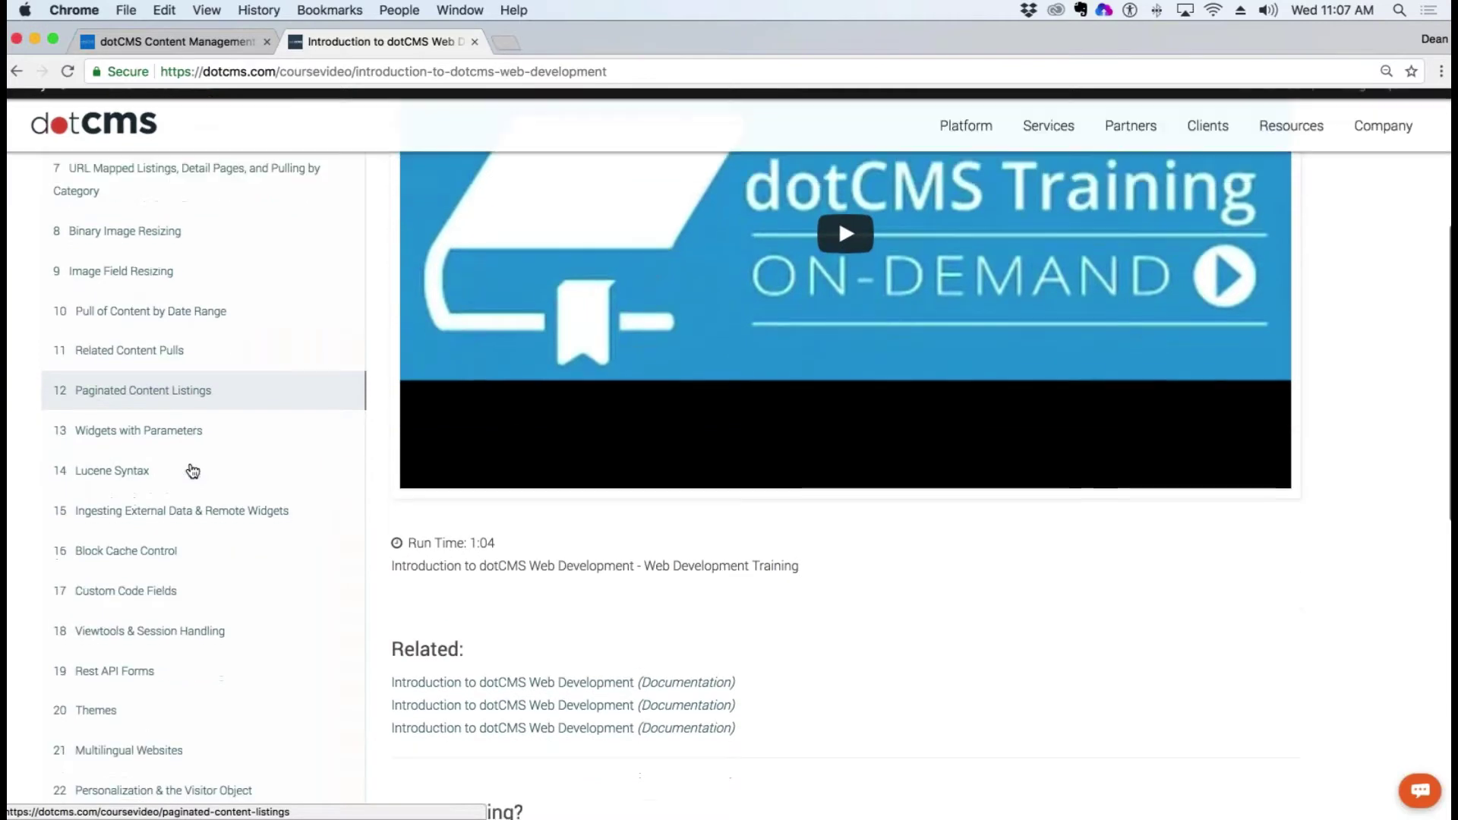
click(153, 547)
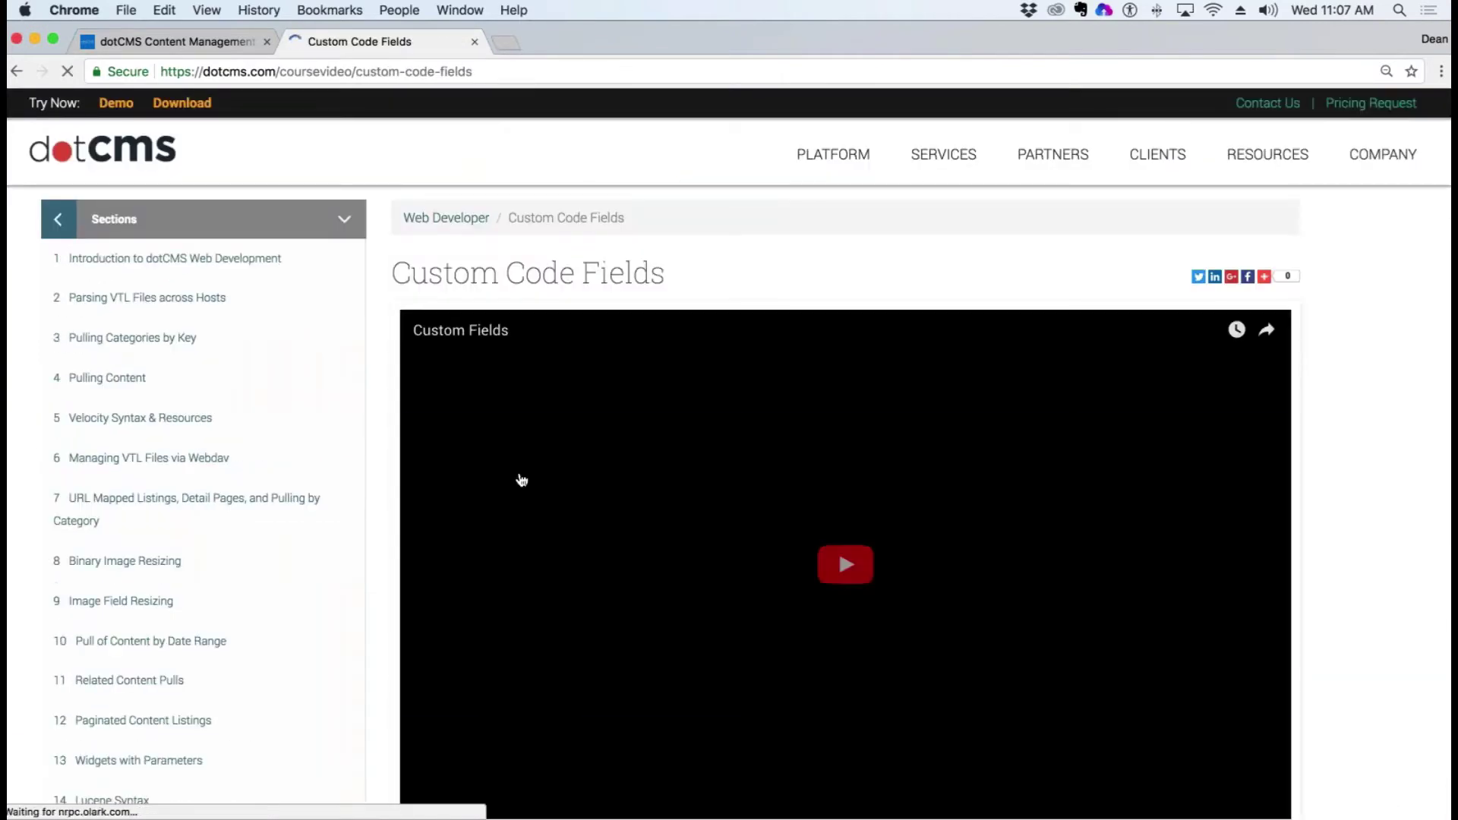
scroll(871, 552, down, 8)
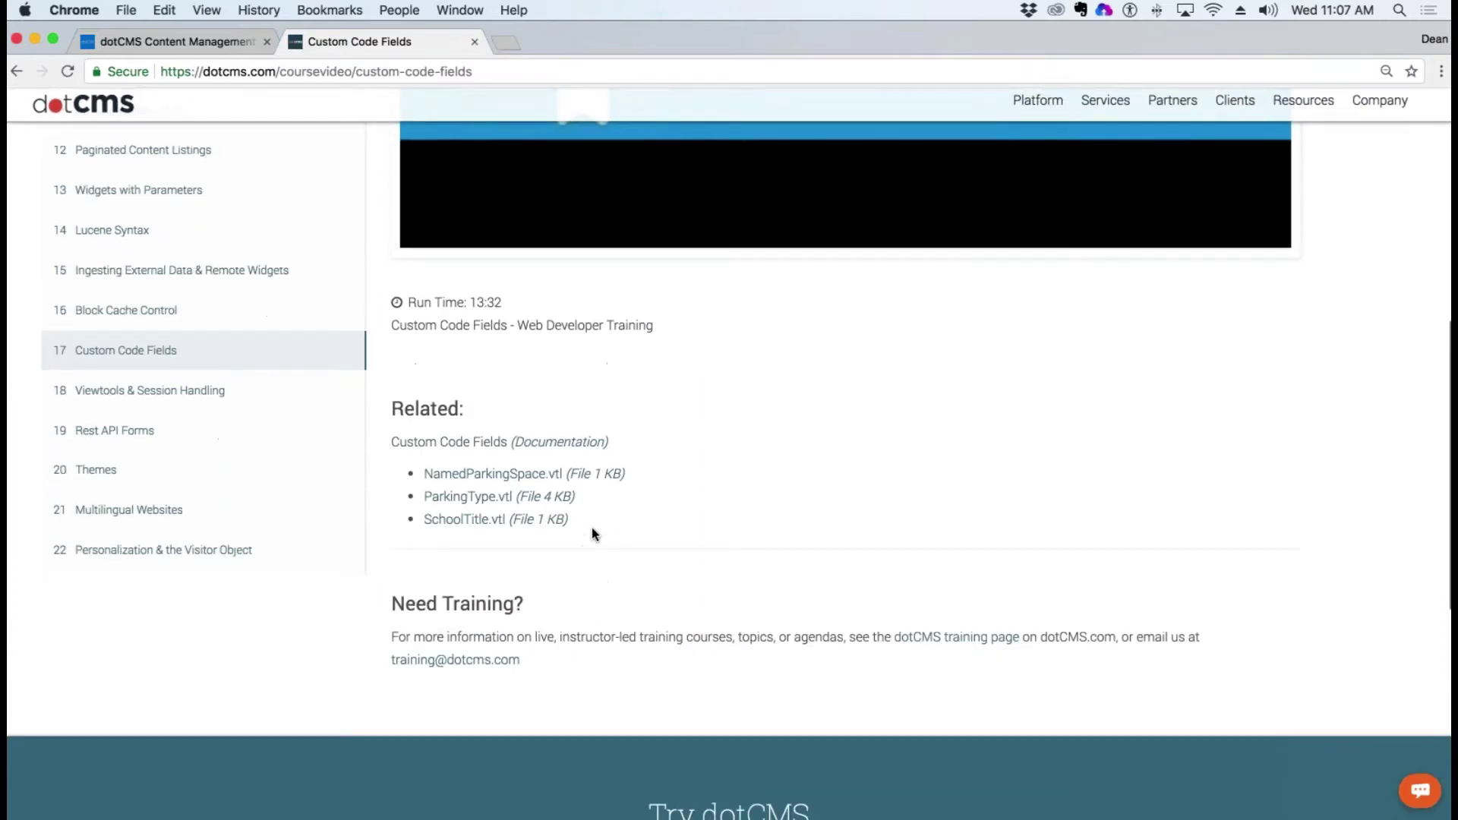
drag(592, 533, 421, 473)
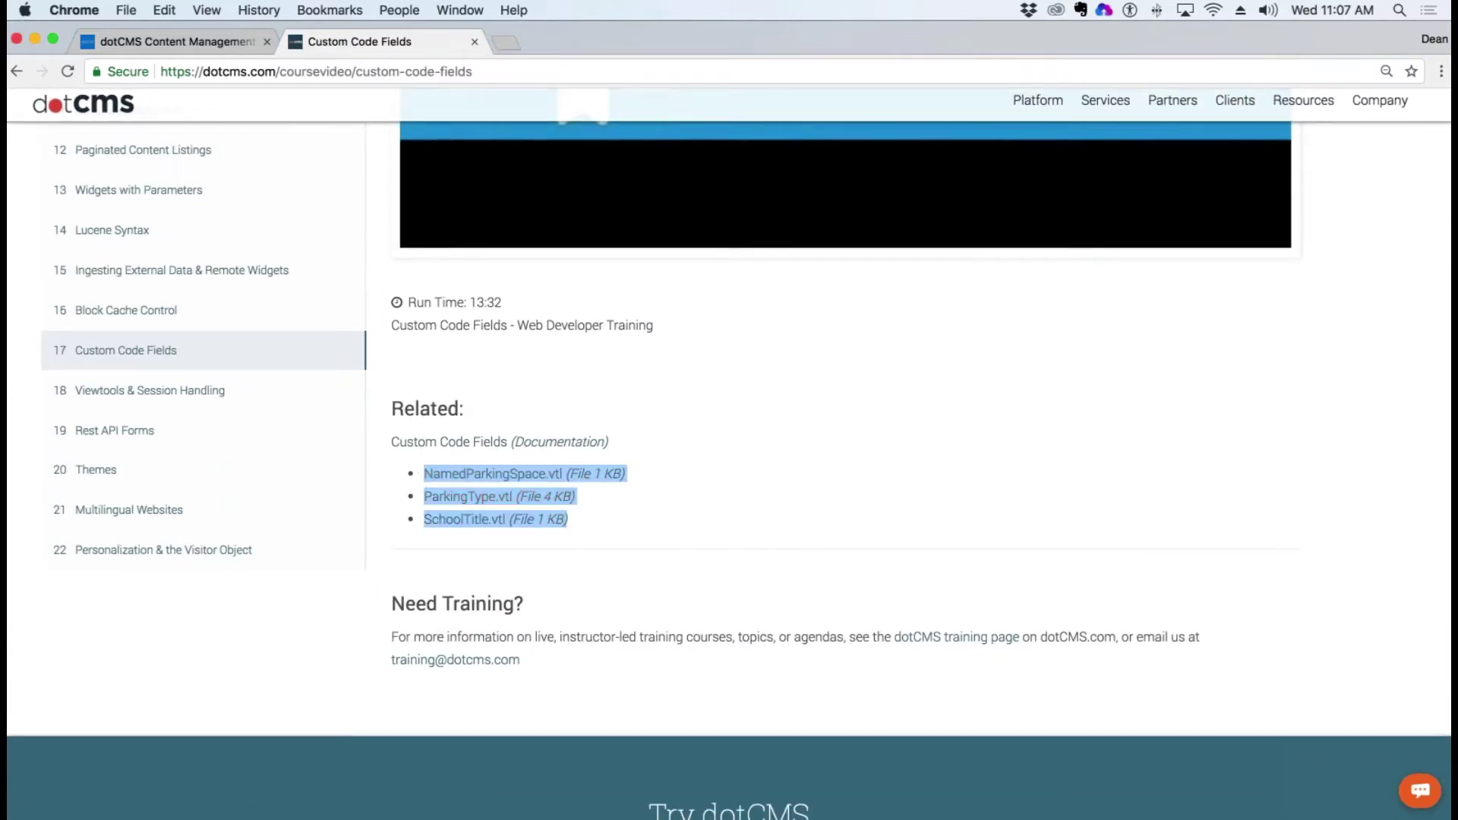
scroll(917, 457, up, 7)
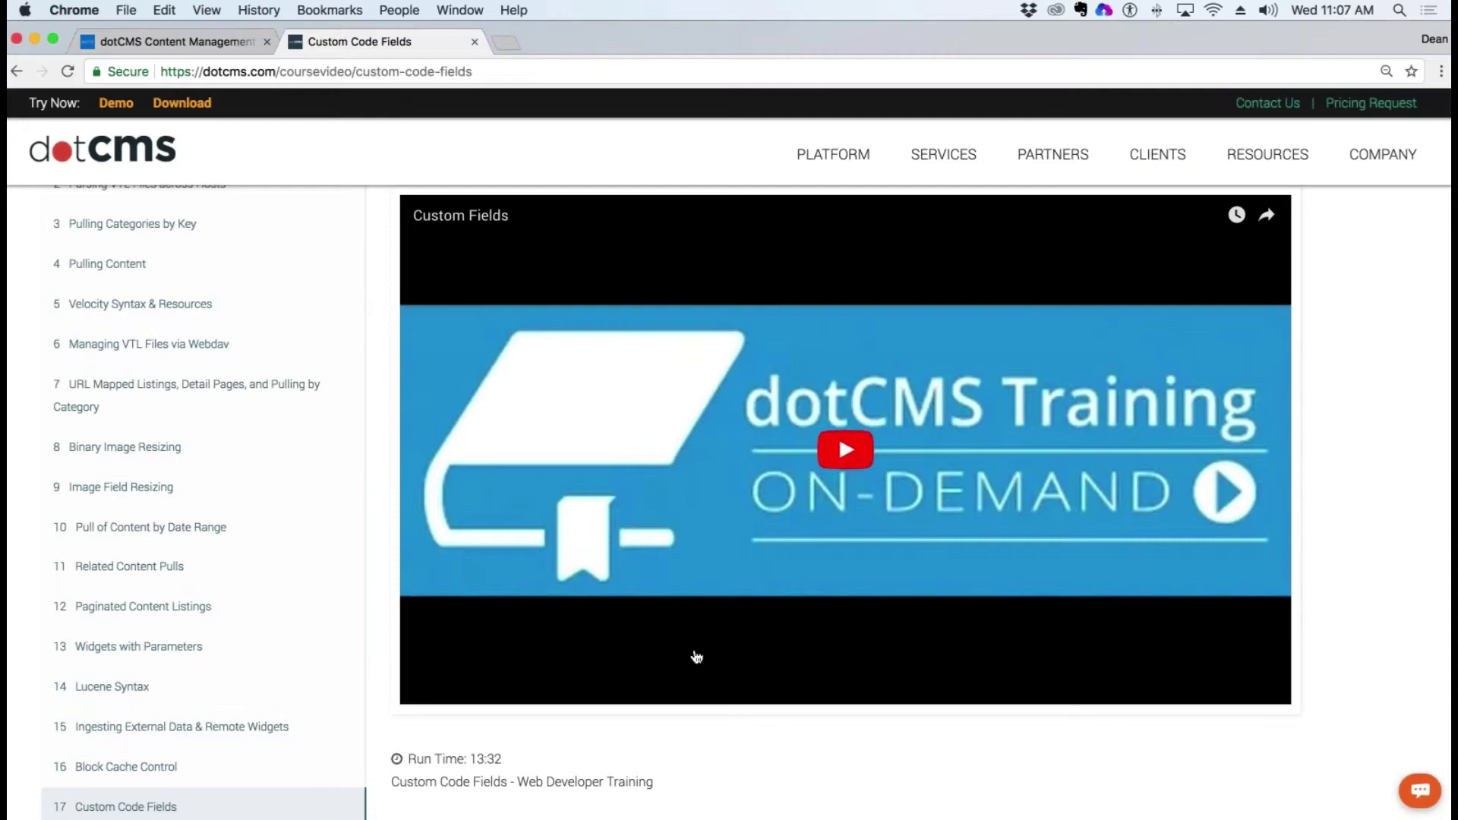
scroll(690, 654, down, 5)
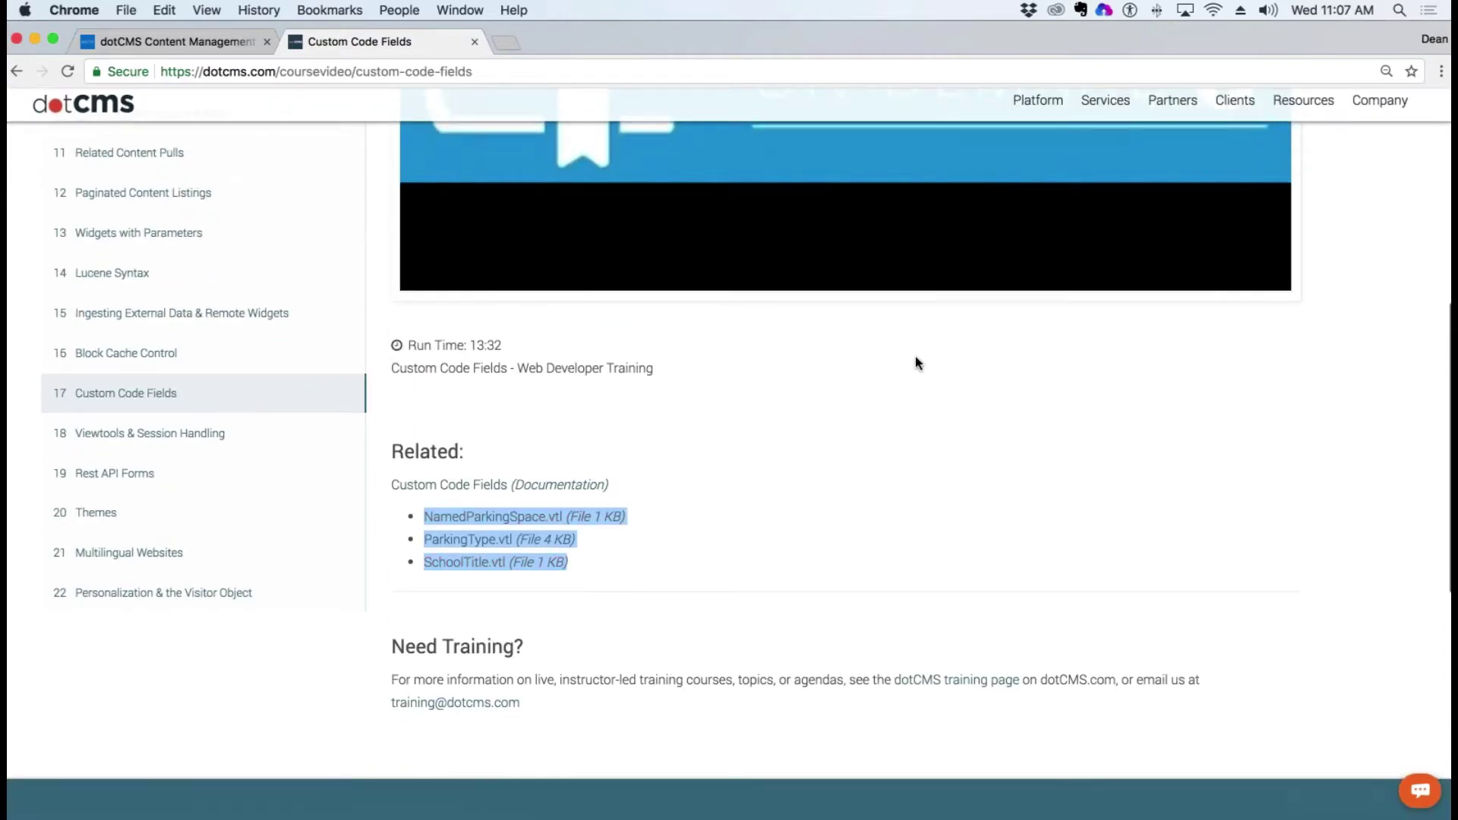
scroll(914, 357, up, 4)
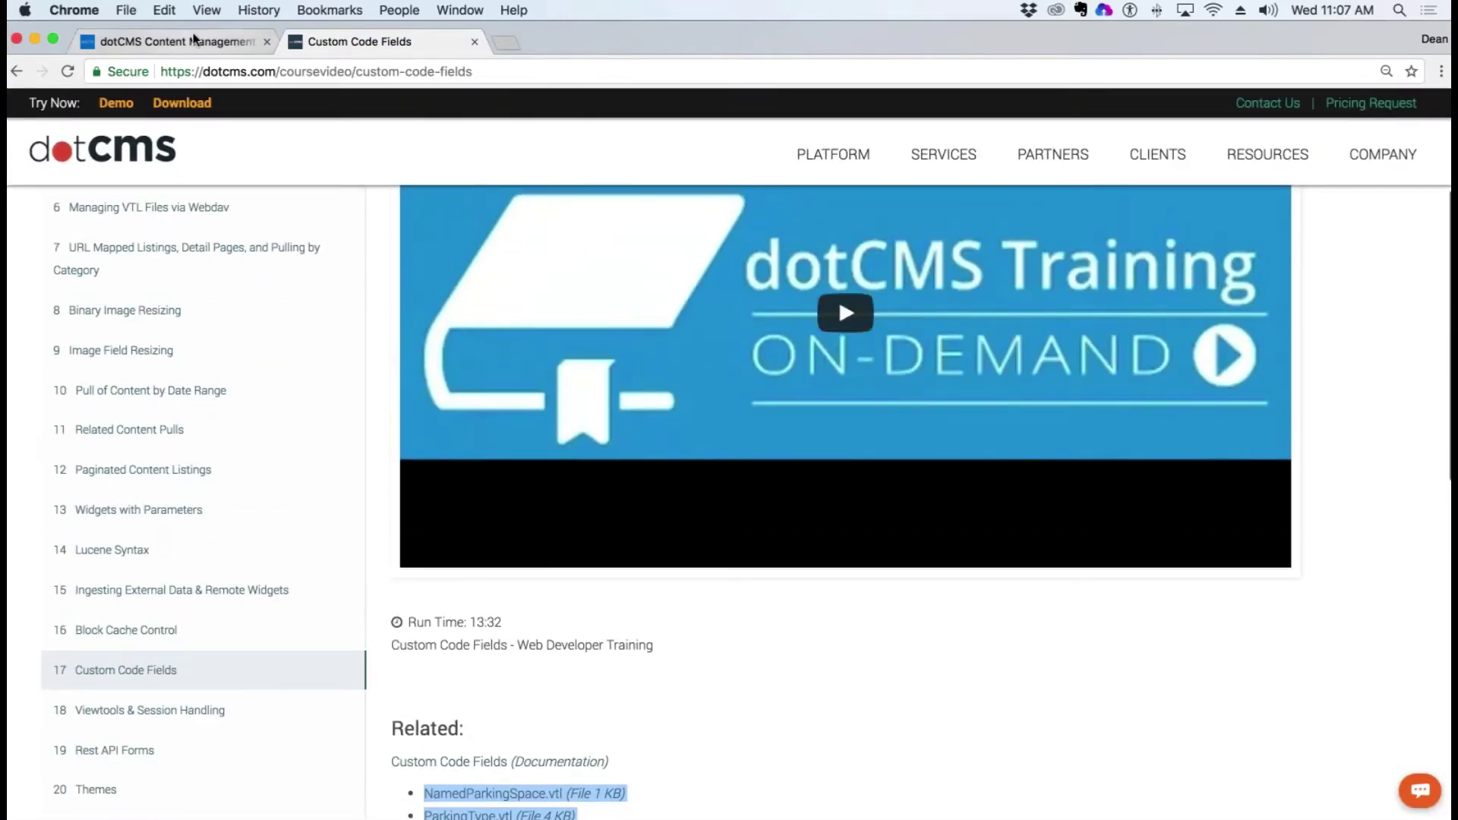
Step: Return to the dotCMS Content Management tab, then bring NamedParkingSpace.vtl forward and select its line 19 comment
click(194, 39)
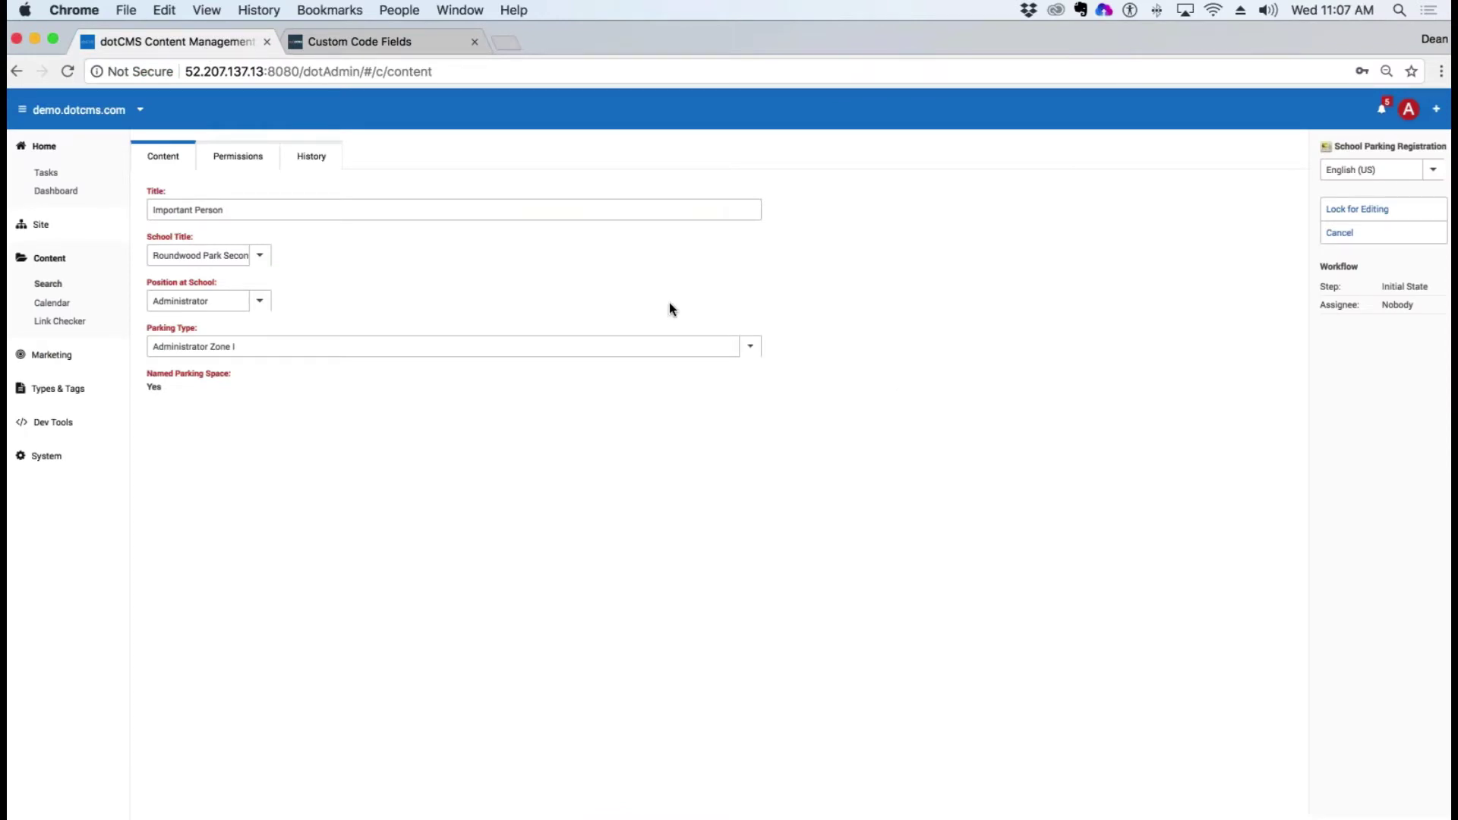
mouse_move(17, 387)
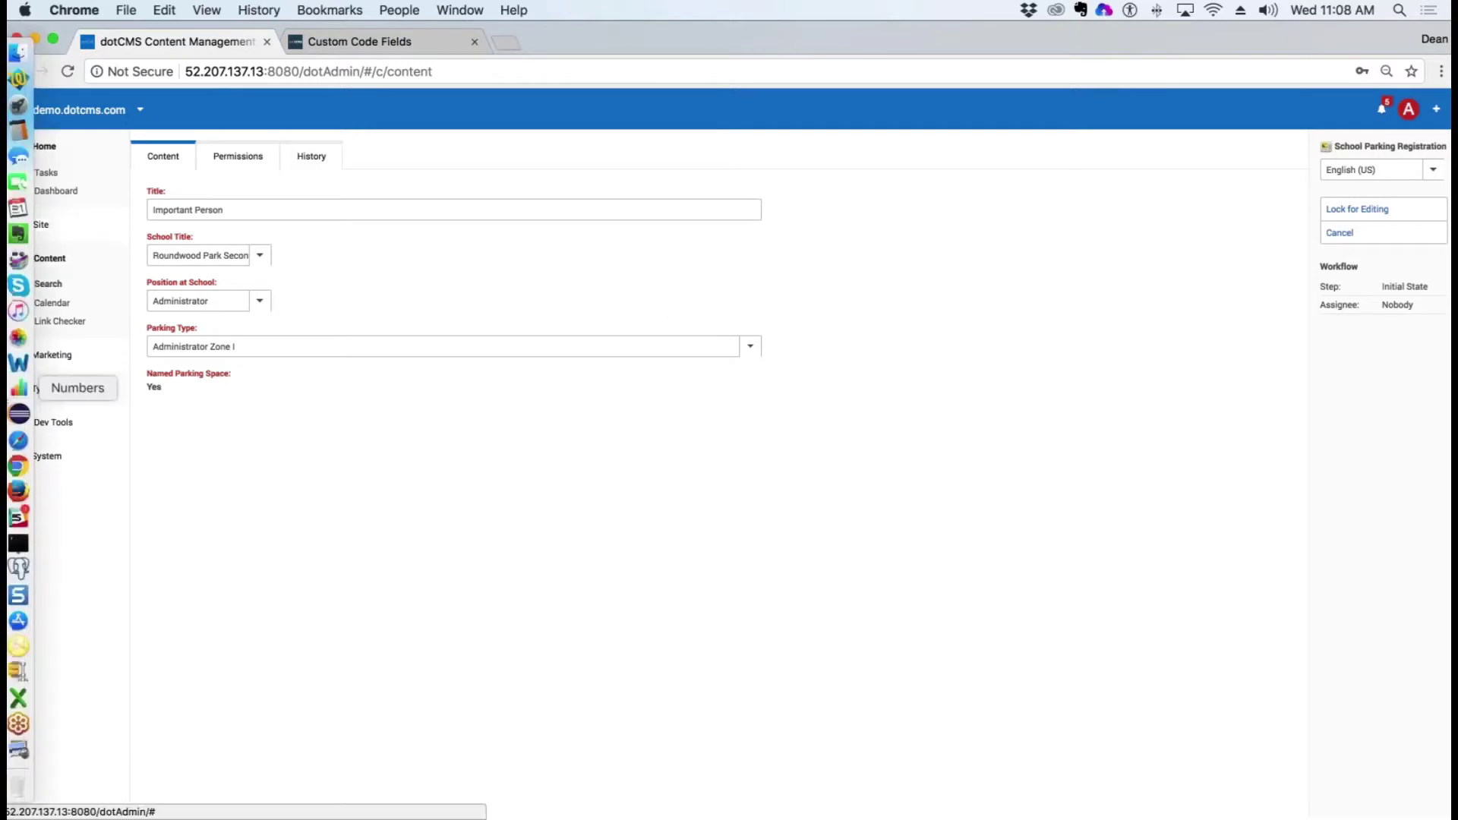
click(16, 78)
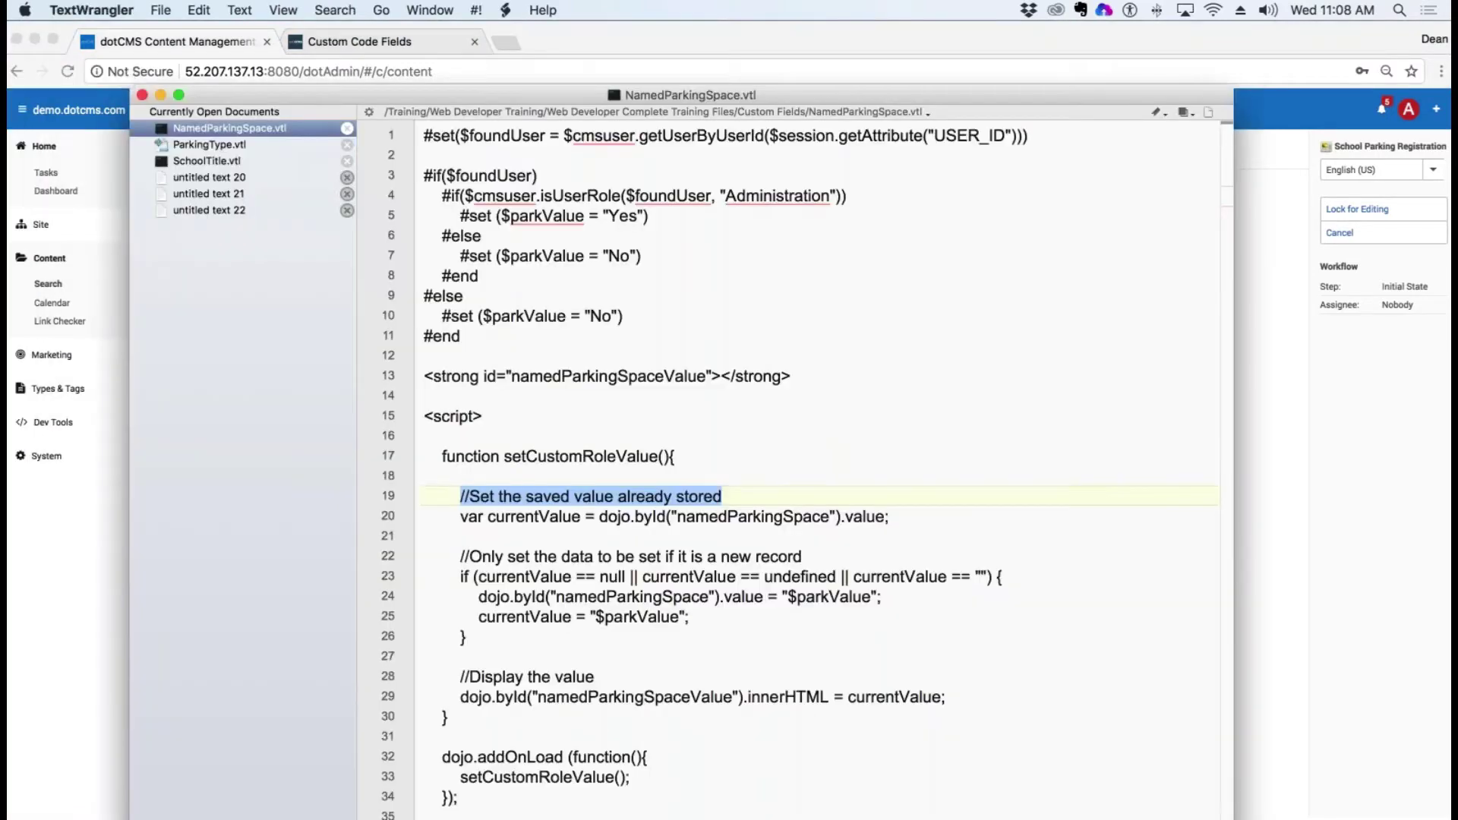
click(797, 433)
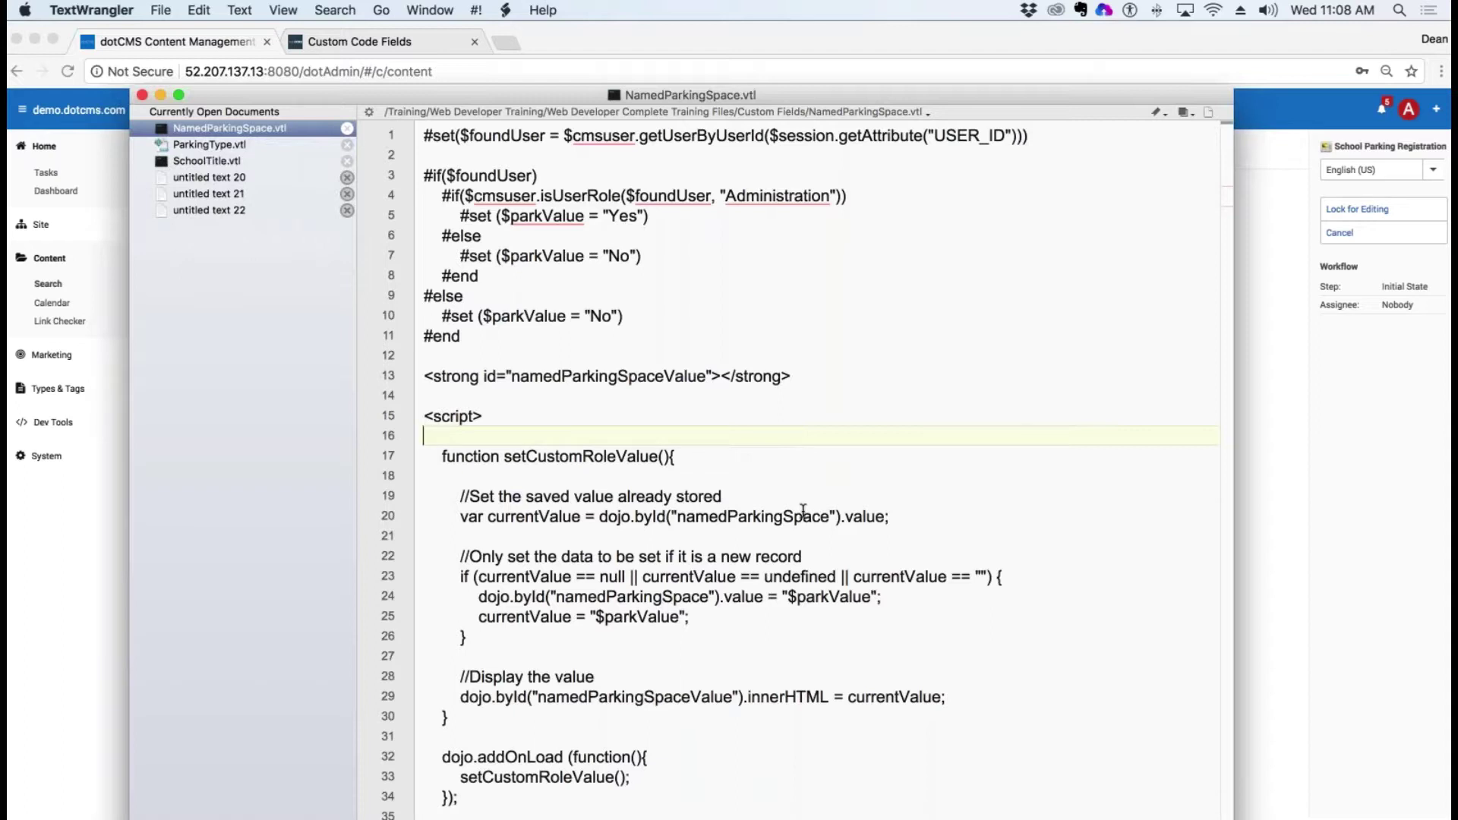
drag(471, 496, 729, 502)
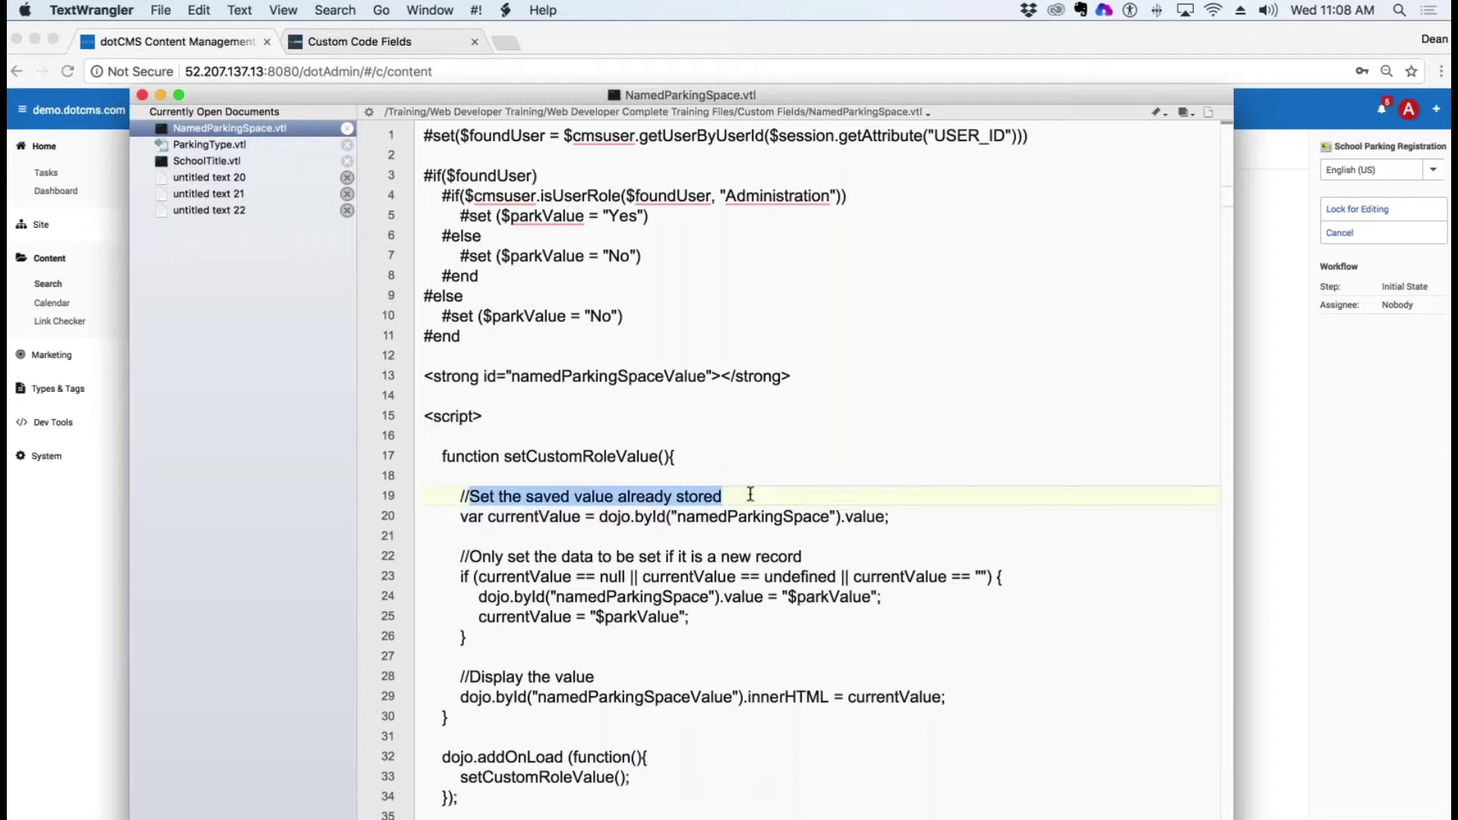
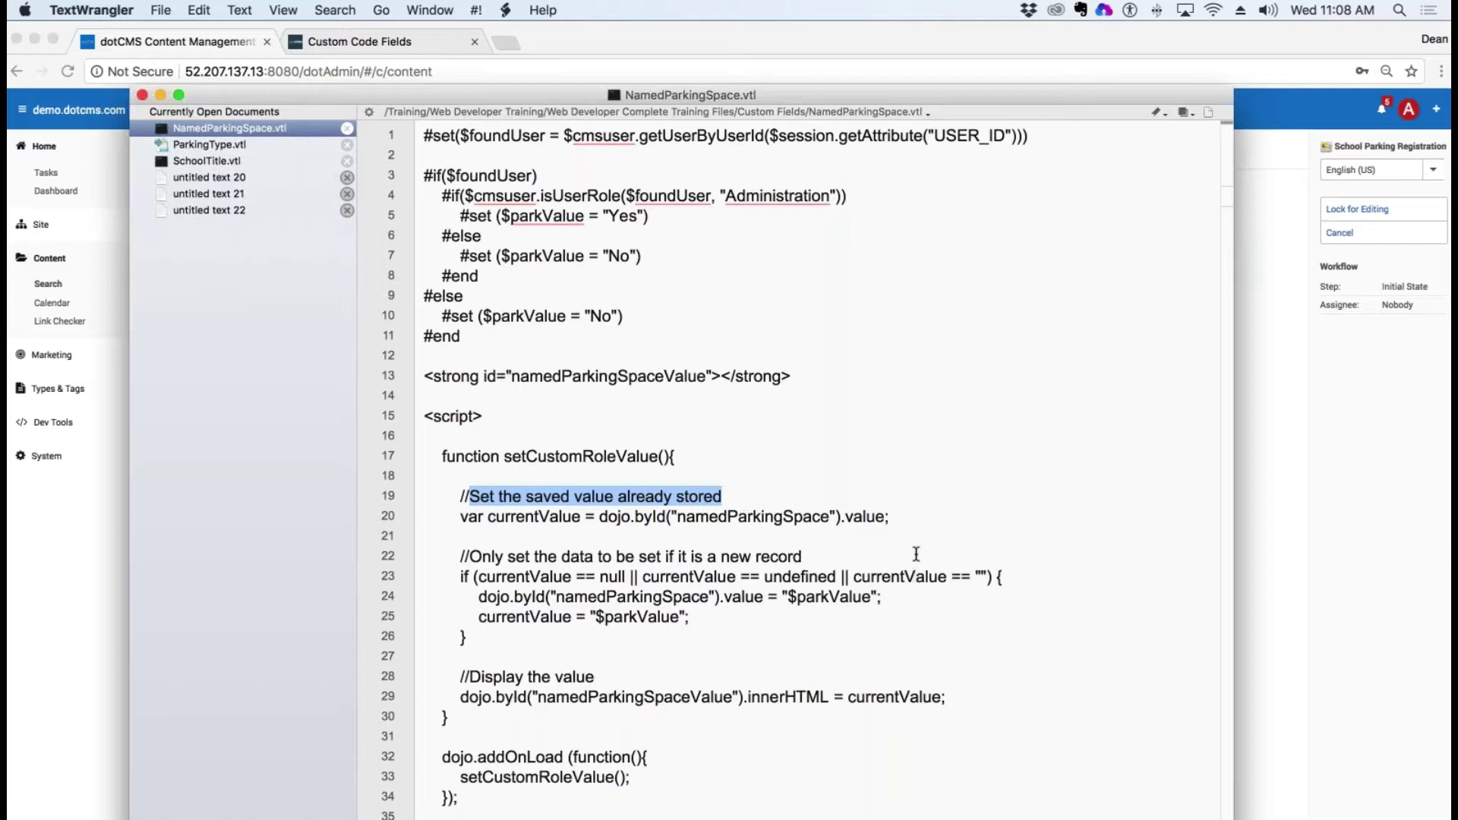
Step: Highlight NamedParkingSpace.vtl's saved-value line 20, the namedParkingSpace field id, and the new-record comment
drag(895, 517, 459, 518)
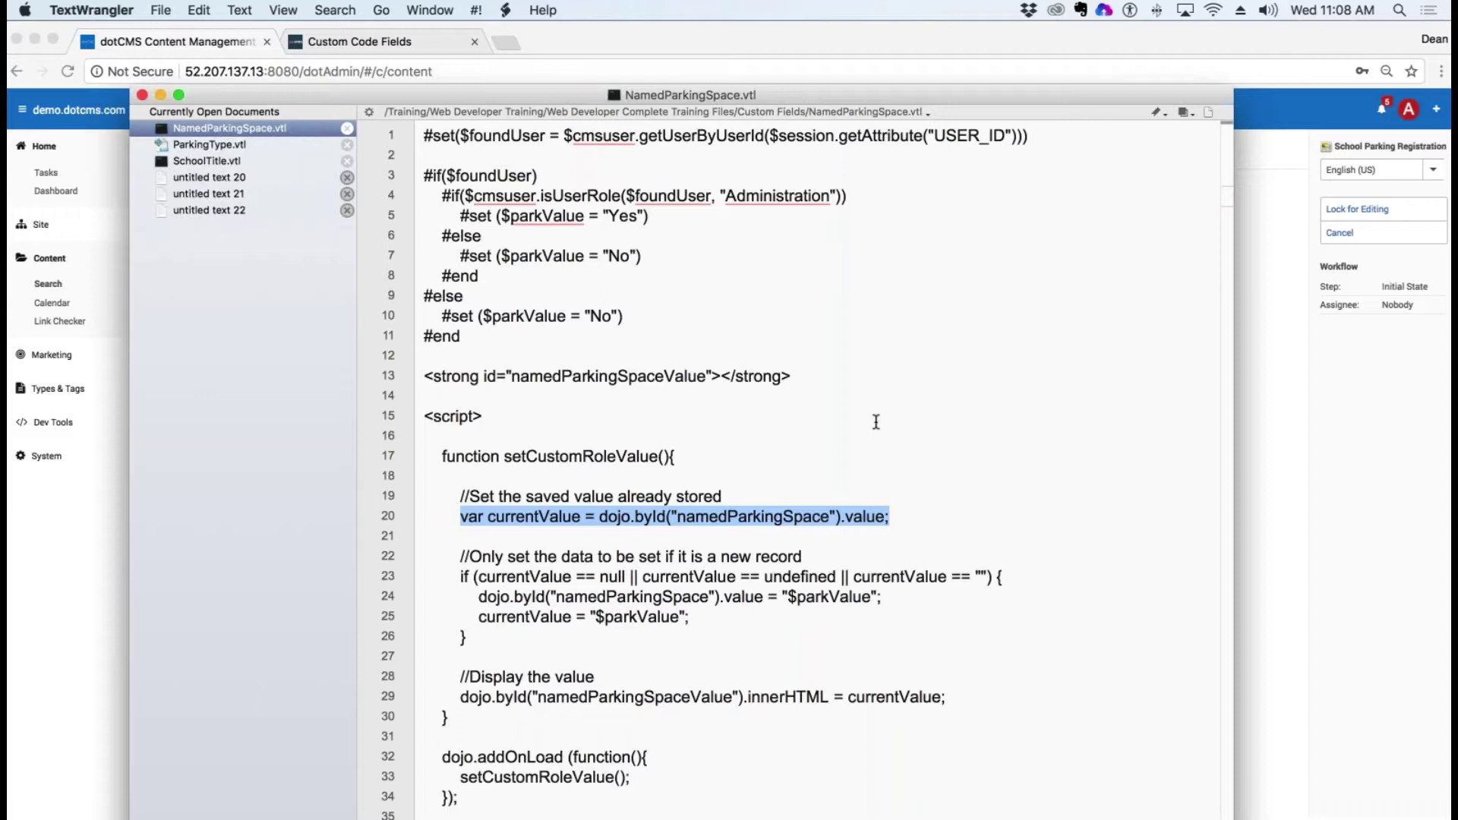
click(980, 498)
click(850, 514)
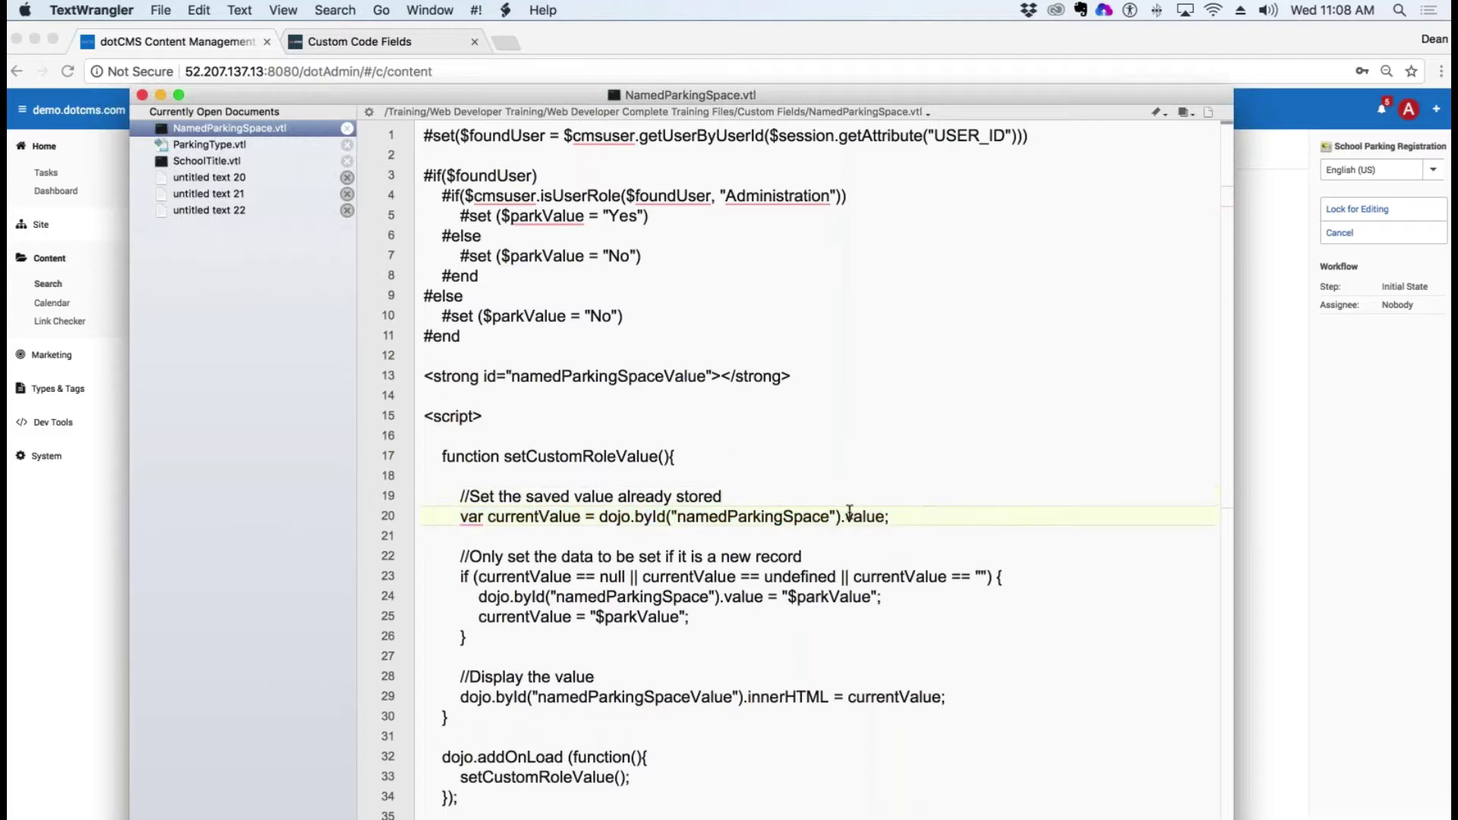
drag(850, 514, 450, 516)
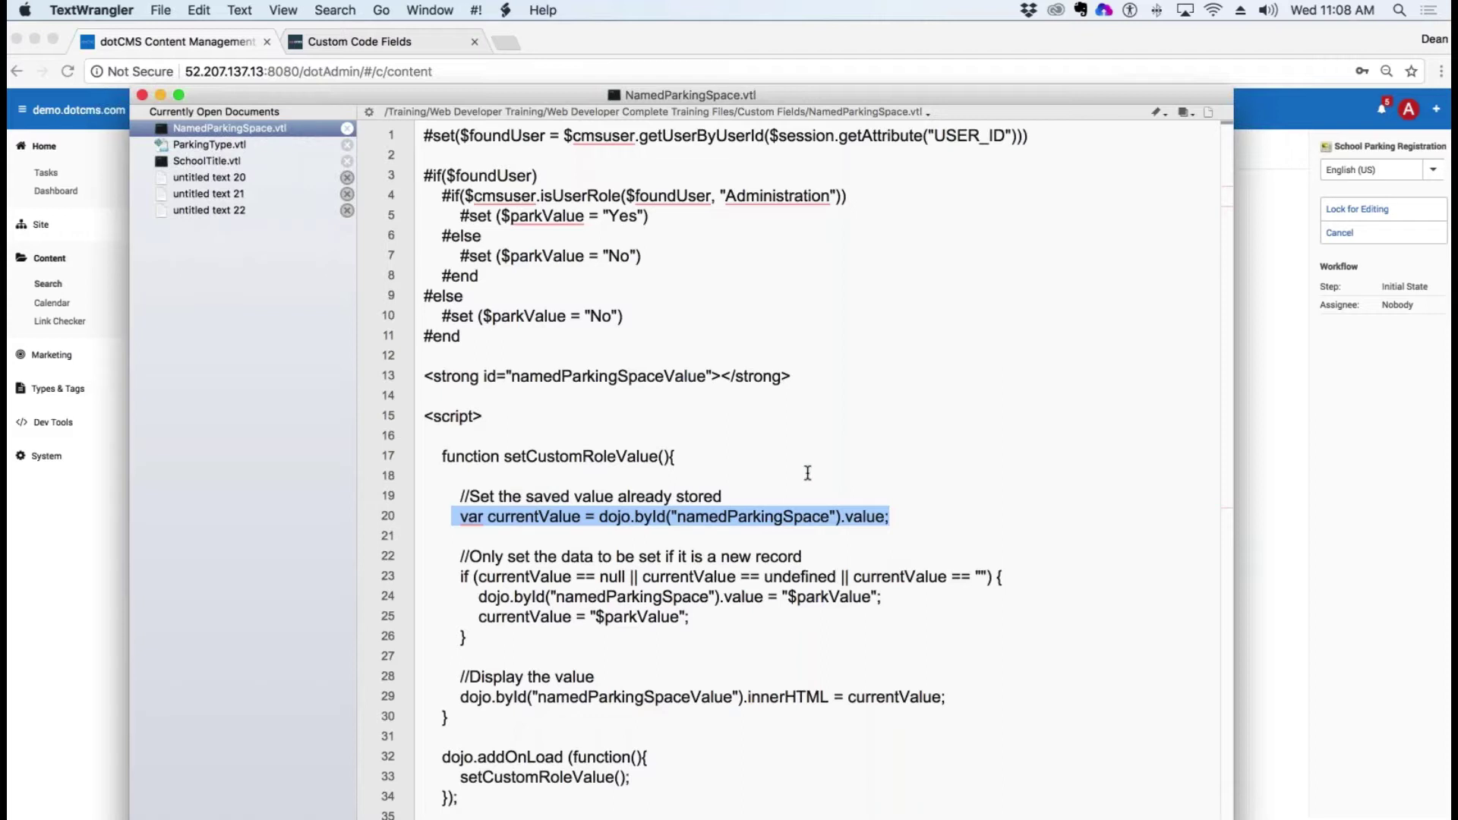
key(Up)
key(Up)
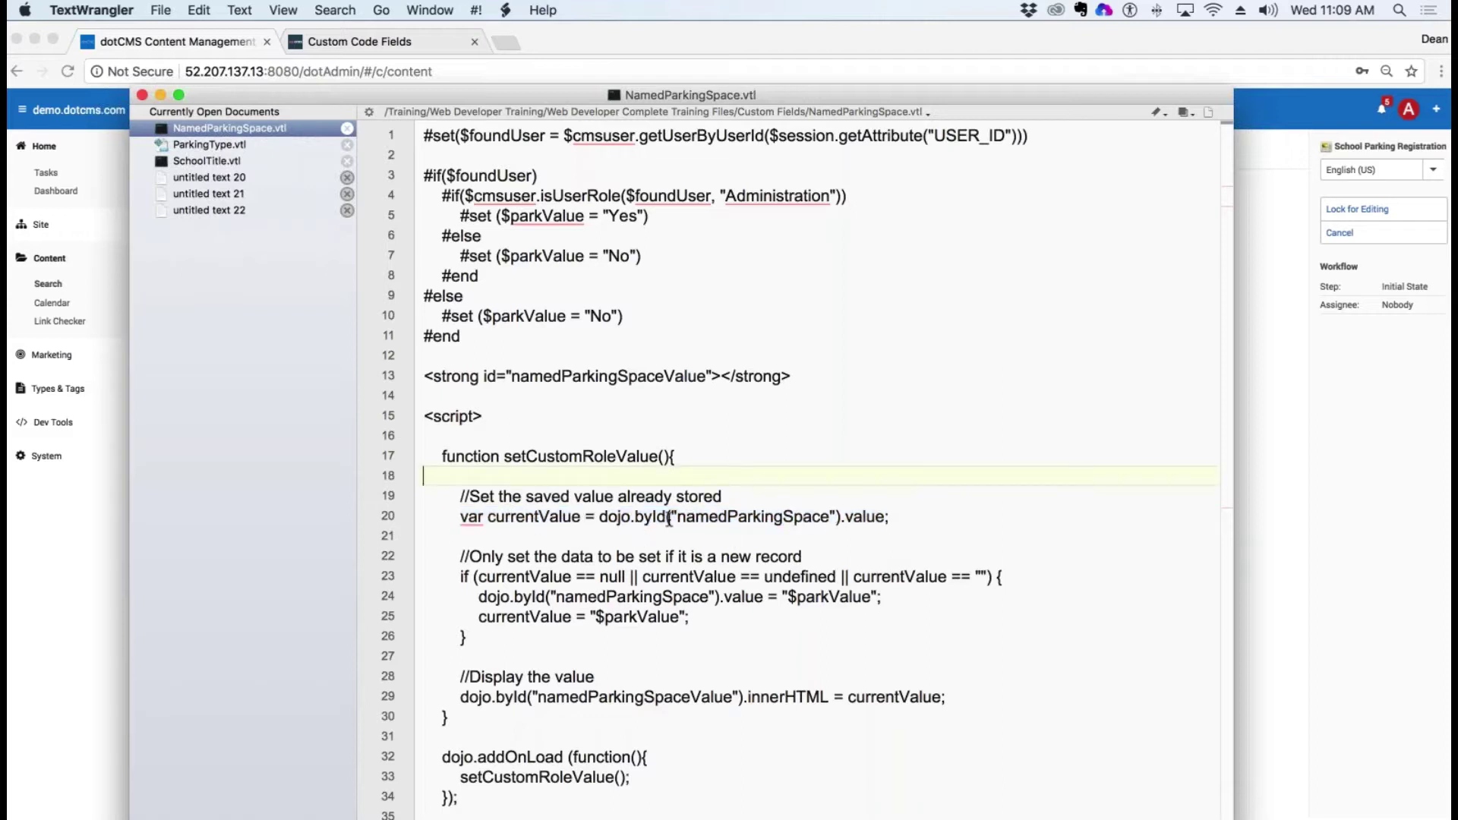
drag(829, 518, 677, 519)
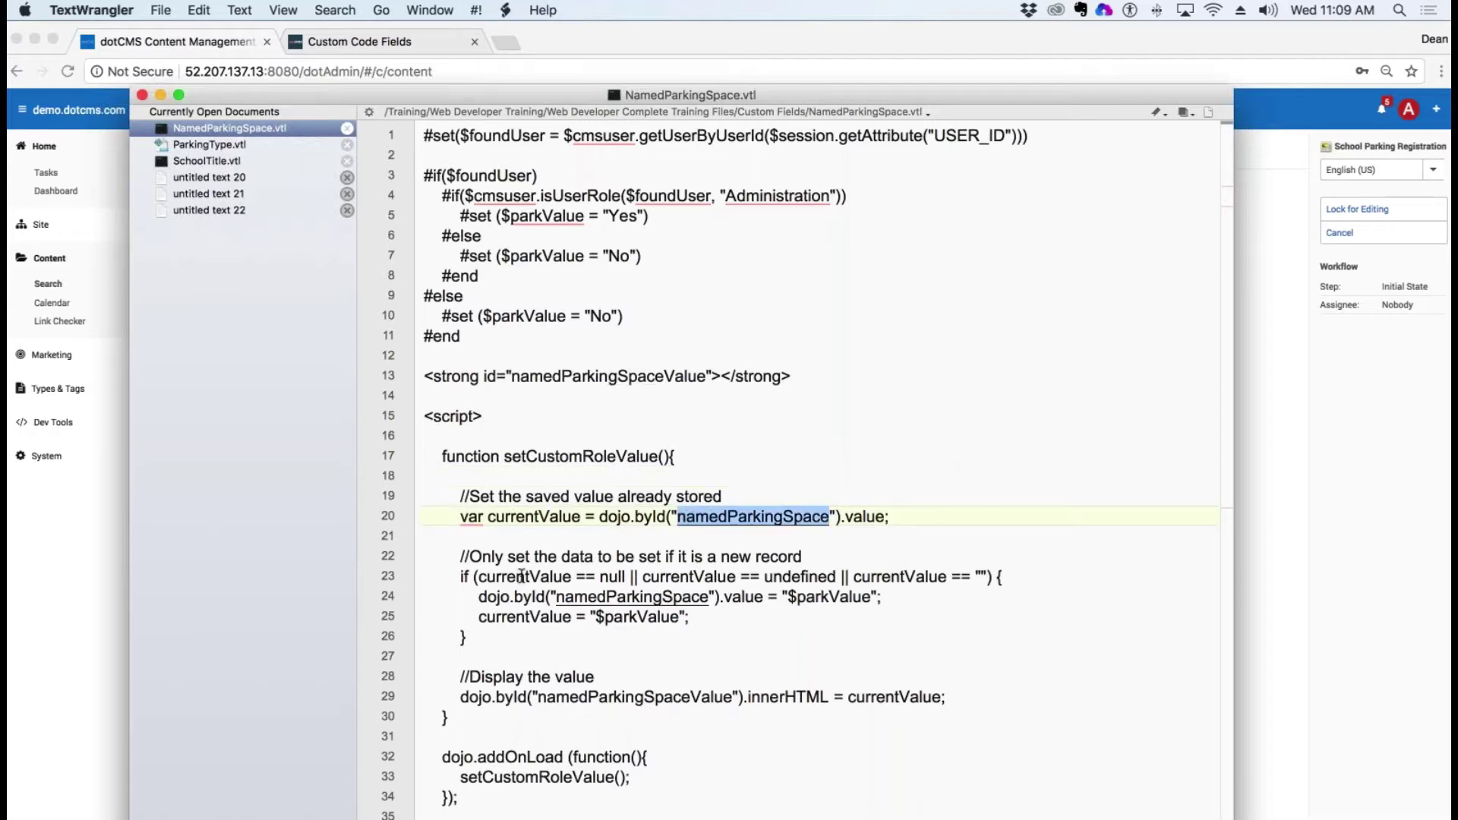
drag(461, 557, 869, 561)
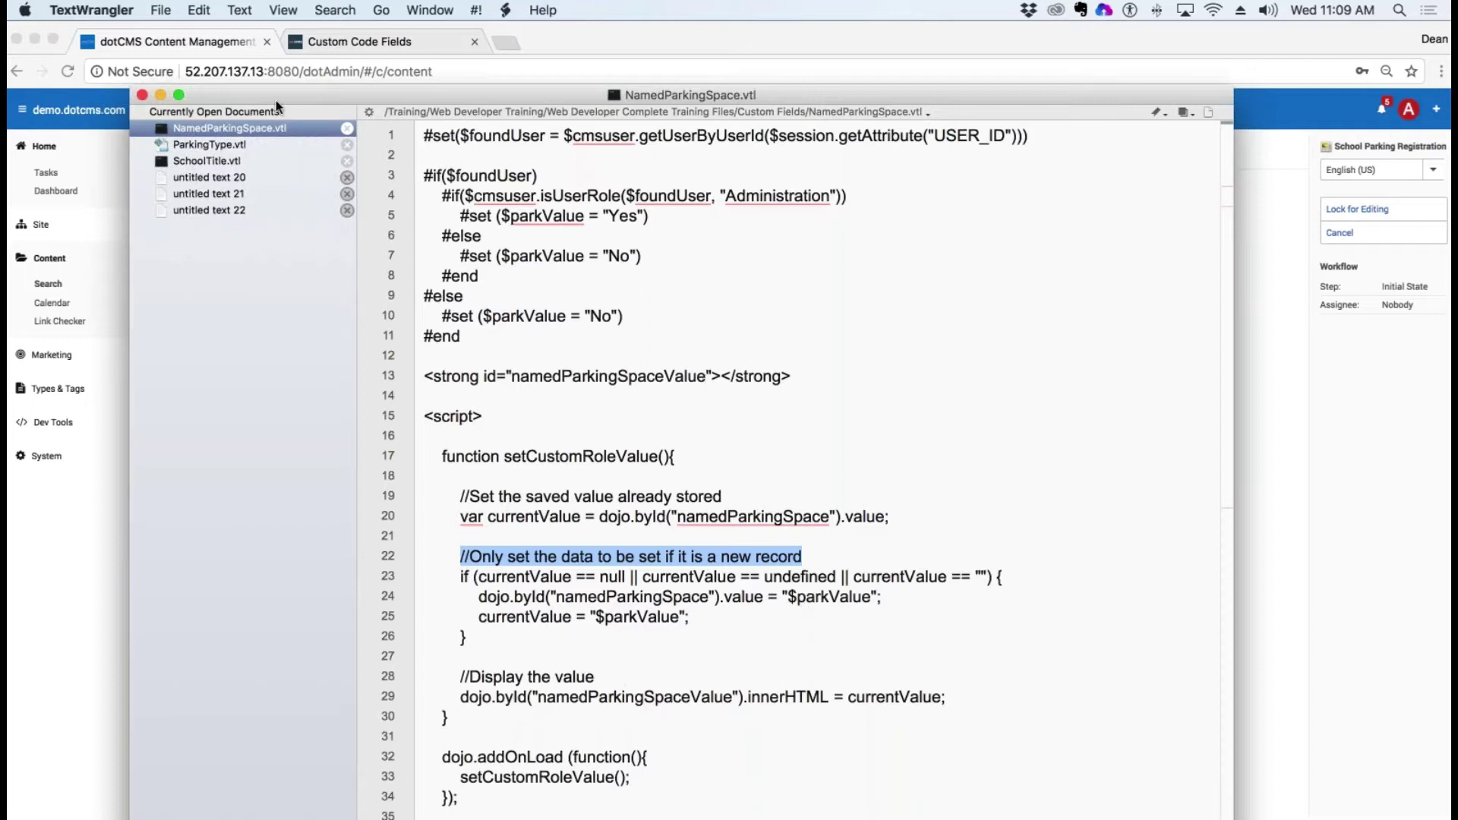
Step: Switch to ParkingType.vtl and highlight the student zone options and positionAtSchool student check
click(213, 144)
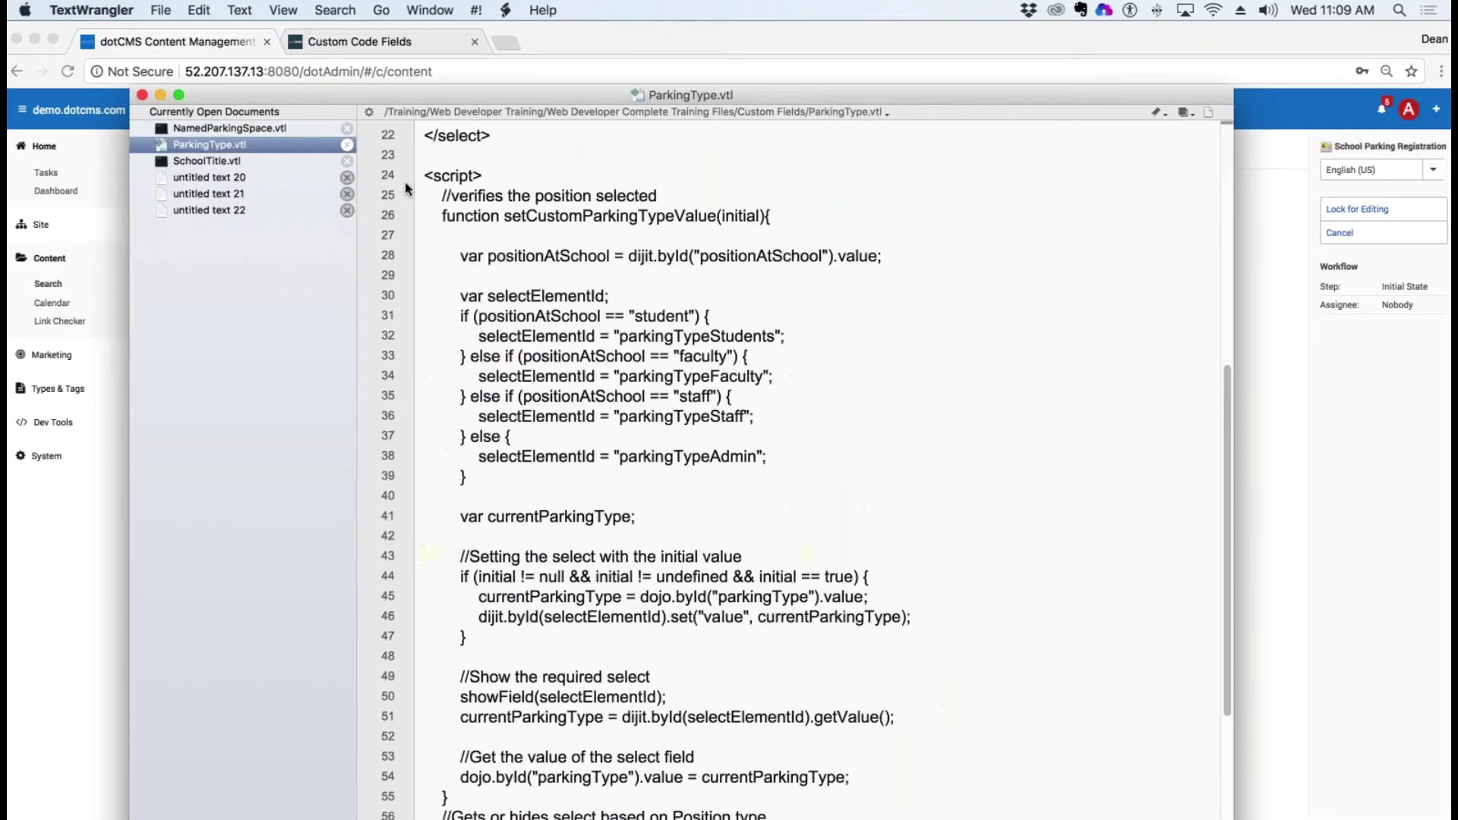
scroll(405, 187, down, 5)
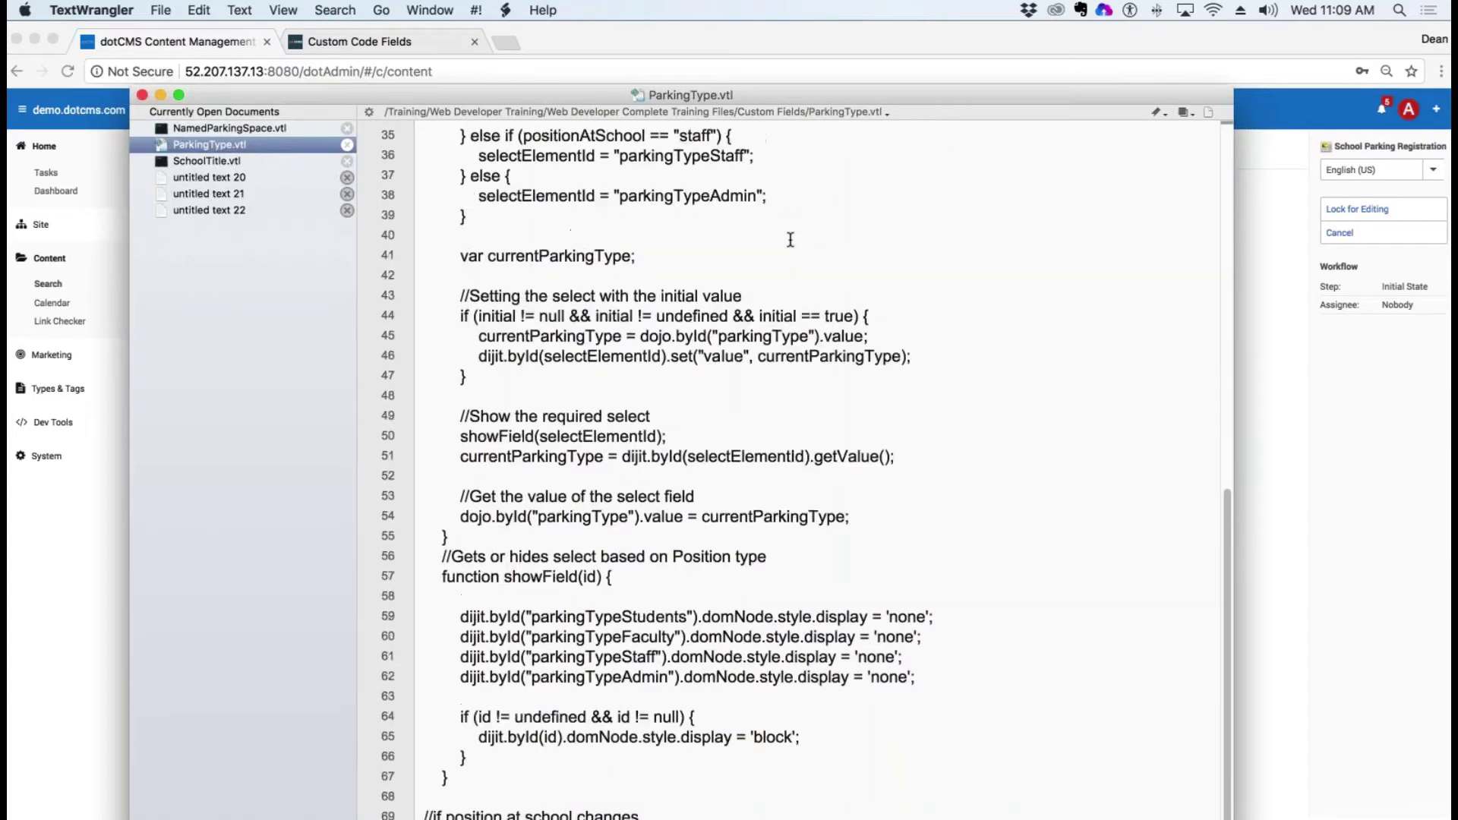
scroll(790, 240, up, 12)
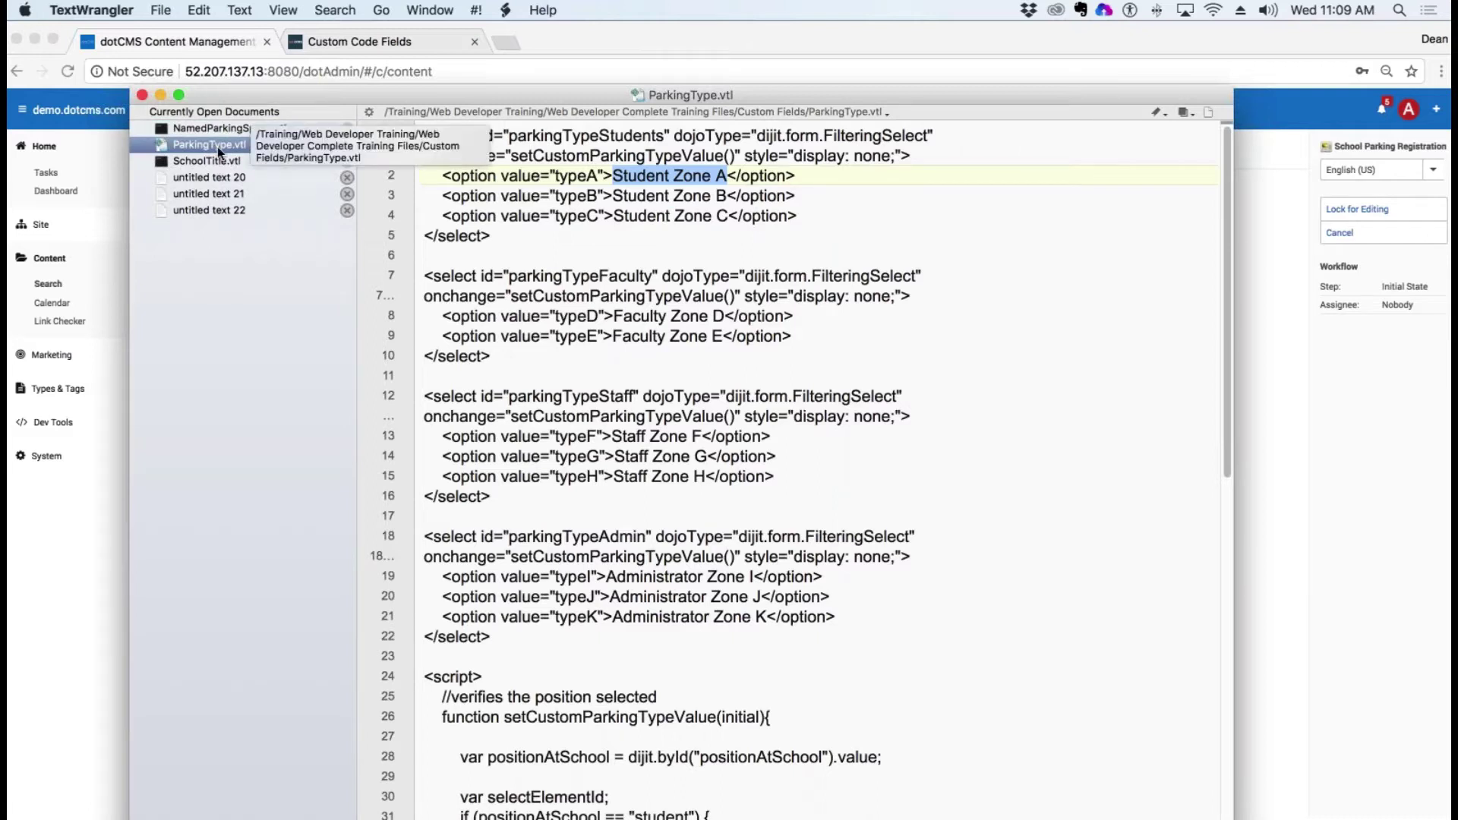
drag(841, 233, 332, 171)
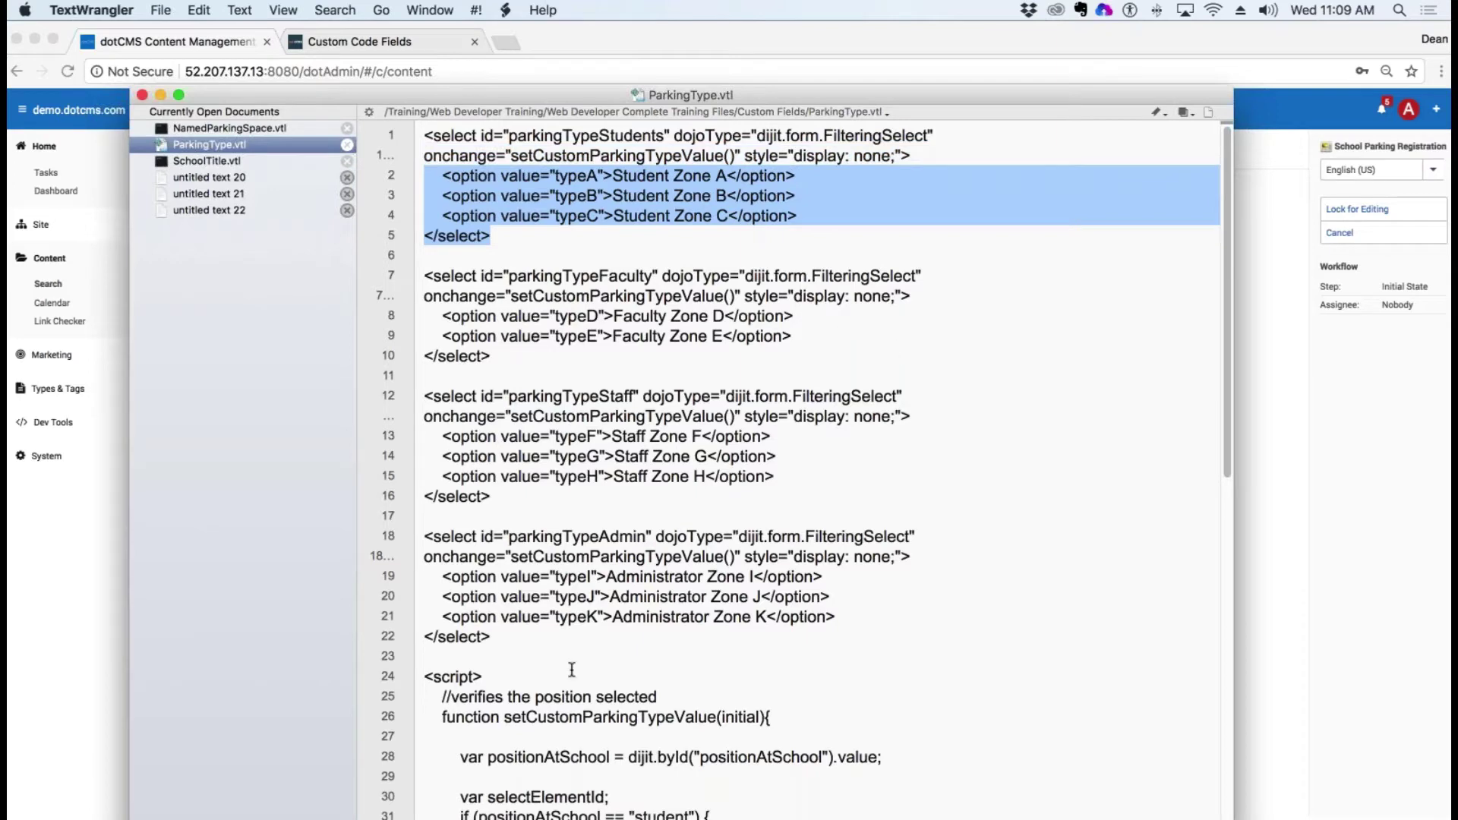
scroll(647, 653, down, 5)
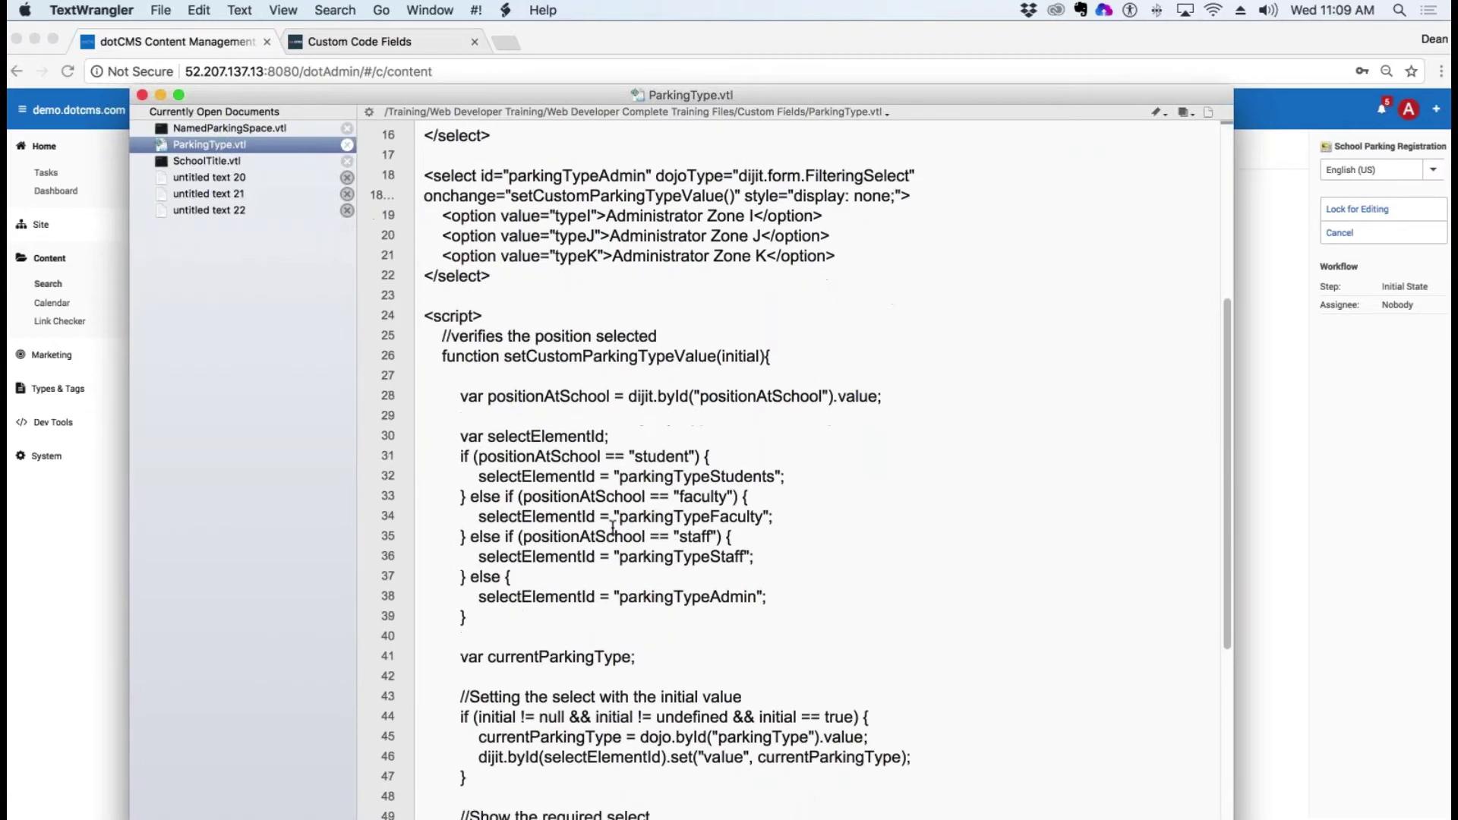
drag(600, 456, 479, 456)
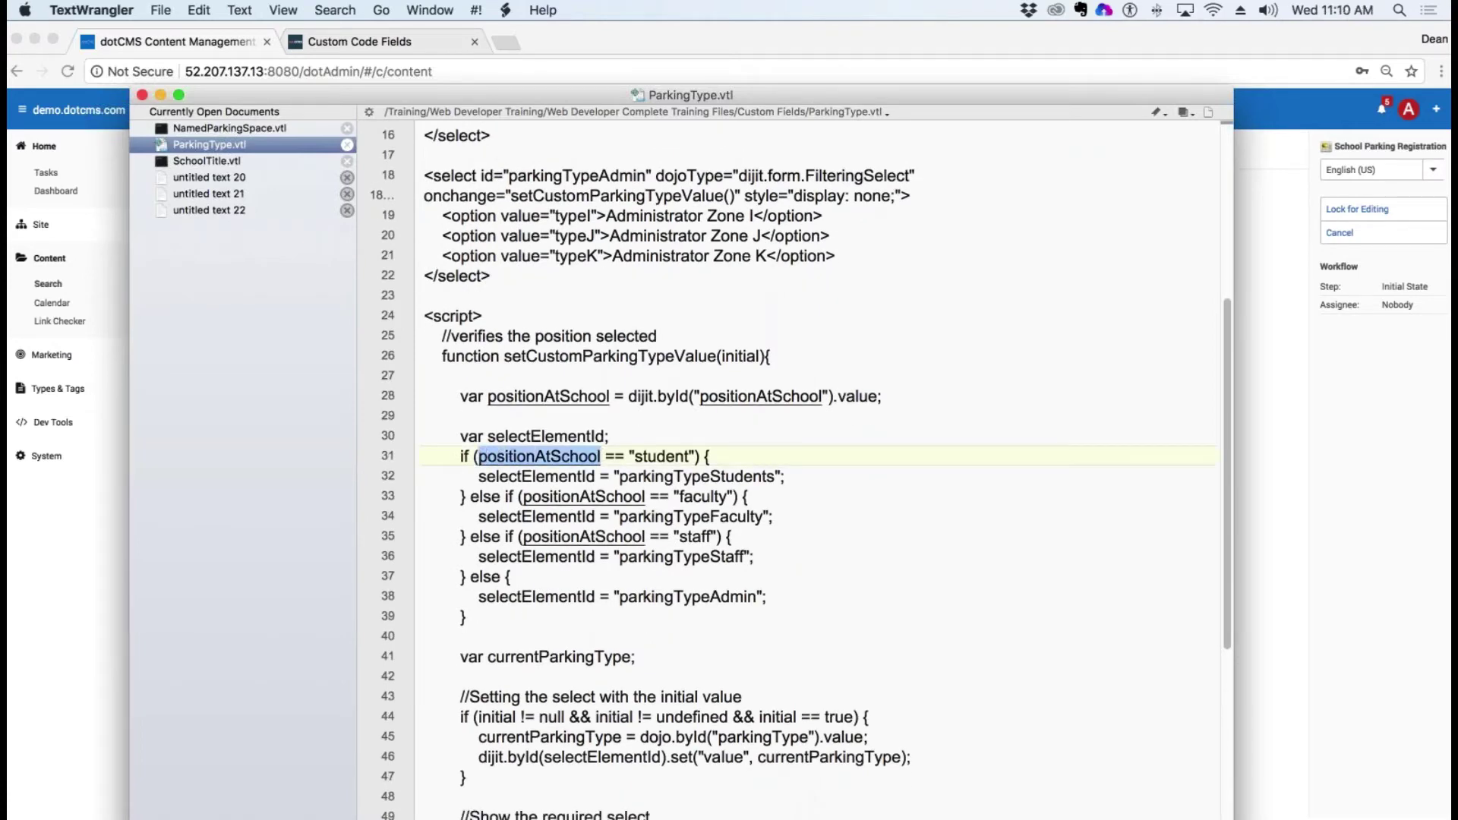
drag(690, 456, 763, 476)
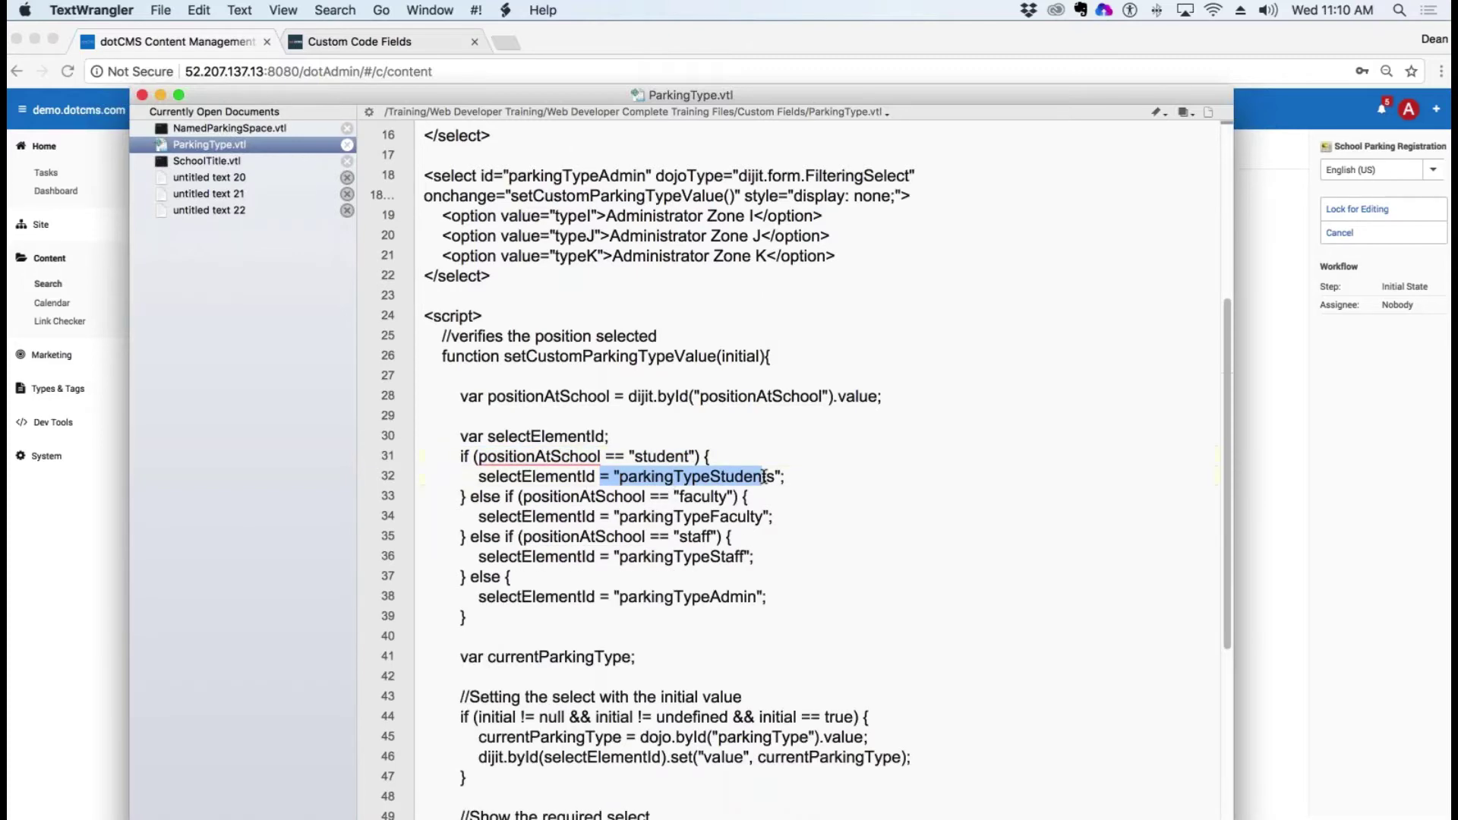
scroll(999, 520, up, 5)
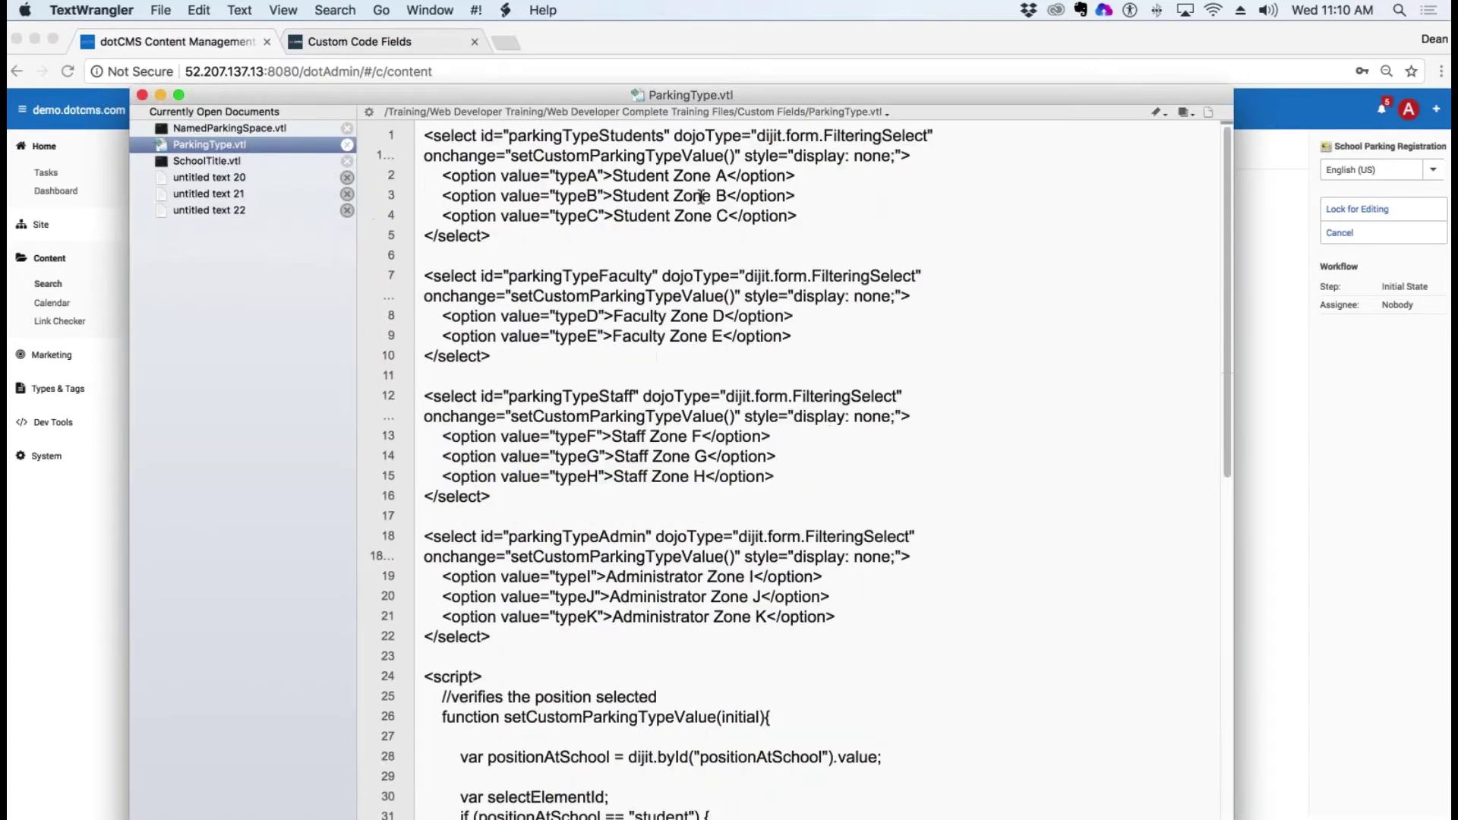
Step: Highlight the faculty value, faculty zone options, and the position-to-select-id if/else block
key(super+g)
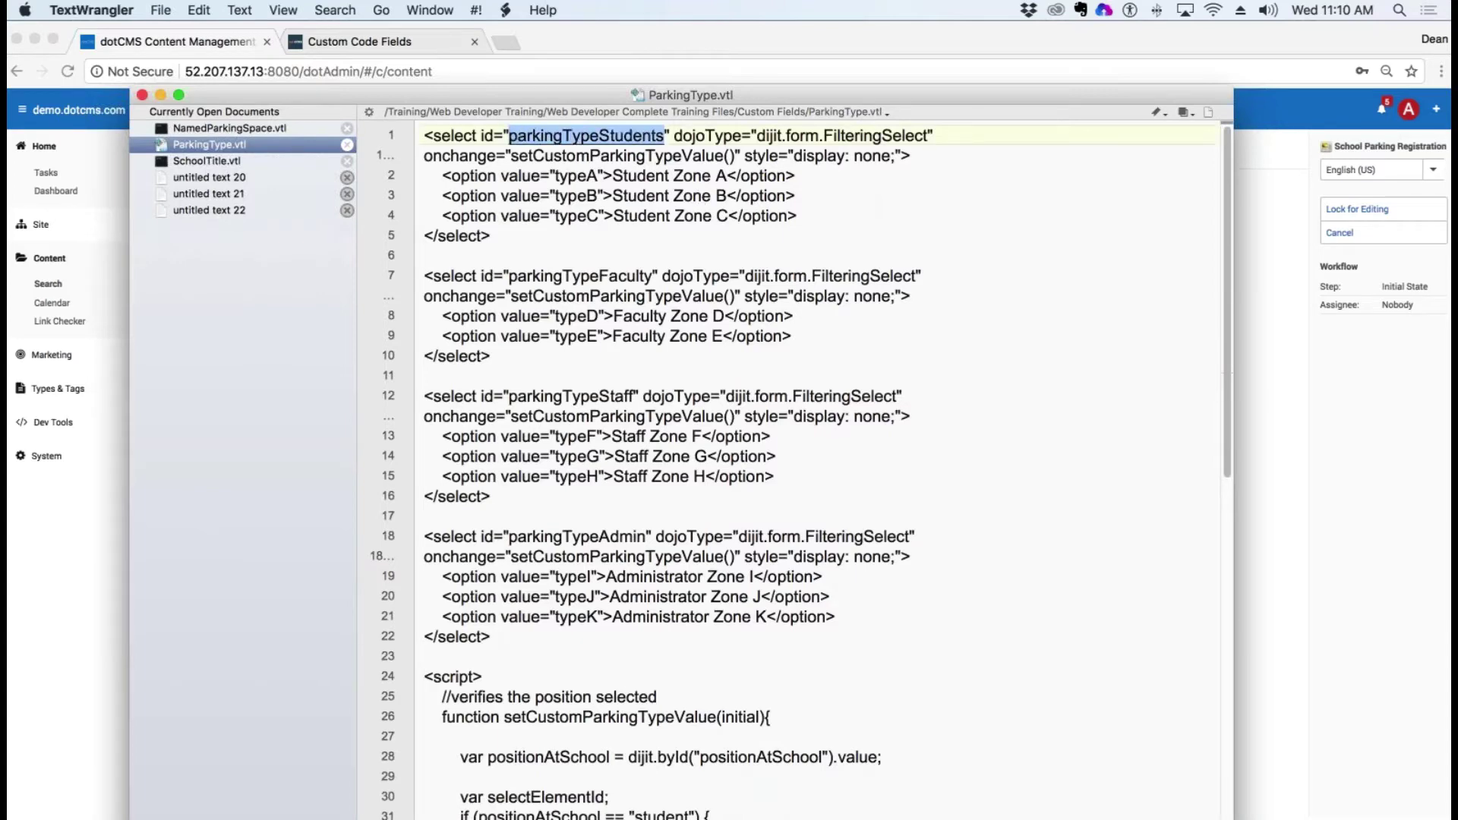
drag(683, 242, 425, 176)
scroll(808, 325, down, 8)
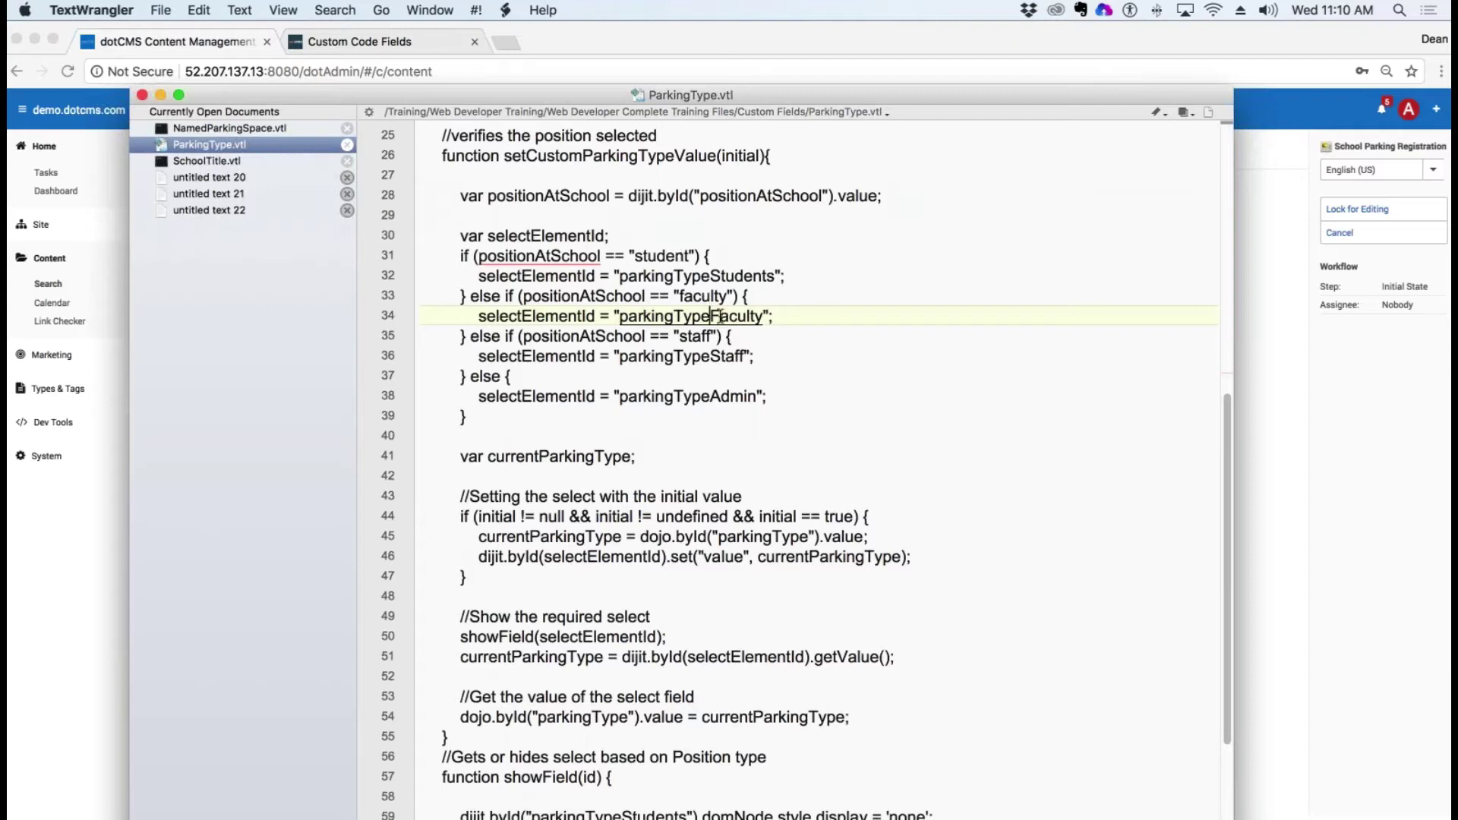
drag(720, 298, 675, 297)
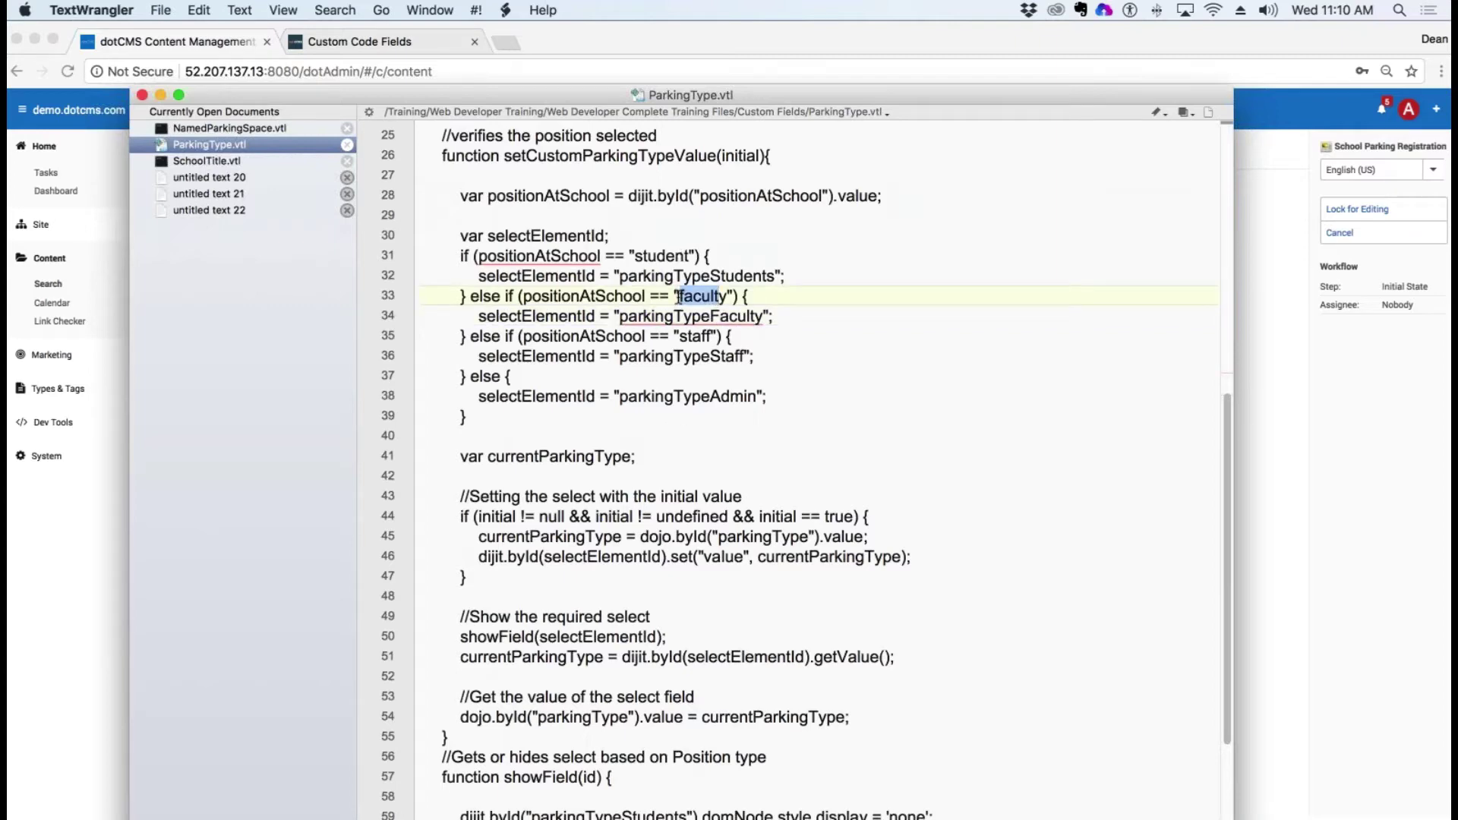
scroll(771, 288, up, 8)
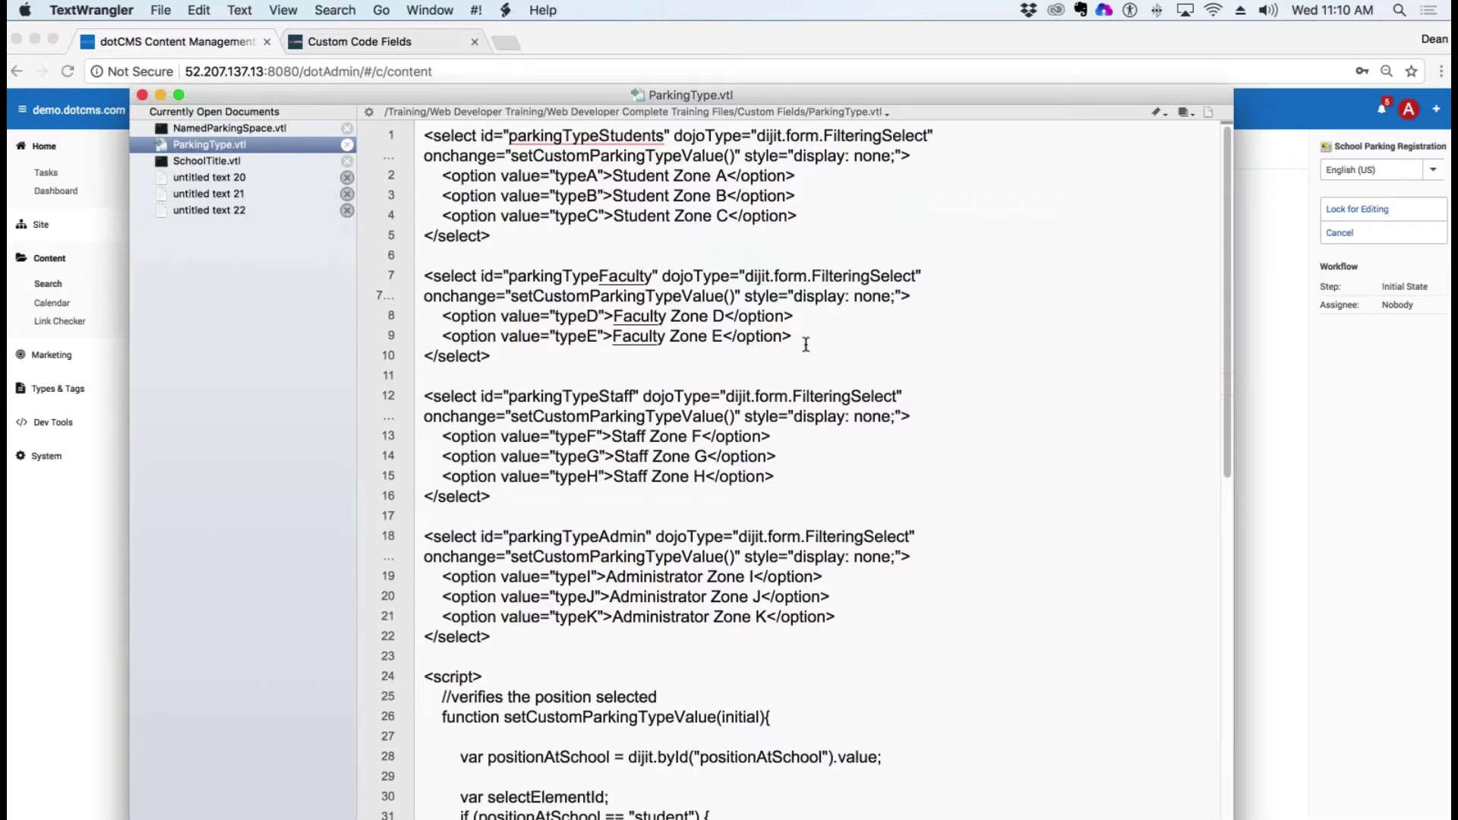
drag(801, 337, 652, 337)
drag(503, 316, 417, 314)
scroll(713, 456, down, 10)
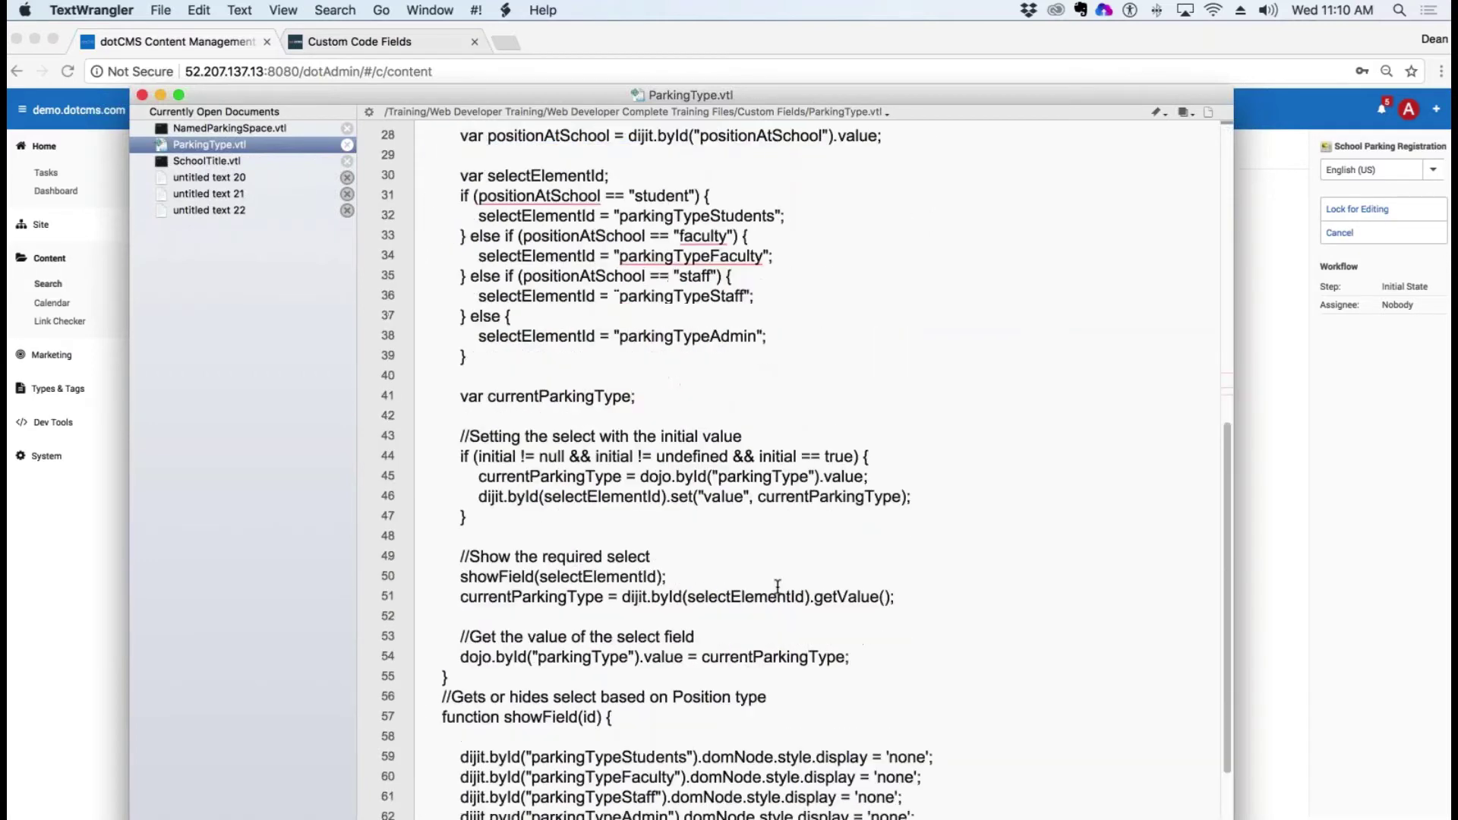
scroll(756, 273, up, 3)
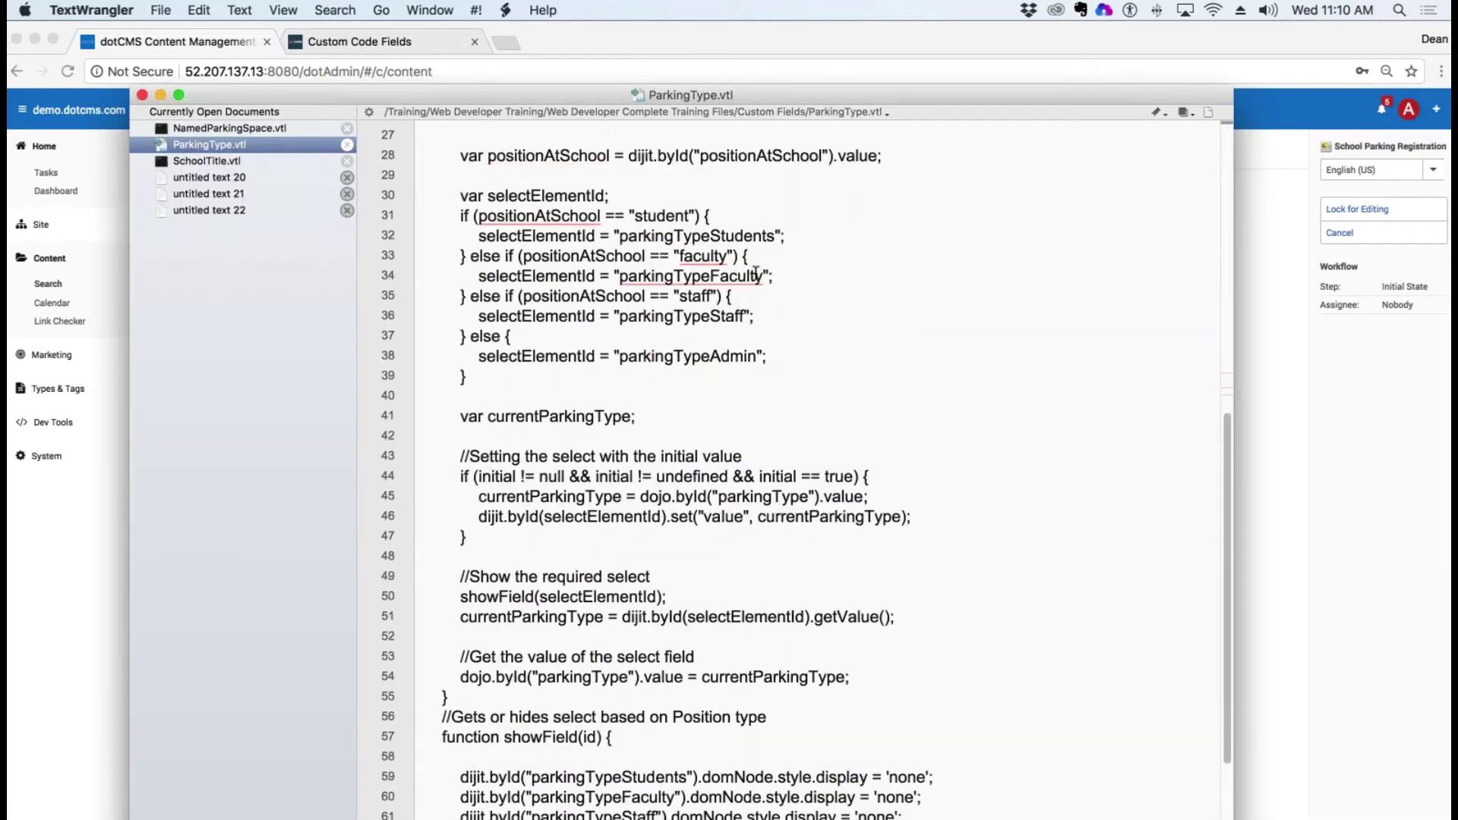
drag(656, 317, 841, 477)
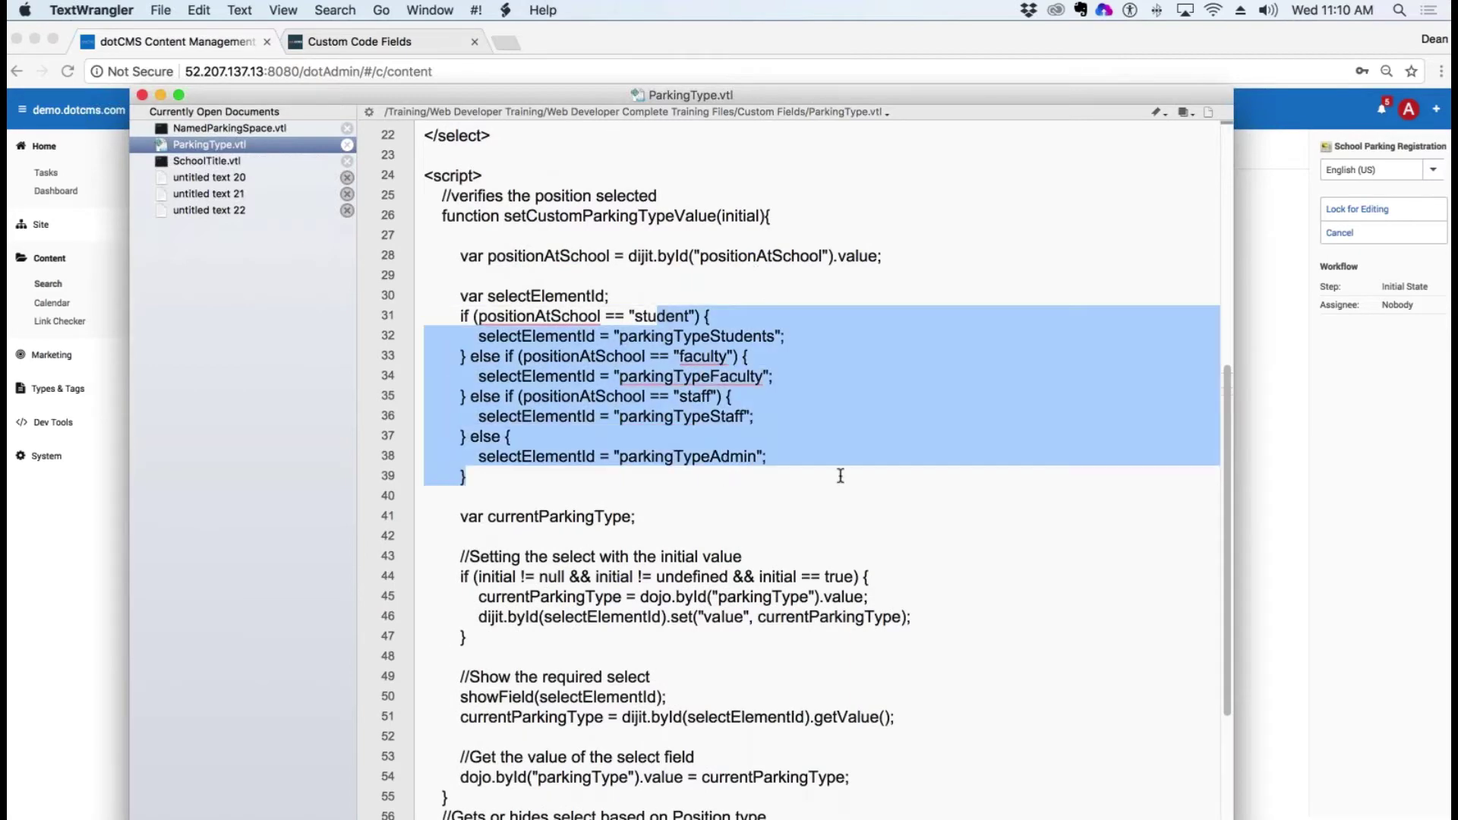
scroll(841, 476, down, 3)
Step: Highlight the initial-value comment on line 43 and its if block
click(588, 374)
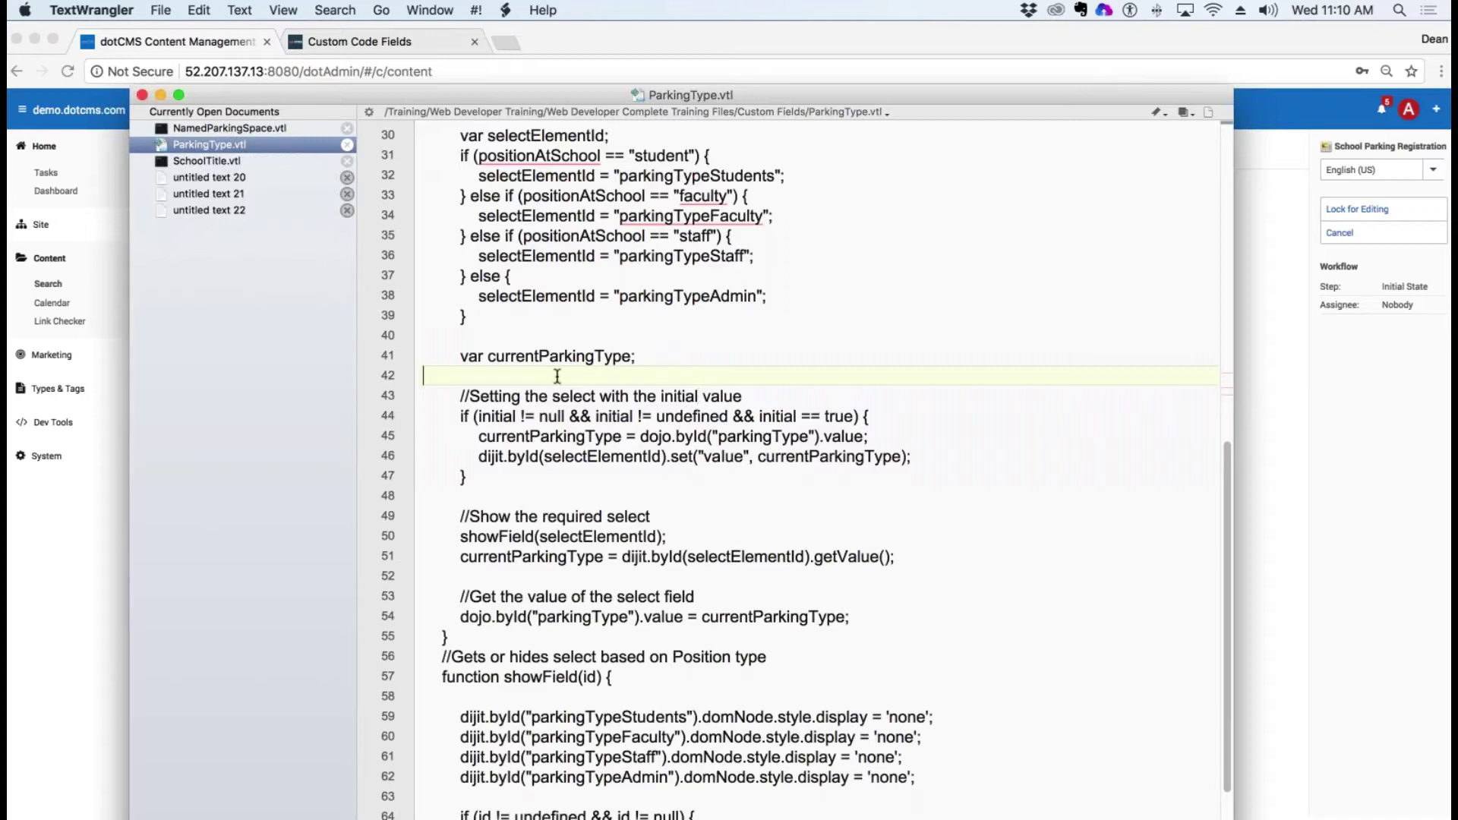
drag(514, 400, 665, 398)
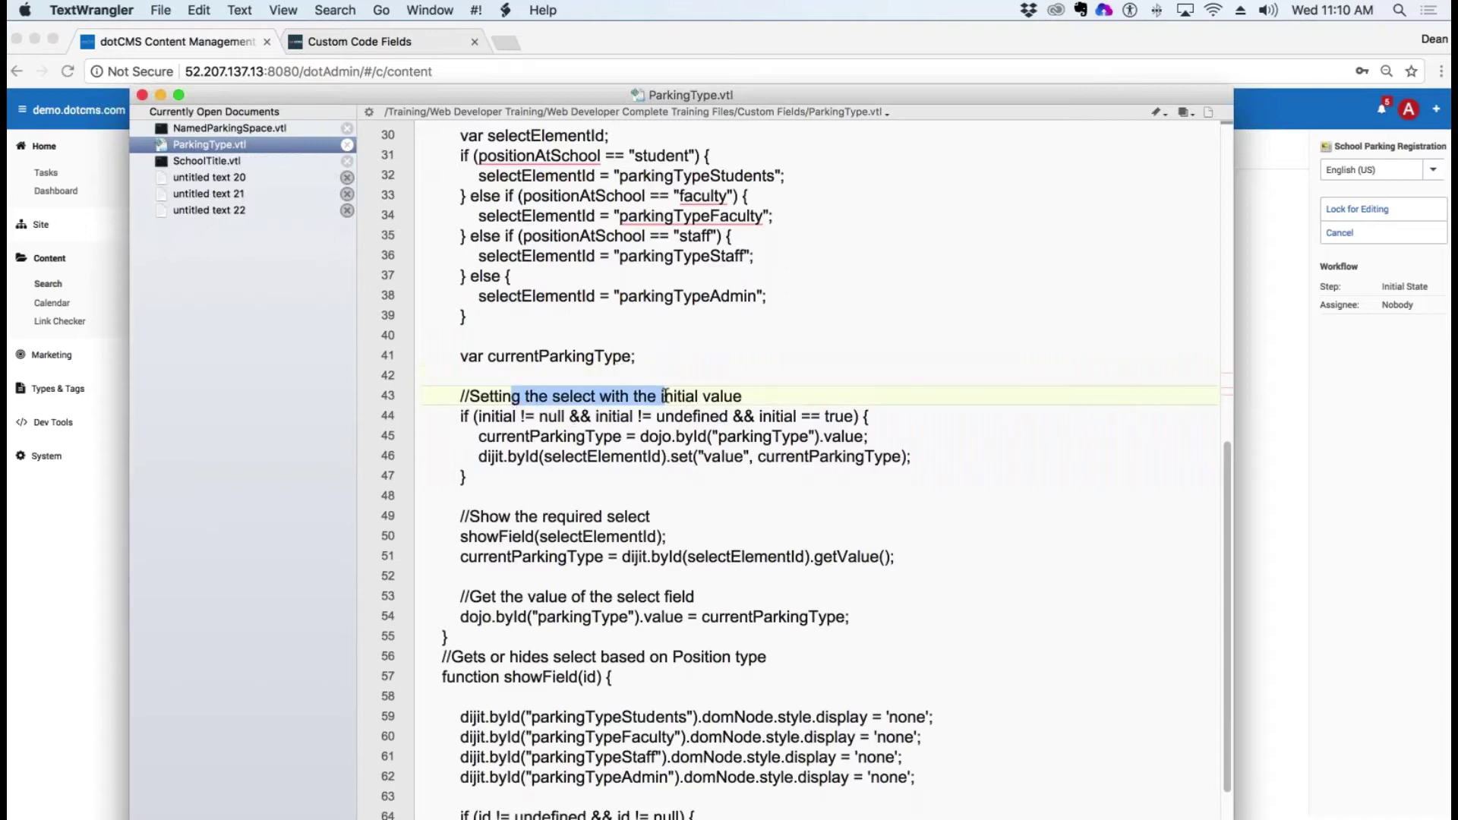
click(706, 426)
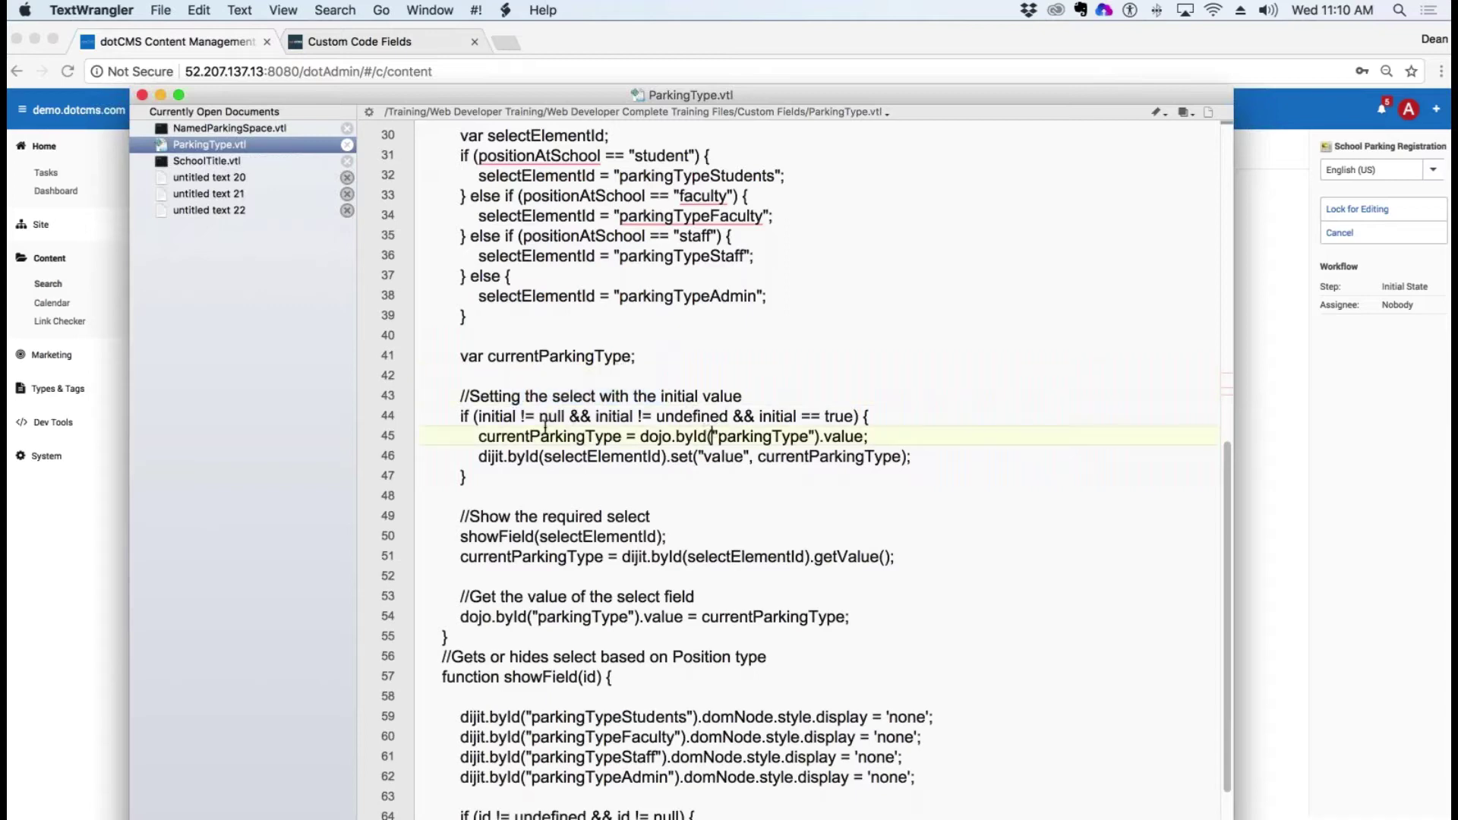
click(474, 416)
drag(474, 416, 886, 477)
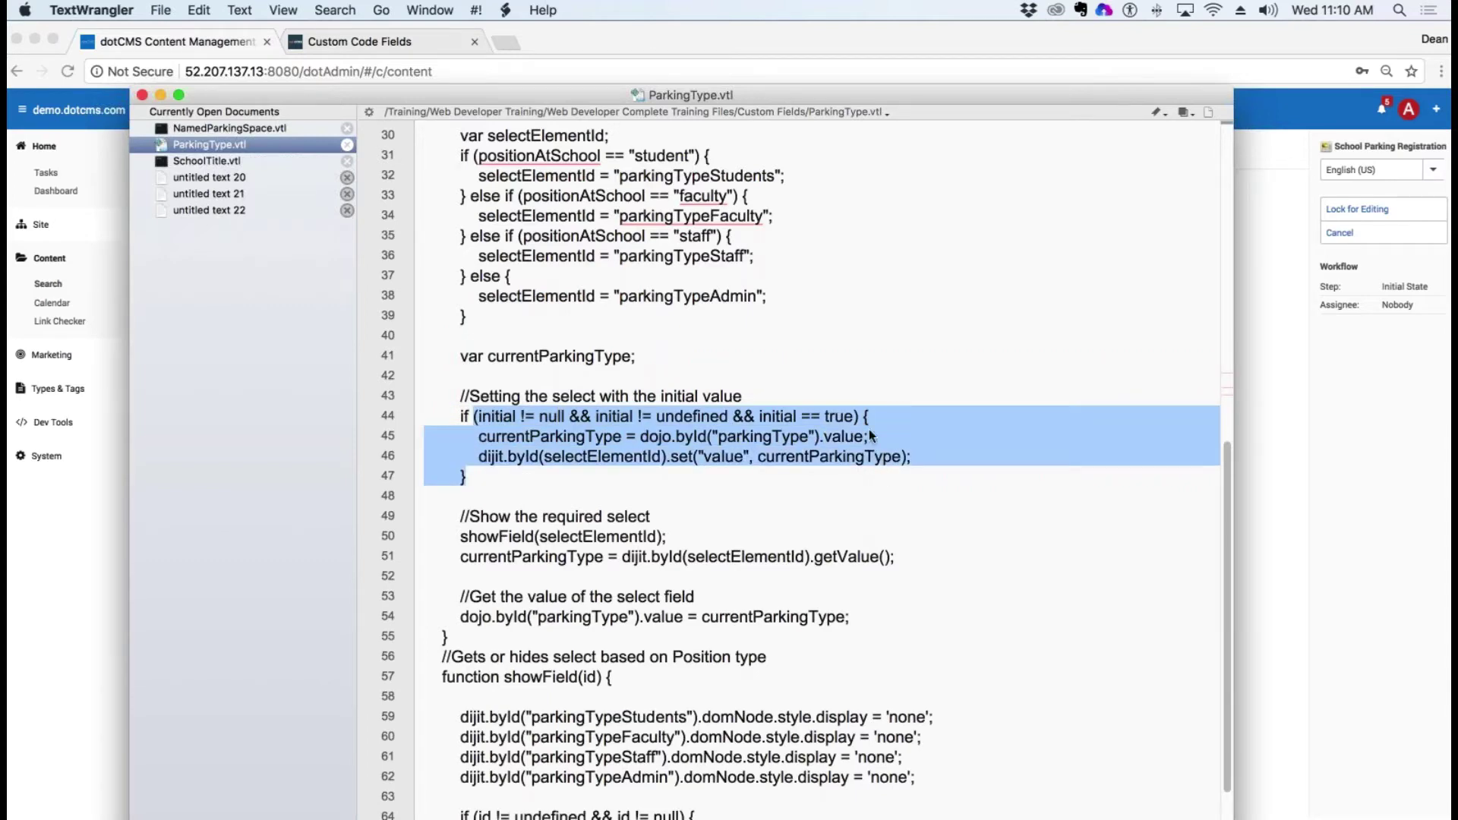
Step: Highlight the getValue and parkingType assignments and showField's four display-none lines, then raise the window
scroll(879, 450, down, 4)
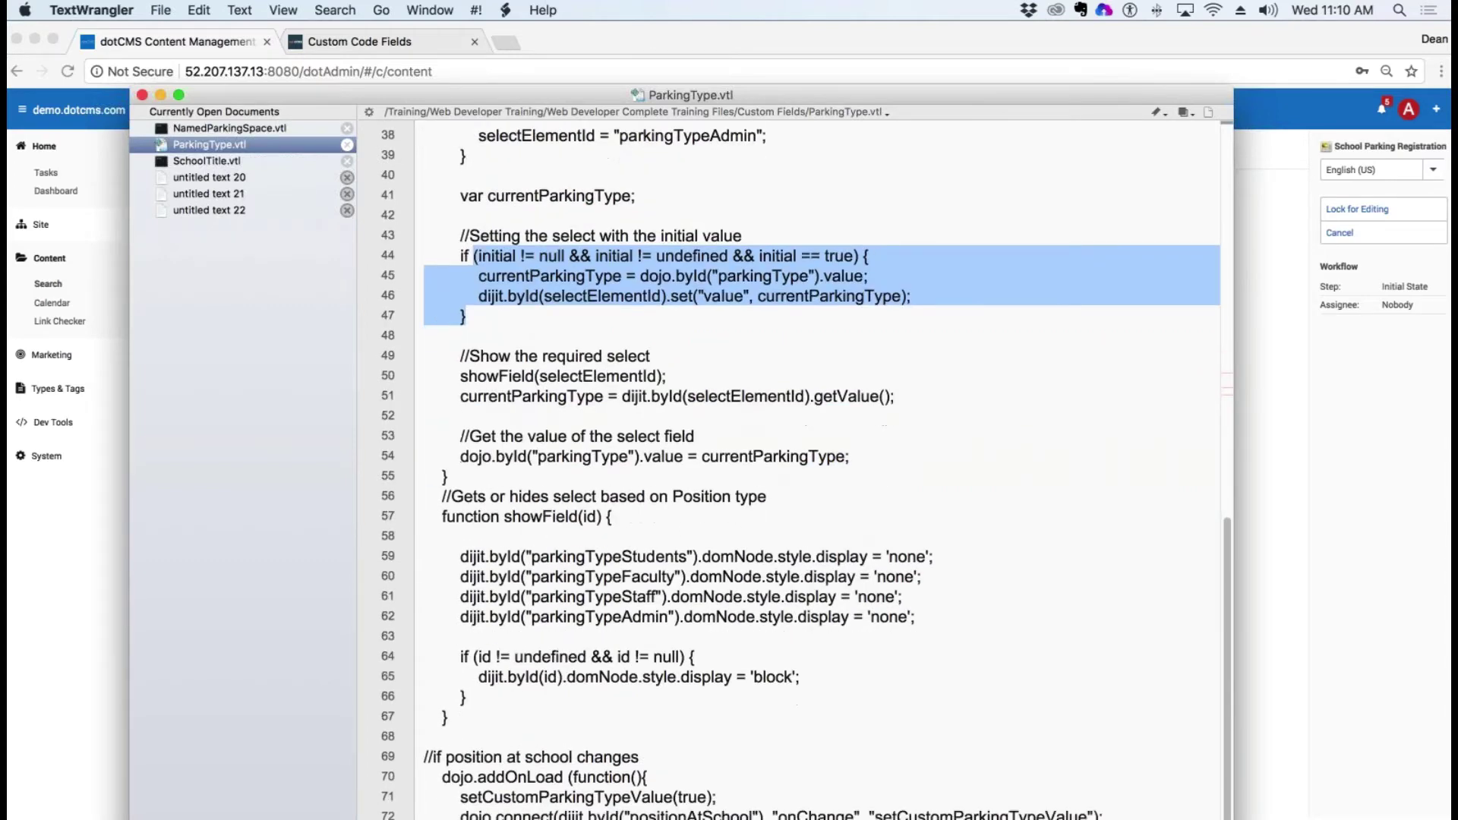
drag(652, 355, 459, 355)
drag(566, 395, 961, 407)
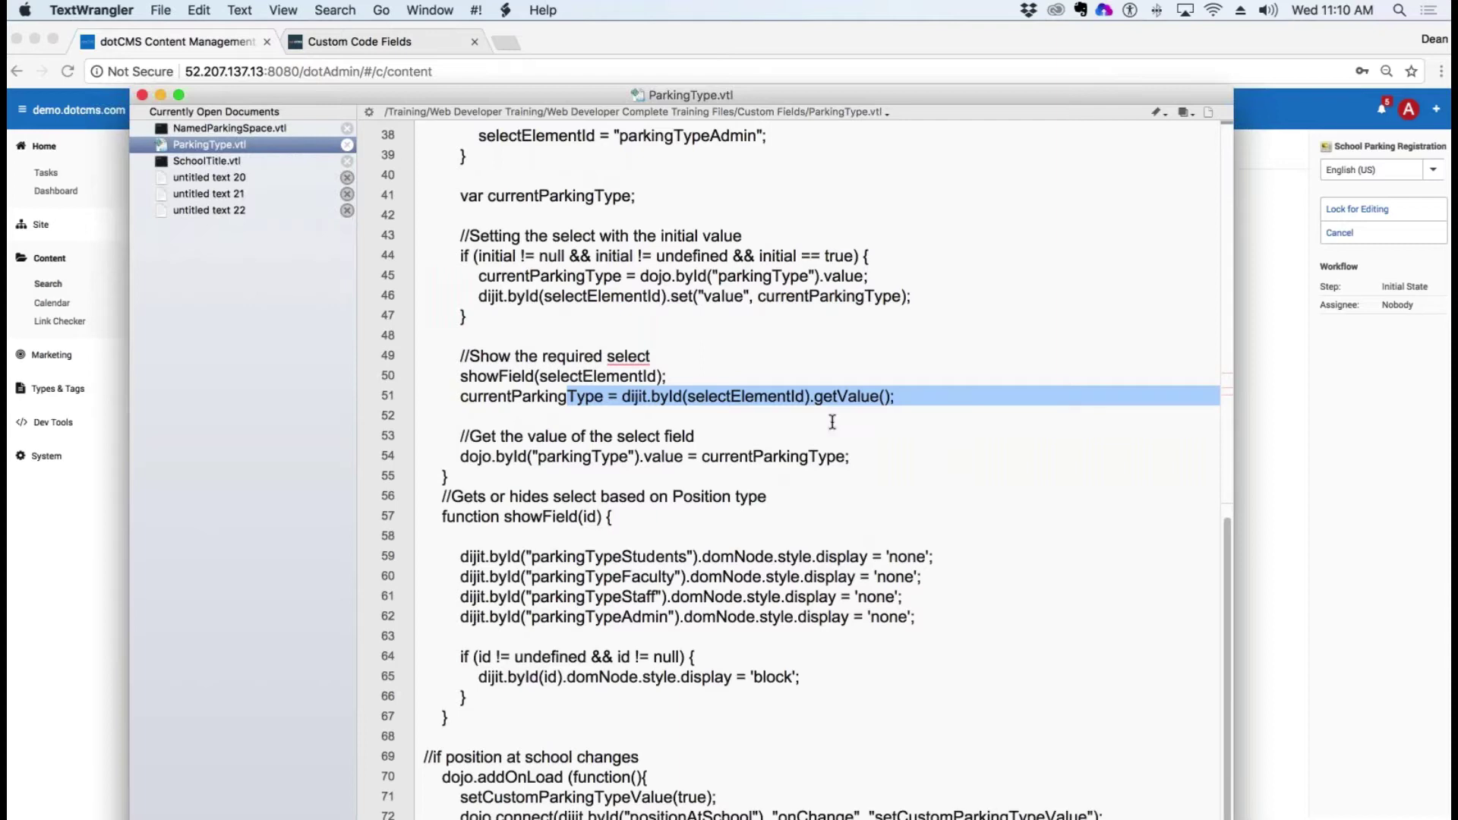
click(582, 456)
shift+click(846, 456)
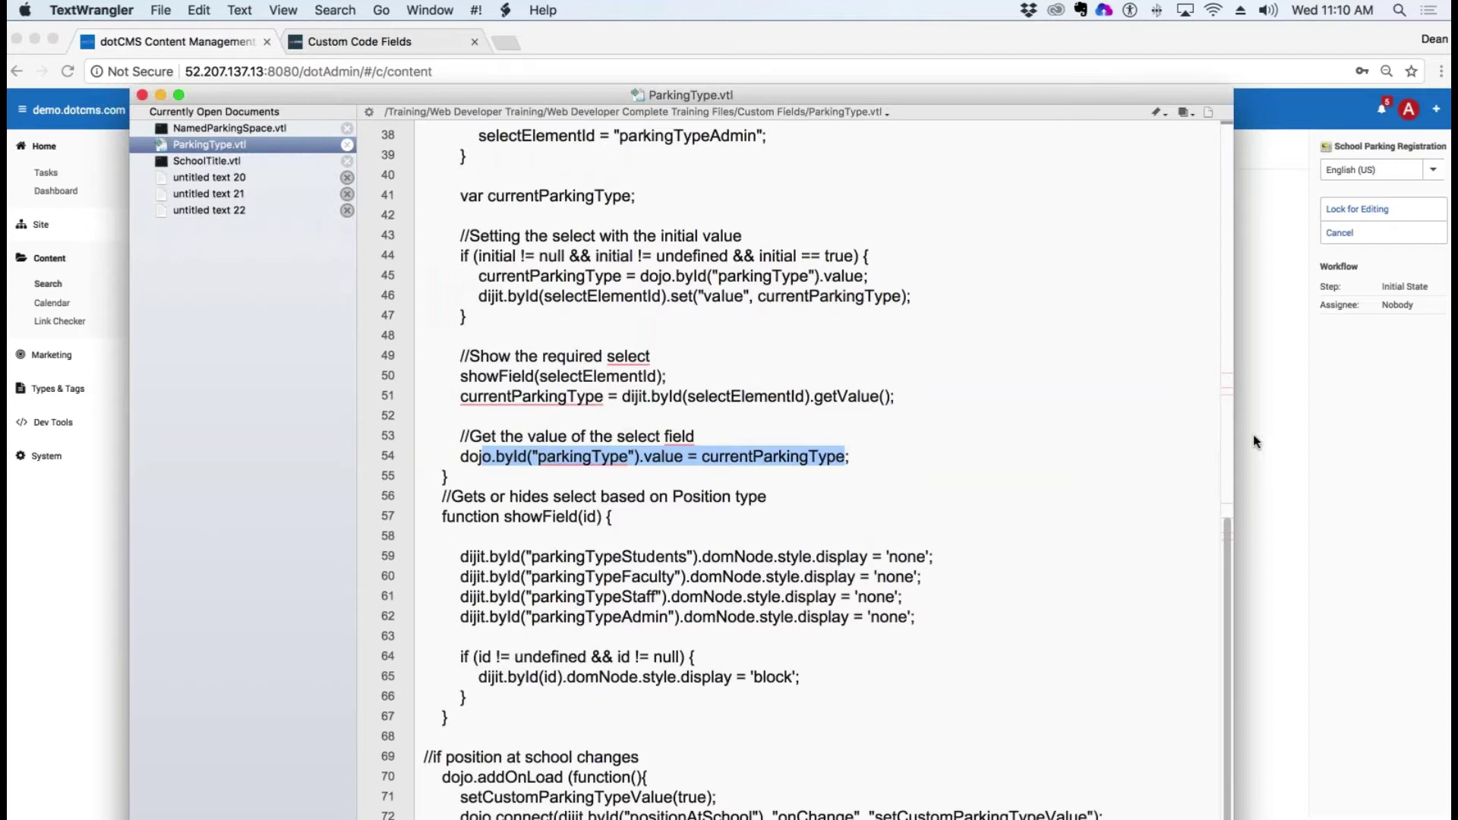
drag(463, 496, 764, 495)
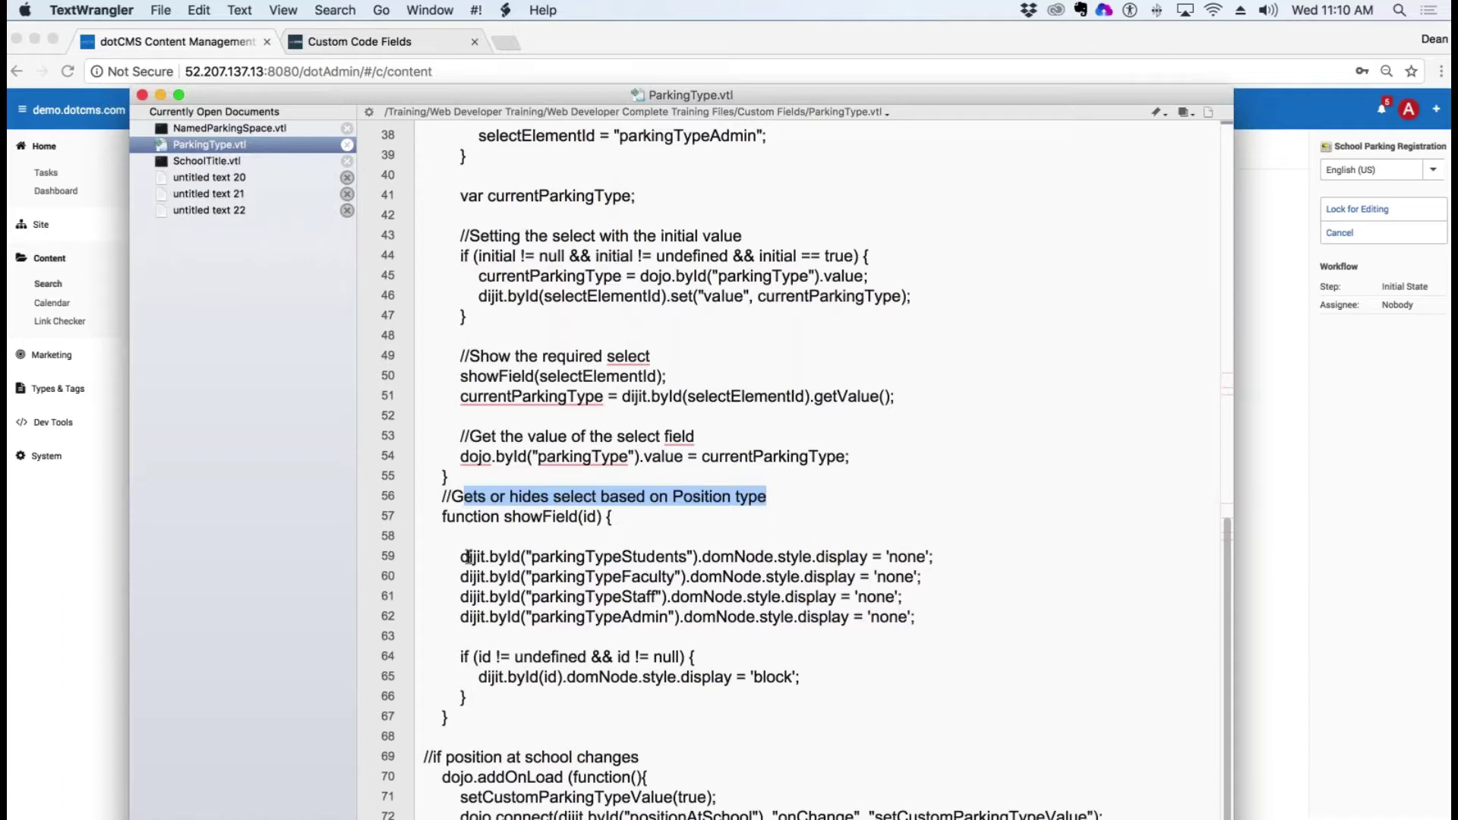
drag(469, 556, 978, 609)
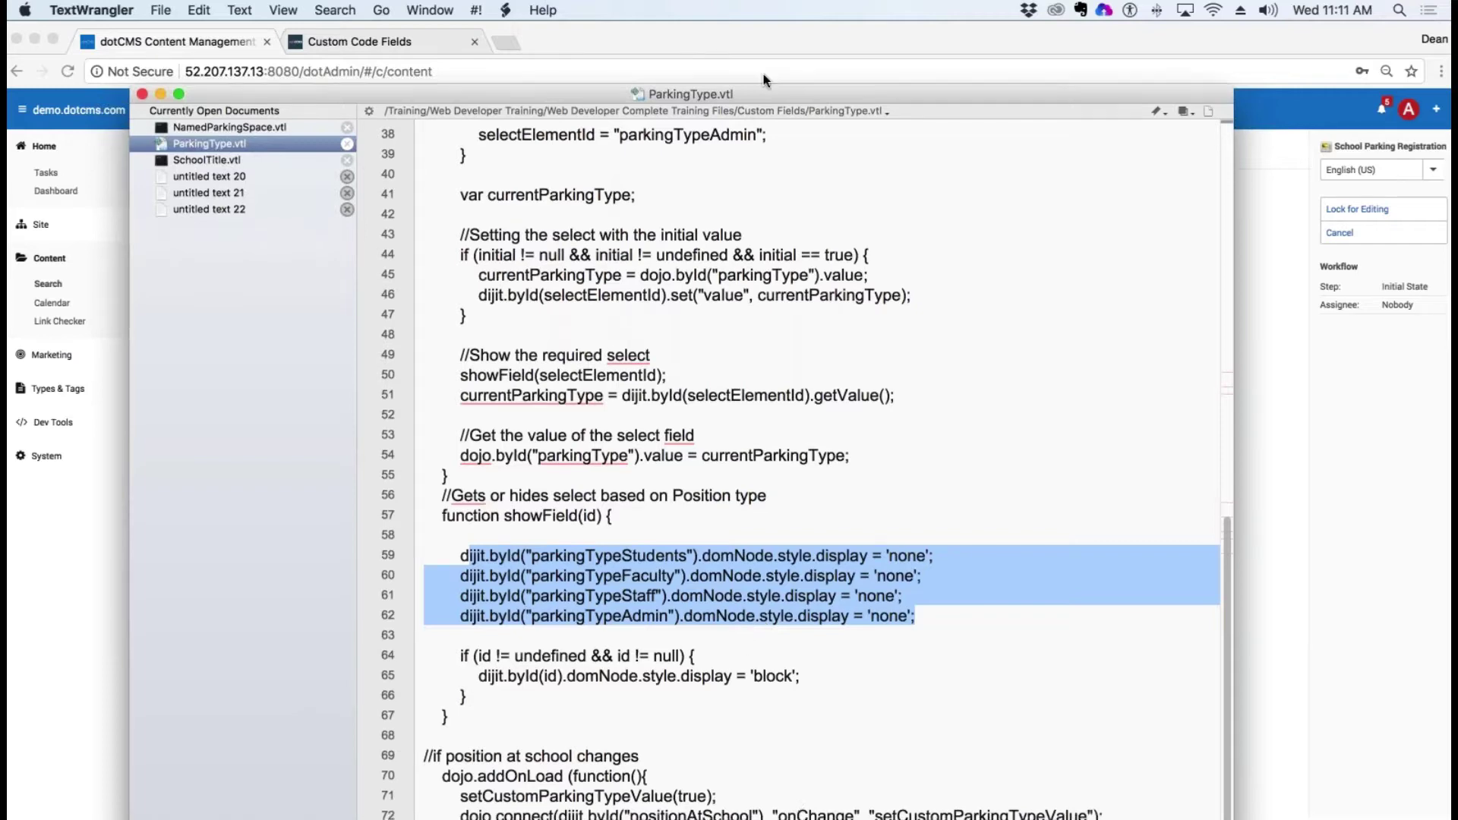
drag(763, 95, 781, 31)
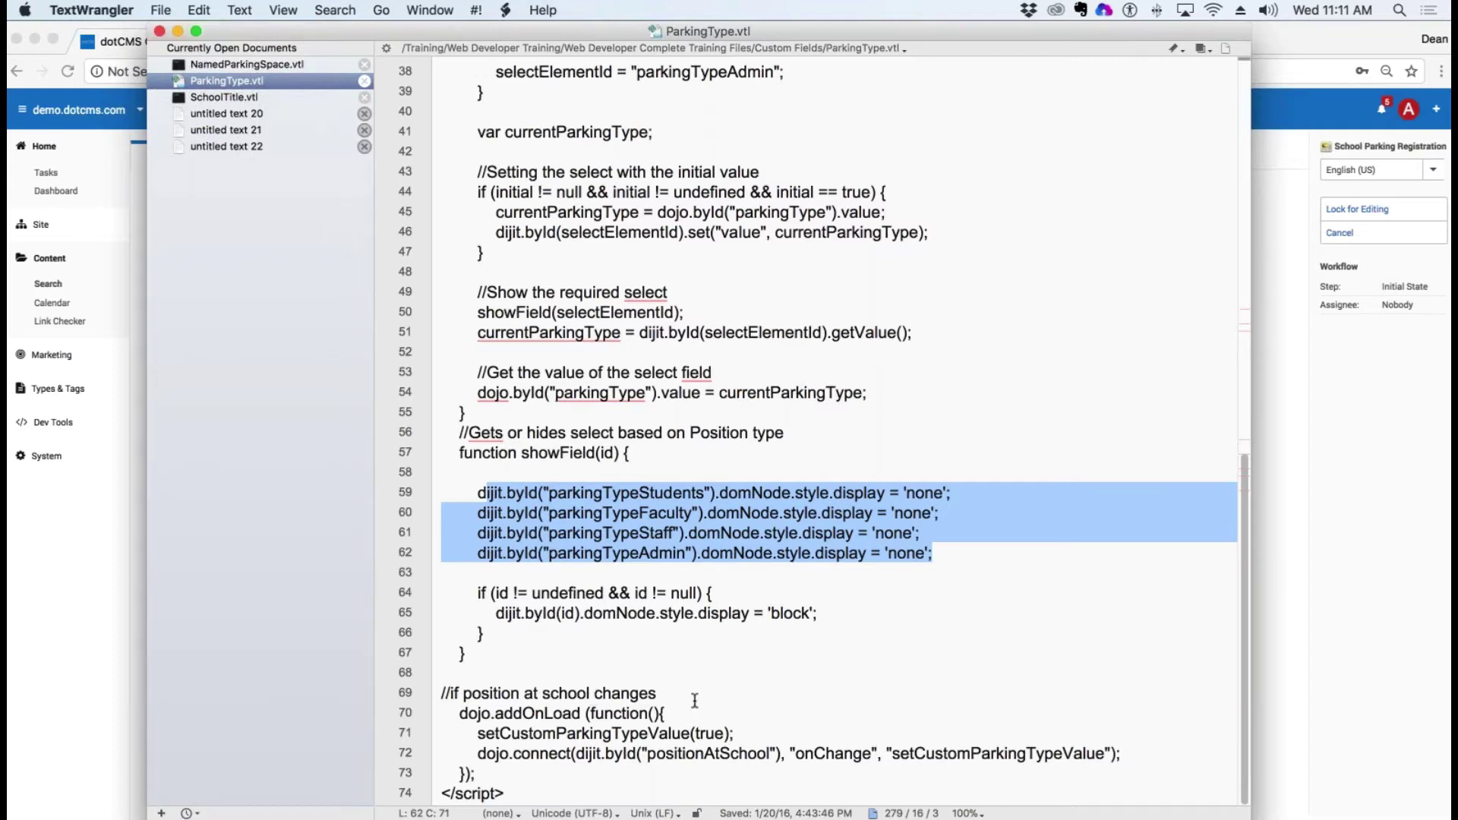
Step: Highlight the onLoad setup (lines 70–72) and dojo.byId call, then go to NamedParkingSpace.vtl and SchoolTitle.vtl
drag(458, 713, 805, 748)
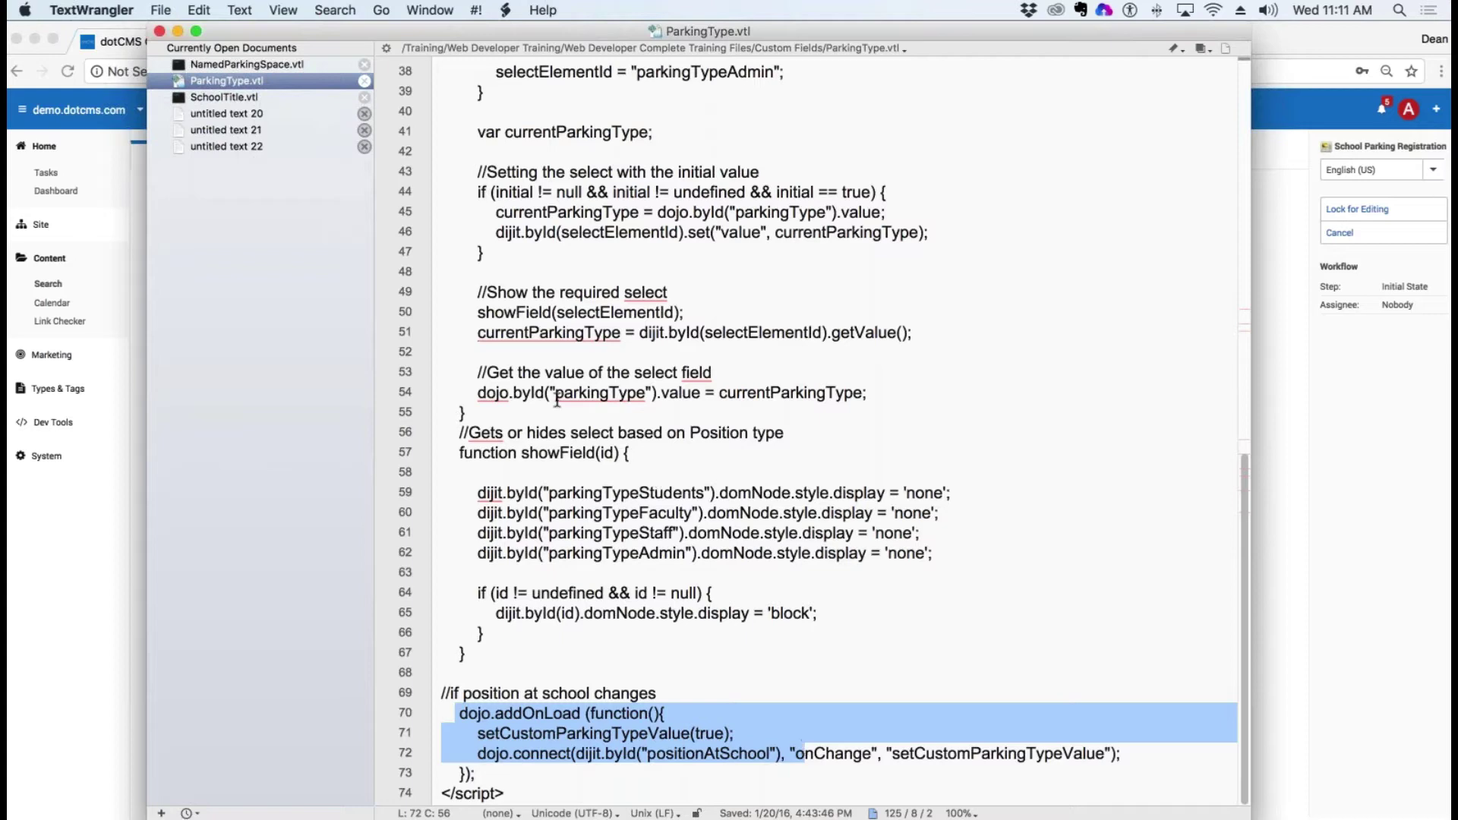
drag(545, 393, 478, 392)
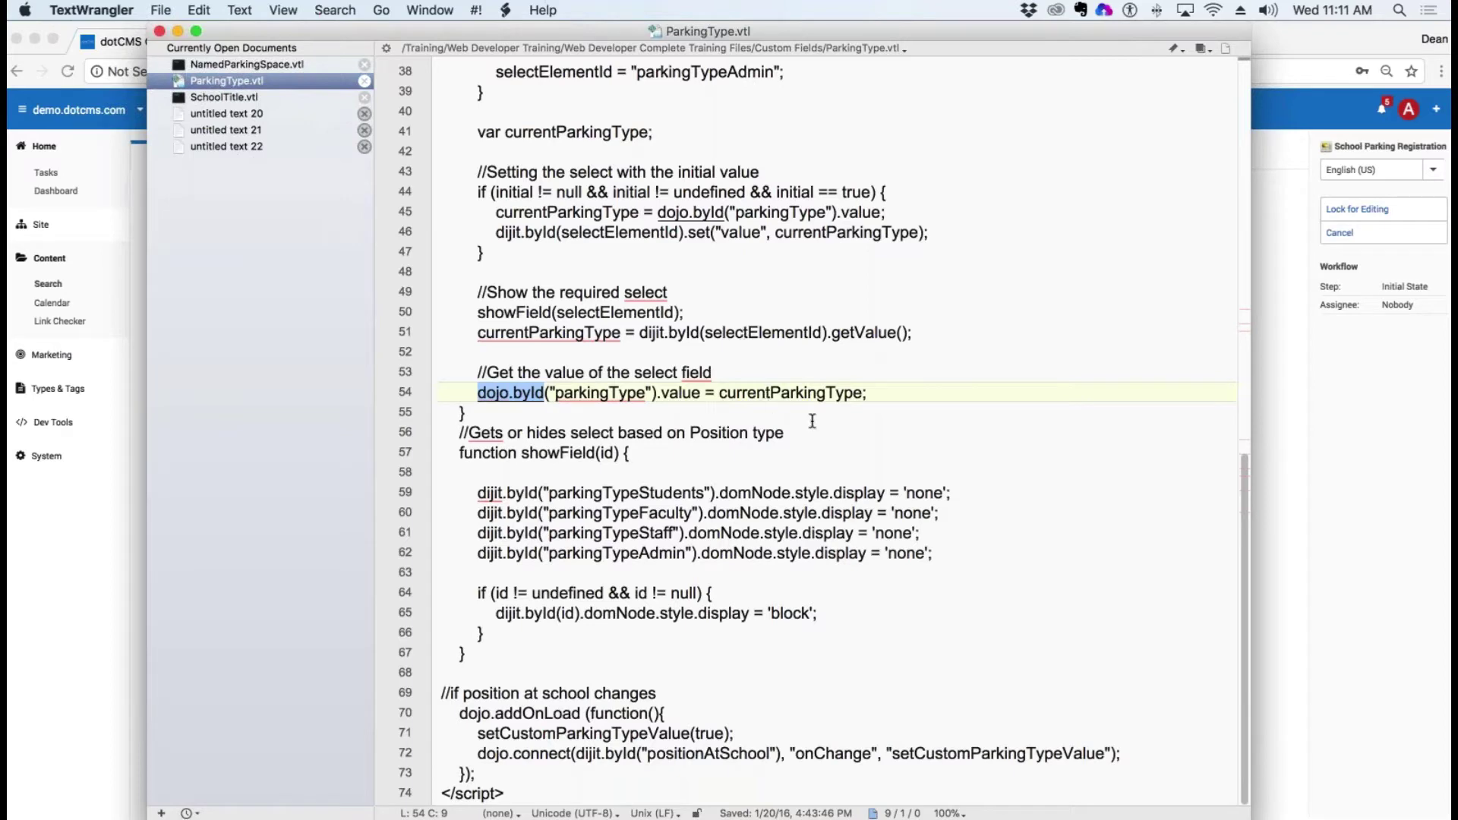
scroll(812, 420, up, 4)
scroll(812, 419, up, 3)
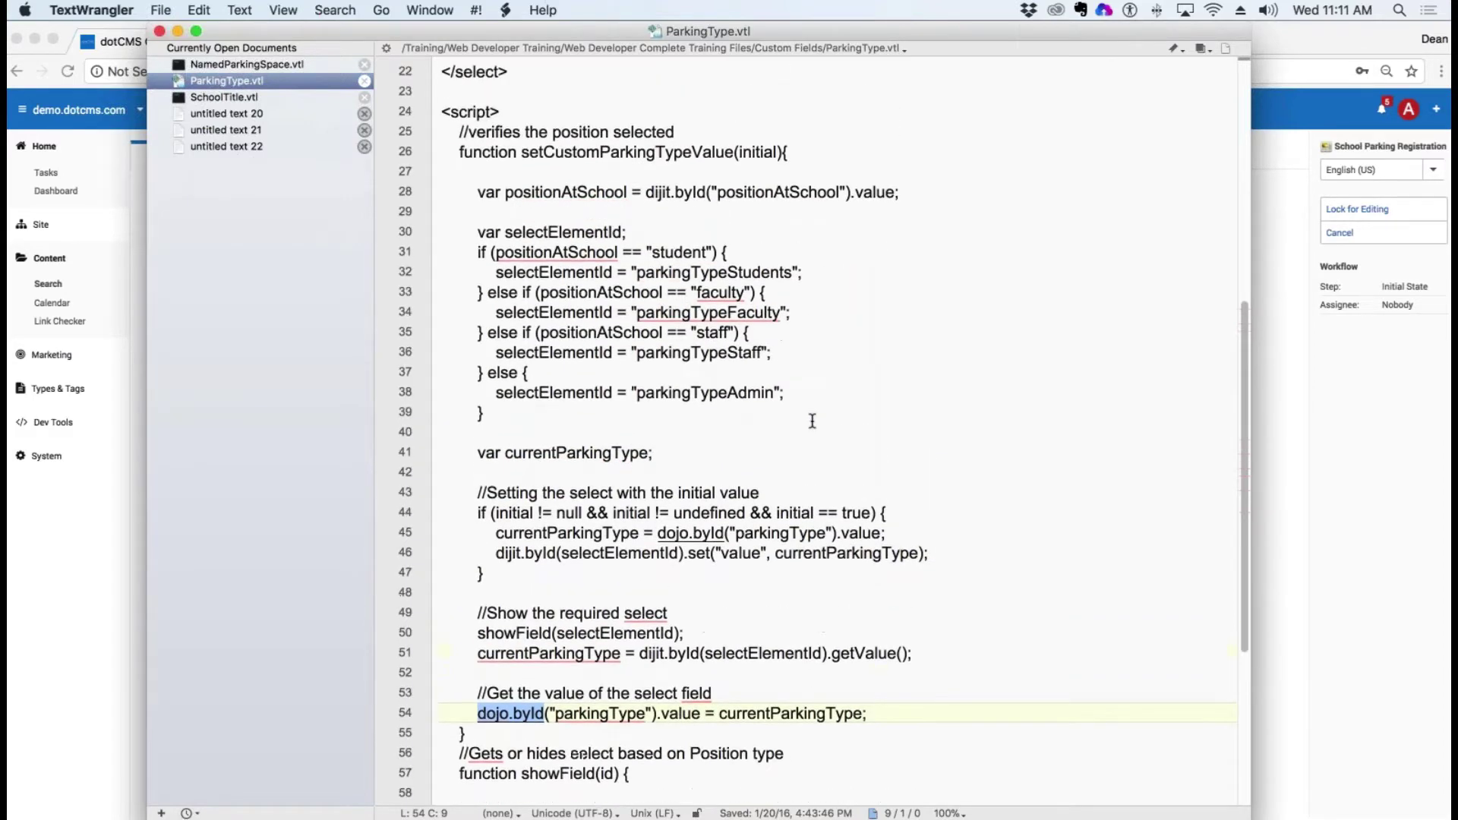
scroll(812, 421, up, 5)
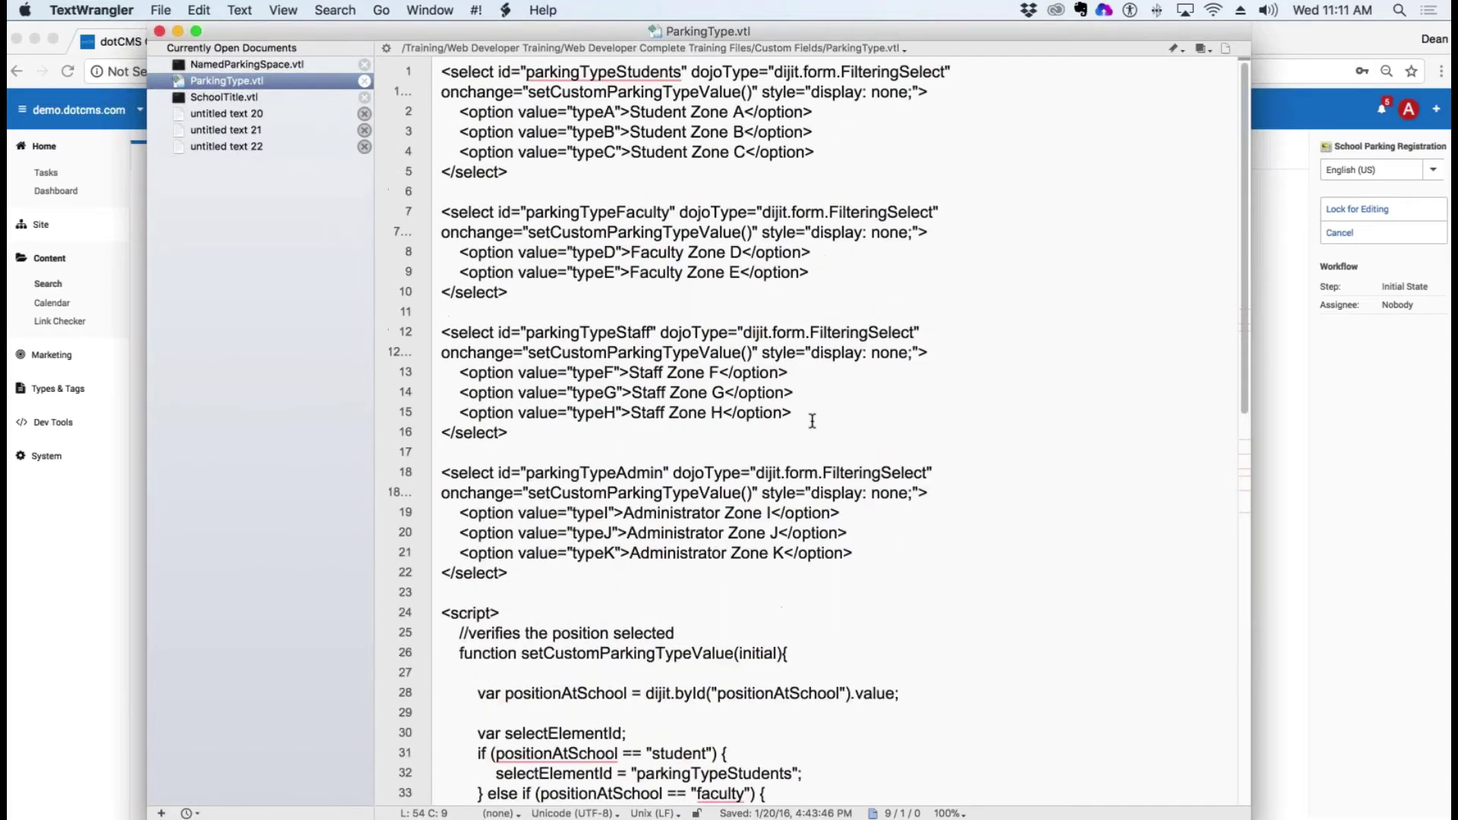
click(223, 64)
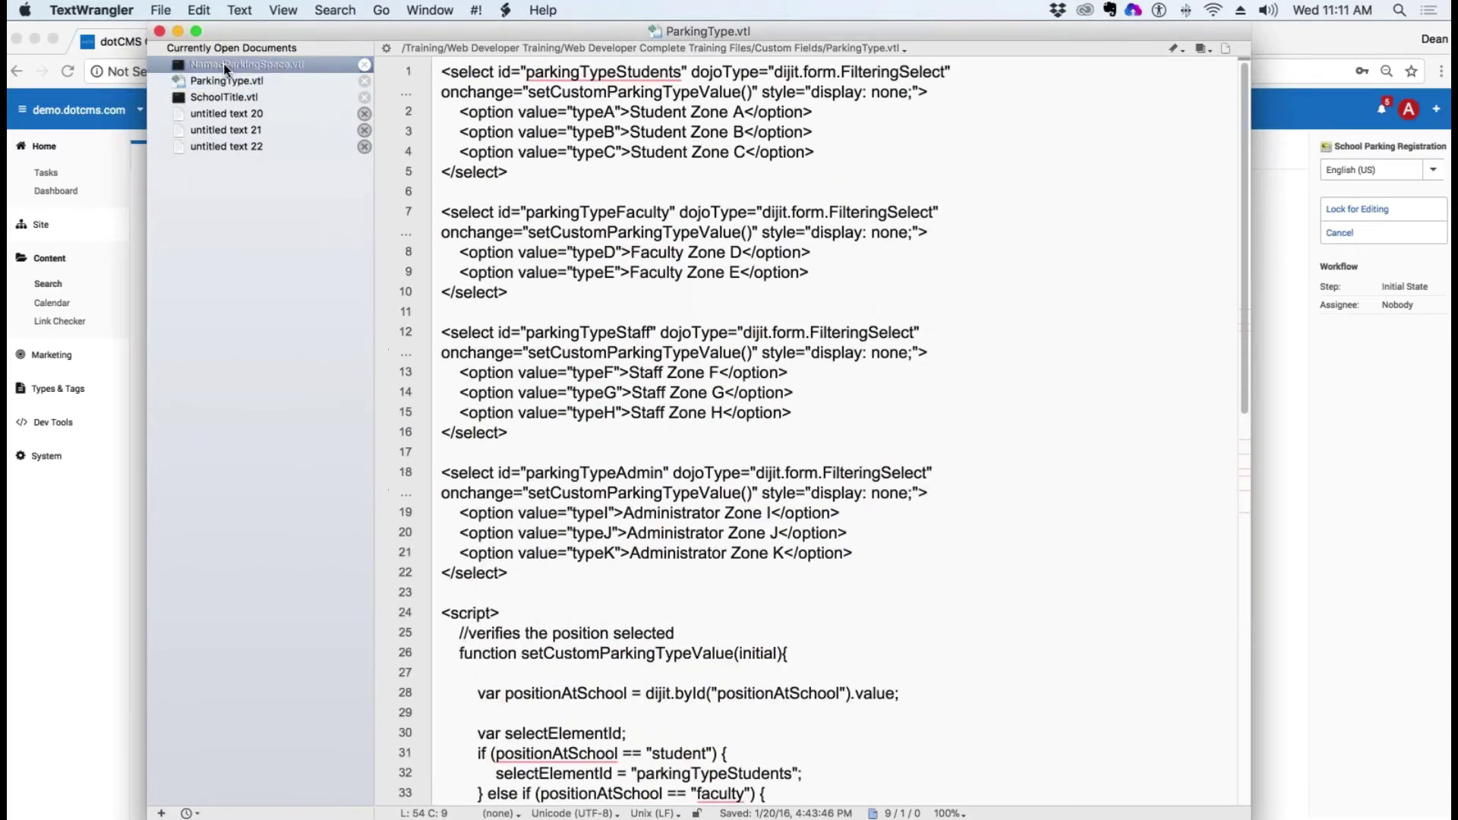
click(243, 97)
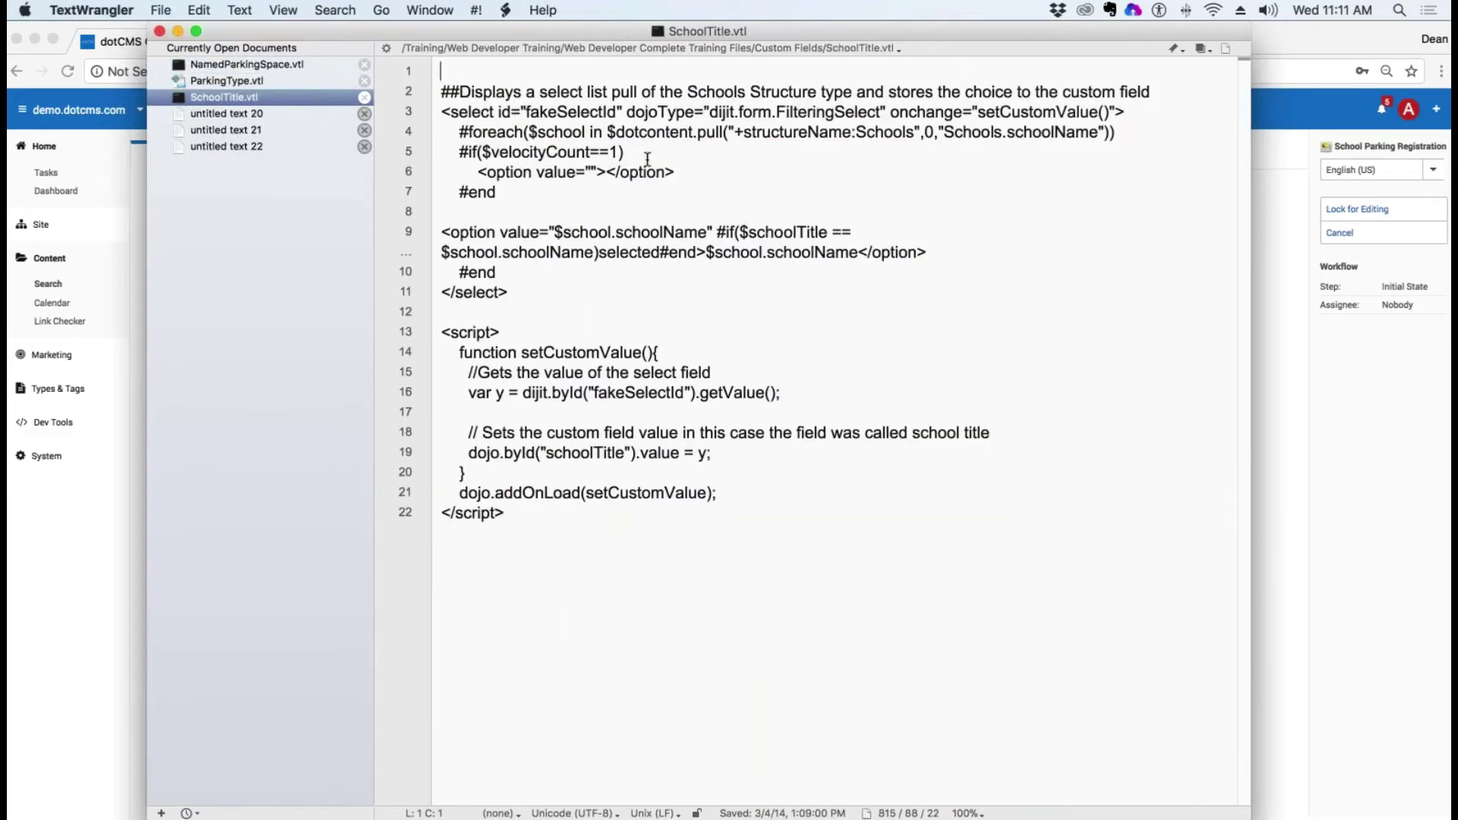
Step: Walk through SchoolTitle.vtl's select: line 2 comment, select attributes, foreach options loop, closing select
drag(1163, 92, 441, 92)
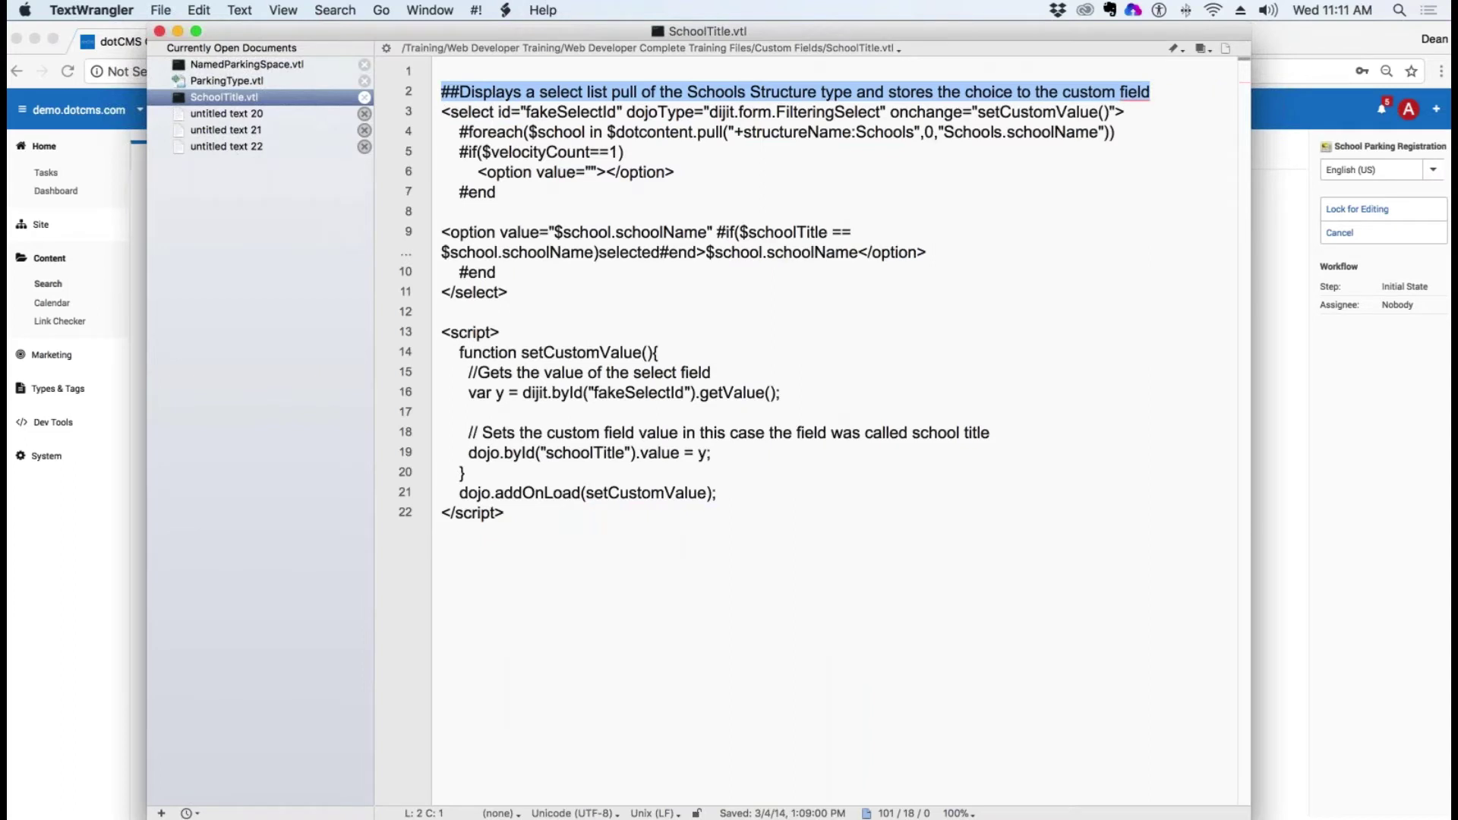
click(586, 169)
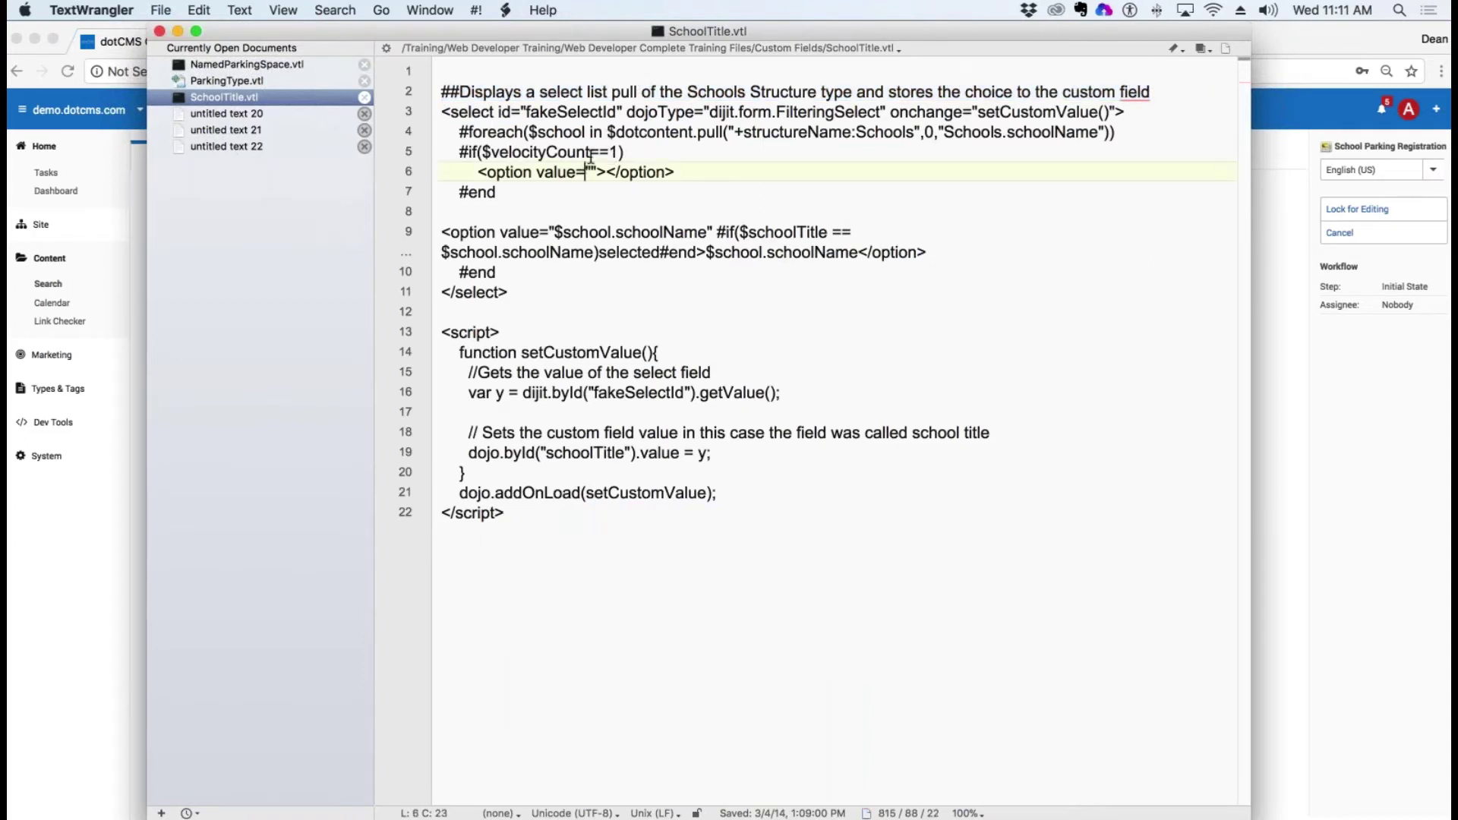
drag(451, 112, 1080, 114)
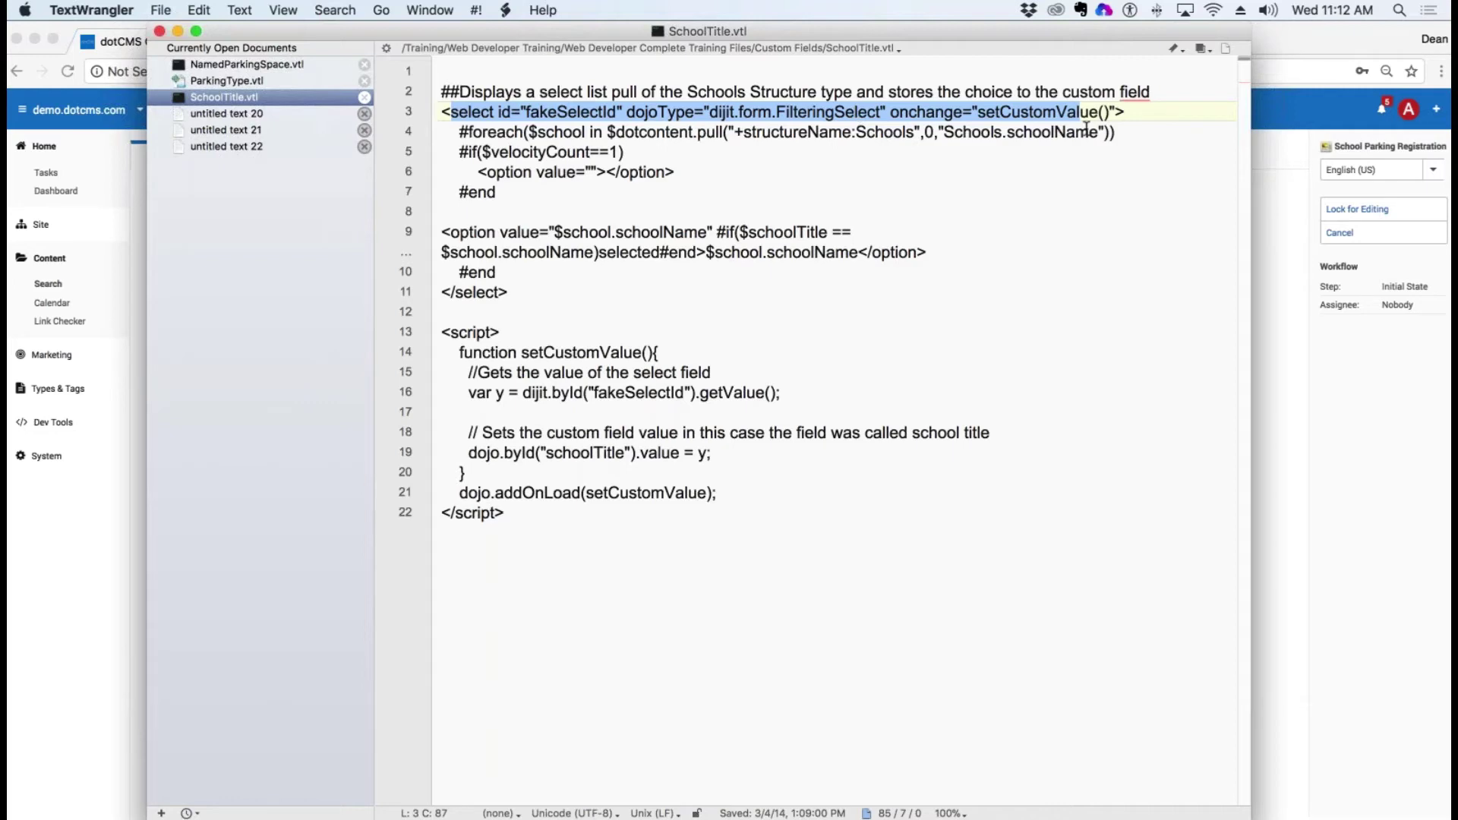
drag(442, 131, 755, 173)
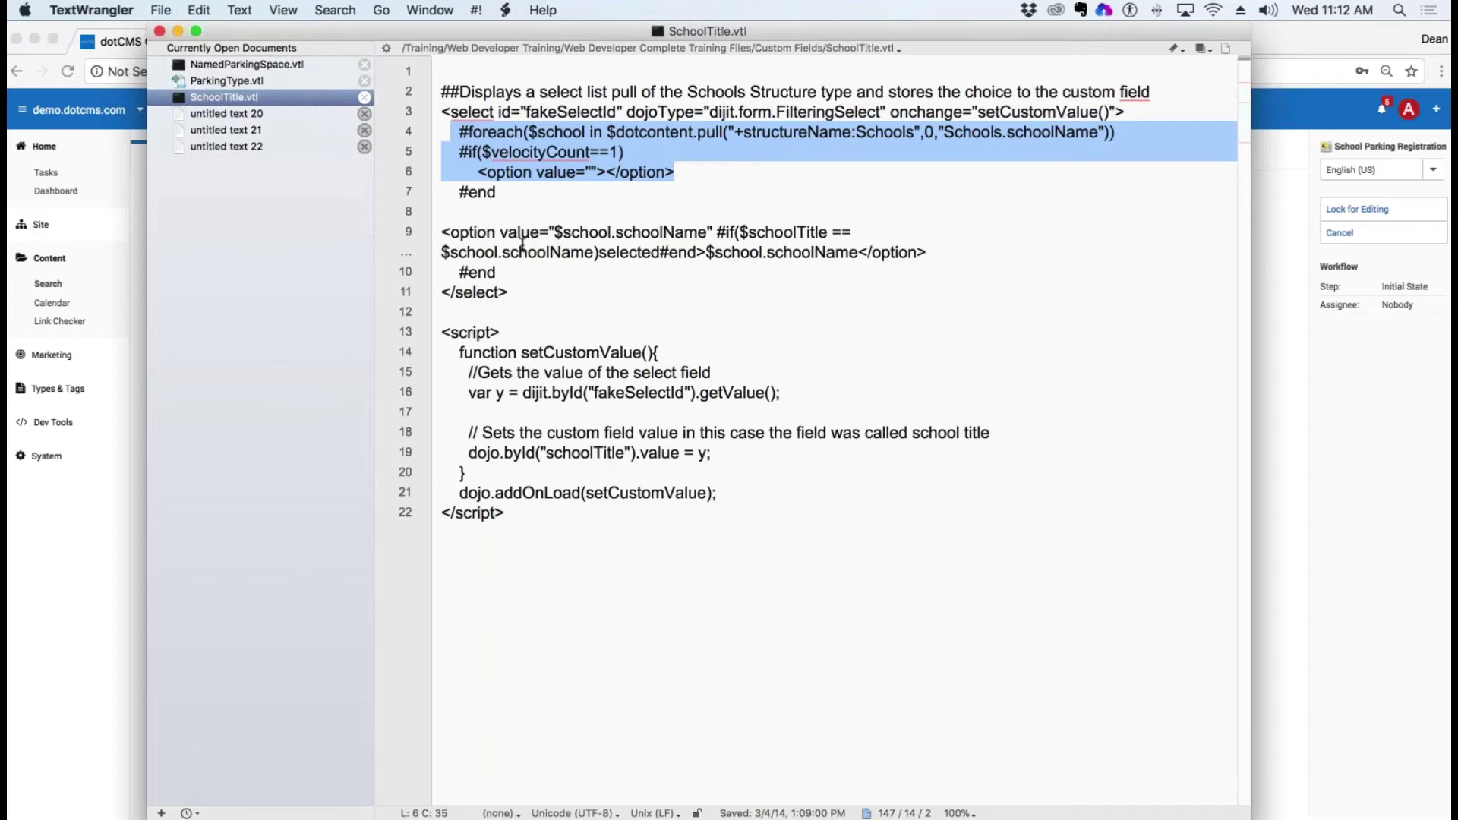
drag(519, 251, 571, 295)
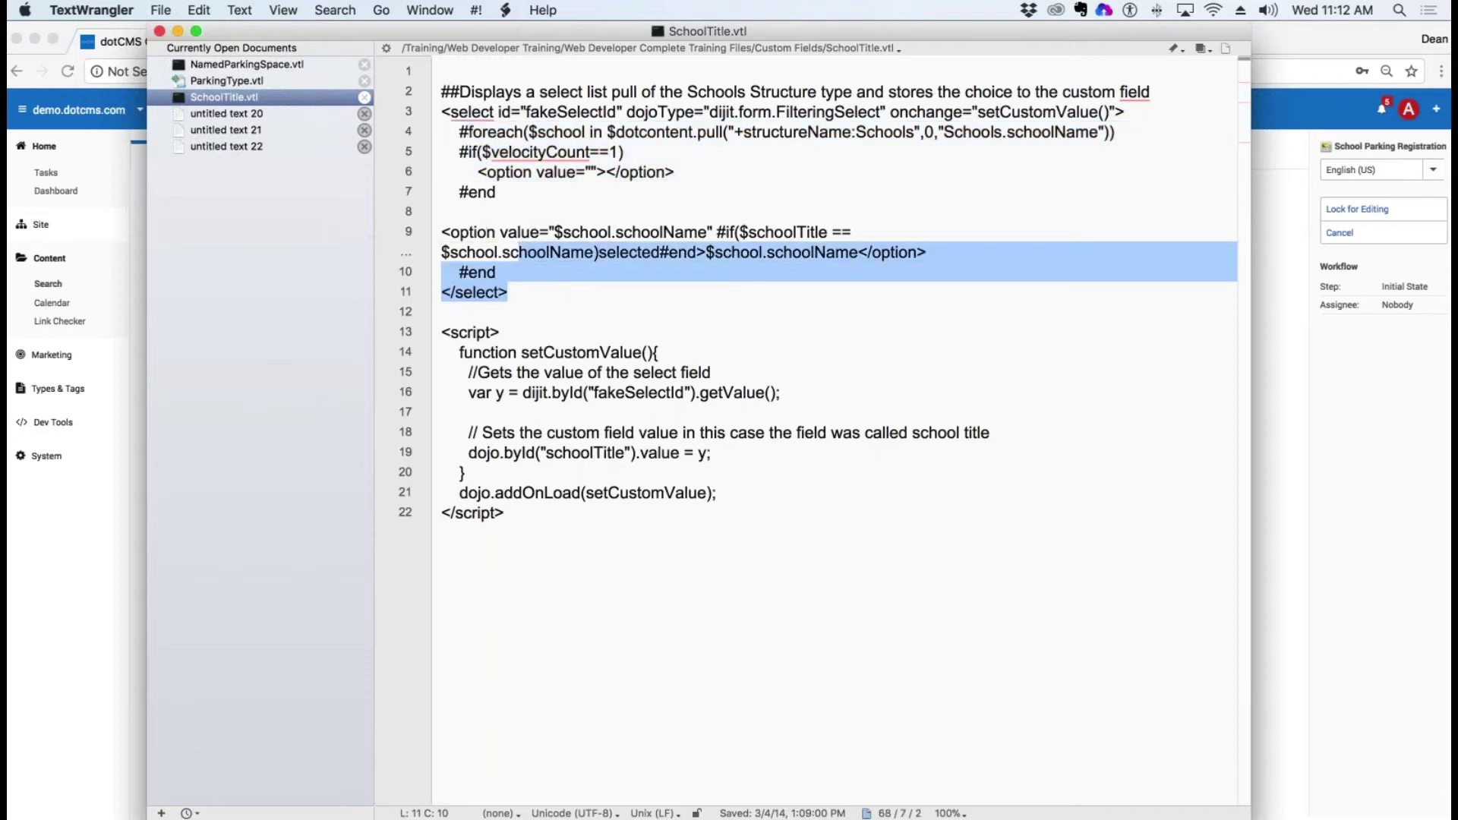
Step: Walk through the script's fakeSelectId getValue lookup, schoolTitle assignment and addOnLoad call, then return to Chrome
click(601, 372)
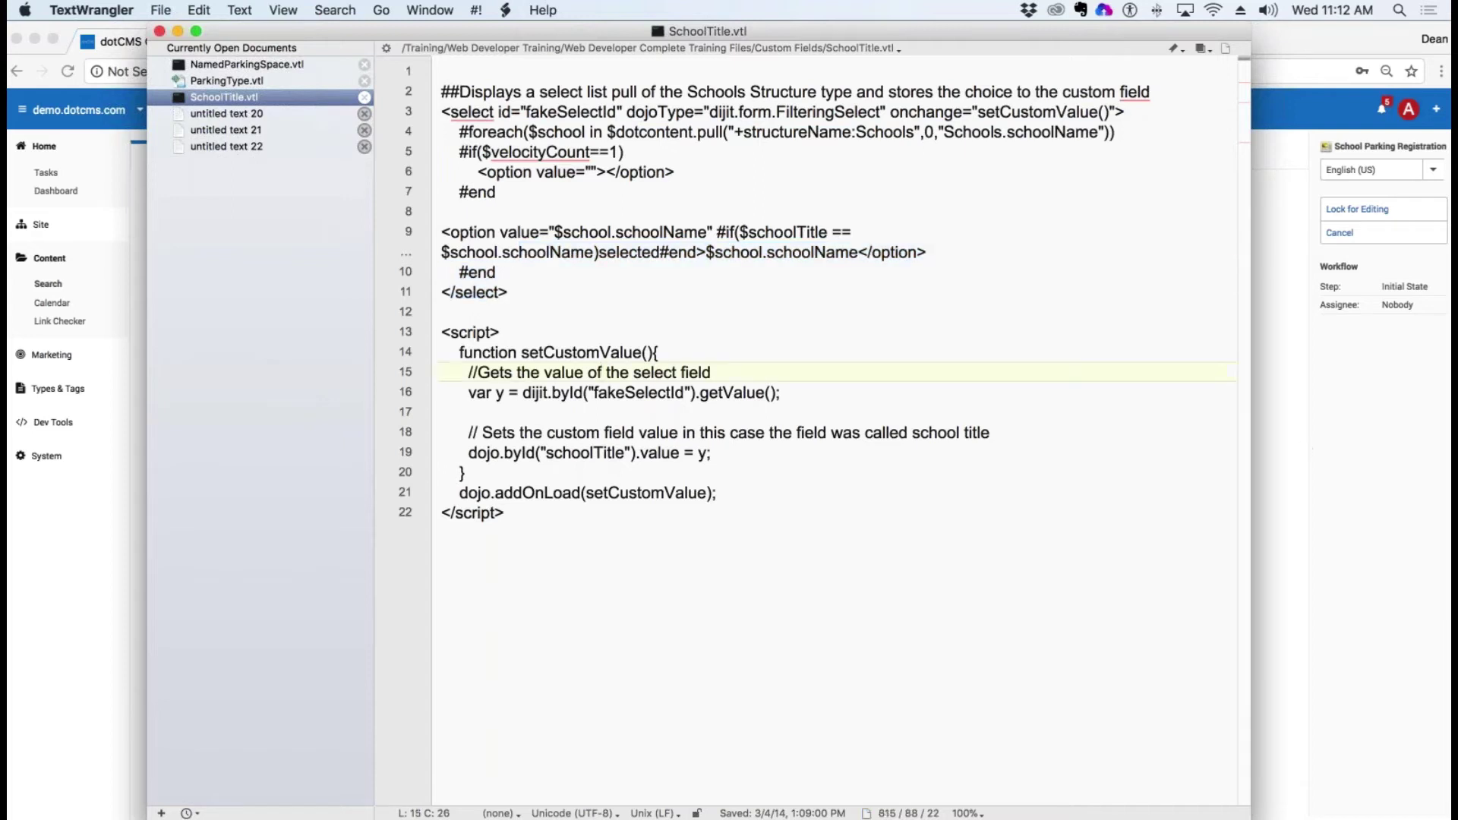
drag(531, 372, 828, 375)
click(563, 392)
drag(565, 394, 761, 394)
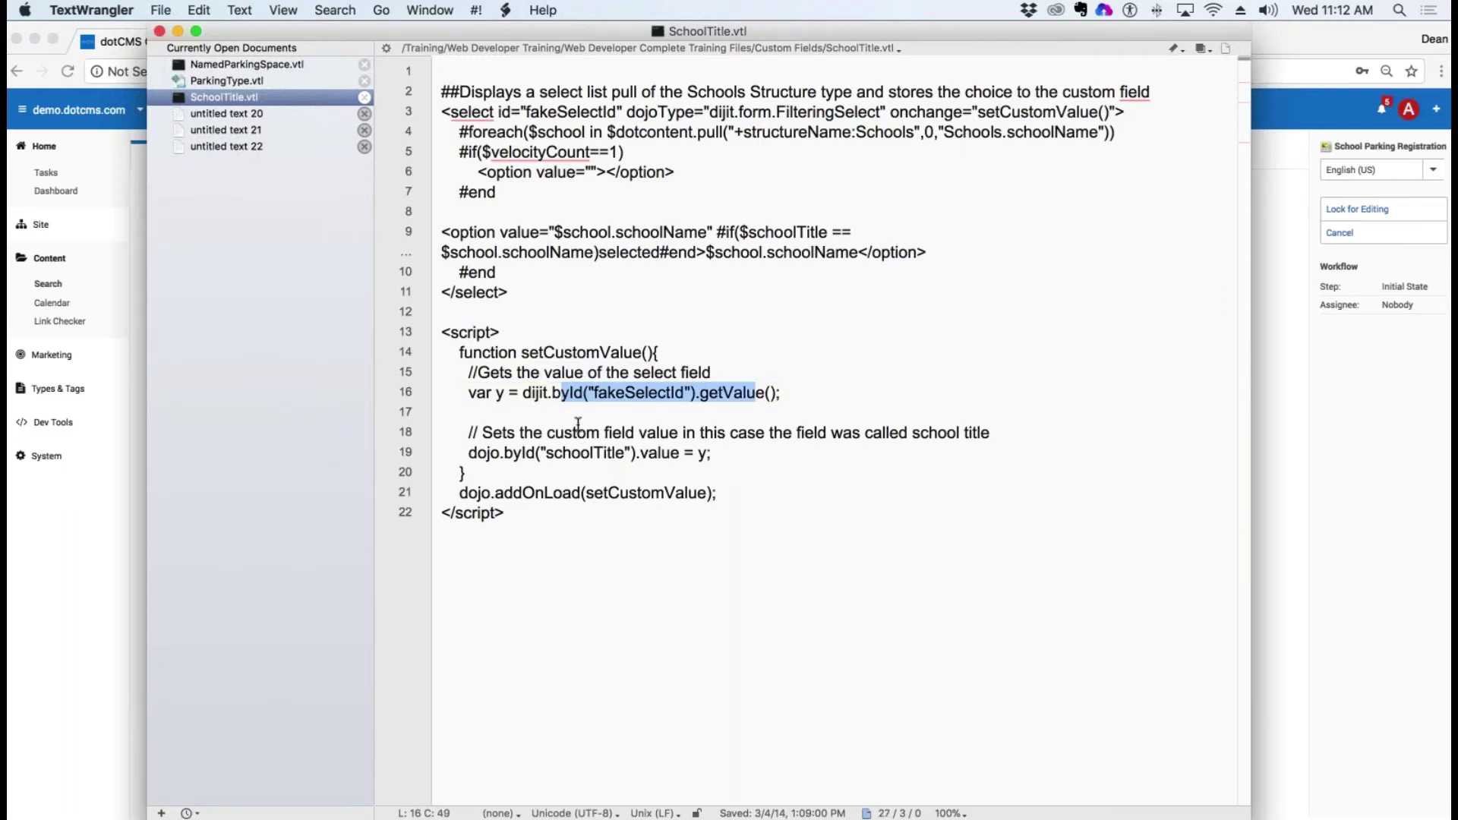
drag(555, 433, 979, 434)
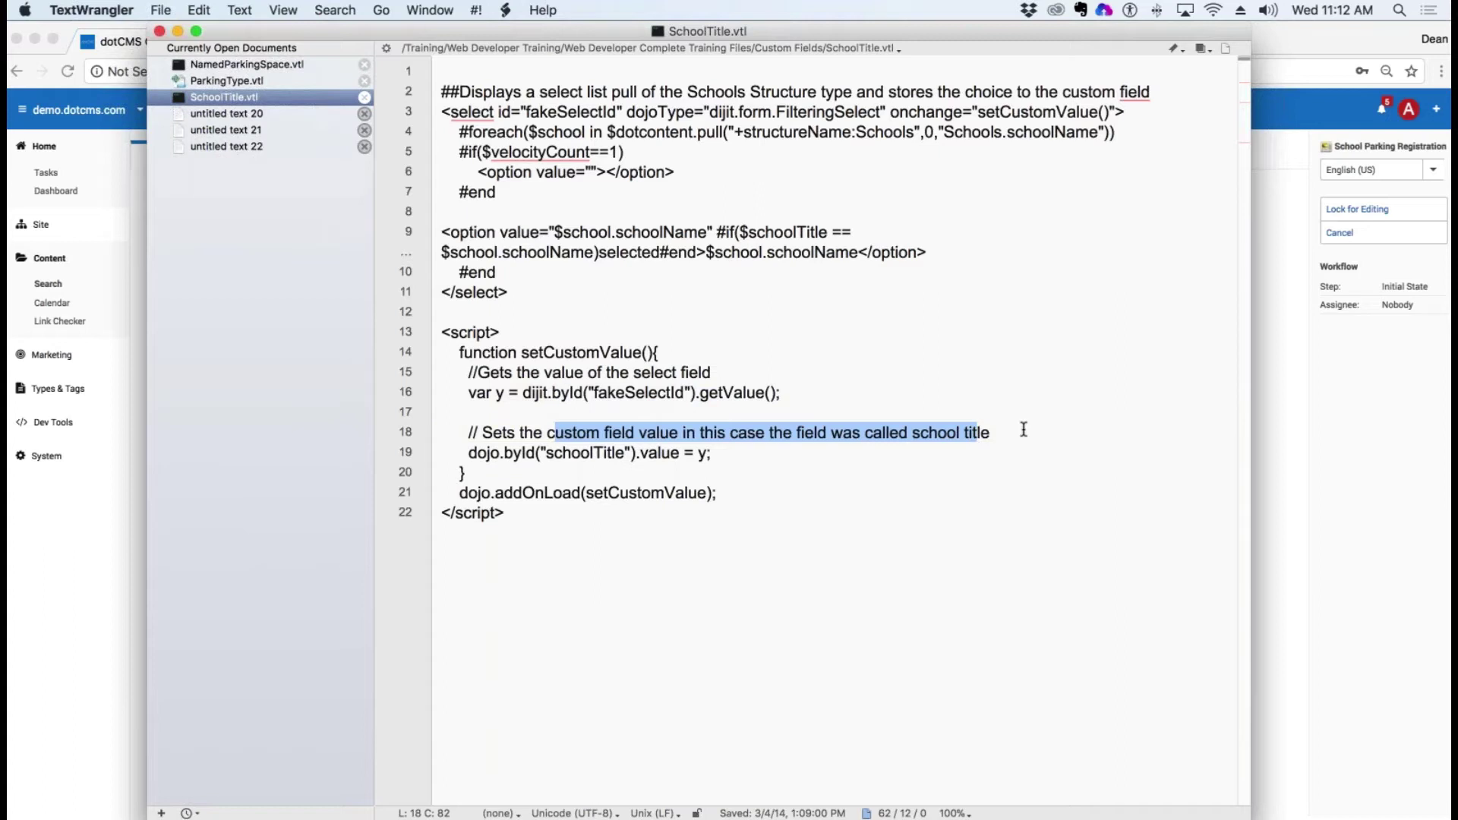
mouse_move(467, 472)
mouse_down()
mouse_move(648, 453)
mouse_move(477, 453)
mouse_up()
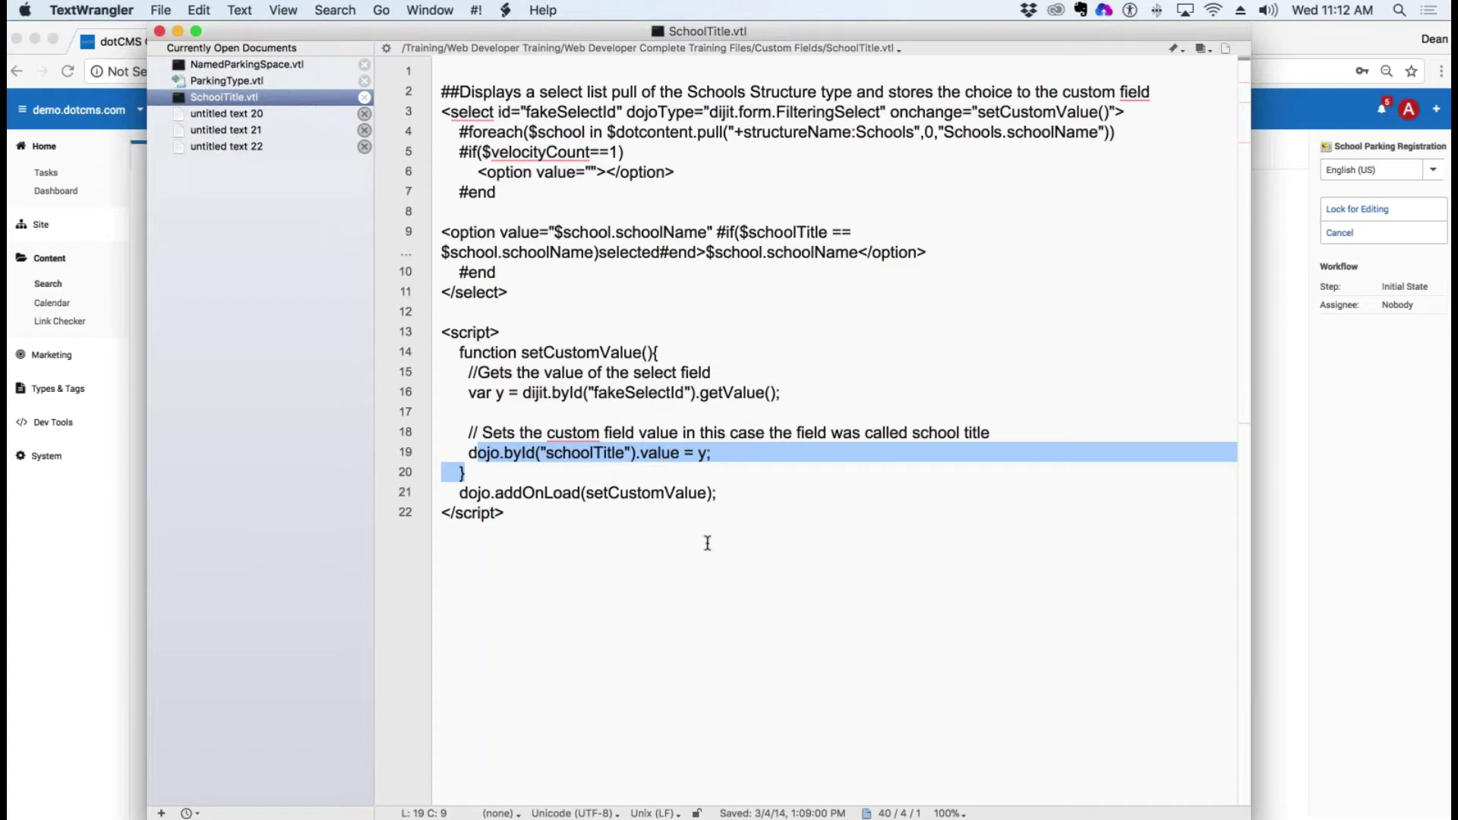
drag(520, 392, 780, 392)
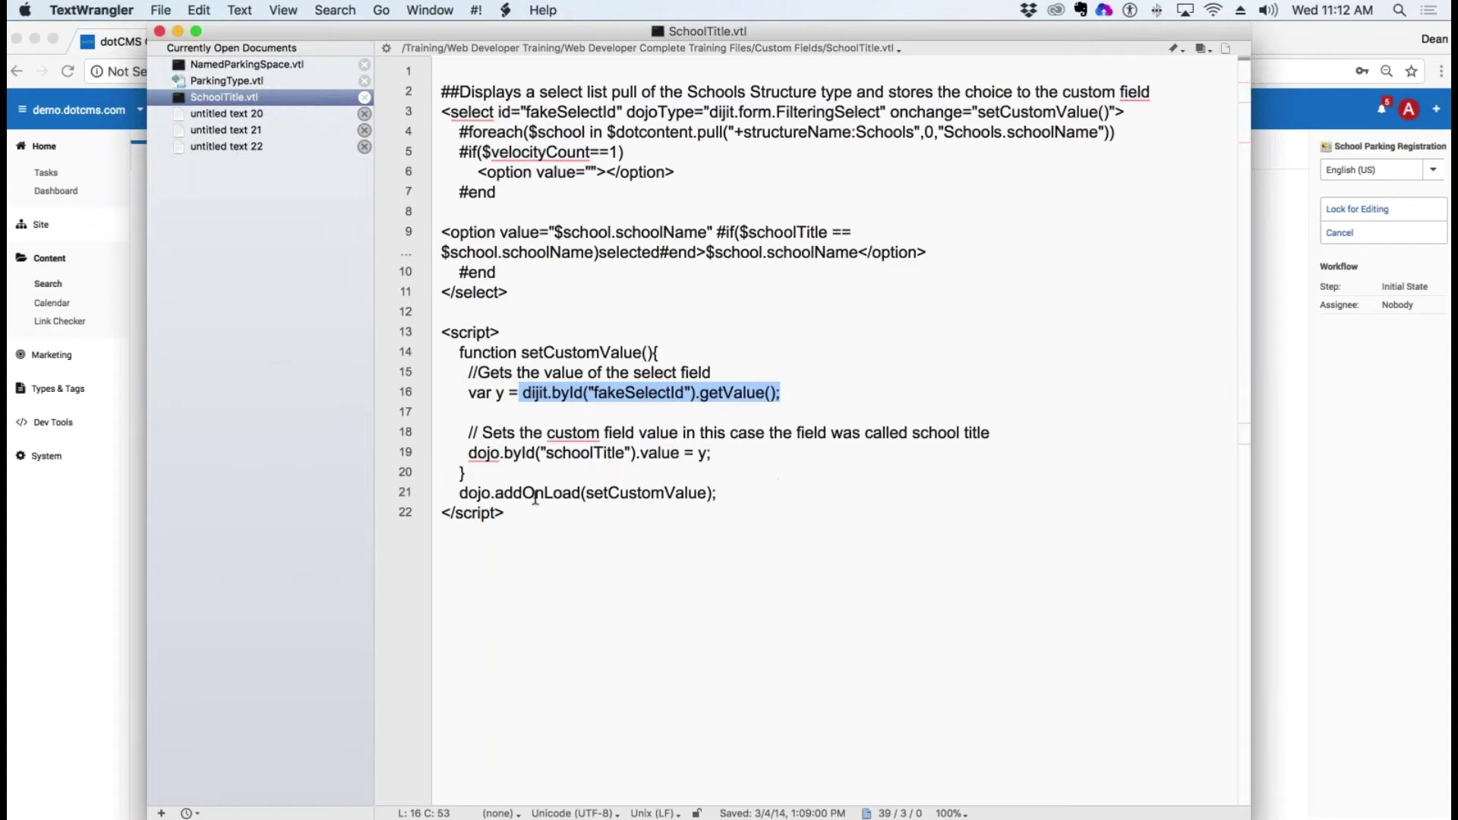
drag(513, 493, 706, 493)
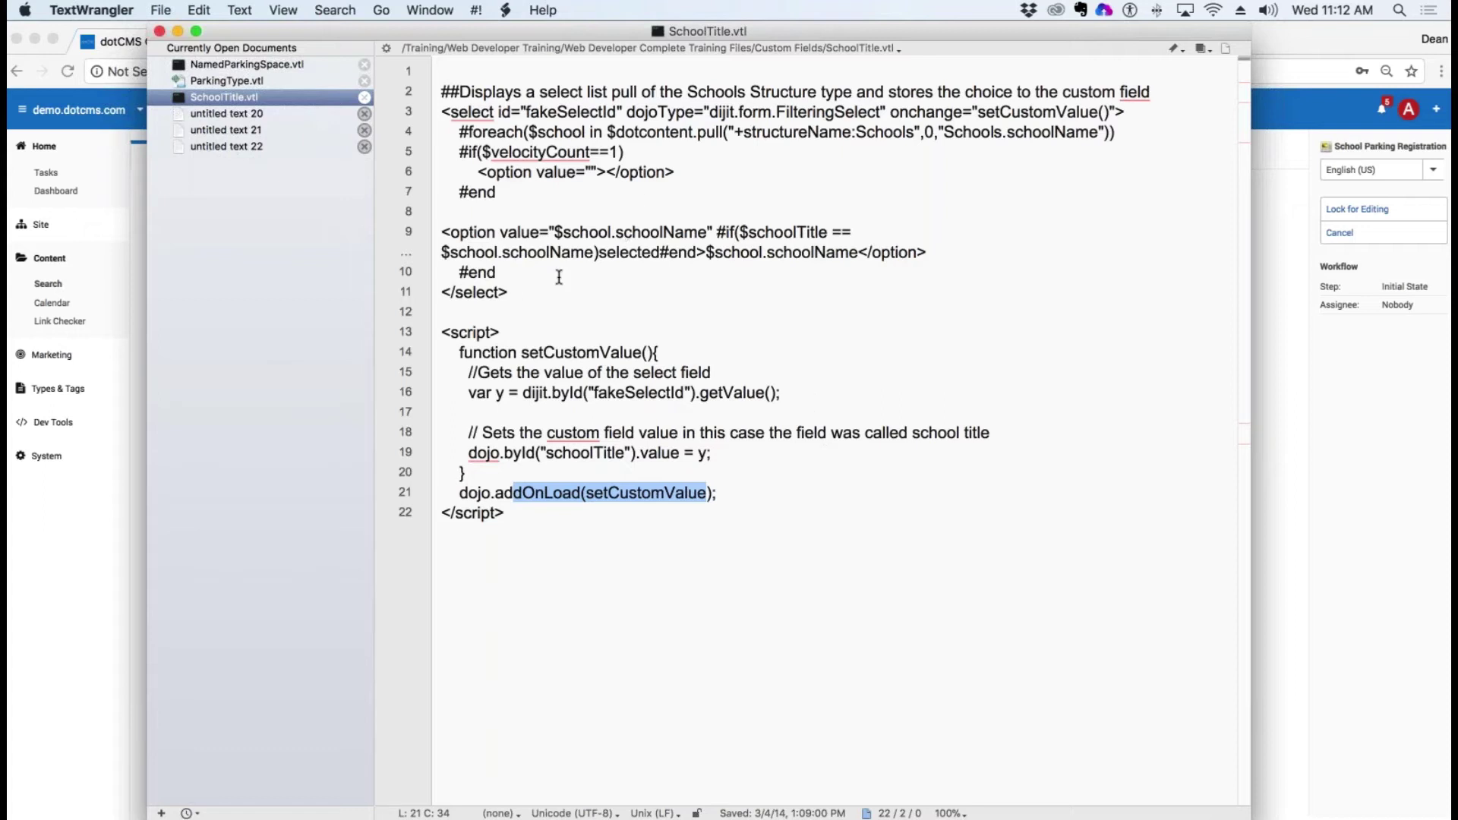
click(217, 253)
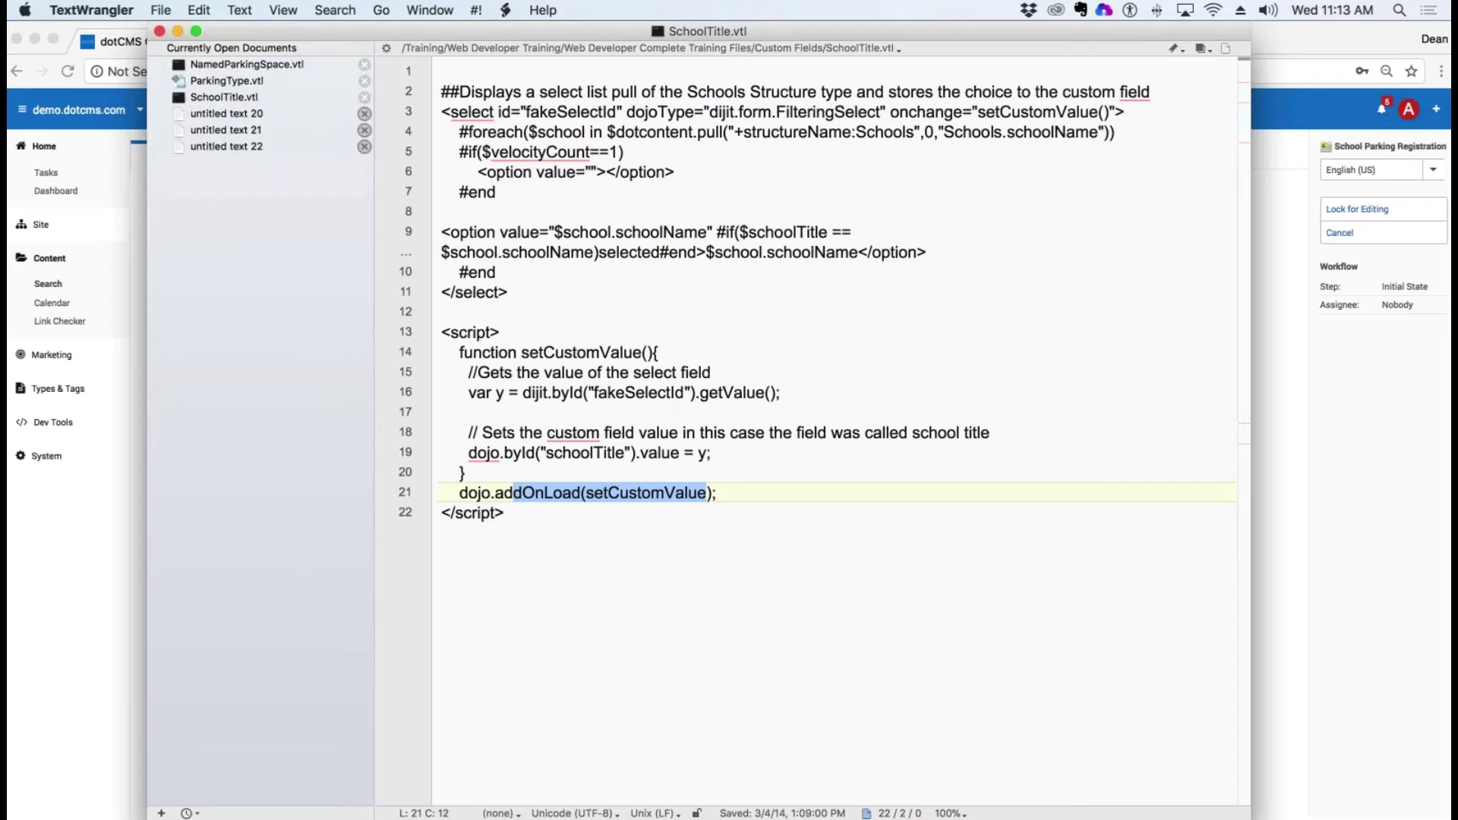
key(super+Tab)
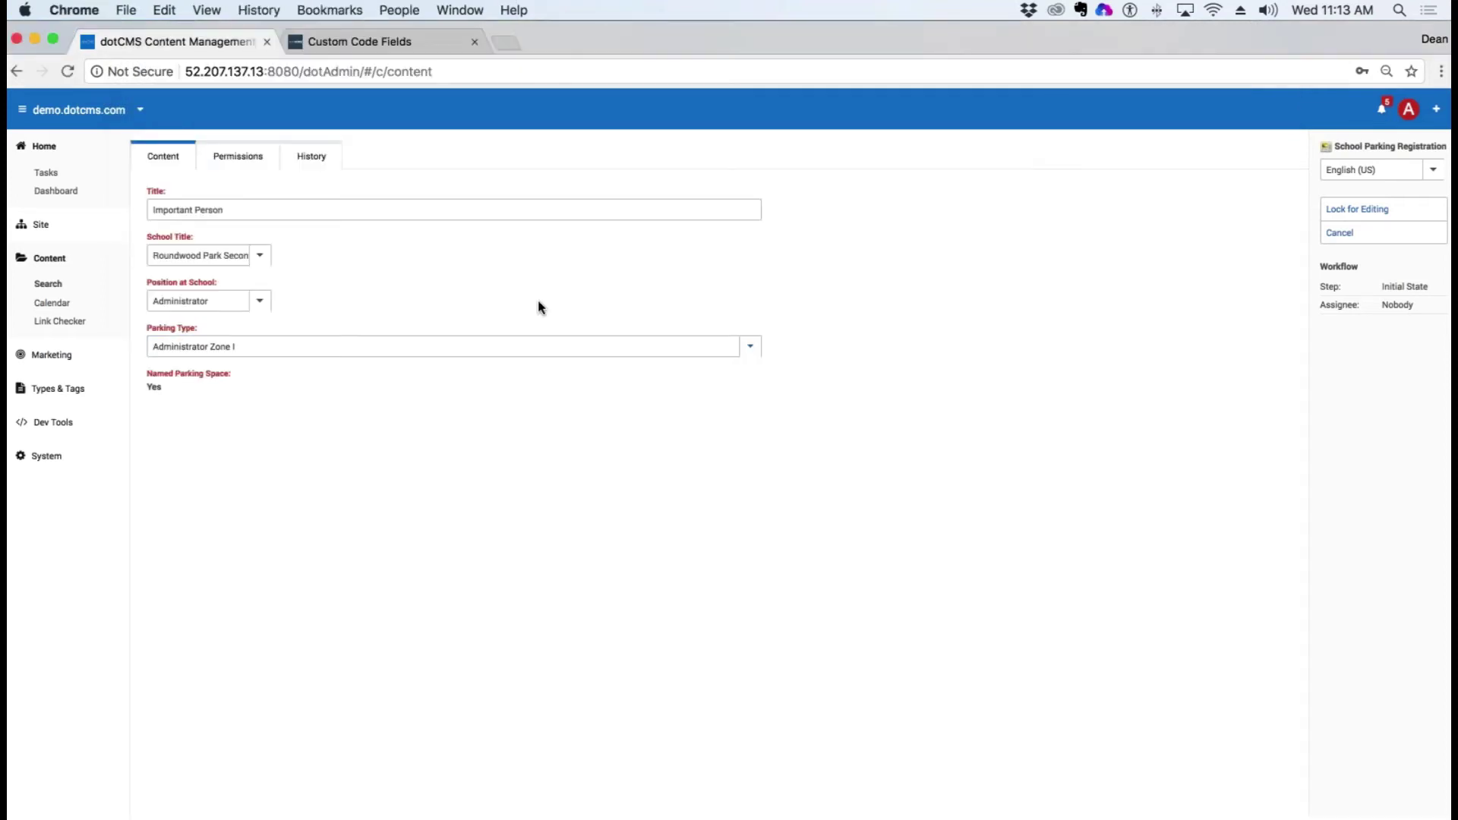
Step: Cancel the parking entry edit and search Content Types for 'media' to open Media
click(585, 210)
click(1350, 235)
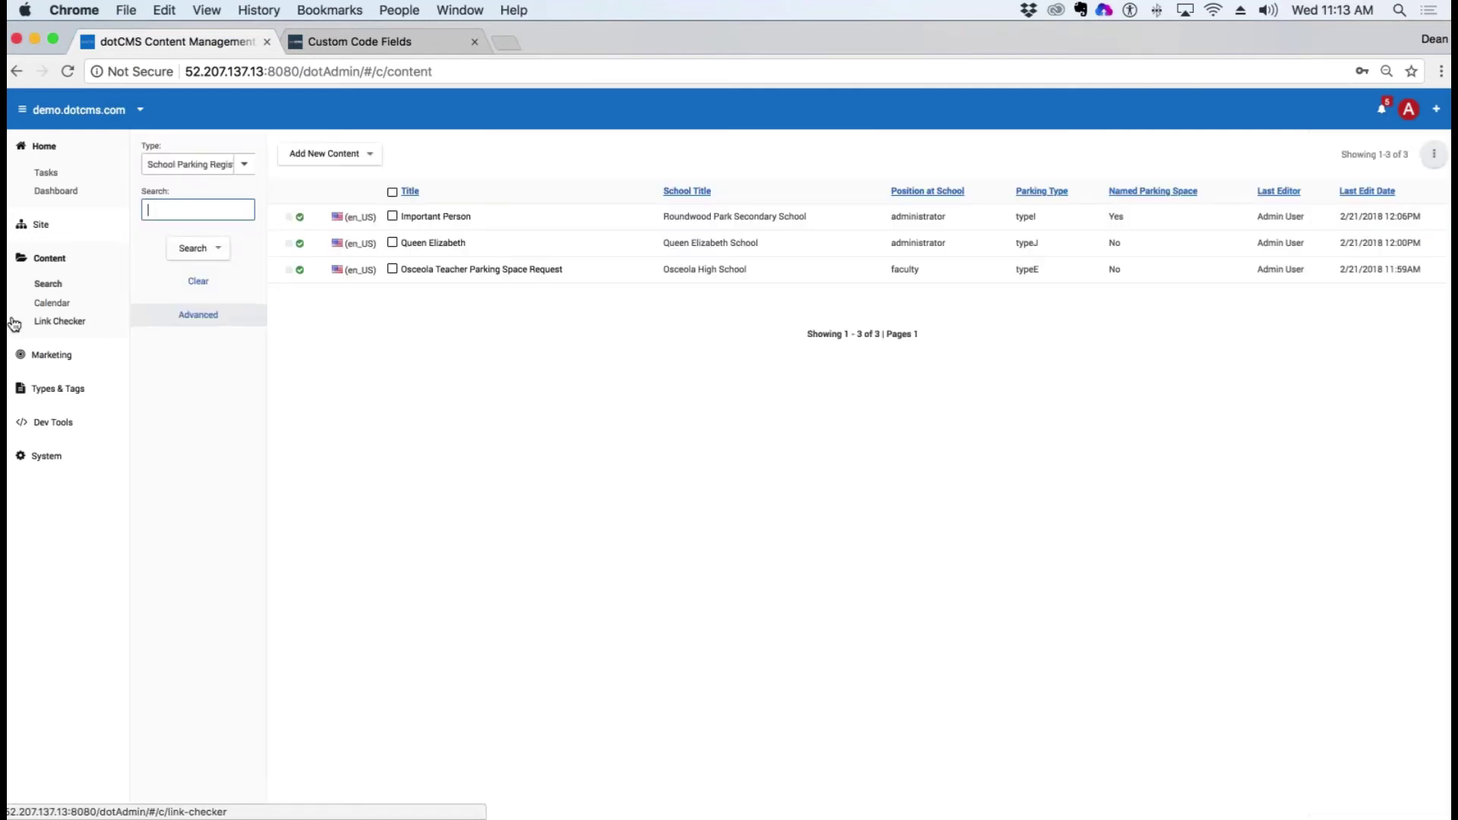
click(64, 391)
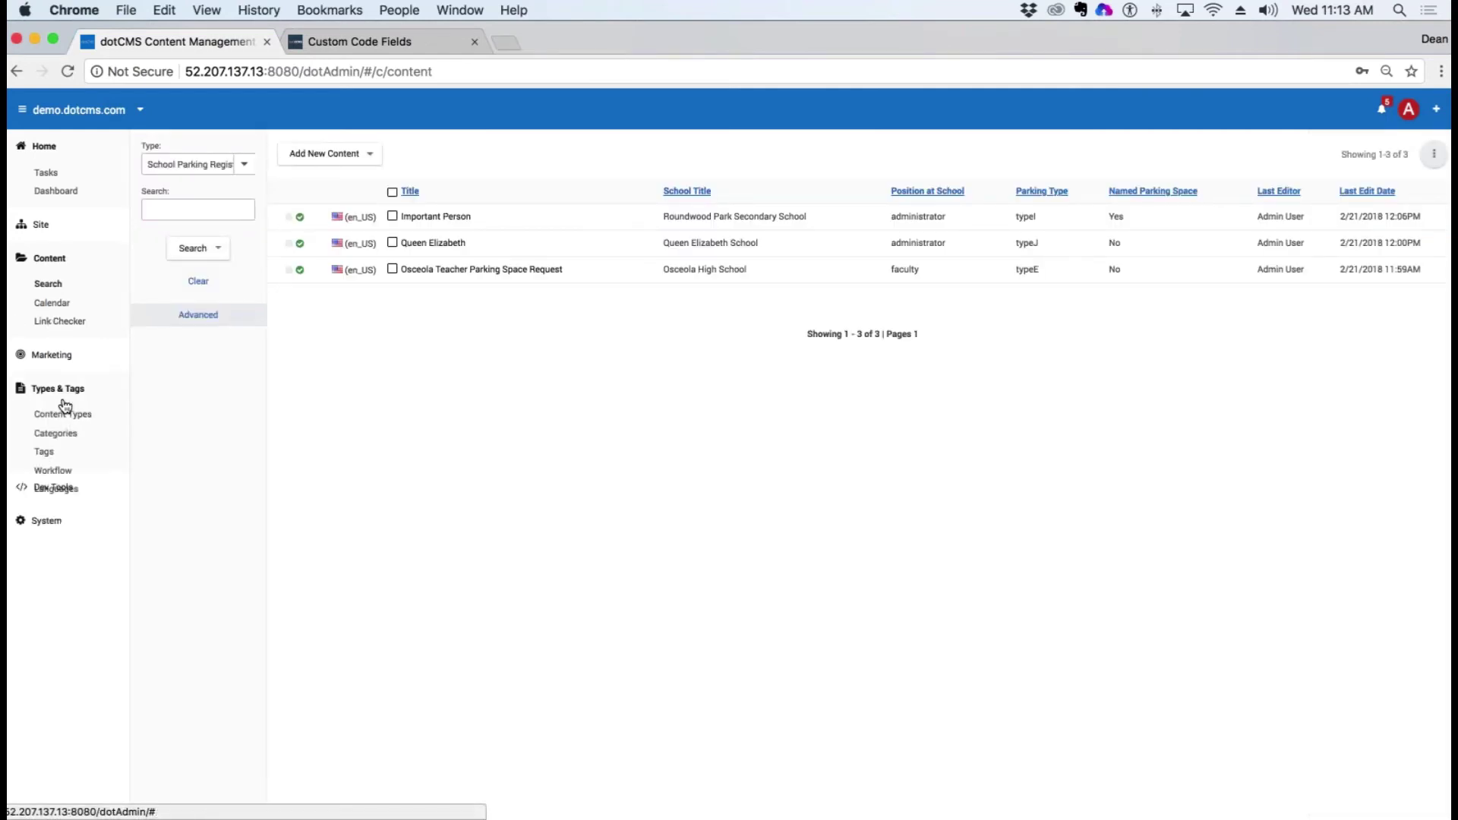
click(62, 414)
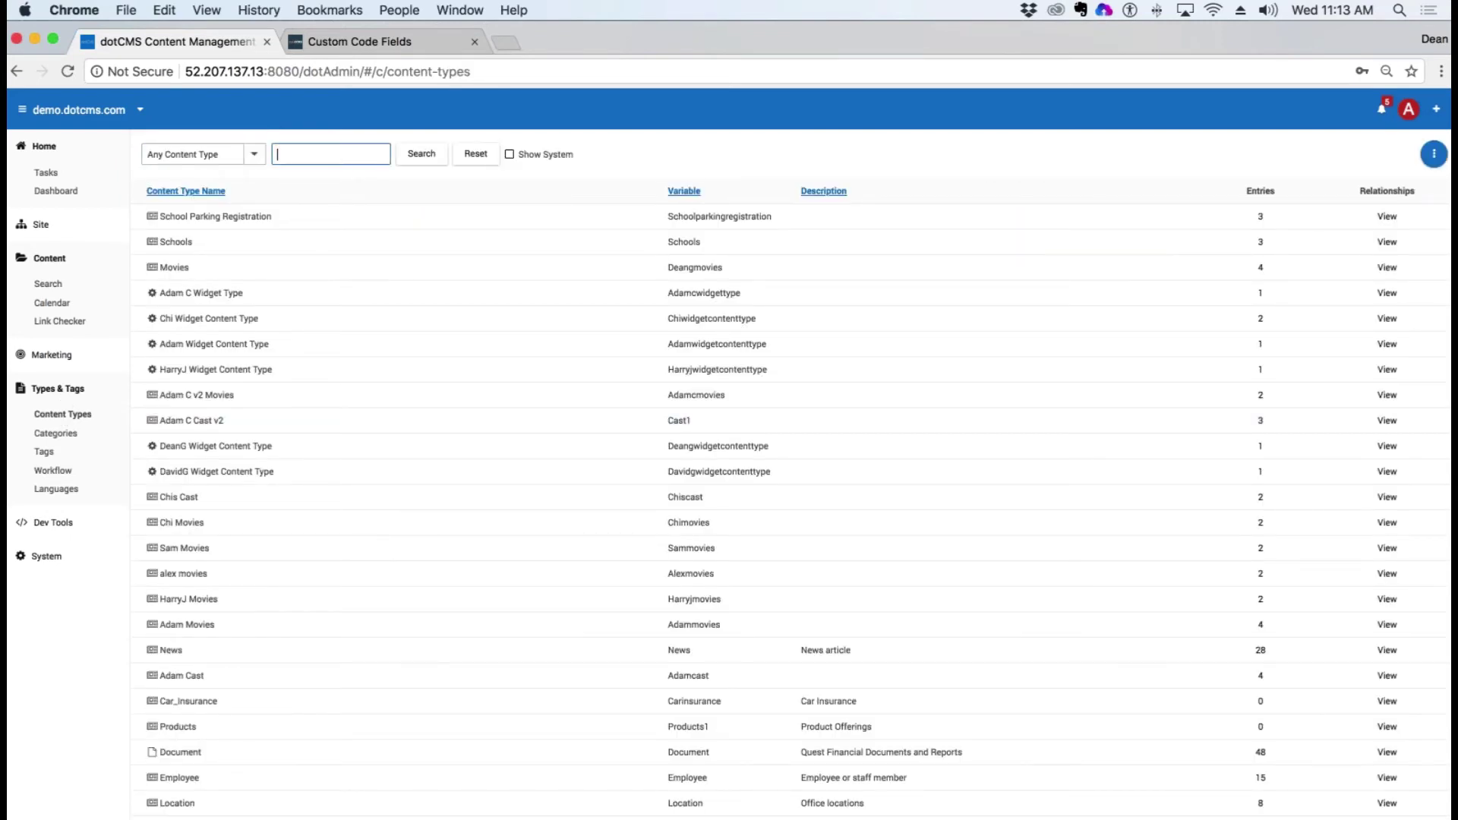
text(media)
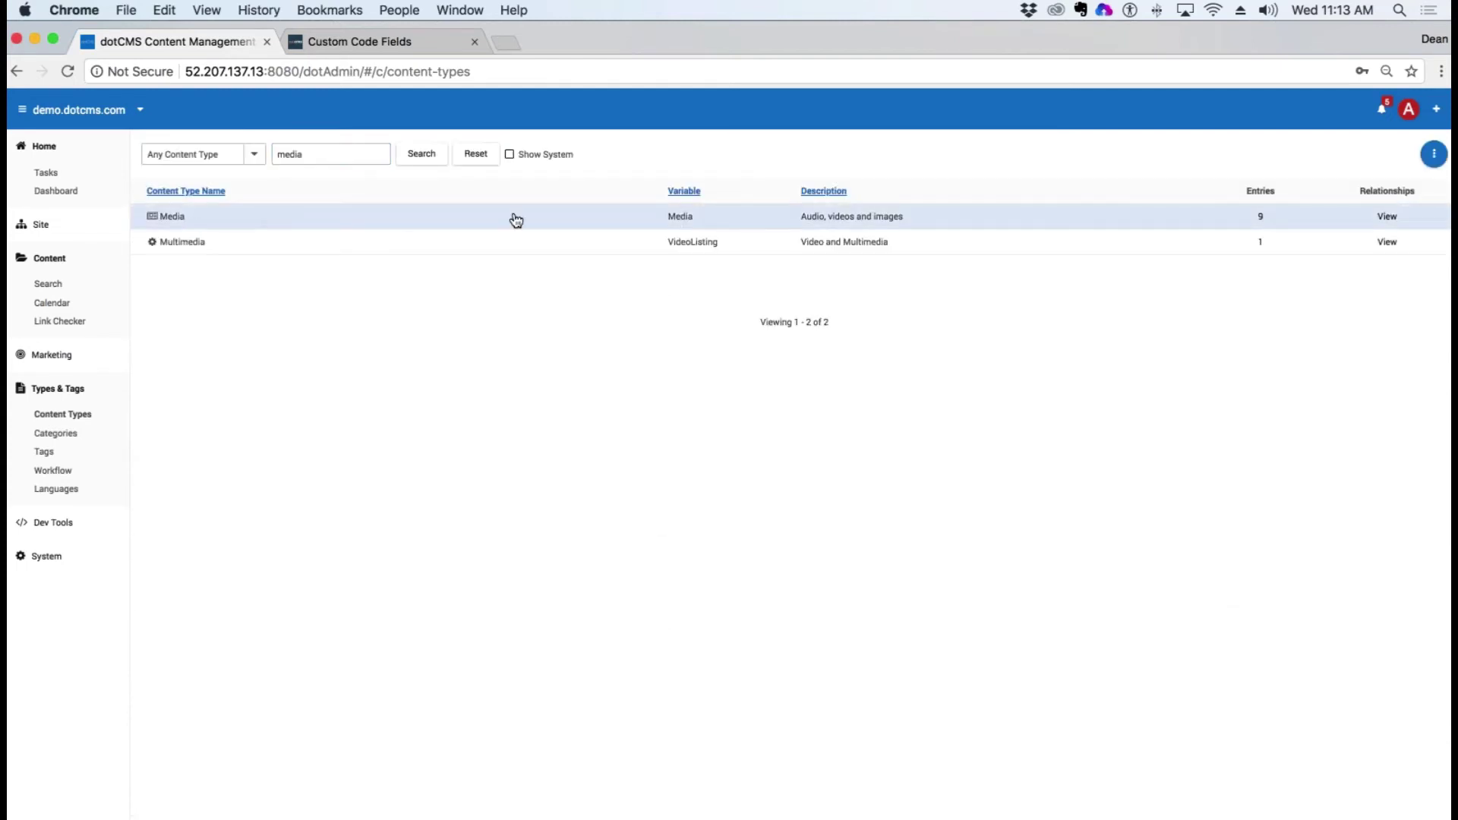
click(514, 222)
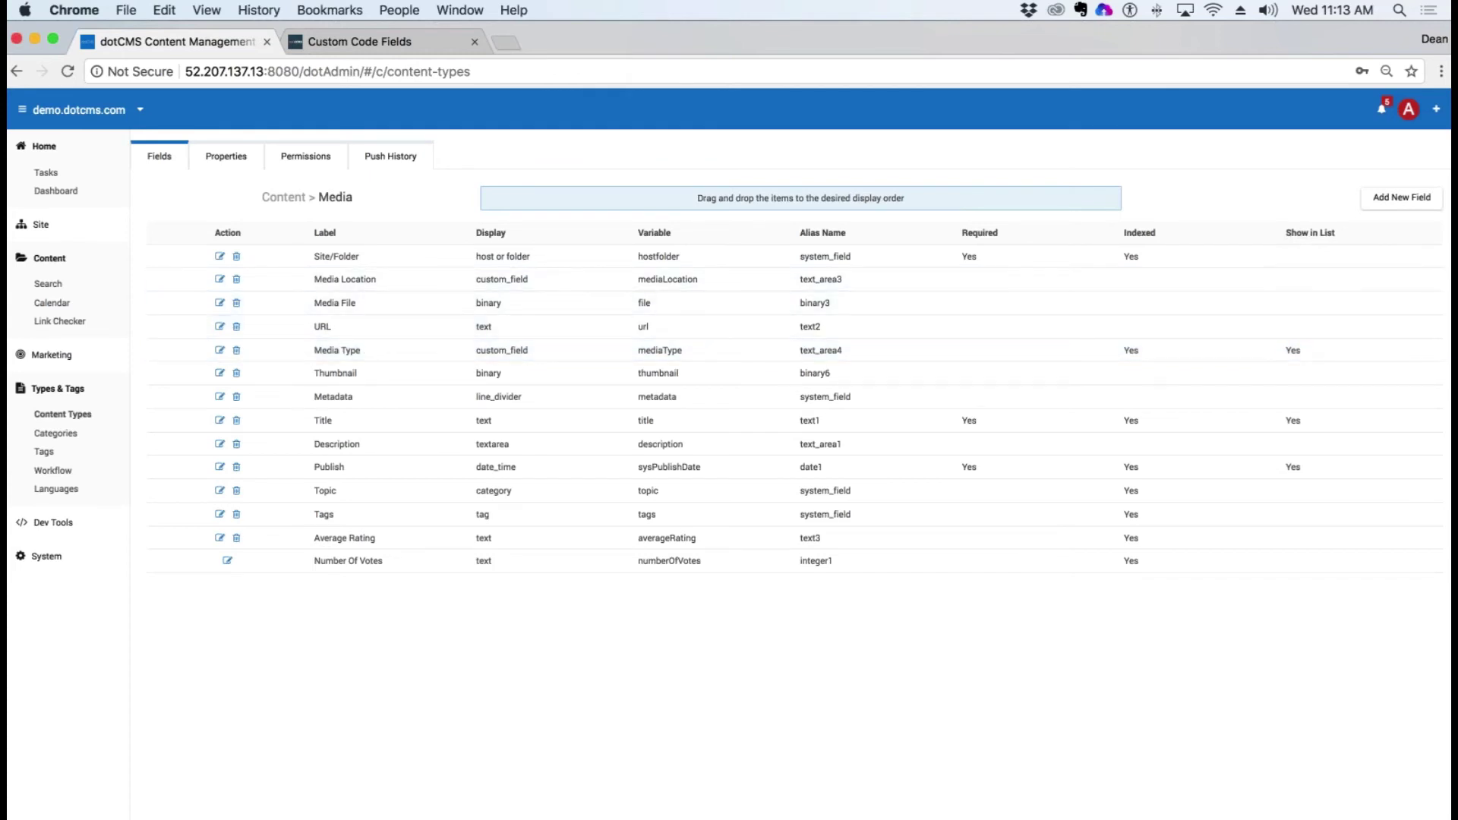
Step: Open a Media item from content search, go back, and start a new Media entry
click(50, 258)
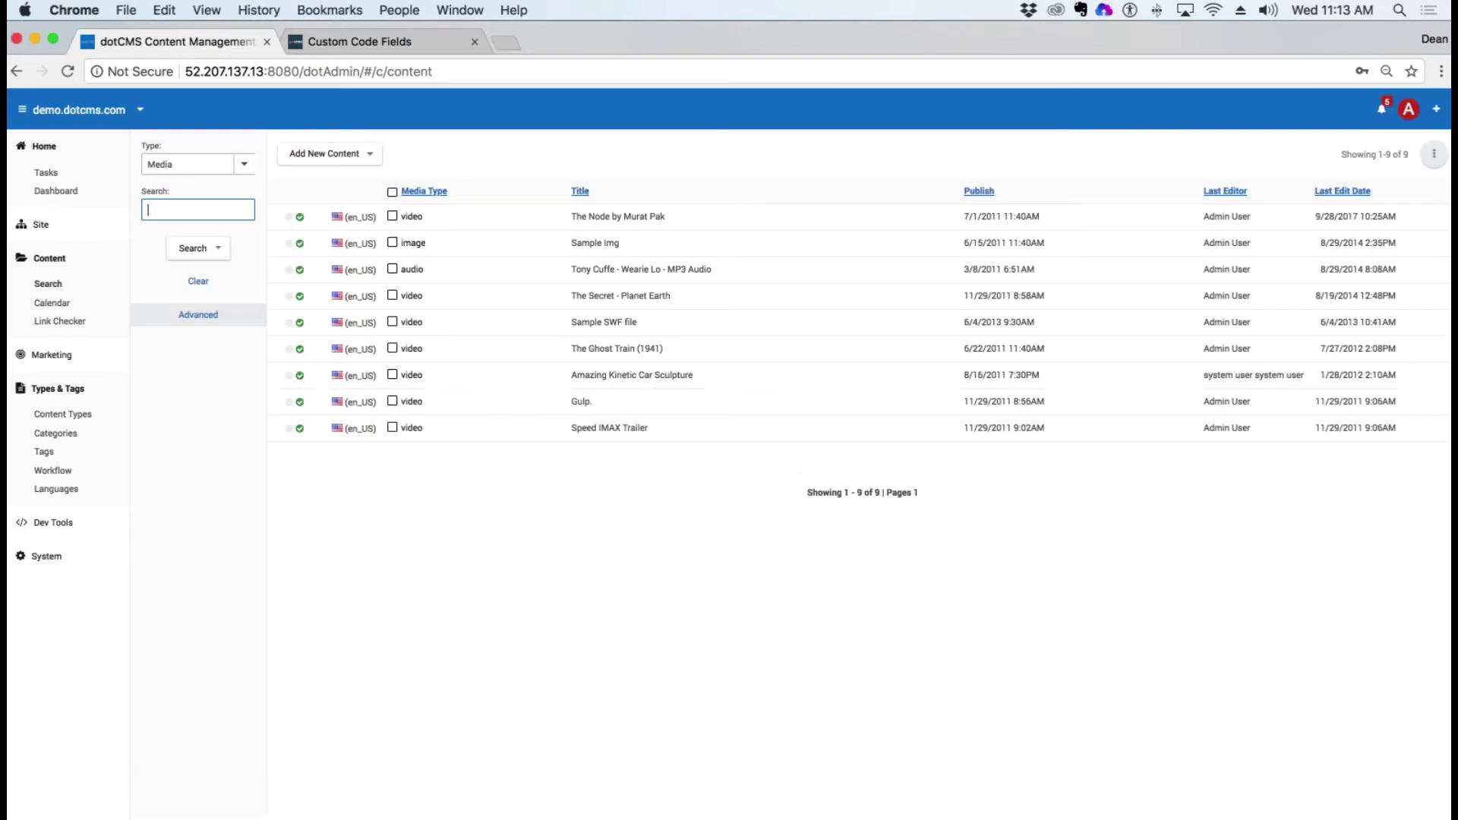
click(445, 216)
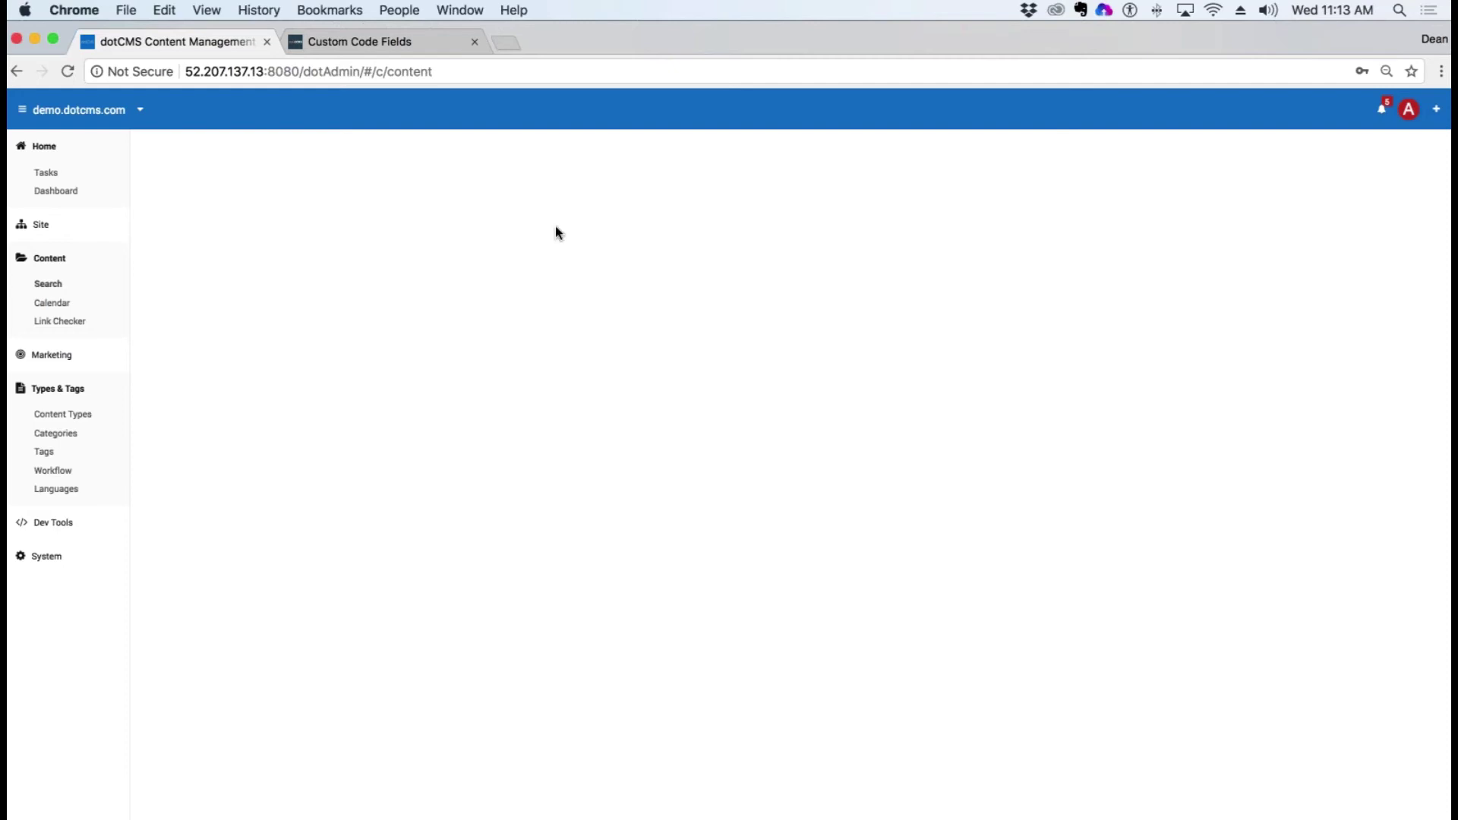
click(17, 71)
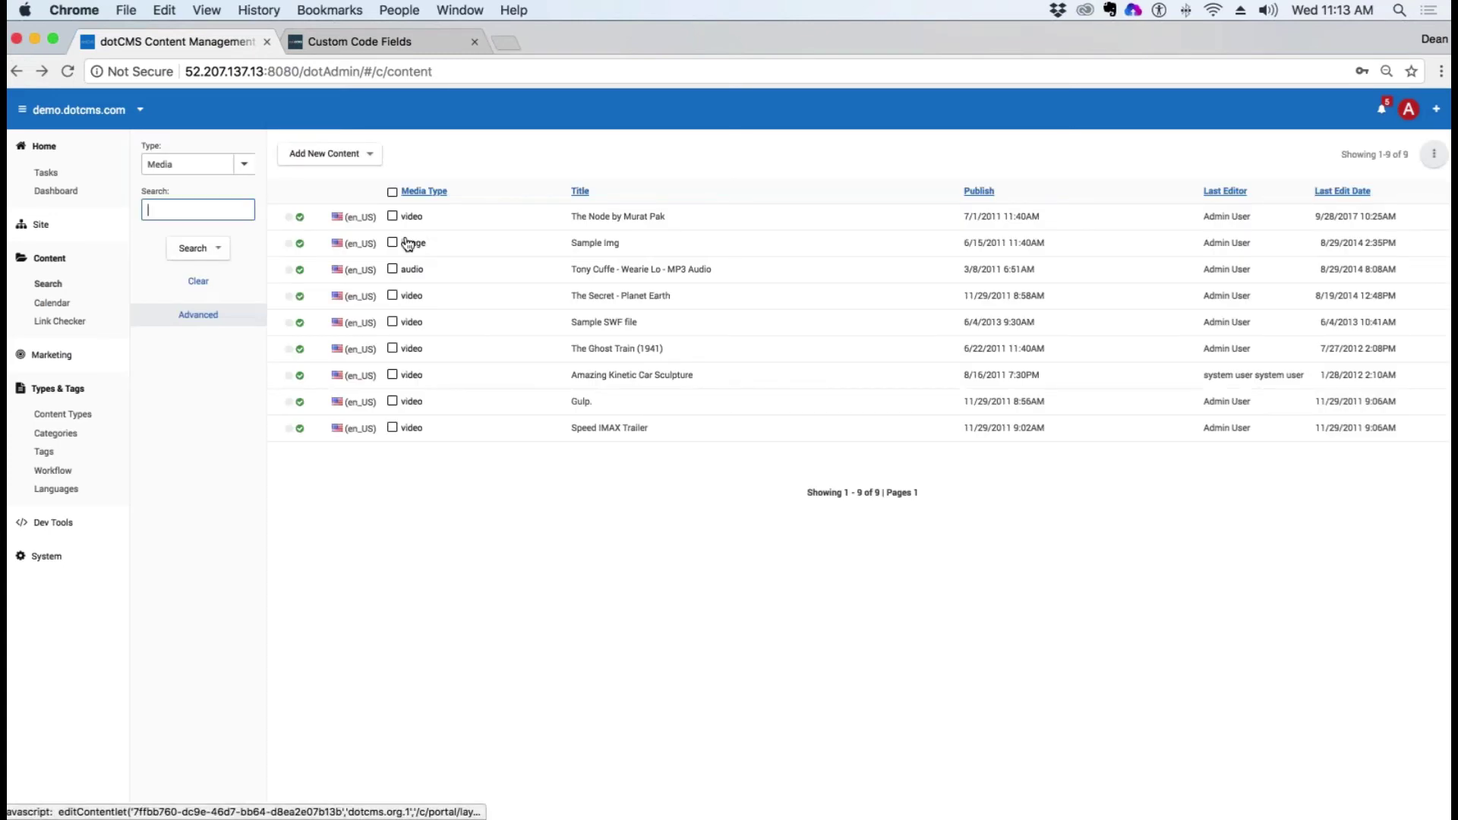
click(312, 153)
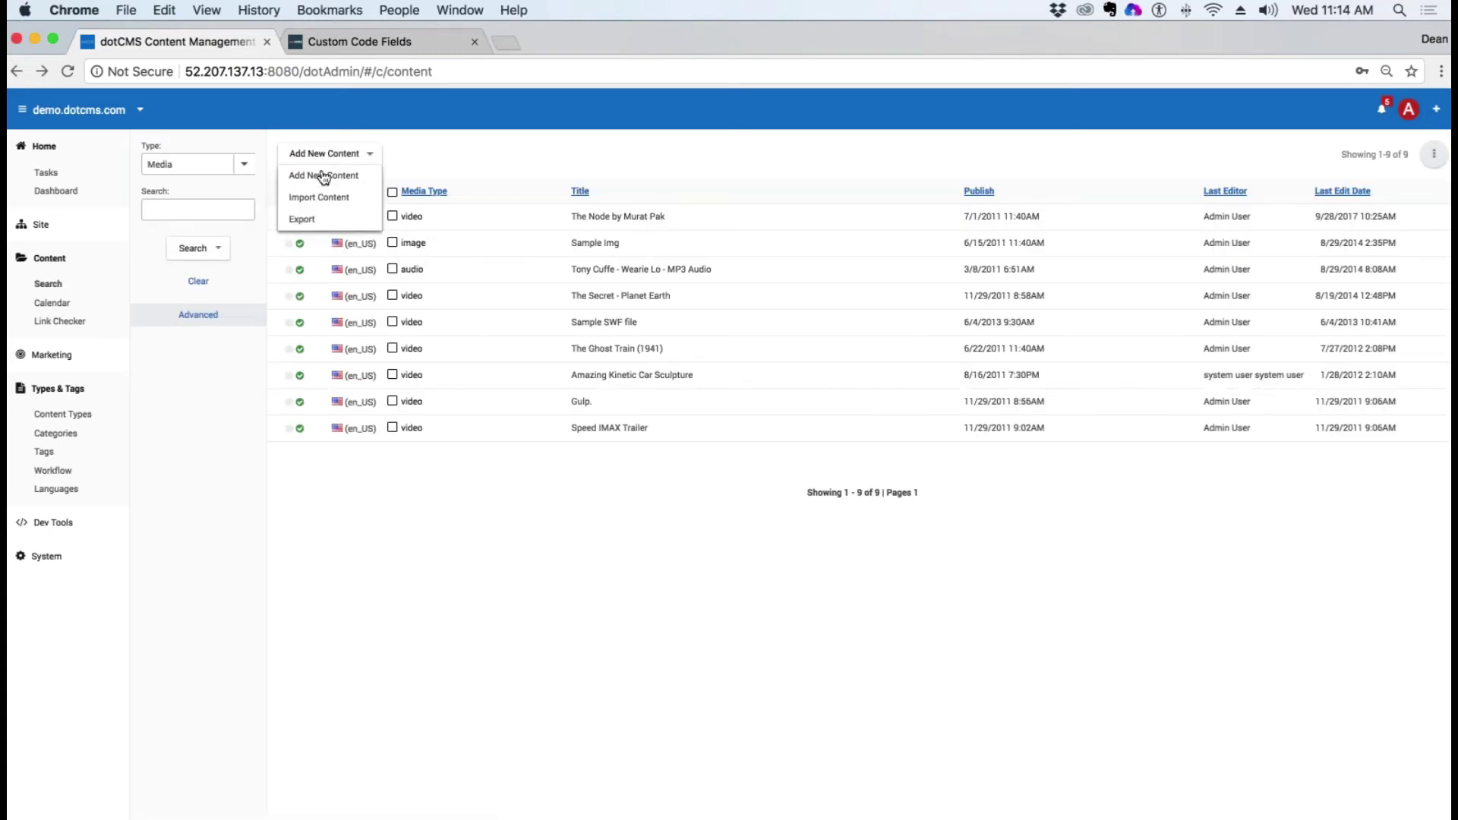
click(325, 177)
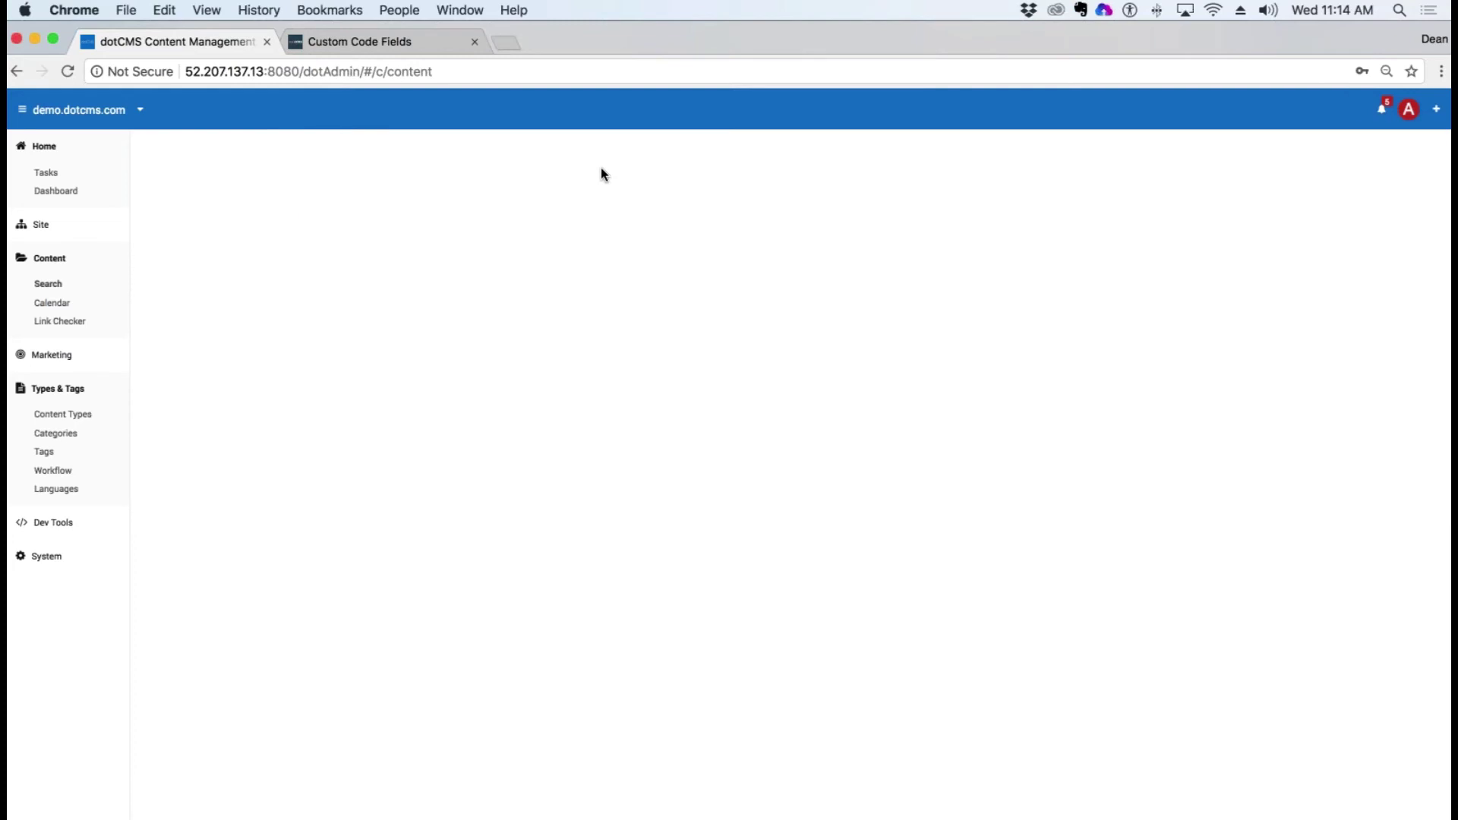
Step: Copy the server host and port 52.207.137.13:8080 from the address bar
click(304, 71)
drag(301, 72, 184, 72)
key(super+c)
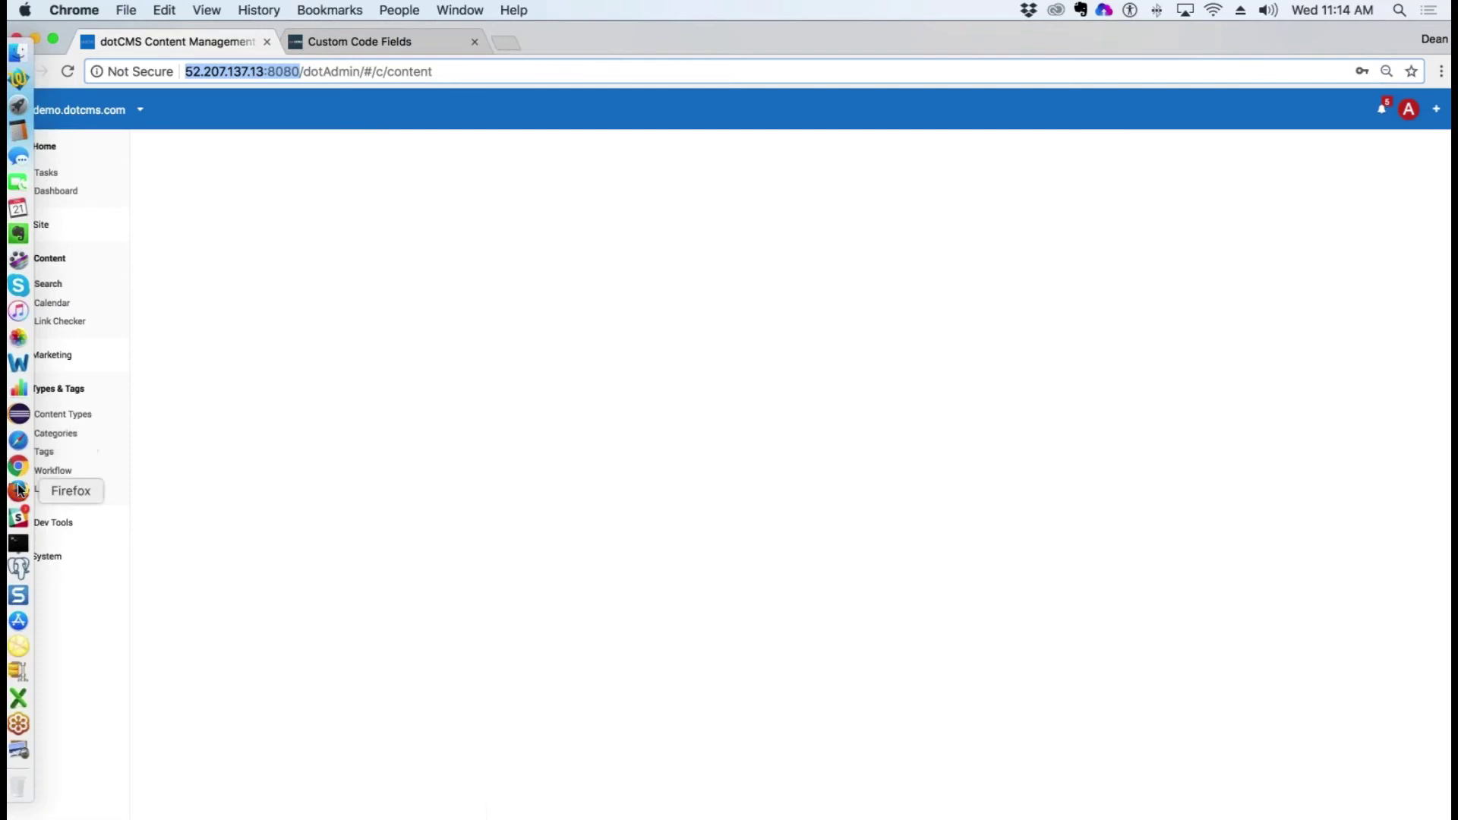
Step: In Firefox, load the 52.207.137.13:8080 admin in a new tab and sign in with saved credentials
click(17, 490)
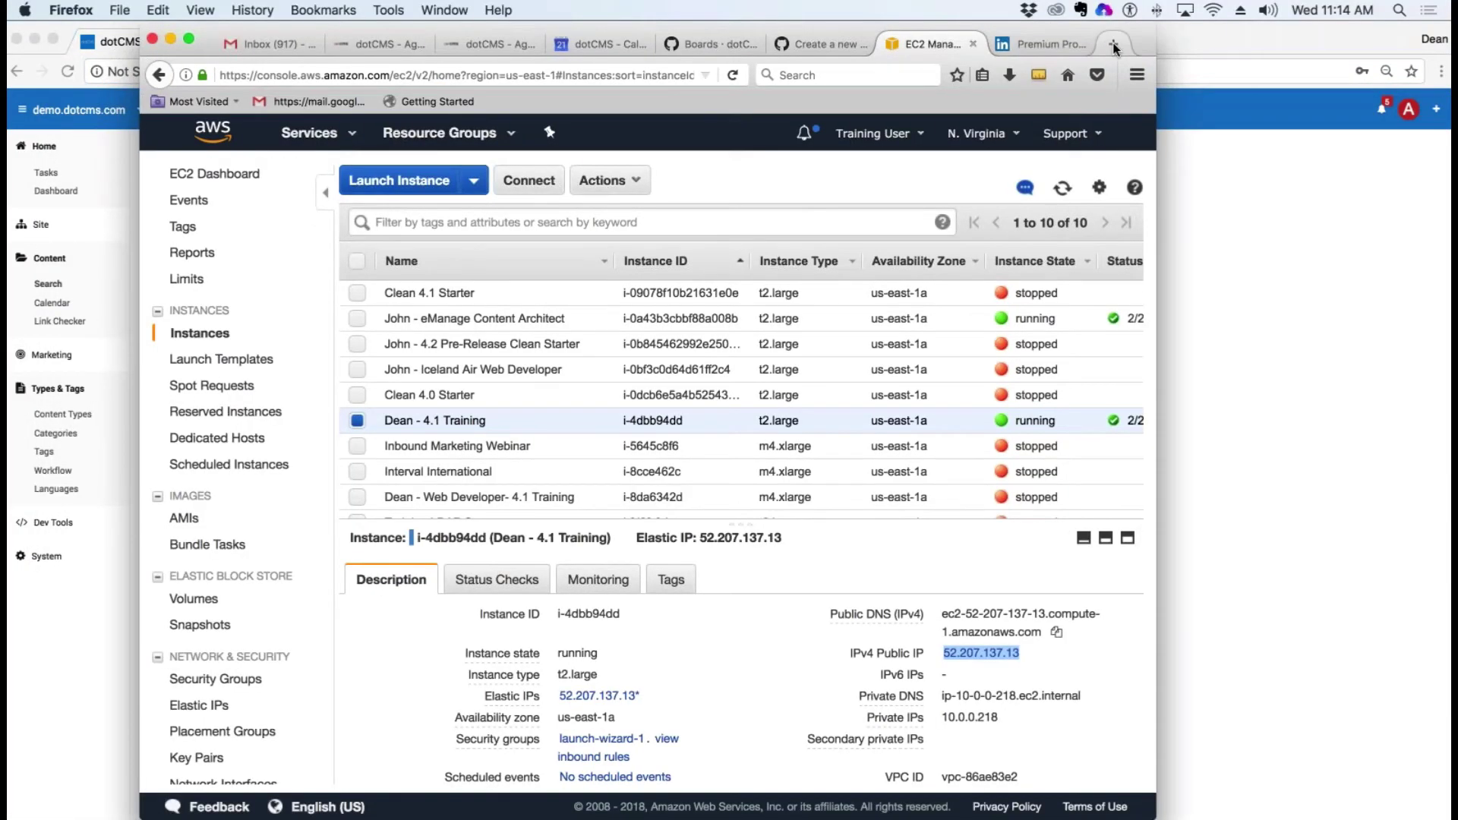
click(1113, 43)
key(super+v)
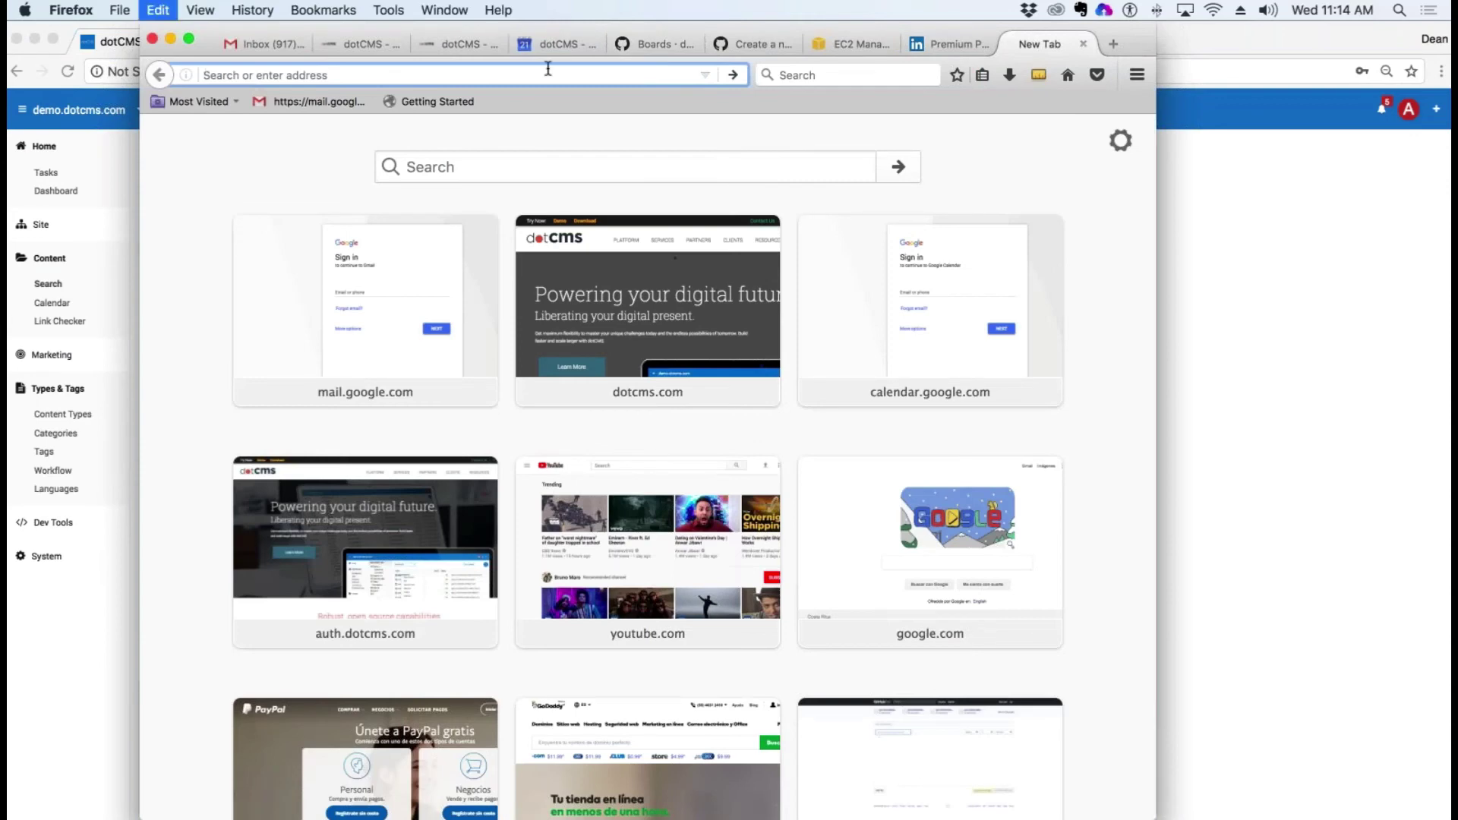
text(dotAdmin)
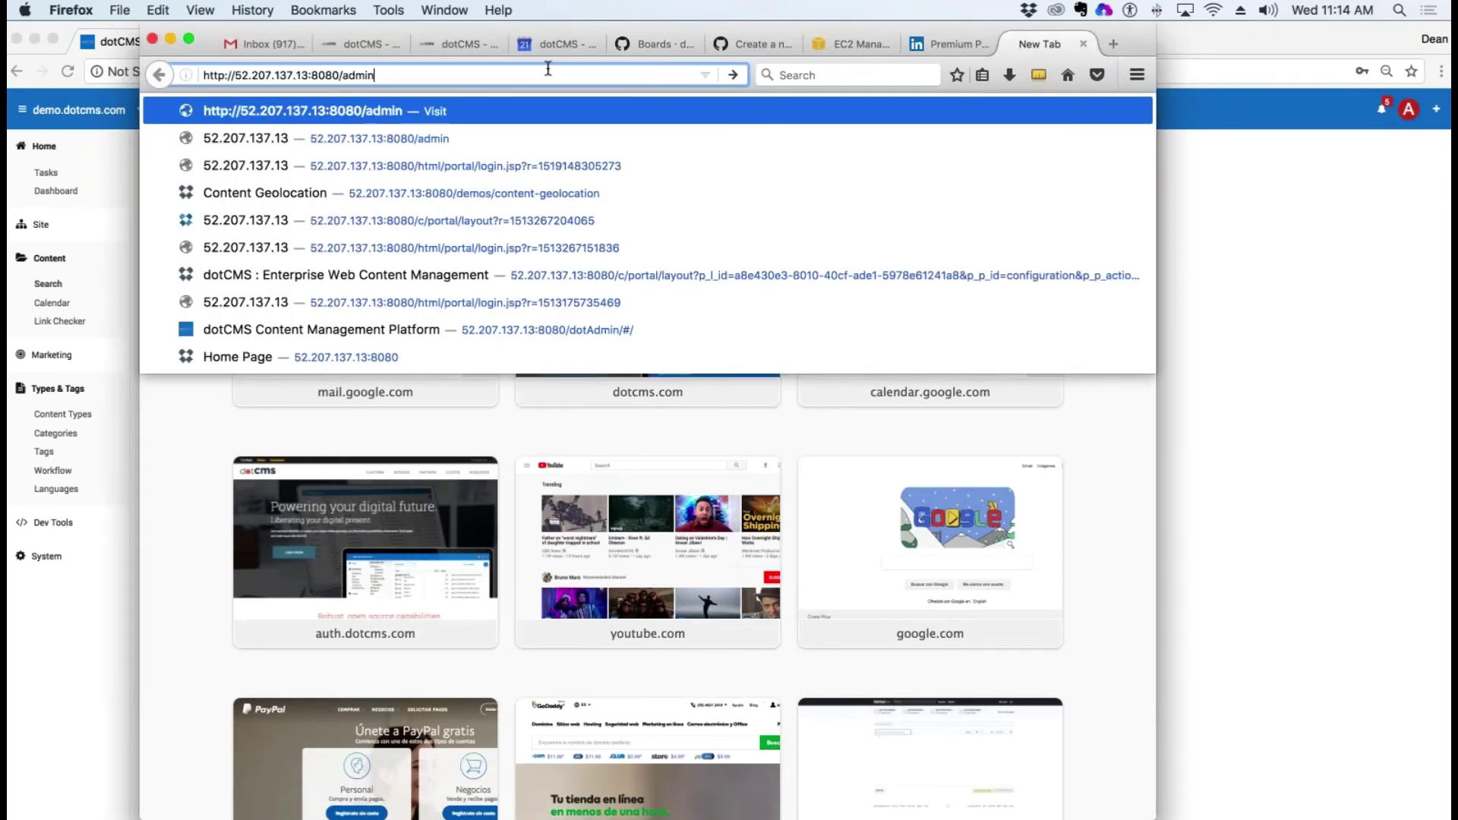
key(Return)
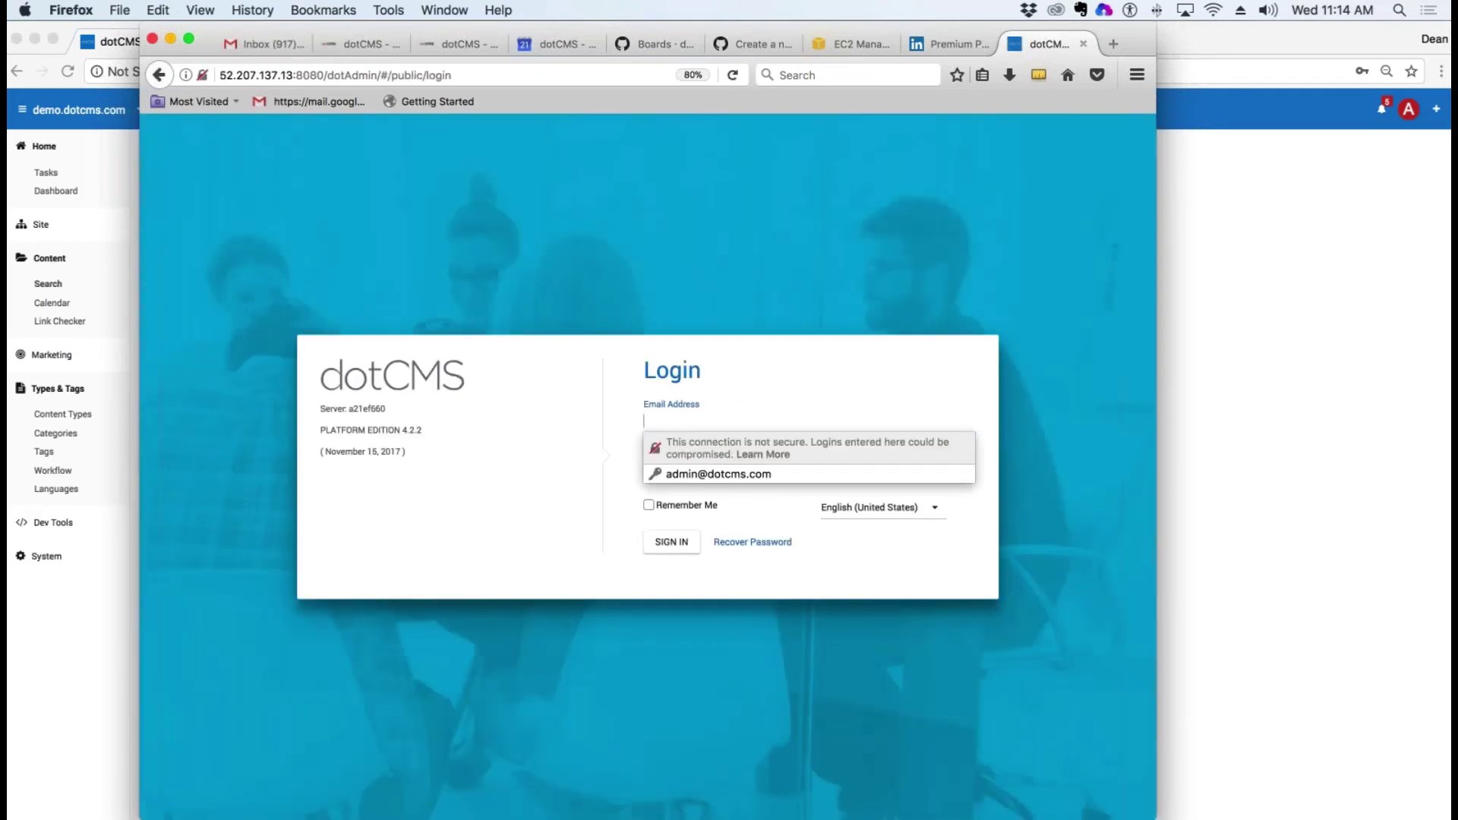
click(733, 473)
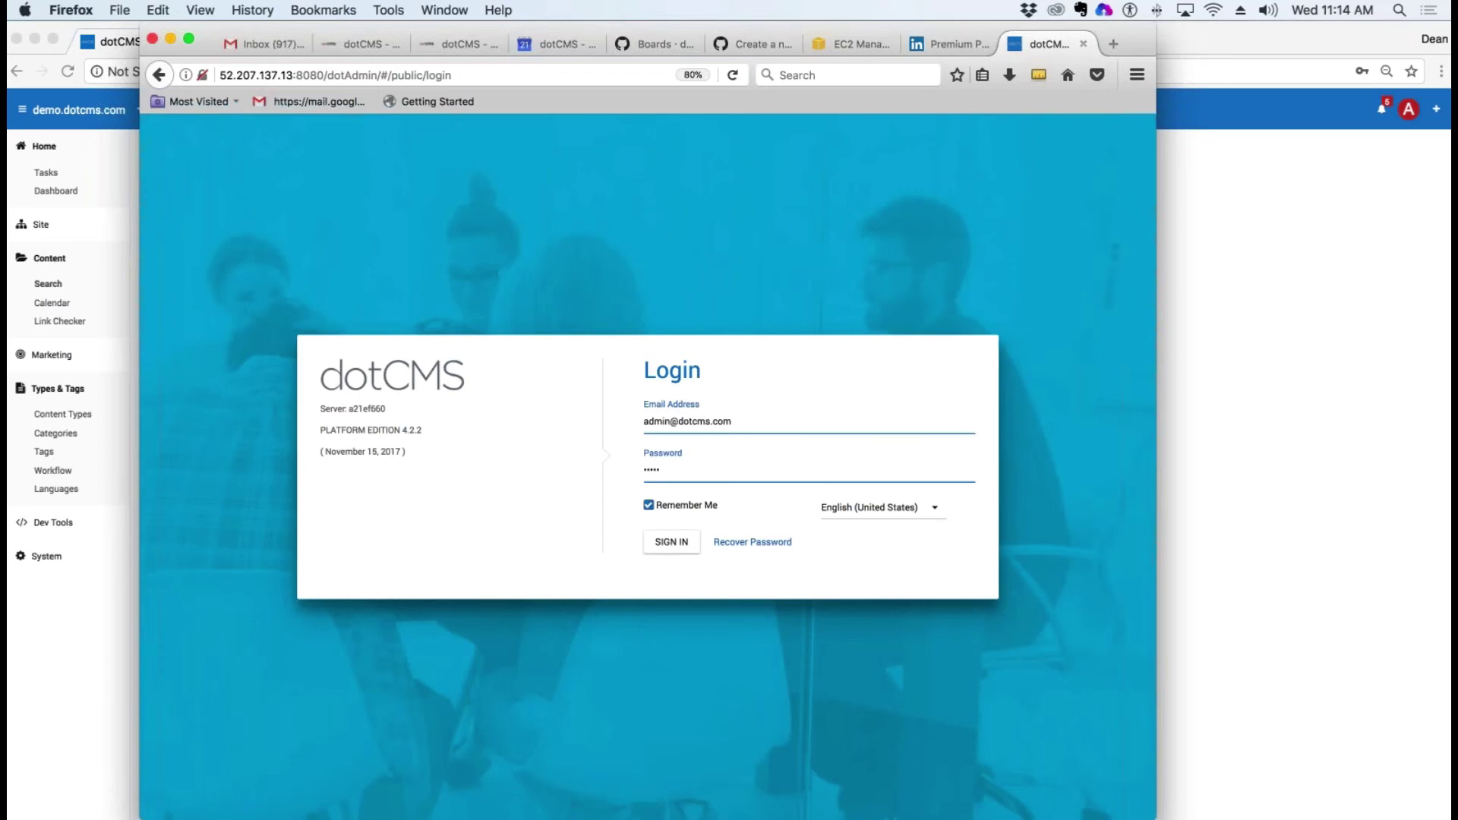
click(672, 542)
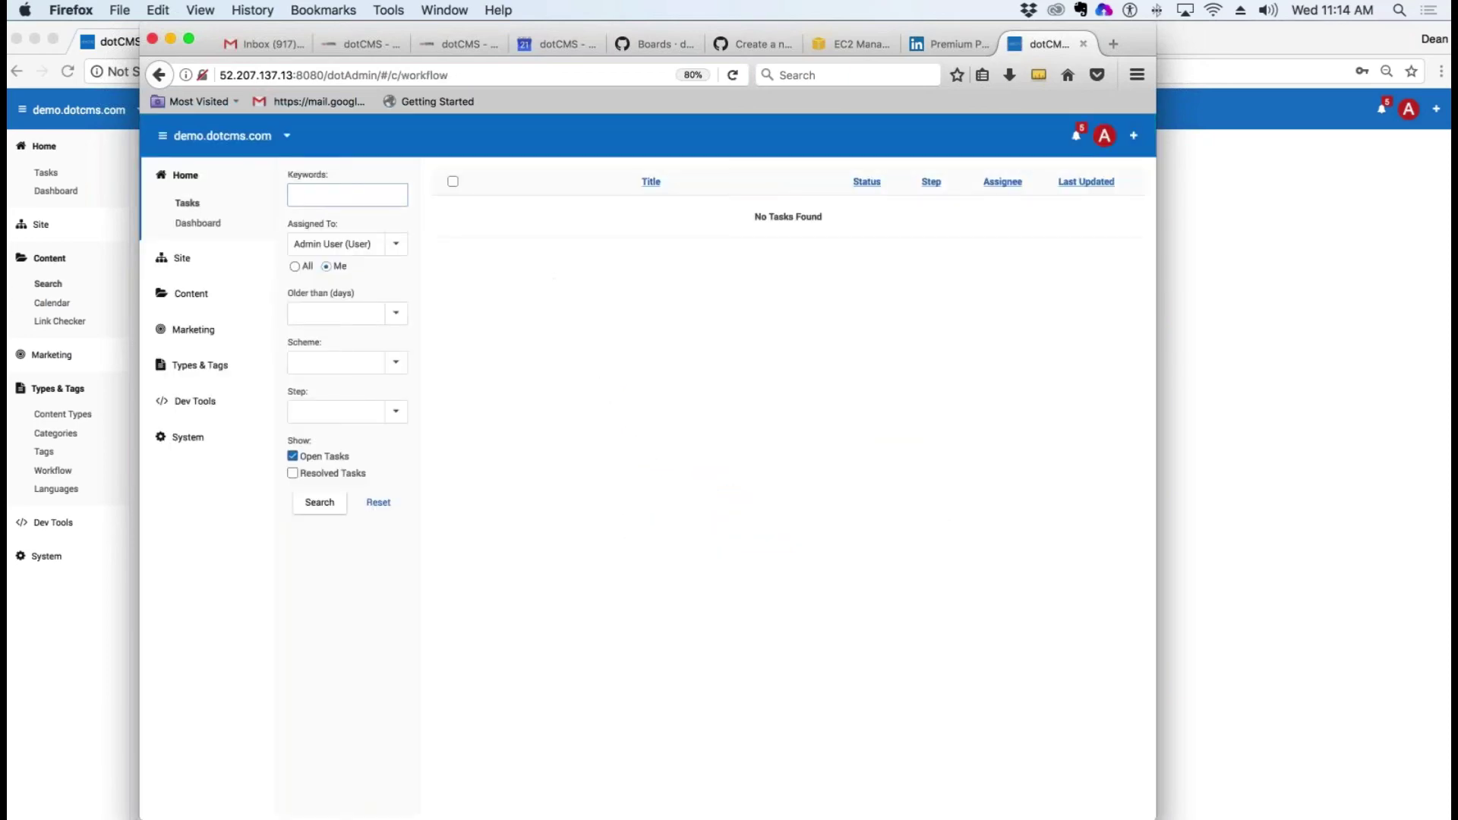
Step: Filter content search to Media, start a new Media item, then minimize Firefox
click(196, 296)
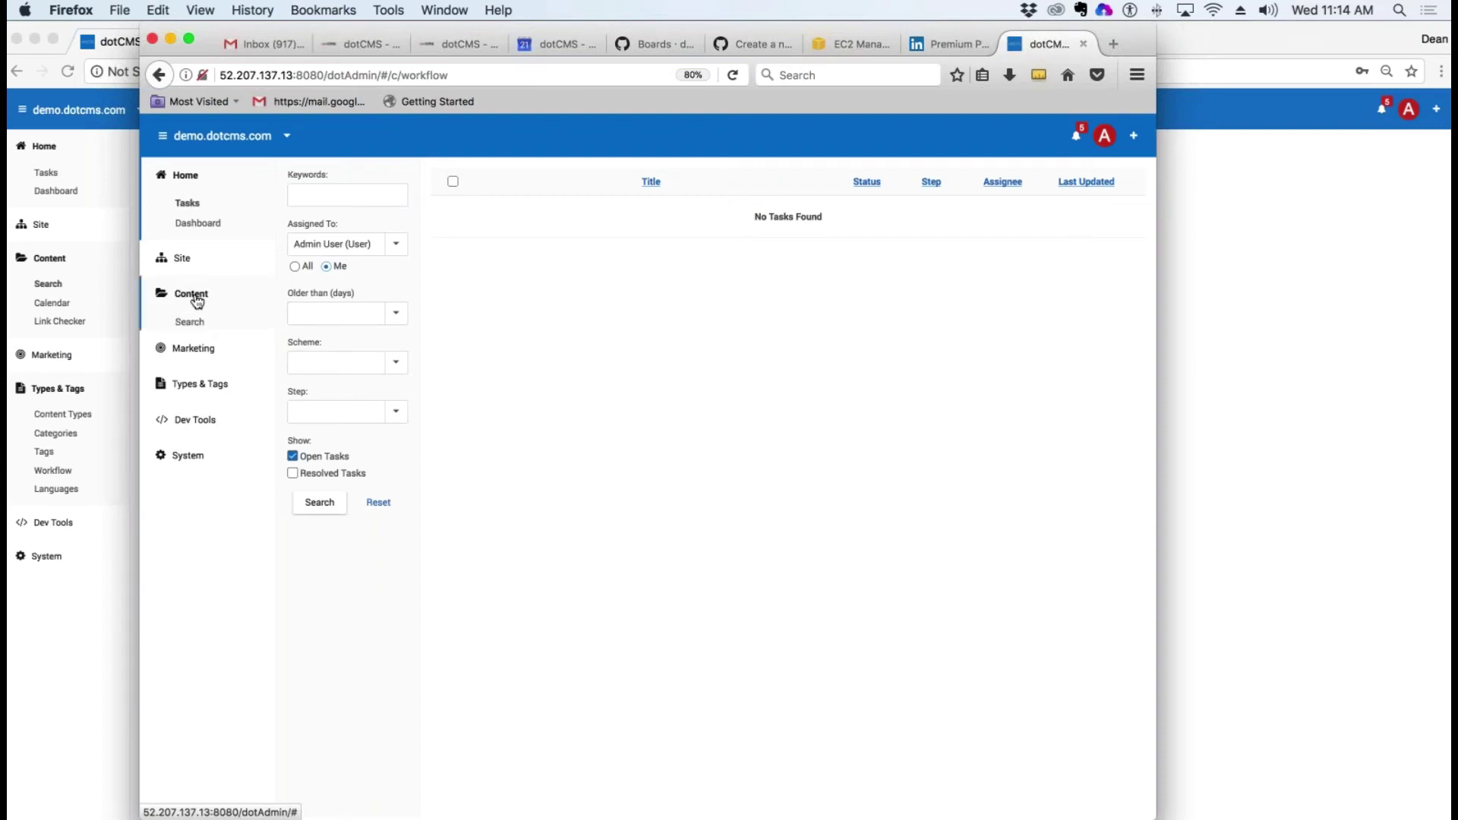
click(194, 323)
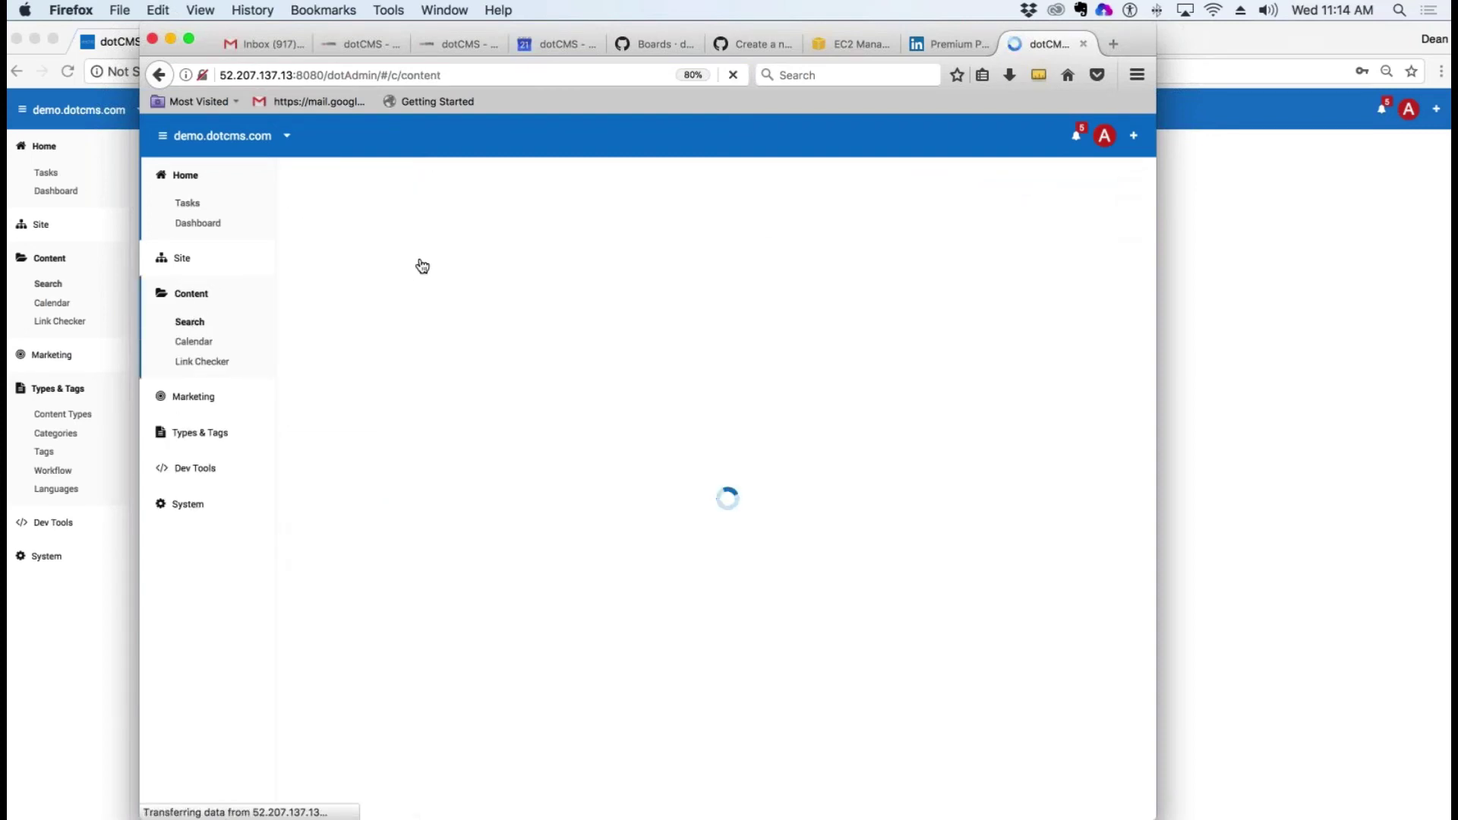
click(395, 196)
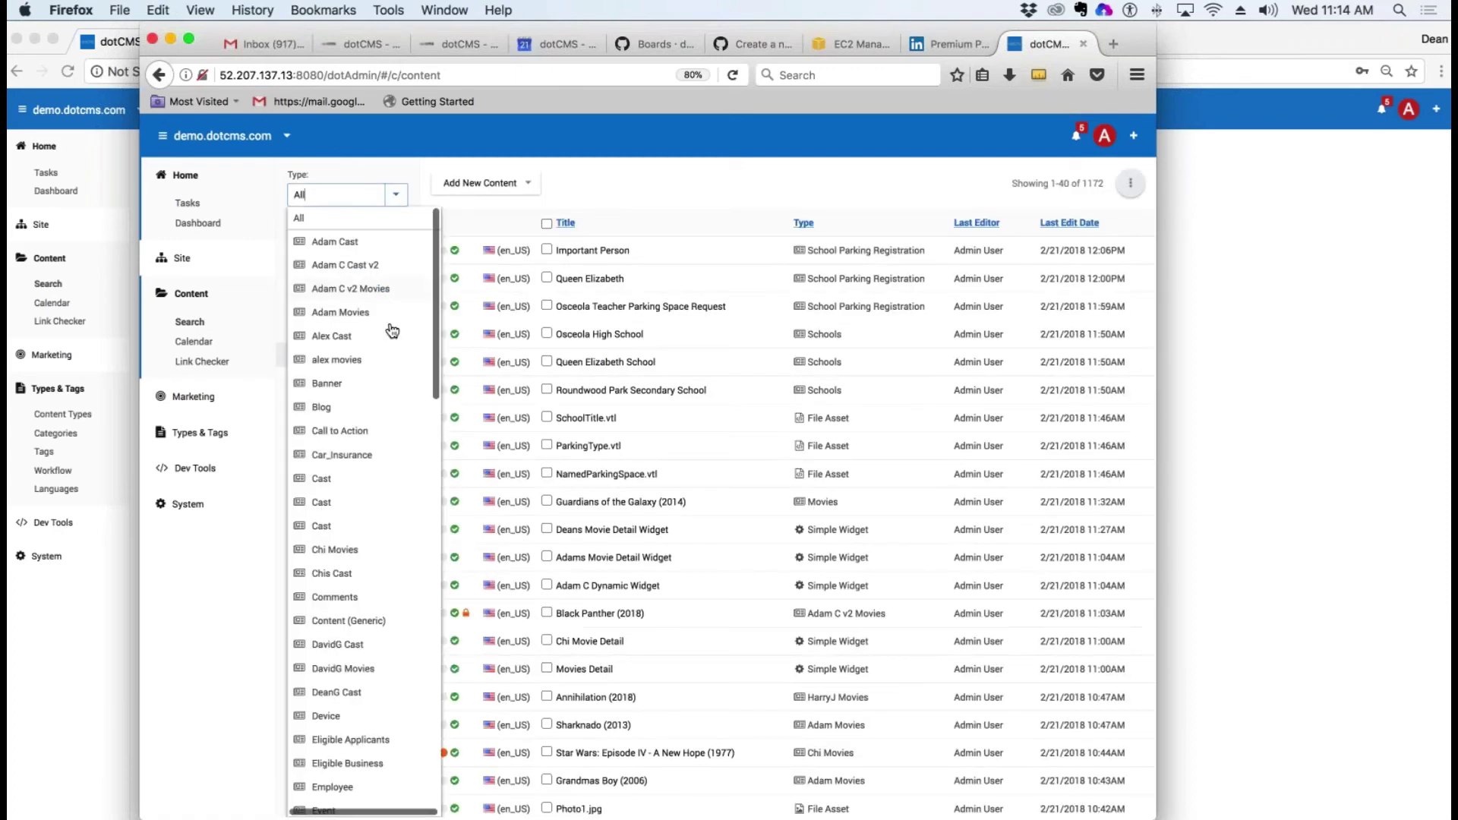
scroll(339, 732, down, 10)
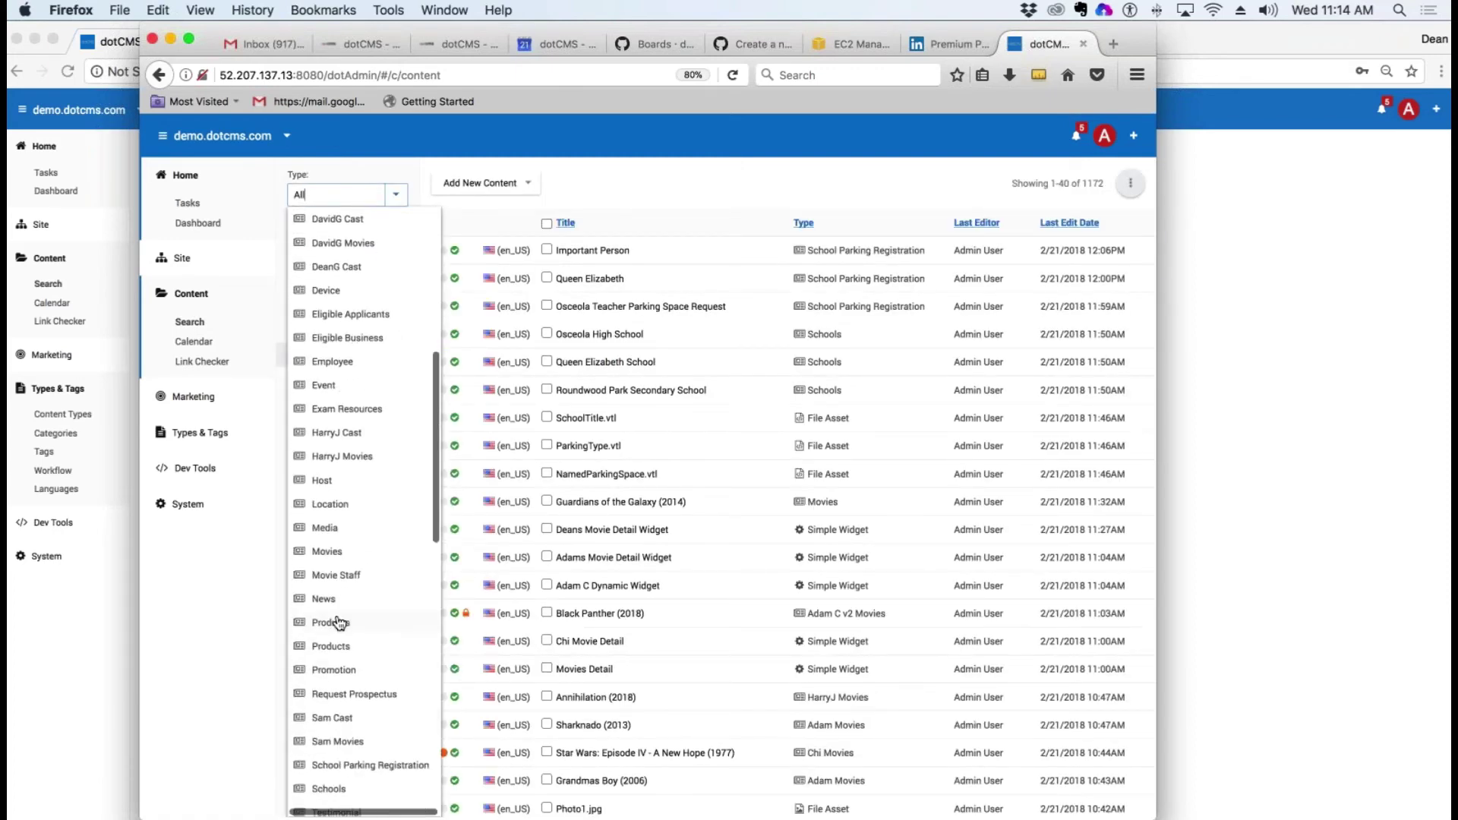
click(344, 533)
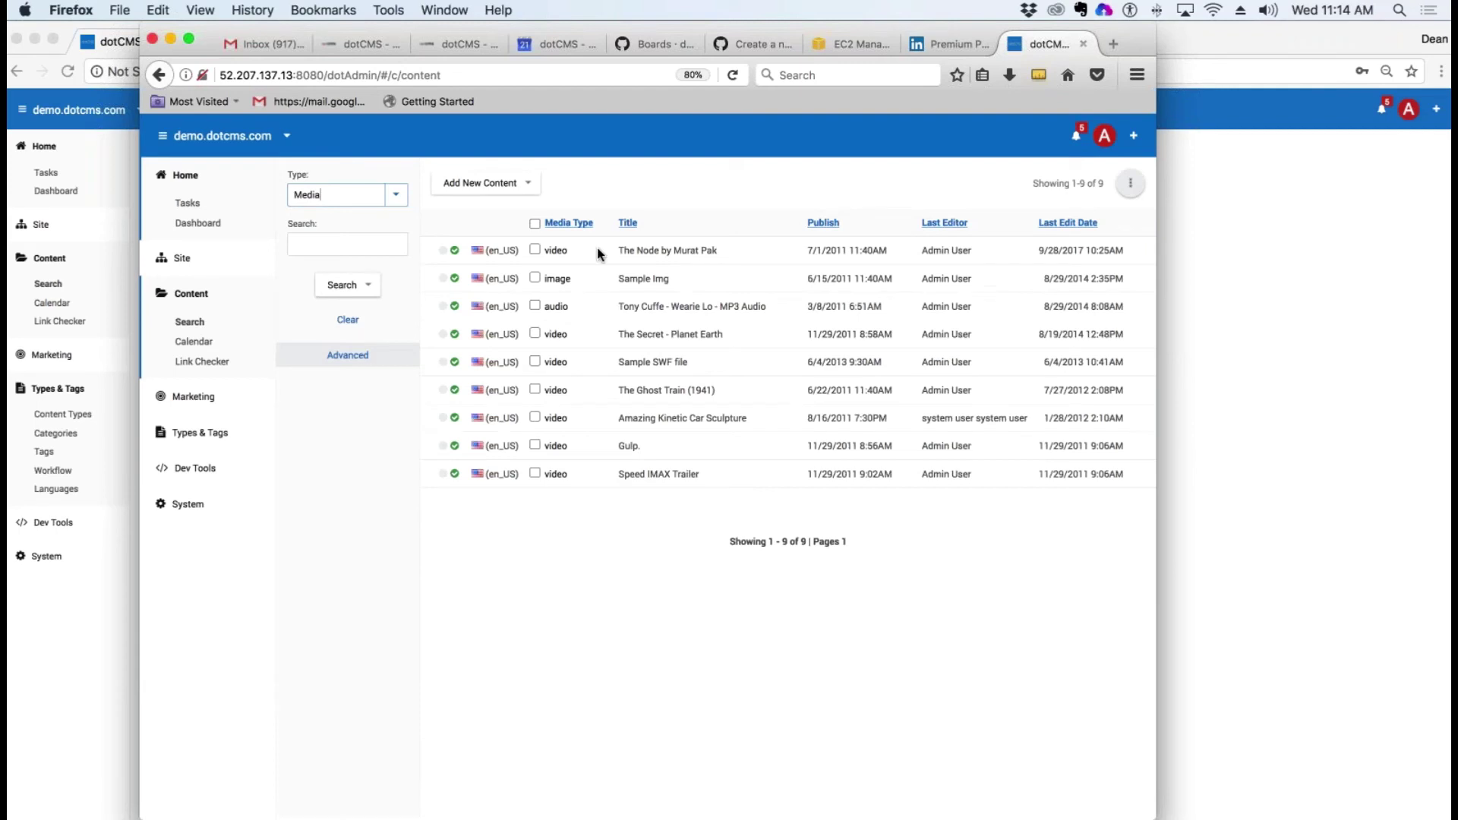
click(486, 184)
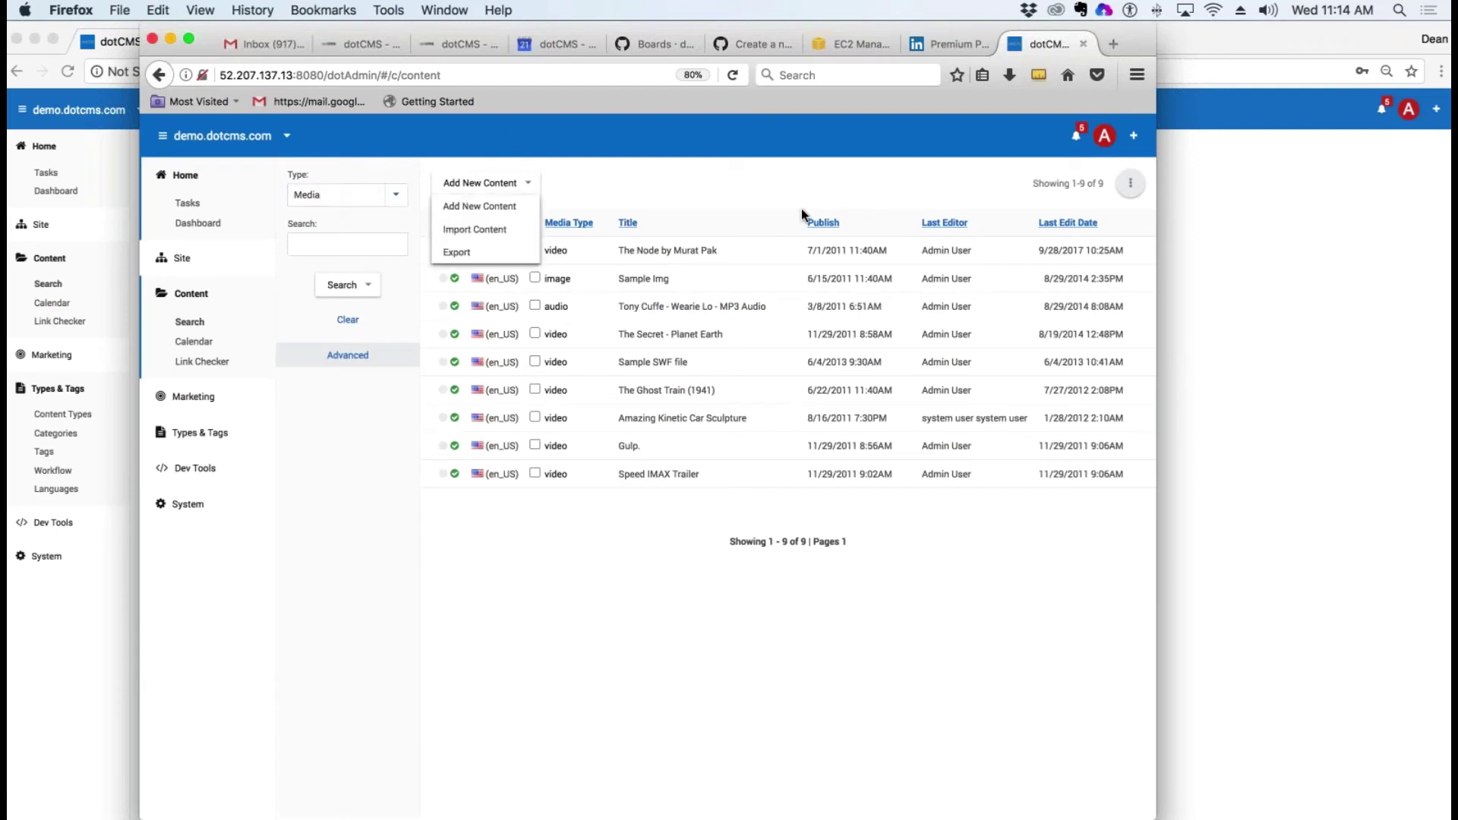
click(490, 207)
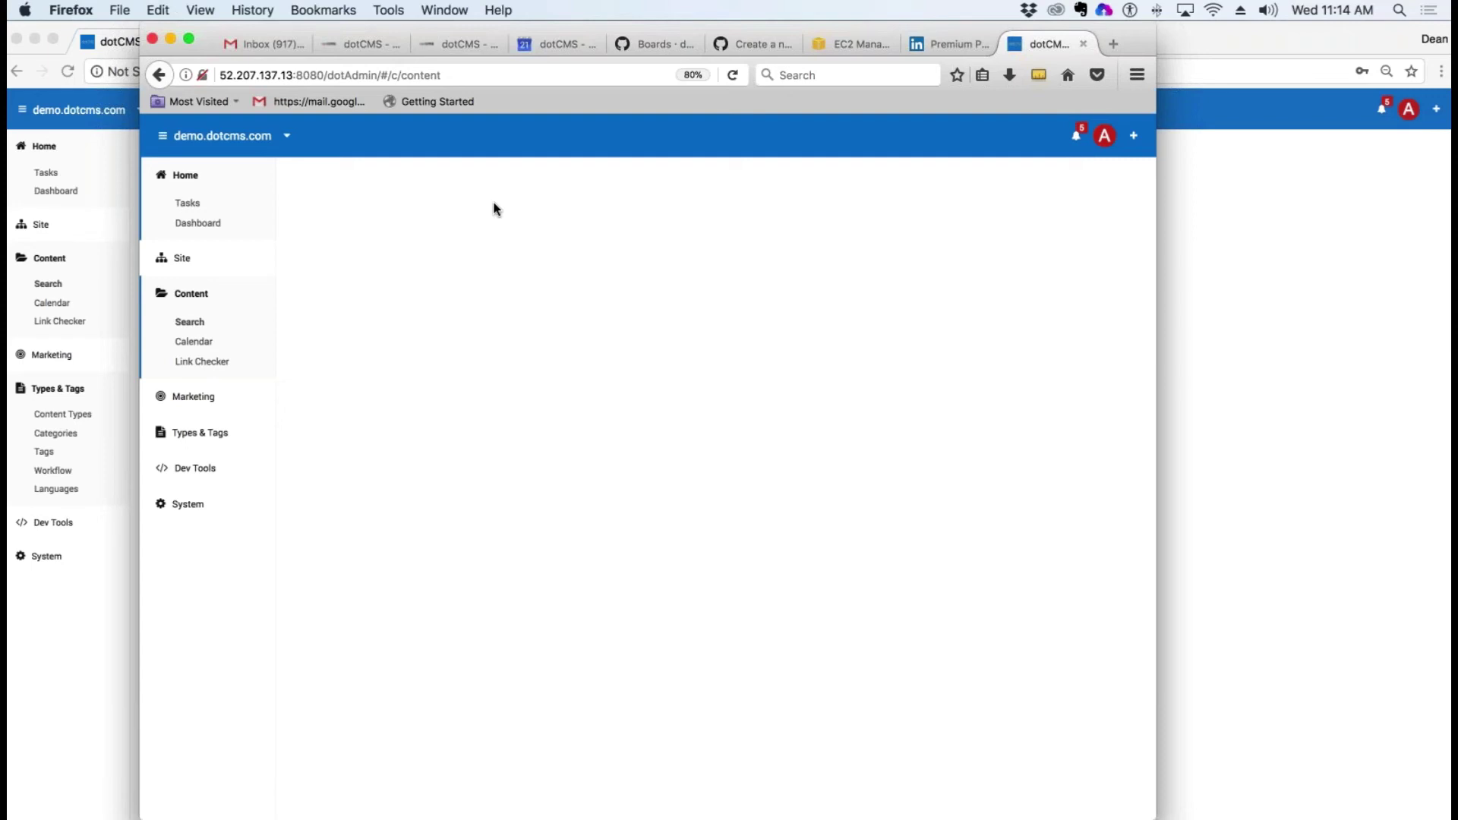
double_click(209, 30)
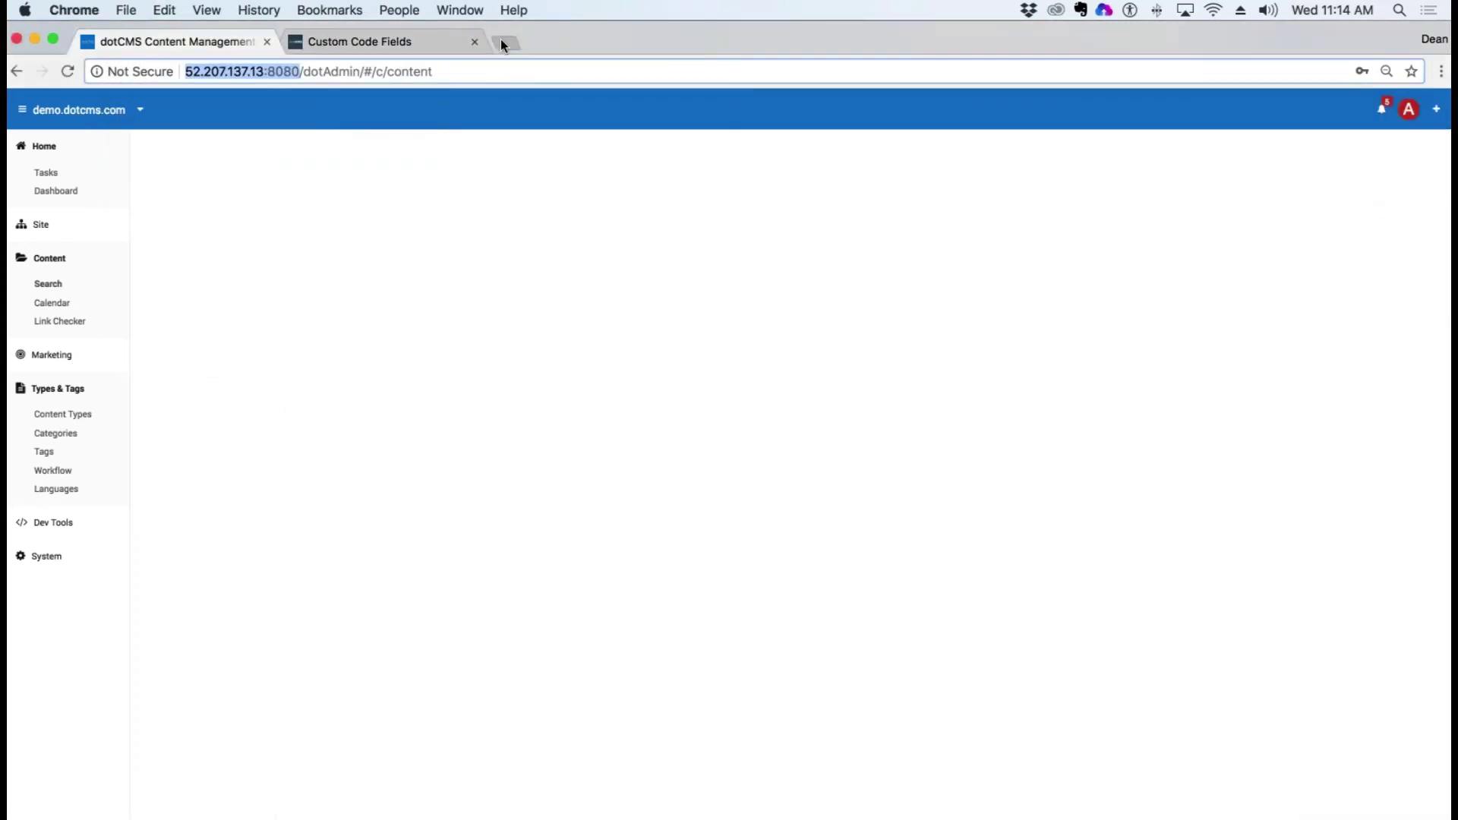
Step: Sign in to demo.dotcms.com/admin with Remember Me checked and open its content search type filter
click(504, 42)
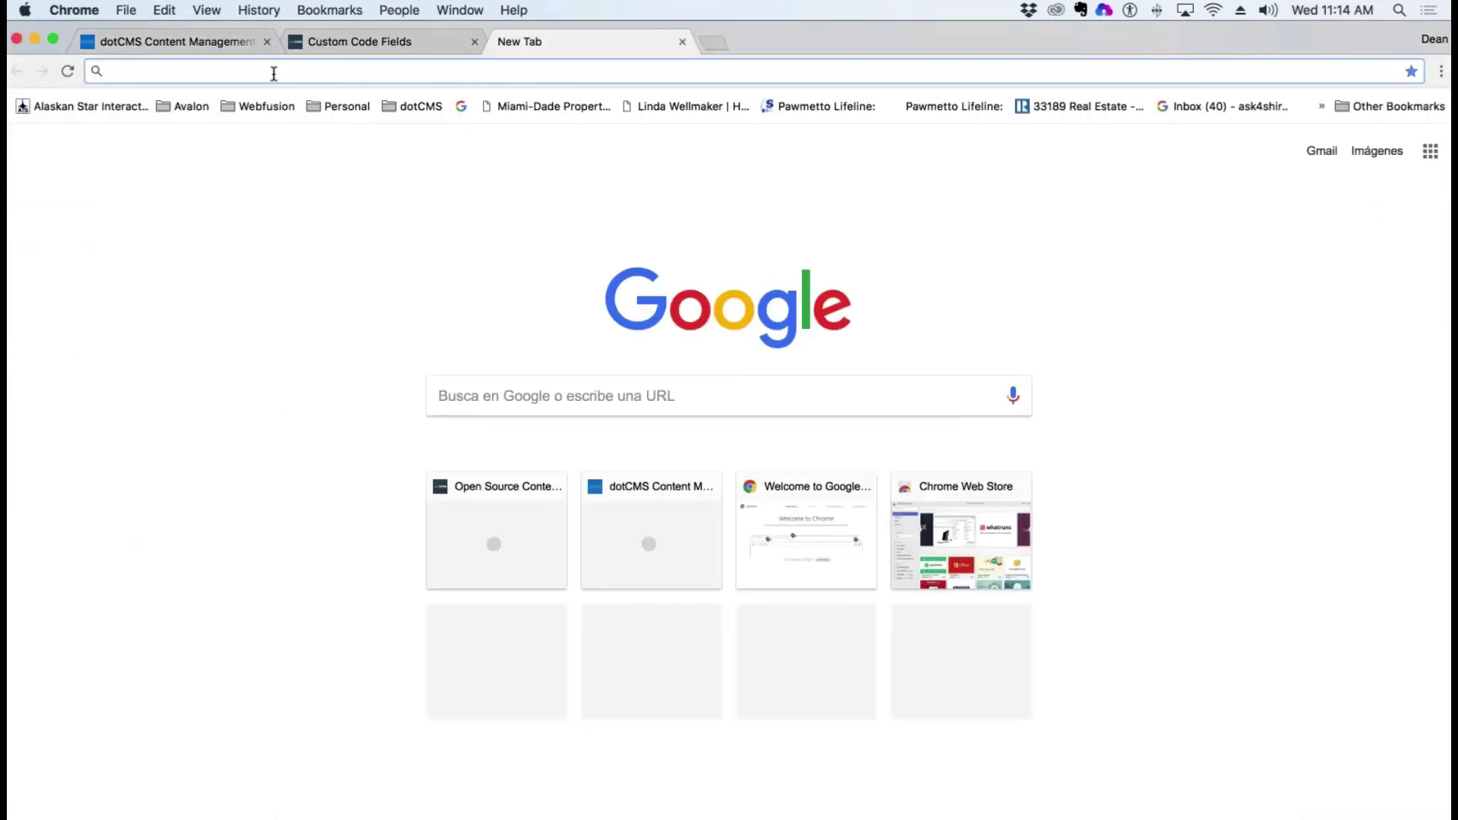
text(demo.dot)
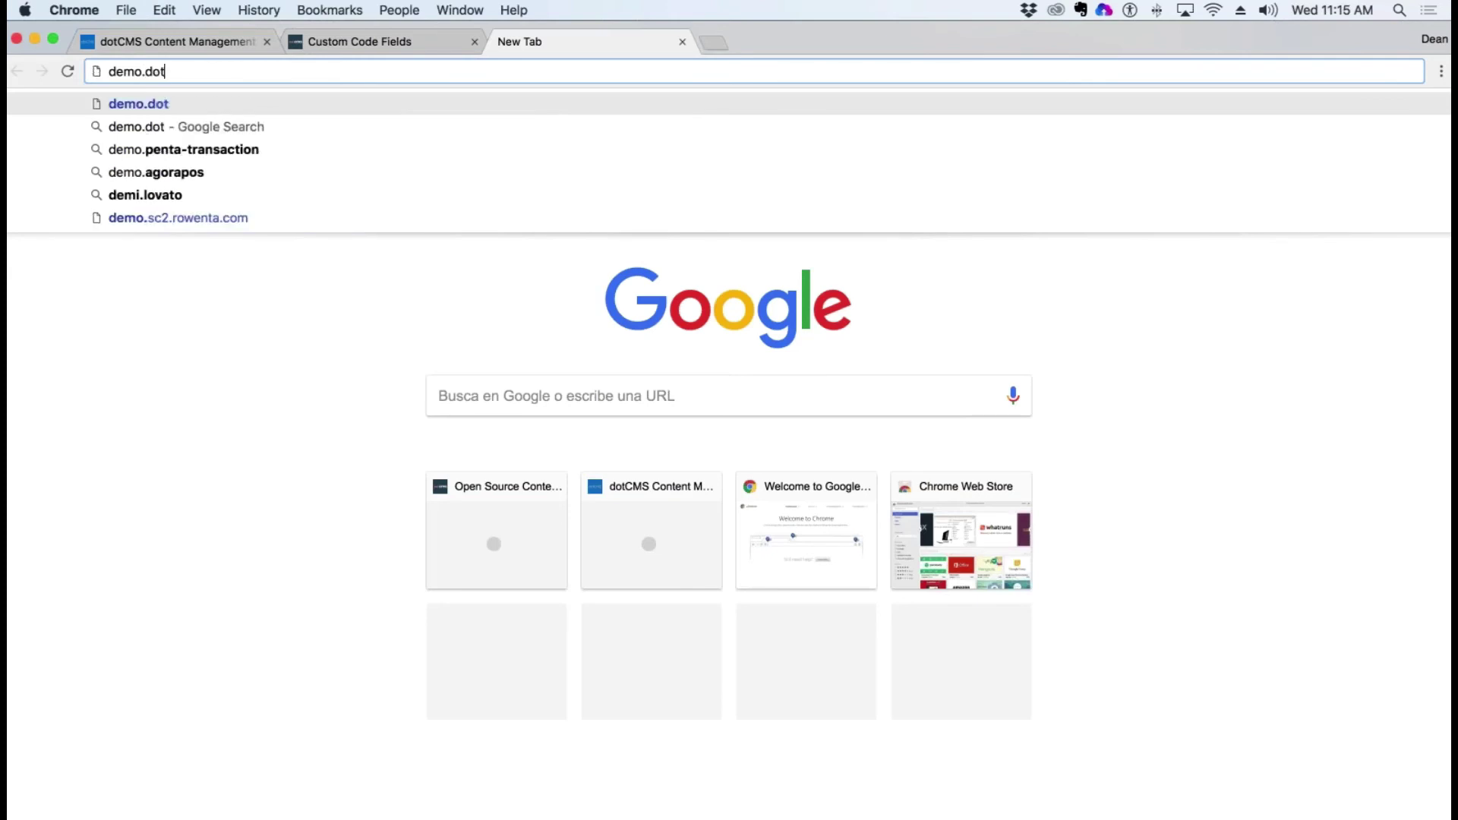
text(cms.com/)
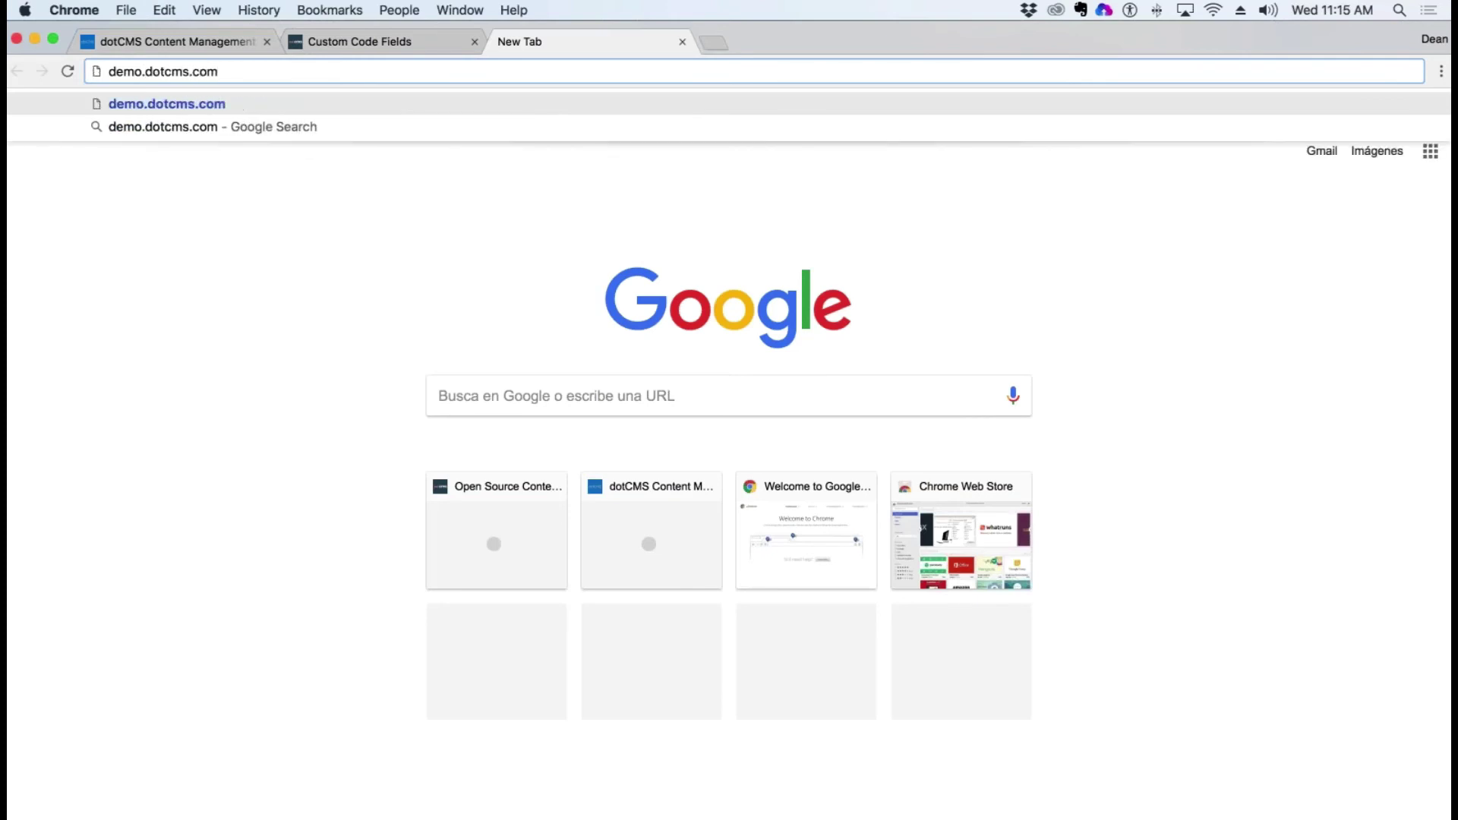
text(admin)
key(Return)
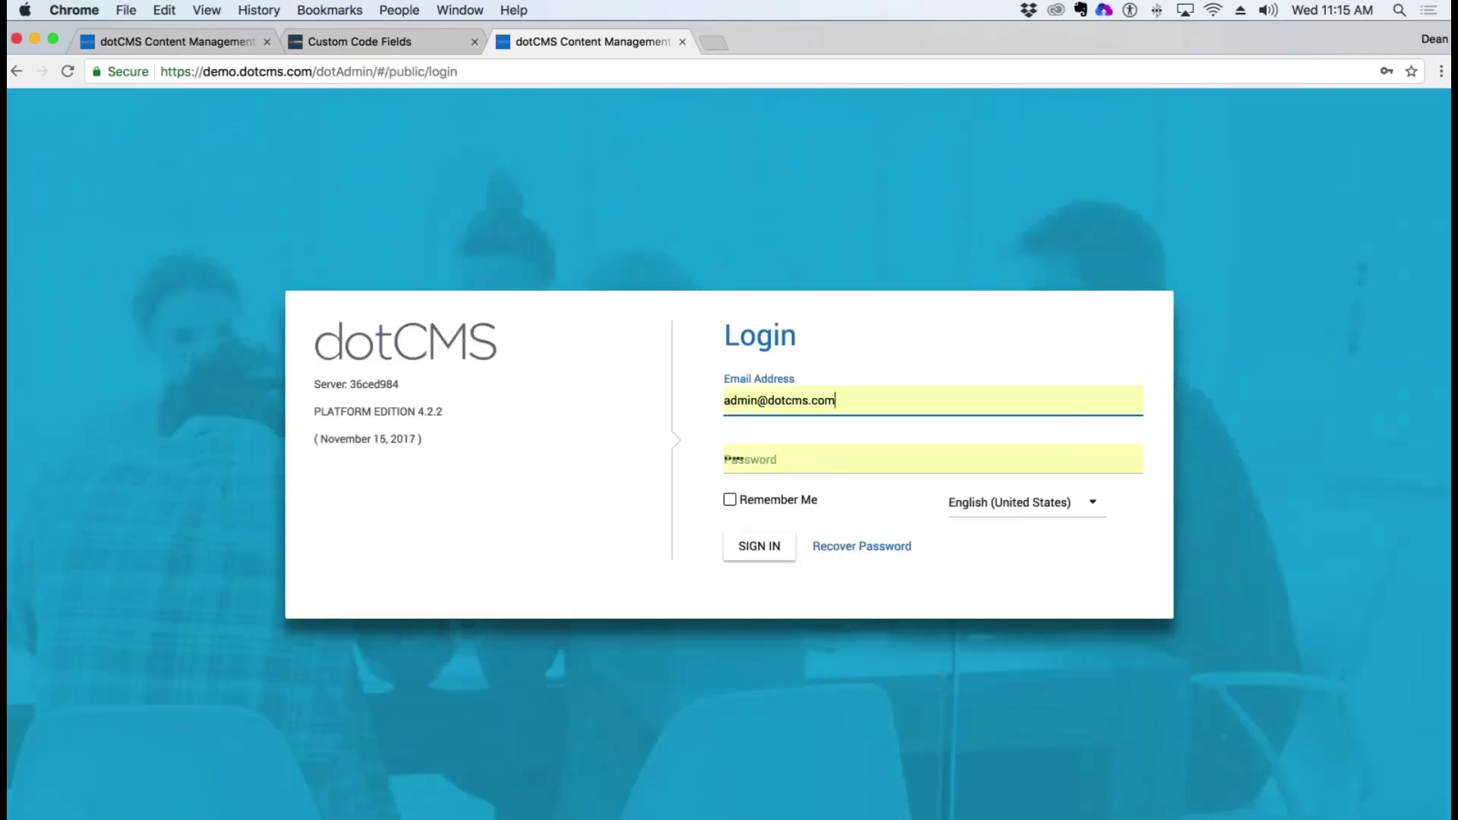
click(730, 500)
click(752, 546)
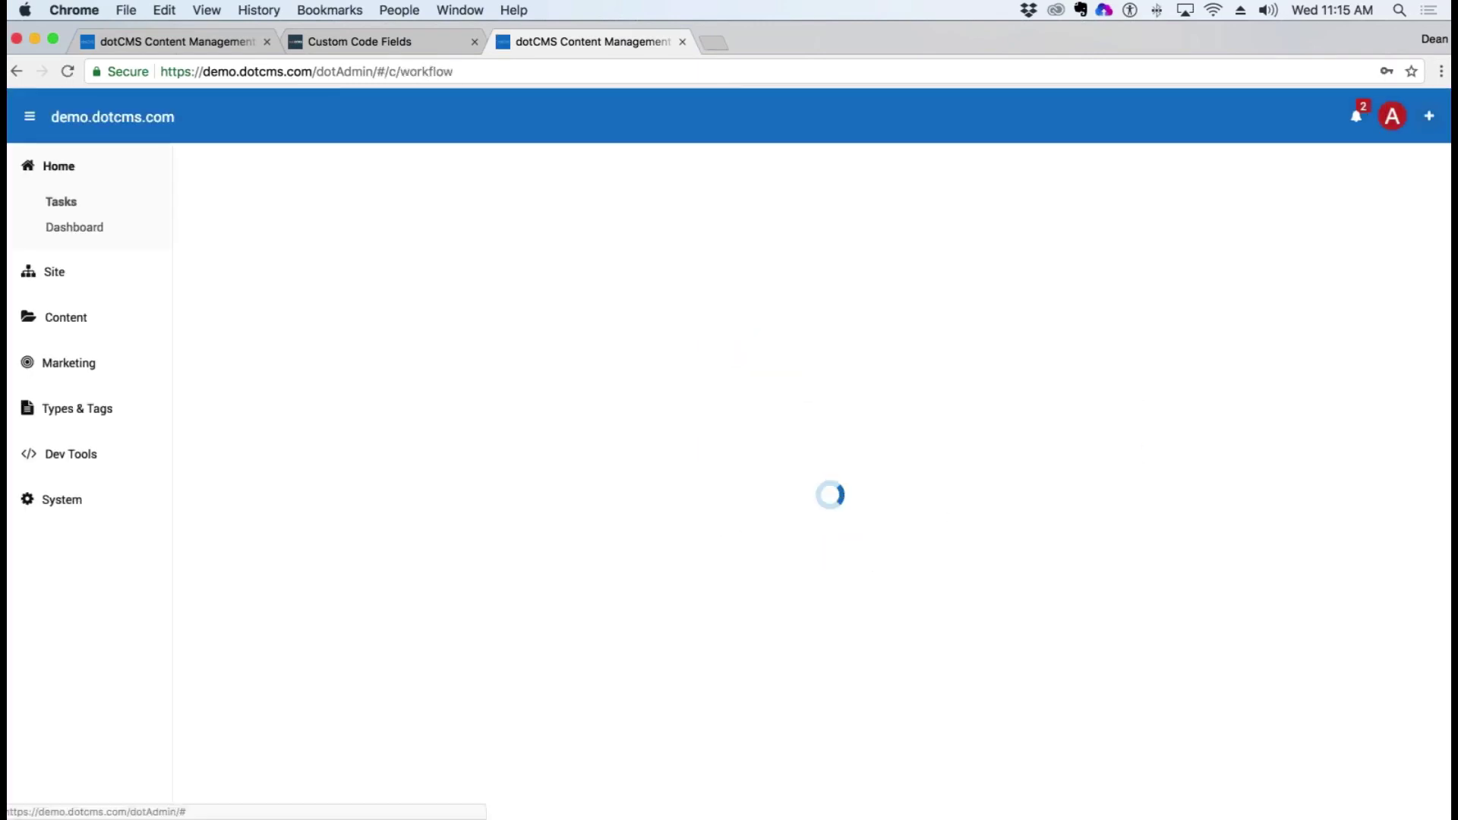
click(76, 336)
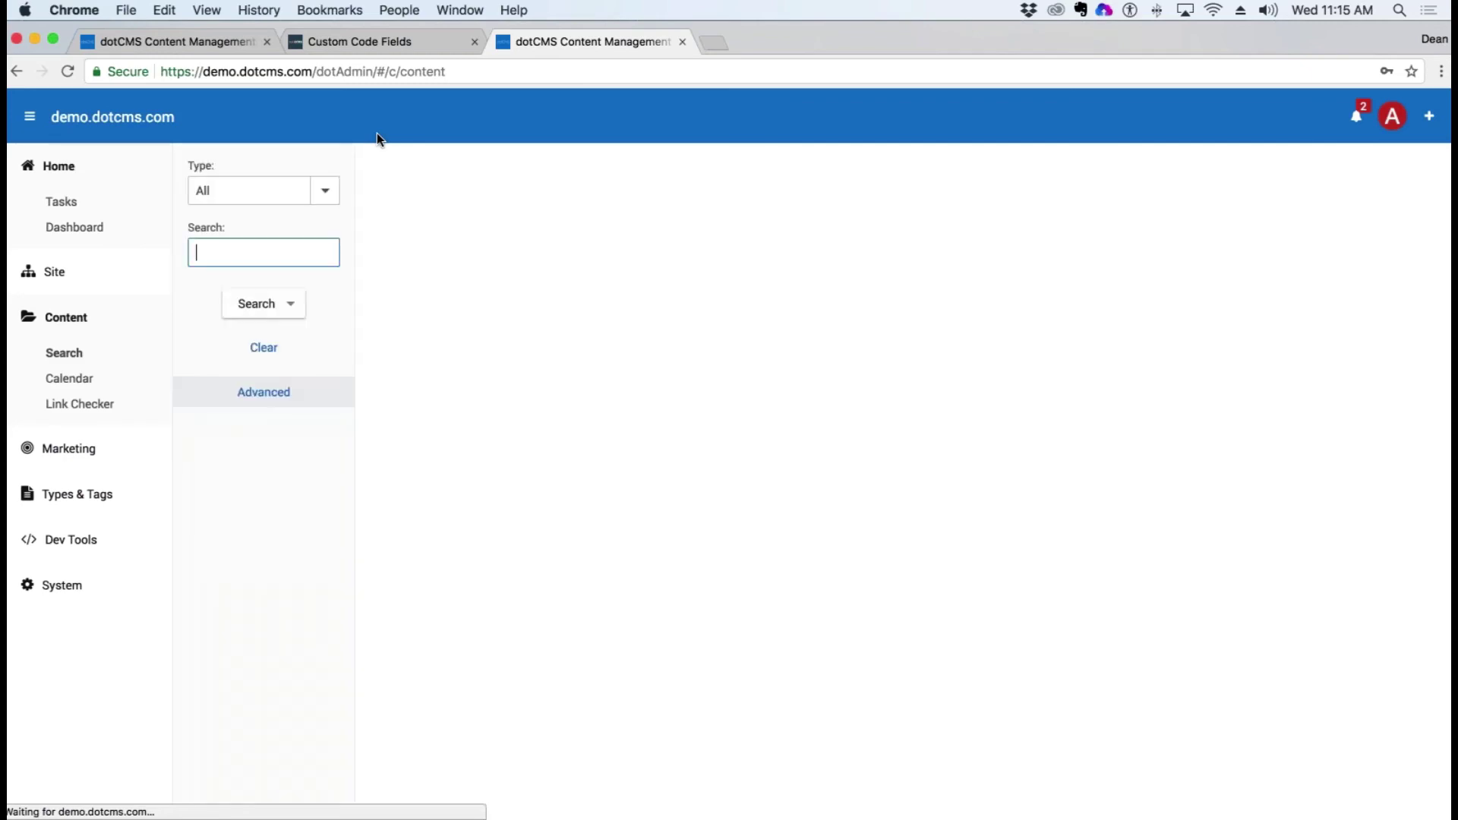
click(325, 191)
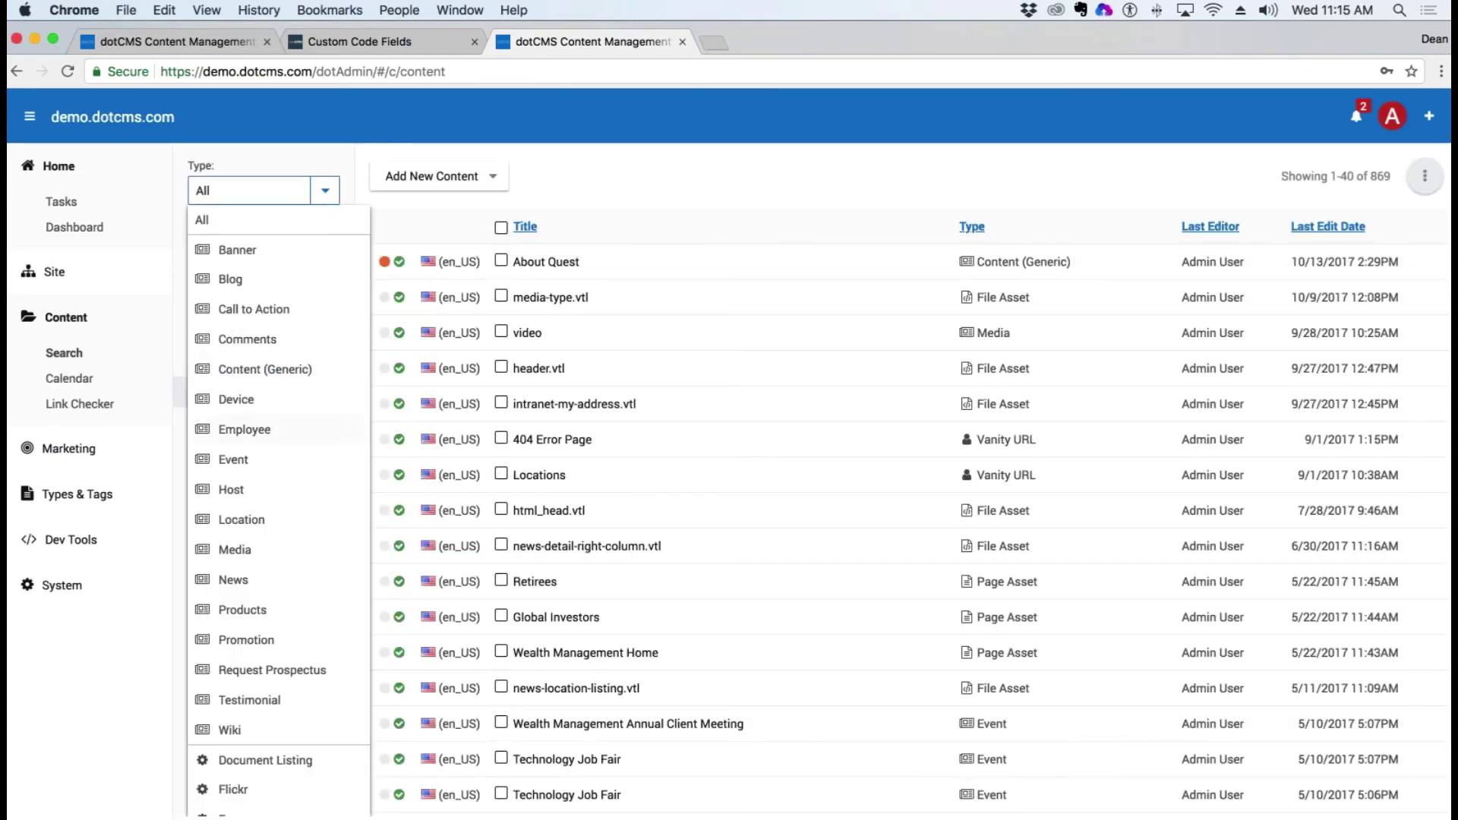
Step: Filter the demo content search to Media and add a new Media item
click(307, 538)
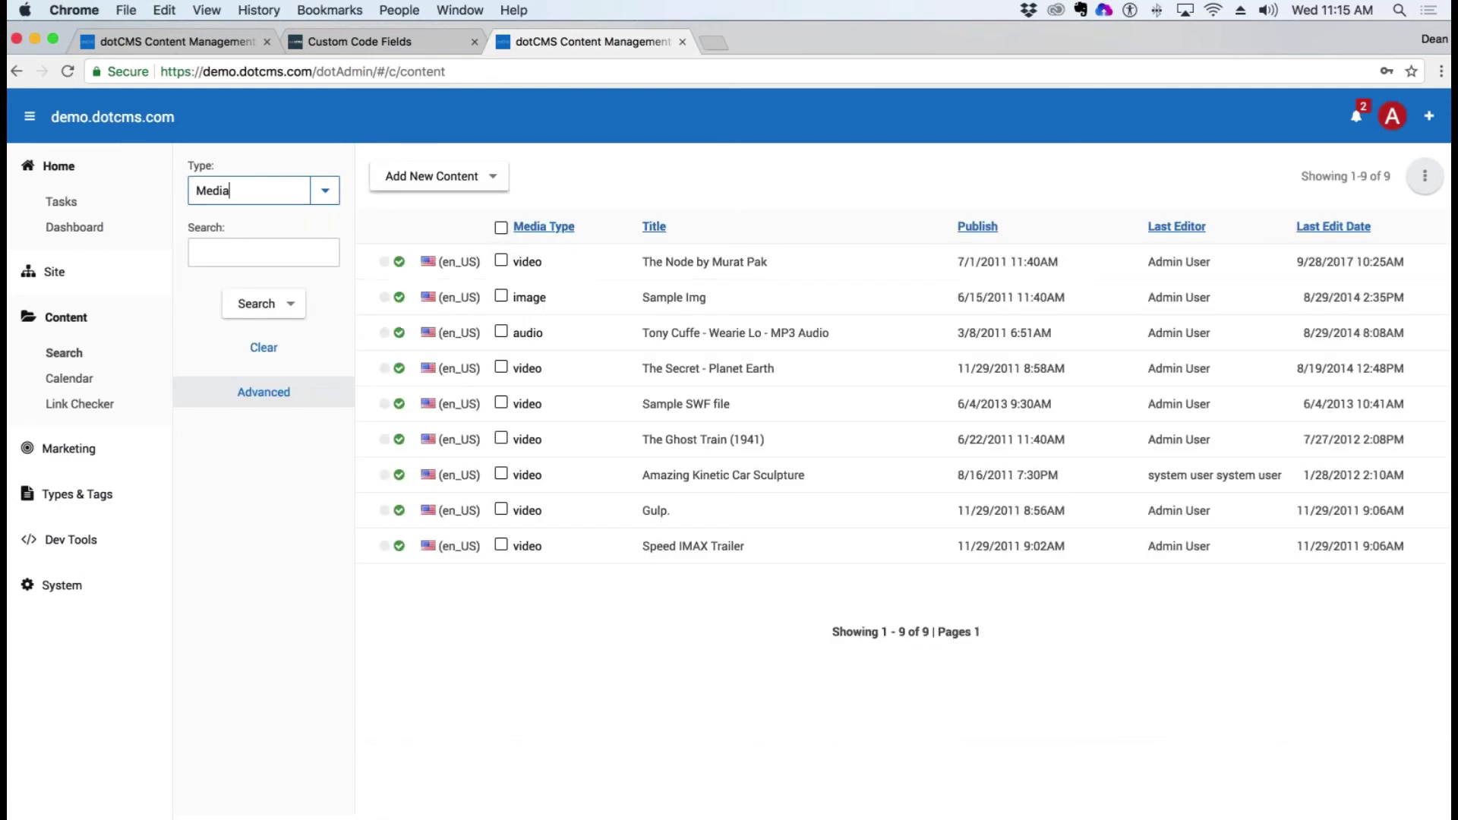
click(471, 204)
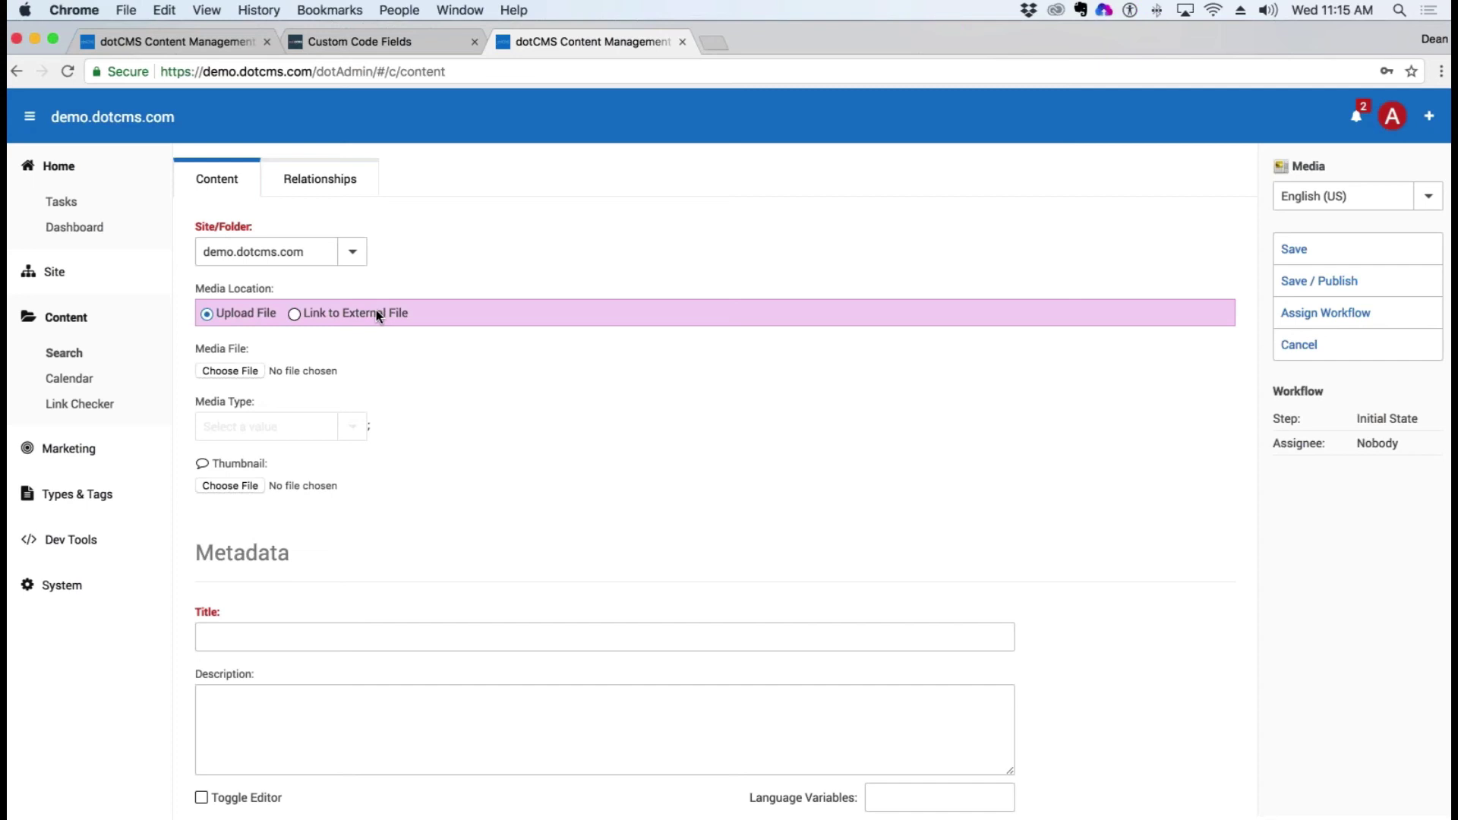
drag(251, 348, 195, 348)
click(260, 354)
drag(250, 348, 193, 347)
click(294, 315)
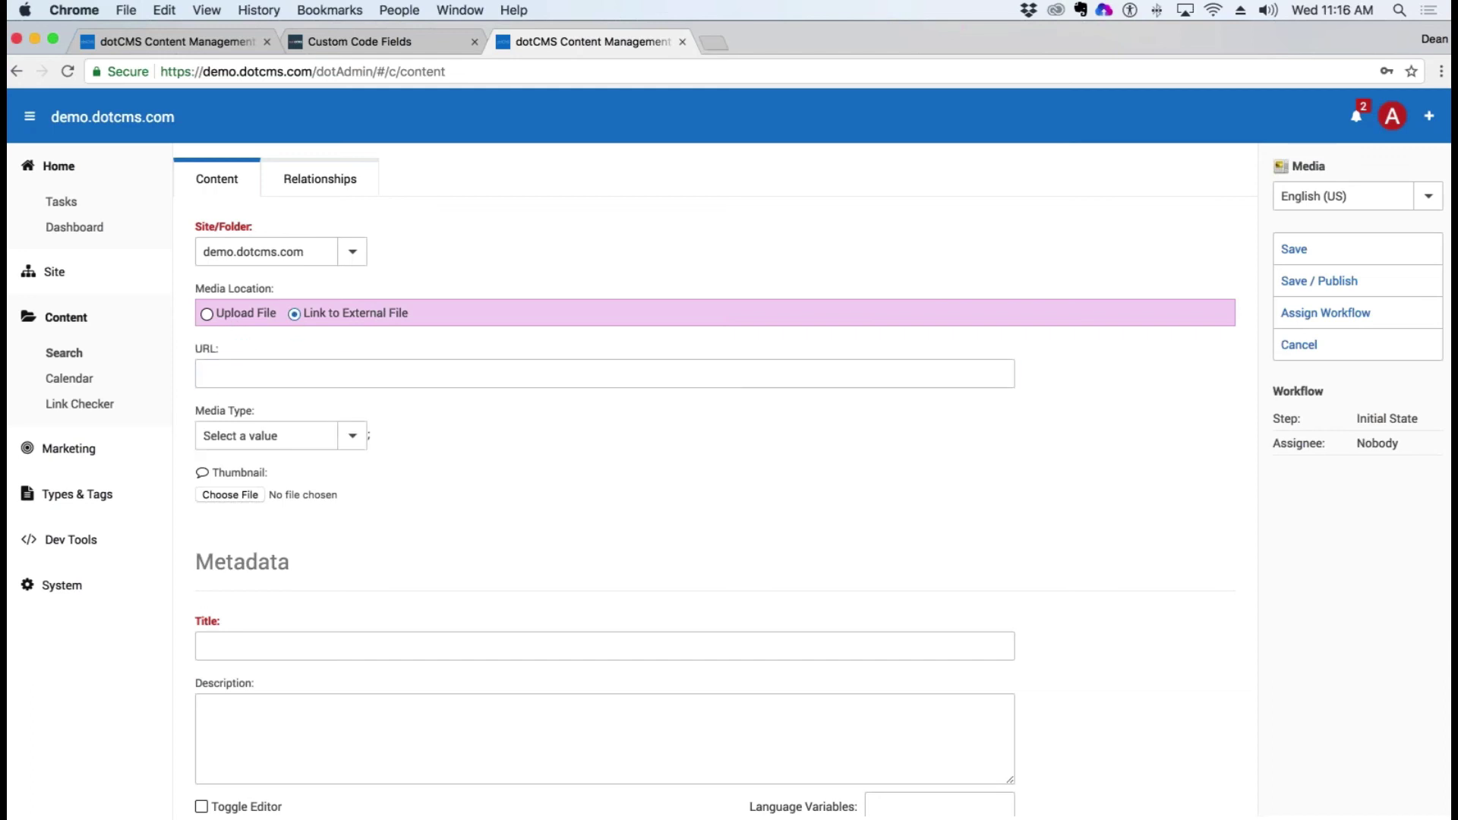
drag(228, 350, 186, 353)
click(207, 315)
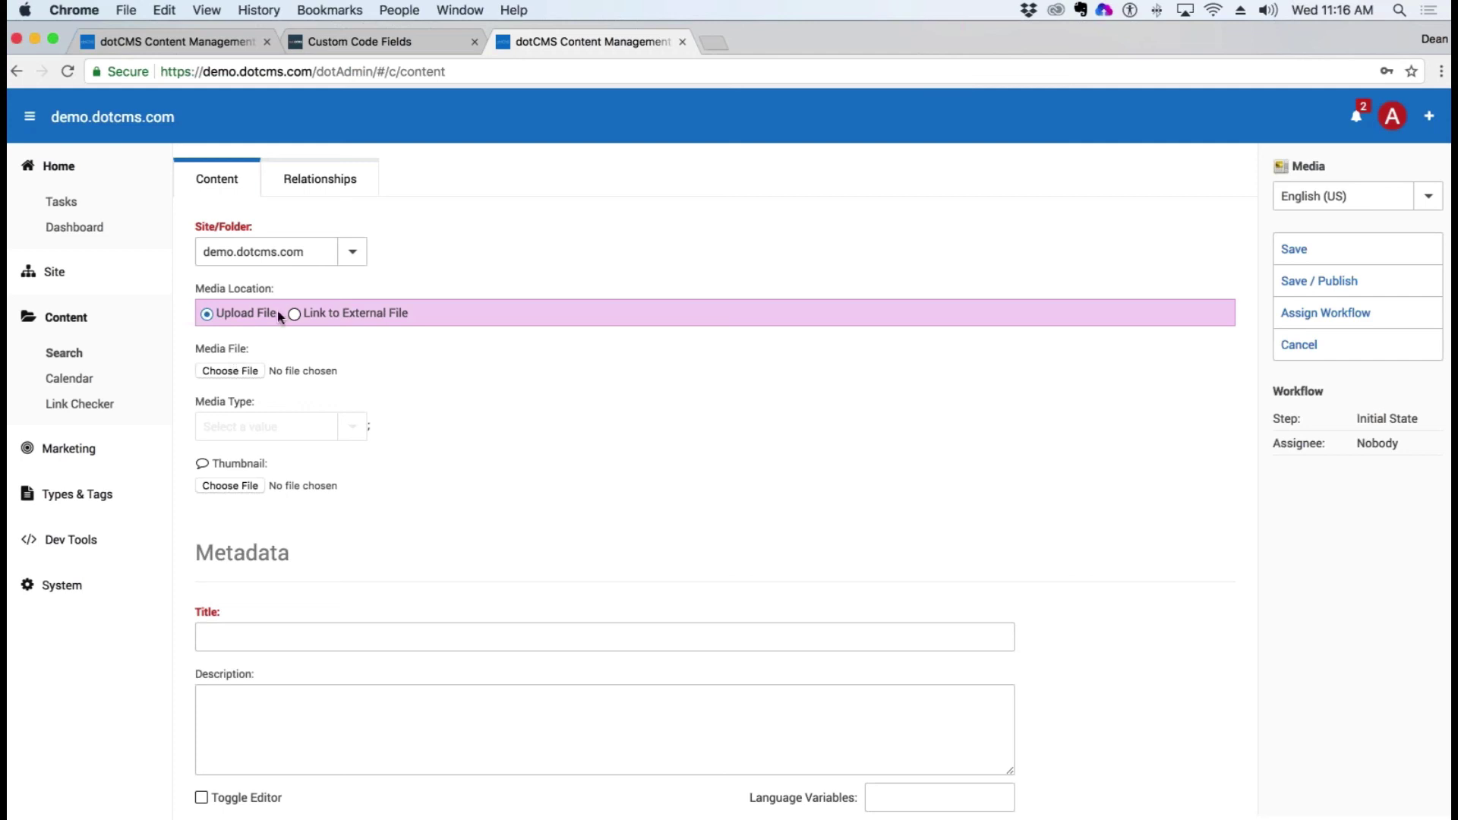
triple_click(222, 348)
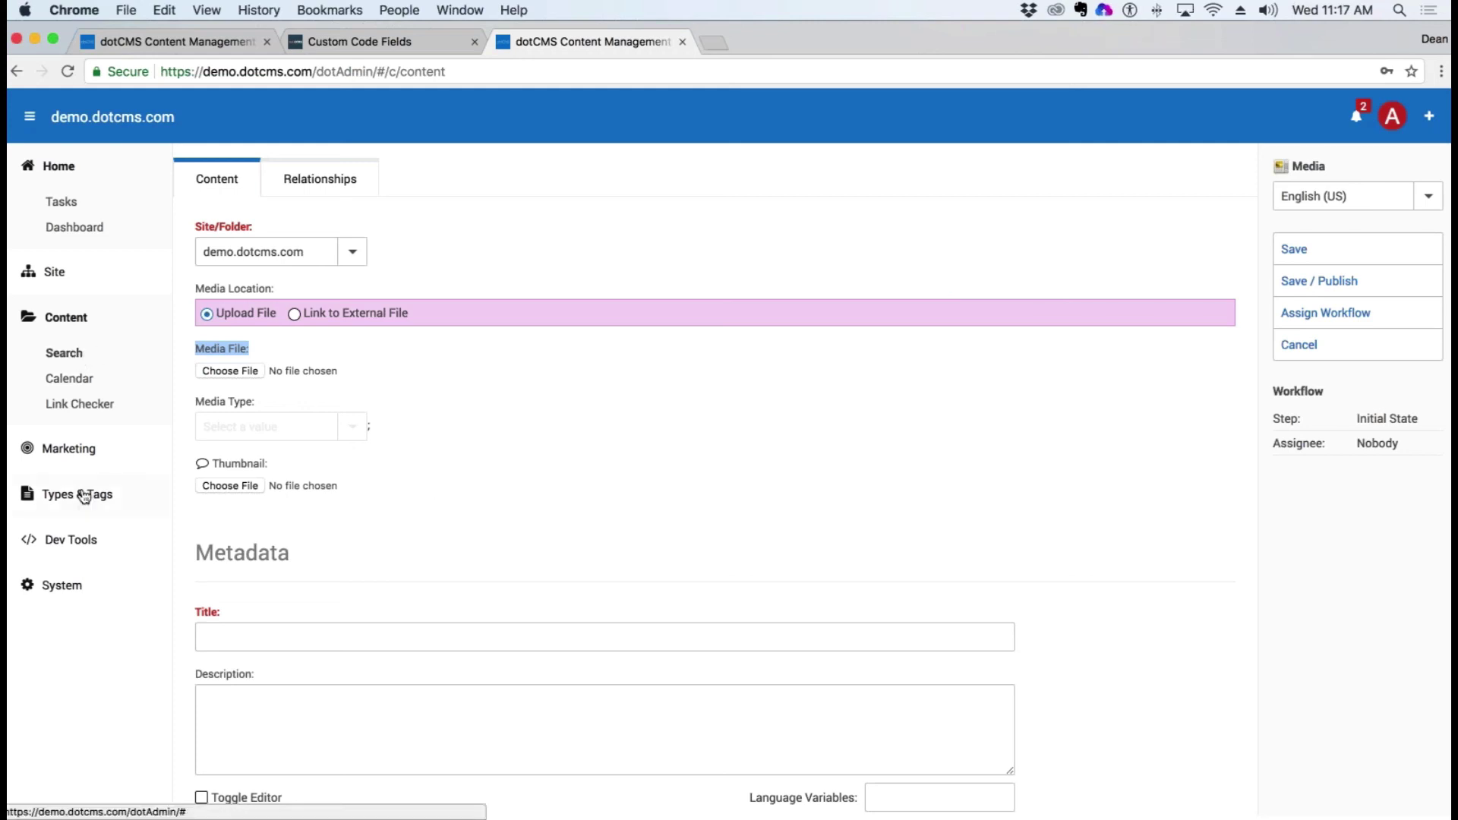
Step: Open Content Types, close the demo.dotcms.com tab, and return to the 52.207.137.13 dotCMS tab
click(77, 494)
click(82, 529)
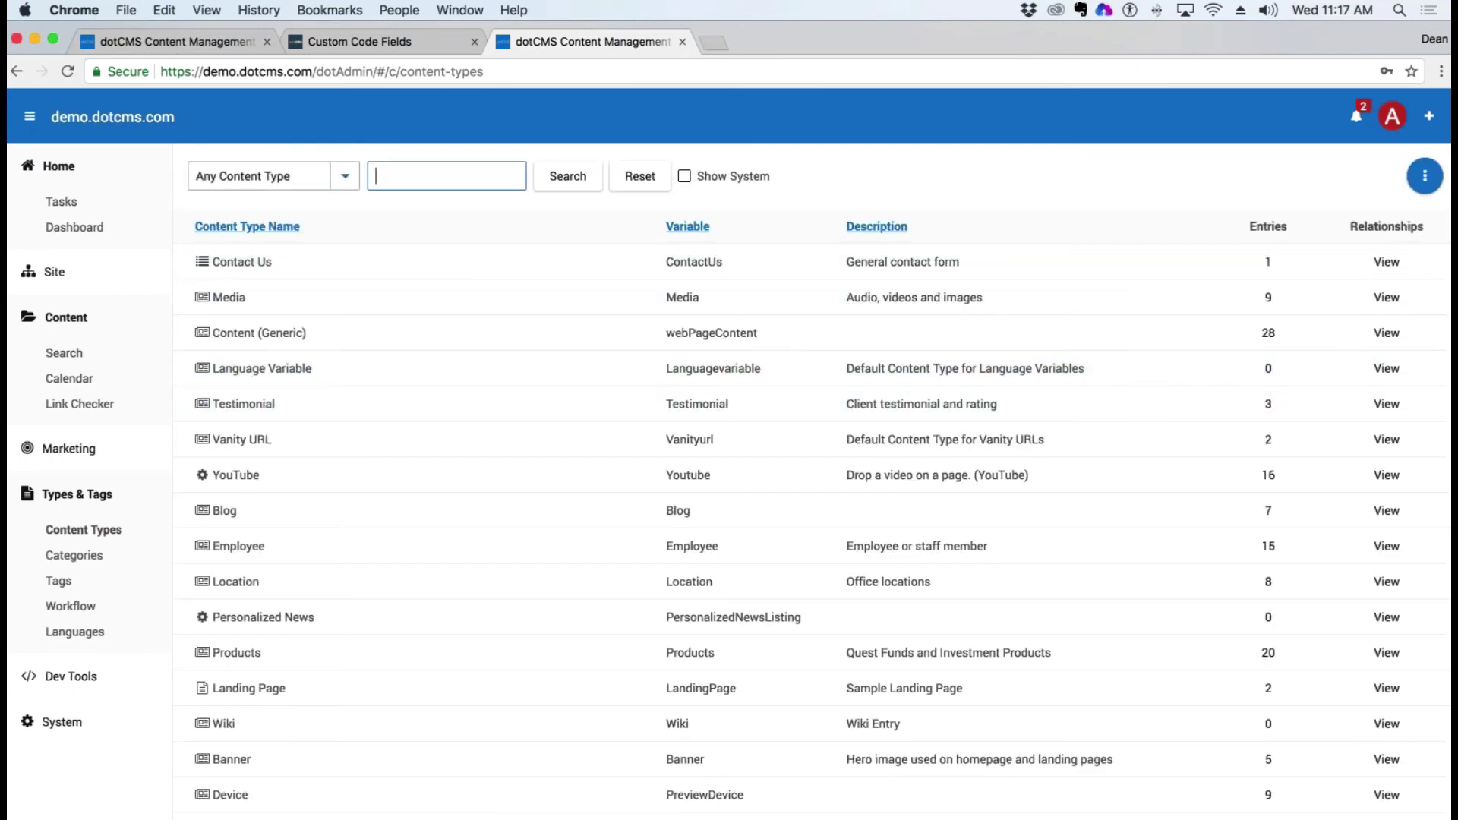
click(682, 42)
key(ctrl+shift+Tab)
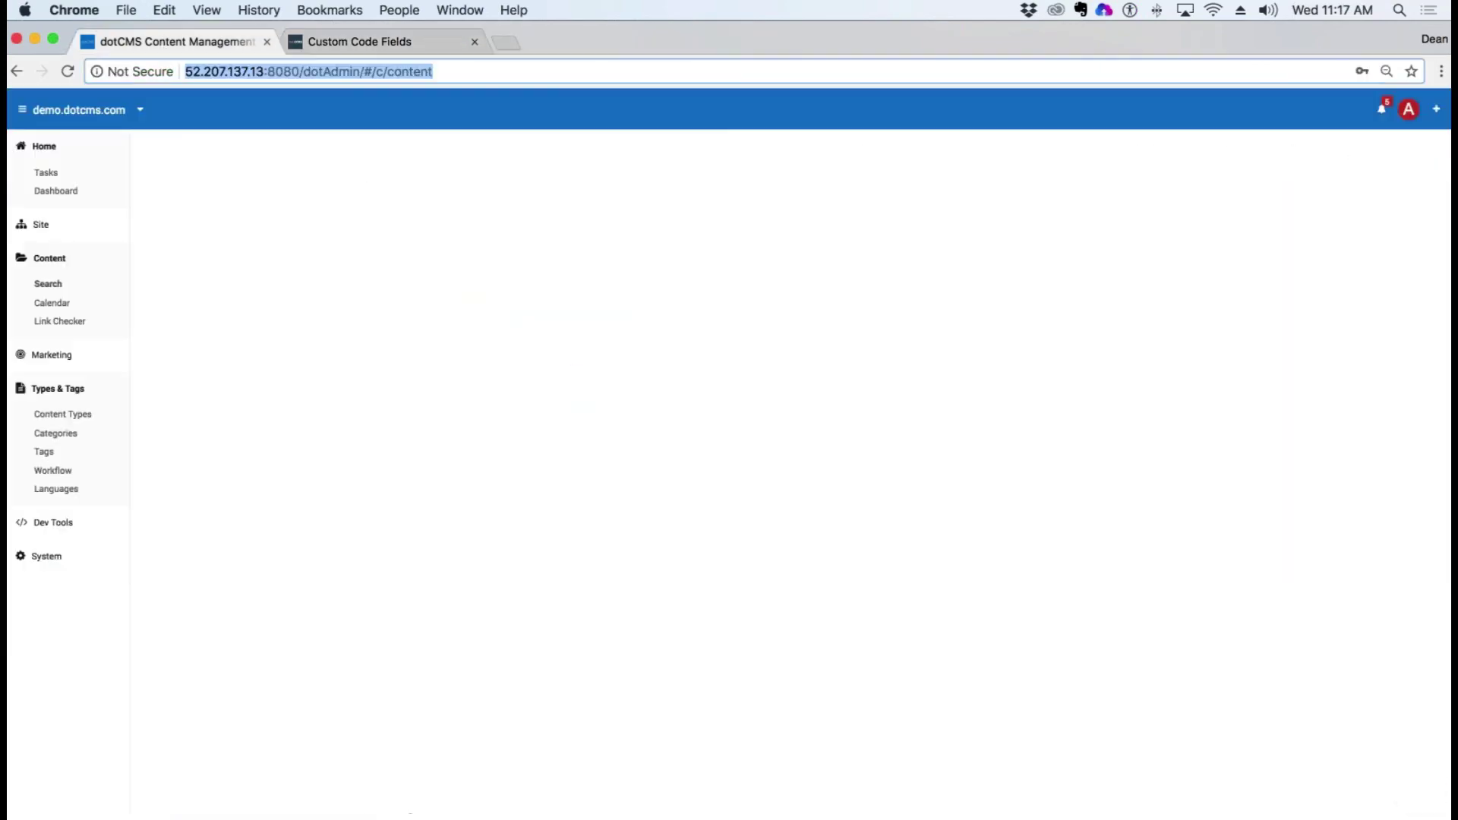